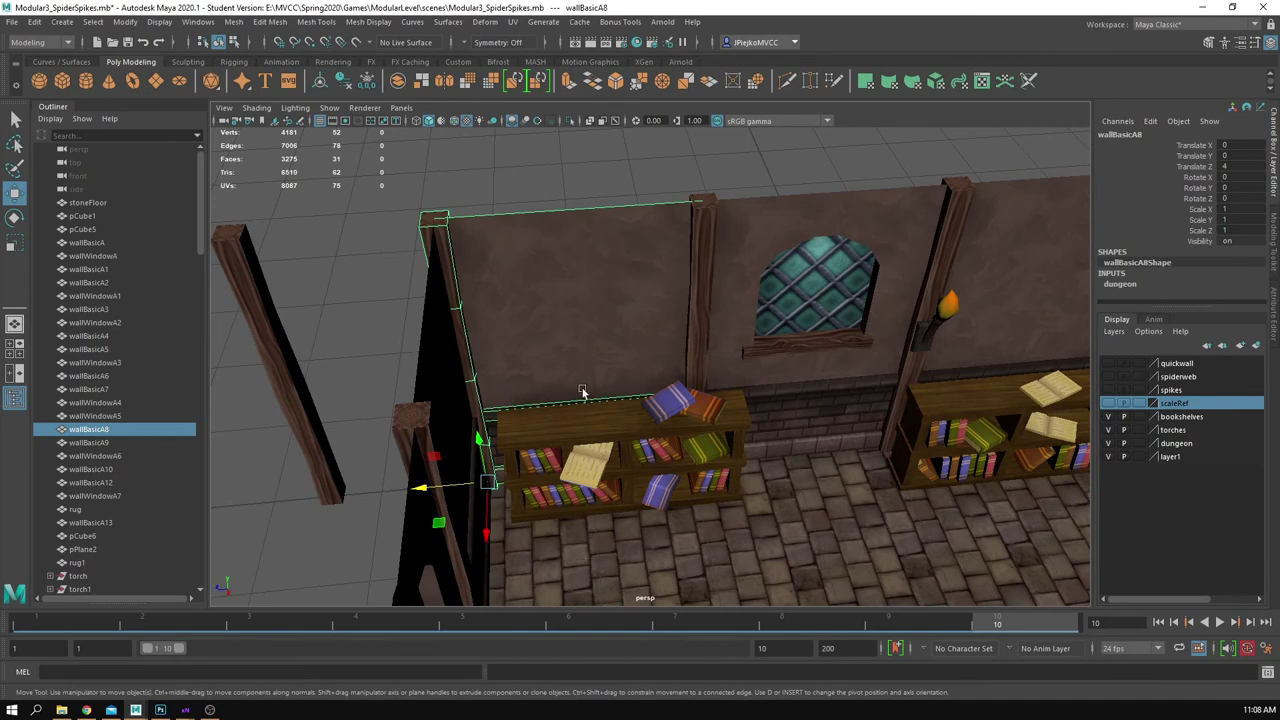
Step: Examine the dungeon room's outer walls, posts and corner around the bookshelves
{"action": "scroll", "coordinate": [582, 389], "scroll_direction": "down", "scroll_amount": 4}
{"action": "left_click_drag", "start_coordinate": [582, 389], "coordinate": [761, 362], "text": "alt"}
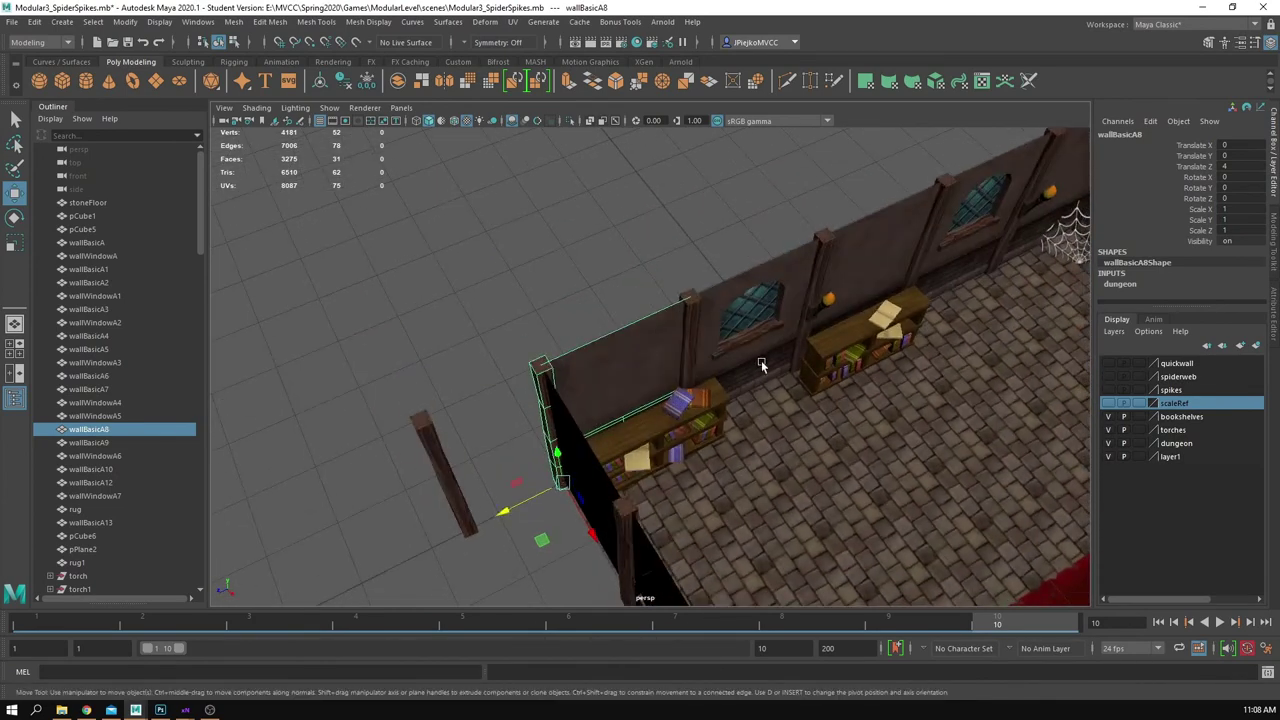
{"action": "middle_click_drag", "start_coordinate": [798, 401], "coordinate": [664, 411], "text": "alt"}
{"action": "key", "text": "w"}
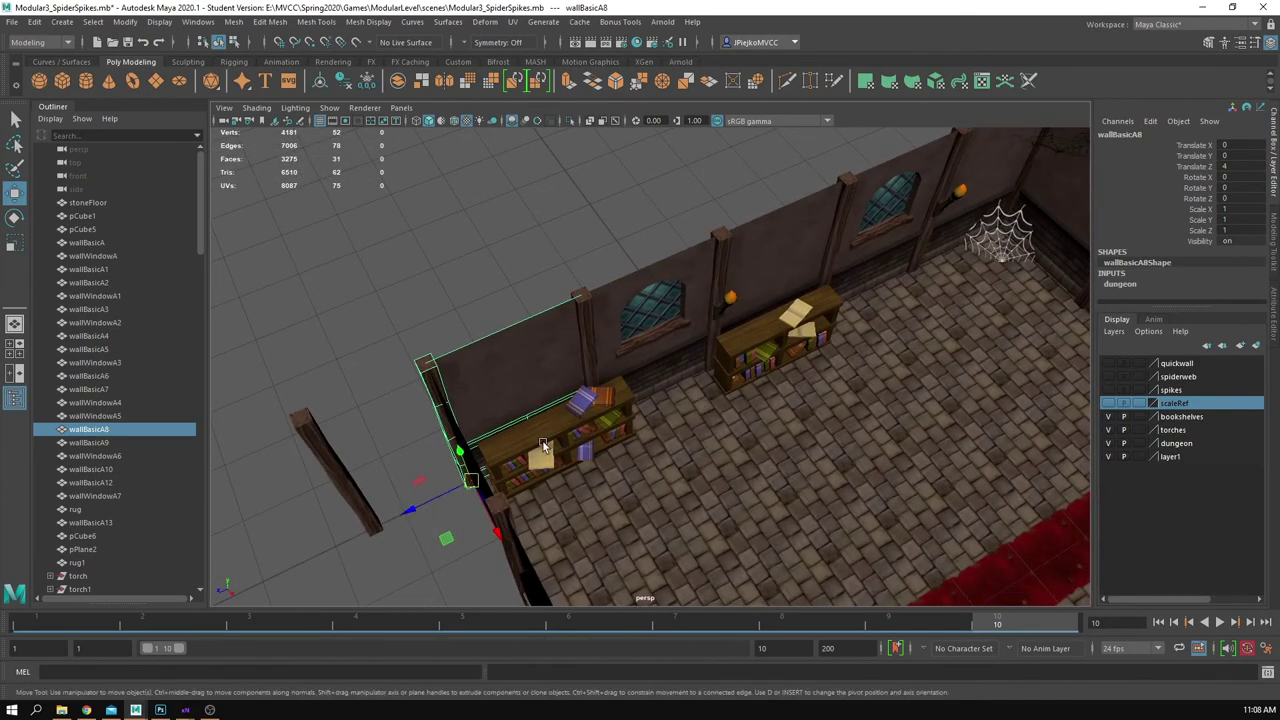
{"action": "left_click_drag", "start_coordinate": [538, 433], "coordinate": [567, 512], "text": "alt"}
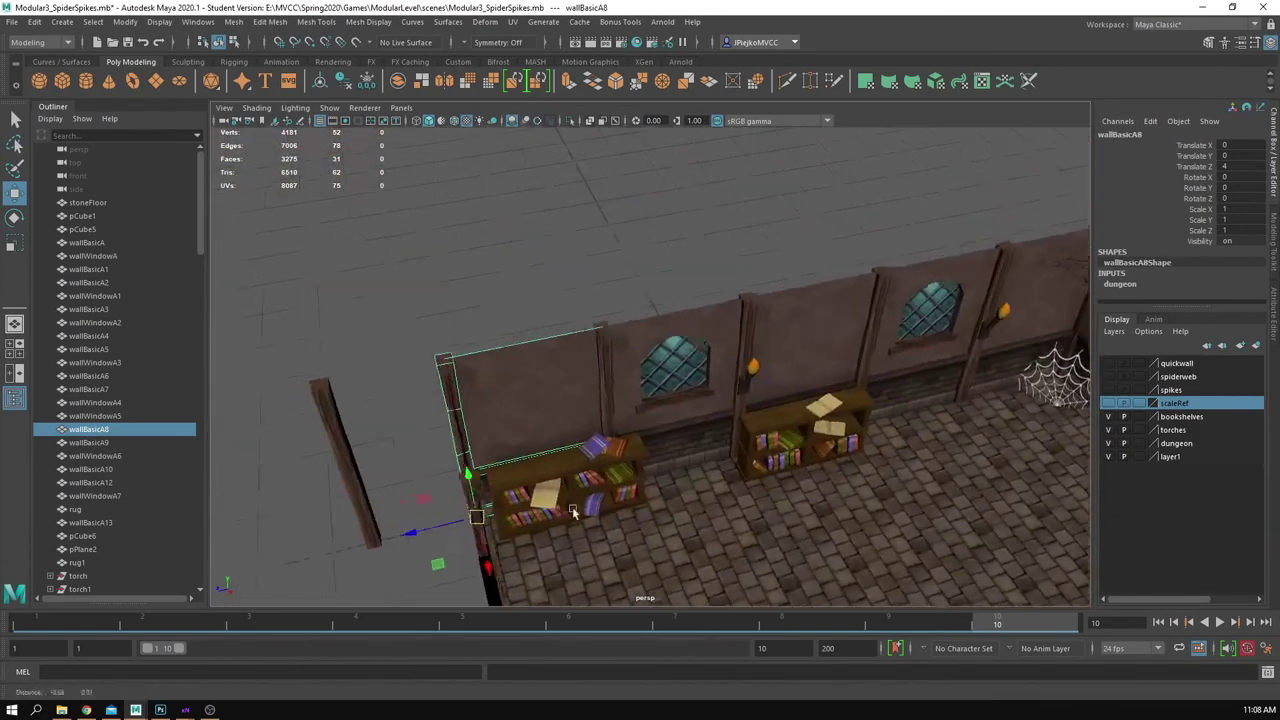
{"action": "middle_click_drag", "start_coordinate": [567, 512], "coordinate": [626, 435], "text": "alt"}
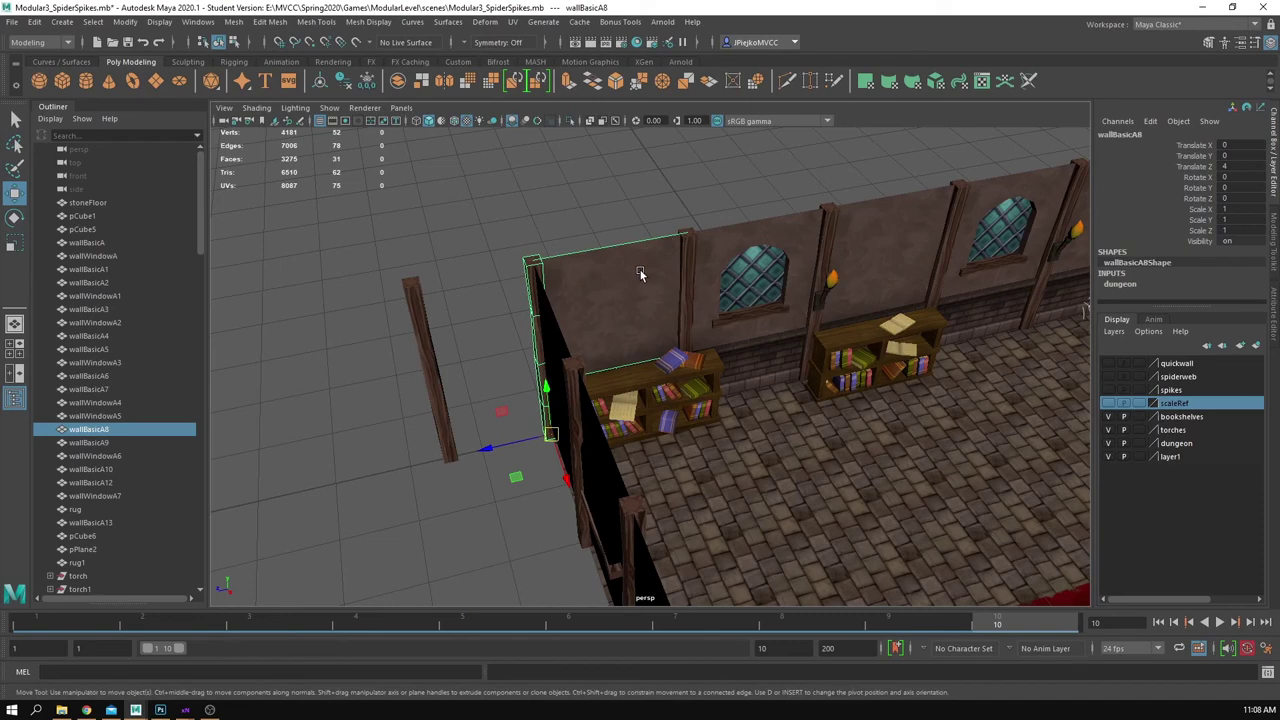
{"action": "middle_click_drag", "start_coordinate": [475, 249], "coordinate": [374, 262], "text": "alt"}
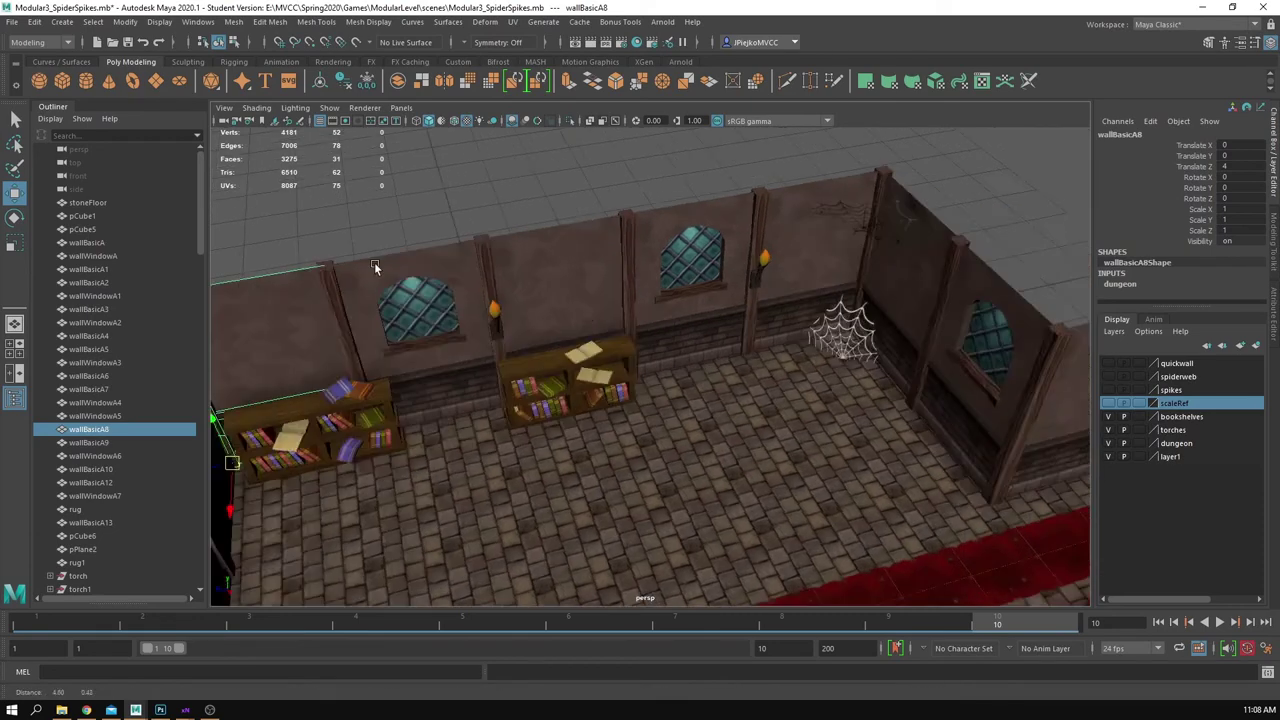
{"action": "left_click_drag", "start_coordinate": [374, 262], "coordinate": [677, 383], "text": "alt"}
{"action": "middle_click_drag", "start_coordinate": [677, 383], "coordinate": [369, 359], "text": "alt"}
{"action": "right_click_drag", "start_coordinate": [369, 359], "coordinate": [539, 361], "text": "alt"}
{"action": "left_click_drag", "start_coordinate": [539, 364], "coordinate": [638, 311], "text": "alt"}
Step: Duplicate the plain wall piece that borders the red carpet just outside the room's opening
{"action": "left_click", "coordinate": [688, 338]}
{"action": "middle_click_drag", "start_coordinate": [730, 317], "coordinate": [671, 326], "text": "alt"}
{"action": "left_click_drag", "start_coordinate": [671, 326], "coordinate": [701, 323], "text": "alt"}
{"action": "left_click_drag", "start_coordinate": [625, 330], "coordinate": [660, 292], "text": "alt"}
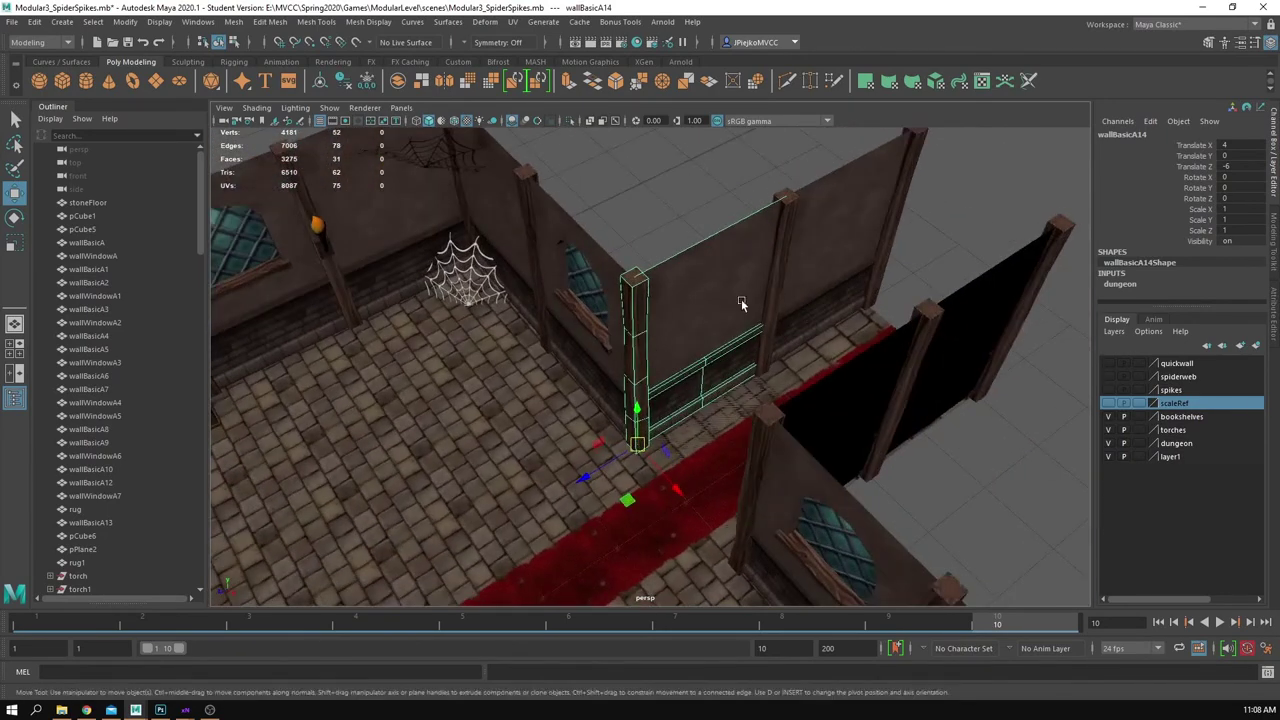
{"action": "right_click_drag", "start_coordinate": [930, 364], "coordinate": [820, 350], "text": "alt"}
{"action": "mouse_move", "coordinate": [820, 350]}
{"action": "left_mouse_down", "text": "alt"}
{"action": "mouse_move", "coordinate": [823, 360]}
{"action": "mouse_move", "coordinate": [806, 345]}
{"action": "left_mouse_up", "text": "alt"}
{"action": "left_click_drag", "start_coordinate": [861, 449], "coordinate": [922, 421], "text": "alt"}
{"action": "right_click_drag", "start_coordinate": [922, 421], "coordinate": [670, 394], "text": "alt"}
{"action": "key", "text": "ctrl+d"}
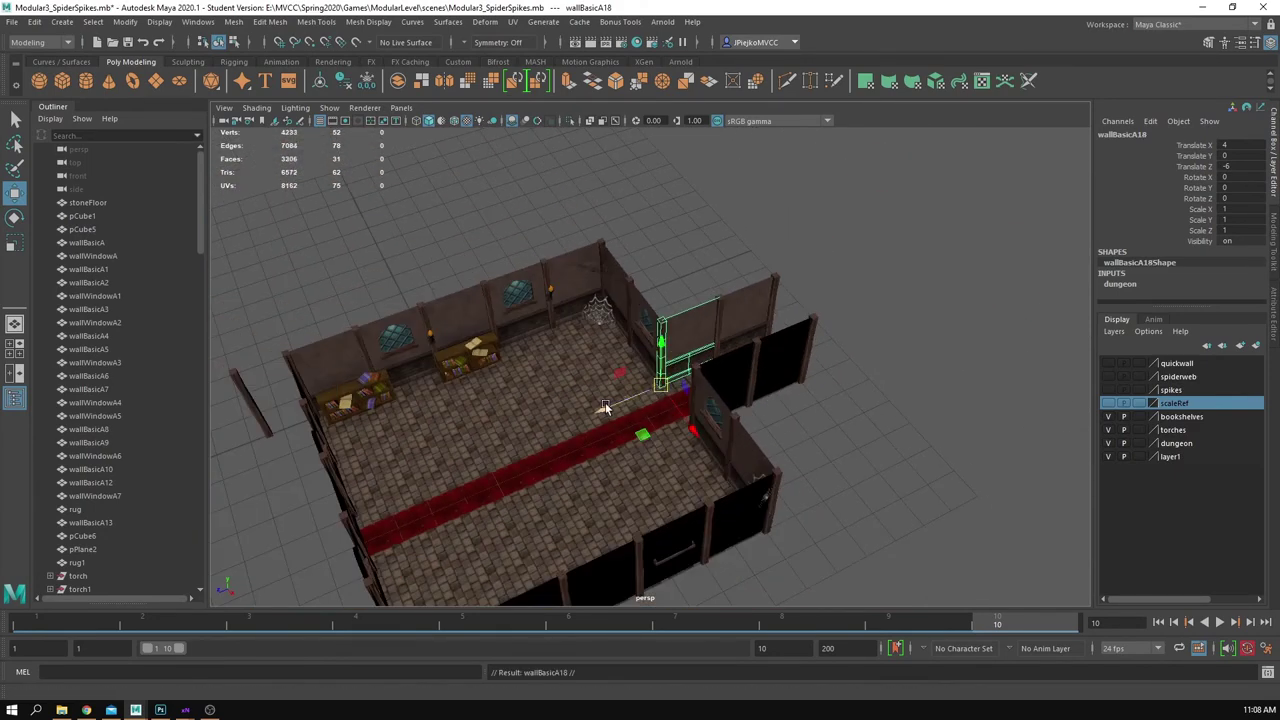
Step: Put the duplicate wall on a new display layer and hide the dungeon, torches and bookshelves layers
{"action": "left_click", "coordinate": [1256, 346]}
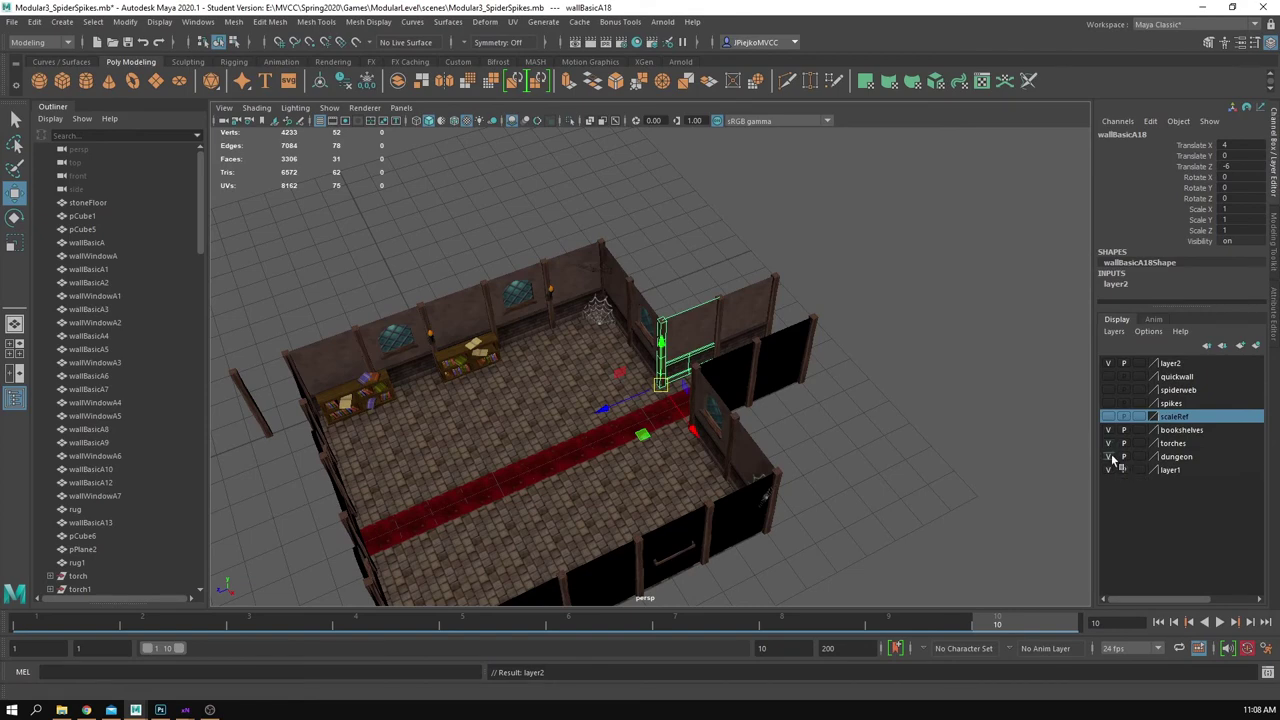
{"action": "left_click", "coordinate": [1110, 455]}
{"action": "left_click", "coordinate": [1109, 443]}
{"action": "left_click", "coordinate": [1109, 431]}
Step: Snap the isolated wall piece to the grid origin at 0, 0, 0
{"action": "middle_click_drag", "start_coordinate": [612, 410], "coordinate": [697, 420], "text": "alt"}
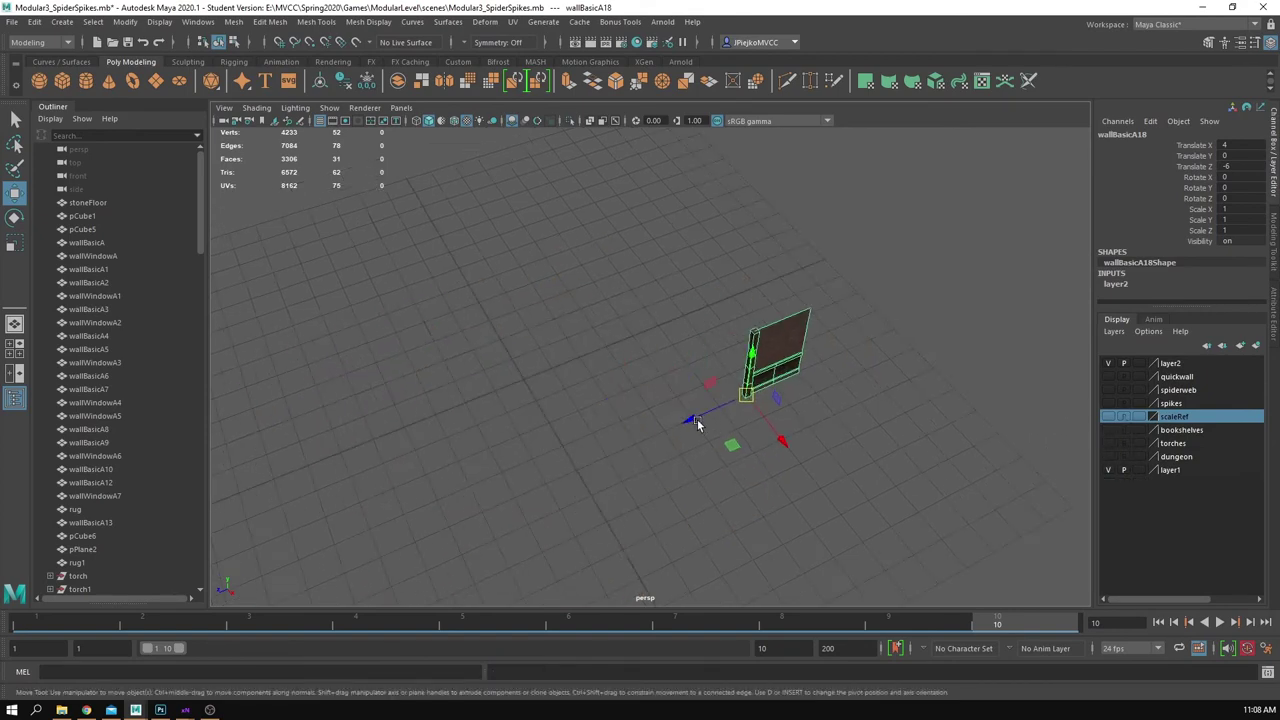
{"action": "left_click_drag", "start_coordinate": [697, 420], "coordinate": [537, 335], "text": "alt"}
{"action": "key", "text": "x"}
{"action": "middle_click_drag", "start_coordinate": [524, 378], "coordinate": [690, 390], "text": "alt"}
{"action": "right_click_drag", "start_coordinate": [690, 390], "coordinate": [904, 402], "text": "alt"}
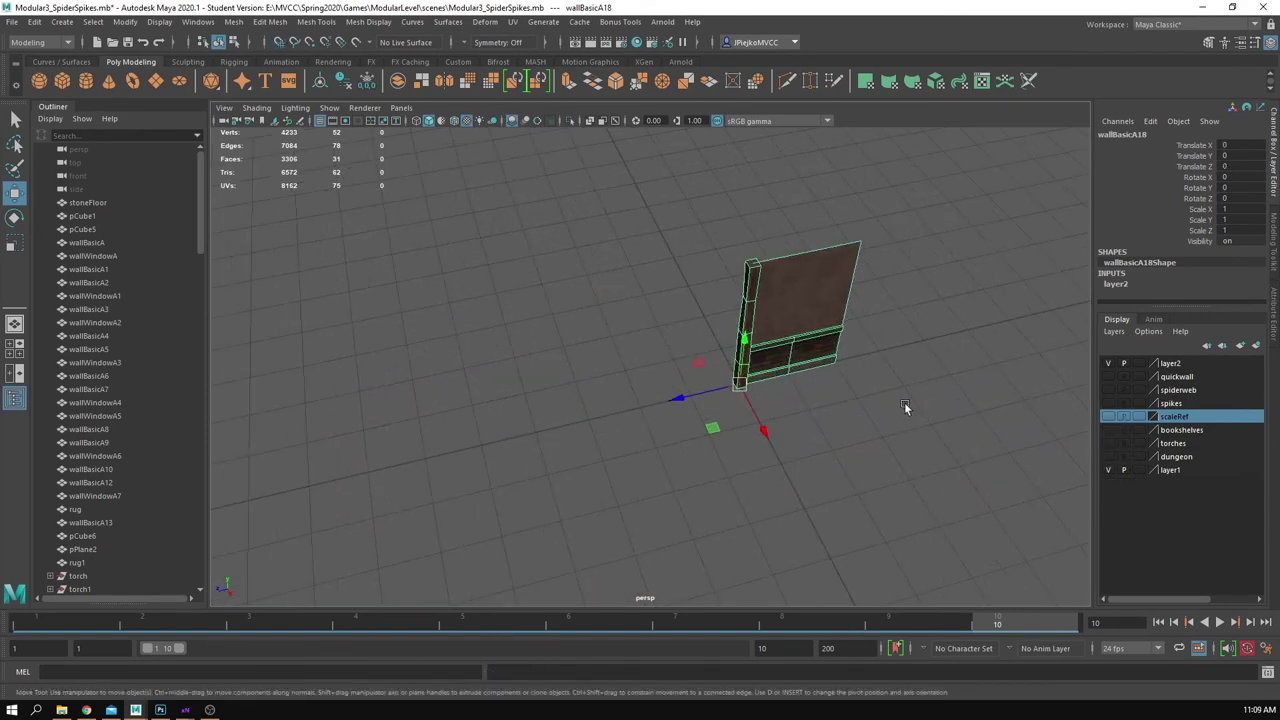
{"action": "middle_click_drag", "start_coordinate": [904, 402], "coordinate": [760, 412], "text": "alt"}
{"action": "right_click_drag", "start_coordinate": [760, 412], "coordinate": [832, 434], "text": "alt"}
{"action": "left_click", "coordinate": [828, 434]}
Step: Duplicate the wall at the origin and snap the copy to Translate X -1
{"action": "right_click_drag", "start_coordinate": [700, 430], "coordinate": [814, 434], "text": "alt"}
{"action": "left_click_drag", "start_coordinate": [814, 434], "coordinate": [775, 450], "text": "alt"}
{"action": "left_click", "coordinate": [590, 357]}
{"action": "left_click_drag", "start_coordinate": [590, 357], "coordinate": [722, 374], "text": "alt"}
{"action": "key", "text": "ctrl+d"}
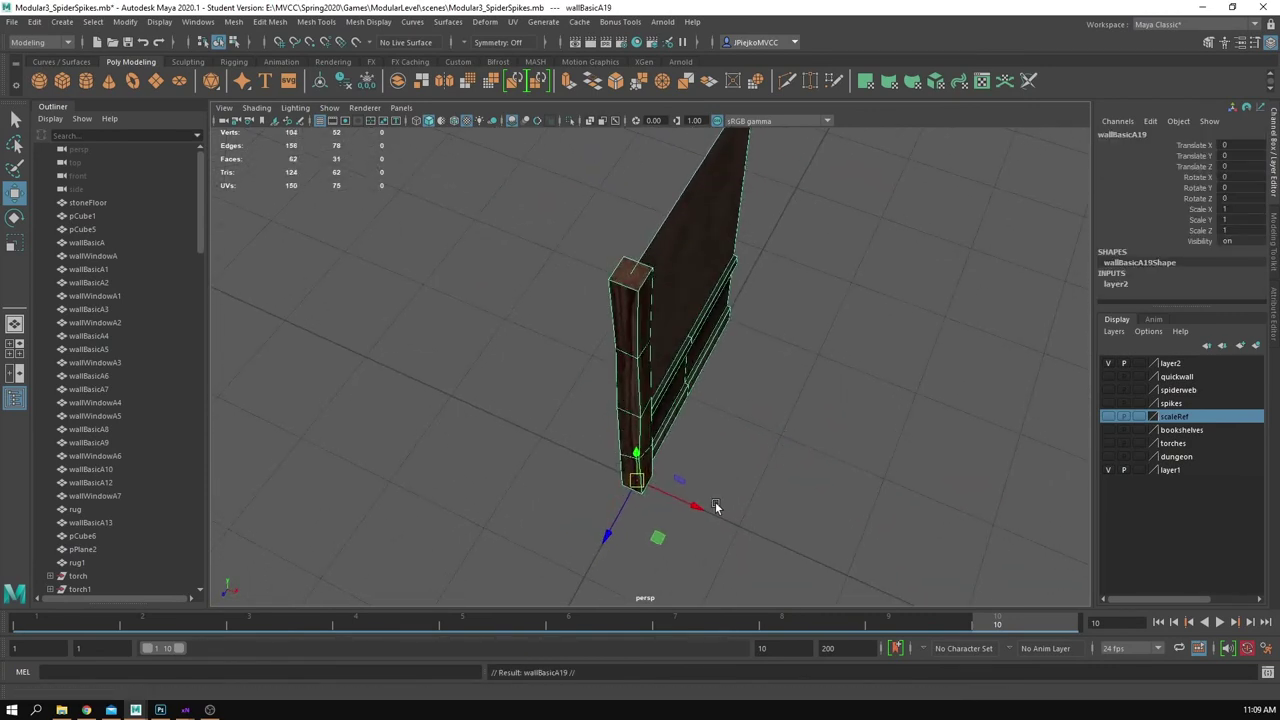
{"action": "key", "text": "x"}
{"action": "left_click_drag", "start_coordinate": [699, 507], "coordinate": [773, 483]}
Step: Set the copied wall's Y rotation to -180 and snap it to Translate Z -2, parallel to the original
{"action": "key", "text": "e"}
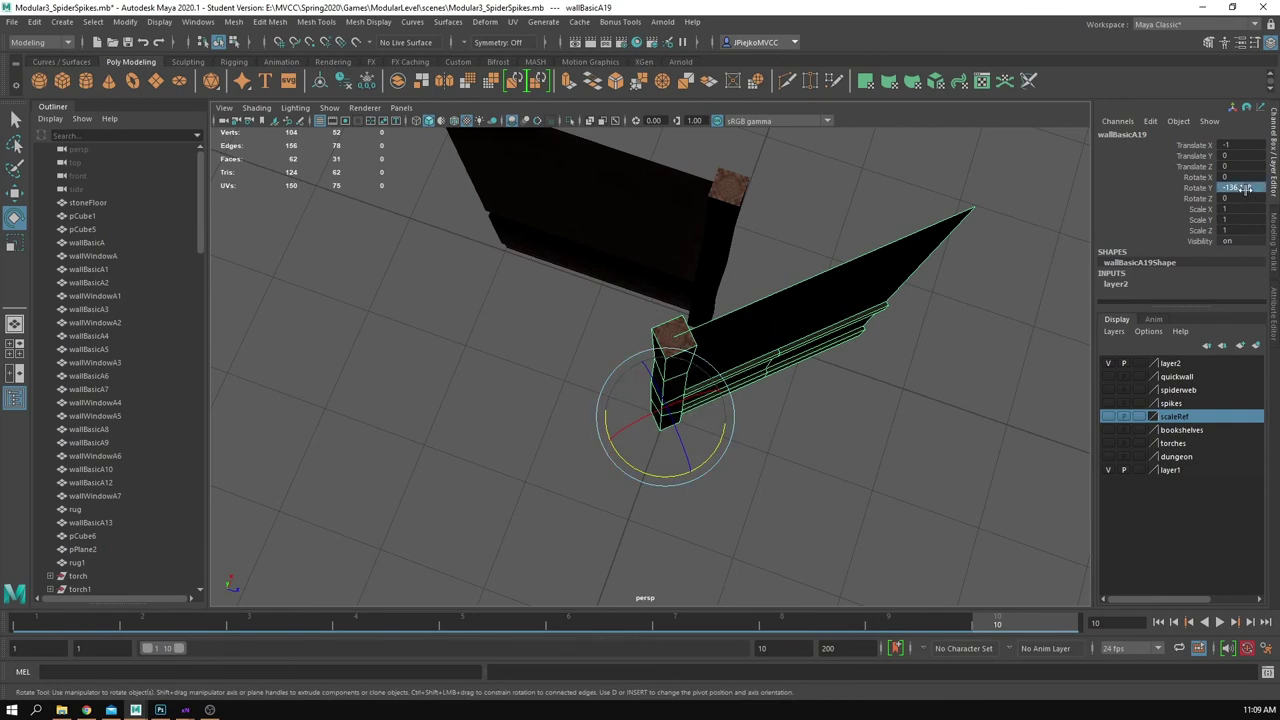
{"action": "type", "text": "-180"}
{"action": "key", "text": "Return"}
{"action": "left_click_drag", "start_coordinate": [798, 180], "coordinate": [894, 257], "text": "alt"}
{"action": "key", "text": "w"}
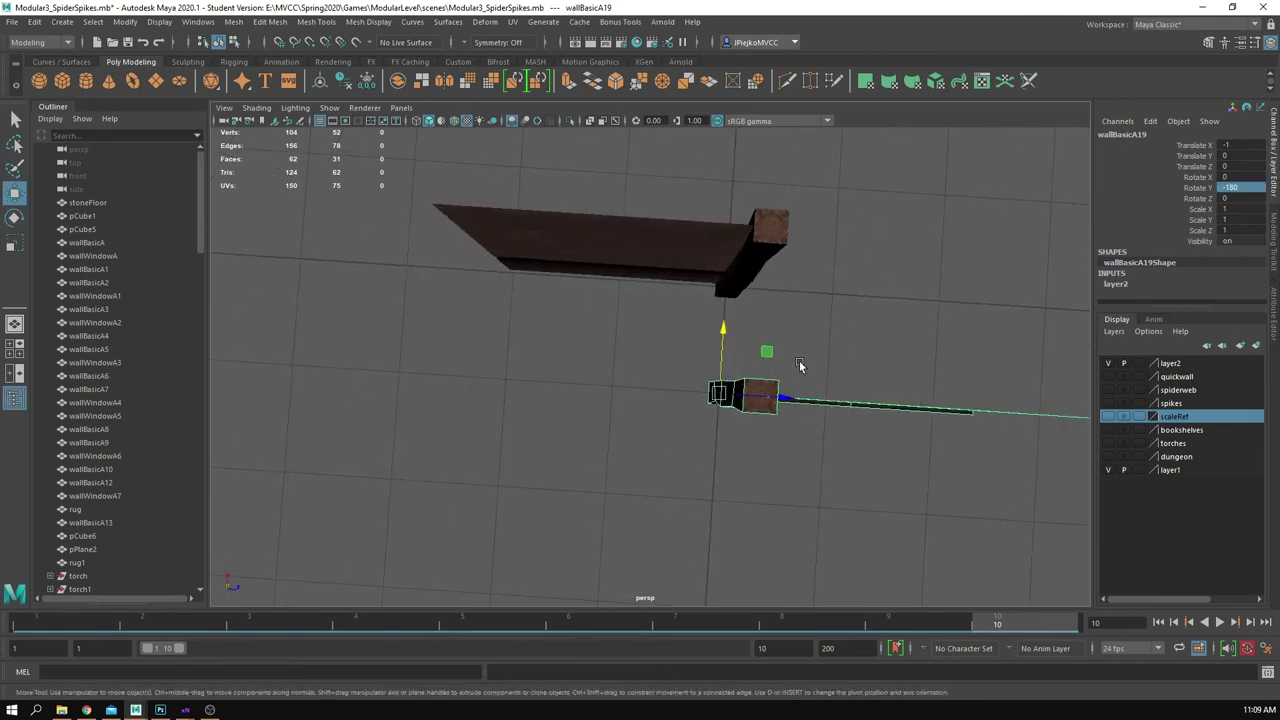
{"action": "left_click_drag", "start_coordinate": [786, 399], "coordinate": [455, 397]}
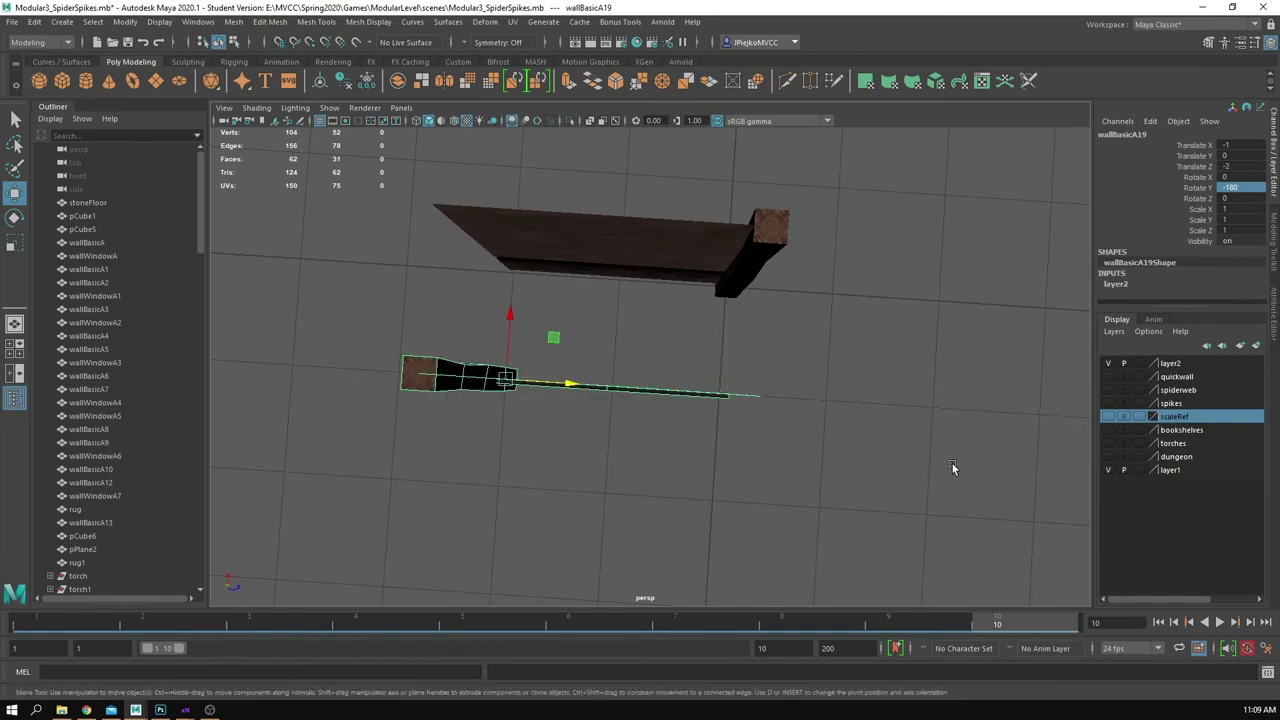
{"action": "left_click", "coordinate": [952, 480]}
Step: Separate the rotated wall copy into its individual mesh pieces
{"action": "left_click_drag", "start_coordinate": [952, 500], "coordinate": [819, 271], "text": "alt"}
{"action": "left_click", "coordinate": [729, 318]}
{"action": "left_click_drag", "start_coordinate": [729, 318], "coordinate": [727, 338], "text": "alt"}
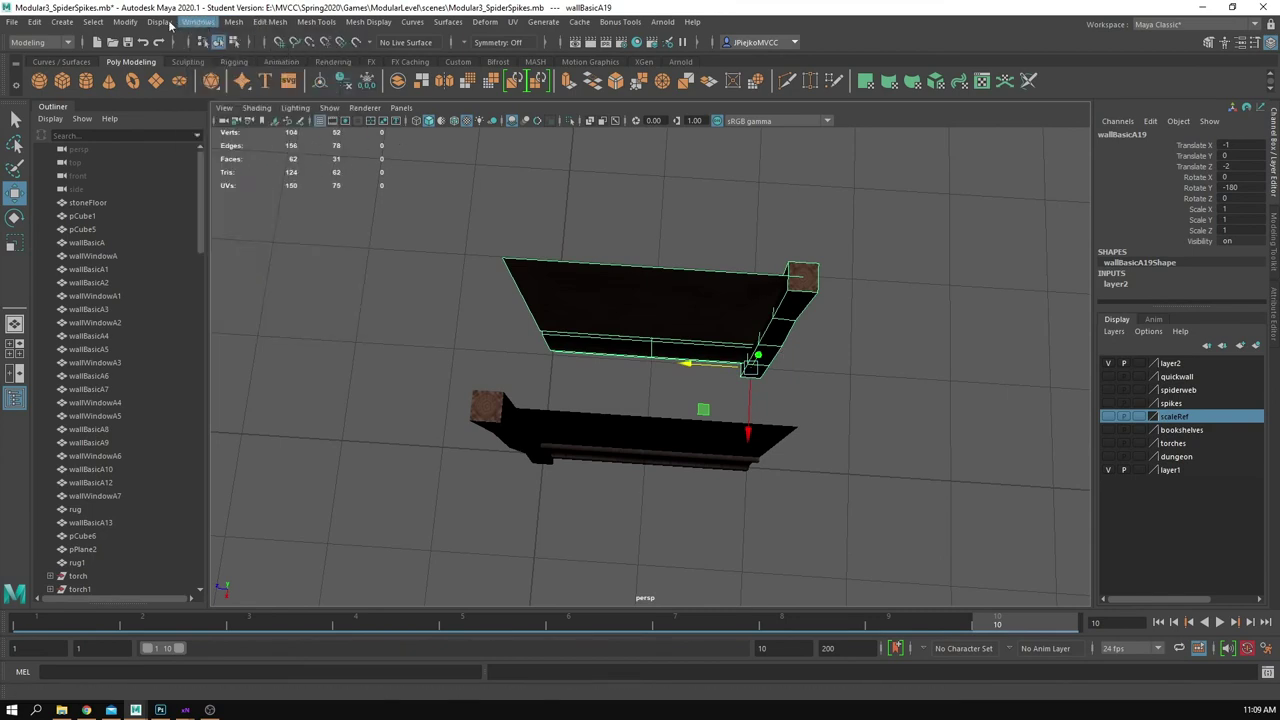
{"action": "left_click", "coordinate": [226, 22]}
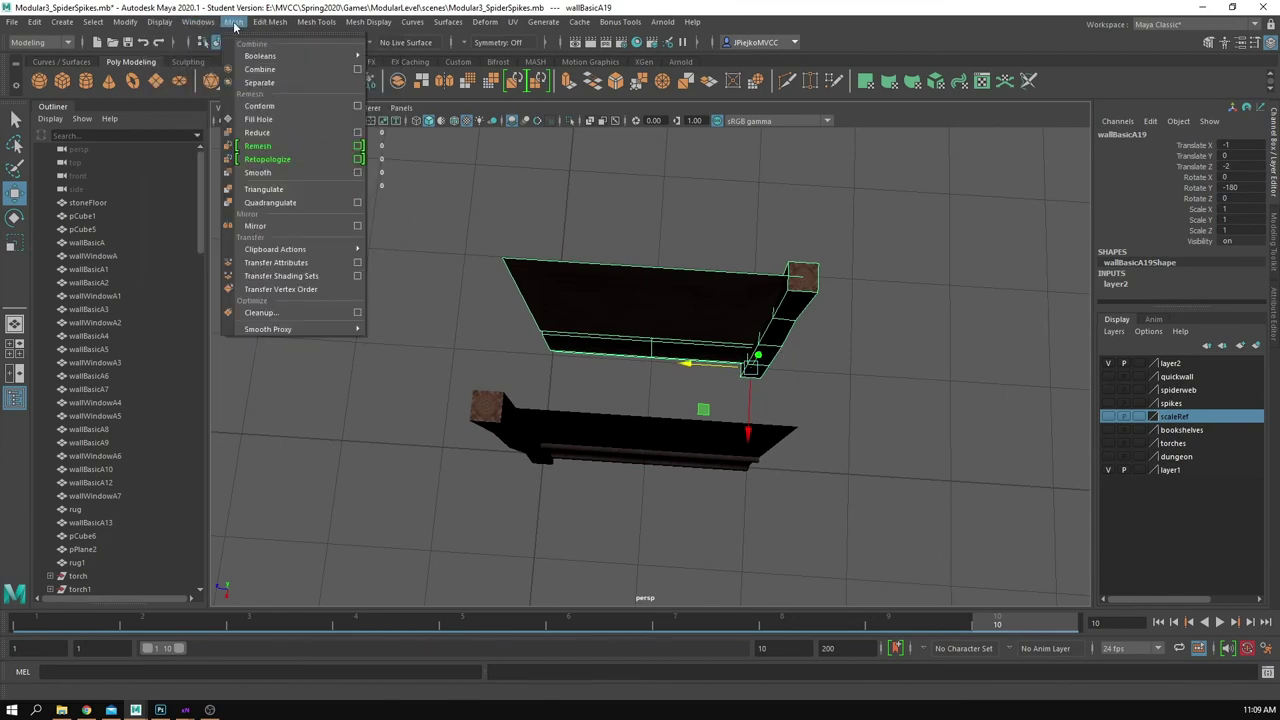
{"action": "left_click", "coordinate": [262, 83]}
Step: Move the separated wooden post to the opposite end of its wall, level with the original wall's post
{"action": "left_click", "coordinate": [786, 334]}
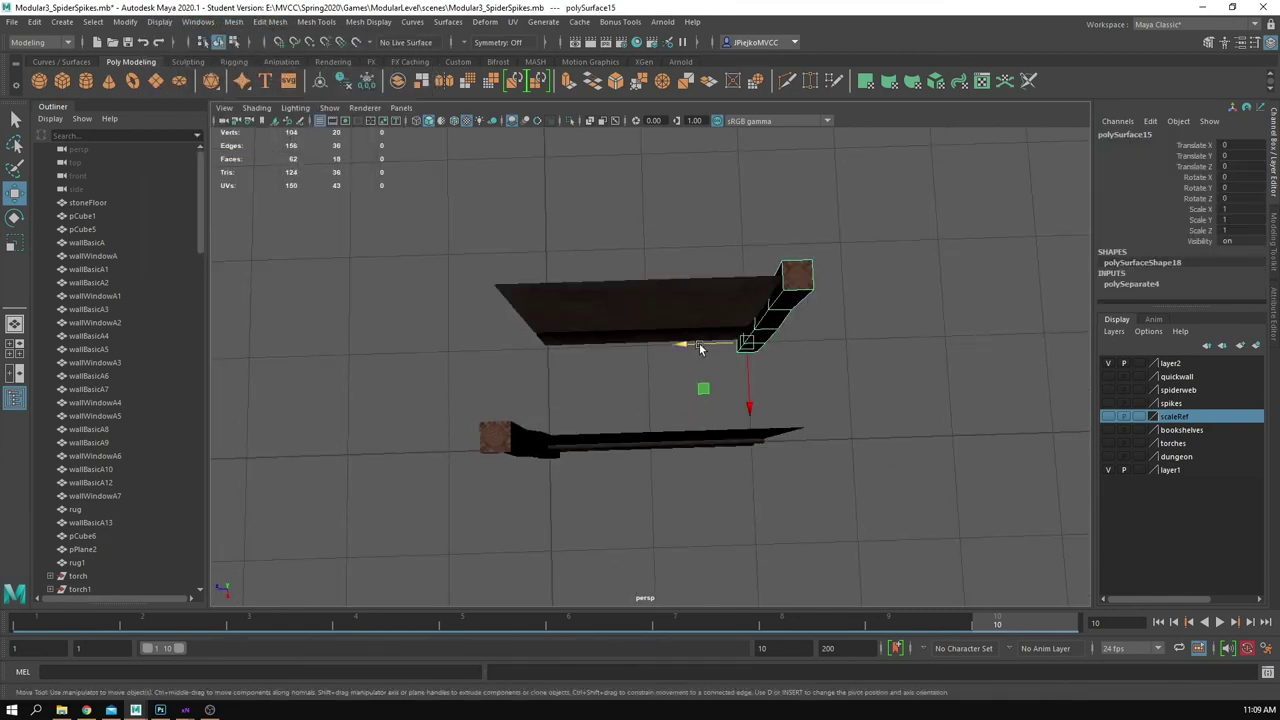
{"action": "left_click_drag", "start_coordinate": [700, 347], "coordinate": [498, 346]}
{"action": "left_click", "coordinate": [790, 372]}
Step: Examine the original wall and the separated copy from the front and both sides
{"action": "left_click_drag", "start_coordinate": [790, 372], "coordinate": [788, 306], "text": "alt"}
{"action": "left_click", "coordinate": [651, 299]}
{"action": "left_click_drag", "start_coordinate": [645, 316], "coordinate": [658, 286], "text": "alt"}
{"action": "left_click", "coordinate": [672, 335]}
{"action": "middle_click_drag", "start_coordinate": [686, 386], "coordinate": [707, 331], "text": "alt"}
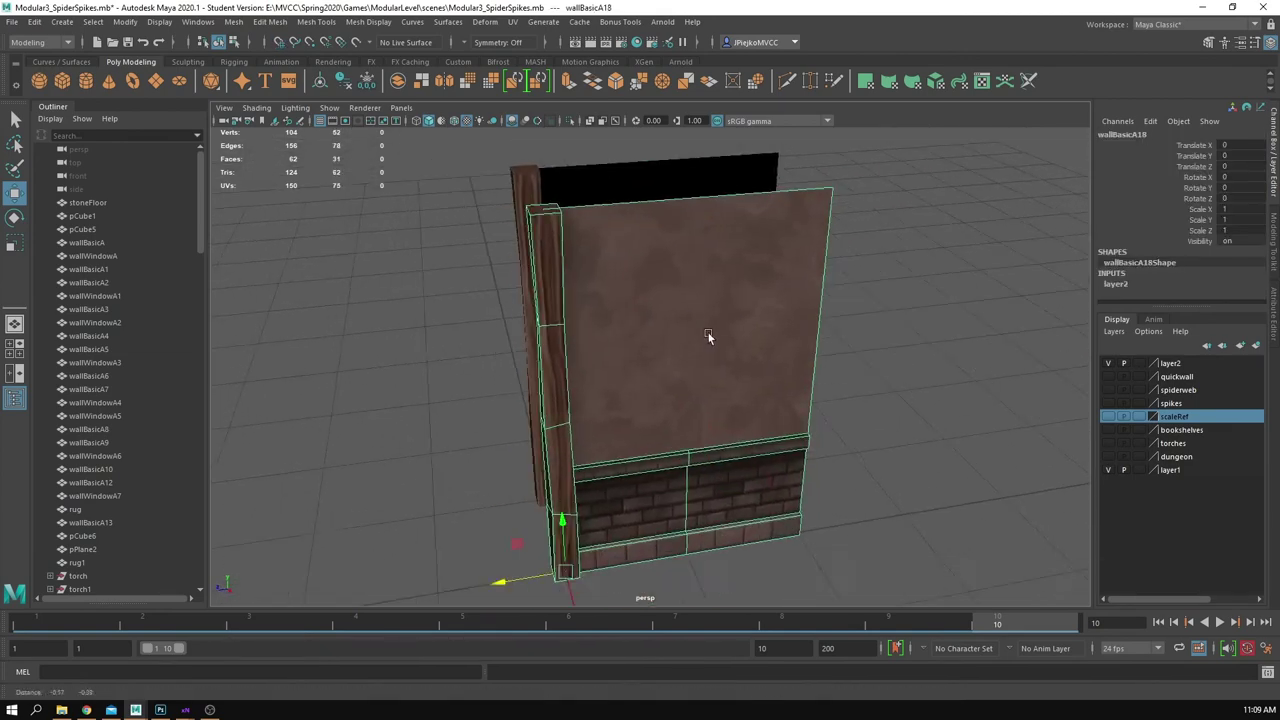
{"action": "left_click_drag", "start_coordinate": [760, 378], "coordinate": [708, 354], "text": "alt"}
{"action": "middle_click_drag", "start_coordinate": [708, 354], "coordinate": [708, 434], "text": "alt"}
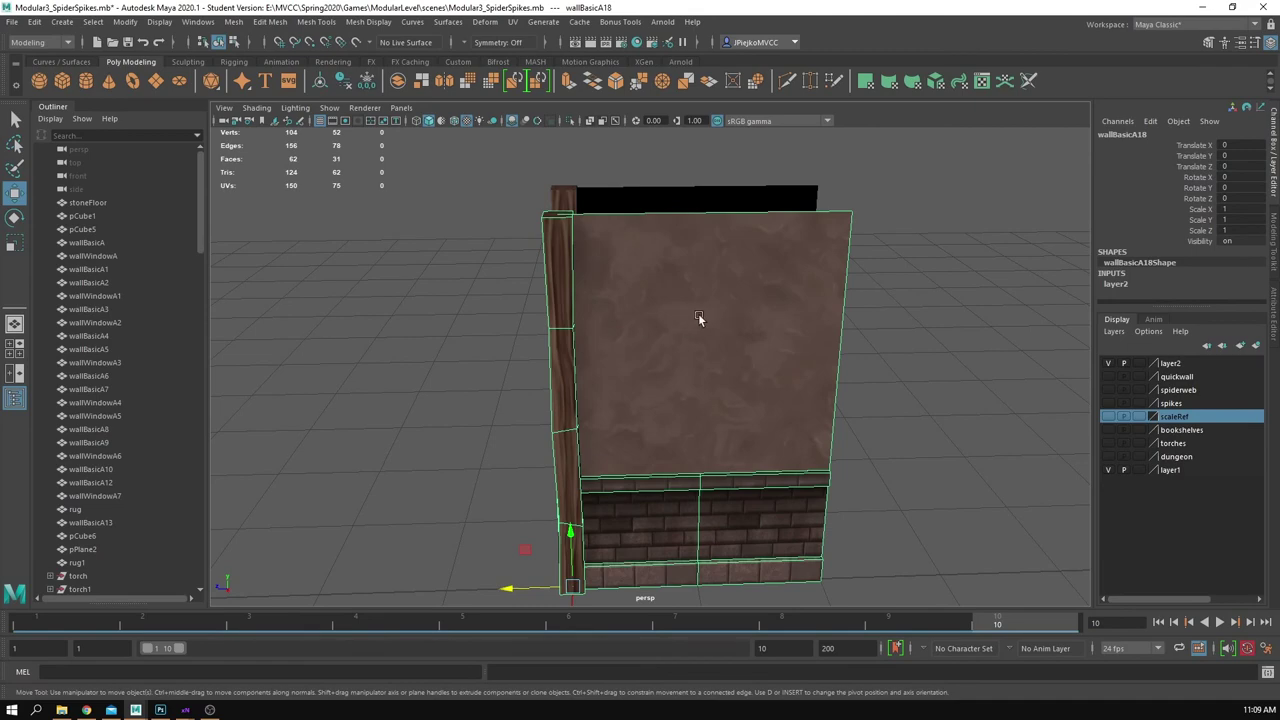
{"action": "left_click_drag", "start_coordinate": [698, 317], "coordinate": [604, 362], "text": "alt"}
Step: Cut the separated plaster panel vertically down the middle with the Multi-Cut tool
{"action": "left_click", "coordinate": [488, 395]}
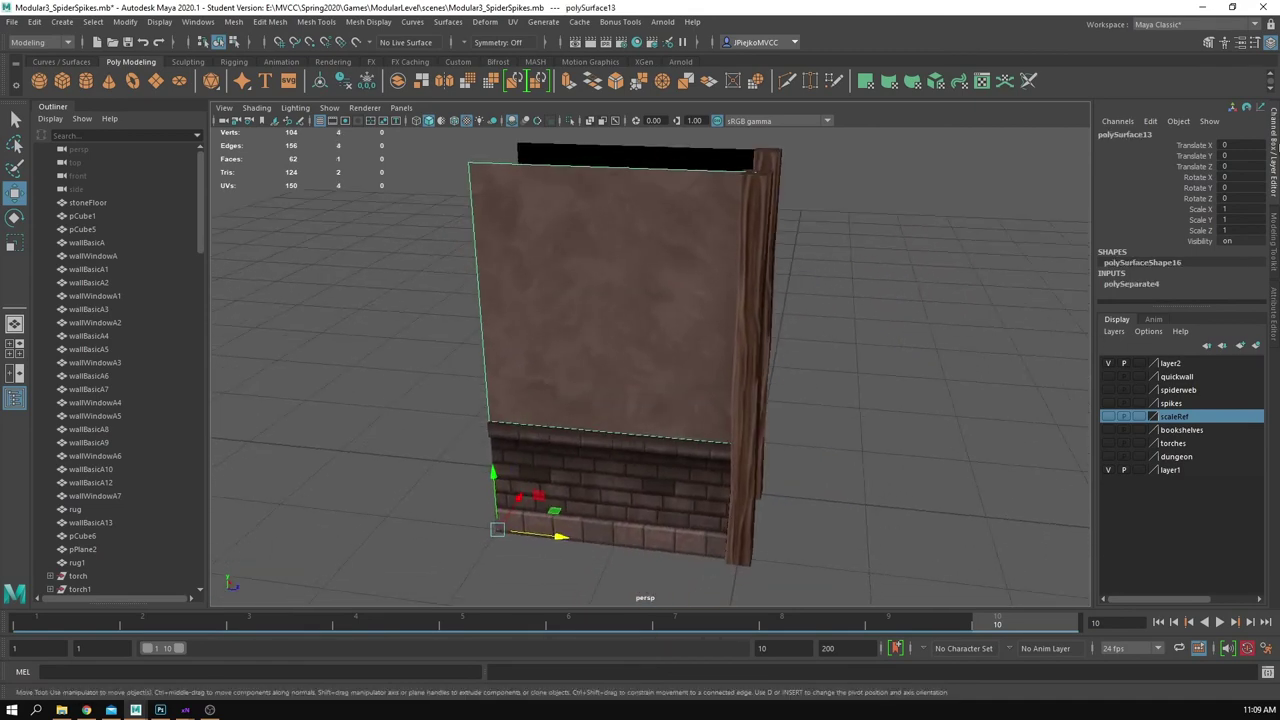
{"action": "left_click", "coordinate": [1209, 43]}
{"action": "left_click", "coordinate": [1138, 499]}
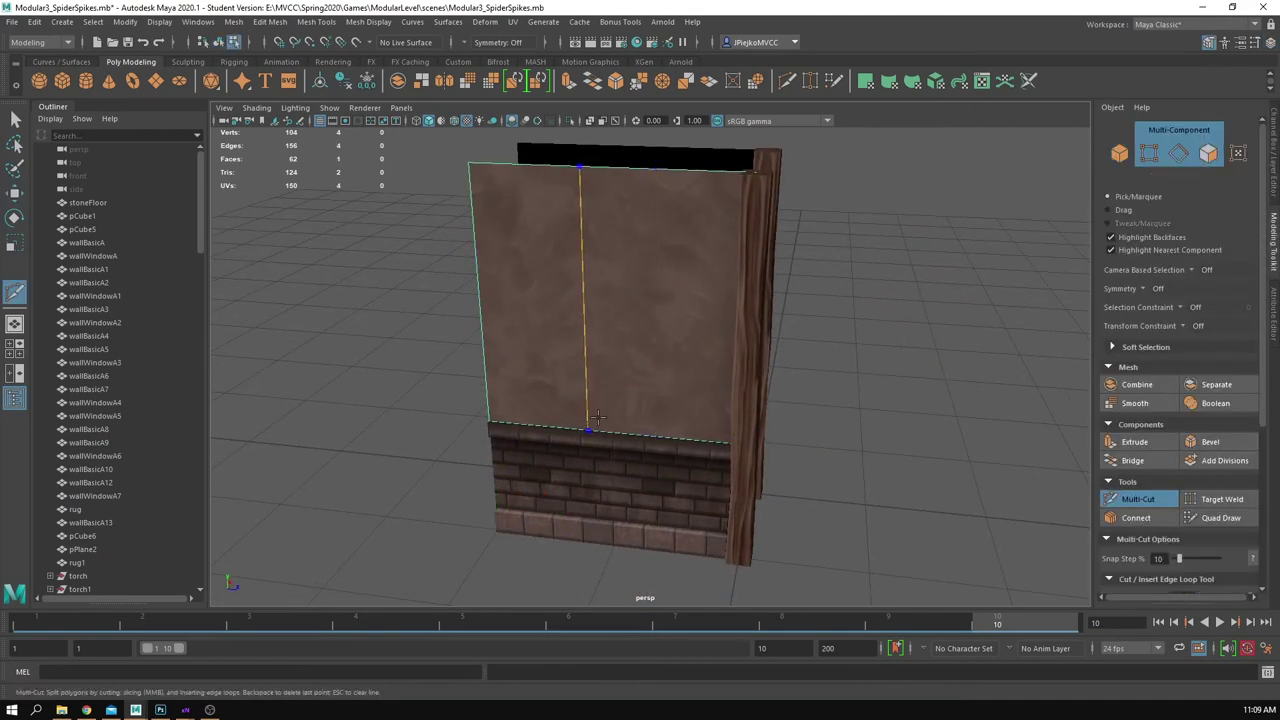
{"action": "left_click_drag", "start_coordinate": [721, 451], "coordinate": [709, 457], "text": "alt"}
Step: Delete the plaster half farther from the post and the brick base piece beneath it
{"action": "key", "text": "w"}
{"action": "right_click_drag", "start_coordinate": [709, 457], "coordinate": [708, 505]}
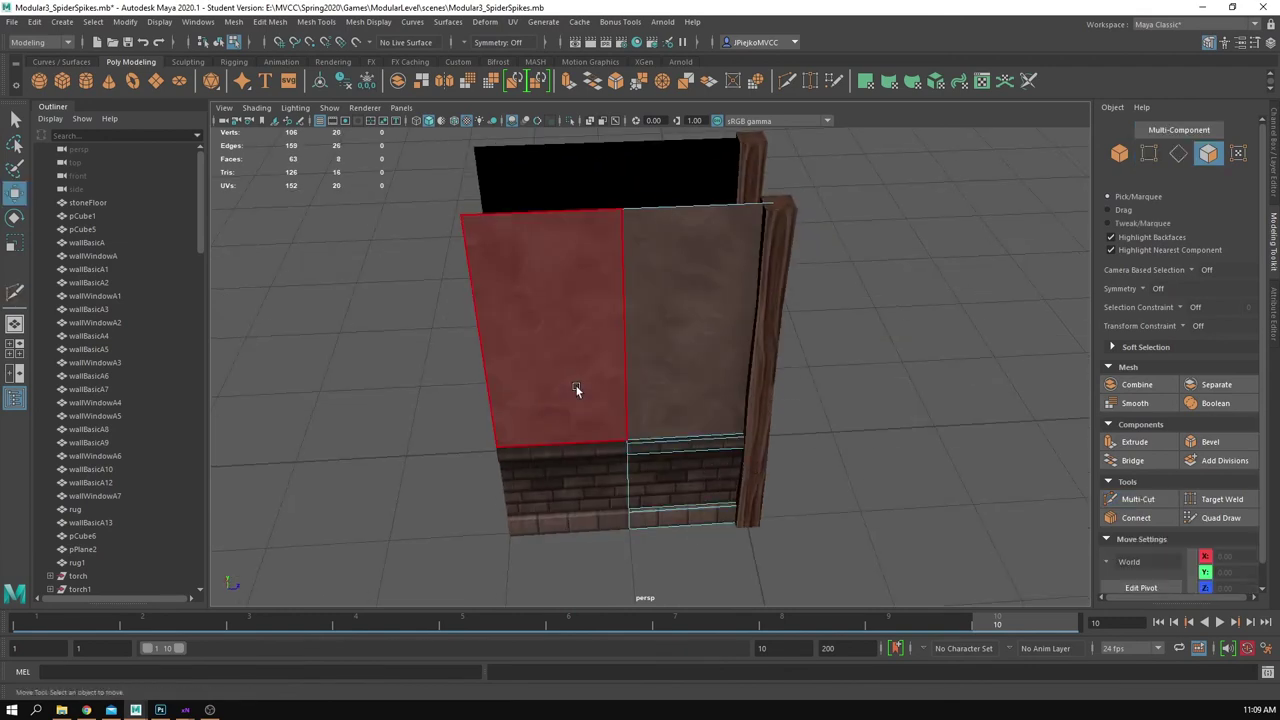
{"action": "left_click", "coordinate": [581, 397]}
{"action": "key", "text": "Delete"}
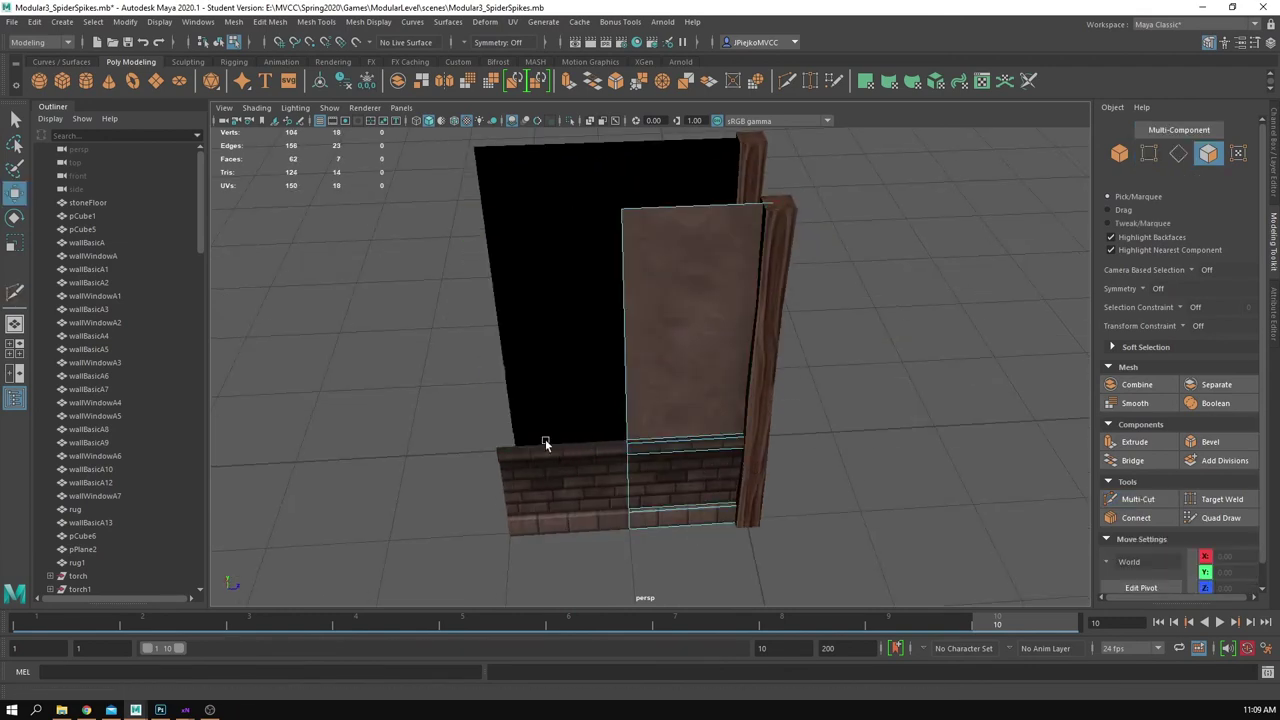
{"action": "right_click_drag", "start_coordinate": [551, 495], "coordinate": [604, 432]}
{"action": "left_click", "coordinate": [553, 499]}
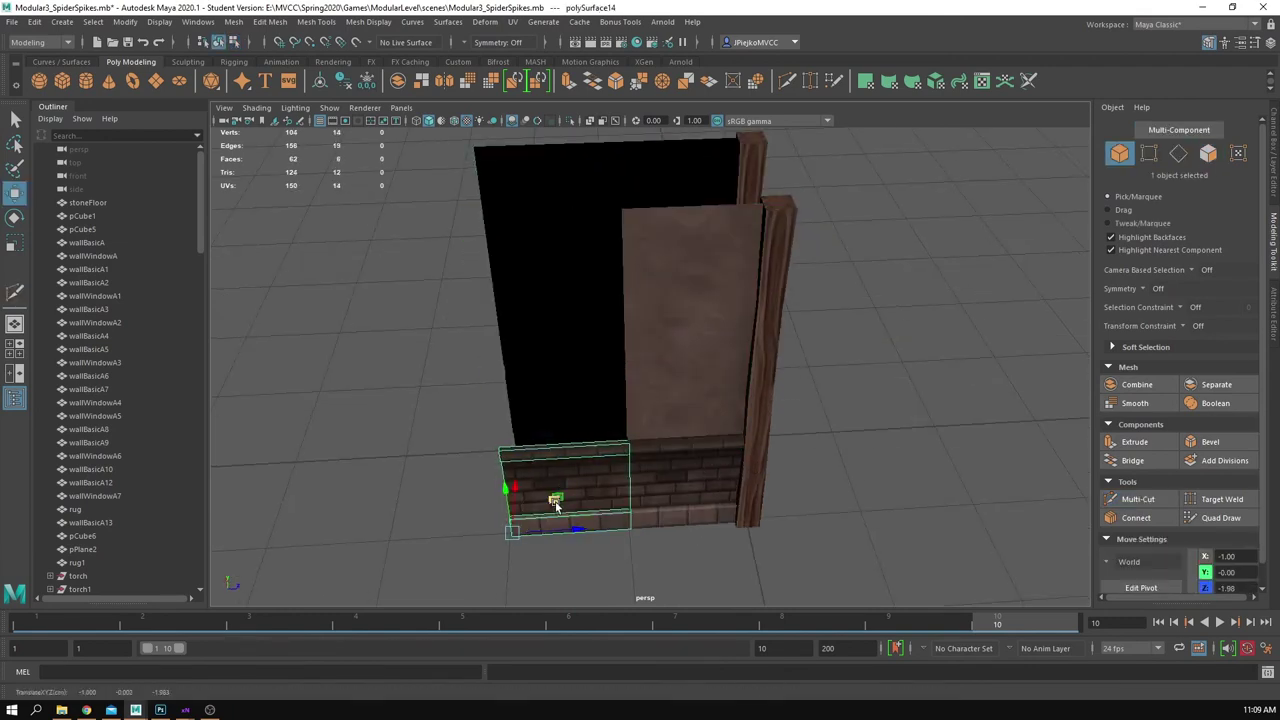
{"action": "key", "text": "Delete"}
Step: Combine the remaining plaster half and its brick base into one mesh
{"action": "left_click", "coordinate": [668, 465]}
{"action": "left_click", "coordinate": [670, 390], "text": "shift"}
{"action": "left_click_drag", "start_coordinate": [785, 440], "coordinate": [663, 366], "text": "alt"}
{"action": "key", "text": "e"}
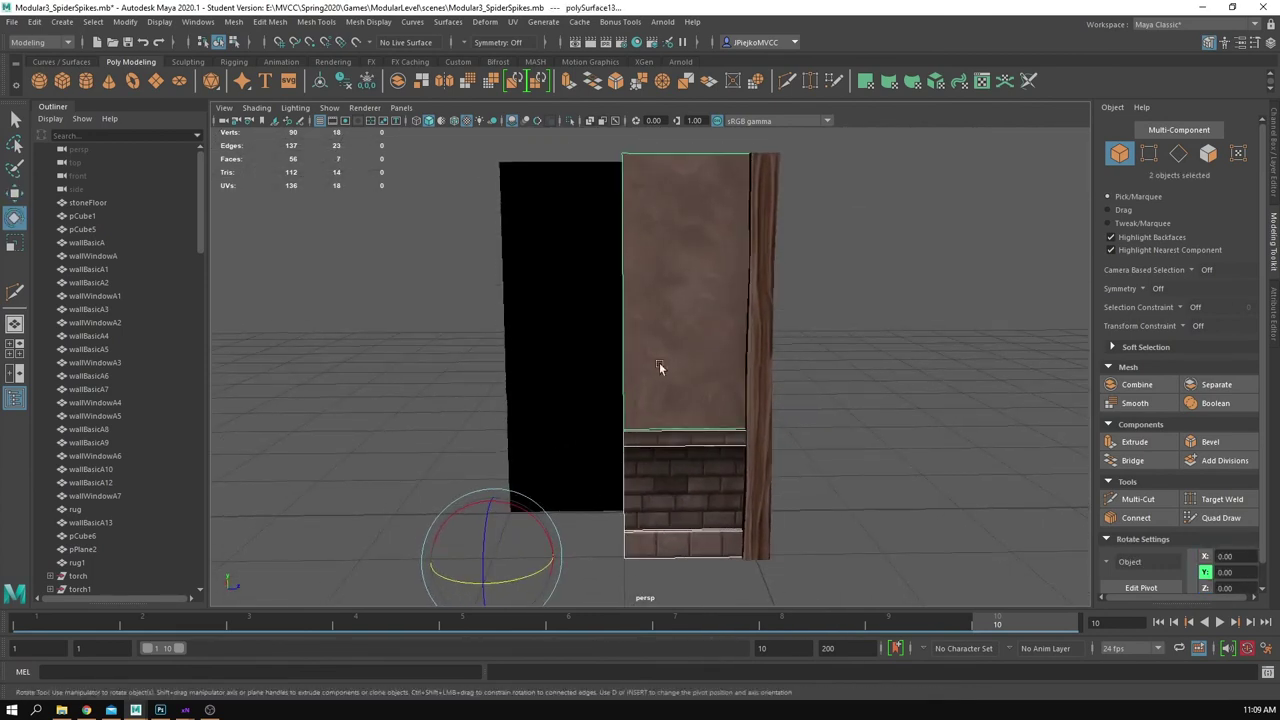
{"action": "left_click", "coordinate": [233, 22]}
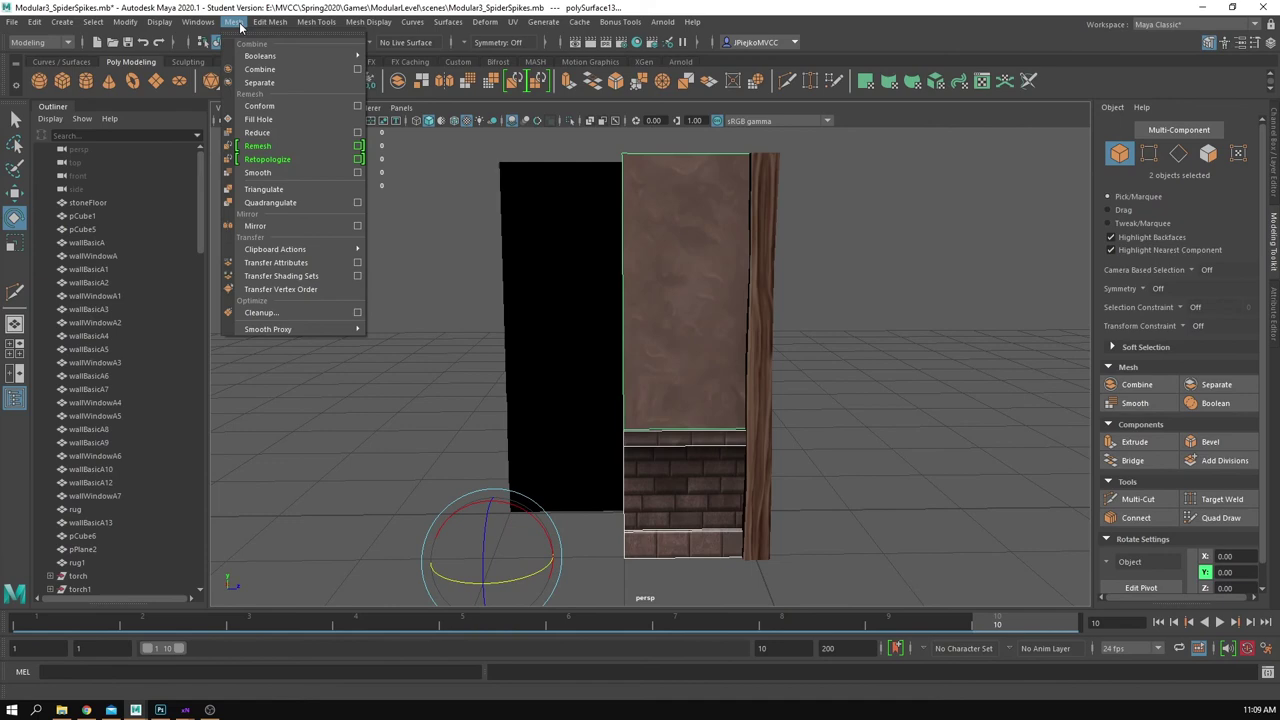
{"action": "left_click", "coordinate": [278, 72]}
Step: Snap the combined half panel's pivot to the bottom corner of its free edge, away from the post
{"action": "left_click_drag", "start_coordinate": [780, 315], "coordinate": [749, 384], "text": "alt"}
{"action": "key", "text": "w"}
{"action": "key", "text": "d"}
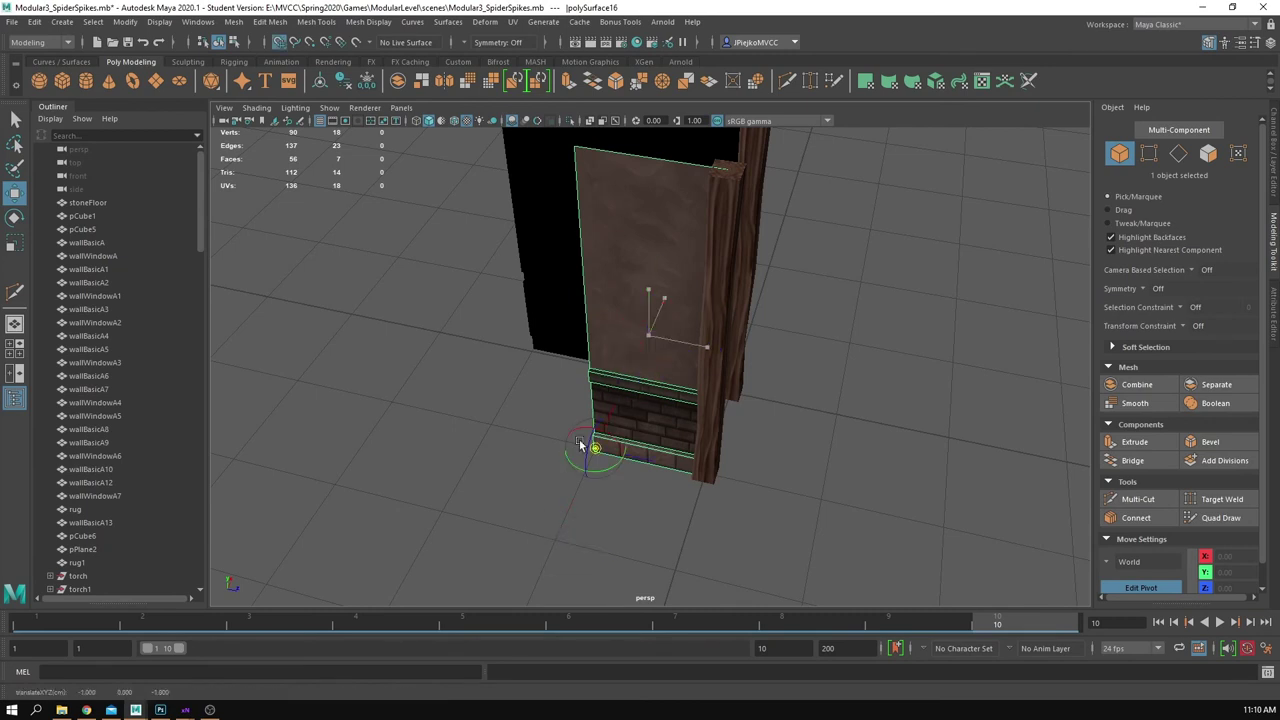
{"action": "left_click_drag", "start_coordinate": [580, 443], "coordinate": [582, 446]}
Step: Rotate the half panel about its new pivot and set its Y rotation to 90
{"action": "key", "text": "e"}
{"action": "left_click_drag", "start_coordinate": [617, 494], "coordinate": [660, 420]}
{"action": "left_click", "coordinate": [1275, 166]}
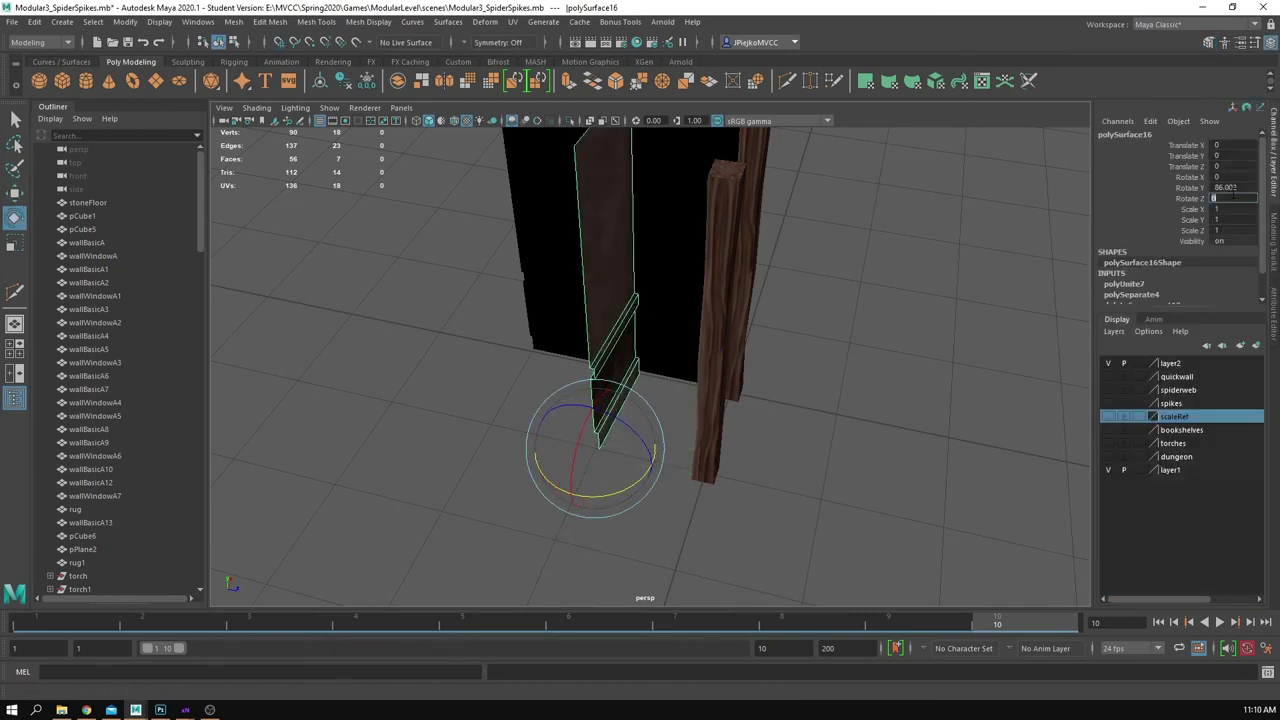
{"action": "type", "text": "90"}
{"action": "key", "text": "Return"}
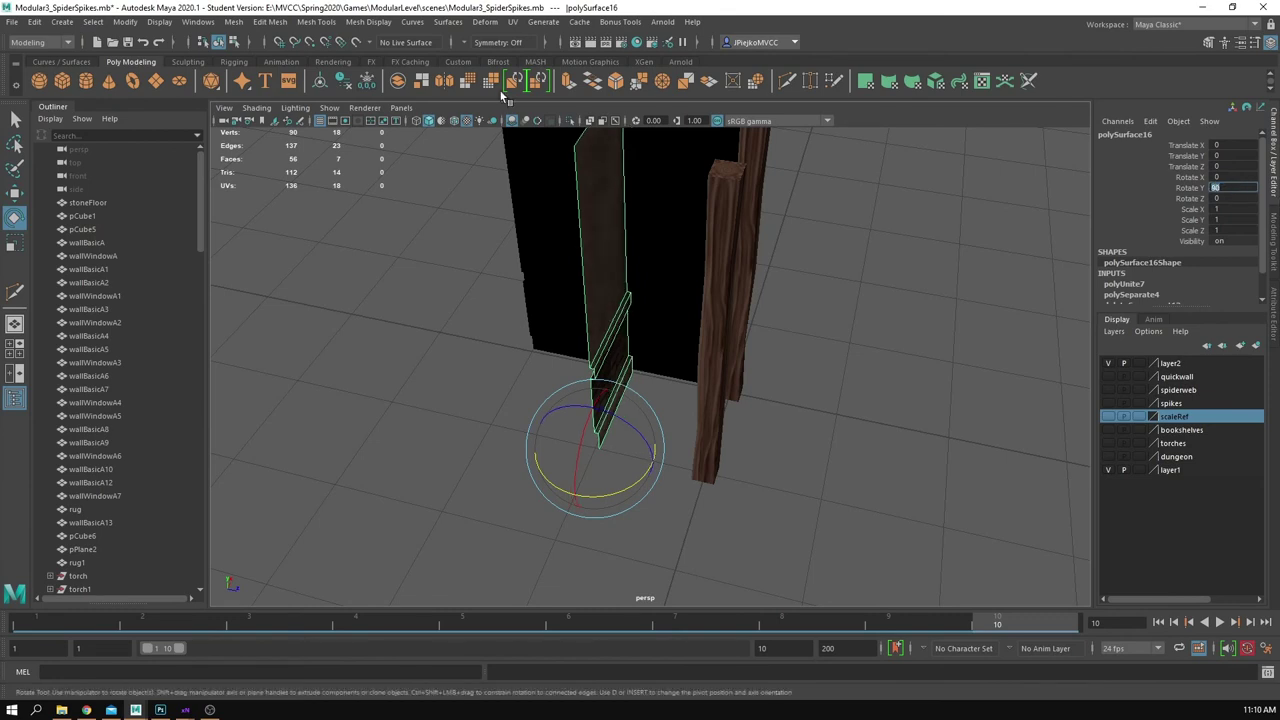
{"action": "key", "text": "Return"}
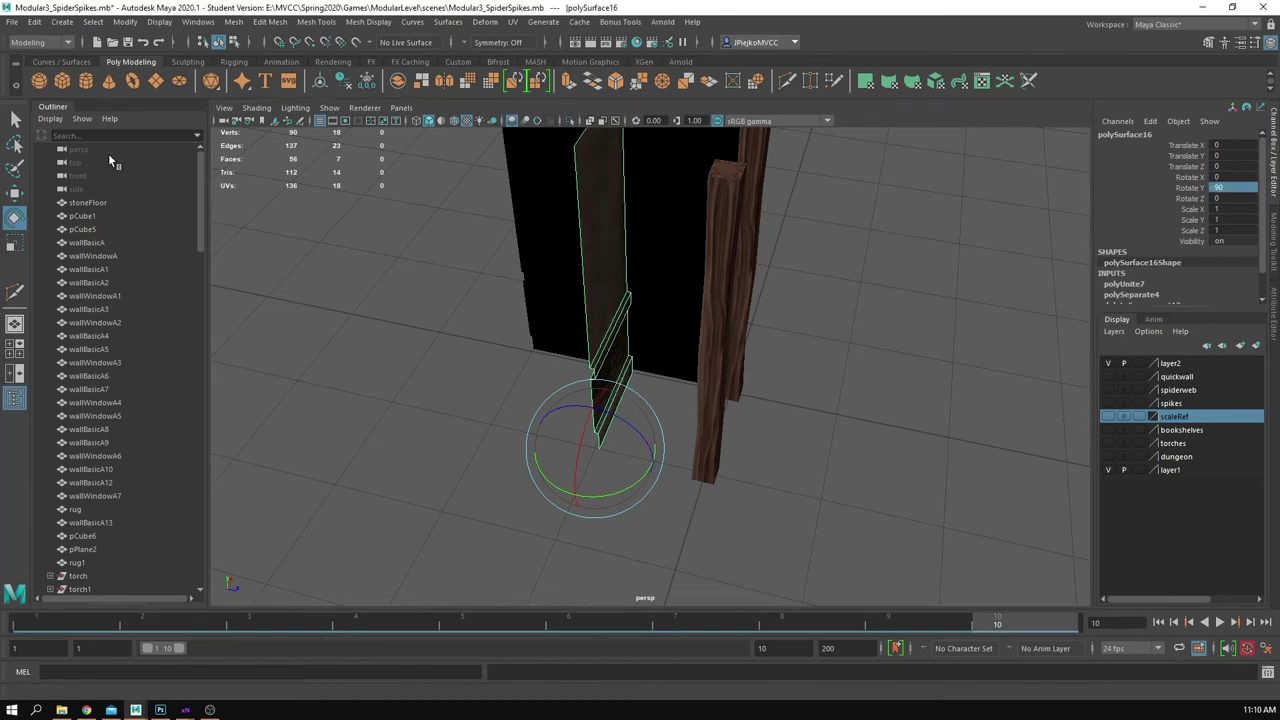
Step: Snap the rotated half panel across to the posts so it closes the end between them
{"action": "left_click_drag", "start_coordinate": [375, 328], "coordinate": [418, 314], "text": "alt"}
{"action": "key", "text": "w"}
{"action": "key", "text": "x"}
{"action": "left_click_drag", "start_coordinate": [663, 454], "coordinate": [762, 478]}
{"action": "left_click_drag", "start_coordinate": [890, 497], "coordinate": [726, 480], "text": "alt"}
{"action": "left_click", "coordinate": [875, 520]}
Step: Duplicate the original full-width wall and snap the new copy to Translate X -1
{"action": "left_click_drag", "start_coordinate": [875, 520], "coordinate": [803, 516], "text": "alt"}
{"action": "middle_click_drag", "start_coordinate": [803, 516], "coordinate": [666, 491], "text": "alt"}
{"action": "right_click_drag", "start_coordinate": [666, 491], "coordinate": [465, 456], "text": "alt"}
{"action": "left_click", "coordinate": [581, 436]}
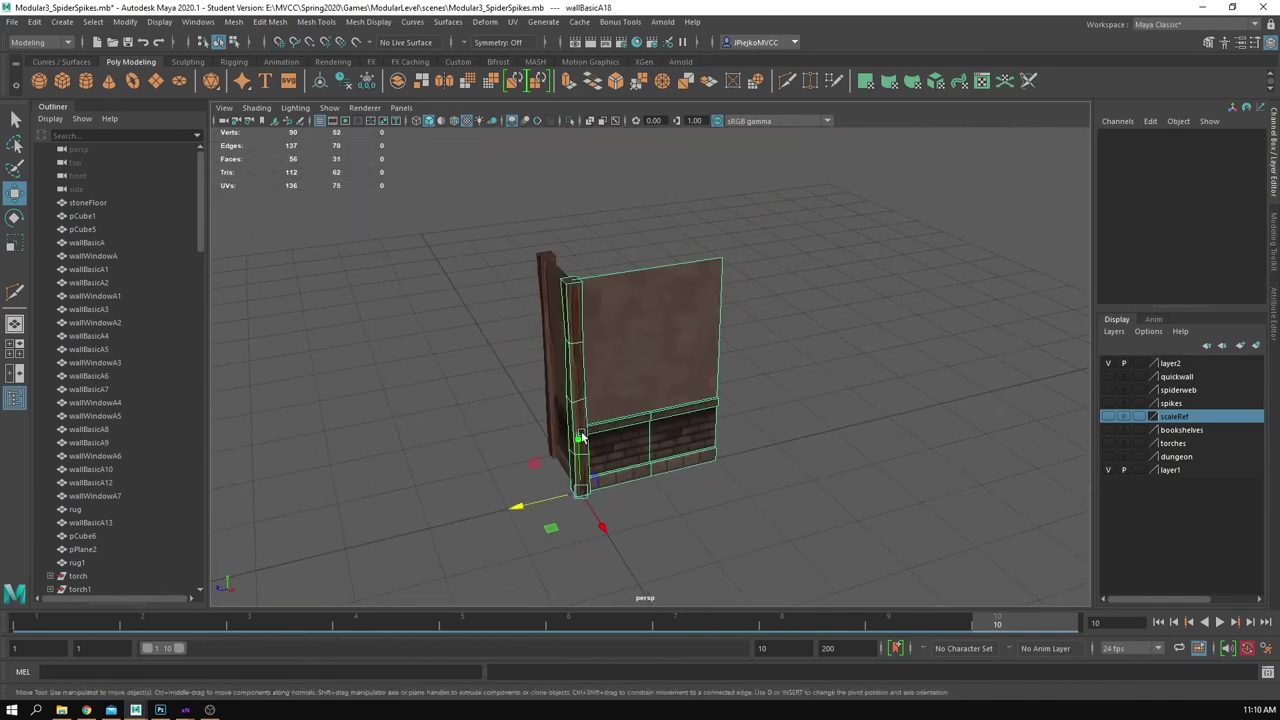
{"action": "left_click_drag", "start_coordinate": [637, 461], "coordinate": [666, 487], "text": "alt"}
{"action": "right_click_drag", "start_coordinate": [666, 487], "coordinate": [759, 470], "text": "alt"}
{"action": "left_click_drag", "start_coordinate": [759, 470], "coordinate": [745, 443], "text": "alt"}
{"action": "left_click", "coordinate": [777, 460]}
{"action": "left_click", "coordinate": [680, 377]}
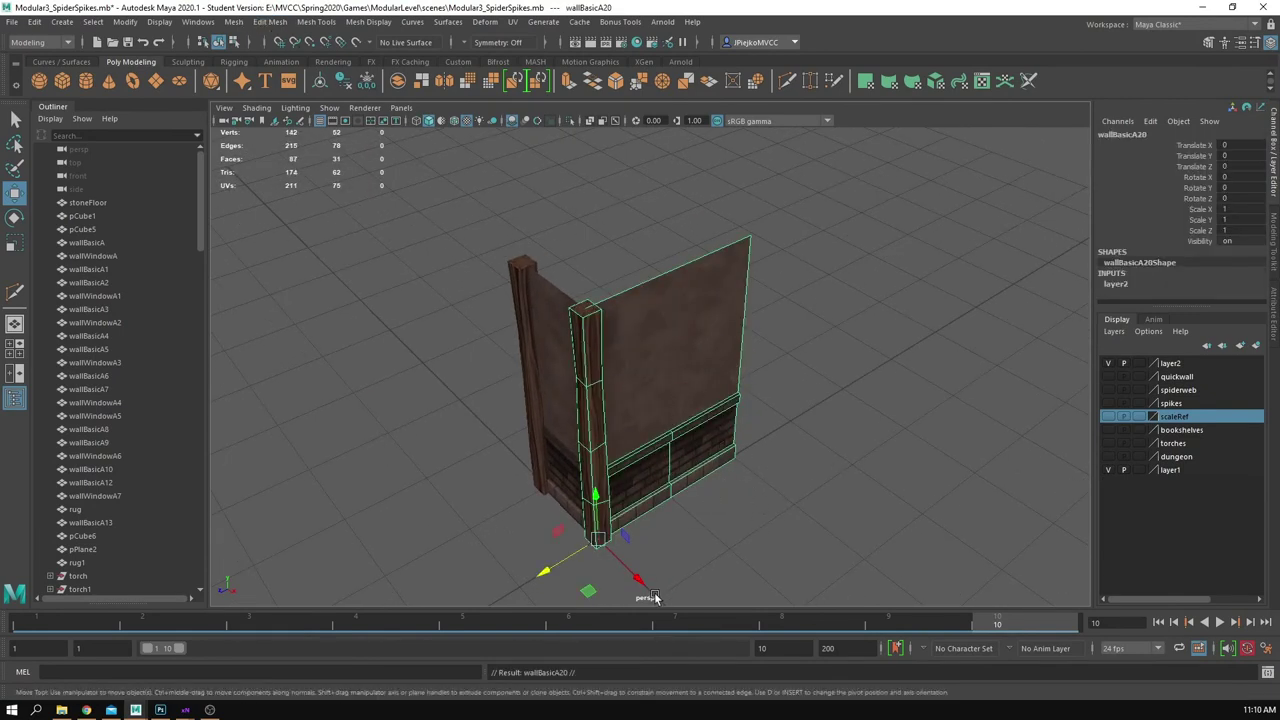
{"action": "left_click_drag", "start_coordinate": [640, 581], "coordinate": [685, 488]}
Step: Turn the new wall copy around by setting its Y rotation to 180
{"action": "key", "text": "e"}
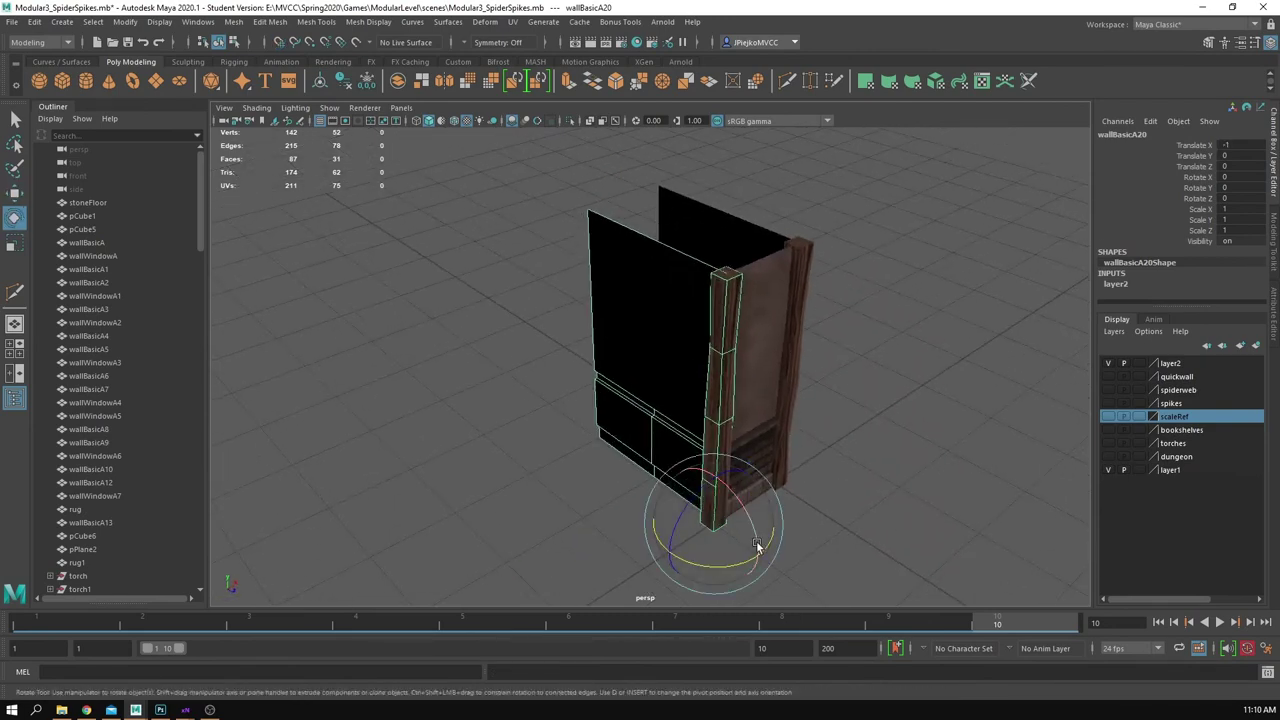
{"action": "left_click_drag", "start_coordinate": [757, 545], "coordinate": [424, 473]}
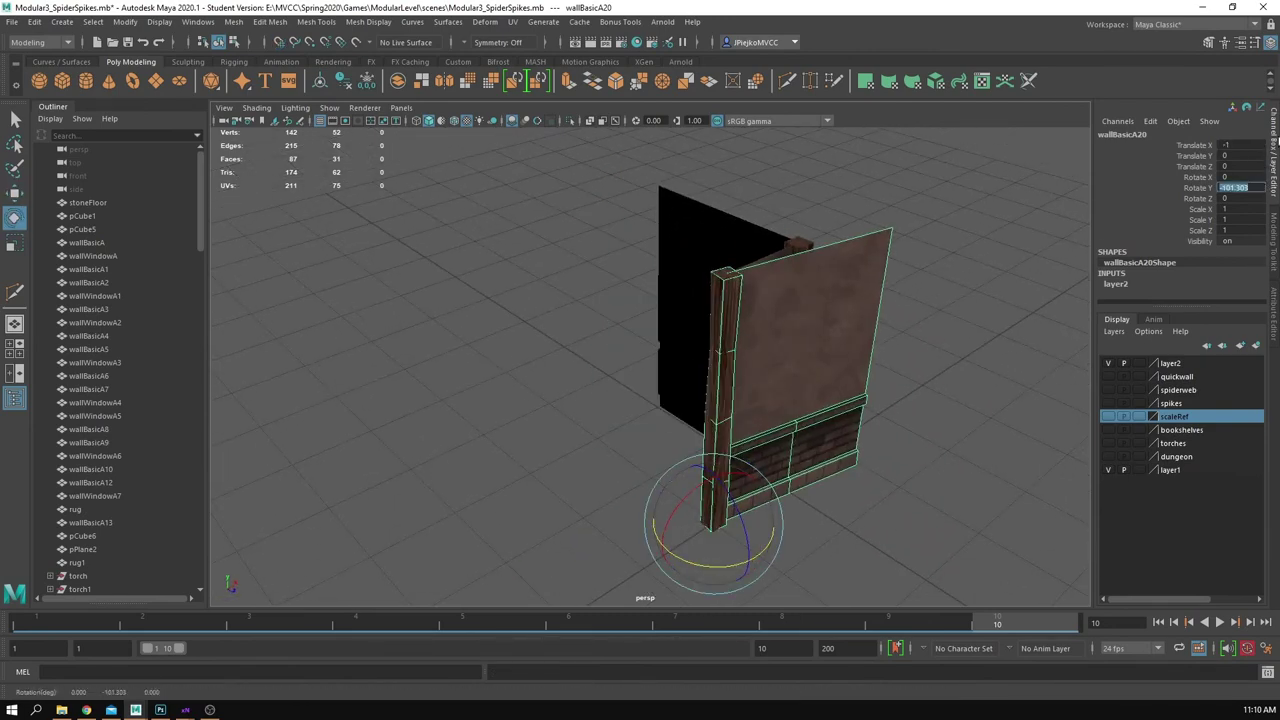
{"action": "key", "text": "Return"}
Step: Grid-snap the turned wall copy along its length so it stands parallel to the original wall and closes the open side
{"action": "left_click_drag", "start_coordinate": [955, 225], "coordinate": [1014, 320], "text": "alt"}
{"action": "key", "text": "w"}
{"action": "key", "text": "x"}
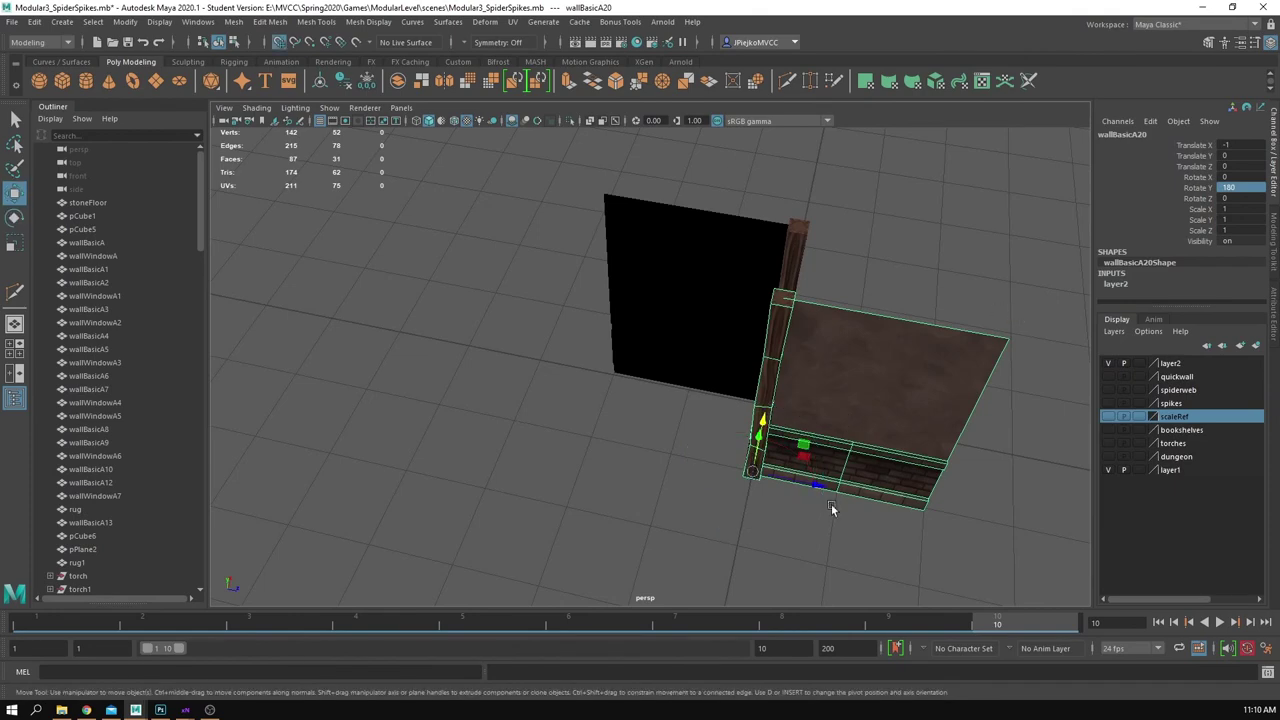
{"action": "left_click_drag", "start_coordinate": [818, 484], "coordinate": [551, 432]}
{"action": "left_click", "coordinate": [929, 524]}
{"action": "left_click_drag", "start_coordinate": [929, 524], "coordinate": [839, 432], "text": "alt"}
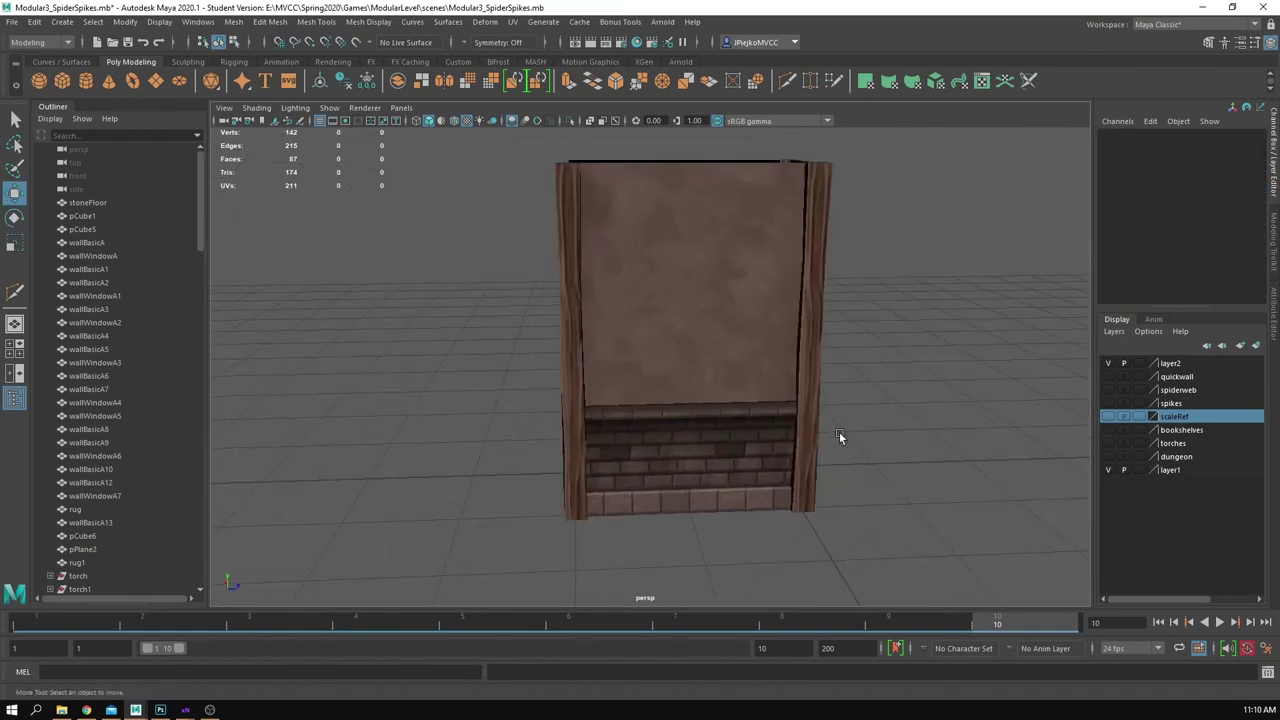
Step: Duplicate the separate corner post and snap the copy to Translate X -1, Z 0 at the wall's bare end
{"action": "left_click", "coordinate": [568, 318]}
{"action": "left_click_drag", "start_coordinate": [620, 374], "coordinate": [602, 352], "text": "alt"}
{"action": "left_click", "coordinate": [485, 373]}
{"action": "key", "text": "ctrl+d"}
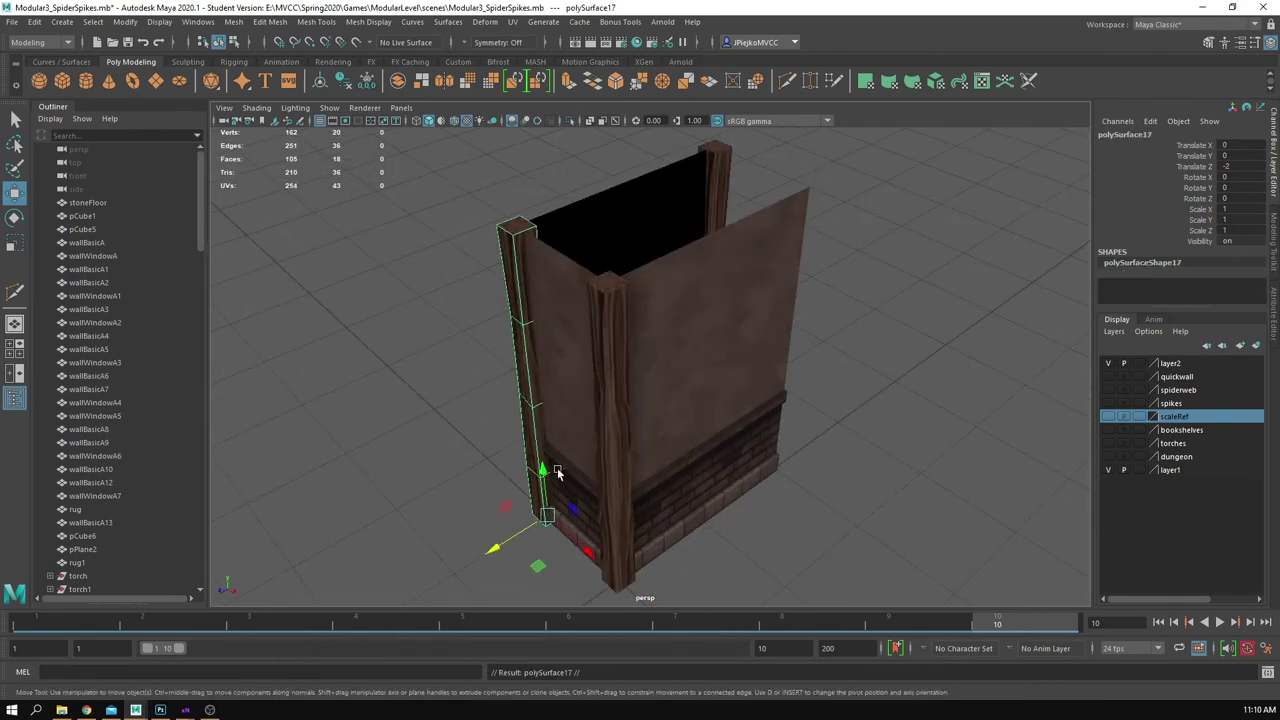
{"action": "key", "text": "x"}
{"action": "left_click_drag", "start_coordinate": [586, 549], "coordinate": [745, 502]}
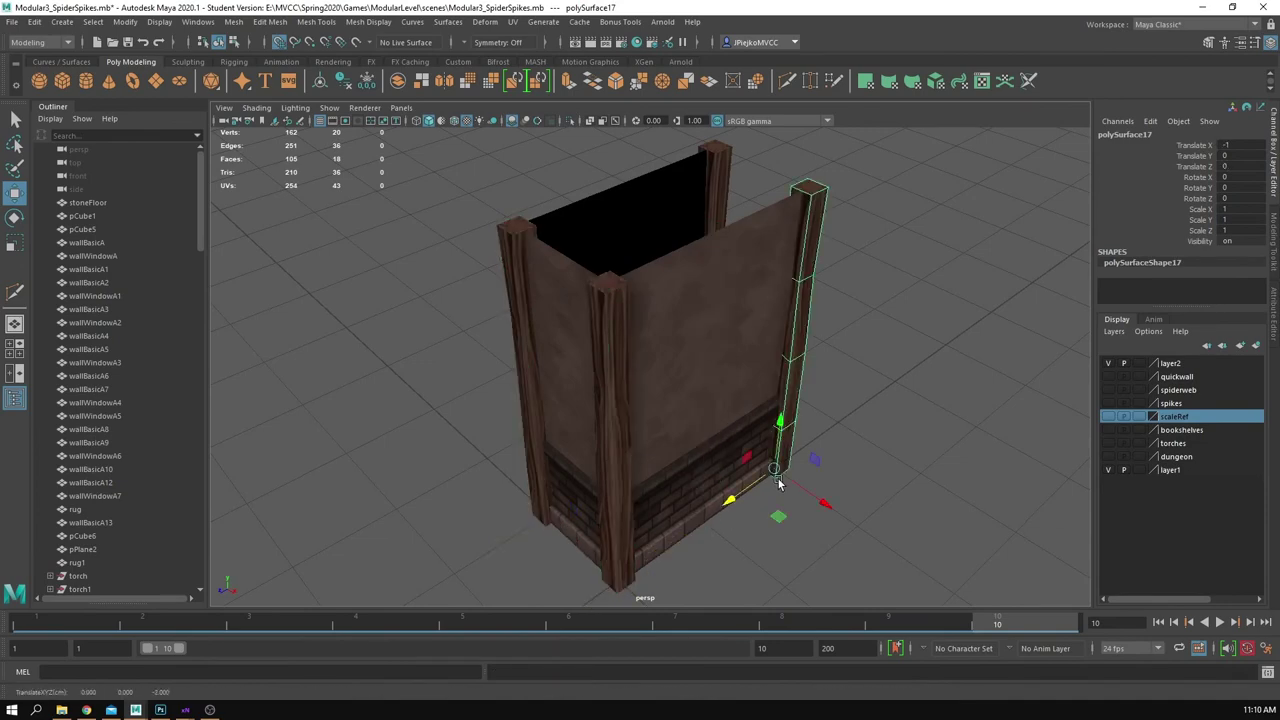
{"action": "left_click", "coordinate": [900, 508]}
Step: Select all the wall panels and posts of the end piece and combine them into one mesh
{"action": "left_click_drag", "start_coordinate": [900, 508], "coordinate": [837, 457], "text": "alt"}
{"action": "middle_click_drag", "start_coordinate": [678, 288], "coordinate": [700, 306], "text": "alt"}
{"action": "left_click_drag", "start_coordinate": [700, 306], "coordinate": [686, 390], "text": "alt"}
{"action": "left_click_drag", "start_coordinate": [420, 183], "coordinate": [963, 636]}
{"action": "left_click_drag", "start_coordinate": [757, 446], "coordinate": [784, 481], "text": "alt"}
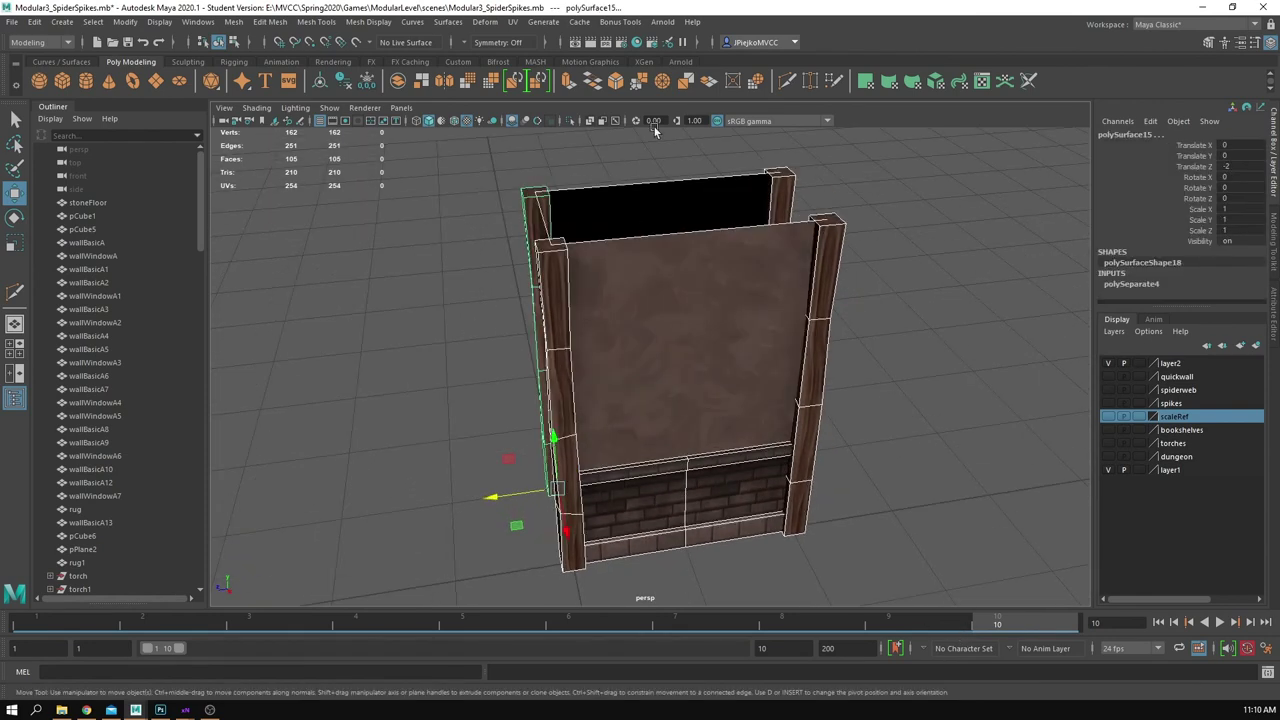
{"action": "left_click", "coordinate": [233, 21]}
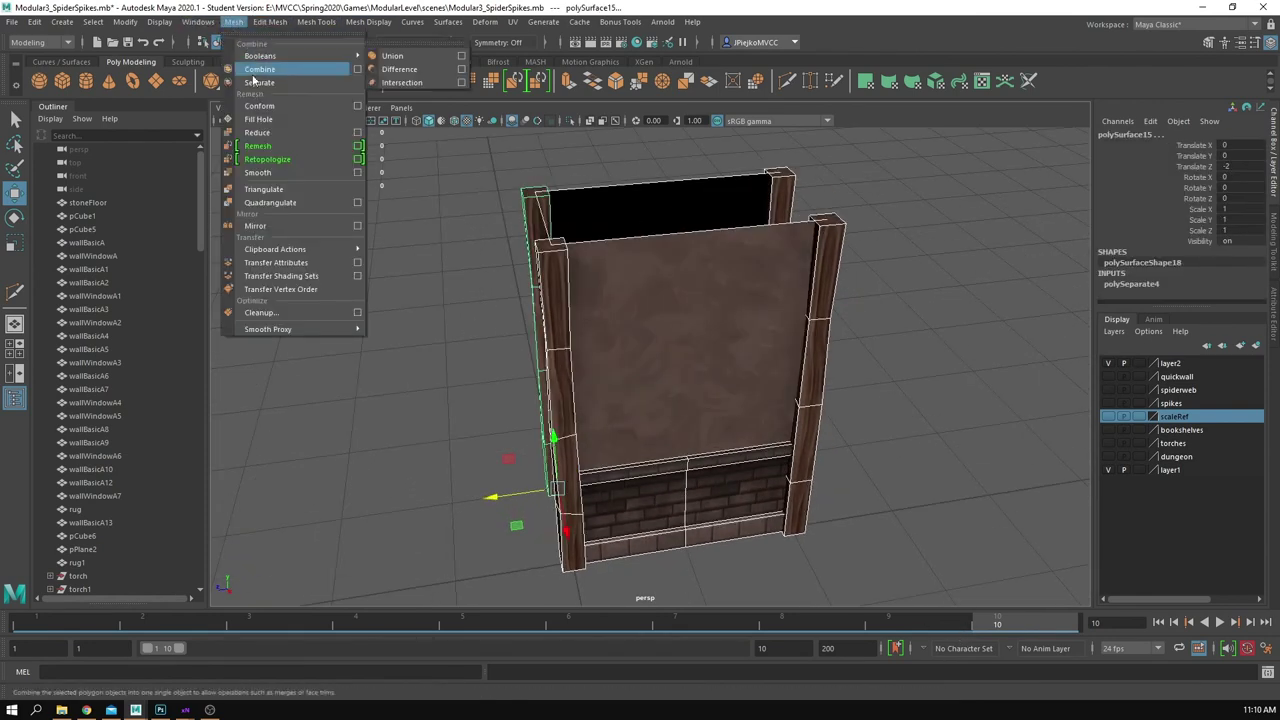
{"action": "left_click", "coordinate": [258, 73]}
{"action": "left_click_drag", "start_coordinate": [765, 345], "coordinate": [916, 359], "text": "alt"}
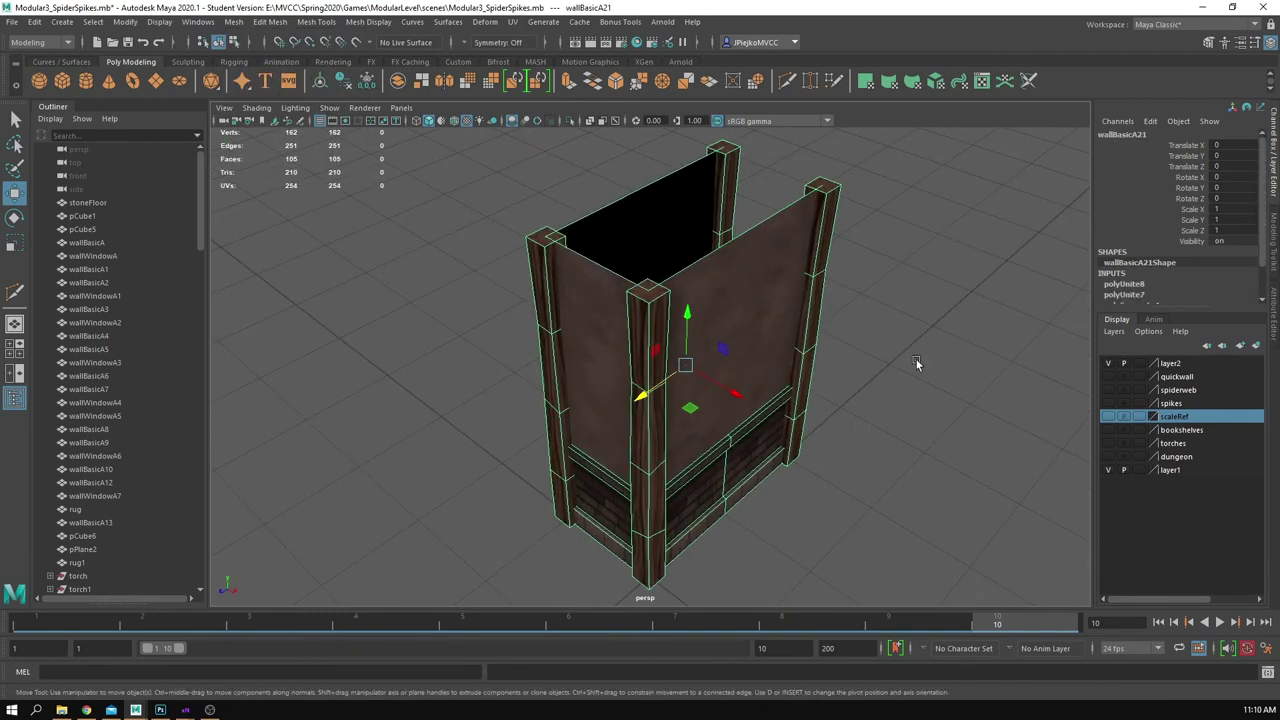
{"action": "left_click", "coordinate": [916, 359]}
{"action": "left_click_drag", "start_coordinate": [850, 395], "coordinate": [790, 424], "text": "alt"}
Step: Try to move the combined end piece's pivot down to its base
{"action": "left_click", "coordinate": [703, 349]}
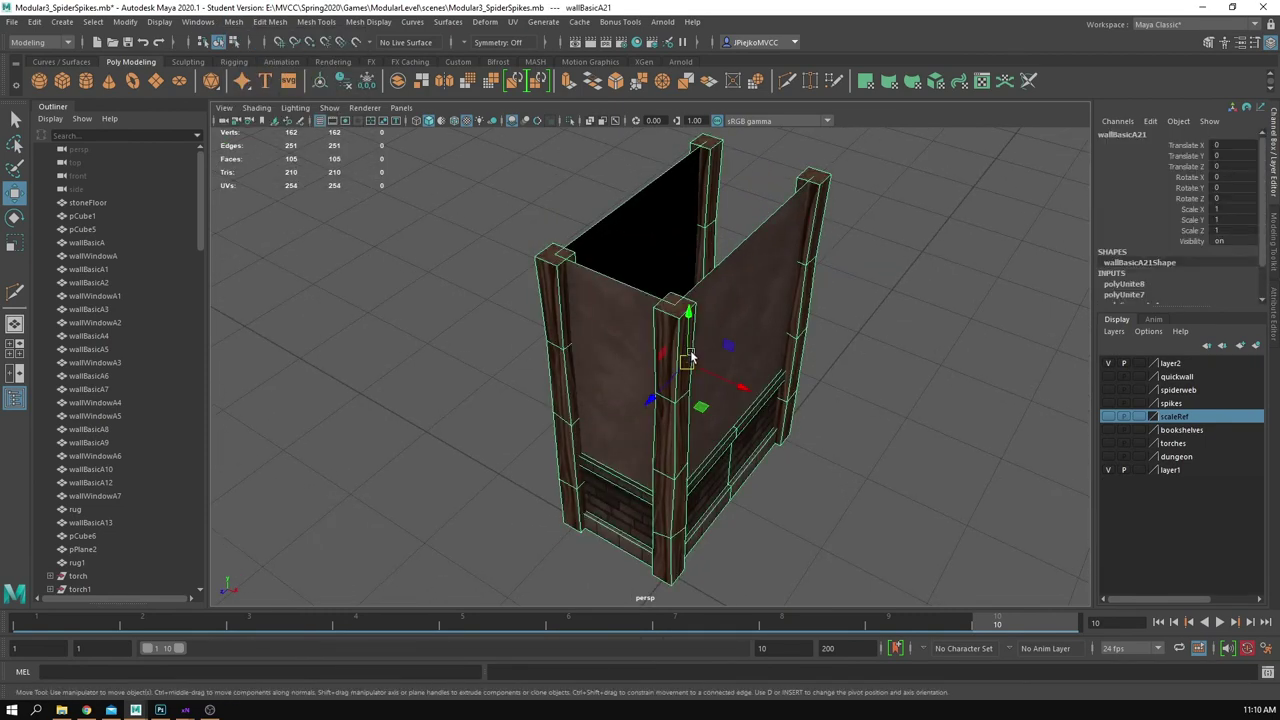
{"action": "left_click_drag", "start_coordinate": [703, 349], "coordinate": [625, 308], "text": "alt"}
{"action": "left_click_drag", "start_coordinate": [740, 256], "coordinate": [729, 418]}
{"action": "key", "text": "ctrl+z"}
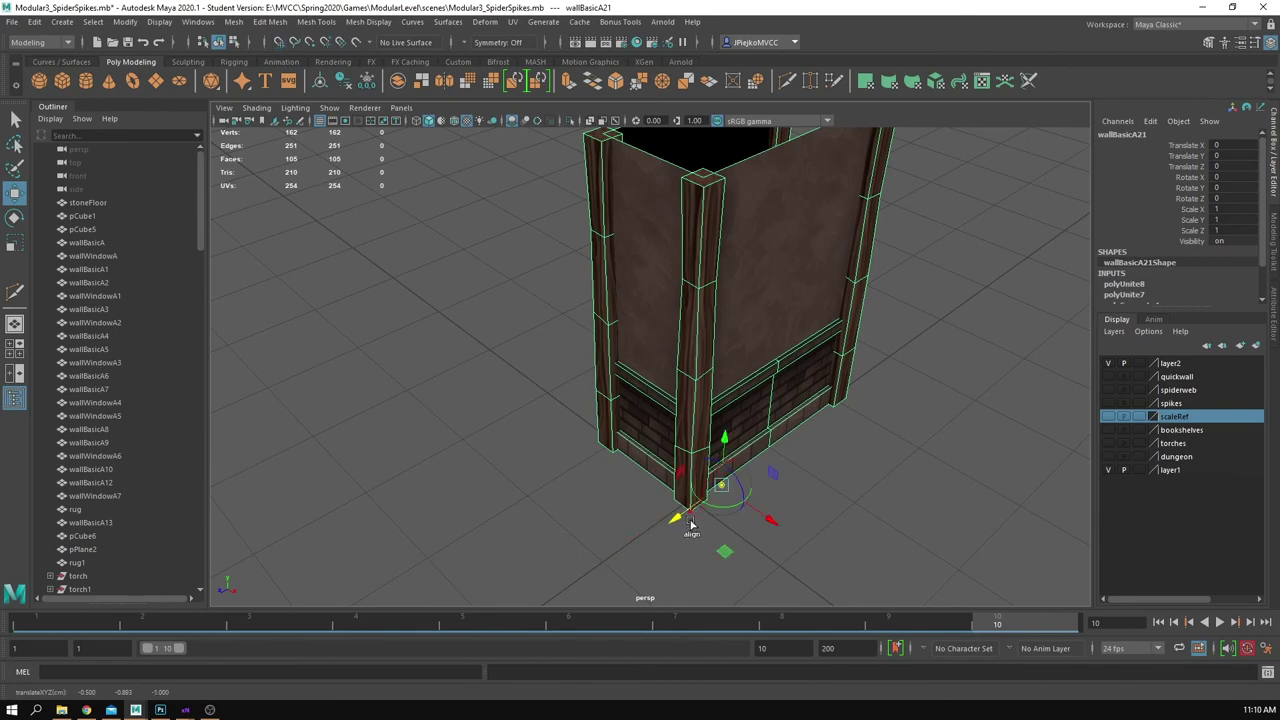
{"action": "left_click_drag", "start_coordinate": [691, 524], "coordinate": [726, 440], "text": "alt"}
{"action": "key", "text": "ctrl+z"}
Step: Snap the combined end piece's pivot down to the ground at its narrow end and snap the piece to Translate X 0.5
{"action": "left_click", "coordinate": [725, 490]}
{"action": "left_click", "coordinate": [706, 373]}
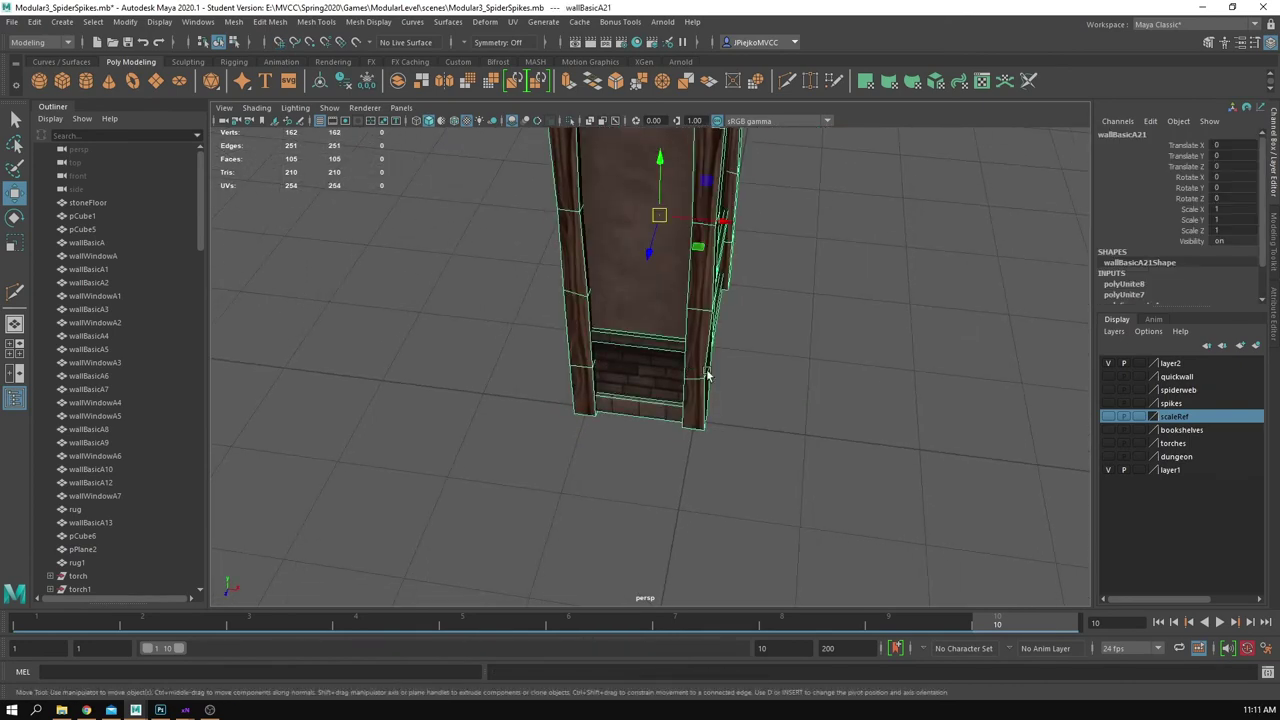
{"action": "left_click_drag", "start_coordinate": [706, 375], "coordinate": [634, 424], "text": "alt"}
{"action": "key", "text": "x"}
{"action": "left_click_drag", "start_coordinate": [686, 240], "coordinate": [690, 313]}
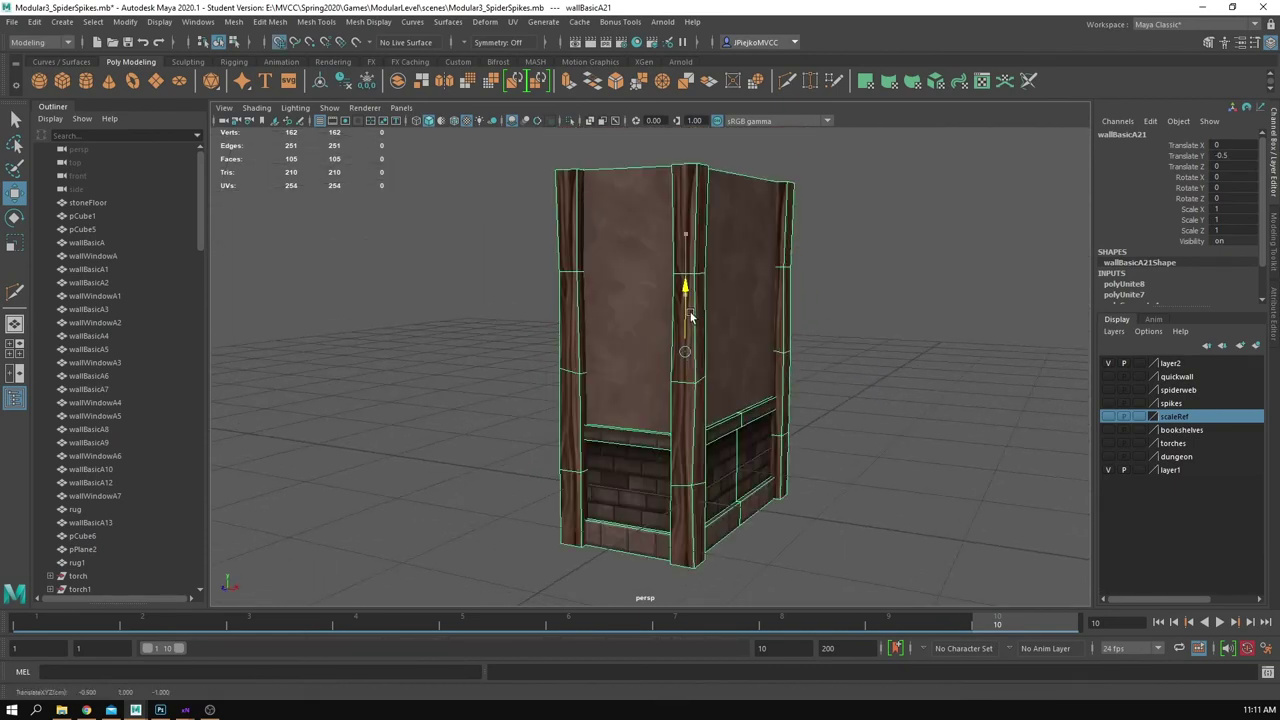
{"action": "key", "text": "ctrl+z"}
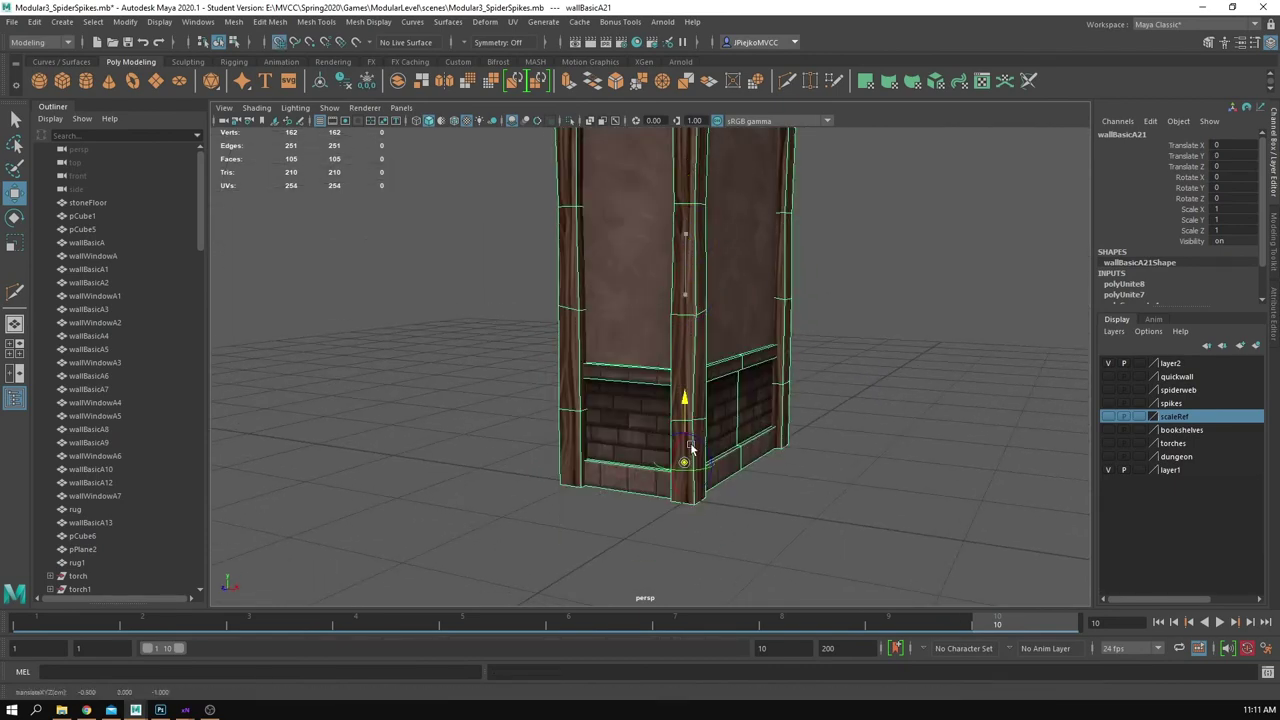
{"action": "key", "text": "x"}
{"action": "left_click_drag", "start_coordinate": [685, 503], "coordinate": [755, 518], "text": "alt"}
{"action": "left_click", "coordinate": [813, 557]}
{"action": "scroll", "coordinate": [811, 555], "scroll_direction": "down", "scroll_amount": 5}
{"action": "left_click_drag", "start_coordinate": [811, 555], "coordinate": [745, 575], "text": "alt"}
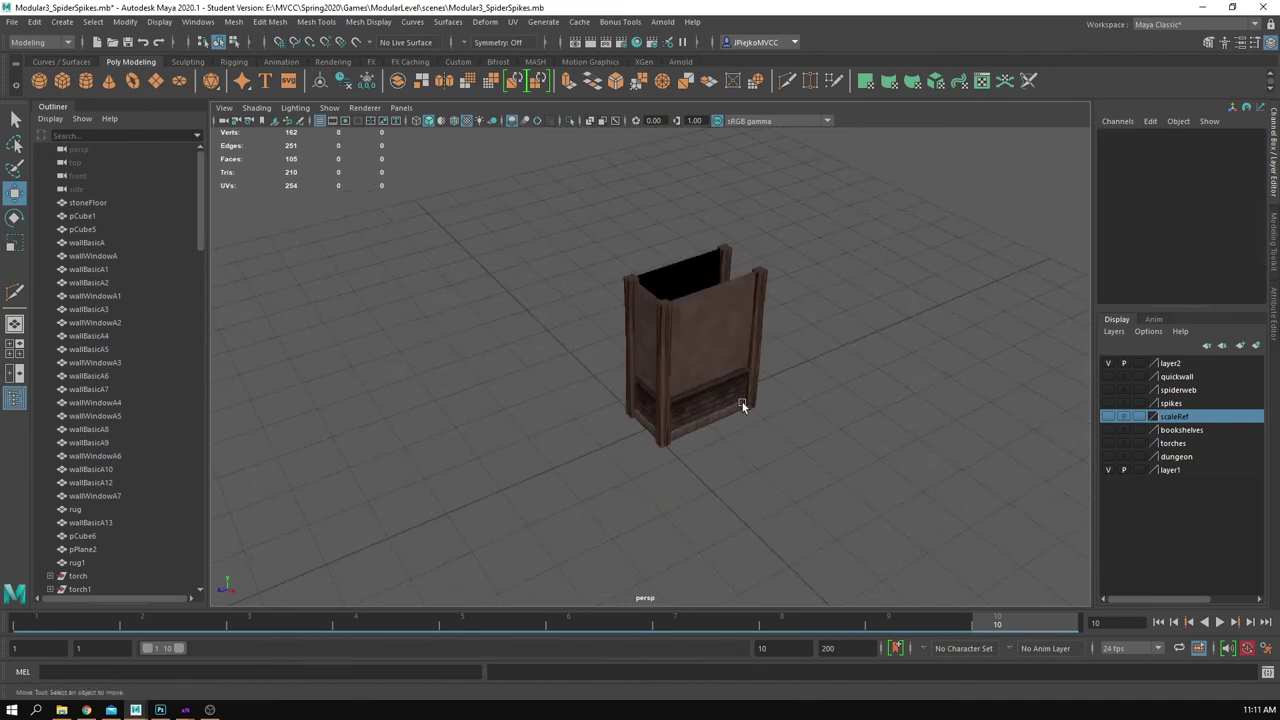
Step: Duplicate the combined end piece in place and hide the duplicate
{"action": "left_click", "coordinate": [742, 400]}
{"action": "scroll", "coordinate": [804, 428], "scroll_direction": "up", "scroll_amount": 2}
{"action": "left_click_drag", "start_coordinate": [804, 425], "coordinate": [738, 406], "text": "alt"}
{"action": "left_click", "coordinate": [815, 424]}
{"action": "left_click", "coordinate": [737, 406]}
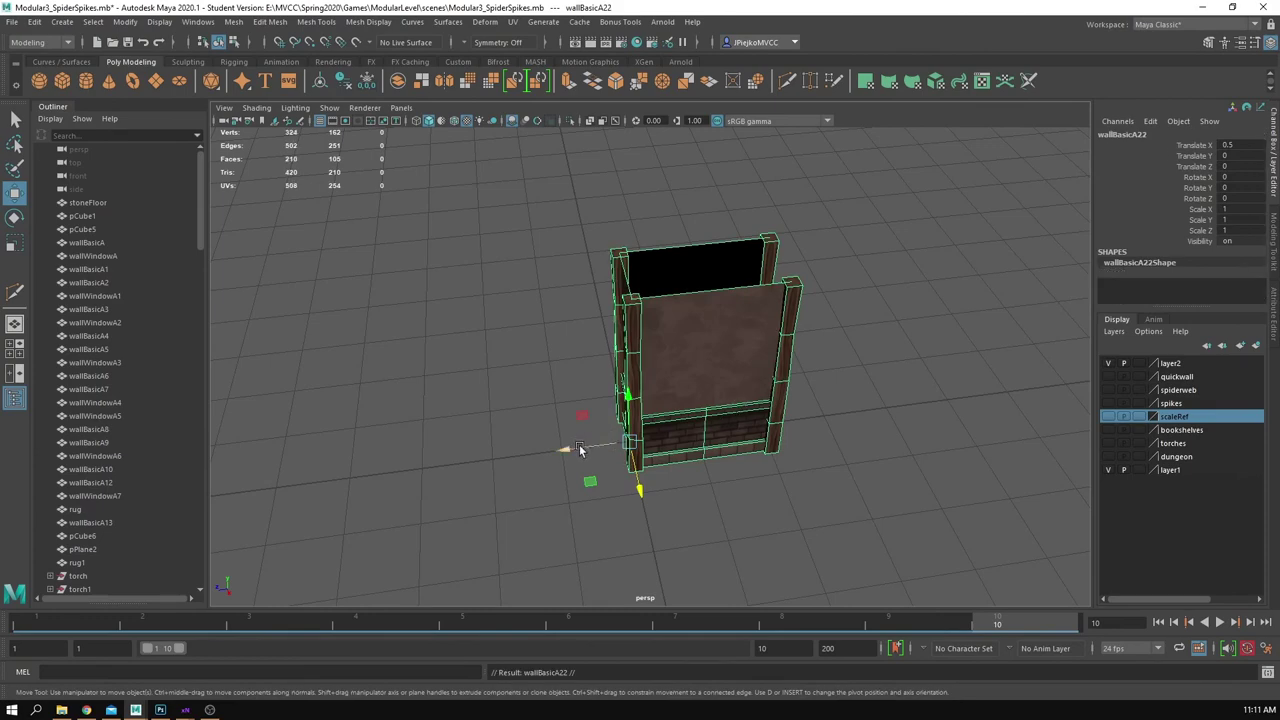
{"action": "left_click_drag", "start_coordinate": [667, 467], "coordinate": [669, 461], "text": "alt"}
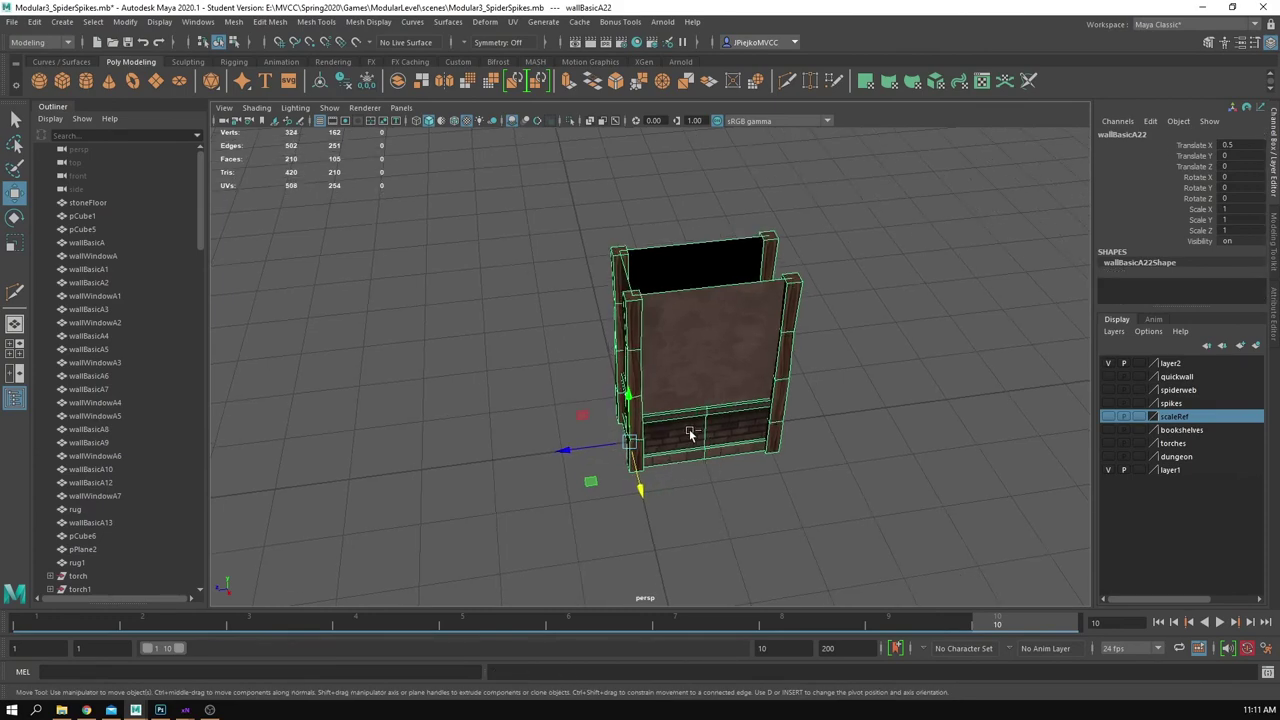
{"action": "key", "text": "ctrl+h"}
Step: Delete all faces of the narrow end panel between the two posts on the visible end piece, and return to object selection
{"action": "left_click", "coordinate": [685, 366]}
{"action": "left_click_drag", "start_coordinate": [663, 394], "coordinate": [805, 308], "text": "alt"}
{"action": "key", "text": "F11"}
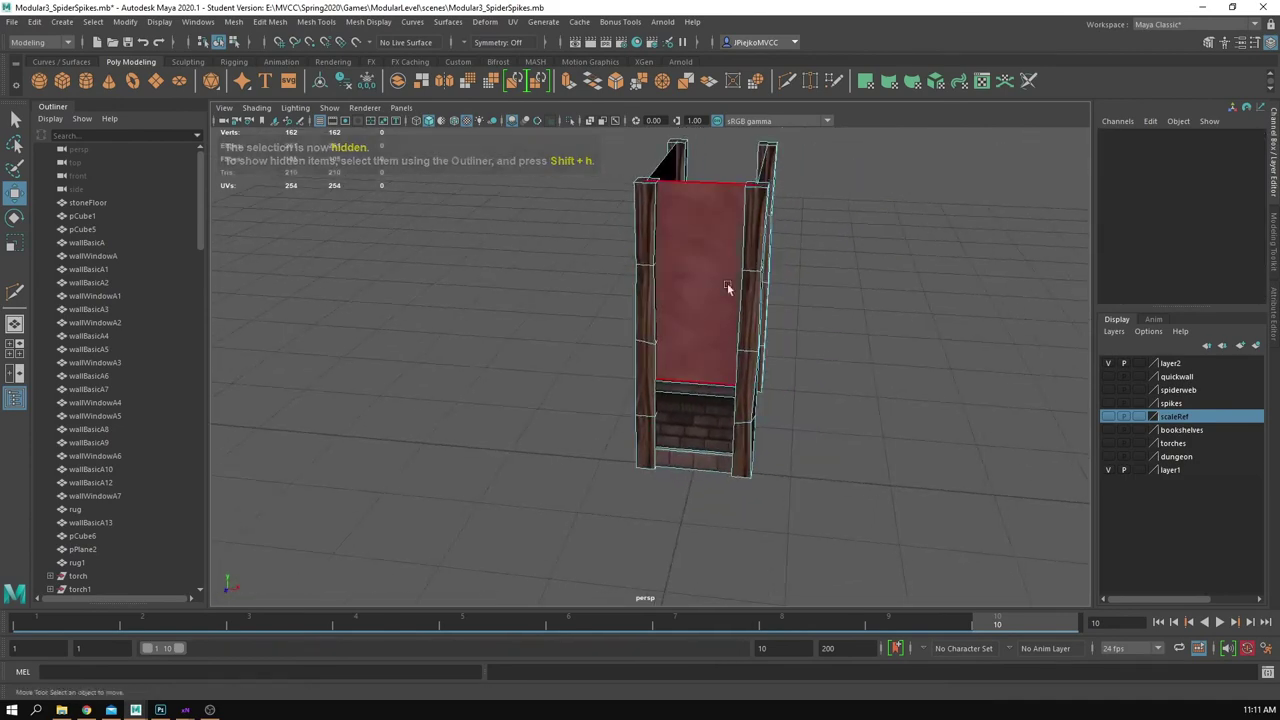
{"action": "left_click", "coordinate": [691, 290]}
{"action": "left_click_drag", "start_coordinate": [703, 377], "coordinate": [703, 374], "text": "shift"}
{"action": "left_click_drag", "start_coordinate": [703, 376], "coordinate": [707, 474], "text": "alt"}
{"action": "key", "text": "Delete"}
{"action": "left_click_drag", "start_coordinate": [759, 407], "coordinate": [685, 388], "text": "alt"}
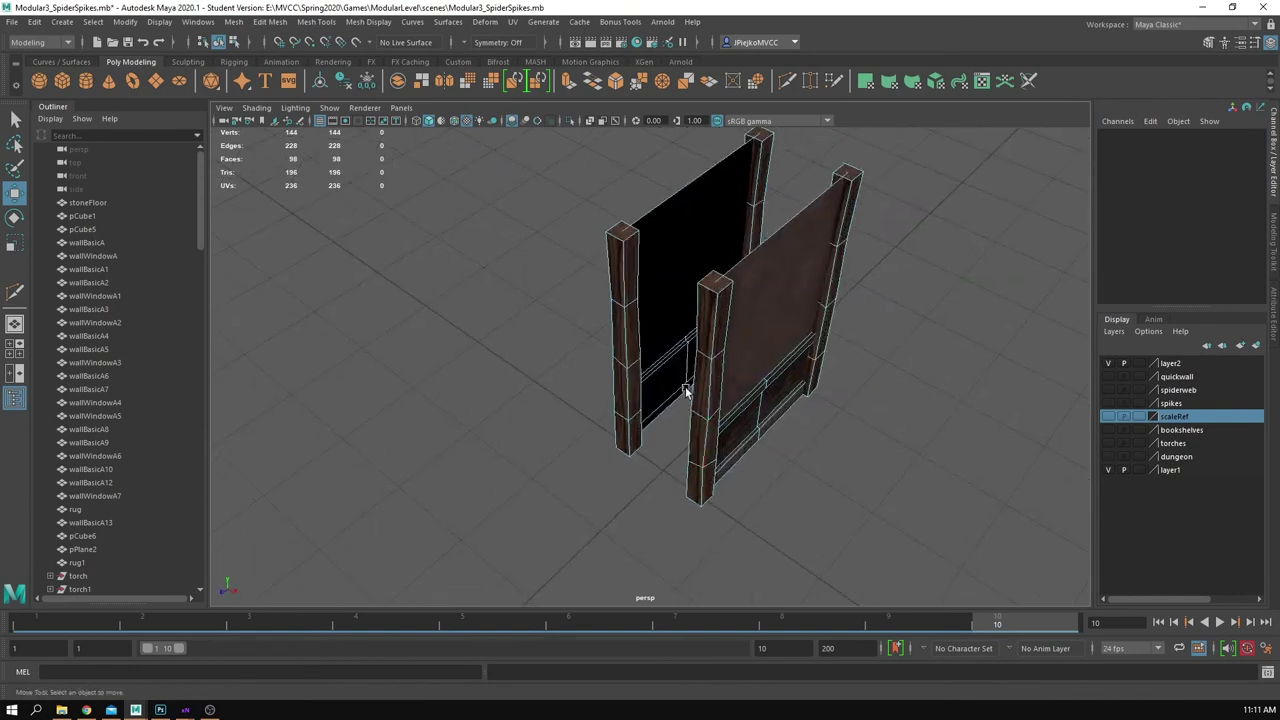
{"action": "left_click_drag", "start_coordinate": [674, 336], "coordinate": [590, 342], "text": "alt"}
{"action": "right_click_drag", "start_coordinate": [690, 285], "coordinate": [751, 206]}
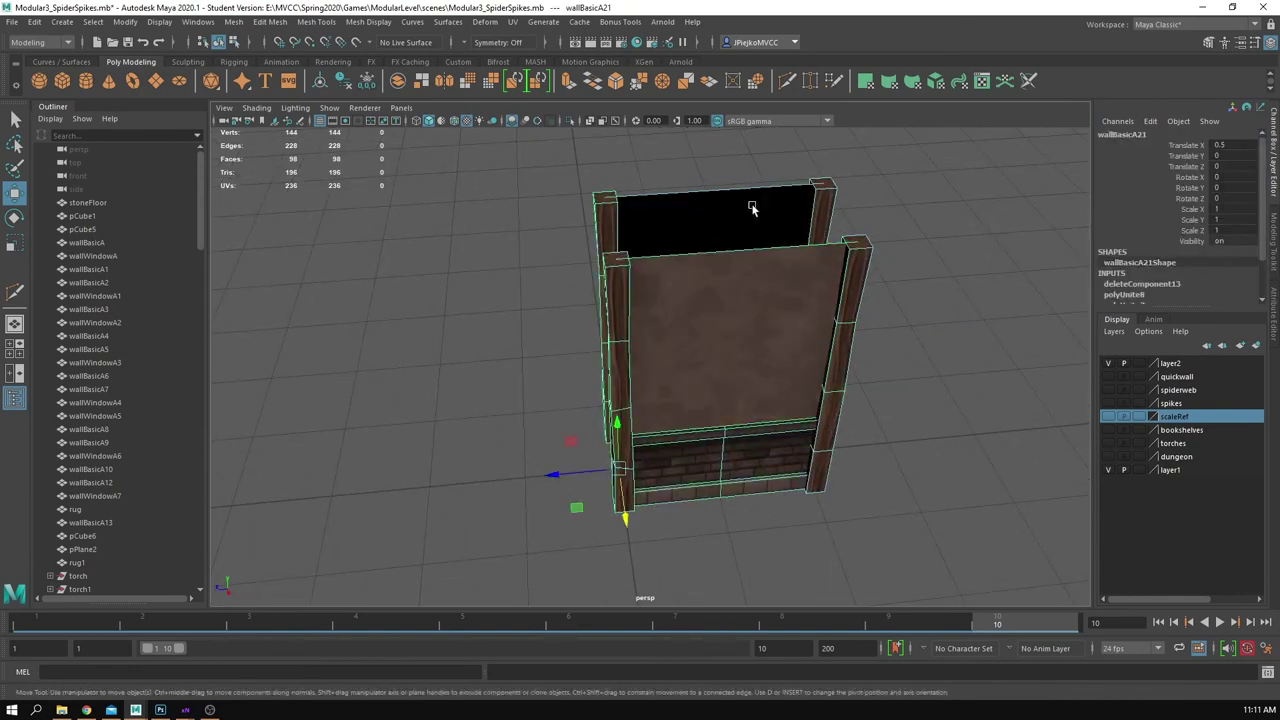
Step: Separate the opened piece into its parts and delete the two posts at the opened end
{"action": "left_click", "coordinate": [246, 21]}
{"action": "left_click", "coordinate": [266, 87]}
{"action": "left_click_drag", "start_coordinate": [497, 203], "coordinate": [480, 160], "text": "alt"}
{"action": "left_click_drag", "start_coordinate": [480, 149], "coordinate": [643, 605]}
{"action": "left_click_drag", "start_coordinate": [682, 176], "coordinate": [677, 167], "text": "ctrl"}
{"action": "key", "text": "Delete"}
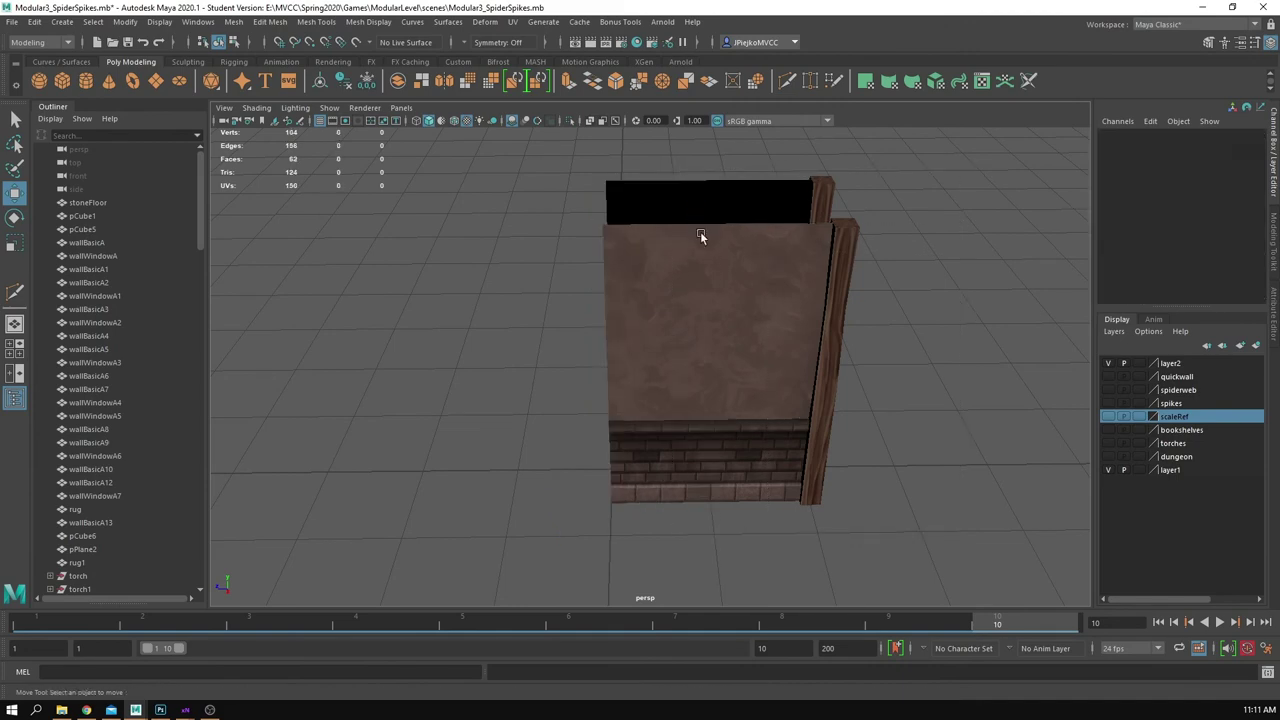
Step: Combine the two remaining wall panels and their two posts into one middle-section mesh
{"action": "left_click_drag", "start_coordinate": [698, 288], "coordinate": [798, 305], "text": "alt"}
{"action": "left_click_drag", "start_coordinate": [772, 286], "coordinate": [592, 380], "text": "alt"}
{"action": "left_click_drag", "start_coordinate": [534, 187], "coordinate": [858, 496]}
{"action": "left_click_drag", "start_coordinate": [858, 496], "coordinate": [893, 464], "text": "alt"}
{"action": "left_click", "coordinate": [236, 23]}
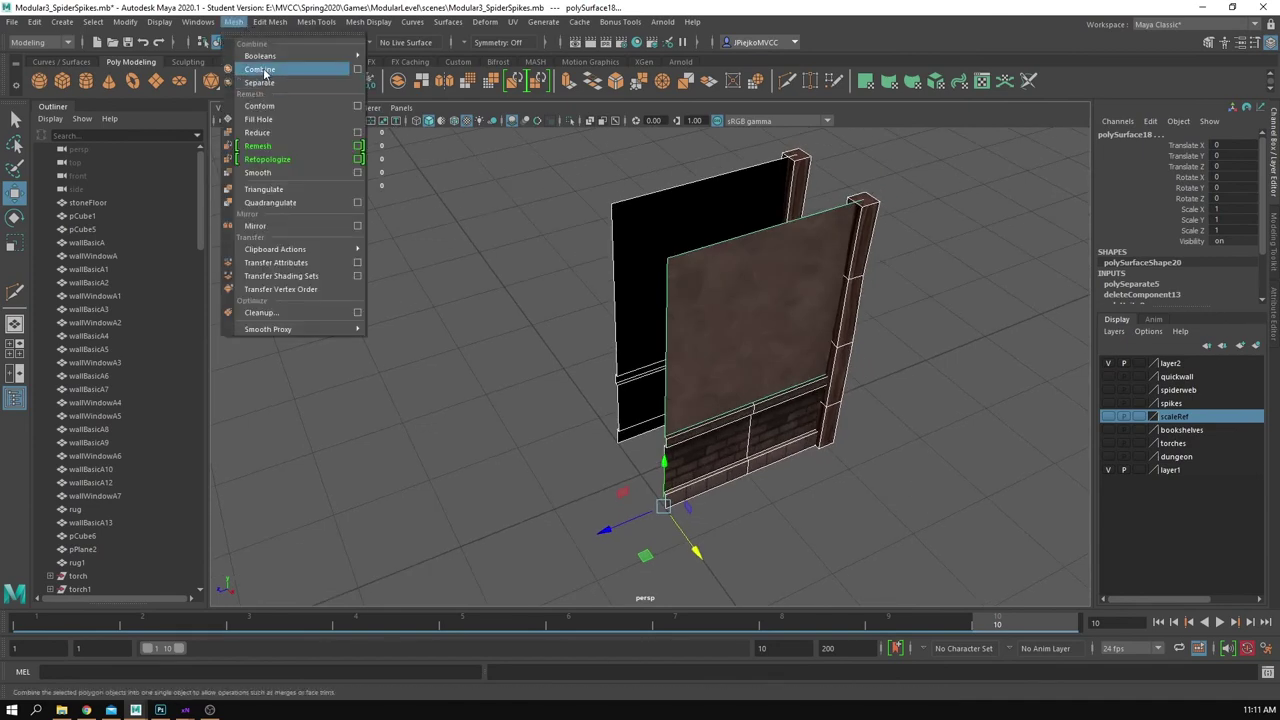
{"action": "left_click", "coordinate": [262, 70]}
{"action": "left_click", "coordinate": [568, 396]}
{"action": "left_click_drag", "start_coordinate": [568, 397], "coordinate": [574, 398], "text": "alt"}
Step: Snap the middle section's pivot to the ground, centred between the walls at its post-less end
{"action": "left_click_drag", "start_coordinate": [732, 403], "coordinate": [775, 413], "text": "alt"}
{"action": "left_click", "coordinate": [756, 393]}
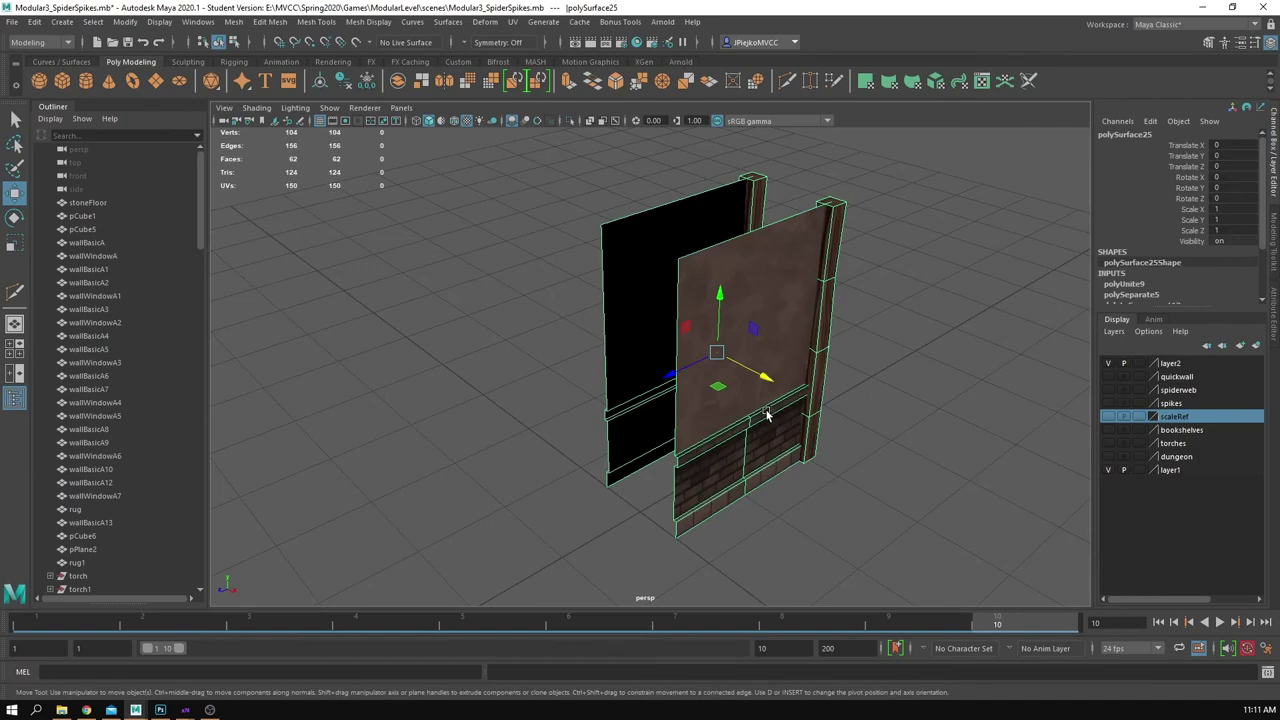
{"action": "key", "text": "d"}
{"action": "left_click_drag", "start_coordinate": [723, 297], "coordinate": [718, 437]}
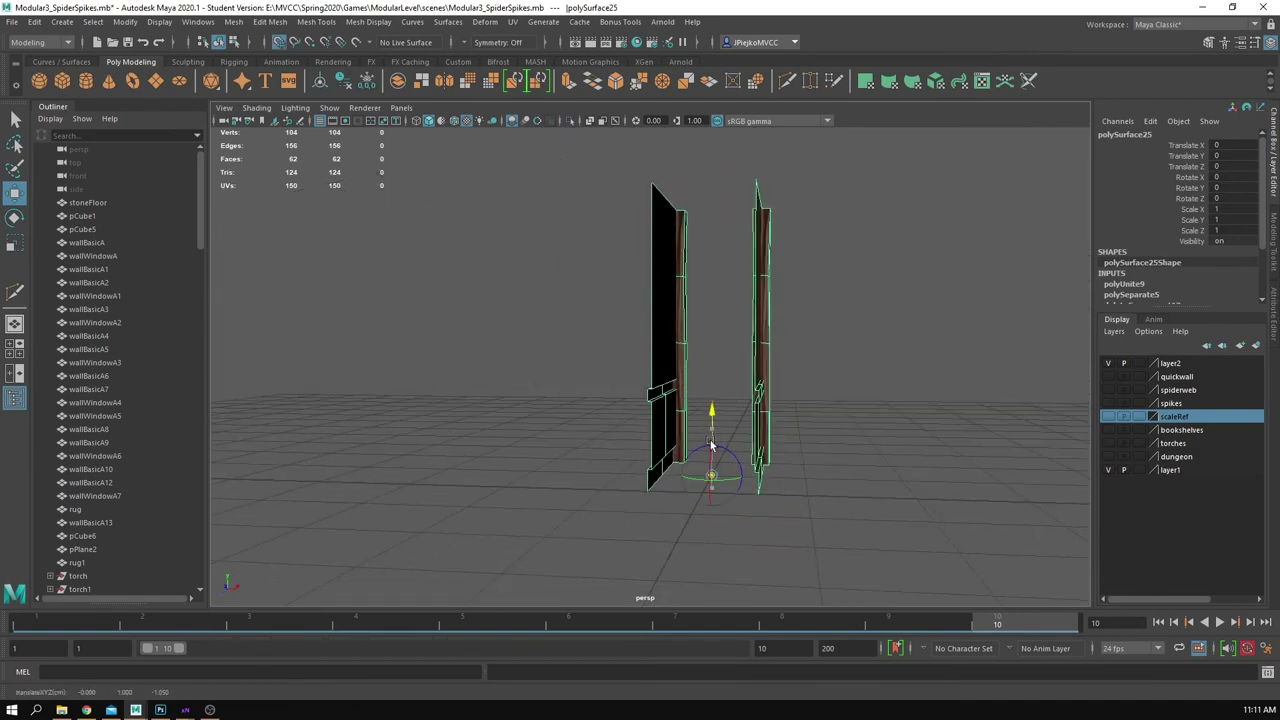
{"action": "left_click_drag", "start_coordinate": [764, 499], "coordinate": [655, 538], "text": "alt"}
{"action": "left_click_drag", "start_coordinate": [780, 555], "coordinate": [681, 511], "text": "alt"}
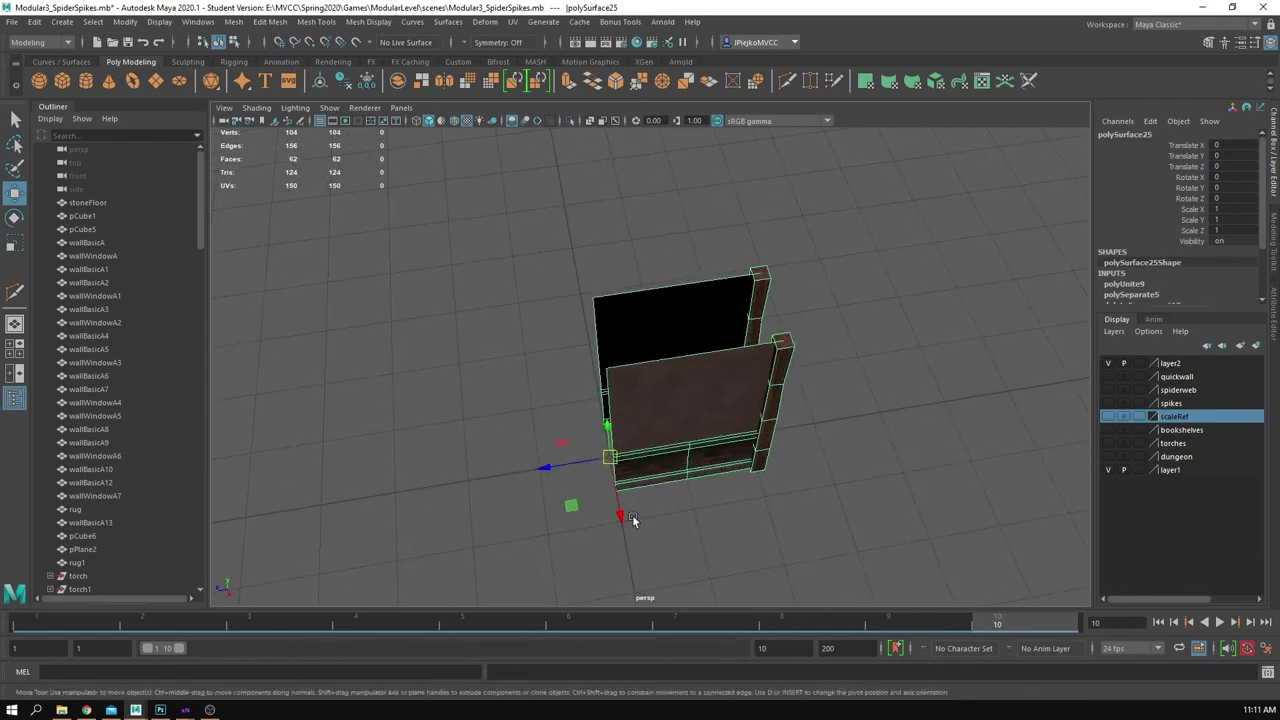
Step: Snap the middle section to Translate Z -2 and show the hidden end piece again
{"action": "left_click_drag", "start_coordinate": [570, 473], "coordinate": [720, 433]}
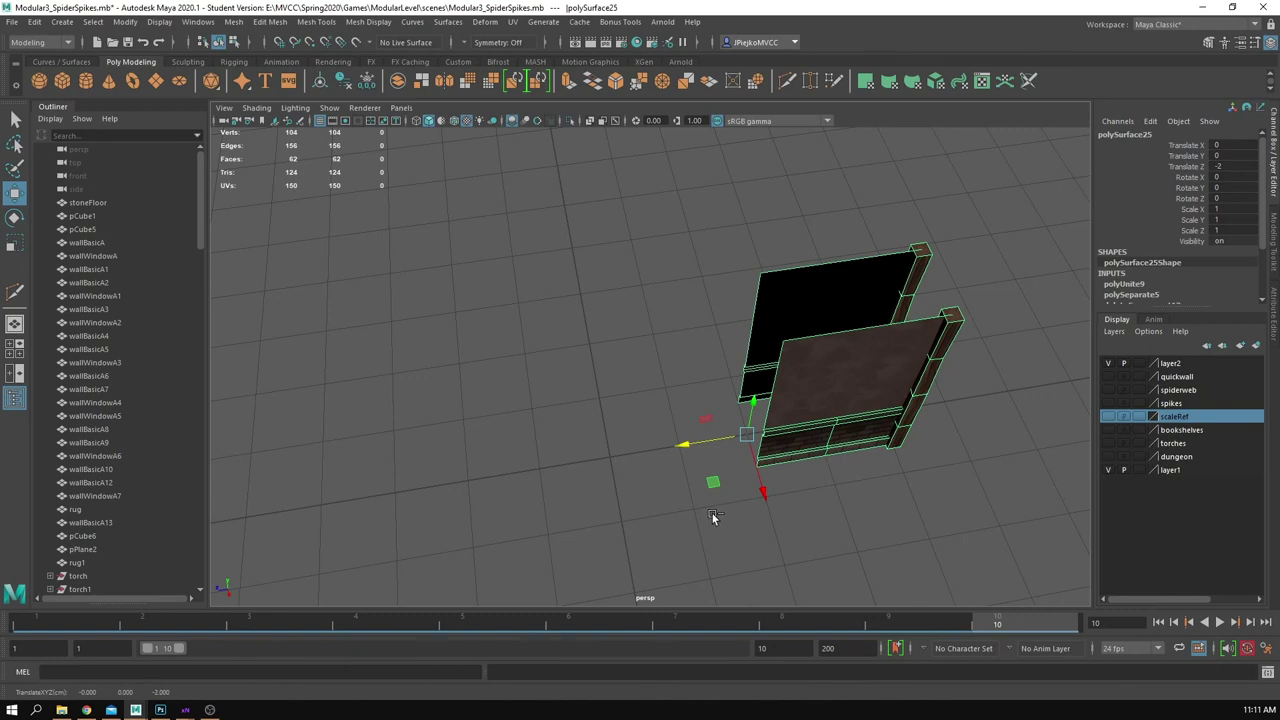
{"action": "key", "text": "ctrl+shift+h"}
{"action": "left_click", "coordinate": [779, 537]}
{"action": "left_click_drag", "start_coordinate": [779, 537], "coordinate": [696, 526], "text": "alt"}
Step: Duplicate the middle section twice and snap the copies end to end behind it, the first at Translate Z -4
{"action": "left_click", "coordinate": [732, 432]}
{"action": "left_click_drag", "start_coordinate": [736, 430], "coordinate": [714, 468], "text": "alt"}
{"action": "key", "text": "ctrl+d"}
{"action": "key", "text": "x"}
{"action": "left_click_drag", "start_coordinate": [563, 480], "coordinate": [729, 463]}
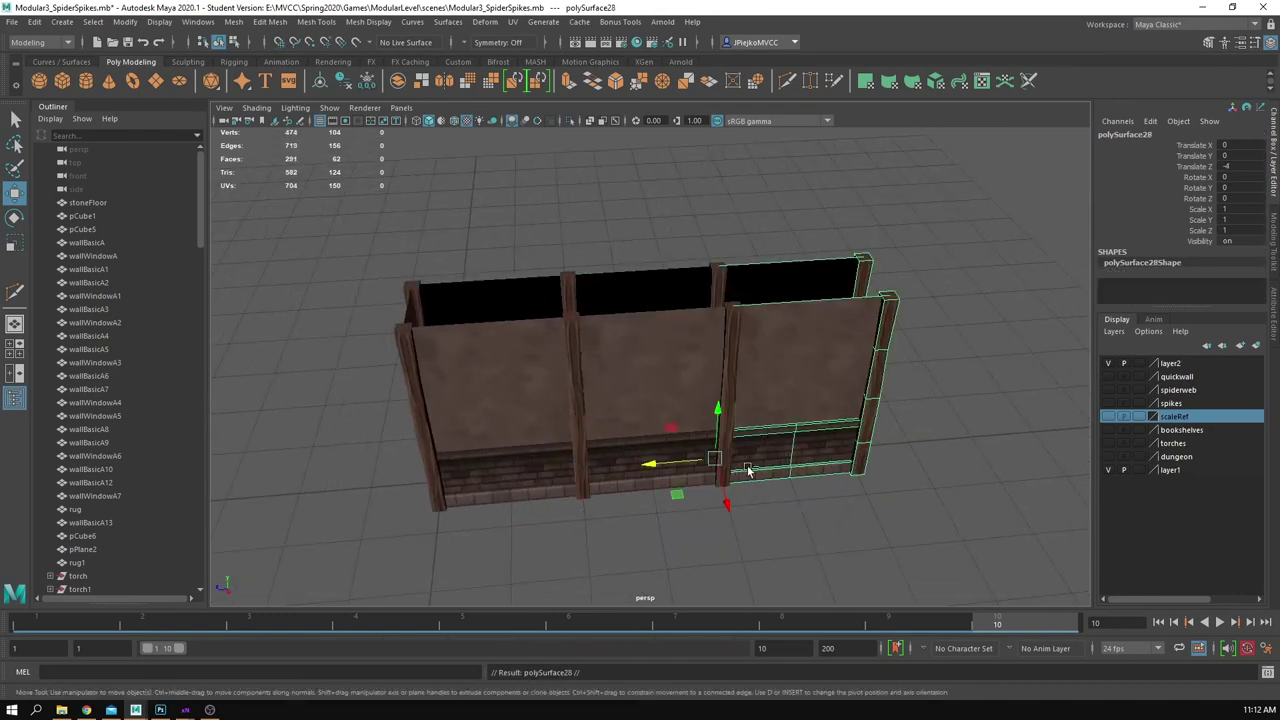
{"action": "key", "text": "x"}
{"action": "middle_click_drag", "start_coordinate": [748, 469], "coordinate": [872, 455]}
{"action": "left_click", "coordinate": [830, 540]}
Step: Examine from several sides how the end piece and the repeated middle sections fit together
{"action": "left_click_drag", "start_coordinate": [830, 540], "coordinate": [682, 411], "text": "alt"}
{"action": "left_click", "coordinate": [690, 407]}
{"action": "left_click", "coordinate": [799, 364]}
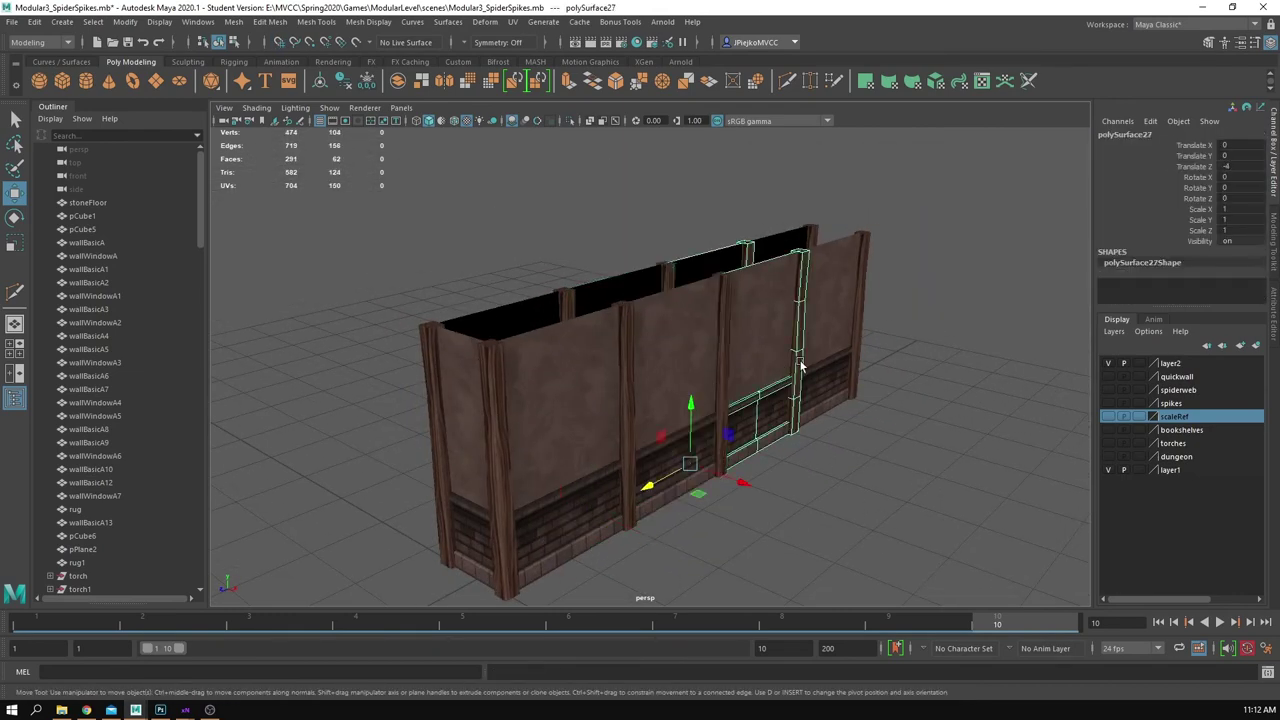
{"action": "left_click", "coordinate": [831, 370]}
{"action": "left_click", "coordinate": [650, 575]}
{"action": "left_click", "coordinate": [543, 469]}
{"action": "left_click_drag", "start_coordinate": [545, 465], "coordinate": [613, 455], "text": "alt"}
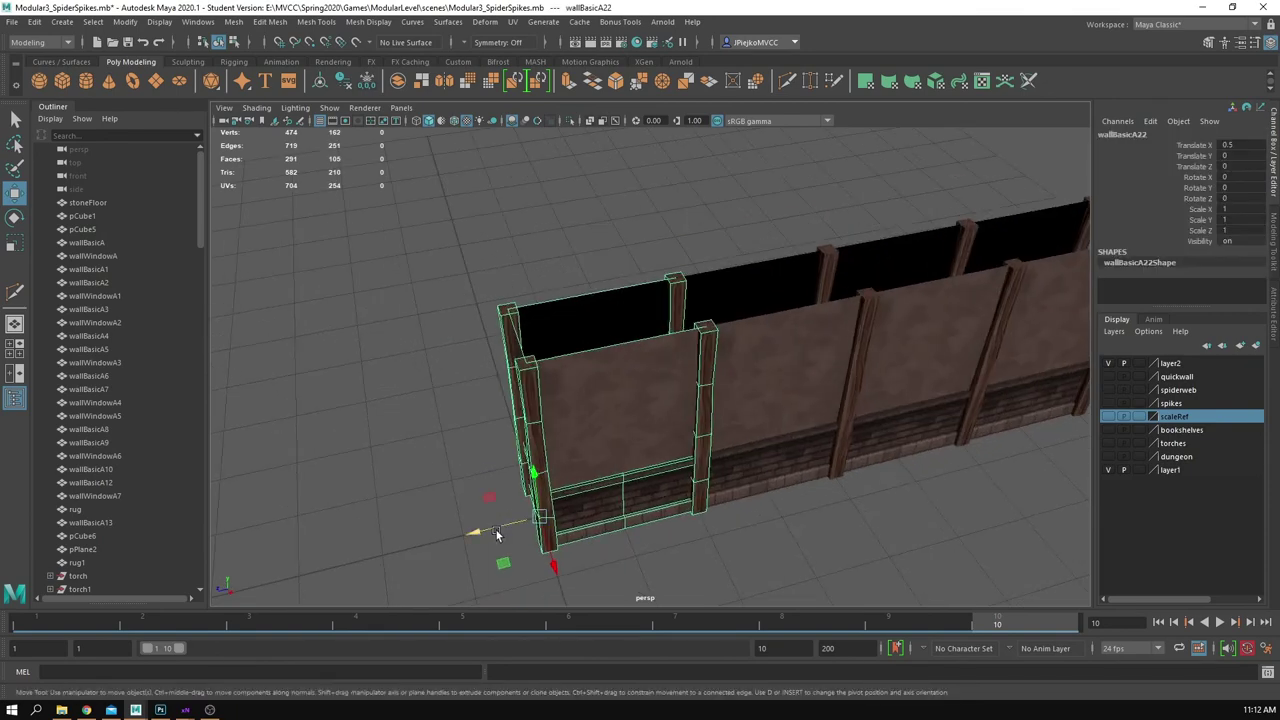
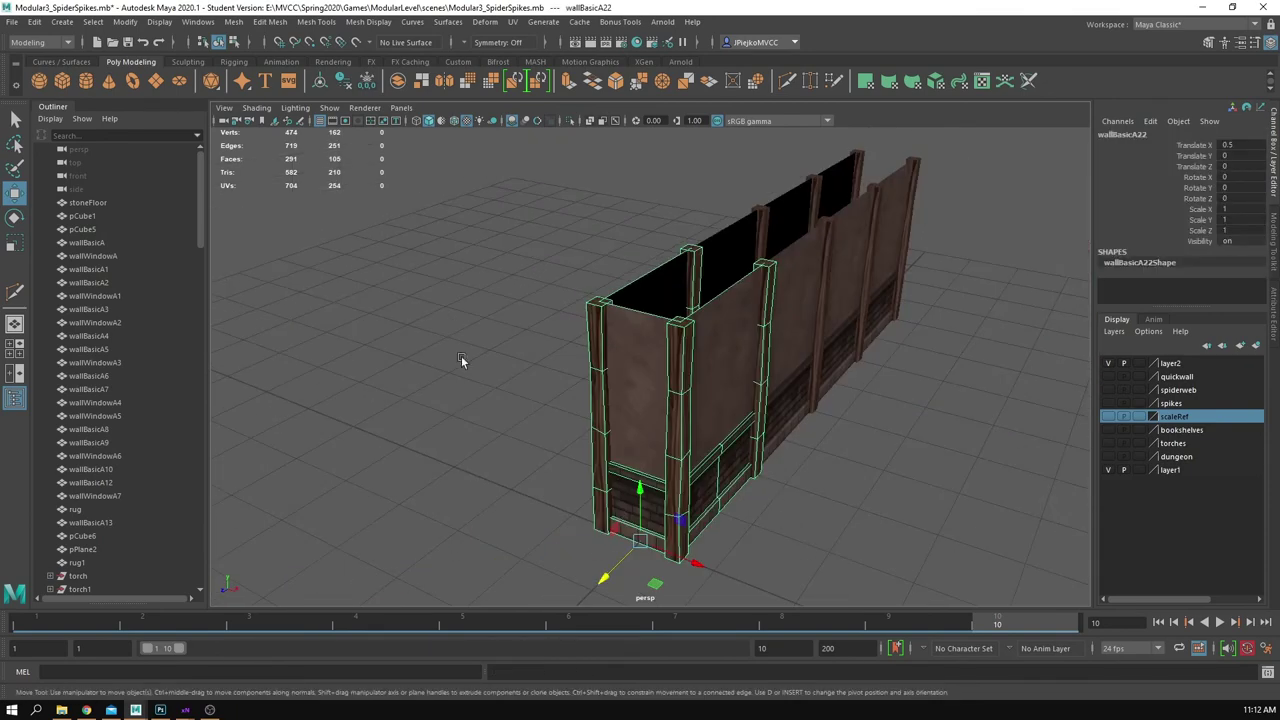
{"action": "left_click_drag", "start_coordinate": [865, 350], "coordinate": [1046, 316], "text": "alt"}
{"action": "left_click", "coordinate": [954, 340]}
{"action": "left_click_drag", "start_coordinate": [954, 340], "coordinate": [739, 363], "text": "alt"}
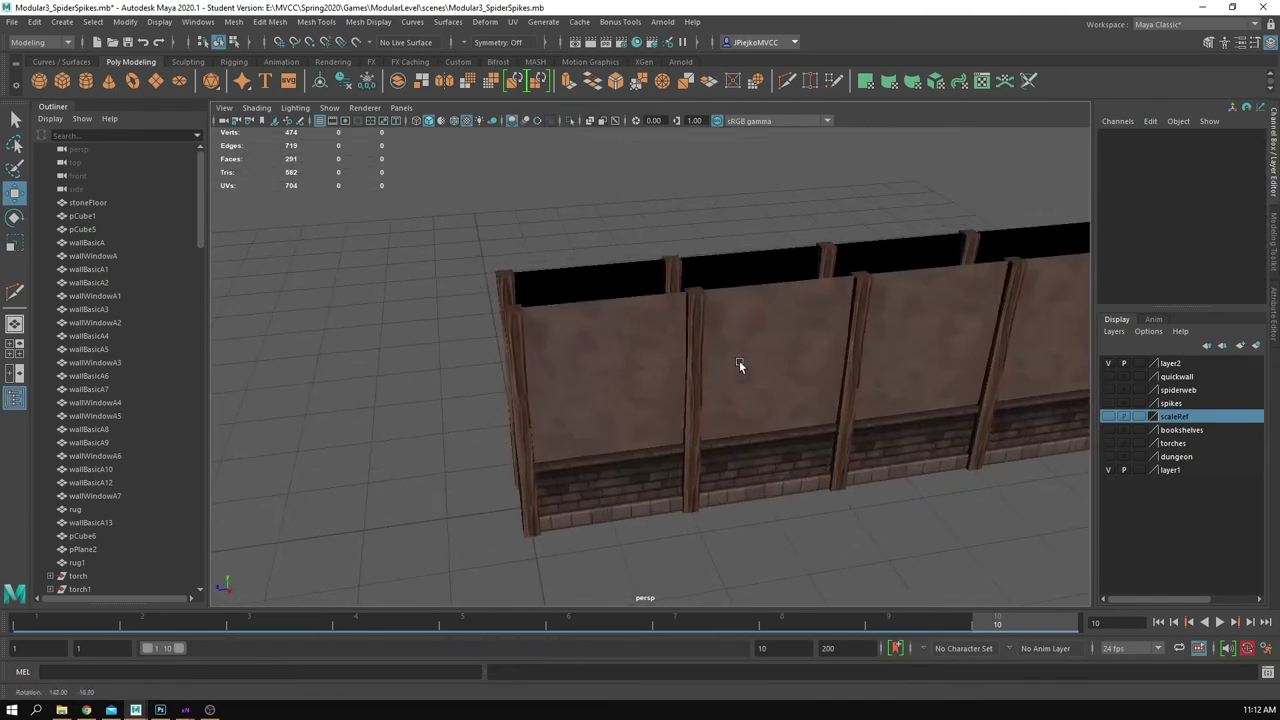
{"action": "middle_click_drag", "start_coordinate": [739, 363], "coordinate": [613, 383], "text": "alt"}
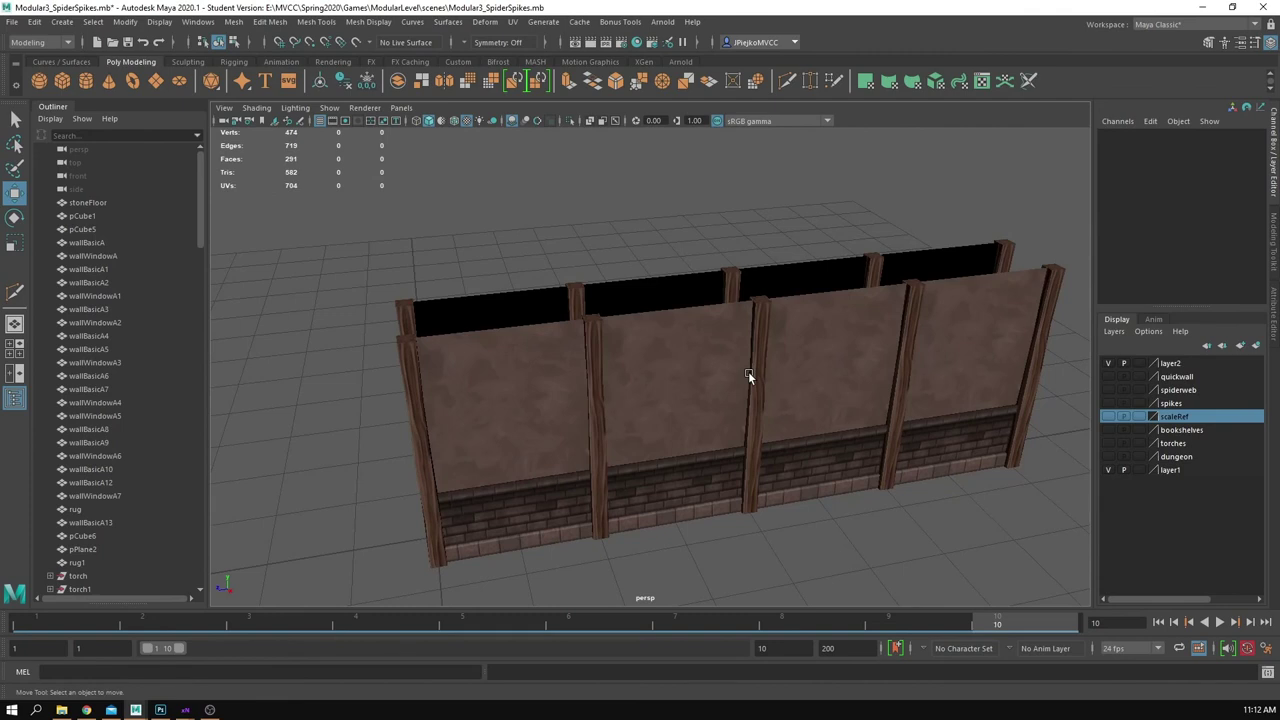
{"action": "left_click", "coordinate": [572, 448]}
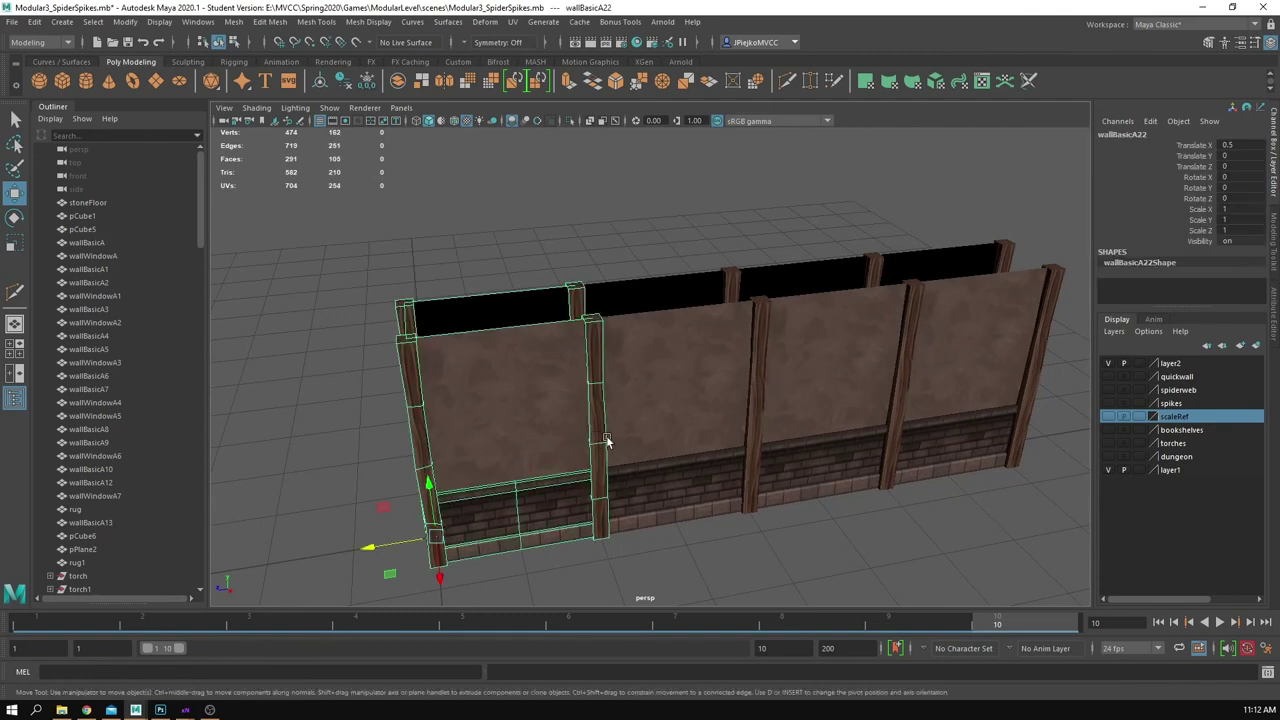
Step: Separate the middle section directly beside the end piece into its individual parts
{"action": "left_click", "coordinate": [674, 422]}
{"action": "left_click_drag", "start_coordinate": [674, 422], "coordinate": [666, 403], "text": "alt"}
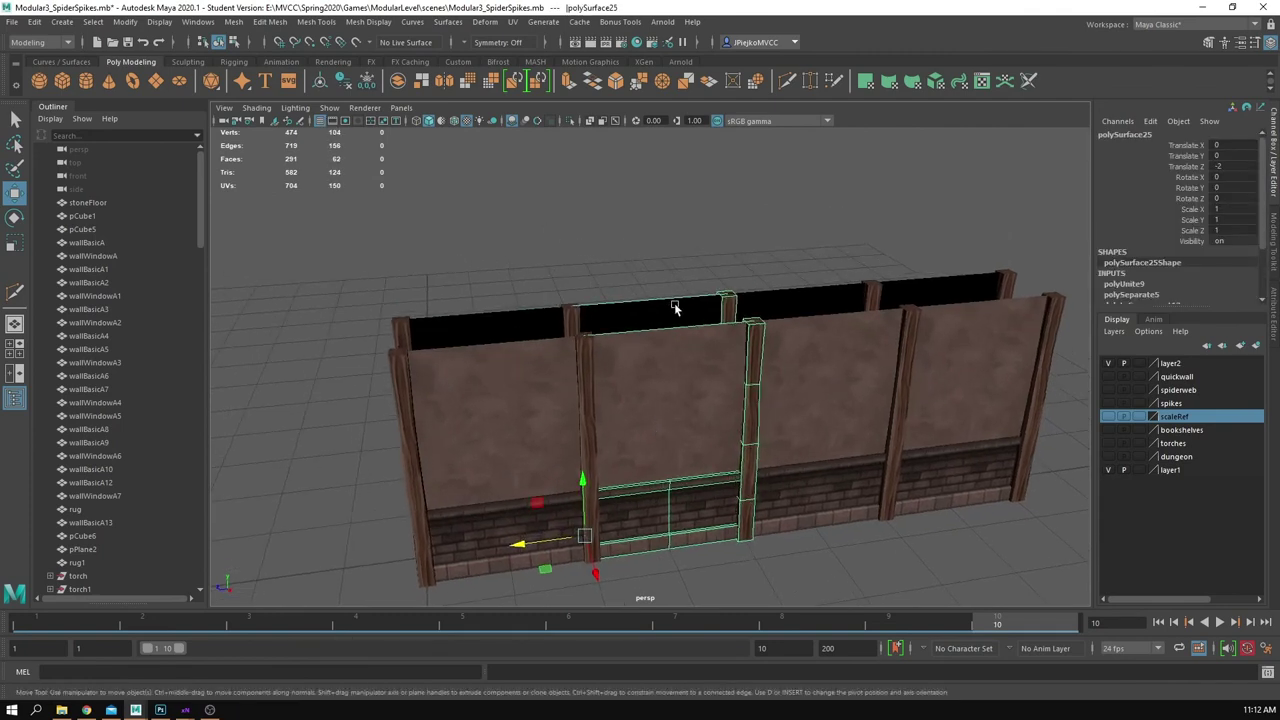
{"action": "left_click", "coordinate": [233, 21]}
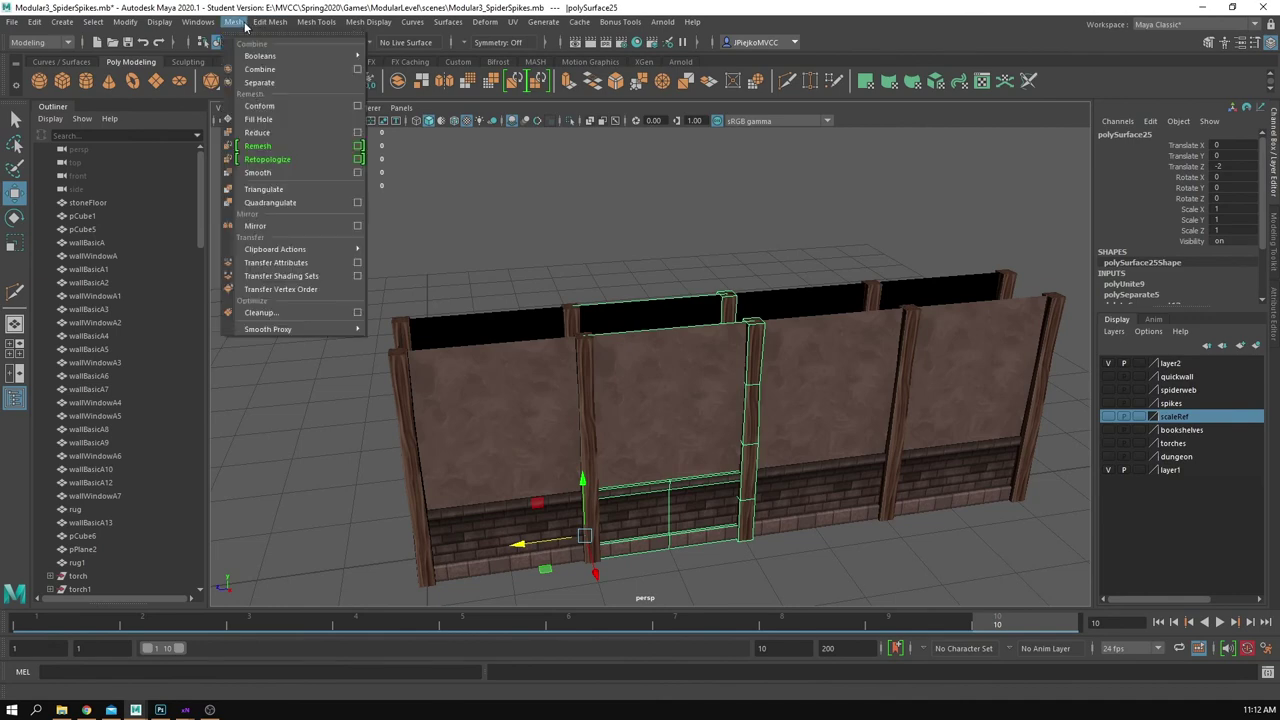
{"action": "left_click", "coordinate": [265, 82]}
{"action": "left_click_drag", "start_coordinate": [715, 505], "coordinate": [792, 455], "text": "alt"}
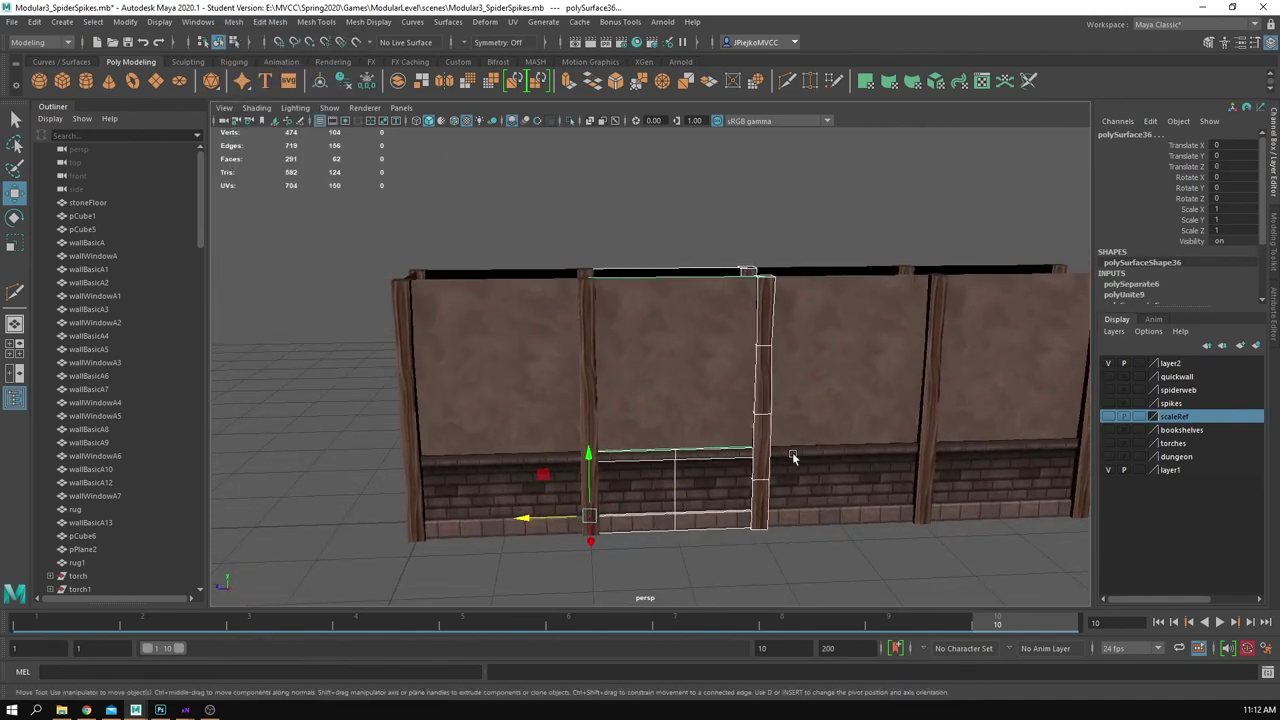
Step: Centre the pivot of the plaster panel on the separated middle section and set the panel's Rotate Z to 90
{"action": "left_click", "coordinate": [680, 393]}
{"action": "left_click_drag", "start_coordinate": [680, 393], "coordinate": [744, 419], "text": "alt"}
{"action": "key", "text": "e"}
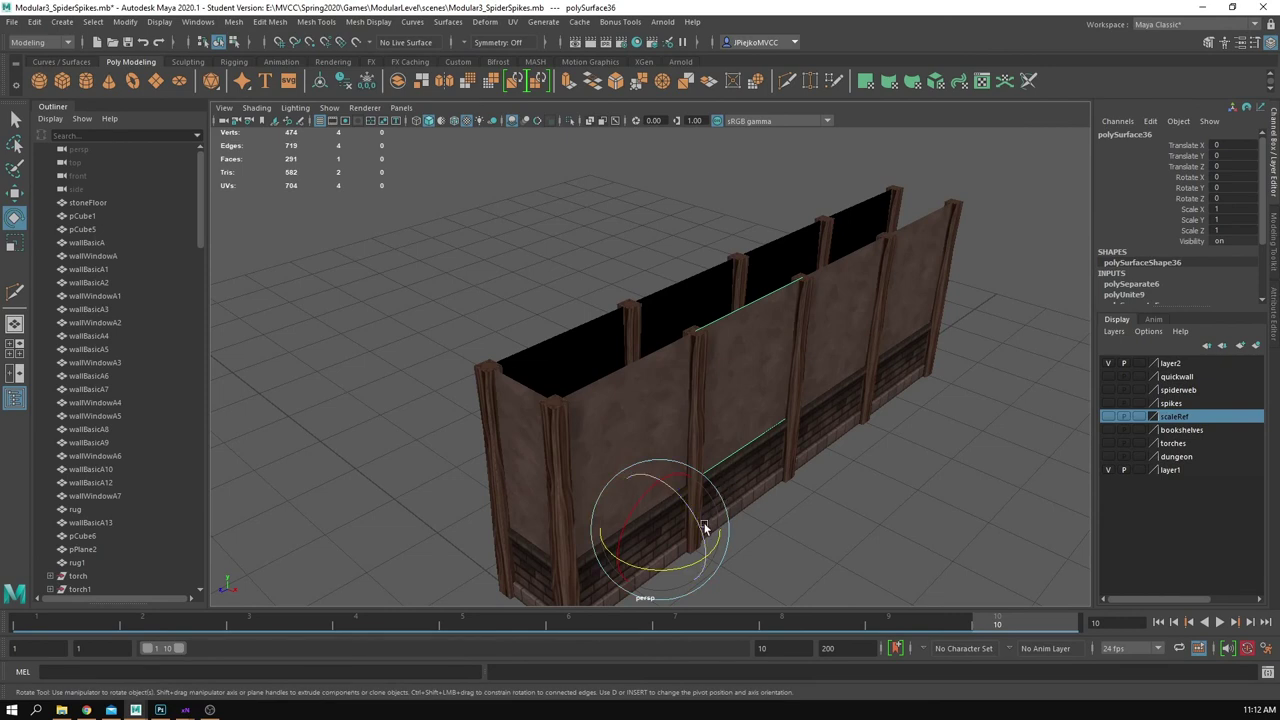
{"action": "left_click_drag", "start_coordinate": [704, 528], "coordinate": [682, 511]}
{"action": "key", "text": "ctrl+z"}
{"action": "left_click", "coordinate": [320, 82]}
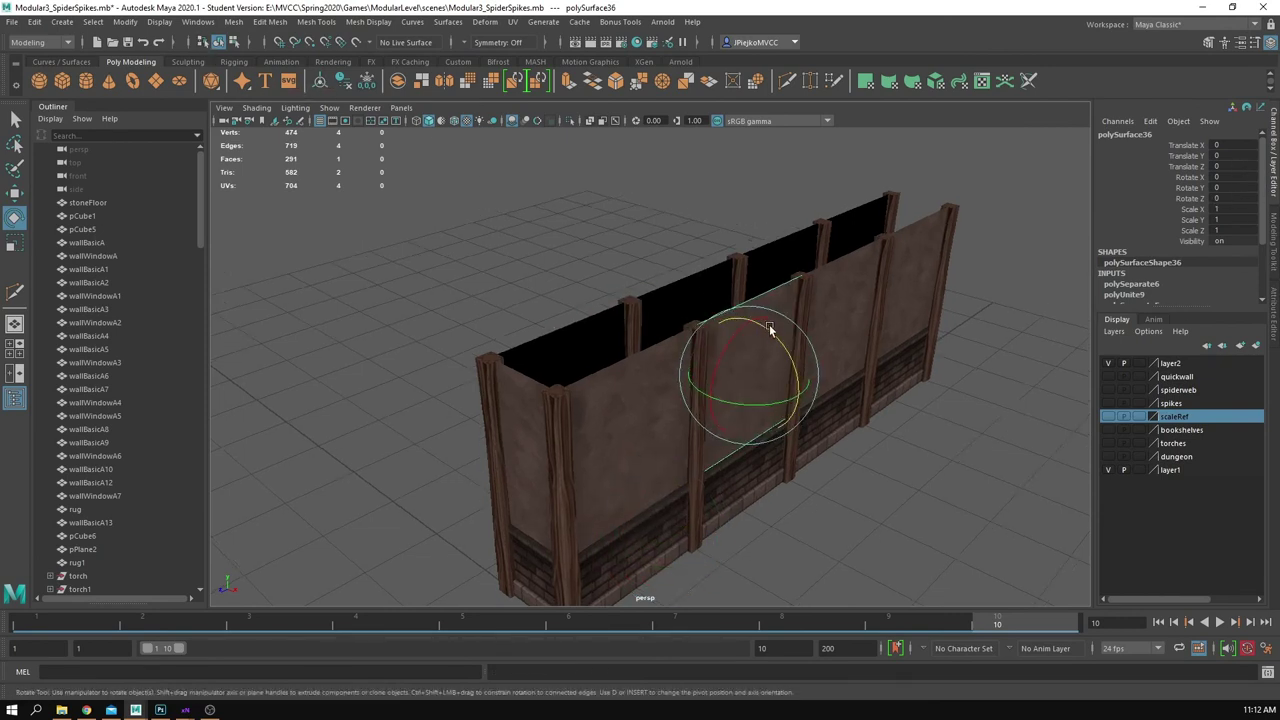
{"action": "left_click_drag", "start_coordinate": [769, 324], "coordinate": [741, 313]}
{"action": "type", "text": "9"}
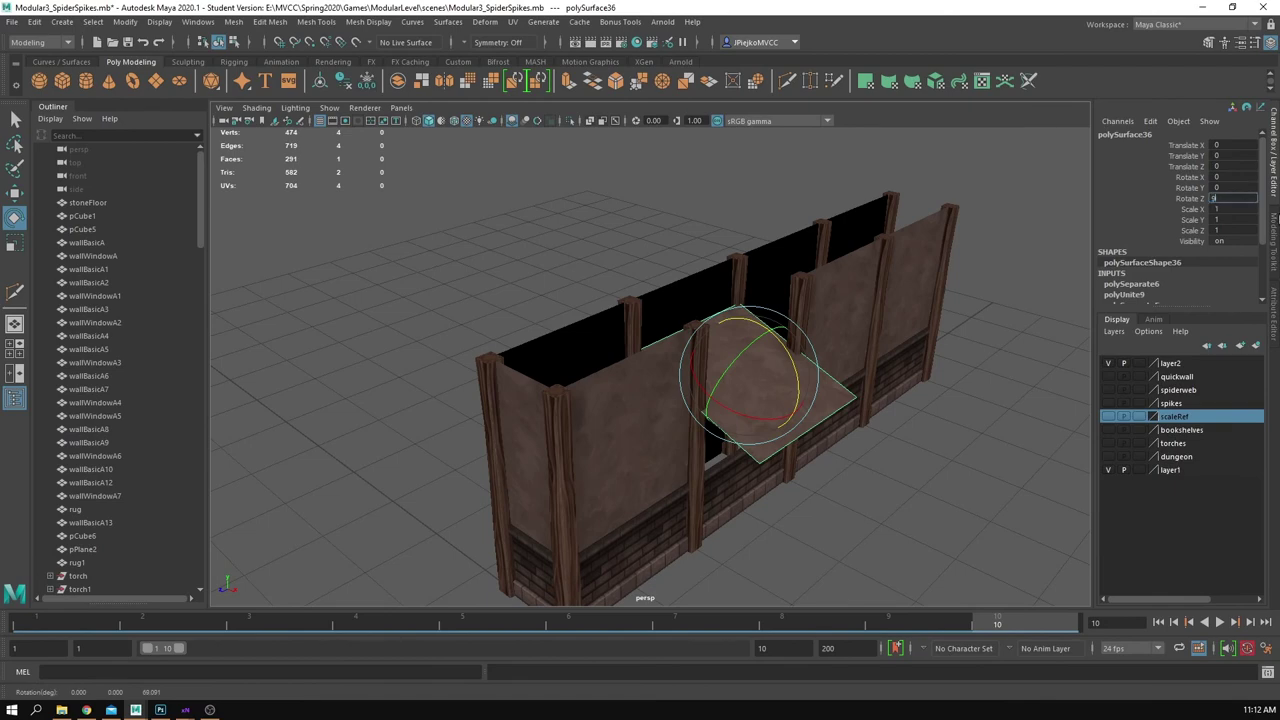
{"action": "type", "text": "0"}
{"action": "key", "text": "Return"}
Step: Cut the rotated plaster panel in two lengthwise with Multi-Cut and delete the half that overhangs the outside of the wall
{"action": "left_click_drag", "start_coordinate": [414, 431], "coordinate": [486, 480], "text": "alt"}
{"action": "key", "text": "w"}
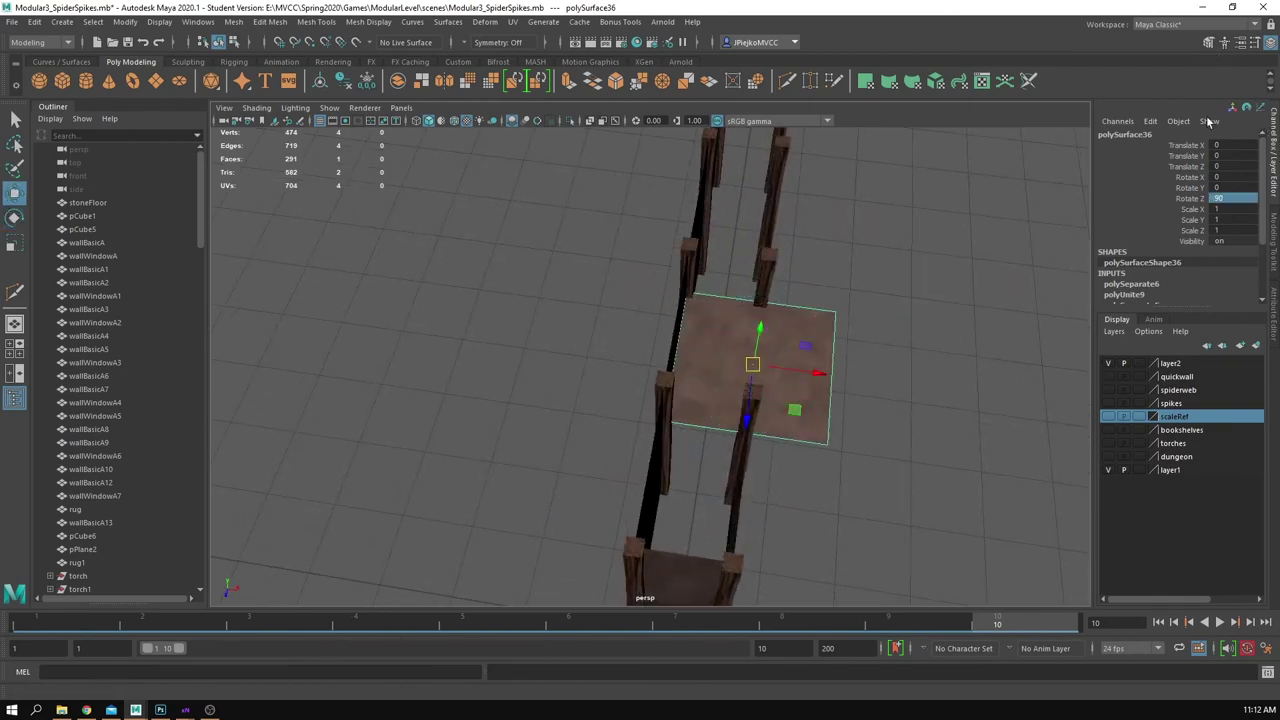
{"action": "left_click", "coordinate": [1208, 44]}
{"action": "left_click", "coordinate": [1137, 499]}
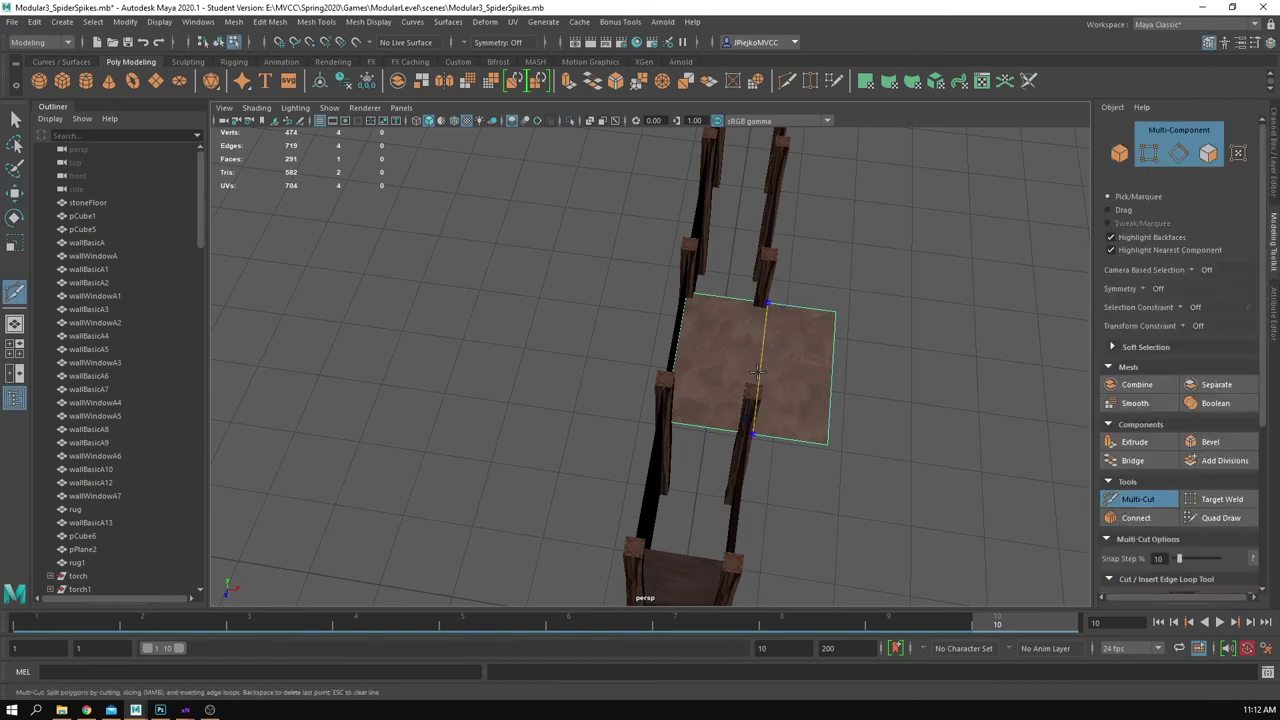
{"action": "left_click", "coordinate": [747, 400], "text": "ctrl"}
{"action": "key", "text": "w"}
{"action": "left_click", "coordinate": [803, 364]}
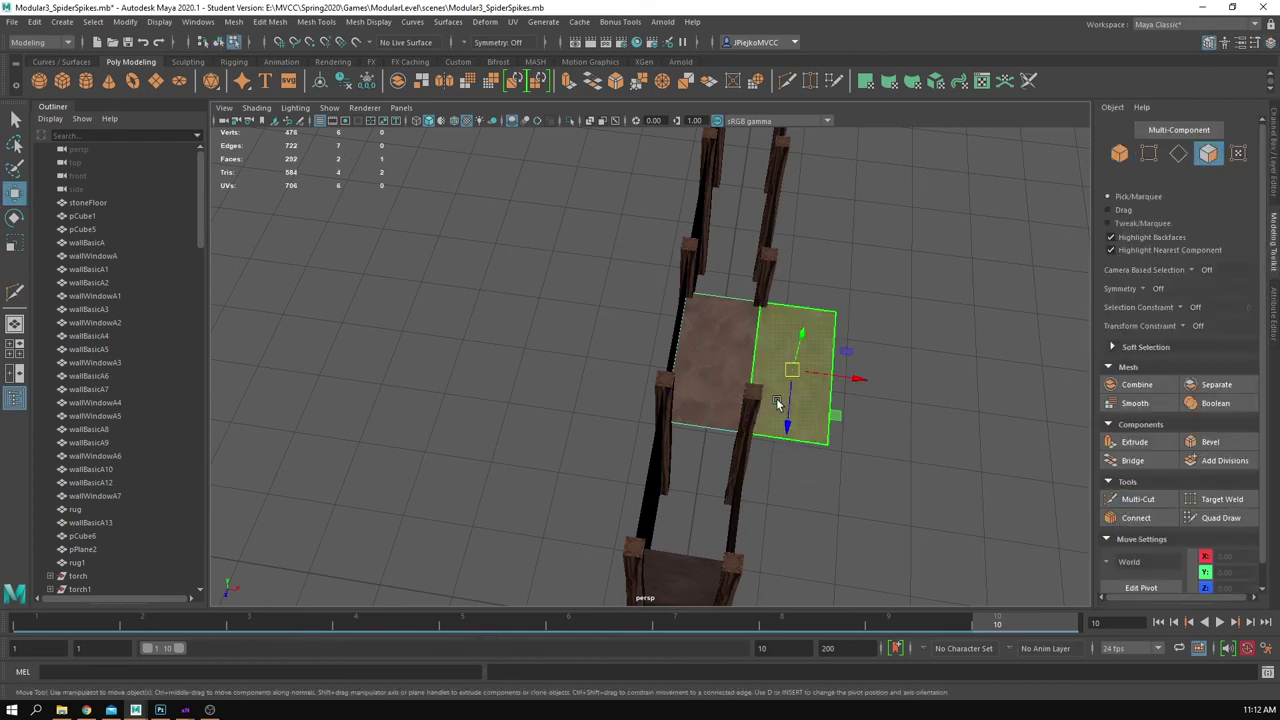
{"action": "key", "text": "Delete"}
Step: Snap the remaining half panel vertically to the top of the middle section as a cap and return to object selection
{"action": "left_click", "coordinate": [735, 347]}
{"action": "left_click_drag", "start_coordinate": [820, 385], "coordinate": [688, 294], "text": "alt"}
{"action": "key", "text": "x"}
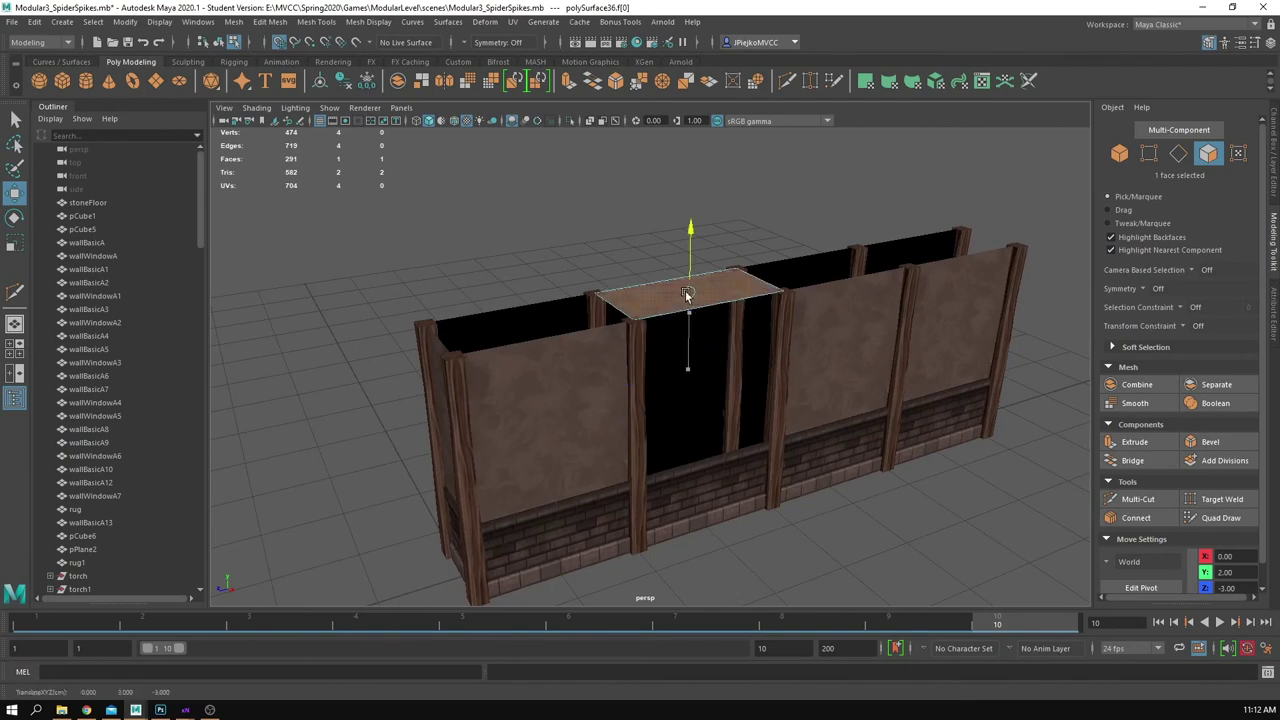
{"action": "left_click", "coordinate": [602, 217]}
{"action": "left_click_drag", "start_coordinate": [602, 216], "coordinate": [656, 239], "text": "alt"}
{"action": "left_click_drag", "start_coordinate": [708, 326], "coordinate": [710, 228], "text": "alt"}
{"action": "right_click_drag", "start_coordinate": [710, 228], "coordinate": [752, 170]}
{"action": "left_click_drag", "start_coordinate": [752, 171], "coordinate": [750, 316], "text": "alt"}
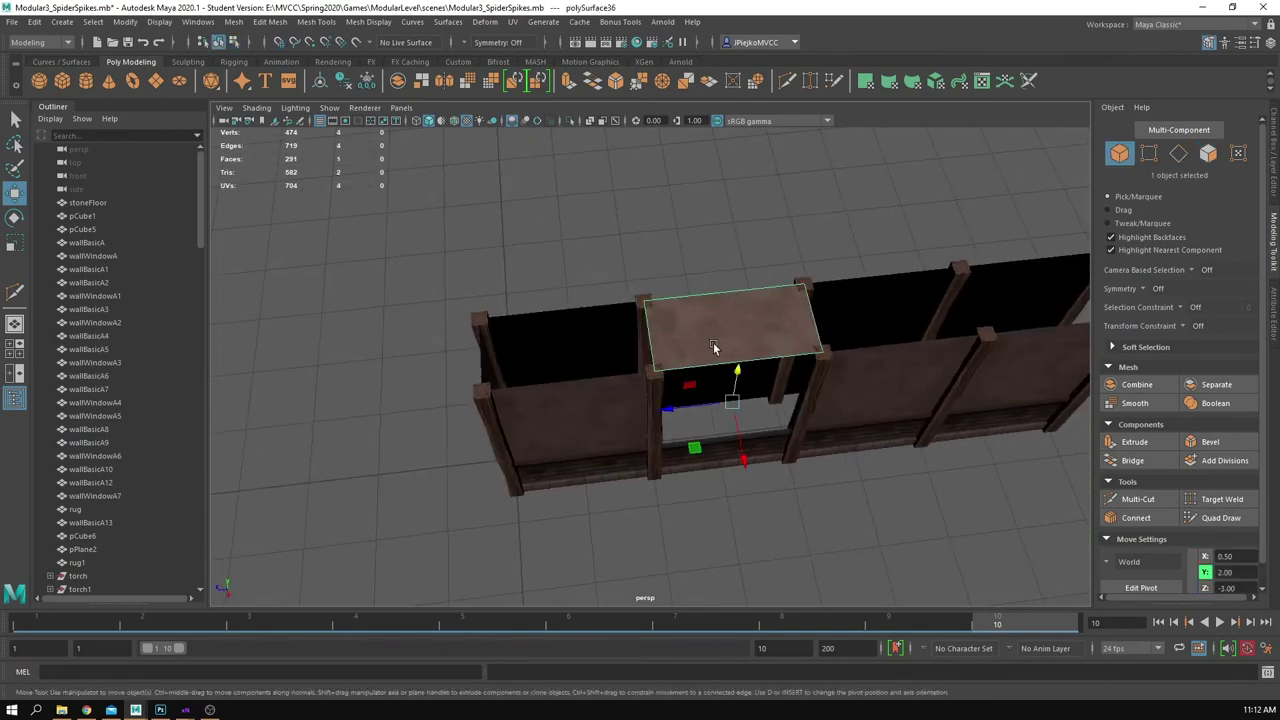
Step: Move the cap panel along Z onto the top of the end piece, at Z -1
{"action": "left_click_drag", "start_coordinate": [668, 408], "coordinate": [573, 414]}
{"action": "left_click", "coordinate": [588, 279]}
{"action": "right_click_drag", "start_coordinate": [588, 279], "coordinate": [769, 324], "text": "alt"}
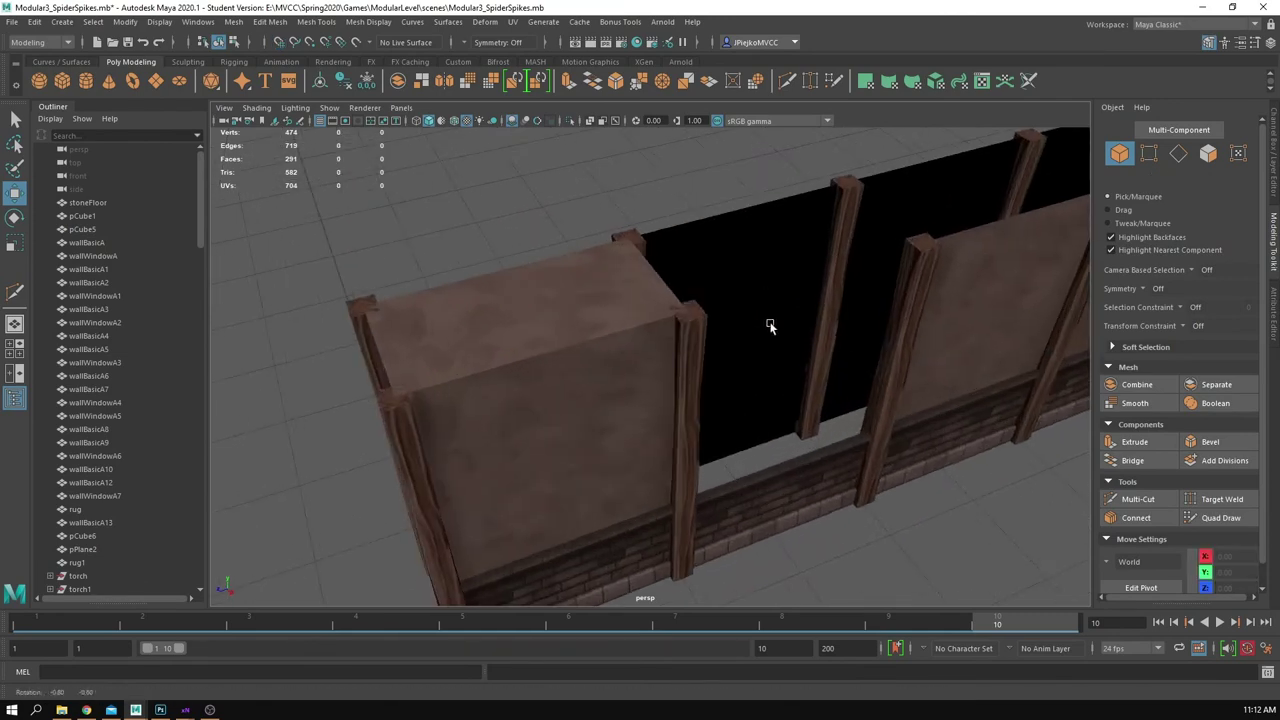
{"action": "left_click_drag", "start_coordinate": [769, 324], "coordinate": [601, 297], "text": "alt"}
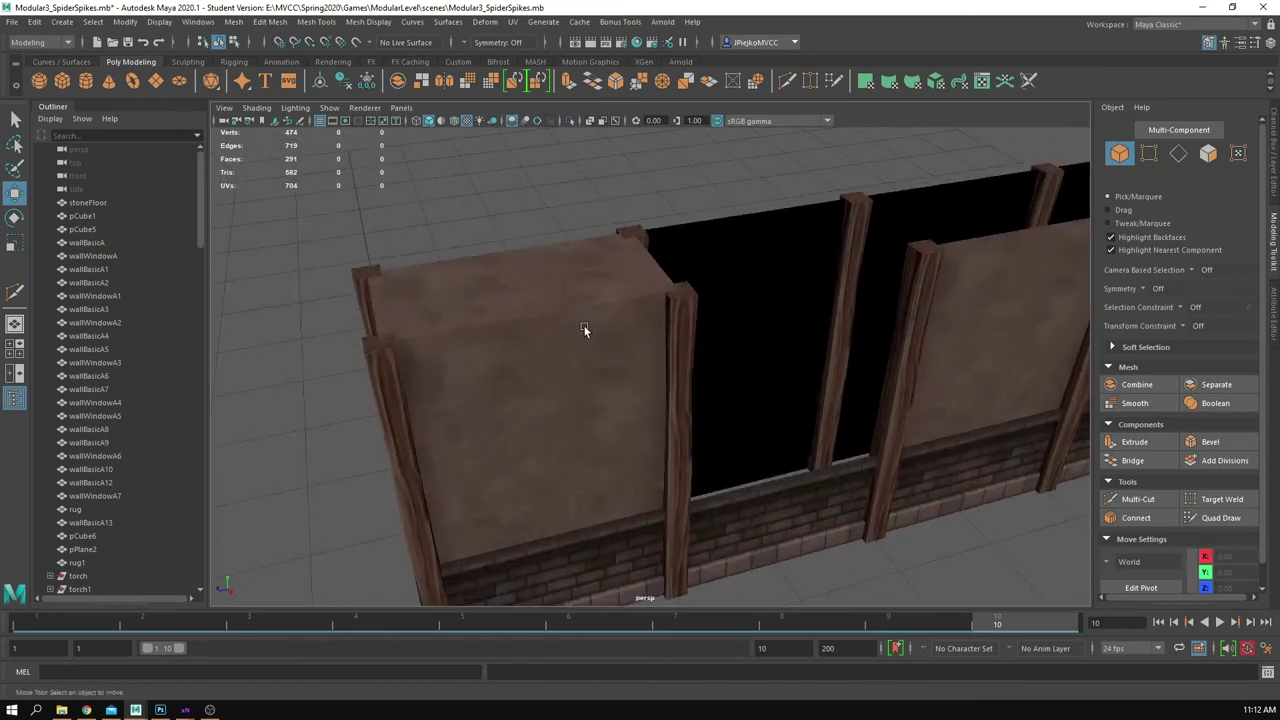
Step: Examine how the cap panel meets the posts and walls of the end piece
{"action": "left_click", "coordinate": [585, 330]}
{"action": "left_click_drag", "start_coordinate": [497, 249], "coordinate": [588, 355], "text": "alt"}
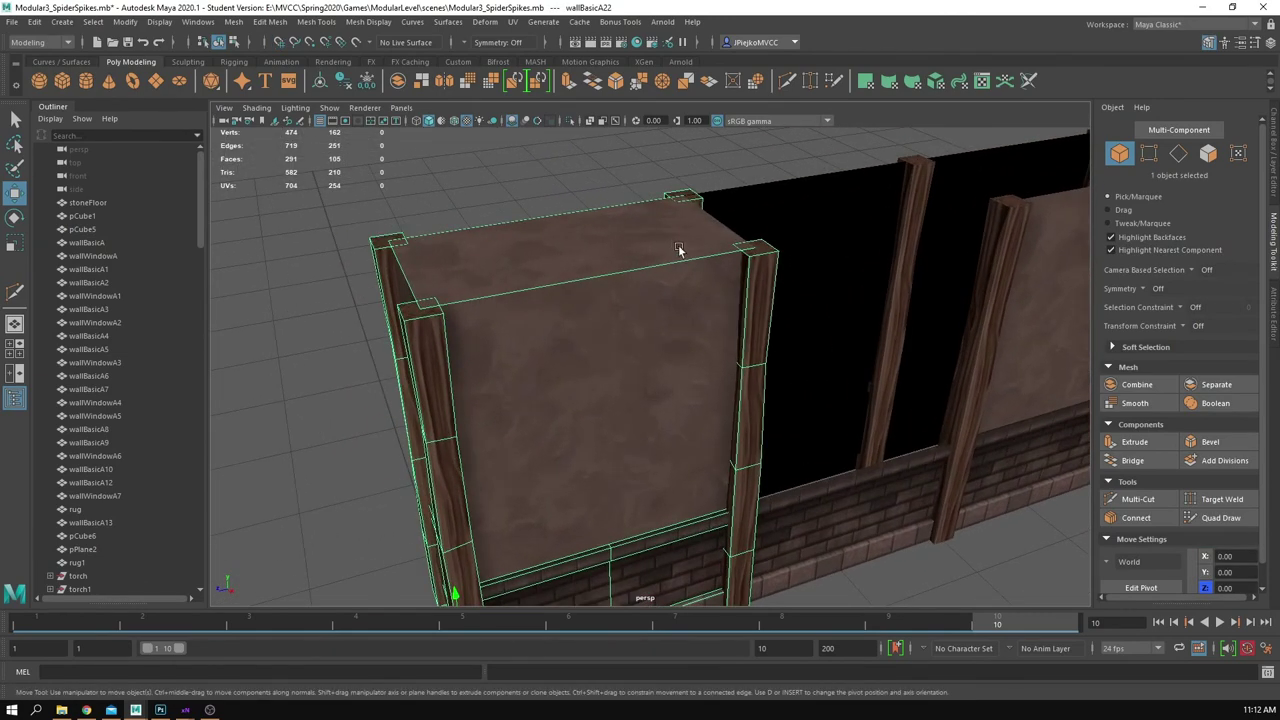
{"action": "right_click_drag", "start_coordinate": [679, 247], "coordinate": [604, 386], "text": "alt"}
{"action": "left_click", "coordinate": [575, 235]}
{"action": "left_click_drag", "start_coordinate": [575, 235], "coordinate": [532, 346], "text": "alt"}
{"action": "left_click", "coordinate": [613, 316]}
{"action": "left_click", "coordinate": [737, 264]}
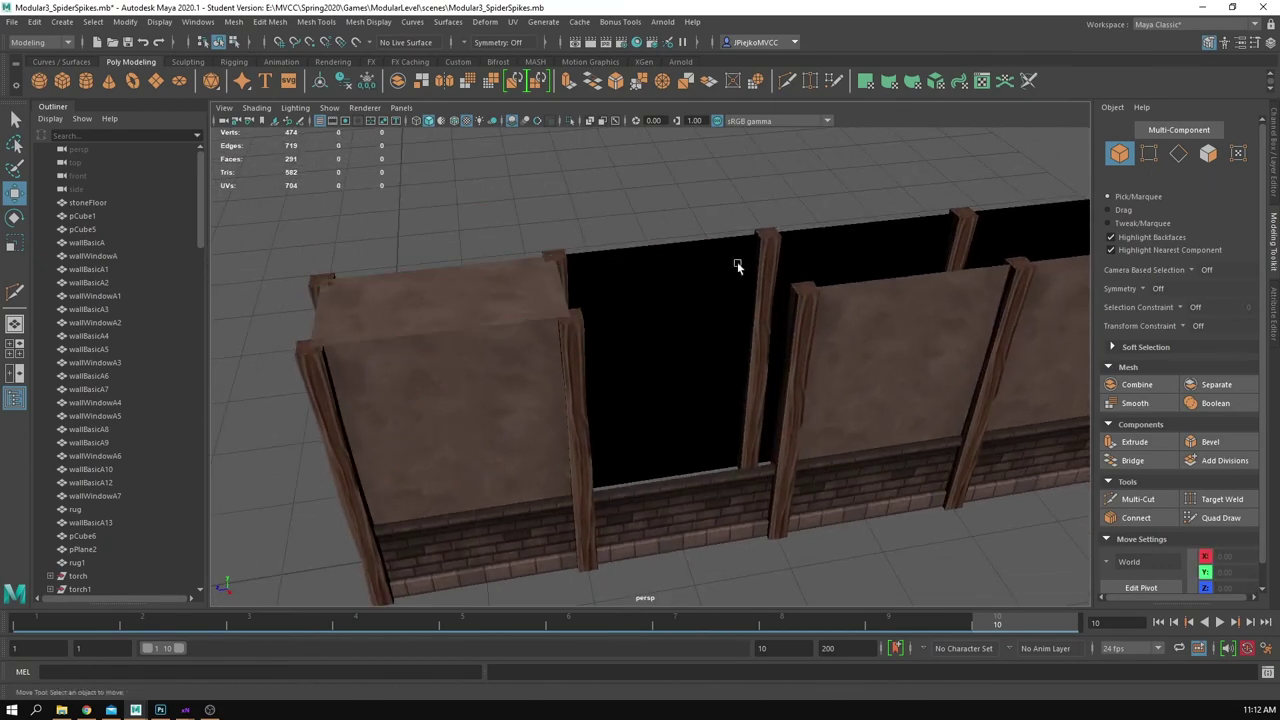
{"action": "left_click_drag", "start_coordinate": [737, 264], "coordinate": [700, 280], "text": "alt"}
Step: Duplicate the cap panel in place on the end piece and dismiss the student version save prompt
{"action": "left_click", "coordinate": [417, 308]}
{"action": "key", "text": "ctrl+d"}
{"action": "key", "text": "ctrl+s"}
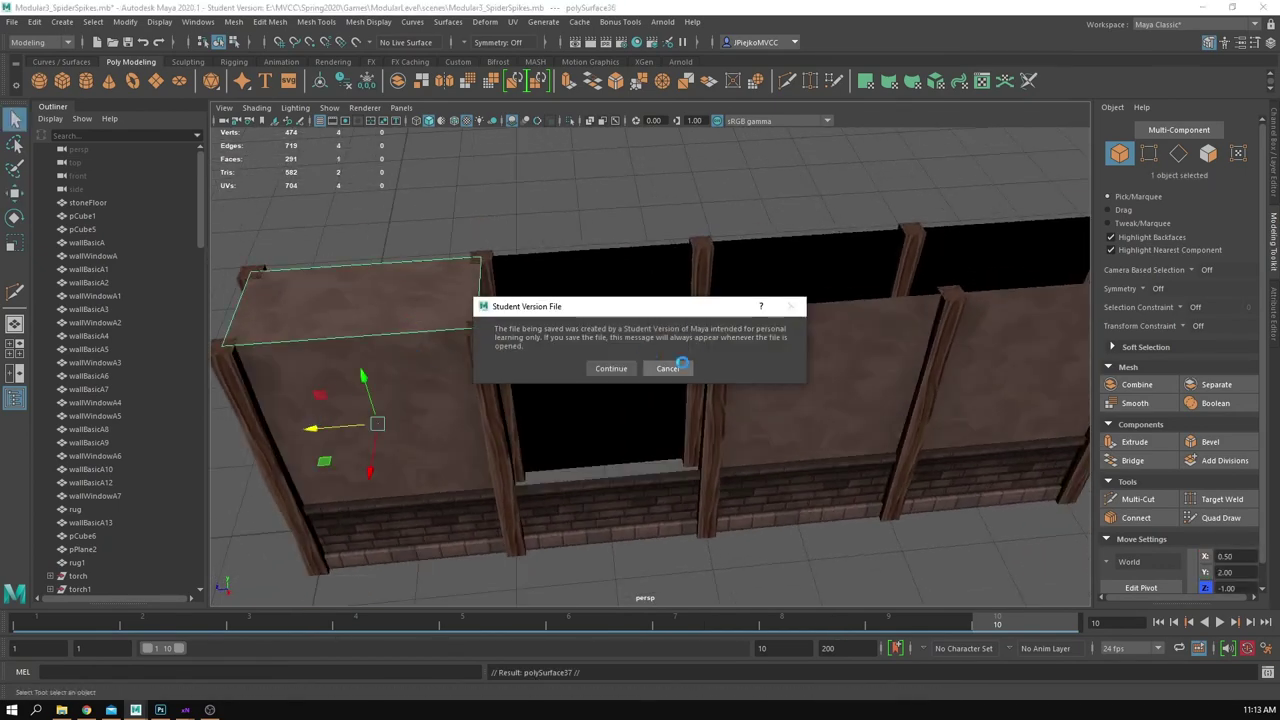
{"action": "left_click", "coordinate": [681, 364]}
{"action": "scroll", "coordinate": [660, 353], "scroll_direction": "down", "scroll_amount": 3}
{"action": "left_click", "coordinate": [559, 272]}
Step: Delete the separated middle section beside the end piece and the loose pair of posts at the start of the remaining run
{"action": "left_click_drag", "start_coordinate": [450, 325], "coordinate": [450, 333], "text": "alt"}
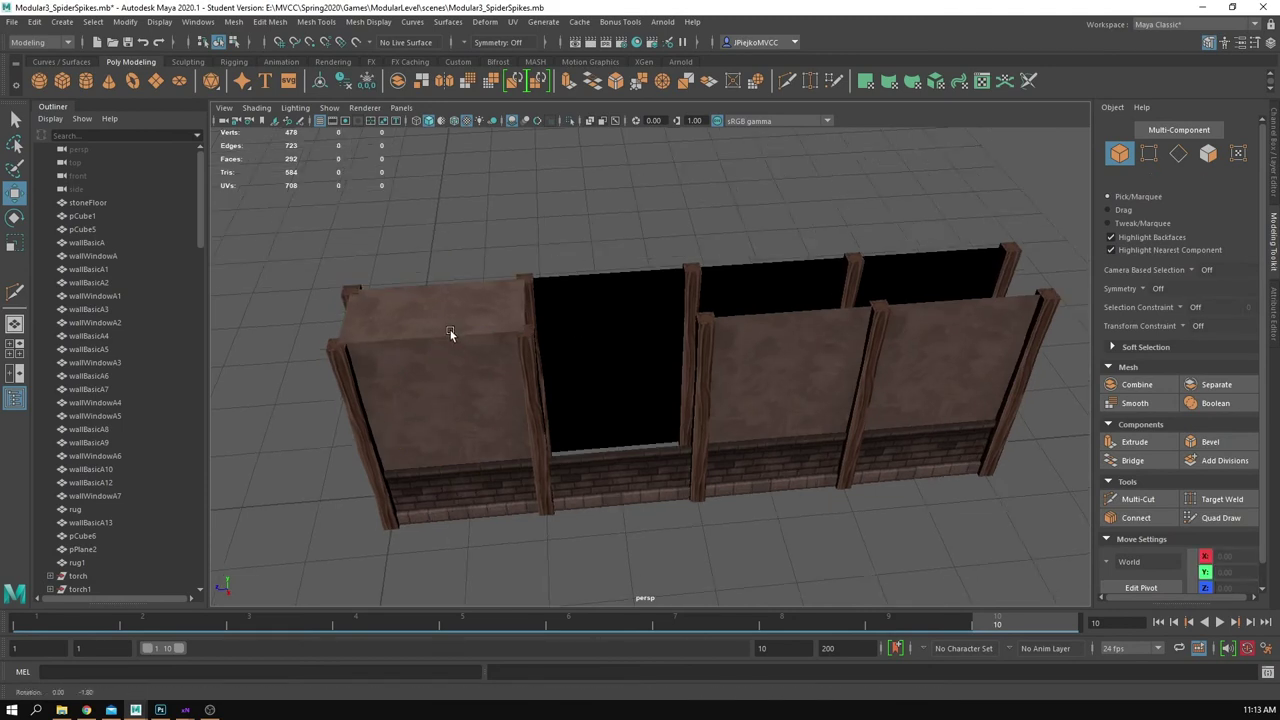
{"action": "left_click", "coordinate": [608, 251]}
{"action": "key", "text": "Delete"}
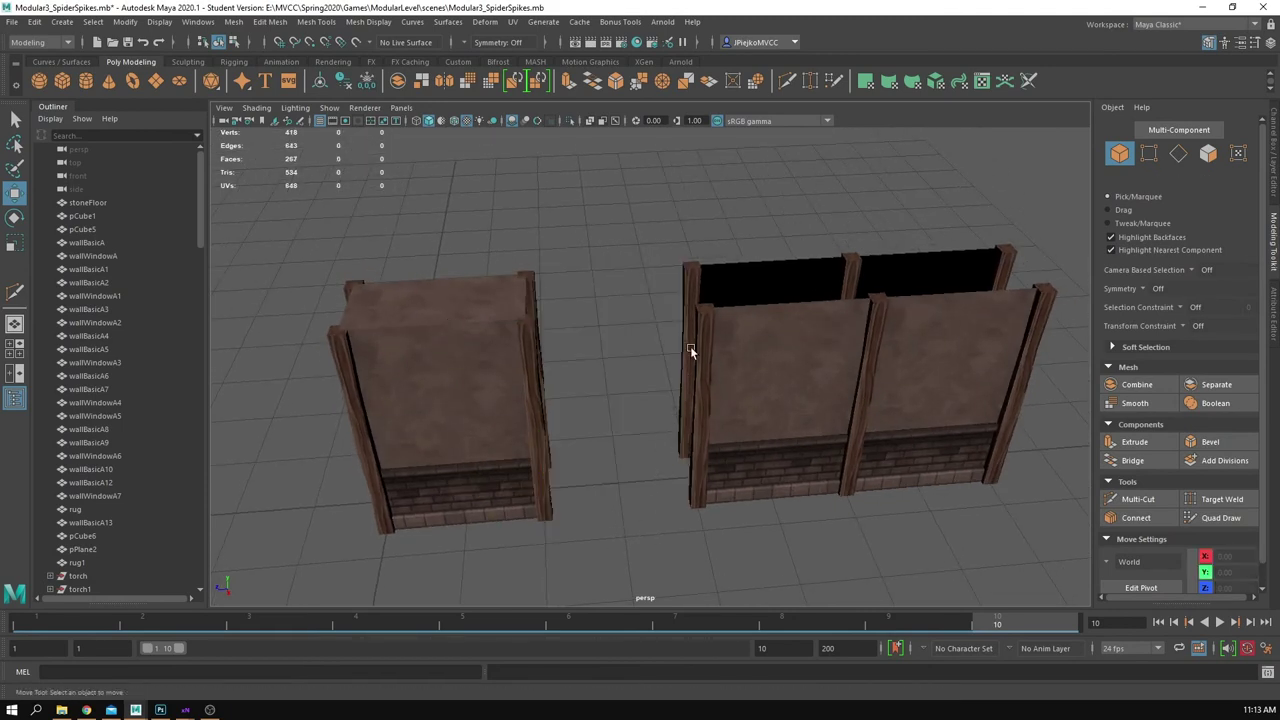
{"action": "left_click", "coordinate": [686, 300]}
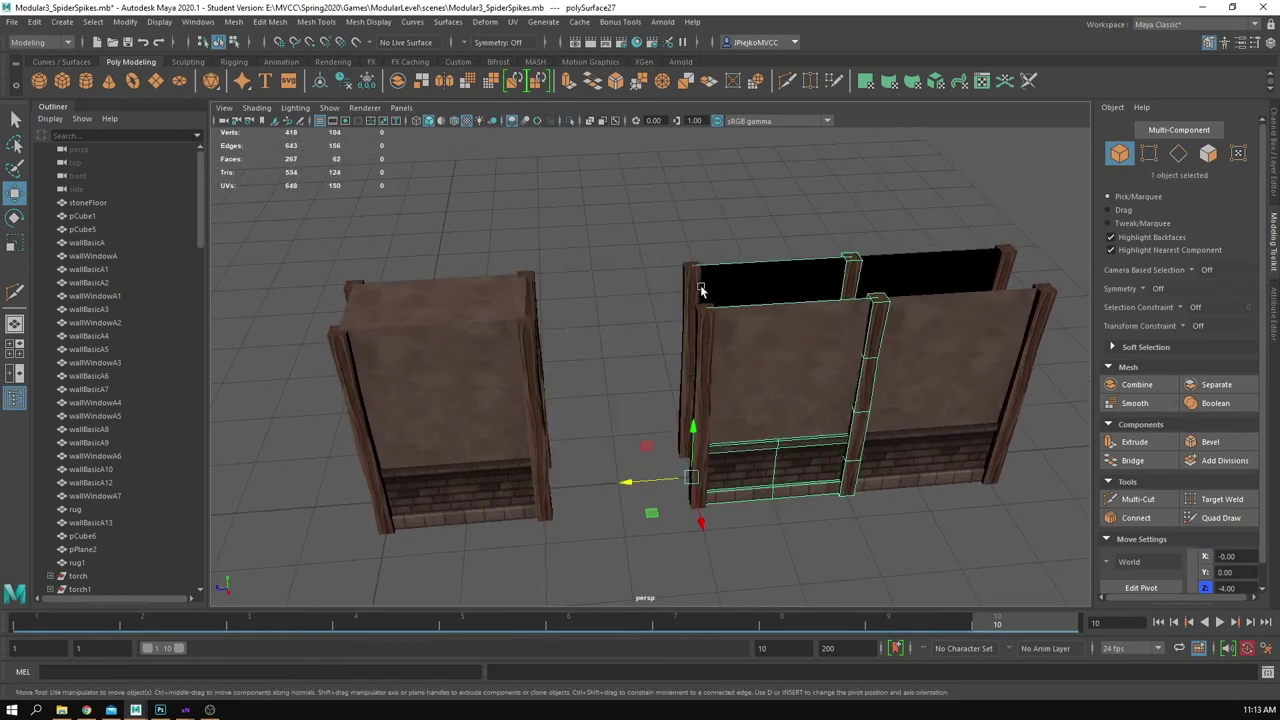
{"action": "key", "text": "Delete"}
{"action": "left_click", "coordinate": [484, 311]}
{"action": "middle_click_drag", "start_coordinate": [482, 340], "coordinate": [568, 326], "text": "alt"}
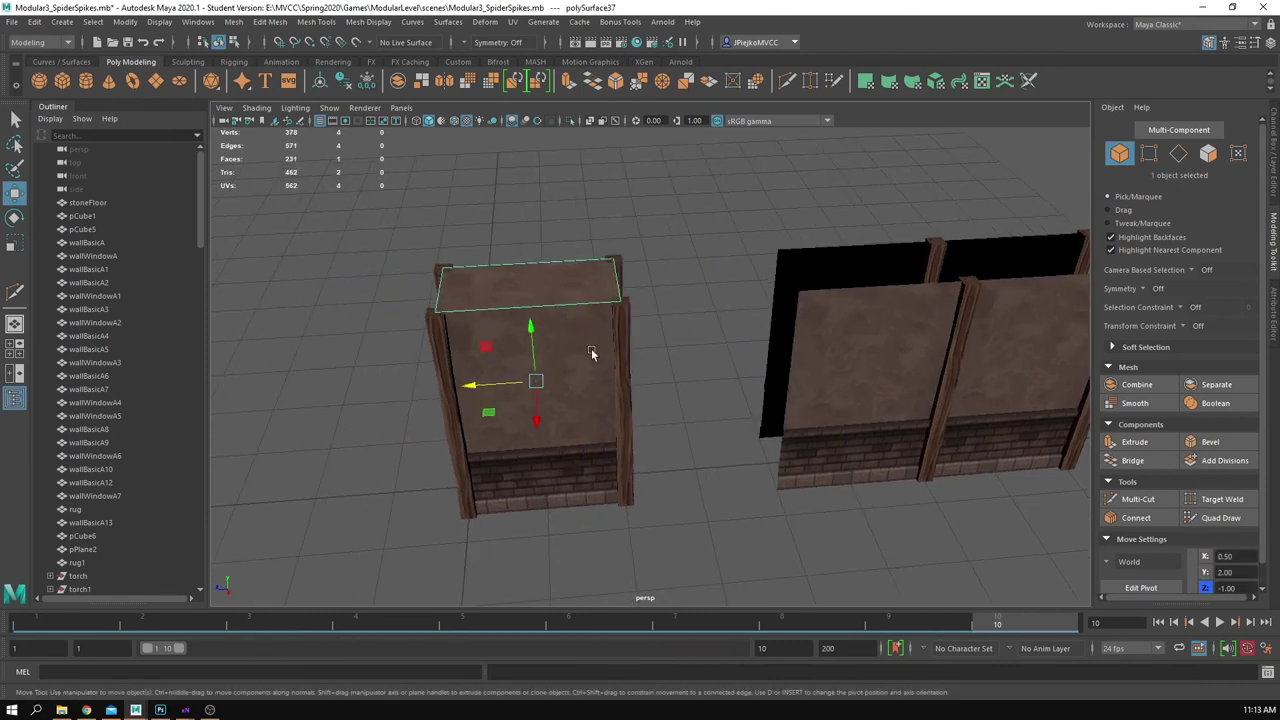
{"action": "left_click", "coordinate": [602, 367], "text": "shift"}
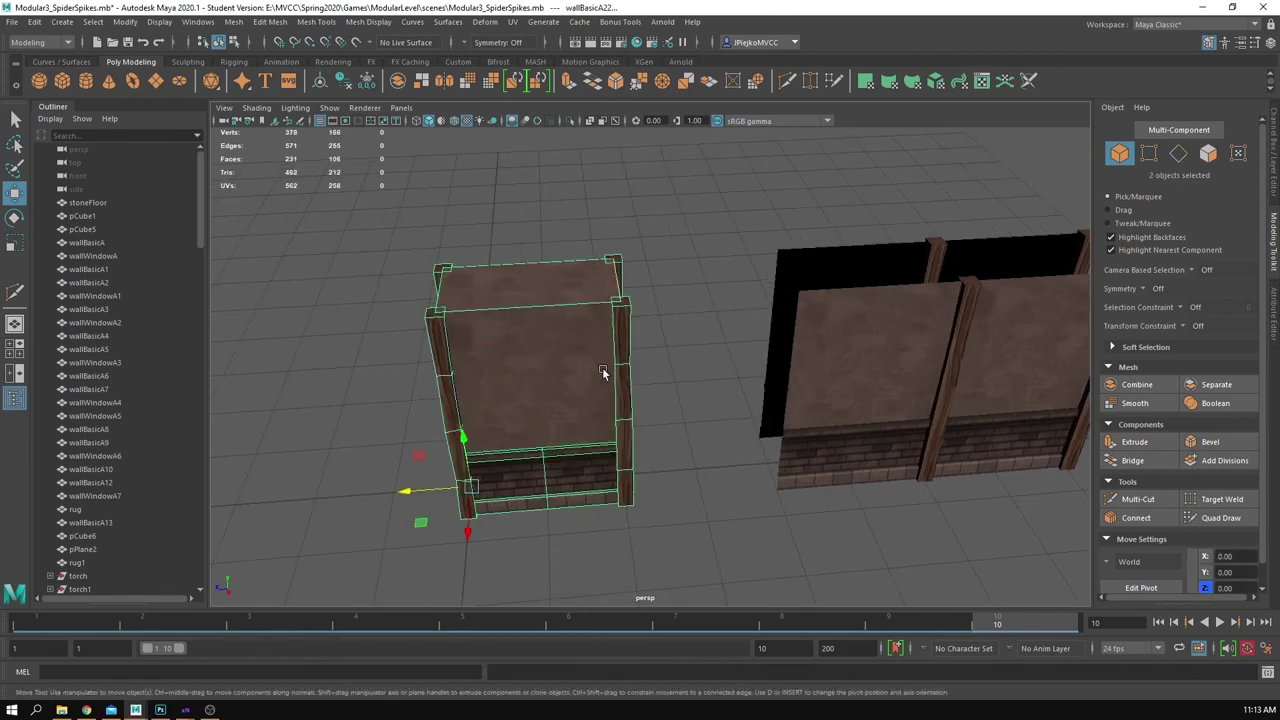
{"action": "left_click", "coordinate": [235, 22]}
{"action": "left_click", "coordinate": [285, 69]}
{"action": "key", "text": "ctrl+e"}
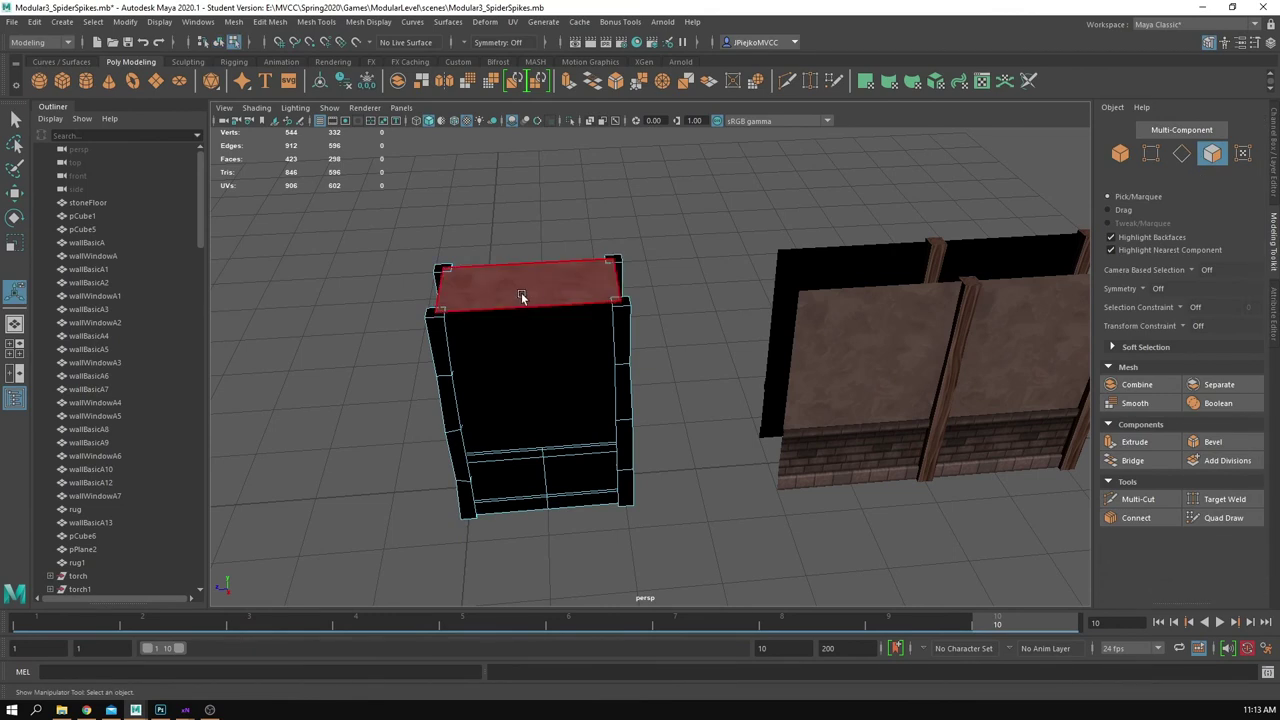
{"action": "left_click", "coordinate": [521, 297]}
{"action": "key", "text": "q"}
{"action": "double_click", "coordinate": [641, 180]}
{"action": "key", "text": "ctrl+z"}
{"action": "key", "text": "ctrl+z"}
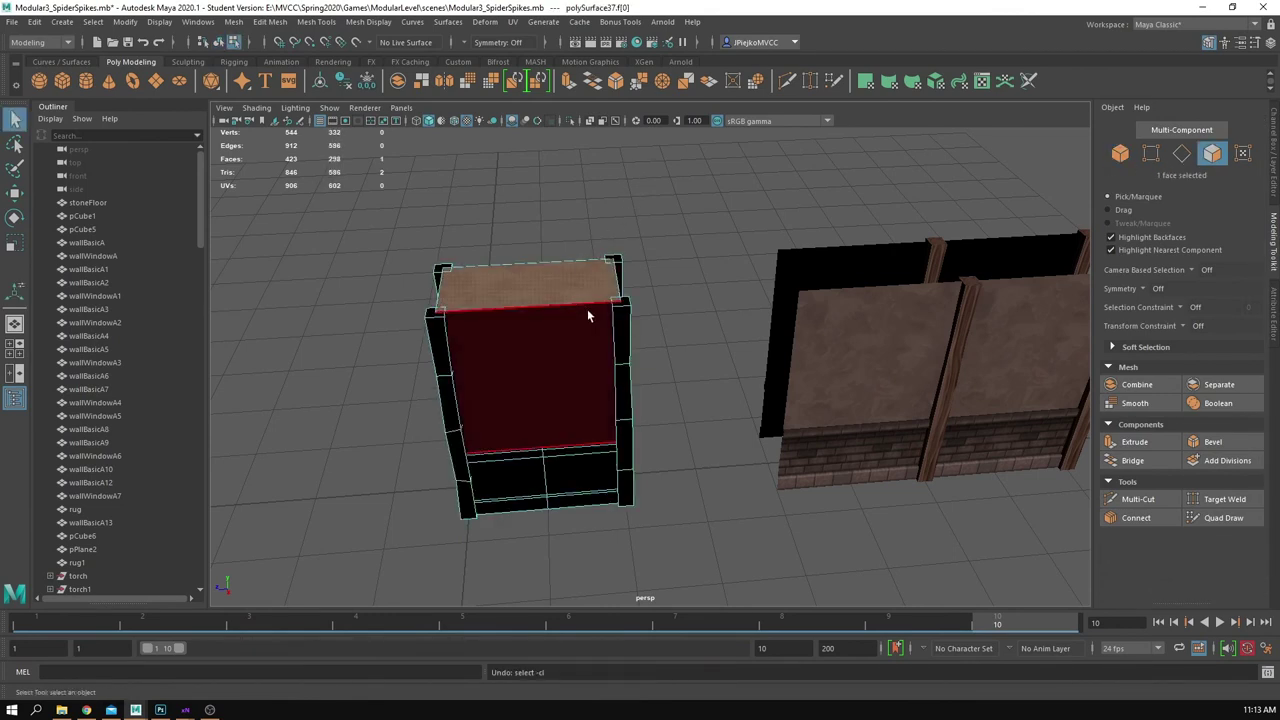
{"action": "key", "text": "ctrl+z"}
{"action": "key", "text": "ctrl+z"}
{"action": "key", "text": "ctrl+z"}
Step: Duplicate the end piece's cap panel and snap the copy onto the first remaining middle section, at Z -5
{"action": "left_click", "coordinate": [607, 220]}
{"action": "left_click", "coordinate": [545, 290]}
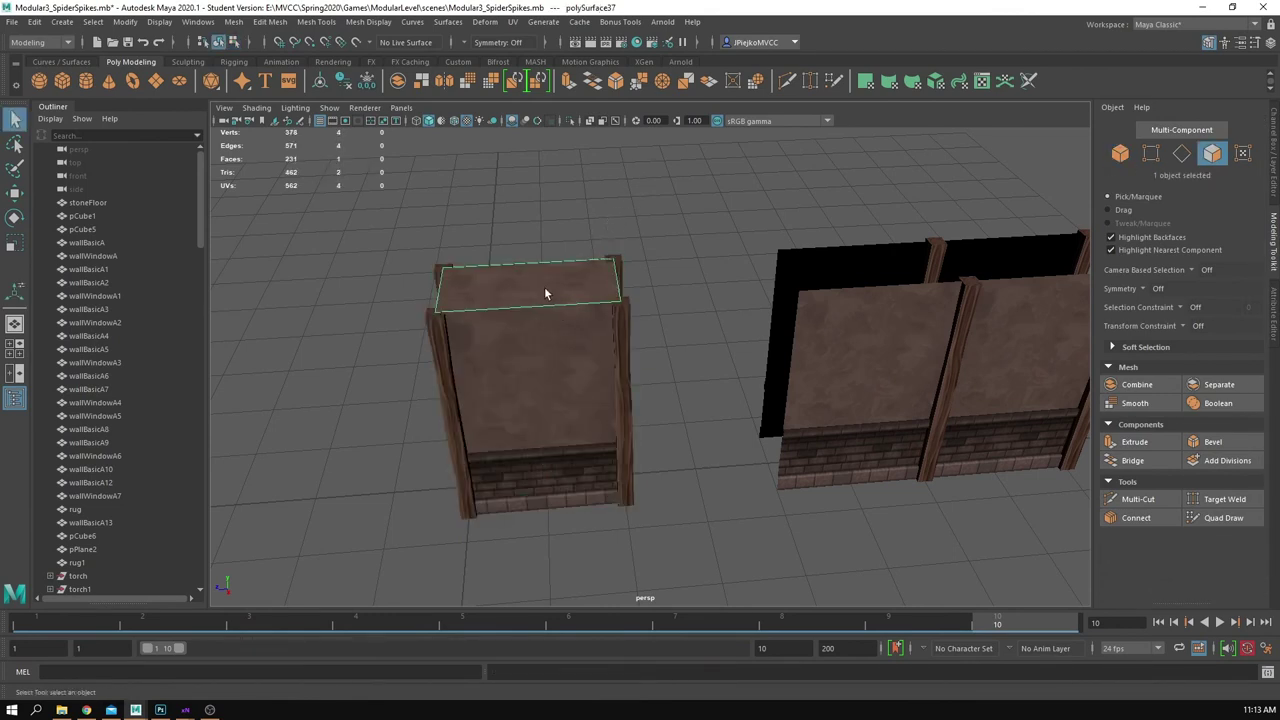
{"action": "key", "text": "ctrl+d"}
{"action": "key", "text": "w"}
{"action": "key", "text": "x"}
{"action": "left_click_drag", "start_coordinate": [468, 386], "coordinate": [799, 476]}
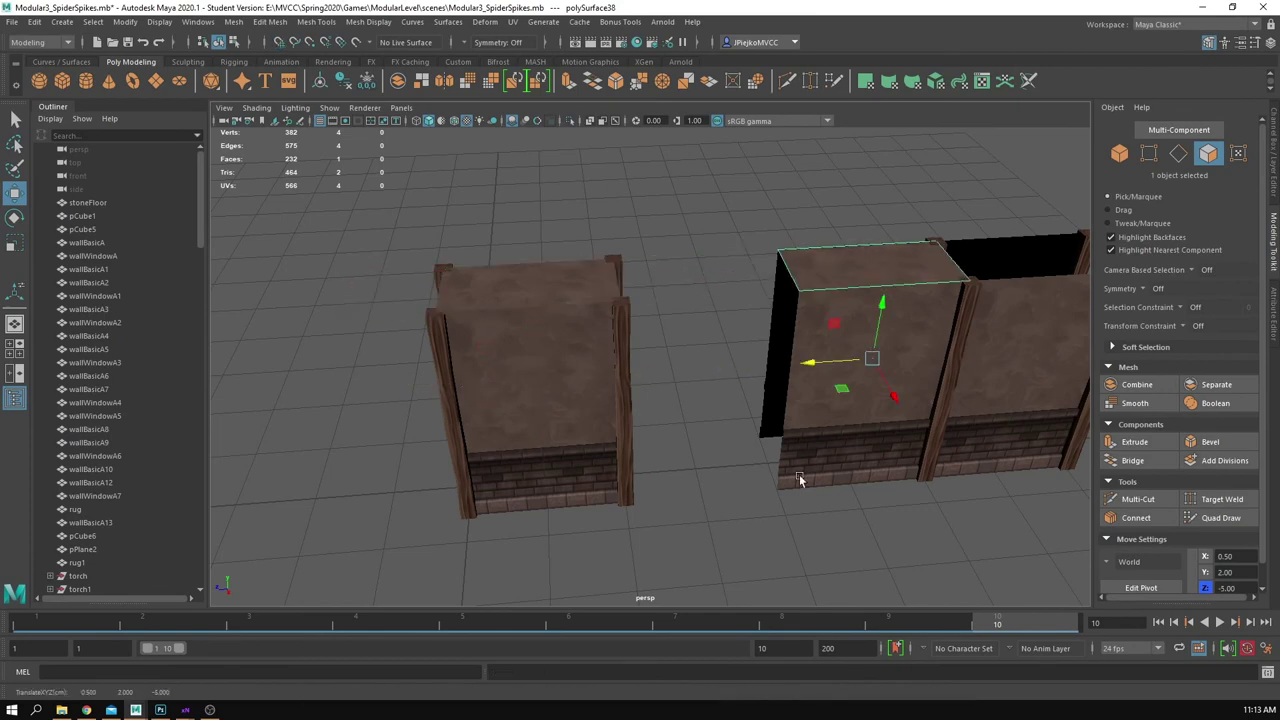
{"action": "left_click", "coordinate": [799, 476]}
Step: Combine the end piece and its cap panel into one mesh
{"action": "left_click_drag", "start_coordinate": [398, 213], "coordinate": [710, 537]}
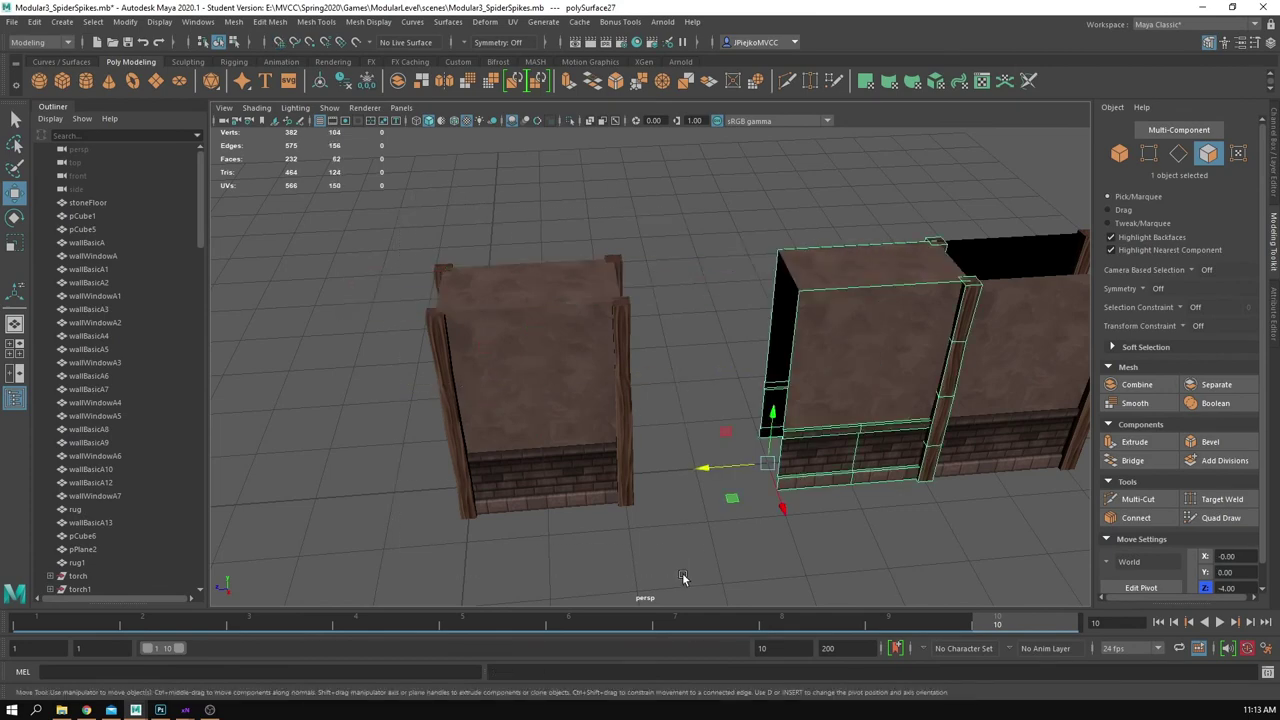
{"action": "left_click", "coordinate": [232, 24]}
{"action": "left_click", "coordinate": [273, 70]}
{"action": "key", "text": "space"}
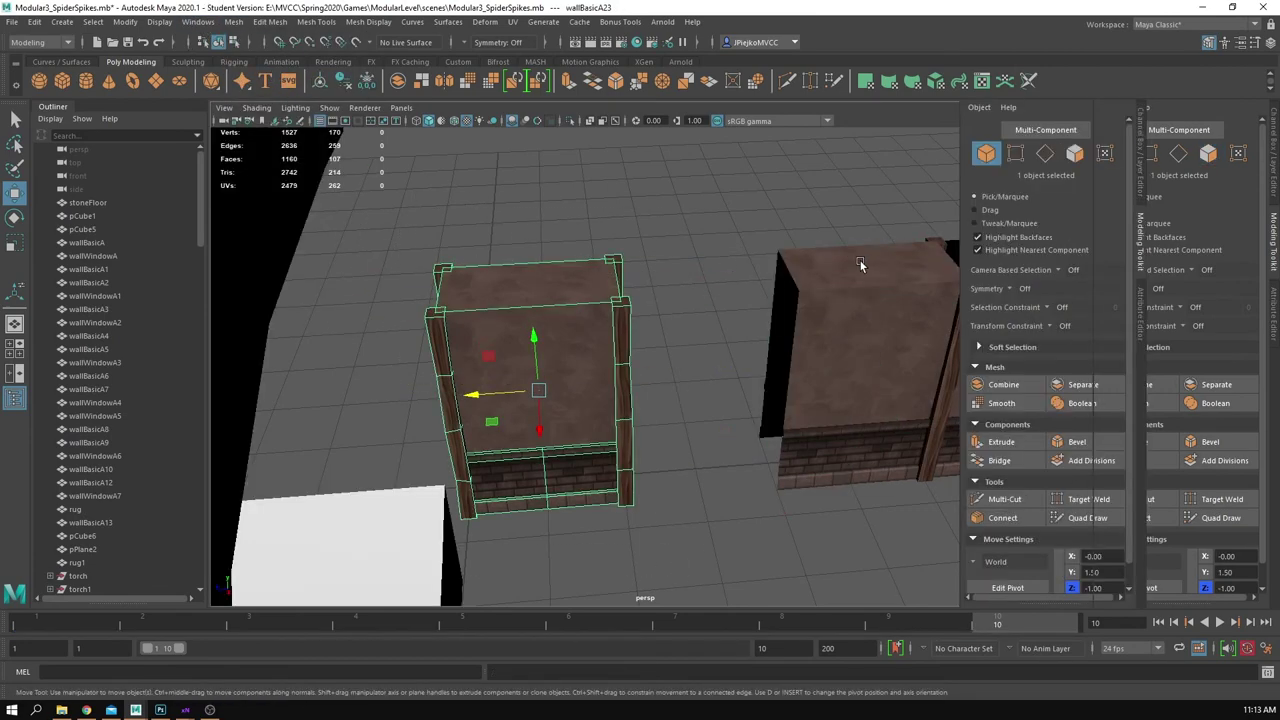
Step: Delete the oversized stray white mesh standing beside the wall pieces
{"action": "right_click_drag", "start_coordinate": [843, 262], "coordinate": [539, 245], "text": "alt"}
{"action": "left_click_drag", "start_coordinate": [536, 245], "coordinate": [473, 240], "text": "alt"}
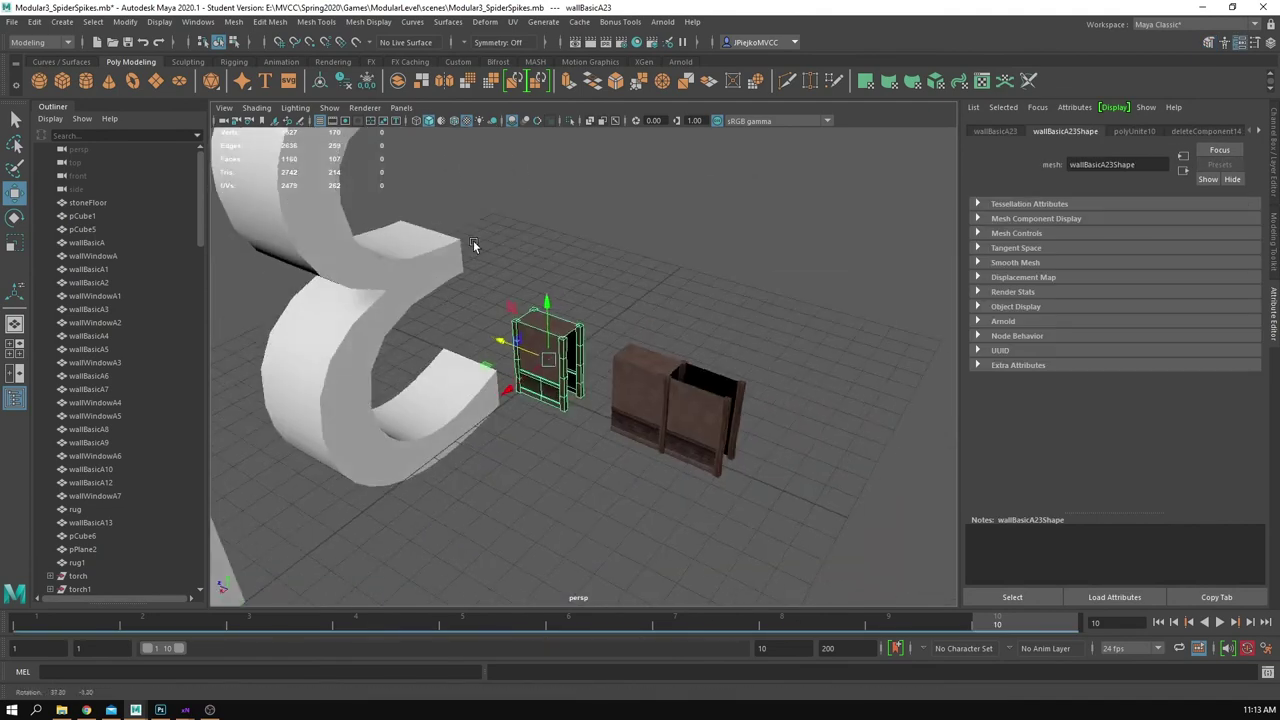
{"action": "left_click", "coordinate": [400, 243]}
{"action": "key", "text": "Delete"}
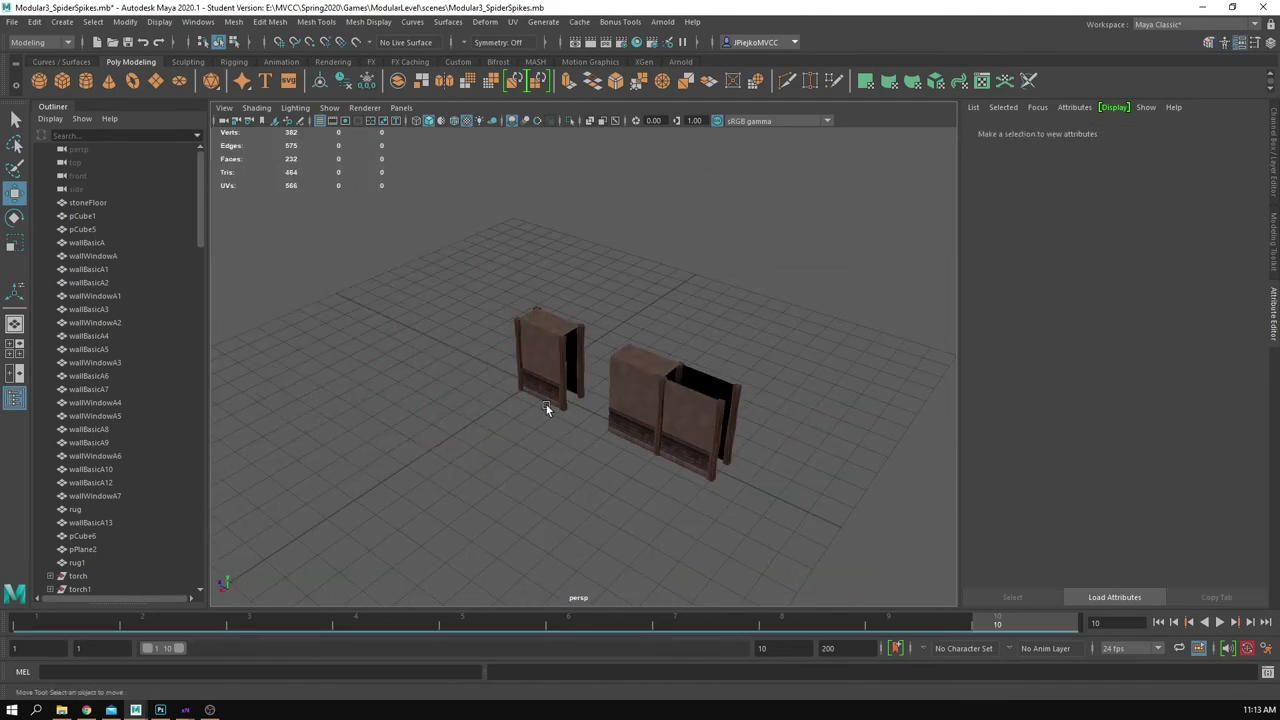
Step: Combine the first remaining middle section and its cap panel into one mesh
{"action": "left_click_drag", "start_coordinate": [547, 408], "coordinate": [587, 403], "text": "alt"}
{"action": "right_click_drag", "start_coordinate": [587, 403], "coordinate": [755, 309], "text": "alt"}
{"action": "left_click", "coordinate": [755, 309]}
{"action": "middle_click_drag", "start_coordinate": [755, 309], "coordinate": [702, 315], "text": "alt"}
{"action": "left_click_drag", "start_coordinate": [702, 315], "coordinate": [727, 323], "text": "alt"}
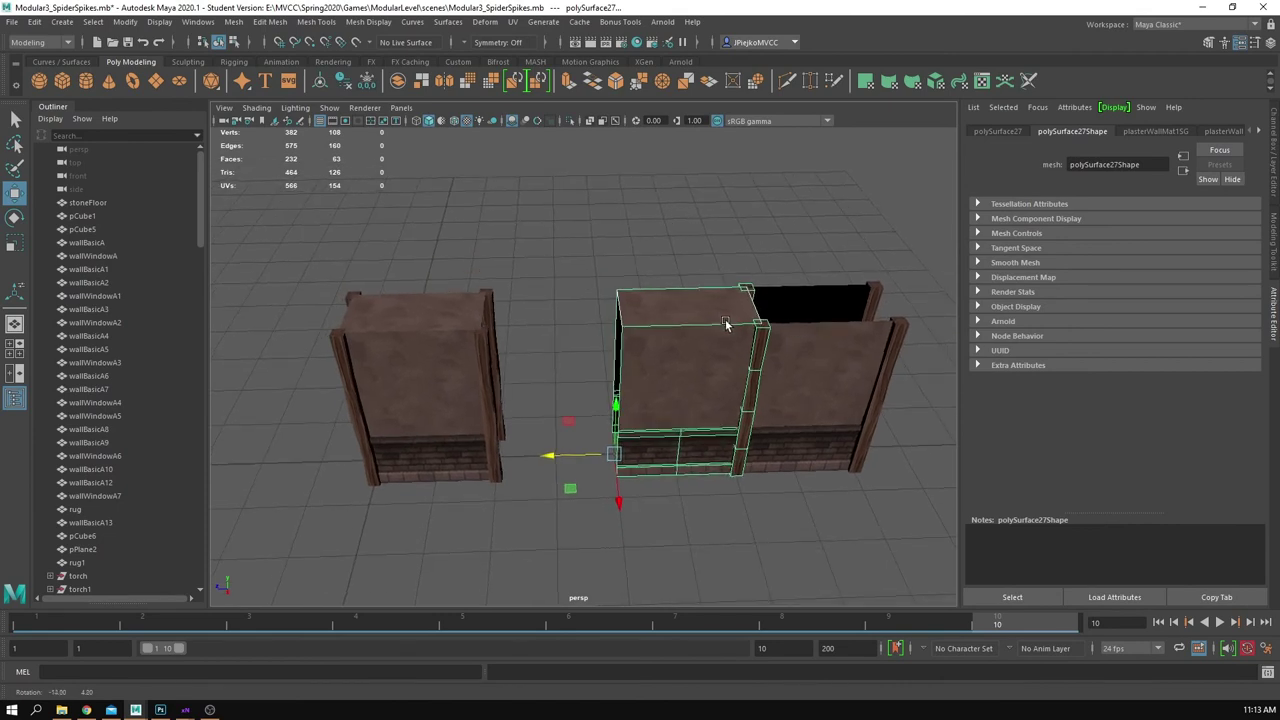
{"action": "left_click", "coordinate": [234, 23]}
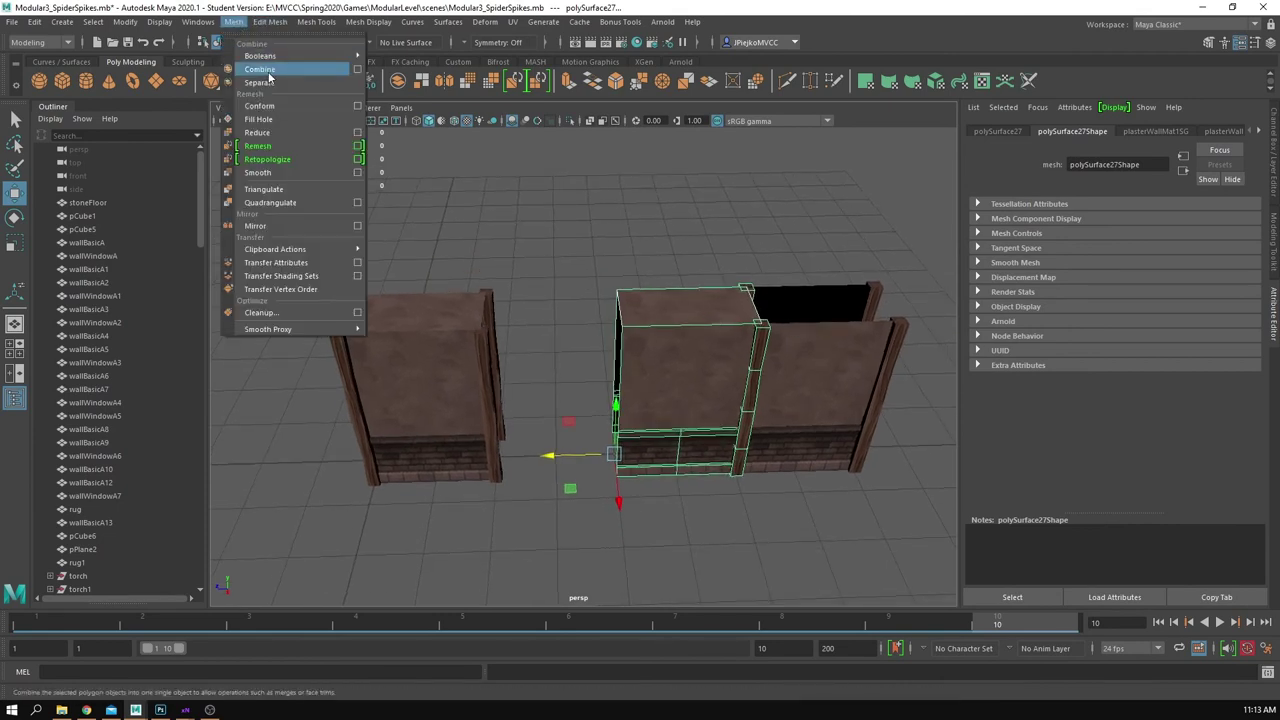
{"action": "left_click", "coordinate": [268, 70]}
Step: Snap the capped middle section along Z against the end piece, at Translate Z 2.05
{"action": "middle_click_drag", "start_coordinate": [551, 280], "coordinate": [575, 257], "text": "alt"}
{"action": "key", "text": "x"}
{"action": "left_click_drag", "start_coordinate": [643, 363], "coordinate": [593, 363]}
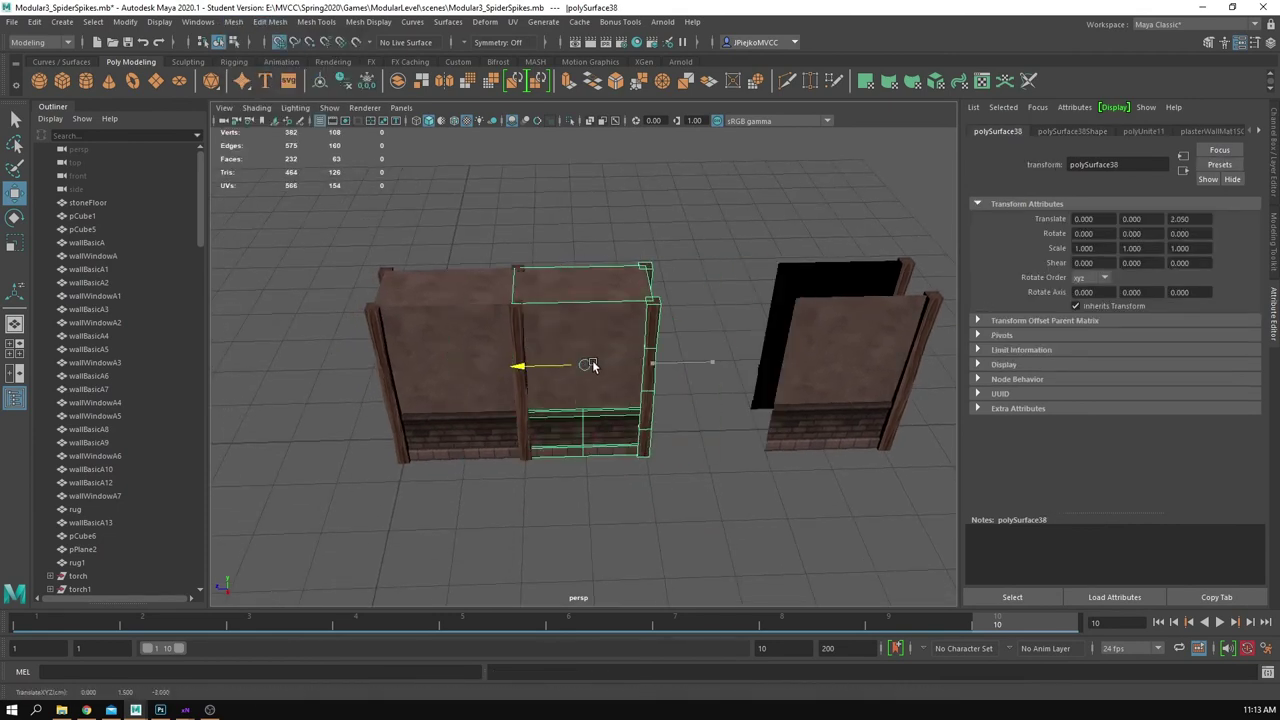
{"action": "left_click", "coordinate": [536, 262]}
Step: Rename the capped end piece as a corner wall
{"action": "right_click_drag", "start_coordinate": [536, 262], "coordinate": [622, 338], "text": "alt"}
{"action": "middle_click_drag", "start_coordinate": [622, 338], "coordinate": [725, 318], "text": "alt"}
{"action": "left_click", "coordinate": [537, 286]}
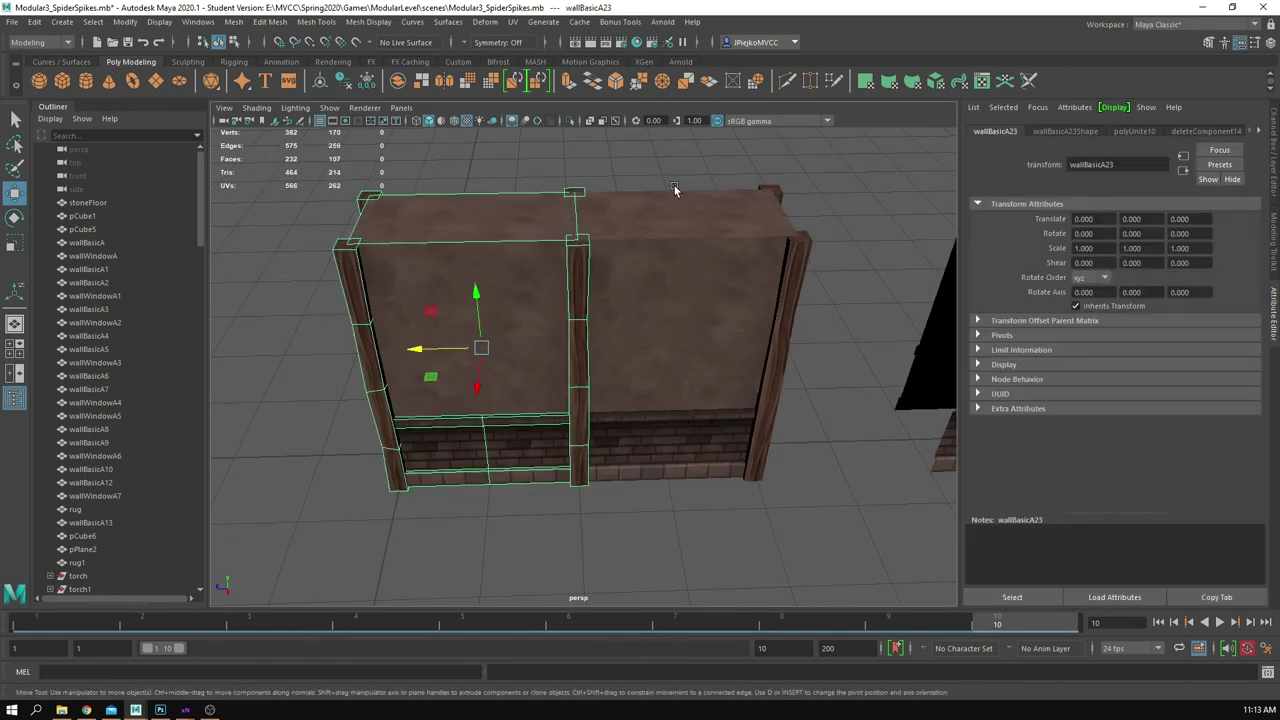
{"action": "left_click", "coordinate": [1275, 115]}
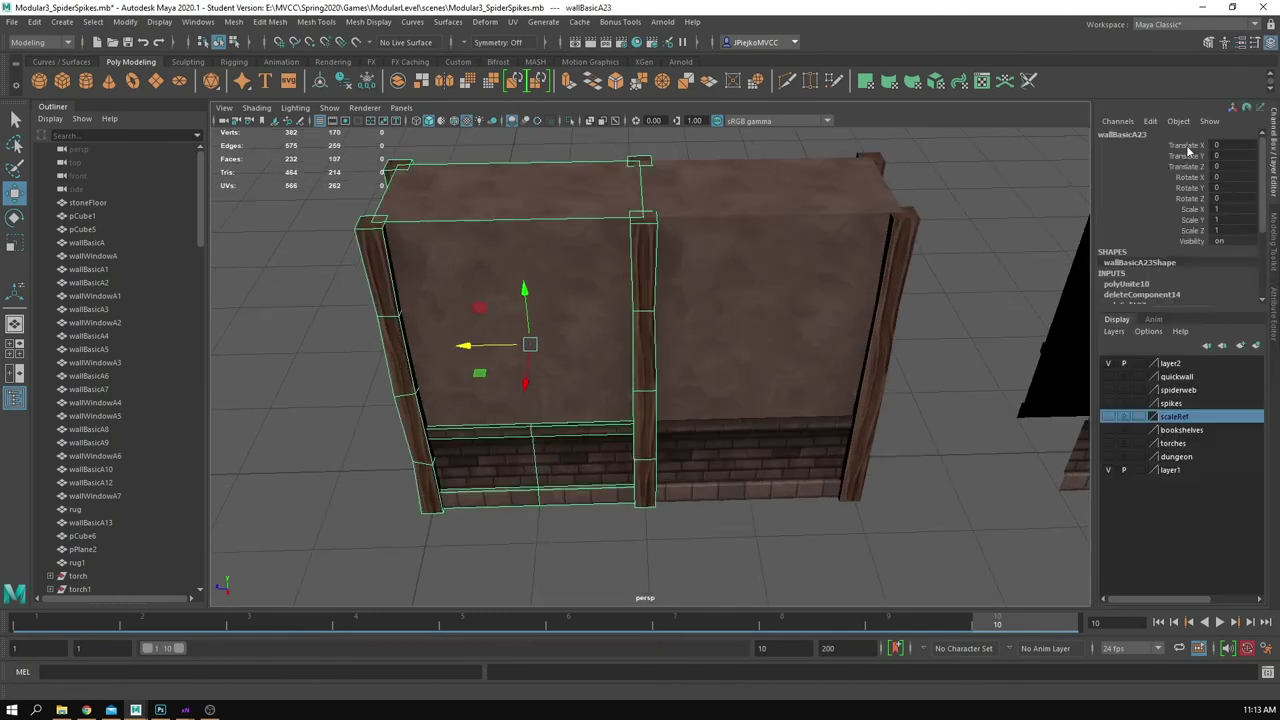
{"action": "left_click", "coordinate": [1139, 134]}
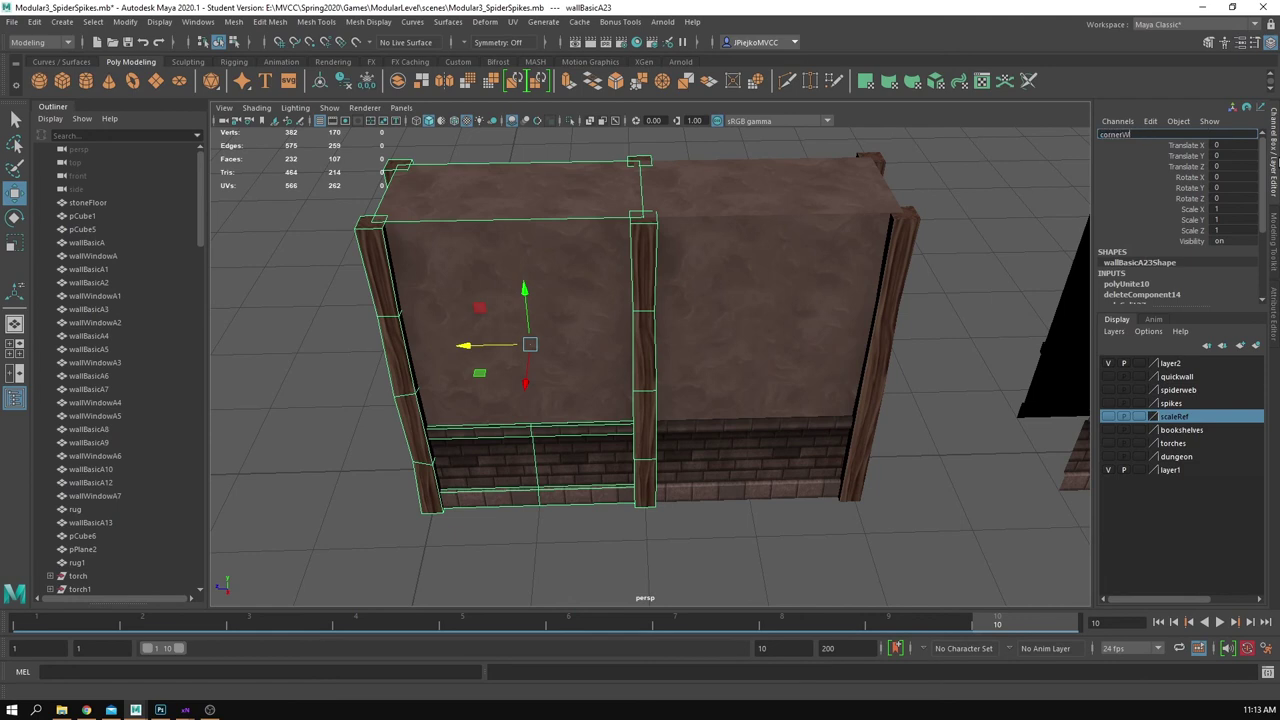
Step: Rename the capped middle section midWall
{"action": "left_click", "coordinate": [761, 272]}
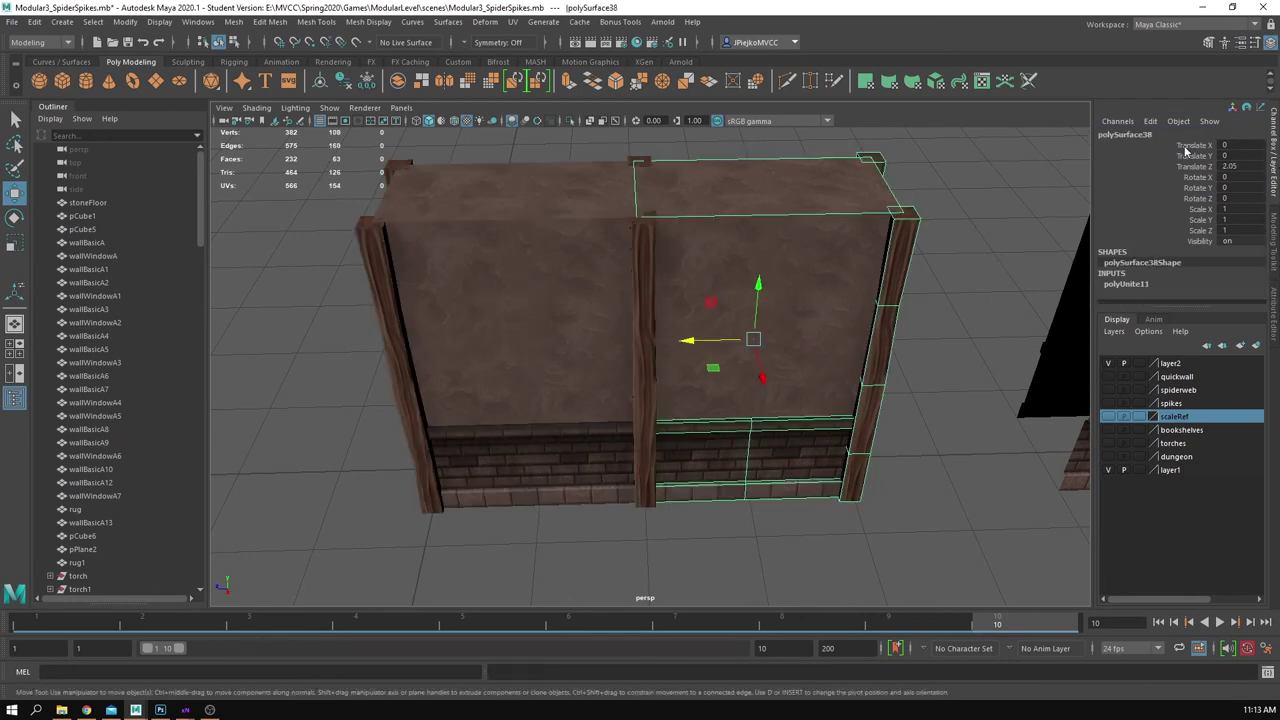
{"action": "left_click", "coordinate": [1160, 135]}
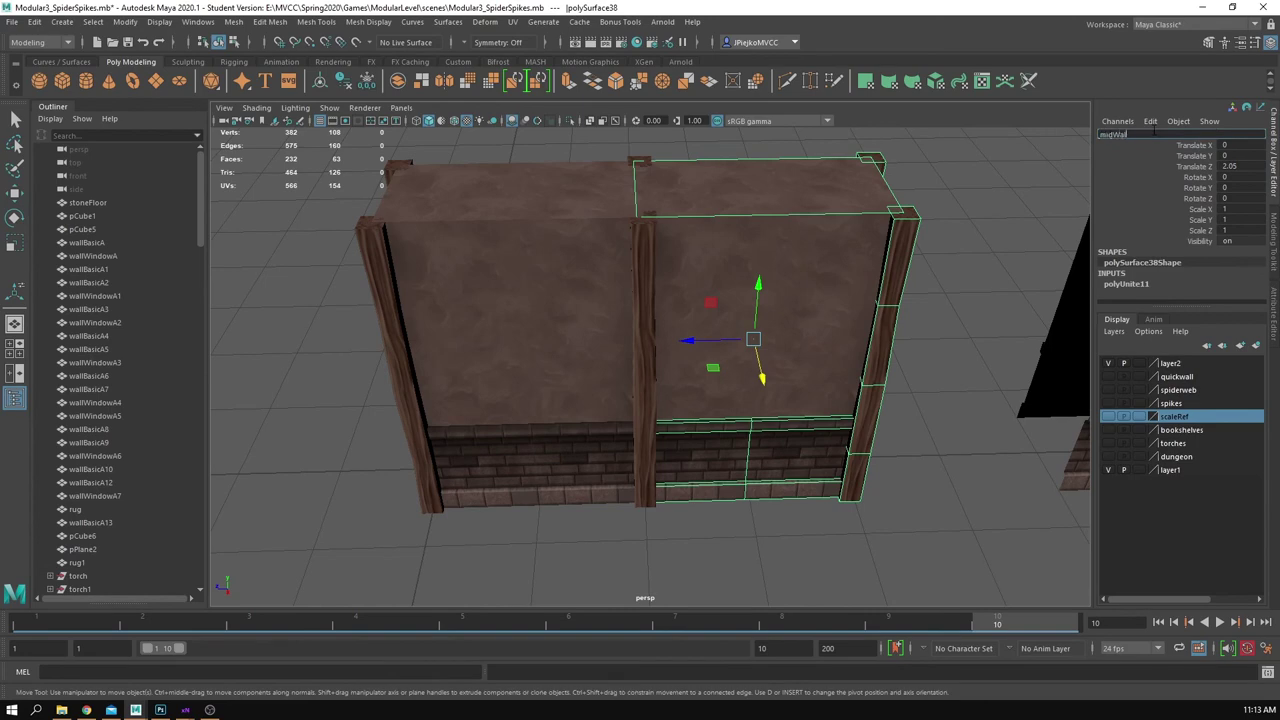
{"action": "key", "text": "Return"}
{"action": "right_click_drag", "start_coordinate": [853, 349], "coordinate": [629, 334], "text": "alt"}
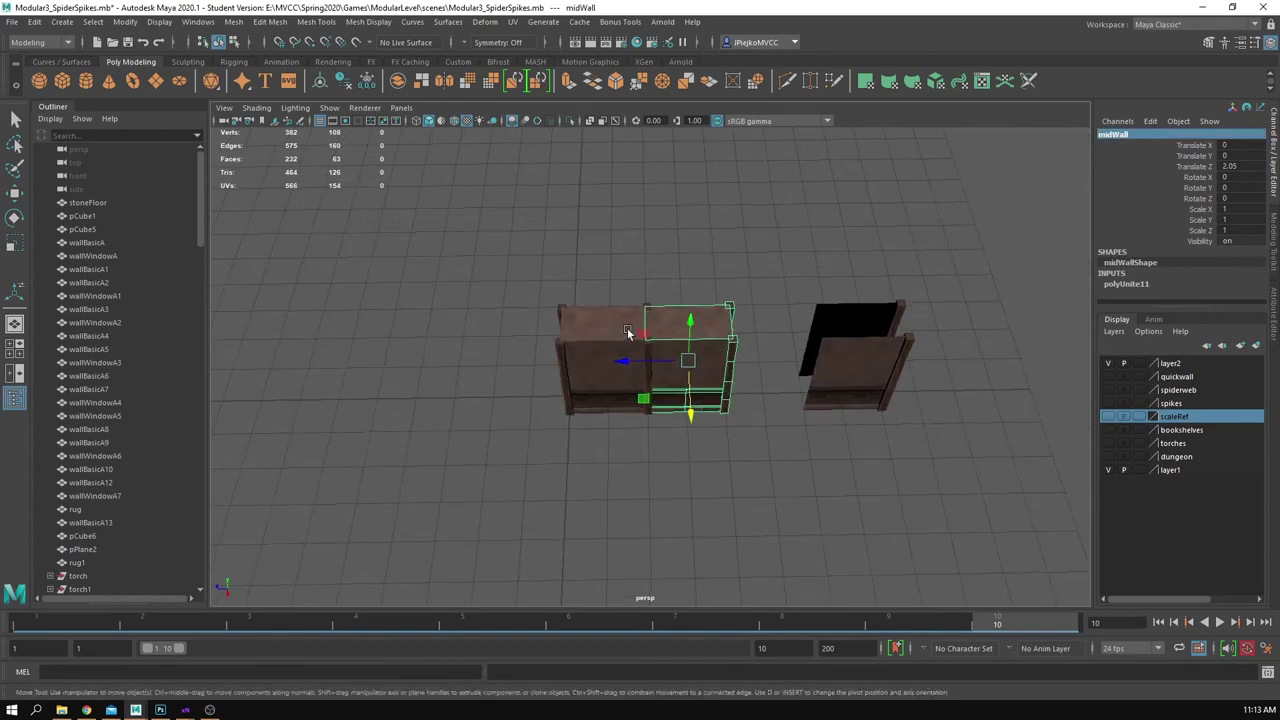
Step: Delete the leftover open wall section standing apart from the assembled wall pieces
{"action": "left_click", "coordinate": [860, 378]}
{"action": "key", "text": "Delete"}
{"action": "left_click", "coordinate": [636, 339]}
Step: Duplicate midWall twice and snap the copies along Z, end to end, to extend the wall row
{"action": "left_click", "coordinate": [687, 368]}
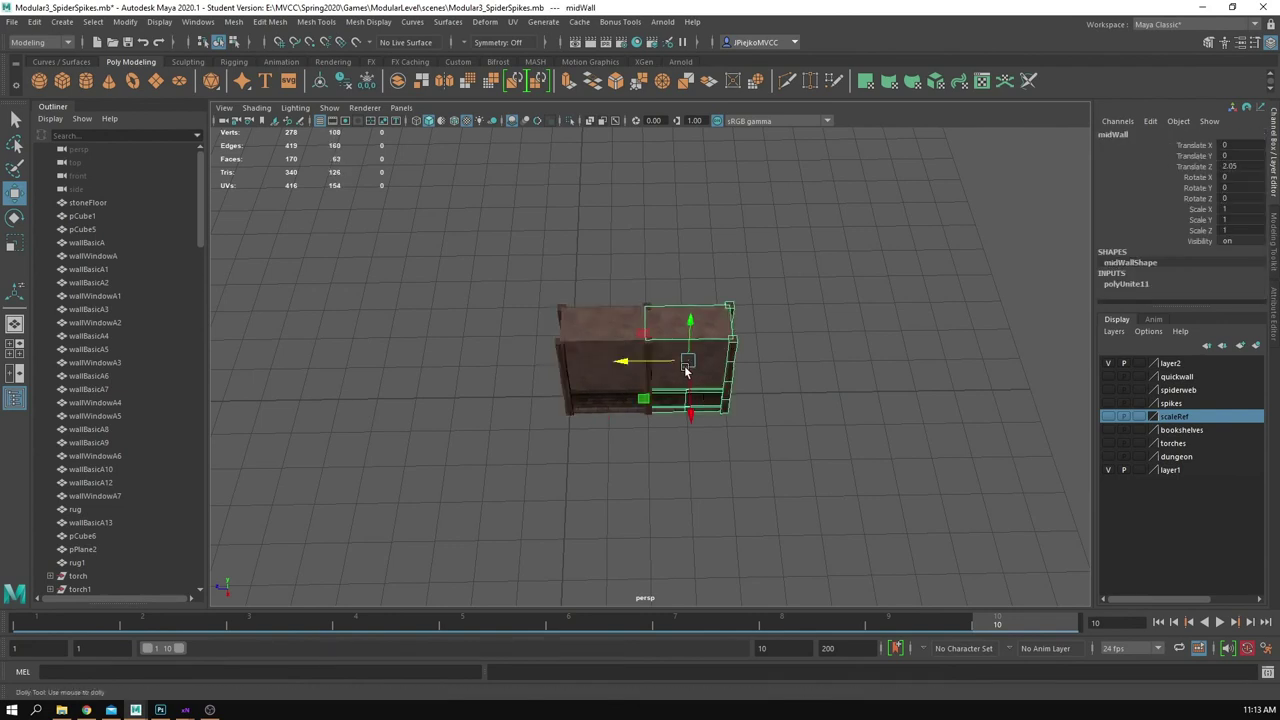
{"action": "key", "text": "ctrl+d"}
{"action": "left_click_drag", "start_coordinate": [686, 366], "coordinate": [862, 402], "text": "alt"}
{"action": "key", "text": "x"}
{"action": "key", "text": "ctrl+d"}
{"action": "key", "text": "x"}
{"action": "left_click", "coordinate": [769, 495]}
{"action": "left_click_drag", "start_coordinate": [769, 495], "coordinate": [882, 496], "text": "alt"}
{"action": "middle_click_drag", "start_coordinate": [661, 454], "coordinate": [658, 492], "text": "alt"}
{"action": "scroll", "coordinate": [658, 490], "scroll_direction": "up", "scroll_amount": 2}
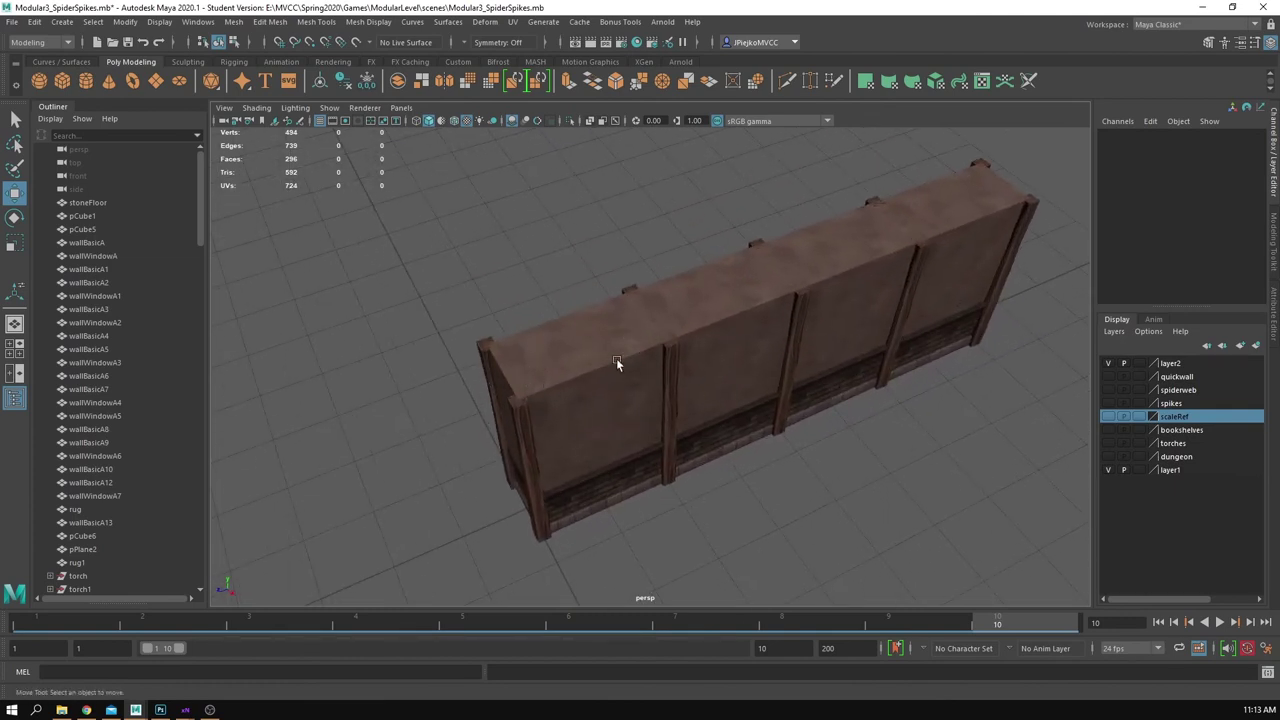
Step: Duplicate the corner wall, snap the copy to the row's far end at Translate Z -8, and turn it around Y
{"action": "left_click_drag", "start_coordinate": [642, 362], "coordinate": [647, 350], "text": "alt"}
{"action": "left_click", "coordinate": [634, 377]}
{"action": "key", "text": "ctrl+d"}
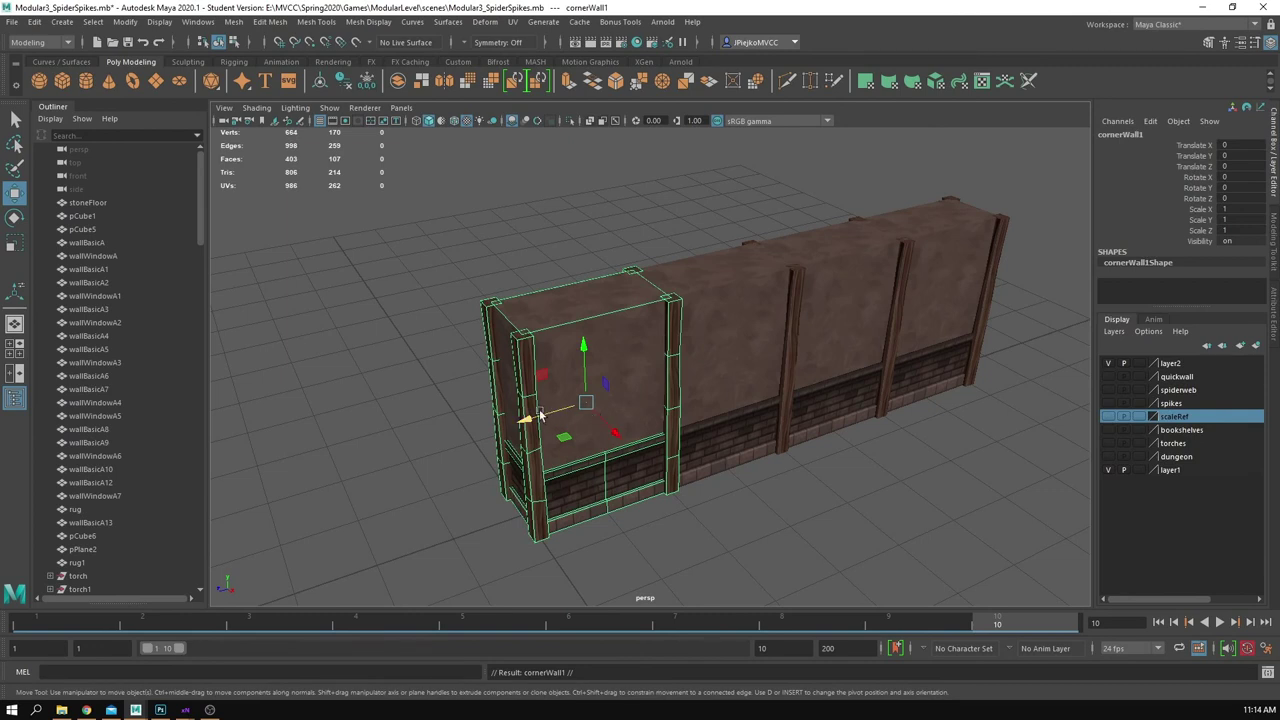
{"action": "key", "text": "x"}
{"action": "left_click_drag", "start_coordinate": [534, 416], "coordinate": [959, 306]}
{"action": "middle_click_drag", "start_coordinate": [922, 322], "coordinate": [598, 390], "text": "alt"}
{"action": "key", "text": "x"}
{"action": "left_click_drag", "start_coordinate": [622, 372], "coordinate": [712, 351]}
{"action": "key", "text": "e"}
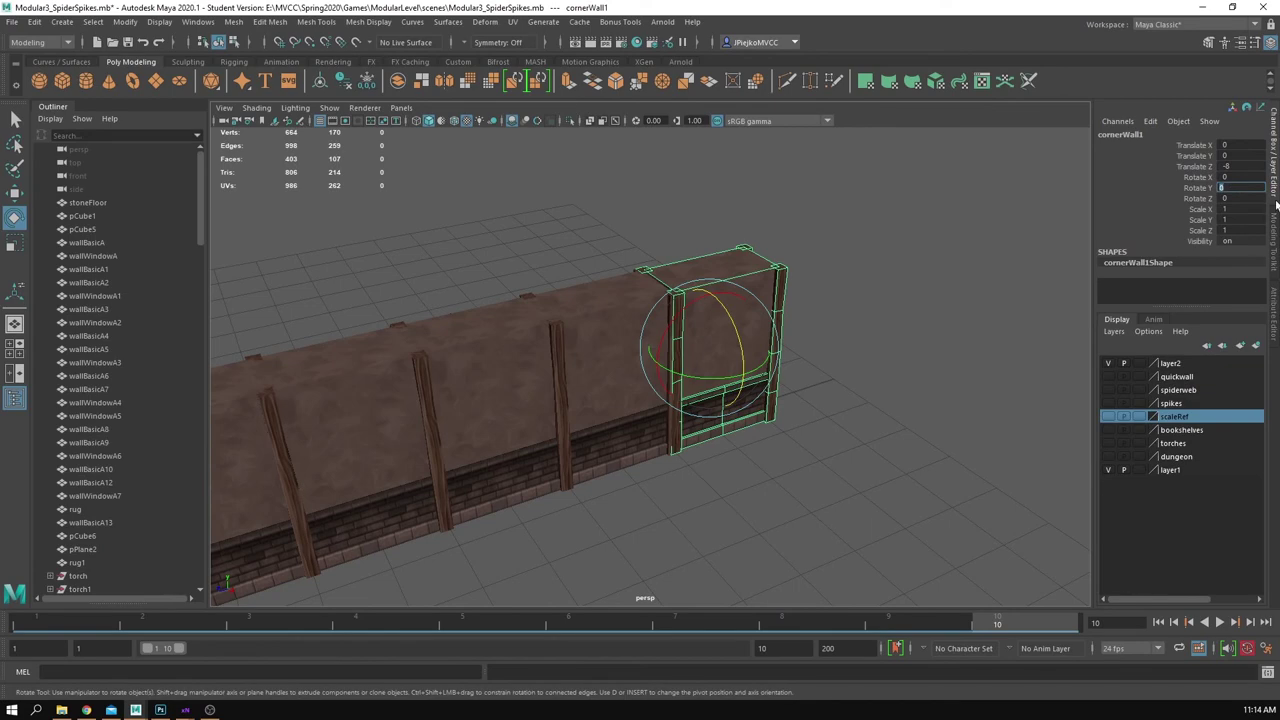
{"action": "left_click", "coordinate": [1018, 439]}
Step: Inspect the assembled wall row from ground level and from above, checking the joints between the modules
{"action": "left_click_drag", "start_coordinate": [1018, 439], "coordinate": [646, 378], "text": "alt"}
{"action": "right_click_drag", "start_coordinate": [646, 378], "coordinate": [779, 393], "text": "alt"}
{"action": "left_click_drag", "start_coordinate": [779, 393], "coordinate": [731, 381], "text": "alt"}
{"action": "middle_click_drag", "start_coordinate": [731, 381], "coordinate": [736, 341], "text": "alt"}
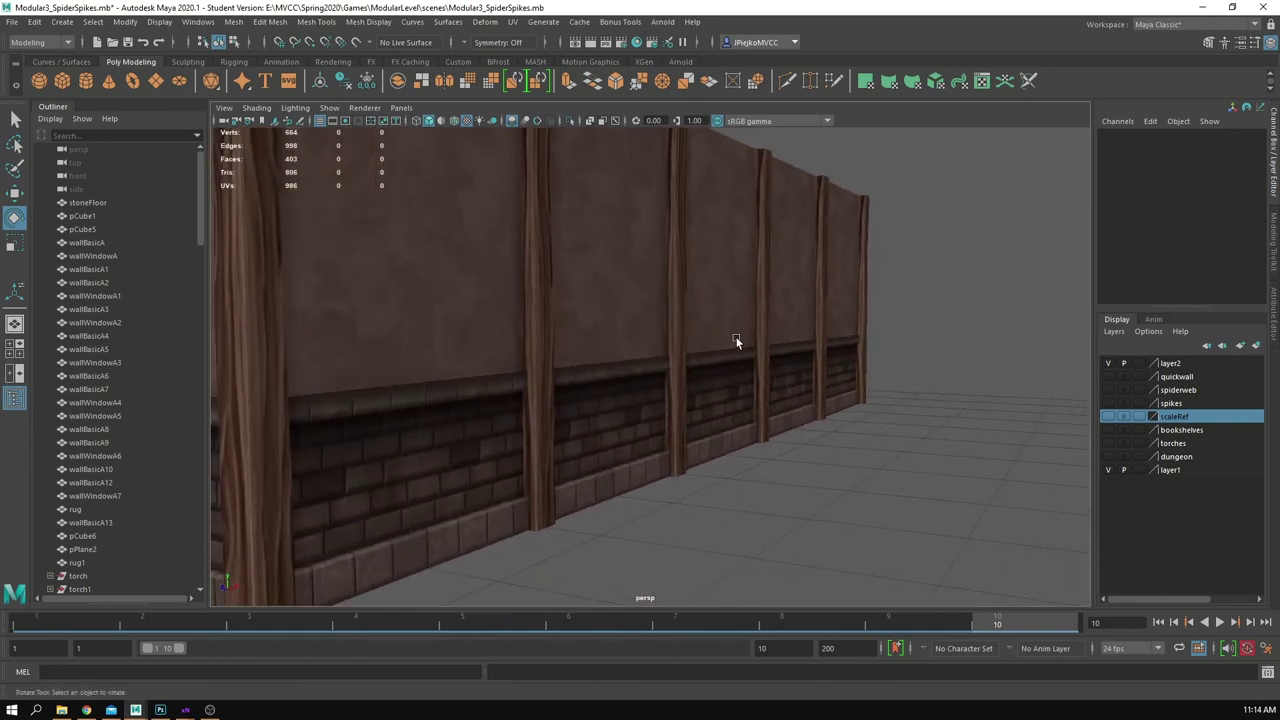
{"action": "left_click_drag", "start_coordinate": [736, 342], "coordinate": [570, 443], "text": "alt"}
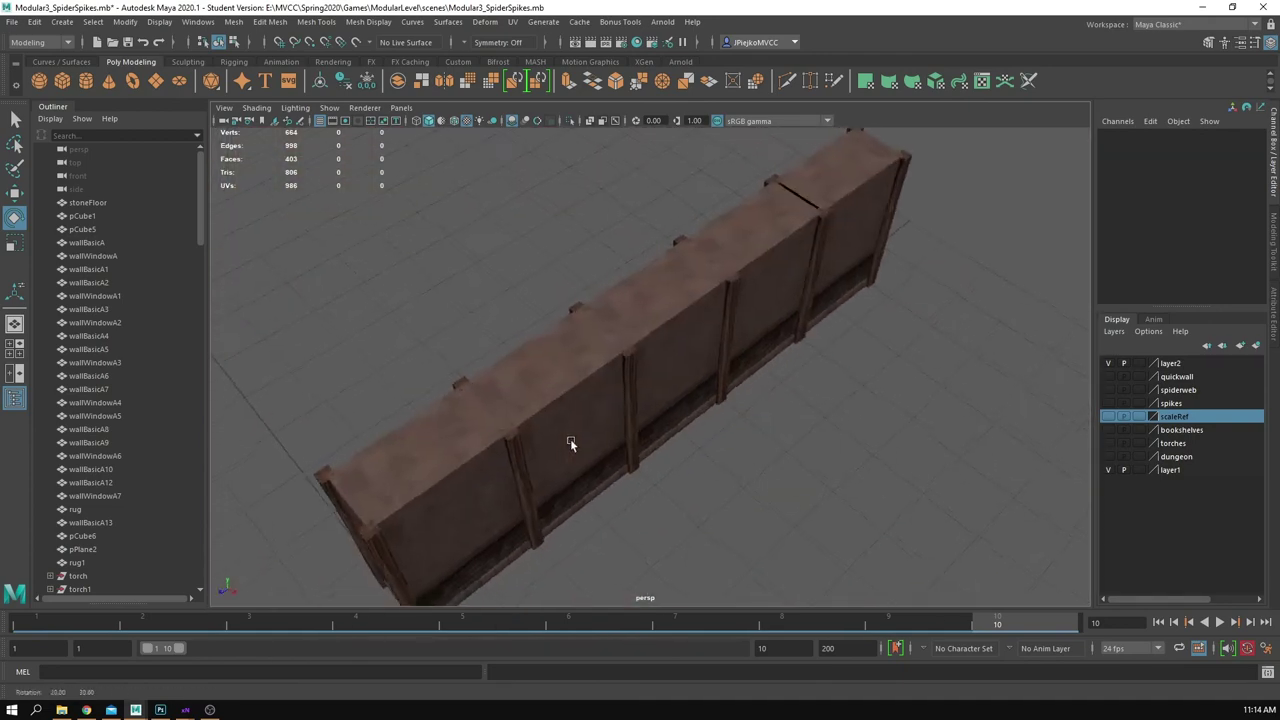
{"action": "right_click_drag", "start_coordinate": [571, 443], "coordinate": [566, 409], "text": "alt"}
{"action": "left_click_drag", "start_coordinate": [566, 409], "coordinate": [571, 424], "text": "alt"}
{"action": "left_click_drag", "start_coordinate": [463, 251], "coordinate": [653, 413]}
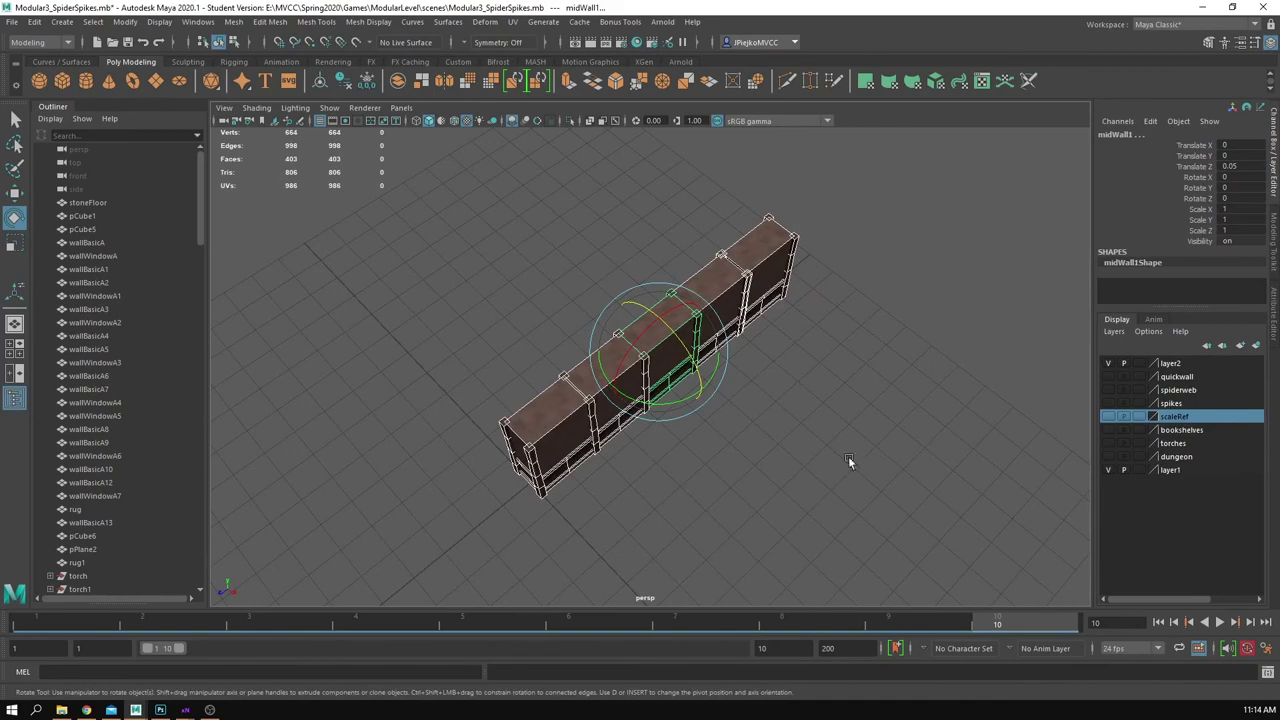
{"action": "left_click", "coordinate": [787, 420]}
{"action": "left_click_drag", "start_coordinate": [787, 420], "coordinate": [814, 480], "text": "alt"}
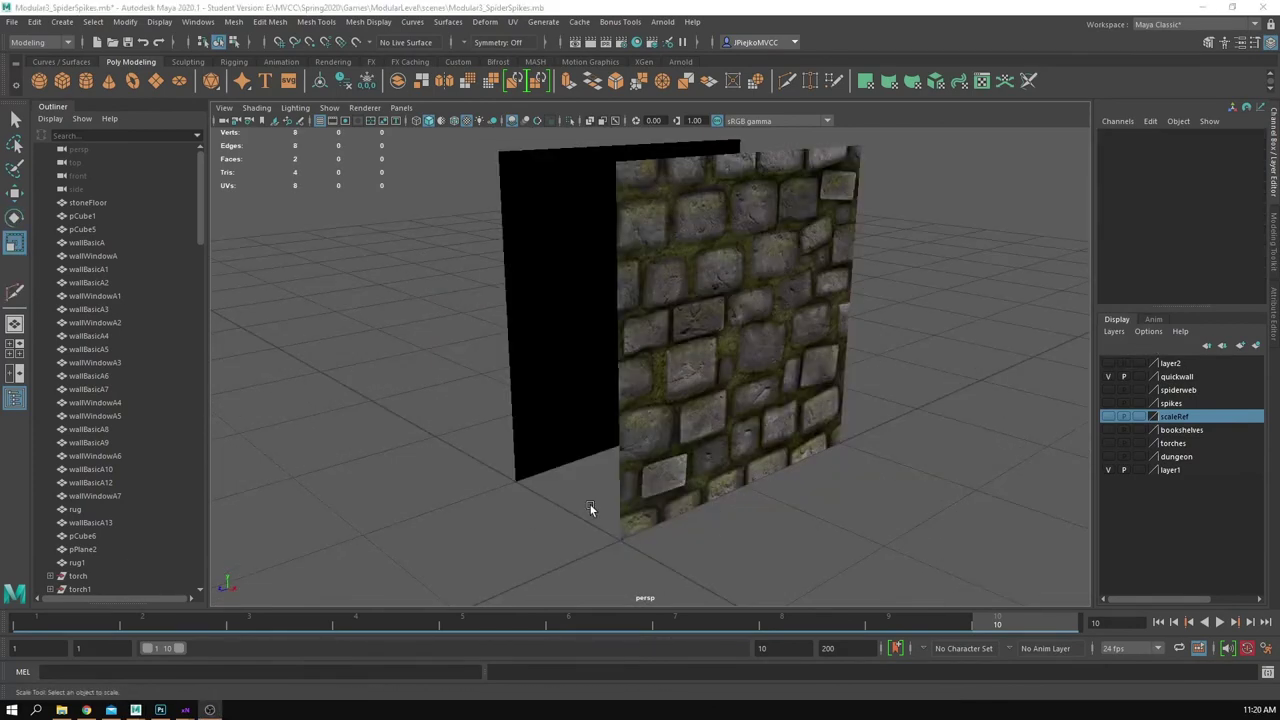
Step: Examine the two parallel rock wall planes and their stone texture from several angles
{"action": "scroll", "coordinate": [526, 447], "scroll_direction": "down", "scroll_amount": 3}
{"action": "left_click_drag", "start_coordinate": [526, 447], "coordinate": [460, 419], "text": "alt"}
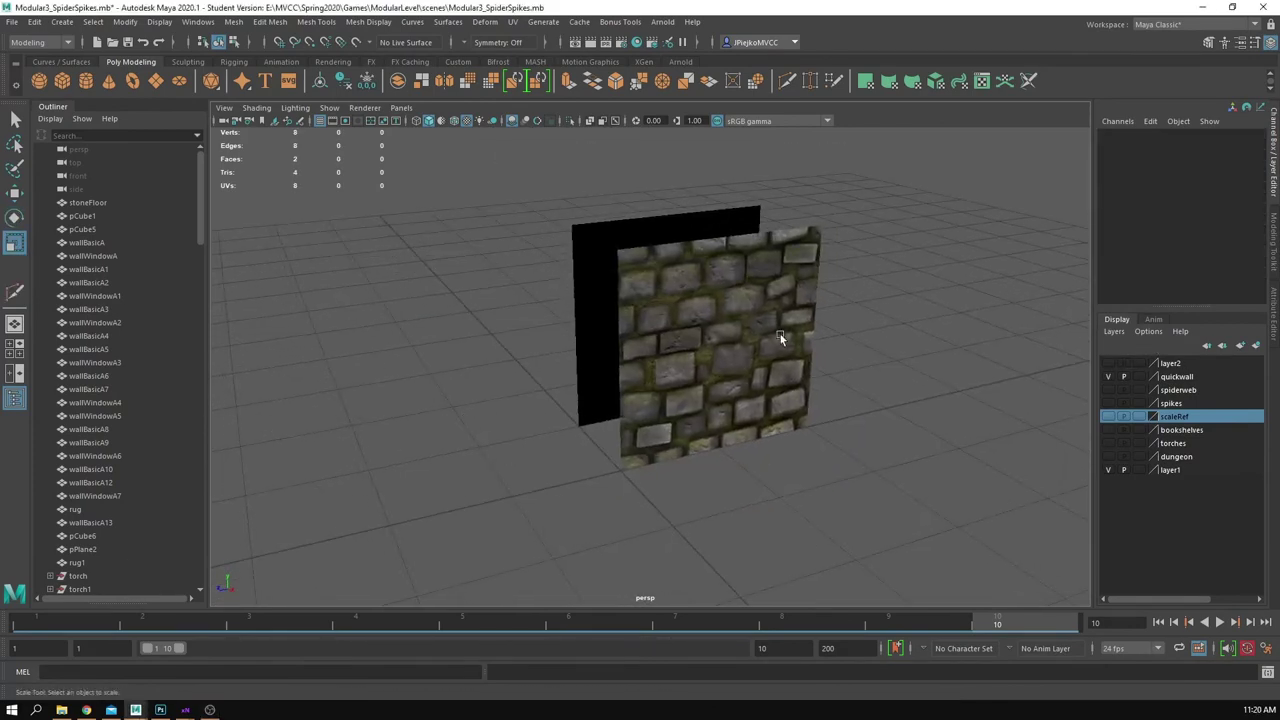
{"action": "left_click_drag", "start_coordinate": [780, 334], "coordinate": [779, 297], "text": "alt"}
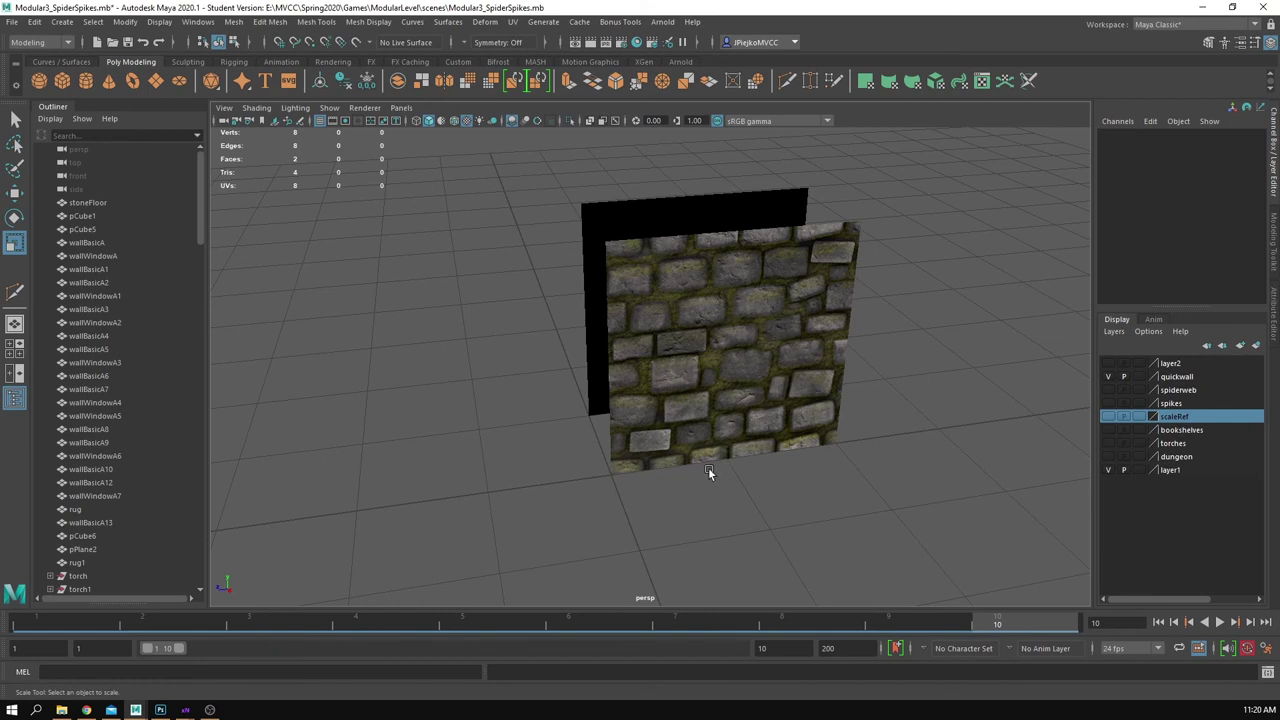
{"action": "left_click_drag", "start_coordinate": [743, 385], "coordinate": [755, 352], "text": "alt"}
{"action": "right_click_drag", "start_coordinate": [755, 352], "coordinate": [862, 368], "text": "alt"}
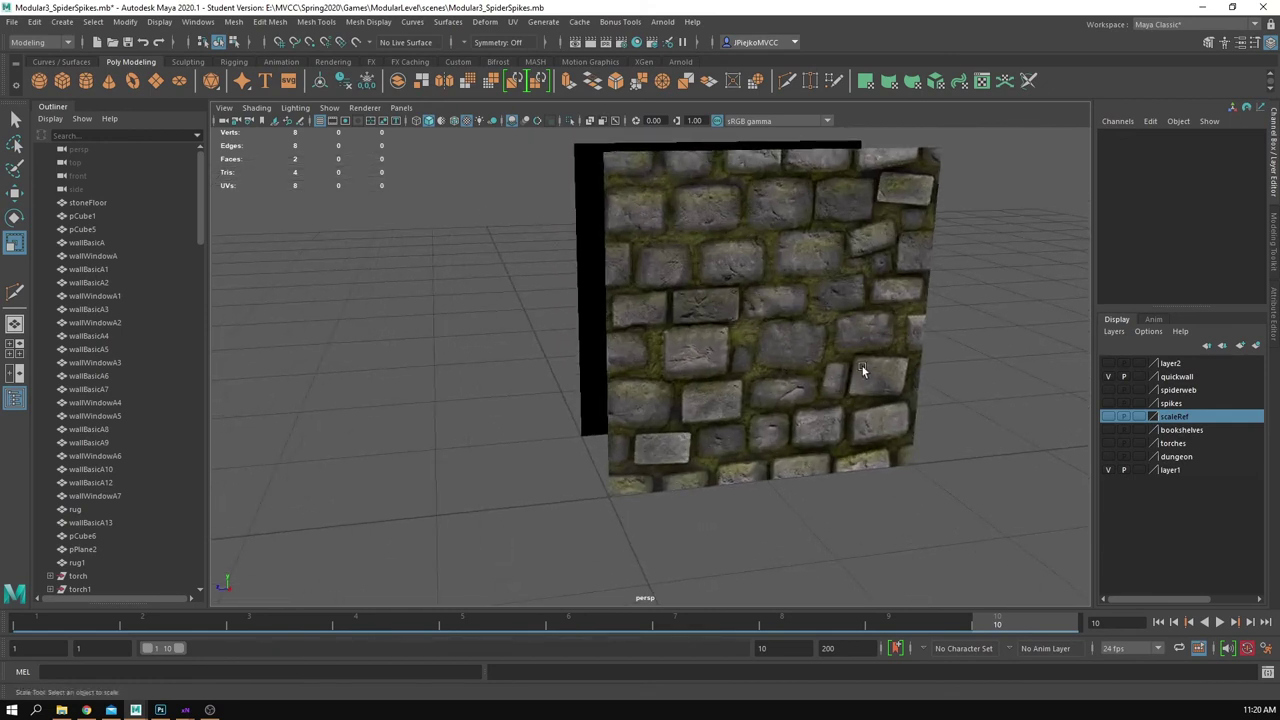
{"action": "left_click_drag", "start_coordinate": [862, 368], "coordinate": [735, 358], "text": "alt"}
{"action": "right_click_drag", "start_coordinate": [735, 358], "coordinate": [558, 366], "text": "alt"}
{"action": "left_click_drag", "start_coordinate": [612, 360], "coordinate": [665, 398]}
{"action": "key", "text": "f"}
{"action": "left_click", "coordinate": [836, 467]}
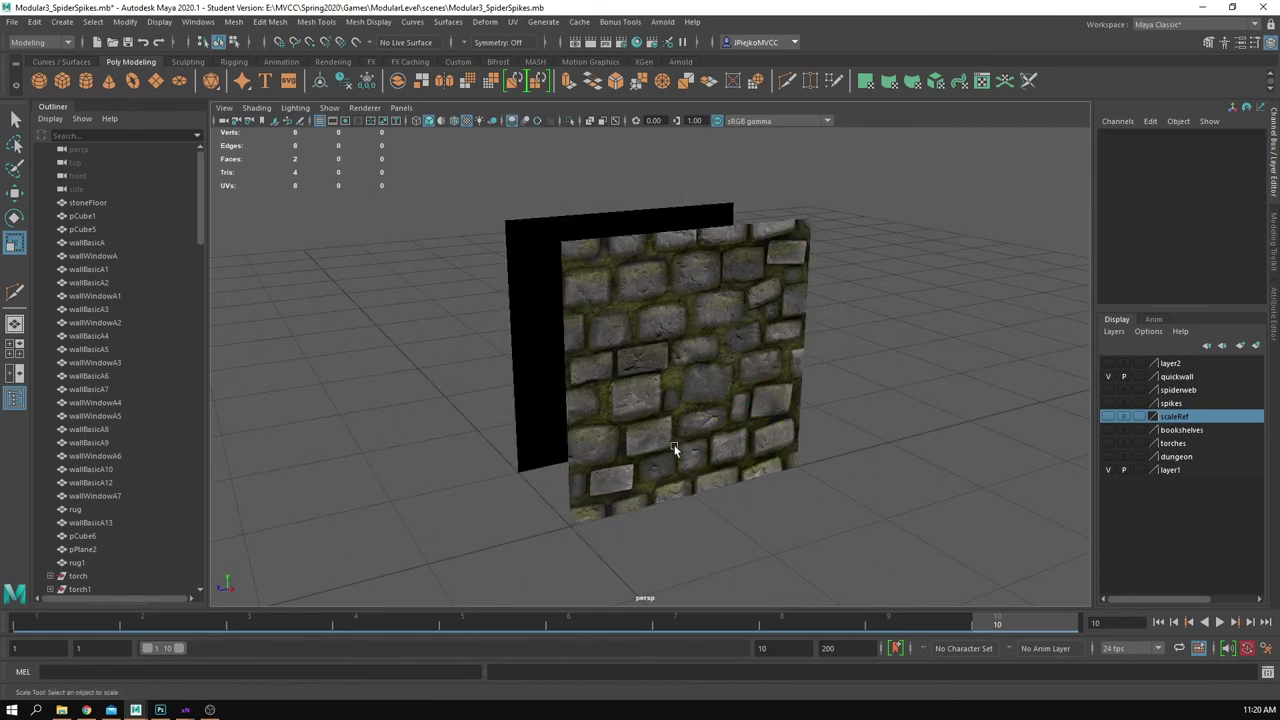
{"action": "left_click_drag", "start_coordinate": [674, 449], "coordinate": [668, 423], "text": "alt"}
{"action": "left_click", "coordinate": [668, 423]}
{"action": "key", "text": "ctrl+d"}
{"action": "key", "text": "w"}
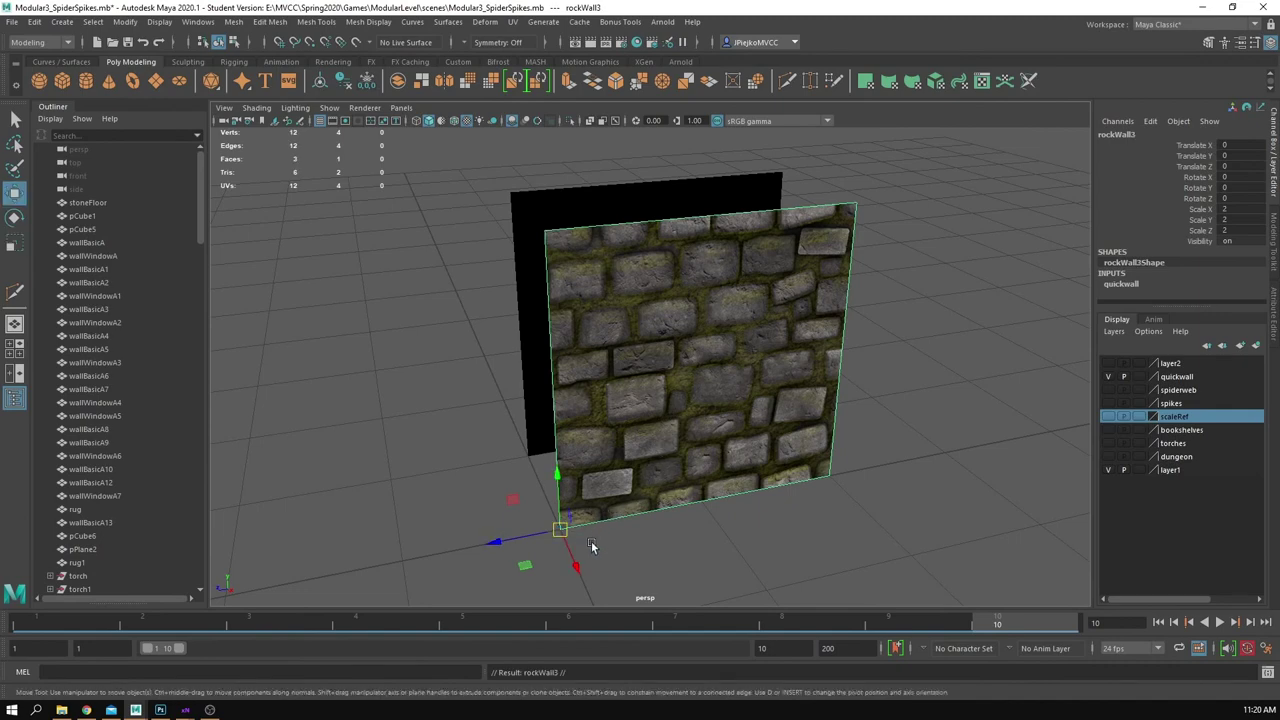
{"action": "key", "text": "e"}
{"action": "left_click", "coordinate": [513, 549]}
{"action": "middle_click_drag", "start_coordinate": [633, 558], "coordinate": [684, 467], "text": "alt"}
{"action": "left_click_drag", "start_coordinate": [684, 467], "coordinate": [612, 320], "text": "alt"}
{"action": "key", "text": "ctrl+z"}
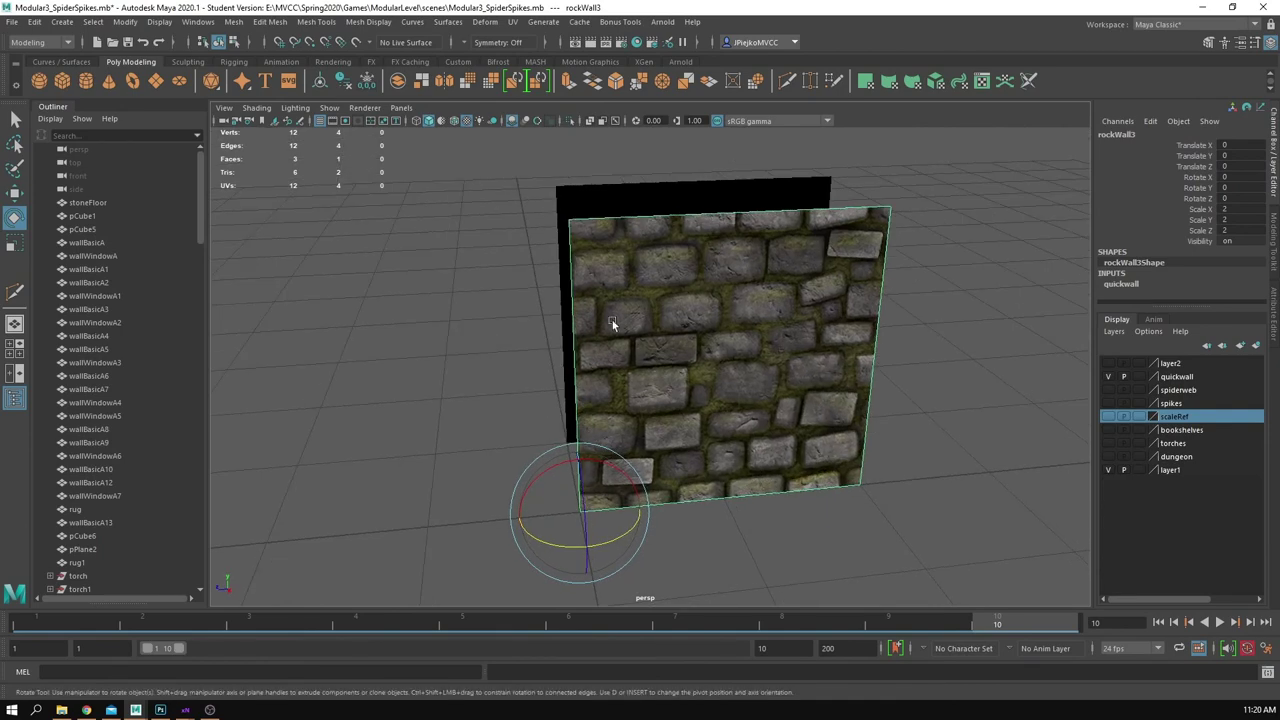
{"action": "left_click_drag", "start_coordinate": [731, 289], "coordinate": [748, 379], "text": "alt"}
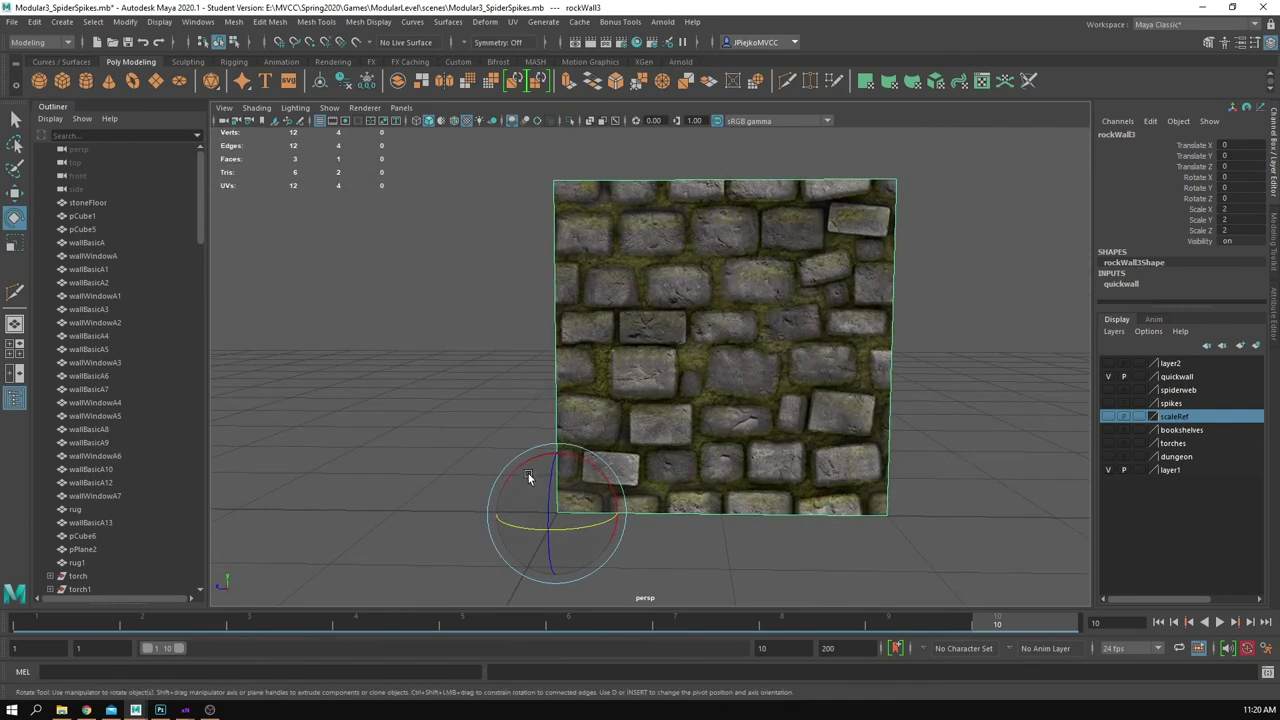
{"action": "key", "text": "w"}
{"action": "left_click_drag", "start_coordinate": [528, 476], "coordinate": [706, 403], "text": "alt"}
{"action": "key", "text": "Delete"}
Step: Cut a vertical edge through the middle of the front rock wall plane with Multi-Cut and select it
{"action": "left_click", "coordinate": [683, 411]}
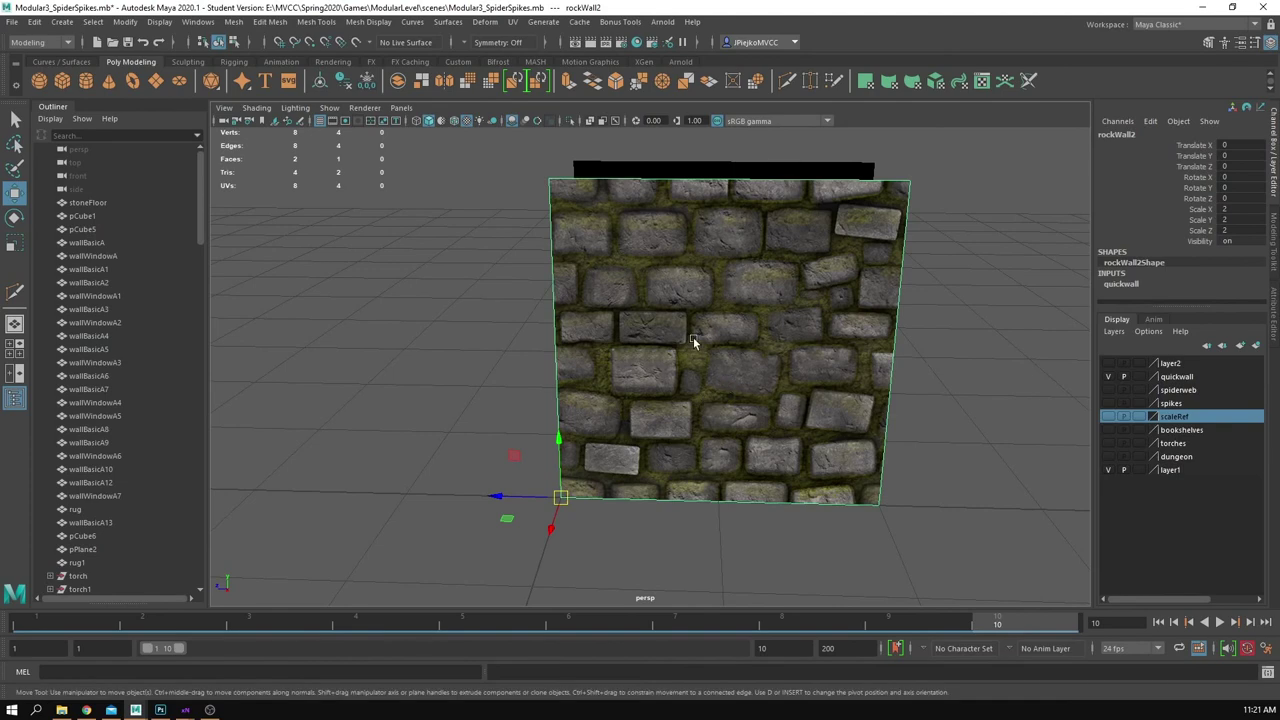
{"action": "left_click_drag", "start_coordinate": [693, 347], "coordinate": [711, 363], "text": "alt"}
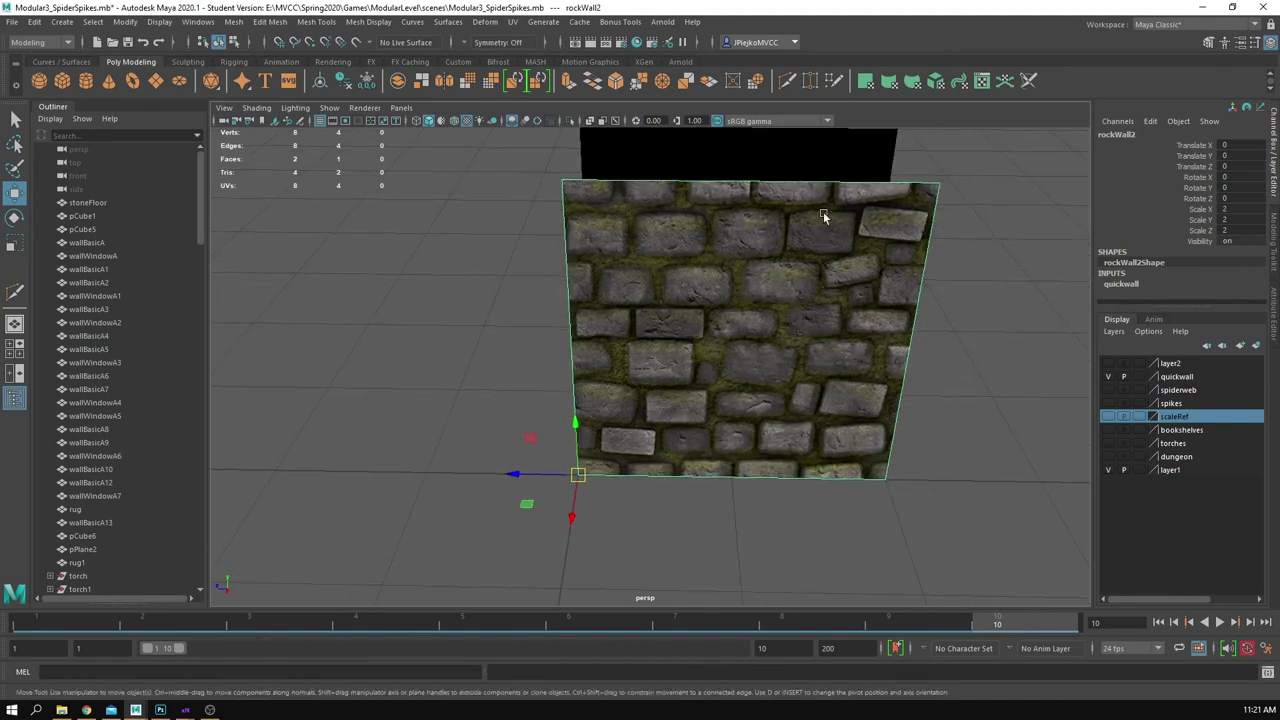
{"action": "left_click", "coordinate": [1209, 42]}
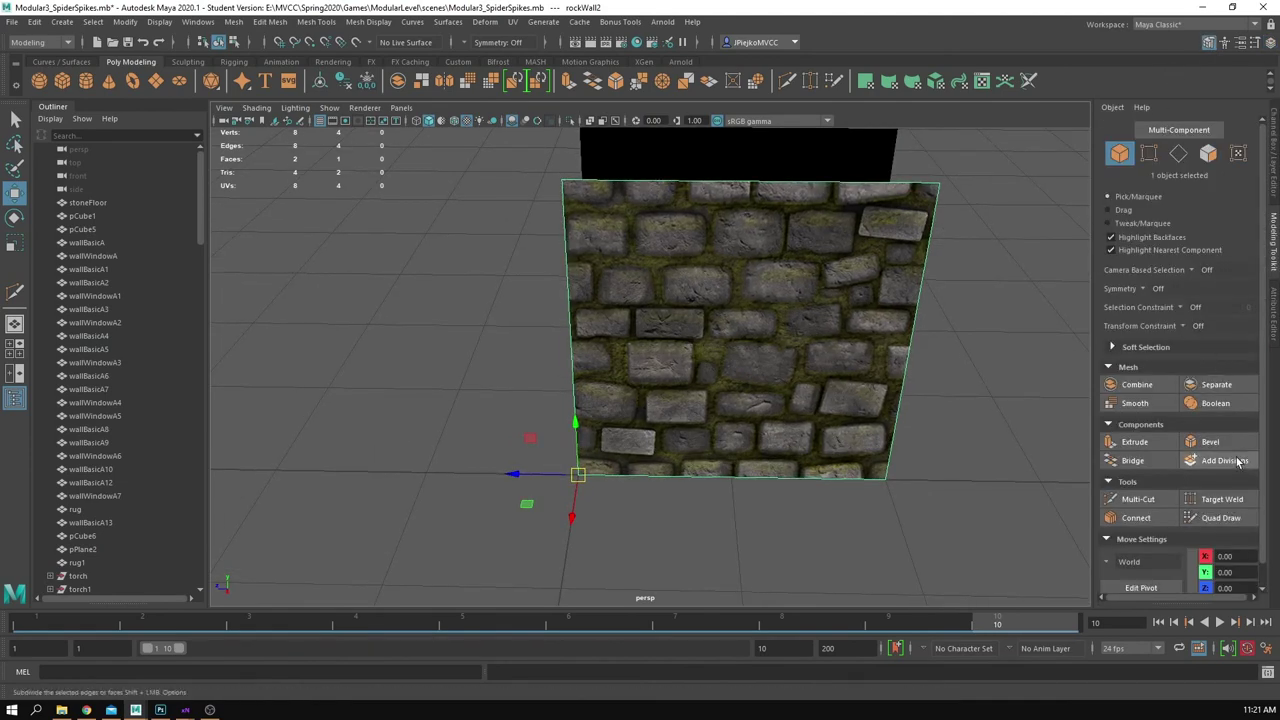
{"action": "left_click", "coordinate": [1123, 497]}
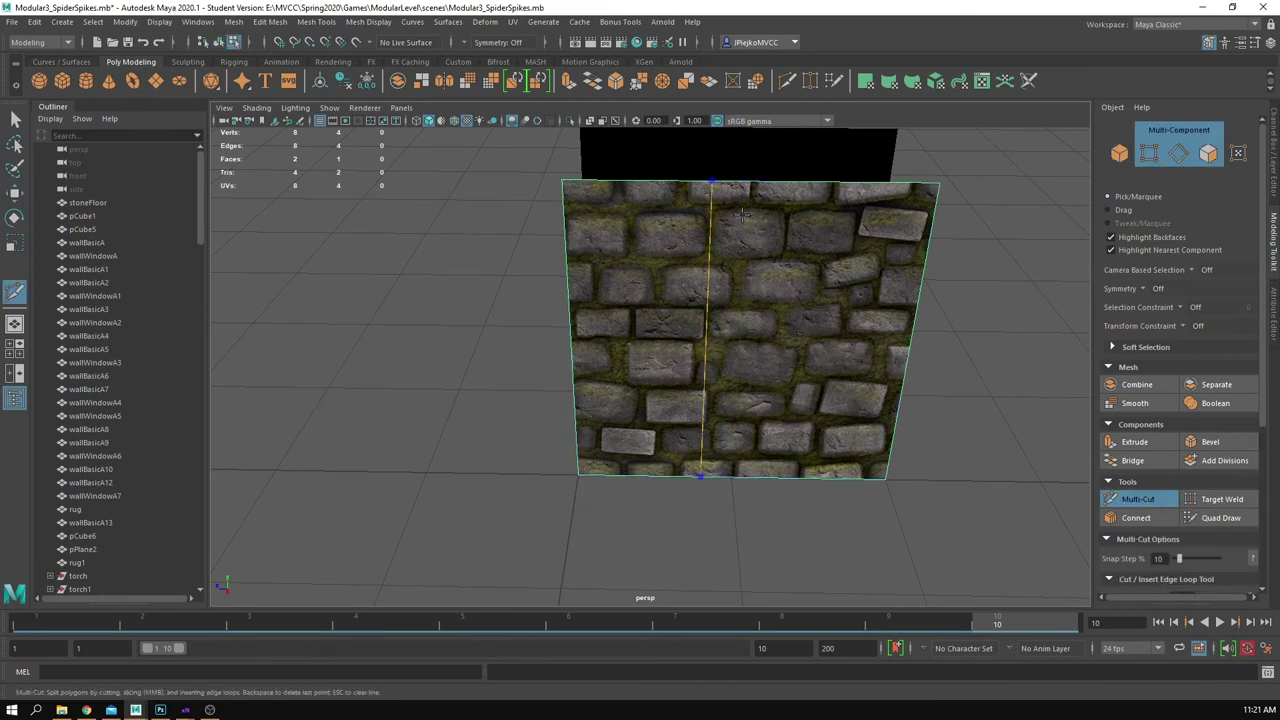
{"action": "key", "text": "w"}
{"action": "right_click_drag", "start_coordinate": [779, 366], "coordinate": [774, 291]}
{"action": "left_click", "coordinate": [749, 283]}
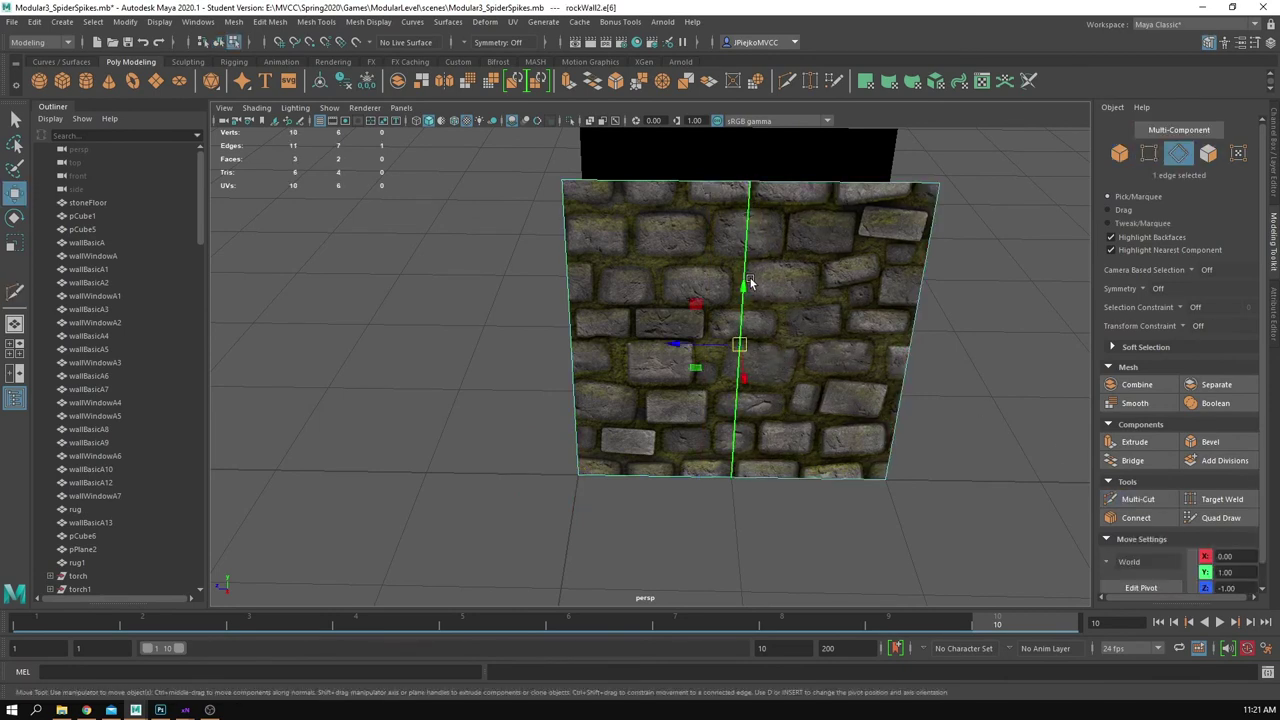
Step: Set the Insert Edge Loop tool to multiple edge loops, with two loops
{"action": "left_click", "coordinate": [370, 22]}
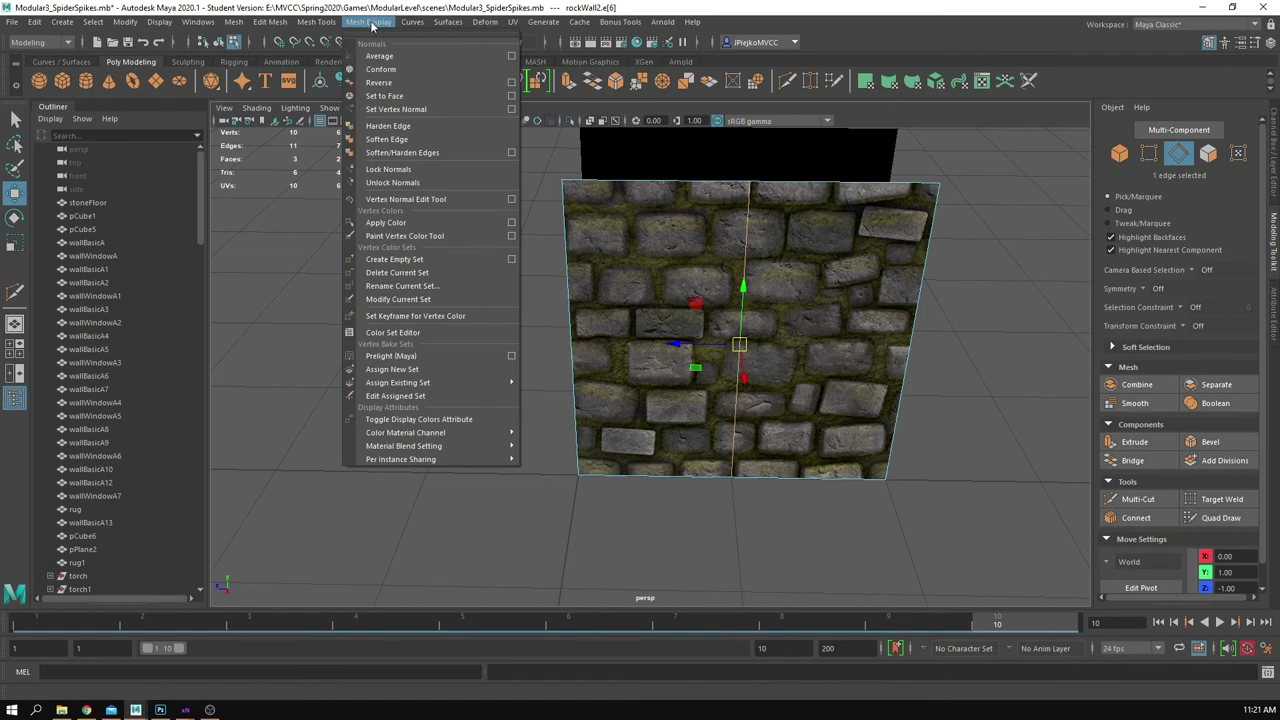
{"action": "mouse_move", "coordinate": [265, 25]}
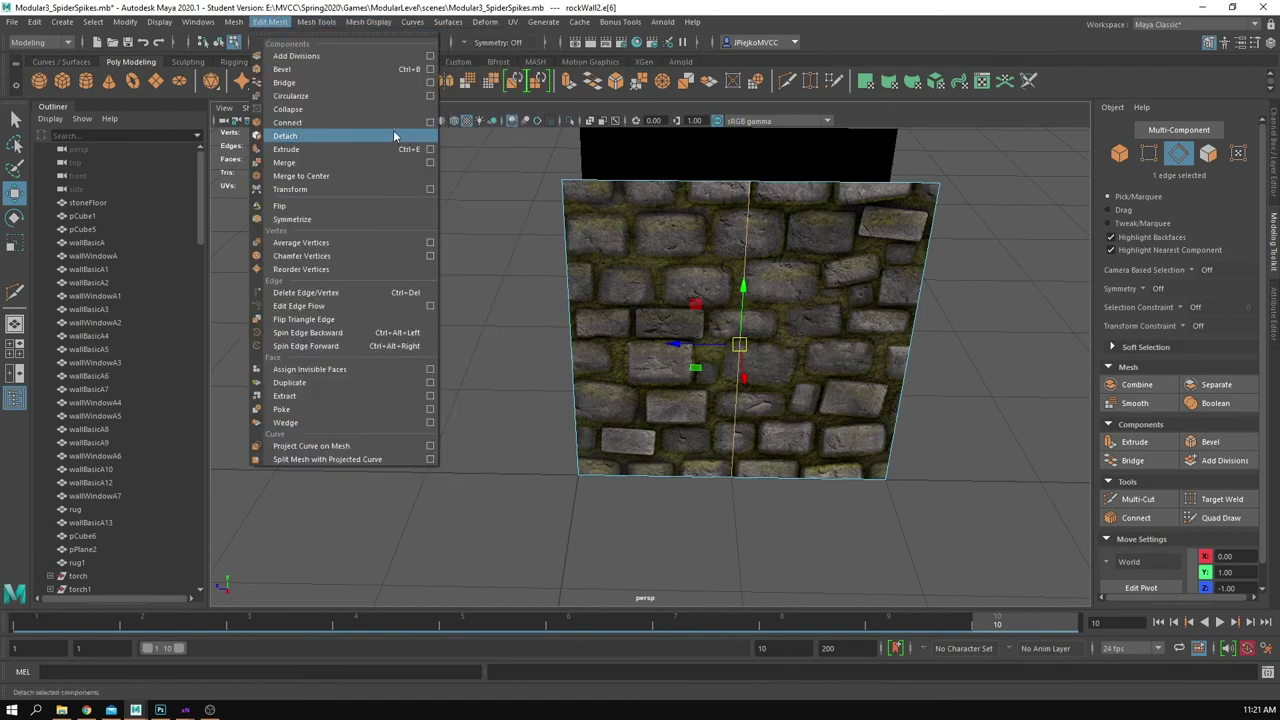
{"action": "mouse_move", "coordinate": [322, 24]}
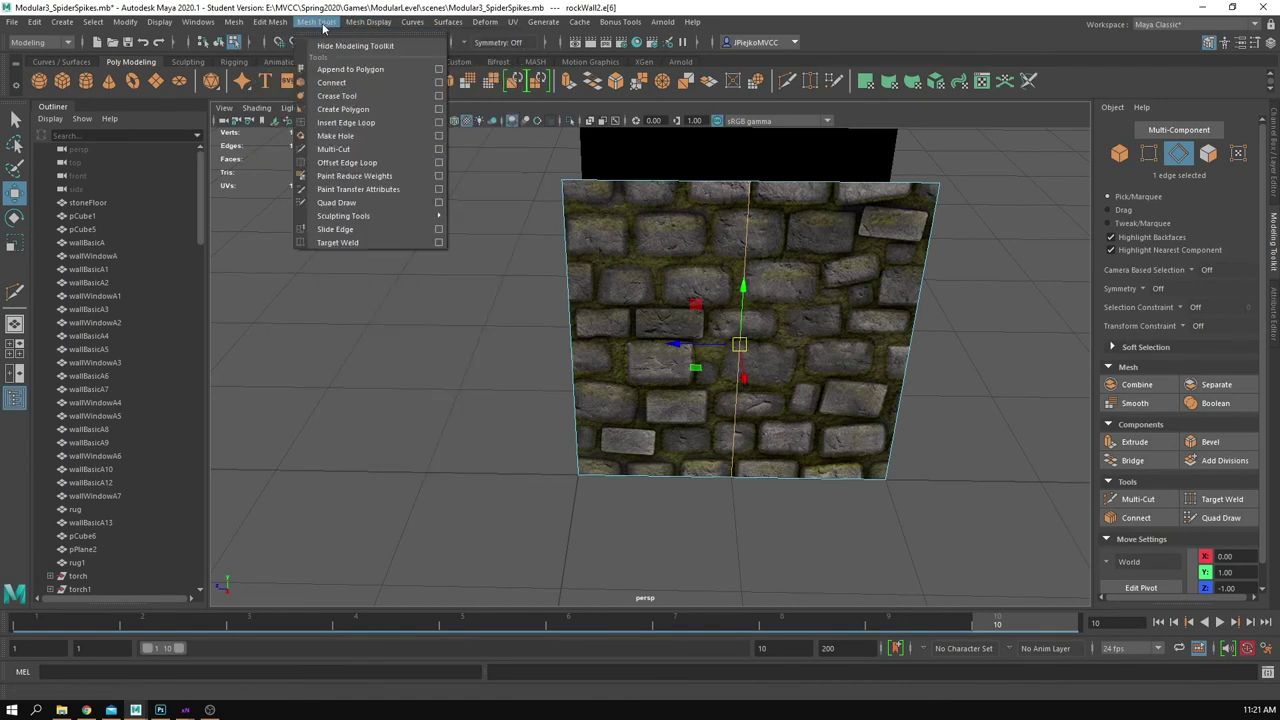
{"action": "left_click", "coordinate": [437, 123]}
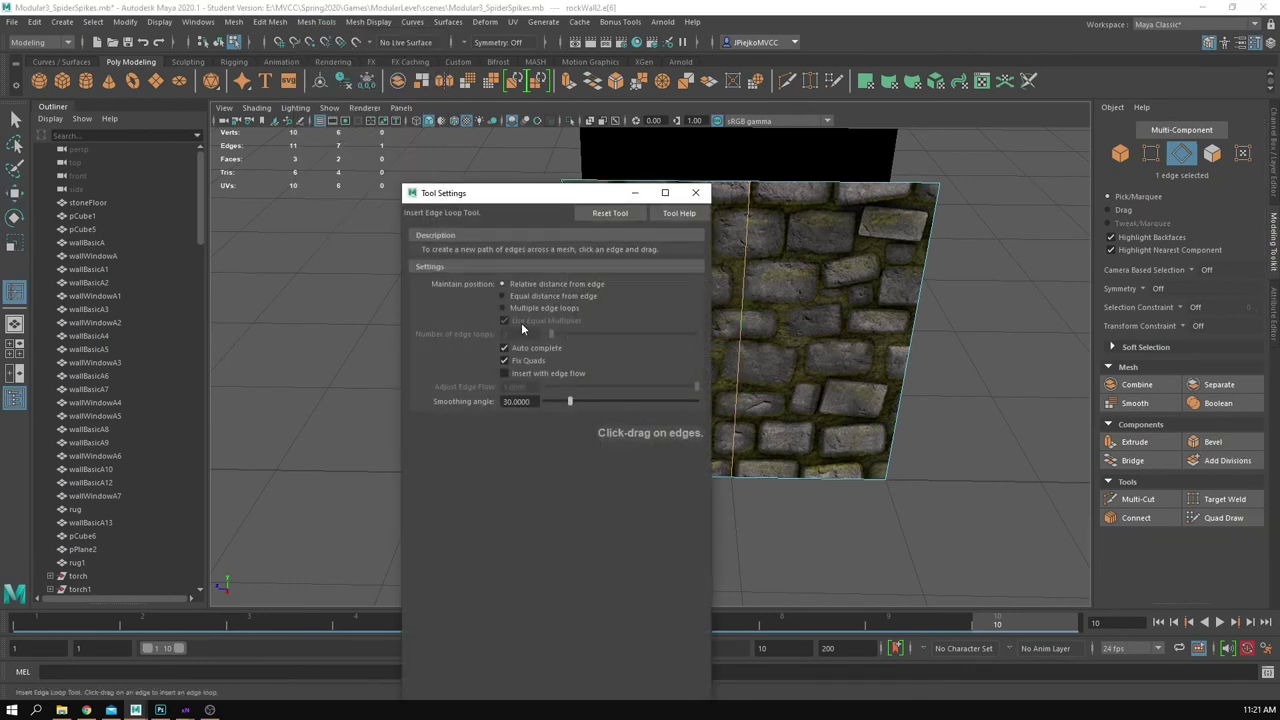
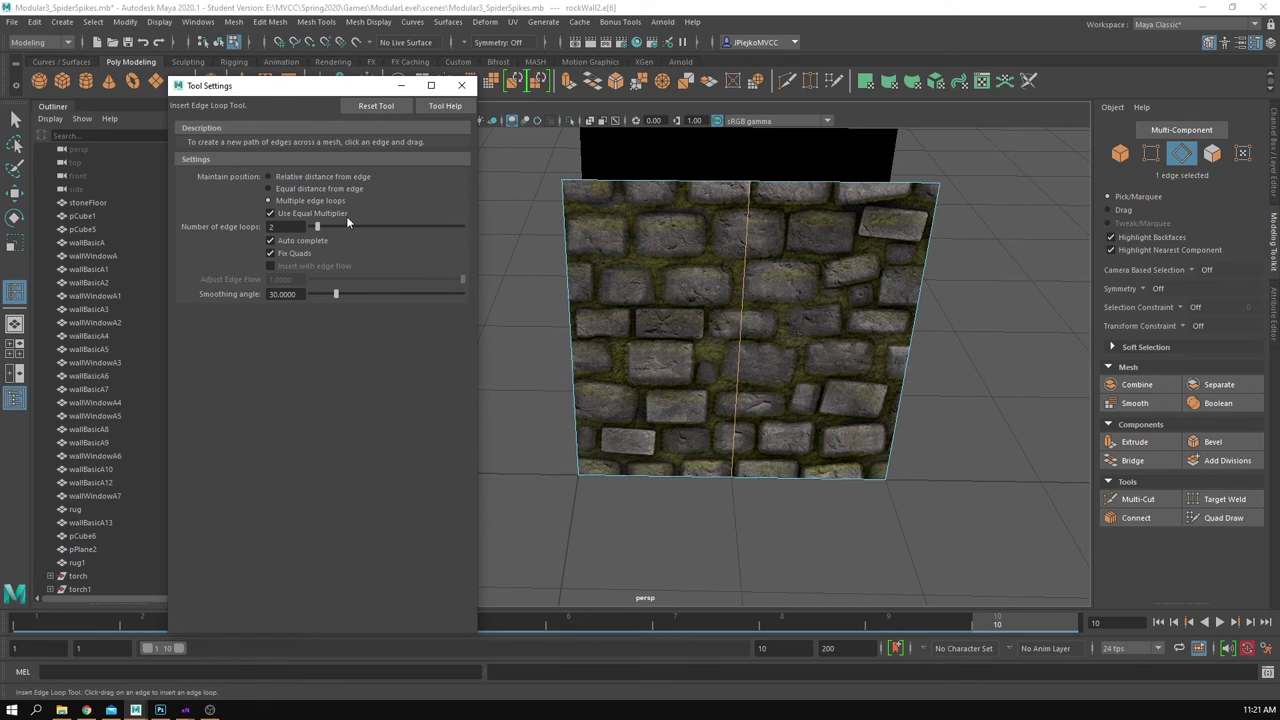
{"action": "left_click", "coordinate": [306, 198]}
Step: Undo the centre cut and insert two evenly spaced vertical edge loops across the front rock wall plane
{"action": "left_click", "coordinate": [797, 192]}
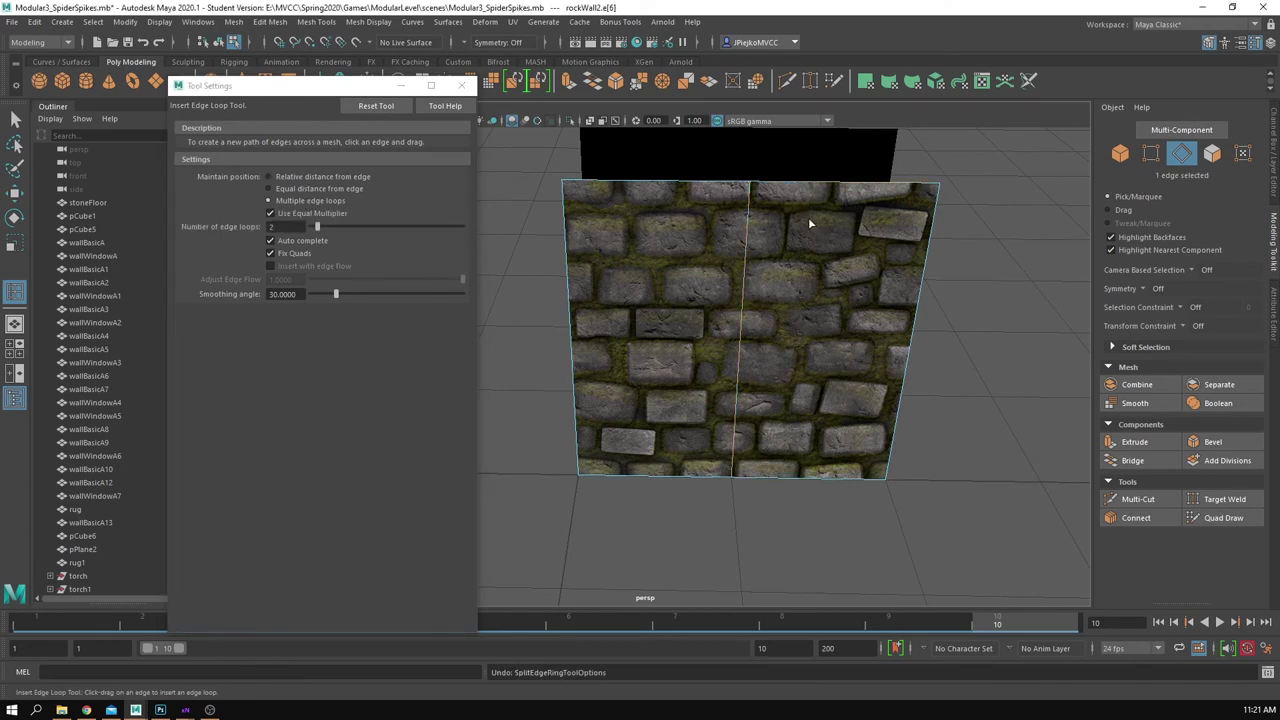
{"action": "key", "text": "ctrl+z"}
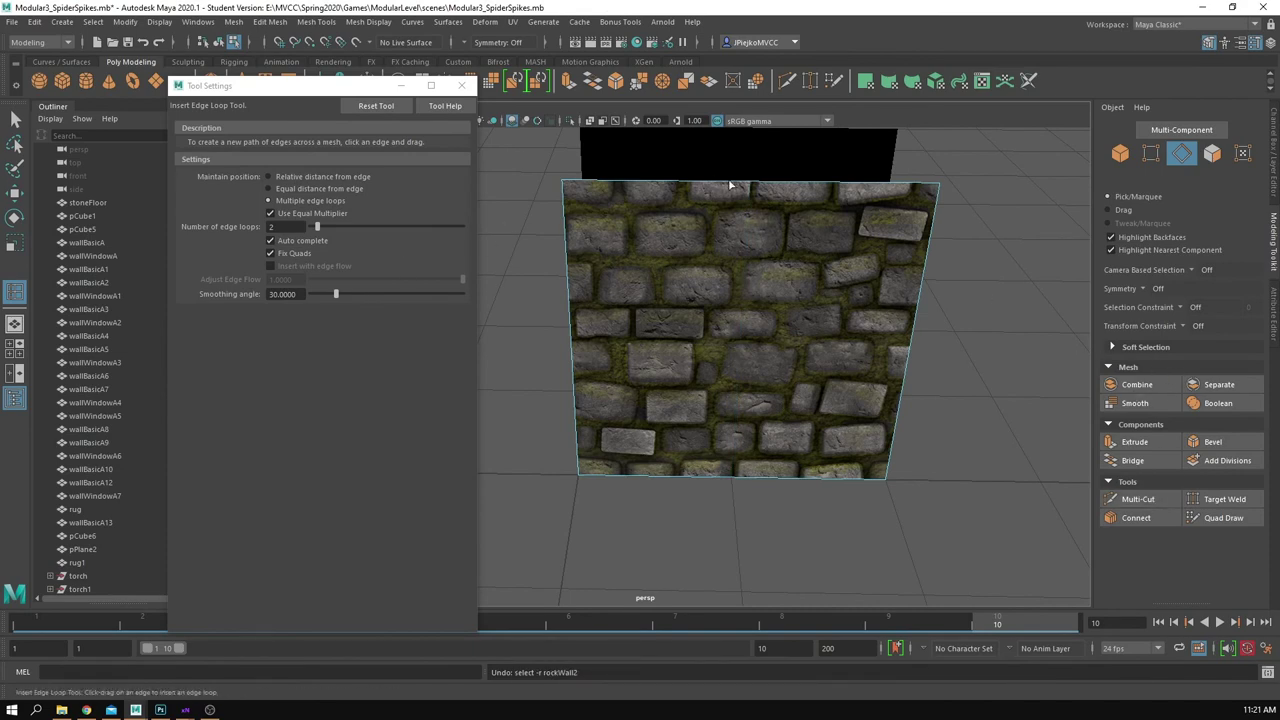
{"action": "left_click", "coordinate": [764, 187]}
{"action": "key", "text": "w"}
{"action": "mouse_move", "coordinate": [758, 238]}
{"action": "left_mouse_down", "text": "alt"}
{"action": "mouse_move", "coordinate": [689, 317]}
{"action": "mouse_move", "coordinate": [750, 225]}
{"action": "left_mouse_up", "text": "alt"}
{"action": "right_click_drag", "start_coordinate": [755, 215], "coordinate": [826, 118]}
{"action": "left_click", "coordinate": [461, 86]}
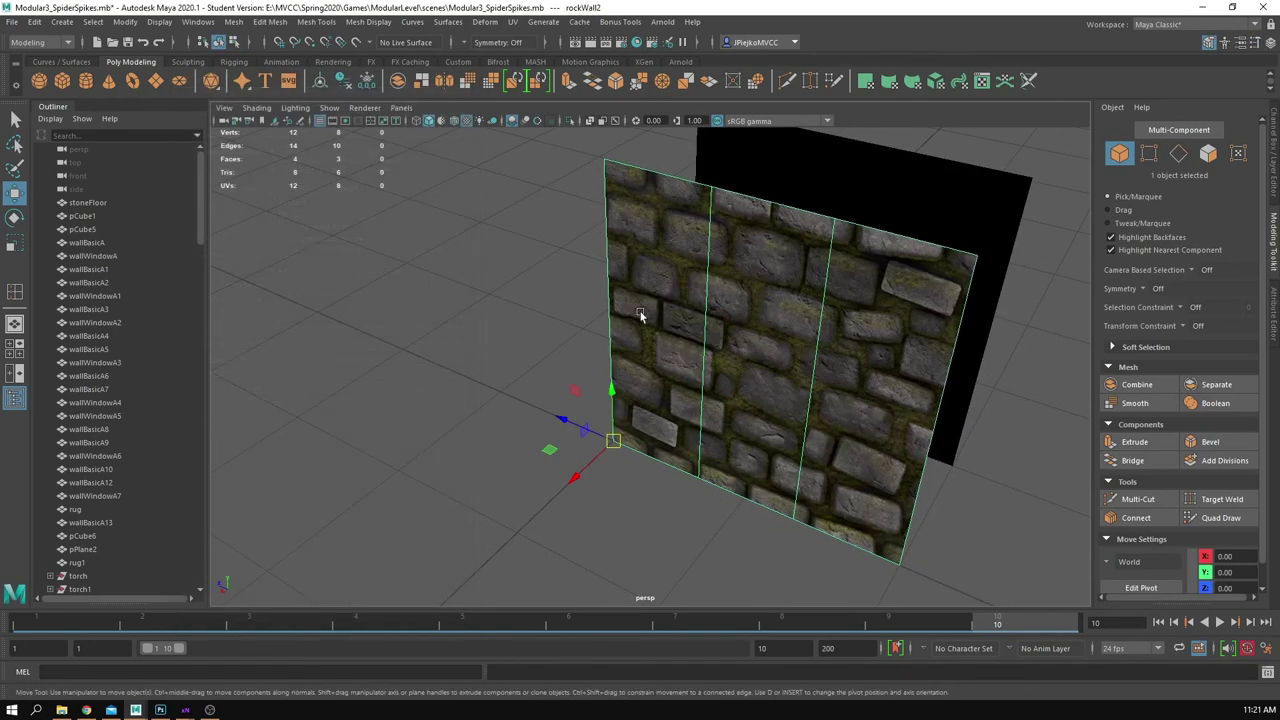
Step: Move the divided rock wall plane 1 unit along Z so its middle section centres on the grid origin
{"action": "left_click_drag", "start_coordinate": [641, 315], "coordinate": [691, 268], "text": "alt"}
{"action": "middle_click_drag", "start_coordinate": [659, 342], "coordinate": [684, 367], "text": "alt"}
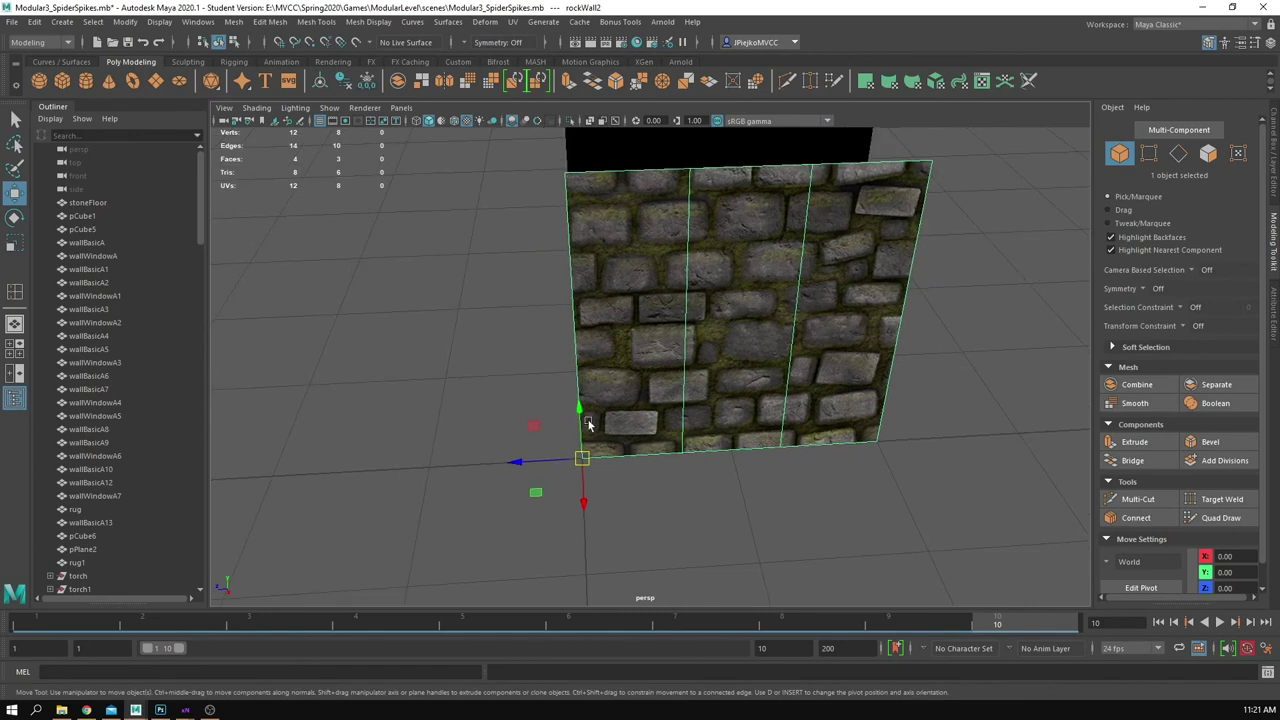
{"action": "left_click_drag", "start_coordinate": [516, 466], "coordinate": [760, 390], "text": "alt"}
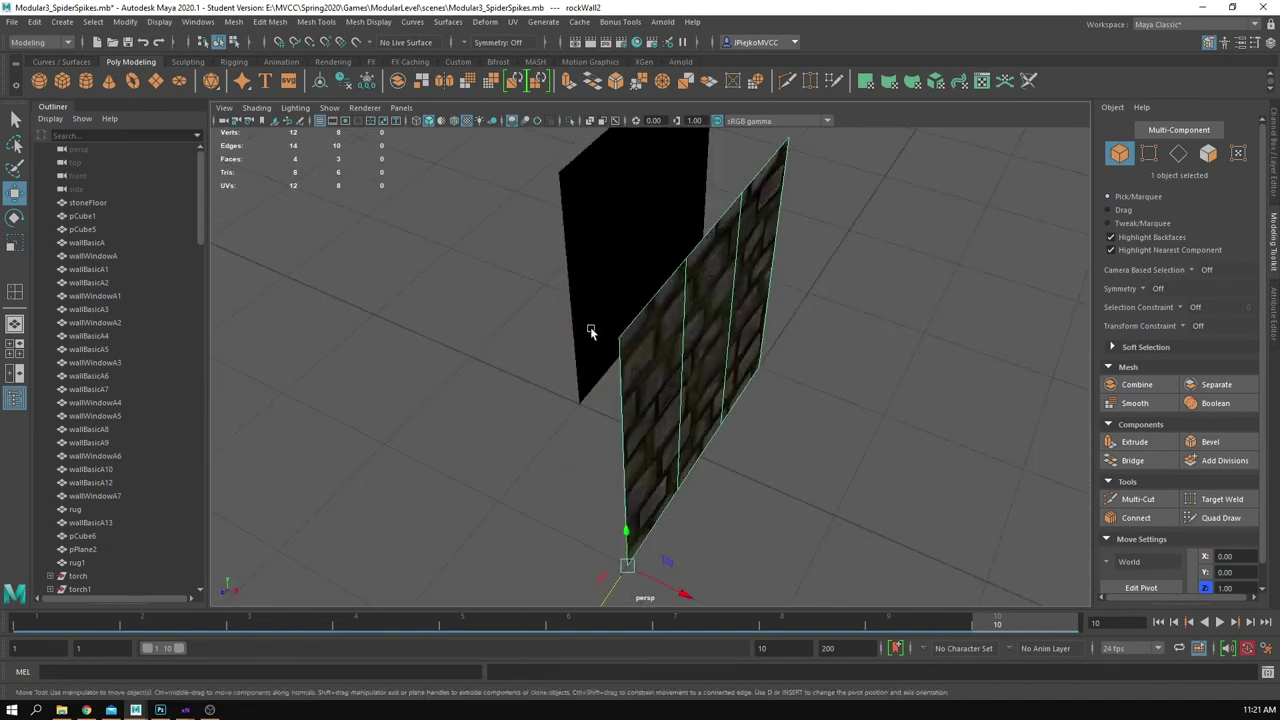
Step: Move the rock wall's middle face outward along X to 1.00, angling both side faces back
{"action": "left_click_drag", "start_coordinate": [590, 330], "coordinate": [672, 374], "text": "alt"}
{"action": "right_click_drag", "start_coordinate": [680, 376], "coordinate": [704, 447]}
{"action": "left_click", "coordinate": [694, 385]}
{"action": "left_click_drag", "start_coordinate": [694, 385], "coordinate": [724, 396], "text": "alt"}
{"action": "left_click_drag", "start_coordinate": [711, 336], "coordinate": [778, 427]}
{"action": "left_click_drag", "start_coordinate": [801, 474], "coordinate": [677, 447], "text": "alt"}
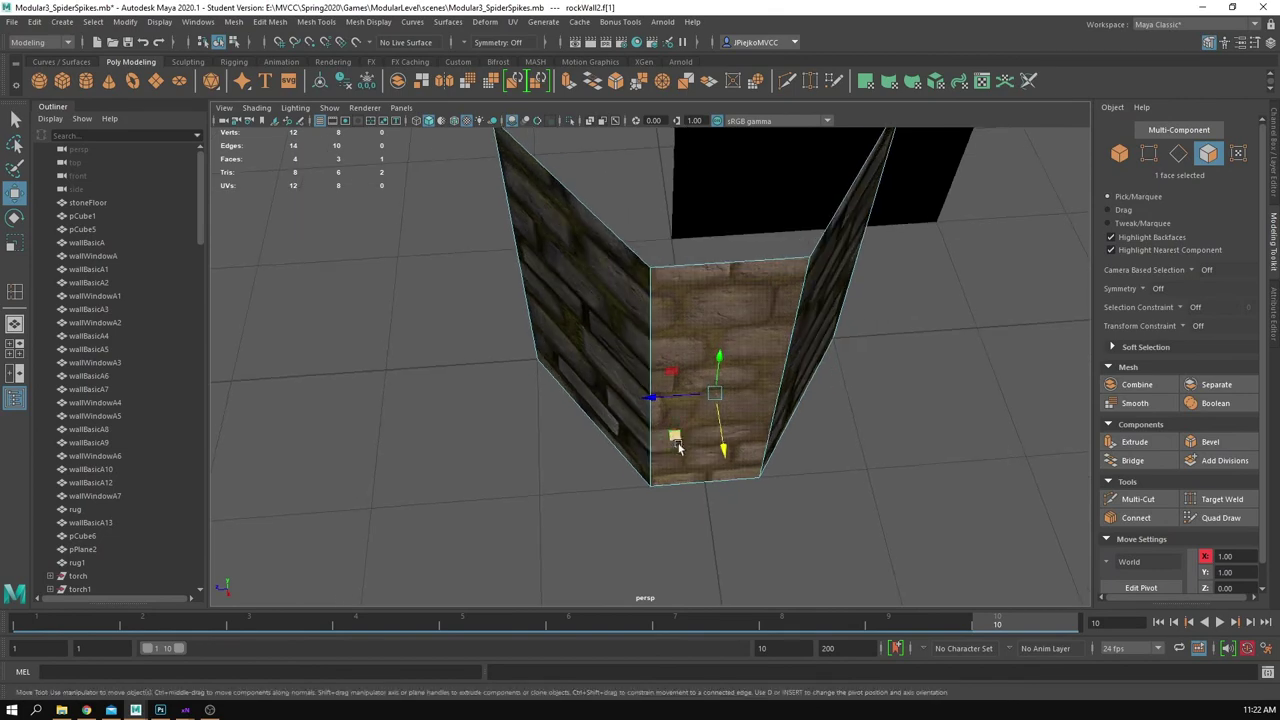
{"action": "right_click_drag", "start_coordinate": [708, 452], "coordinate": [580, 433]}
{"action": "mouse_move", "coordinate": [691, 342]}
{"action": "right_mouse_down"}
{"action": "mouse_move", "coordinate": [676, 382]}
{"action": "mouse_move", "coordinate": [692, 367]}
{"action": "right_mouse_up"}
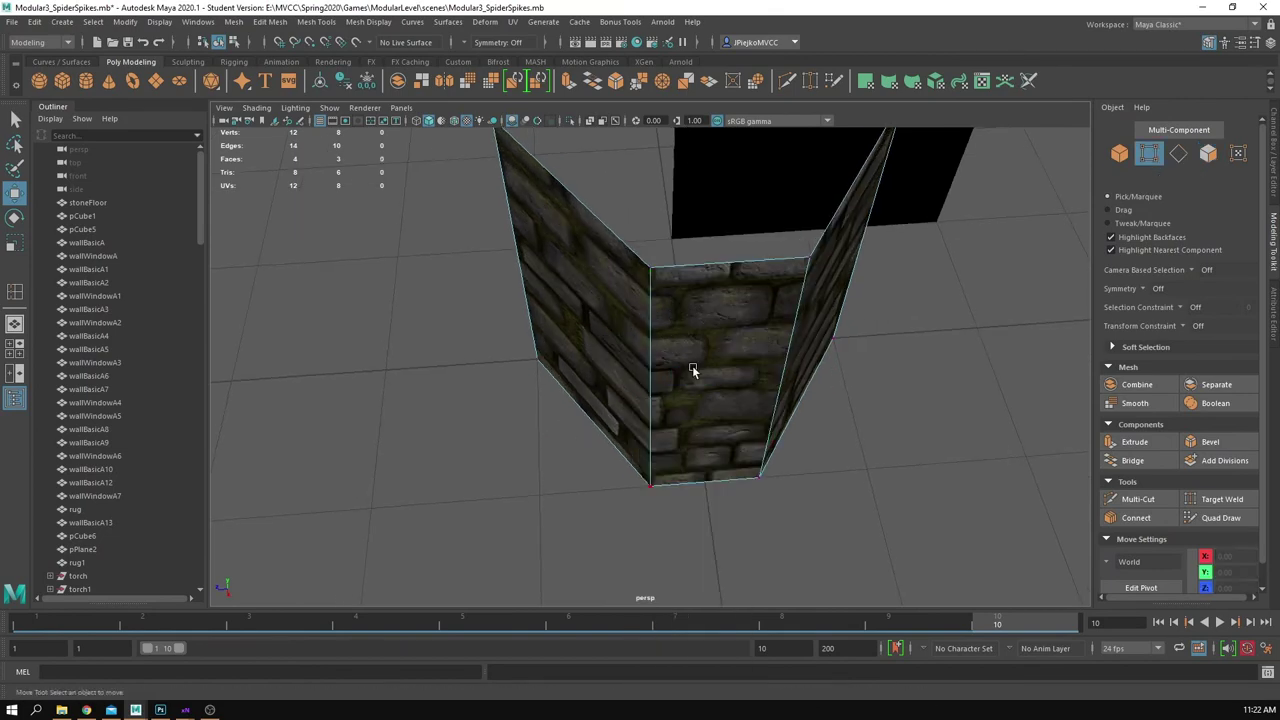
{"action": "left_click", "coordinate": [692, 367]}
{"action": "left_click_drag", "start_coordinate": [692, 367], "coordinate": [656, 492], "text": "alt"}
{"action": "key", "text": "ctrl+z"}
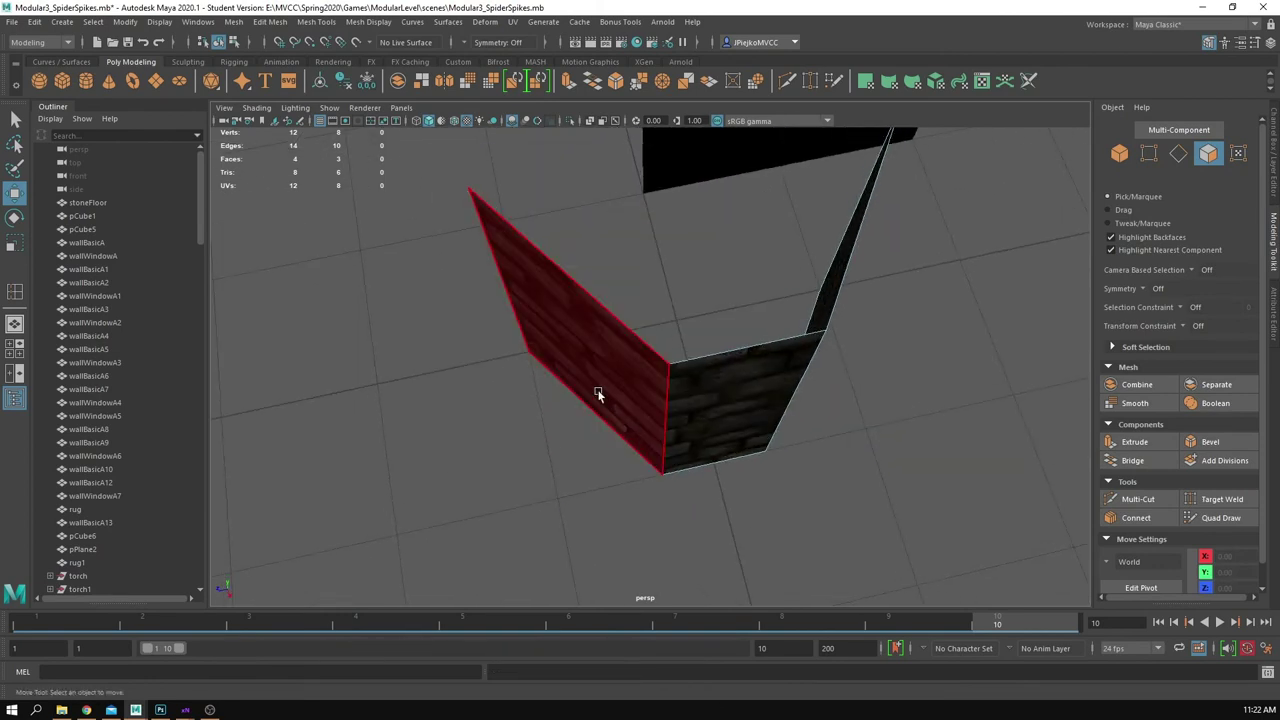
Step: Try to straighten one angled side face by moving its outer end vertices inward along Z
{"action": "right_click_drag", "start_coordinate": [597, 390], "coordinate": [530, 378]}
{"action": "left_click_drag", "start_coordinate": [511, 288], "coordinate": [612, 560], "text": "alt"}
{"action": "left_click_drag", "start_coordinate": [440, 329], "coordinate": [592, 492]}
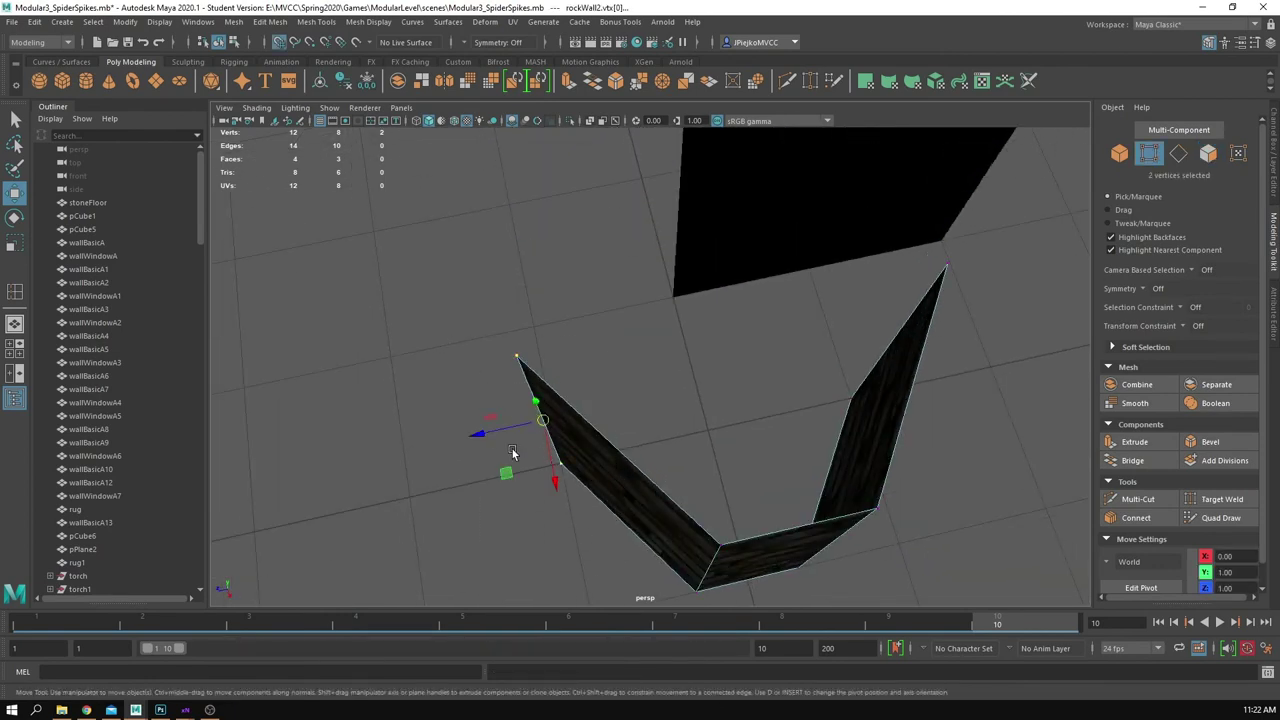
{"action": "left_click_drag", "start_coordinate": [484, 433], "coordinate": [669, 381]}
{"action": "key", "text": "x"}
{"action": "key", "text": "ctrl+z"}
{"action": "key", "text": "b"}
{"action": "left_click_drag", "start_coordinate": [588, 331], "coordinate": [684, 412]}
{"action": "key", "text": "ctrl+z"}
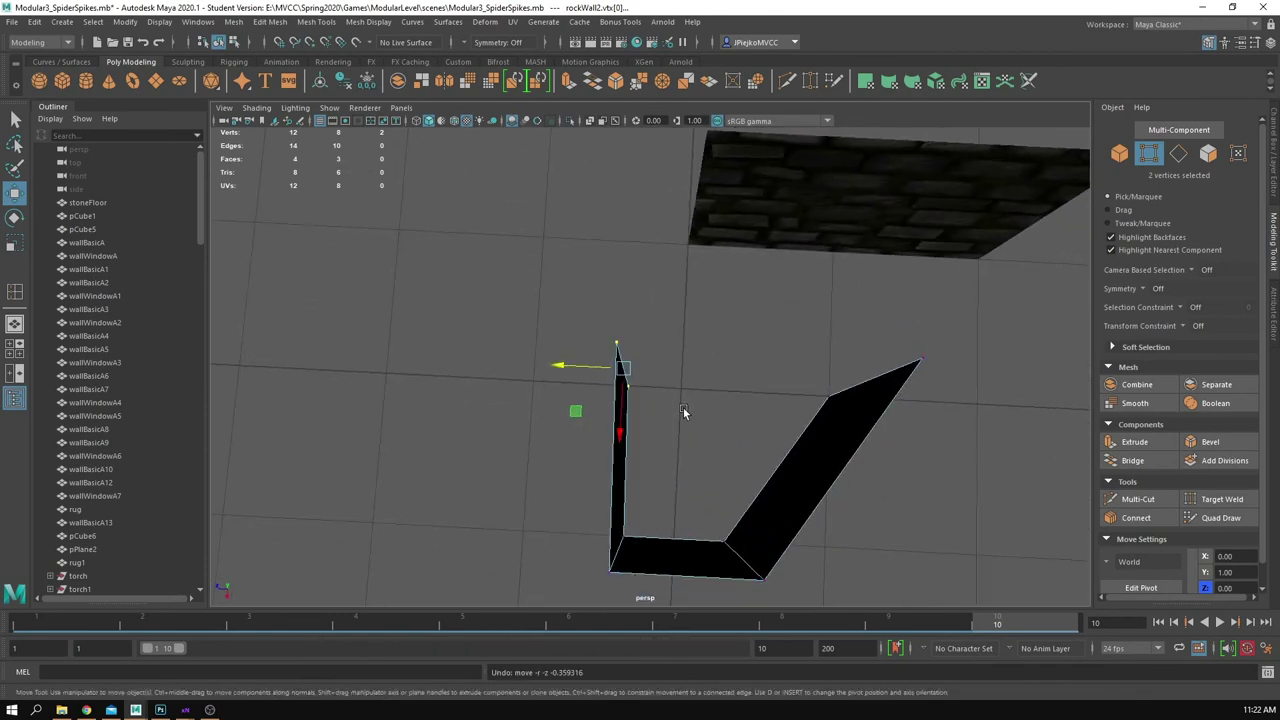
Step: In the top orthographic view, move one side's end vertices along Z level with the middle face's corner
{"action": "left_click", "coordinate": [401, 107]}
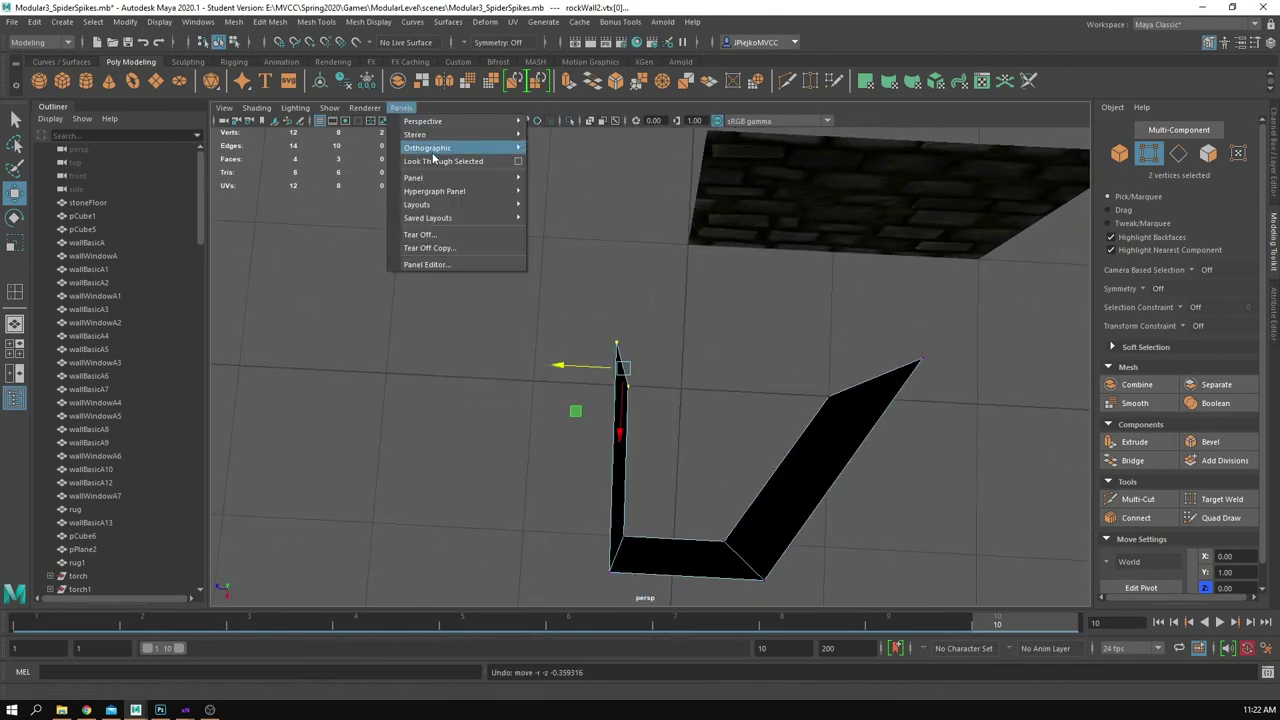
{"action": "mouse_move", "coordinate": [470, 148]}
{"action": "left_click", "coordinate": [552, 176]}
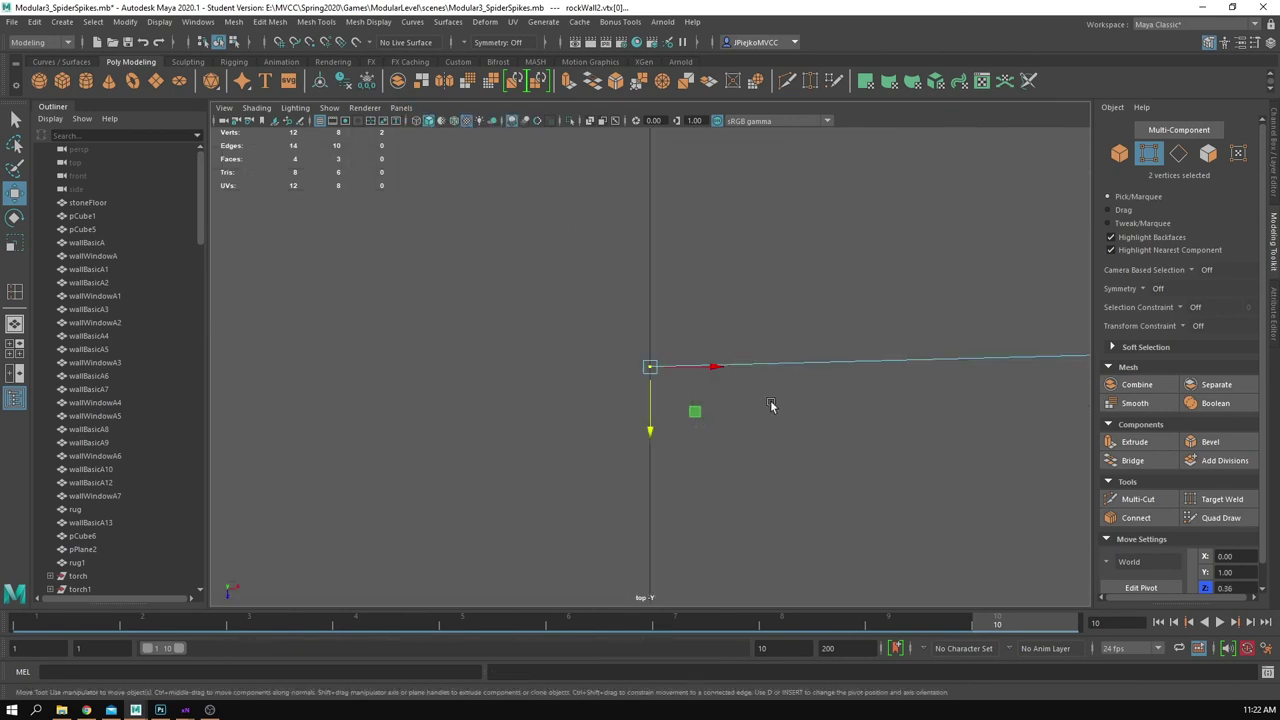
{"action": "key", "text": "a"}
{"action": "right_click_drag", "start_coordinate": [771, 403], "coordinate": [838, 443], "text": "alt"}
{"action": "left_click", "coordinate": [584, 466]}
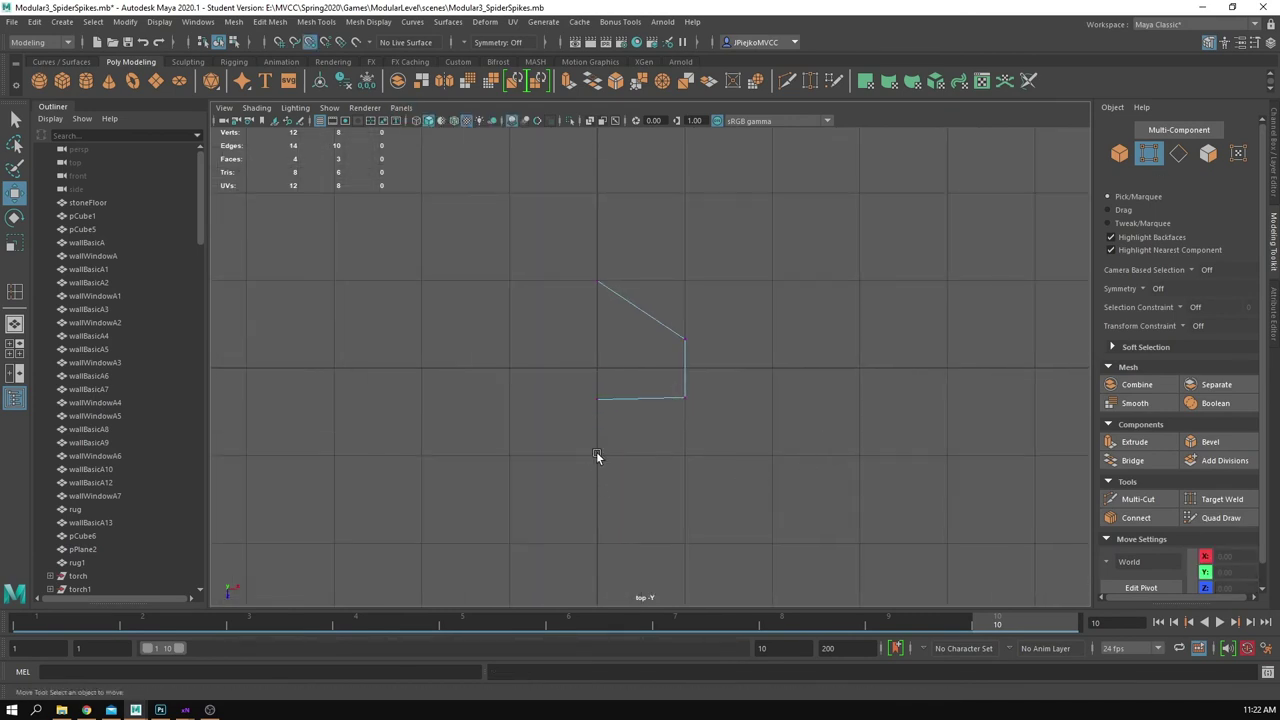
{"action": "key", "text": "ctrl+z"}
{"action": "left_click_drag", "start_coordinate": [599, 456], "coordinate": [597, 408]}
Step: Align the opposite side's end vertices to Z -0.33, squaring the folded wall, and return to the perspective view
{"action": "scroll", "coordinate": [520, 258], "scroll_direction": "up", "scroll_amount": 2}
{"action": "key", "text": "v"}
{"action": "left_click_drag", "start_coordinate": [512, 242], "coordinate": [590, 359]}
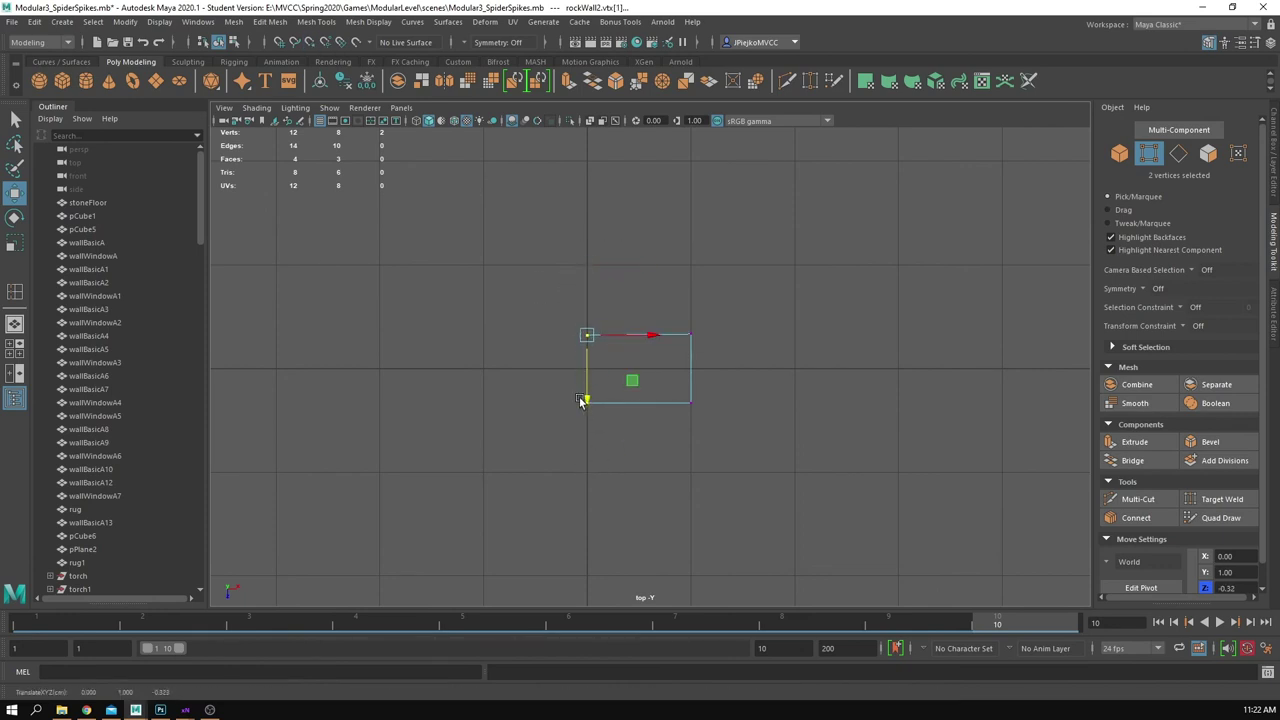
{"action": "key", "text": "ctrl+z"}
{"action": "right_click_drag", "start_coordinate": [700, 378], "coordinate": [754, 377], "text": "alt"}
{"action": "left_click_drag", "start_coordinate": [489, 347], "coordinate": [490, 345]}
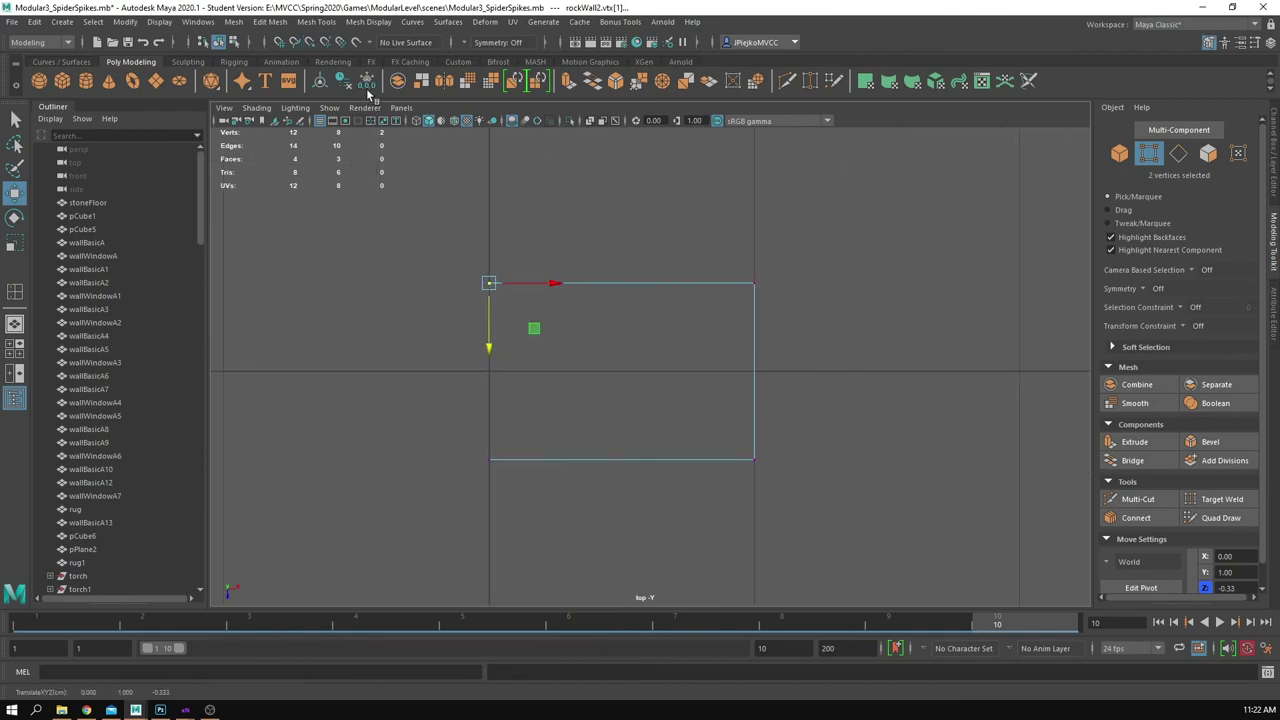
{"action": "left_click", "coordinate": [400, 107]}
{"action": "left_click", "coordinate": [550, 123]}
{"action": "left_click_drag", "start_coordinate": [575, 460], "coordinate": [686, 382], "text": "alt"}
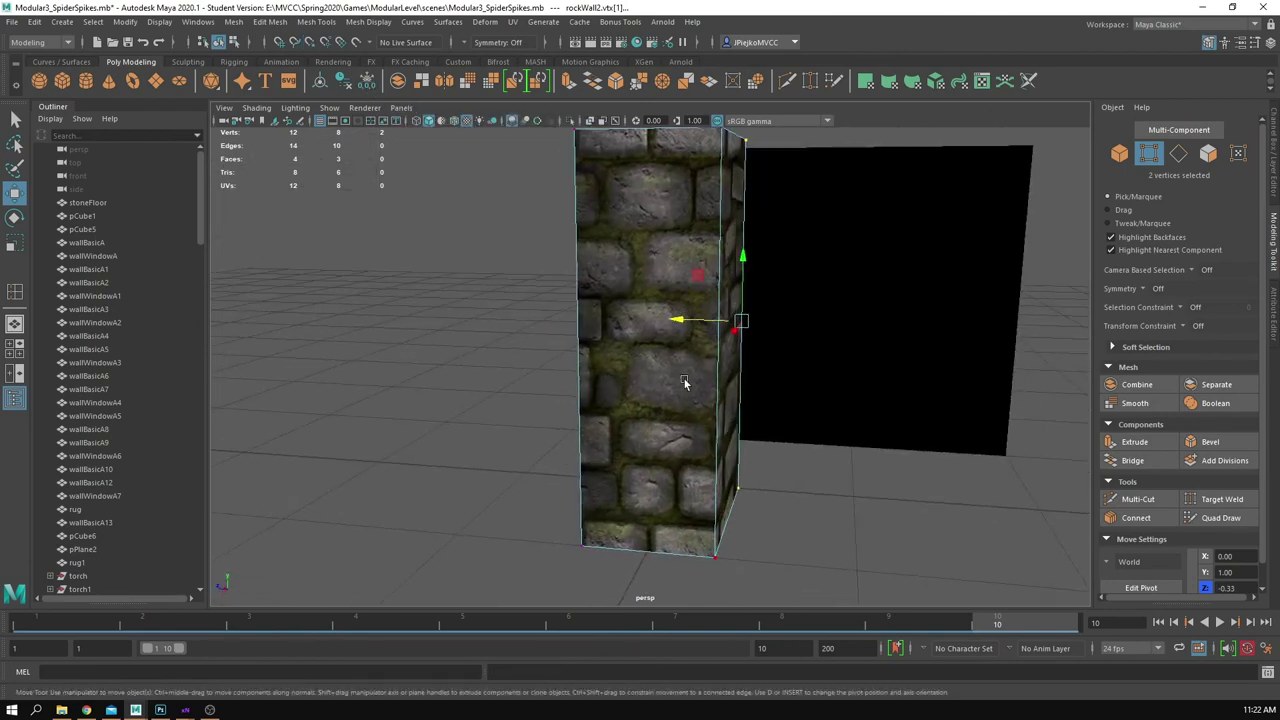
Step: Select all edges of the squared, folded rock wall and harden them
{"action": "key", "text": "F8"}
{"action": "left_click_drag", "start_coordinate": [931, 461], "coordinate": [755, 486], "text": "alt"}
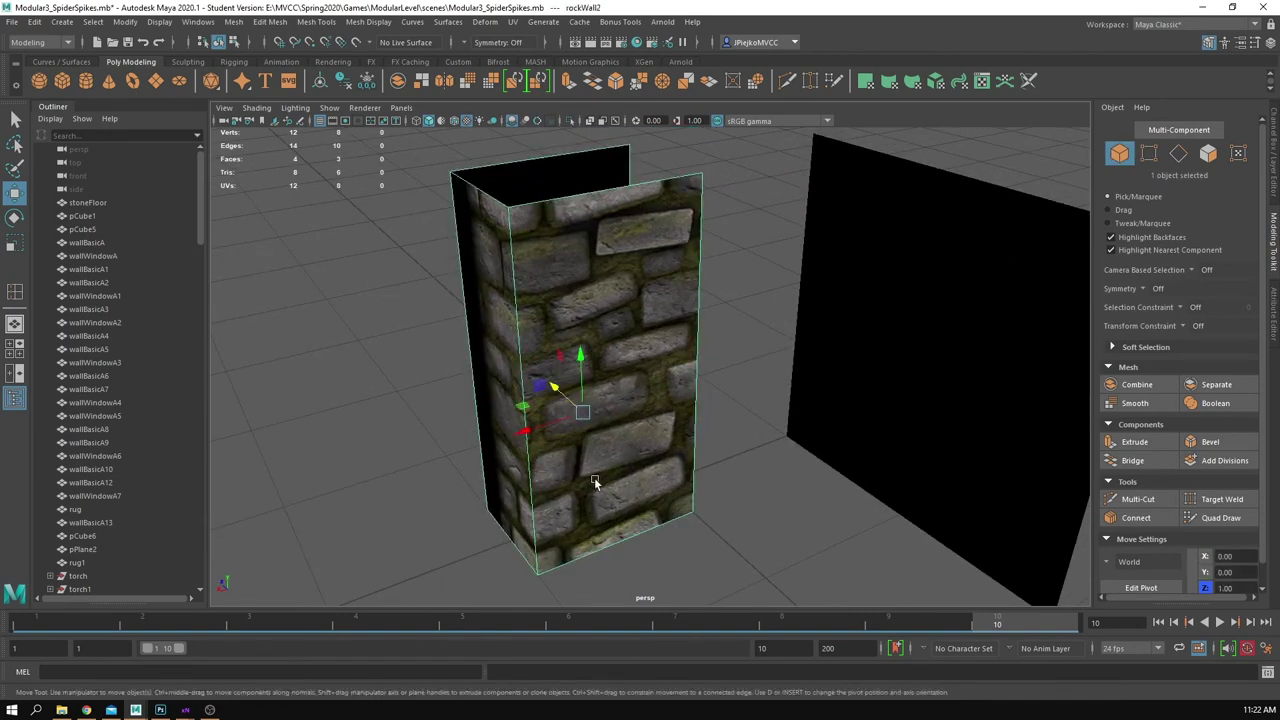
{"action": "left_click_drag", "start_coordinate": [595, 482], "coordinate": [803, 449], "text": "alt"}
{"action": "left_click", "coordinate": [861, 485]}
{"action": "left_click_drag", "start_coordinate": [861, 485], "coordinate": [680, 420], "text": "alt"}
{"action": "right_click_drag", "start_coordinate": [654, 290], "coordinate": [651, 240]}
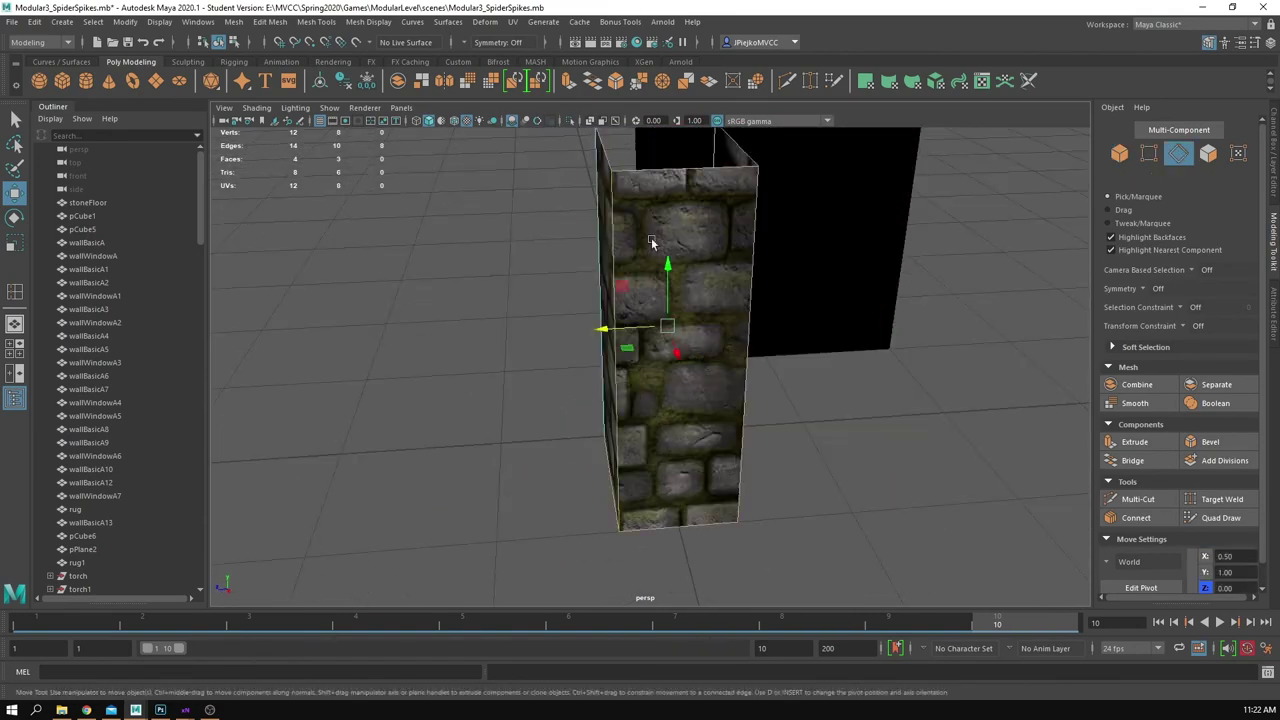
{"action": "left_click_drag", "start_coordinate": [651, 240], "coordinate": [535, 200], "text": "alt"}
{"action": "left_click", "coordinate": [368, 21]}
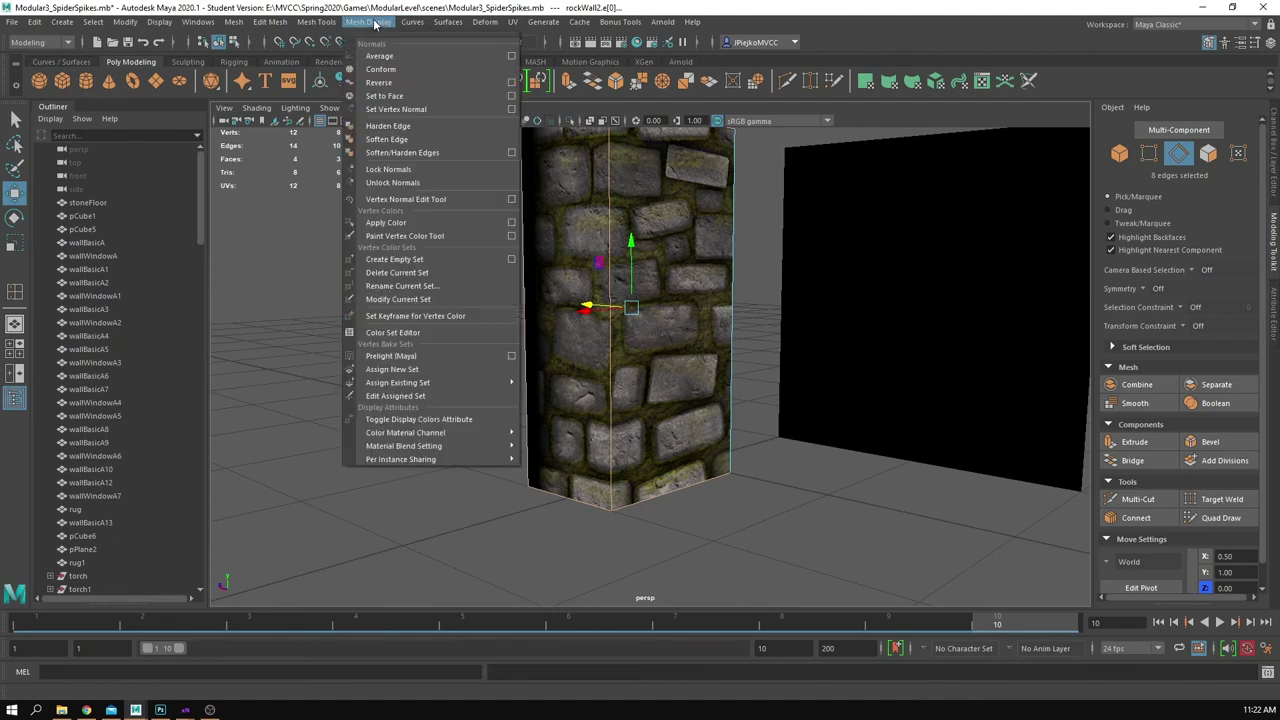
{"action": "left_click", "coordinate": [424, 124]}
Step: Try to rotate the folded wall piece about its existing pivot
{"action": "left_click_drag", "start_coordinate": [456, 256], "coordinate": [641, 383], "text": "alt"}
{"action": "left_click", "coordinate": [621, 404]}
{"action": "key", "text": "e"}
{"action": "key", "text": "ctrl+z"}
{"action": "key", "text": "ctrl+z"}
{"action": "key", "text": "w"}
{"action": "right_click_drag", "start_coordinate": [731, 409], "coordinate": [774, 330]}
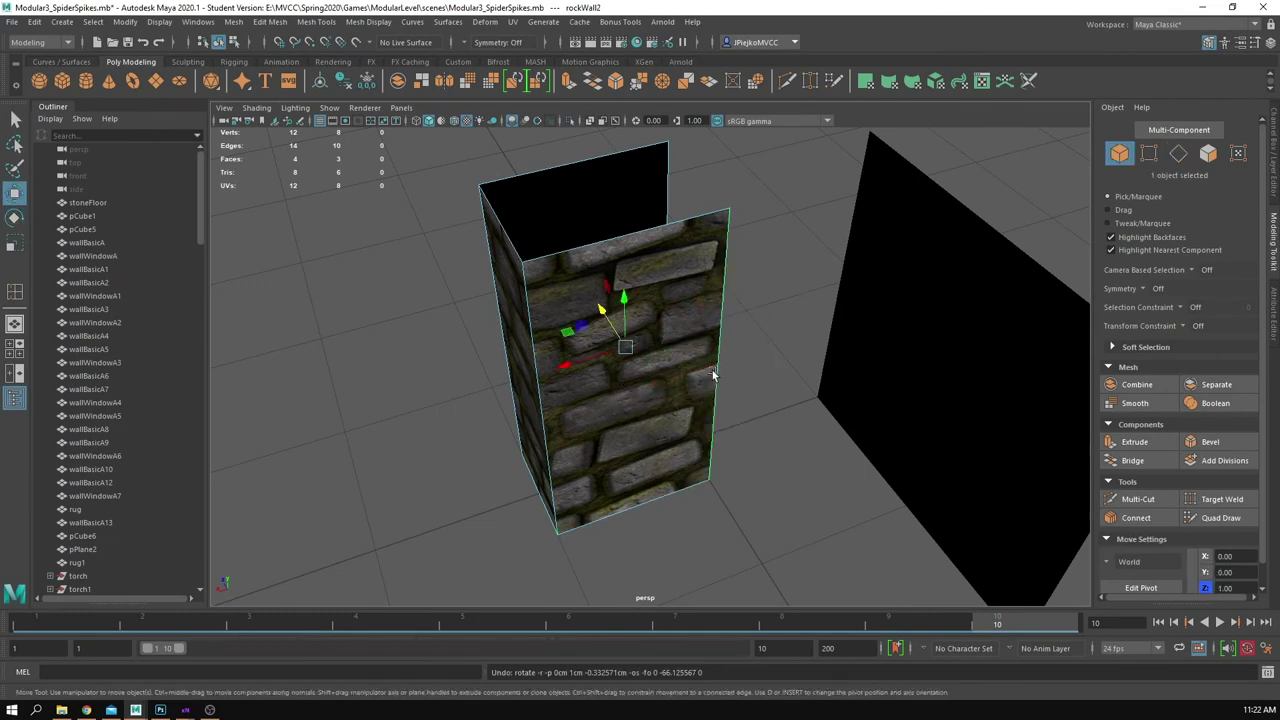
{"action": "key", "text": "e"}
{"action": "left_click_drag", "start_coordinate": [657, 373], "coordinate": [812, 392]}
{"action": "key", "text": "ctrl+z"}
Step: Move the folded wall's pivot to the centre of its open end at the grid origin
{"action": "key", "text": "d"}
{"action": "left_click_drag", "start_coordinate": [663, 496], "coordinate": [571, 528], "text": "alt"}
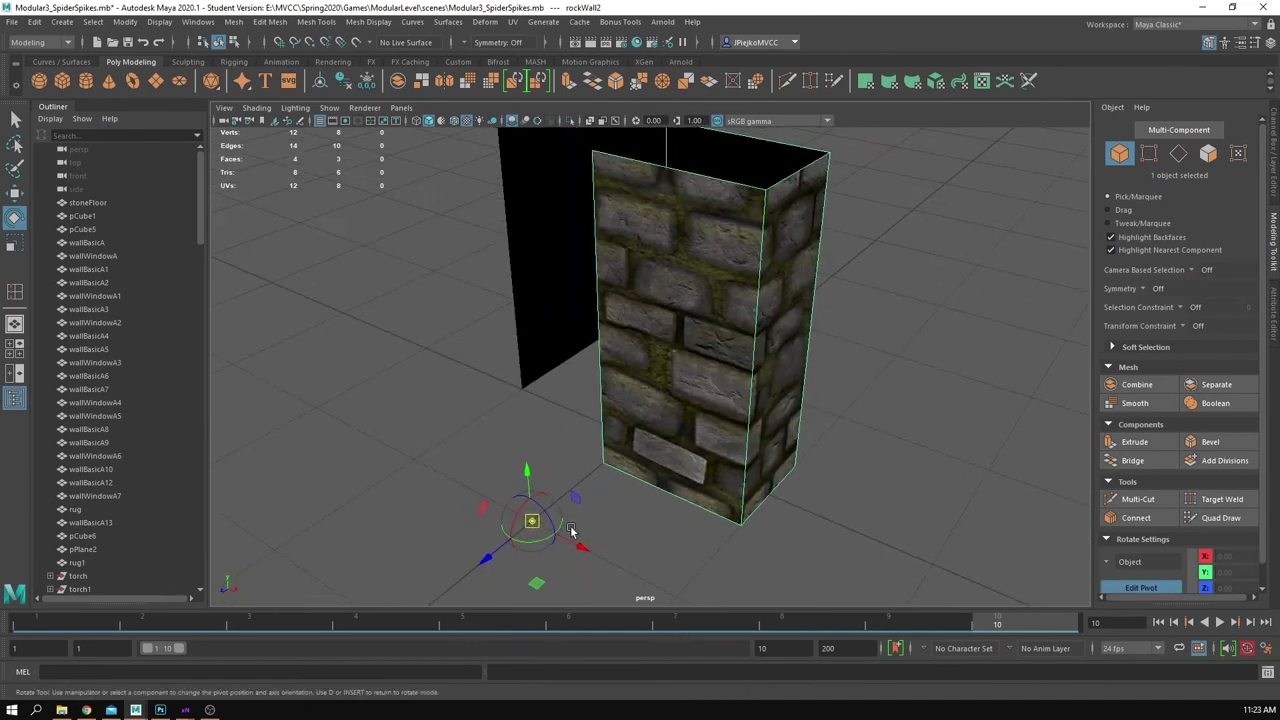
{"action": "left_click_drag", "start_coordinate": [748, 462], "coordinate": [689, 506], "text": "alt"}
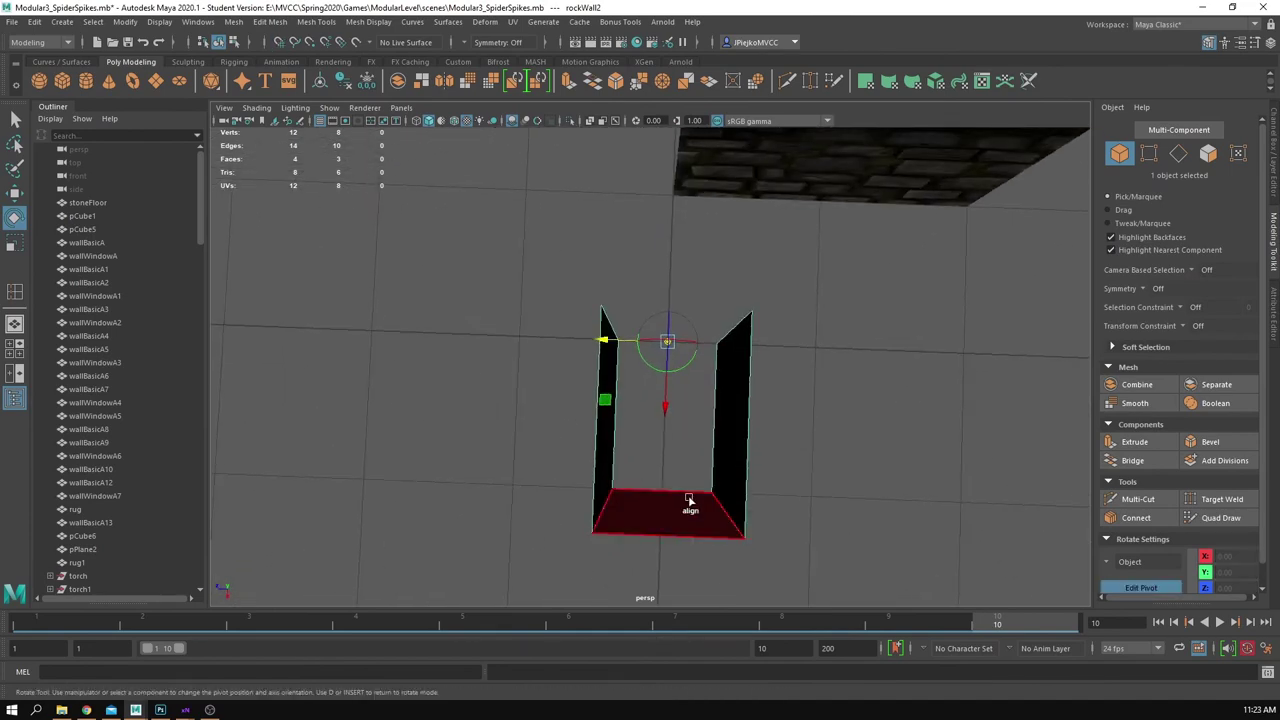
{"action": "key", "text": "d"}
Step: Rotate the folded wall piece around its new pivot and set its Rotate Y to -90
{"action": "left_click_drag", "start_coordinate": [686, 371], "coordinate": [628, 369]}
{"action": "key", "text": "ctrl+z"}
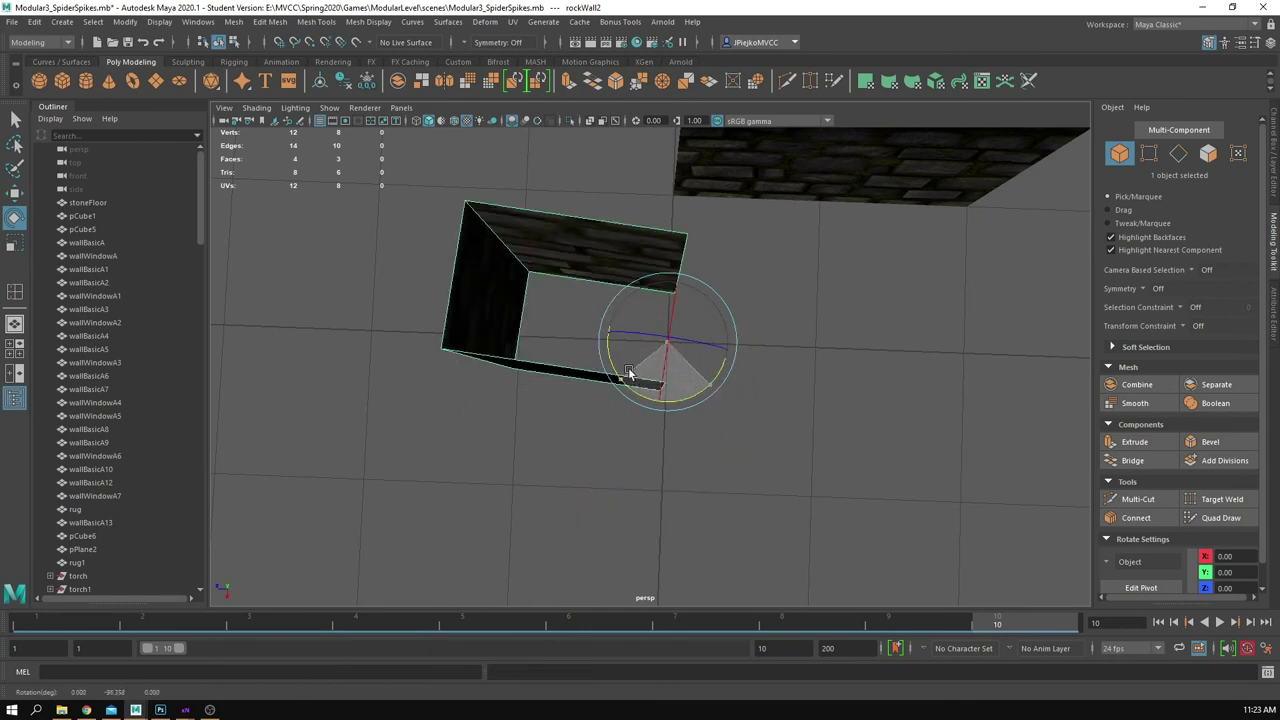
{"action": "left_click", "coordinate": [1273, 178]}
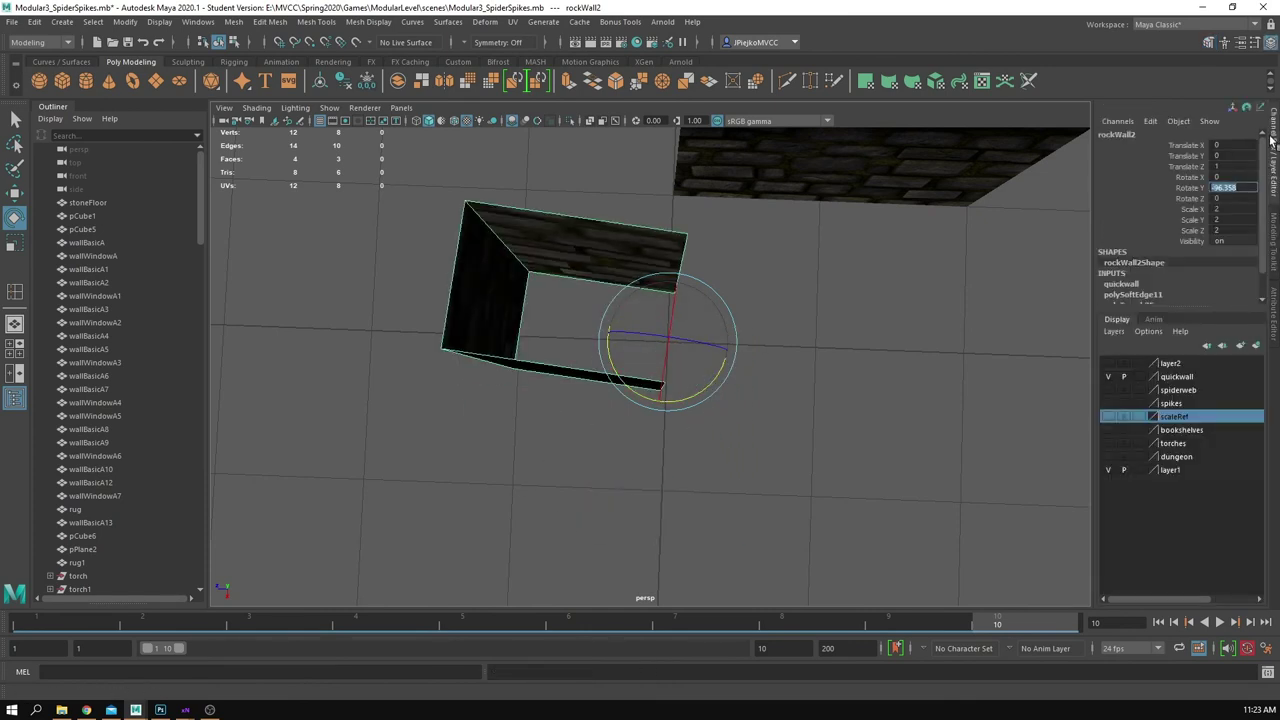
{"action": "key", "text": "Return"}
Step: Move the folded end piece with grid snapping to X -1, at the end of the neighbouring wall
{"action": "left_click_drag", "start_coordinate": [765, 385], "coordinate": [842, 350], "text": "alt"}
{"action": "key", "text": "w"}
{"action": "key", "text": "x"}
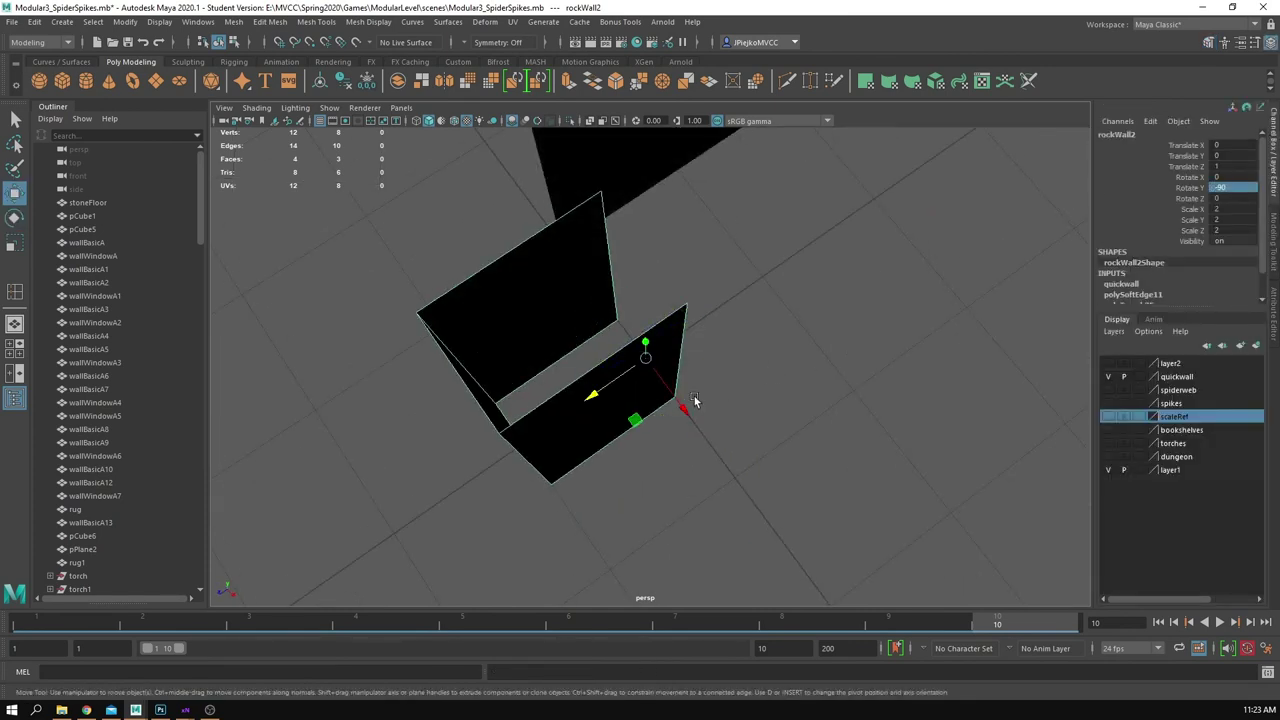
{"action": "left_click_drag", "start_coordinate": [685, 406], "coordinate": [552, 295]}
Step: Examine from several angles how the end piece's sides line up with the adjoining straight wall
{"action": "left_click_drag", "start_coordinate": [770, 465], "coordinate": [652, 446], "text": "alt"}
{"action": "left_click", "coordinate": [807, 509]}
{"action": "left_click", "coordinate": [634, 416]}
{"action": "left_click", "coordinate": [846, 404]}
{"action": "left_click_drag", "start_coordinate": [846, 404], "coordinate": [809, 426], "text": "alt"}
{"action": "left_click", "coordinate": [864, 425]}
{"action": "left_click_drag", "start_coordinate": [855, 498], "coordinate": [743, 459], "text": "alt"}
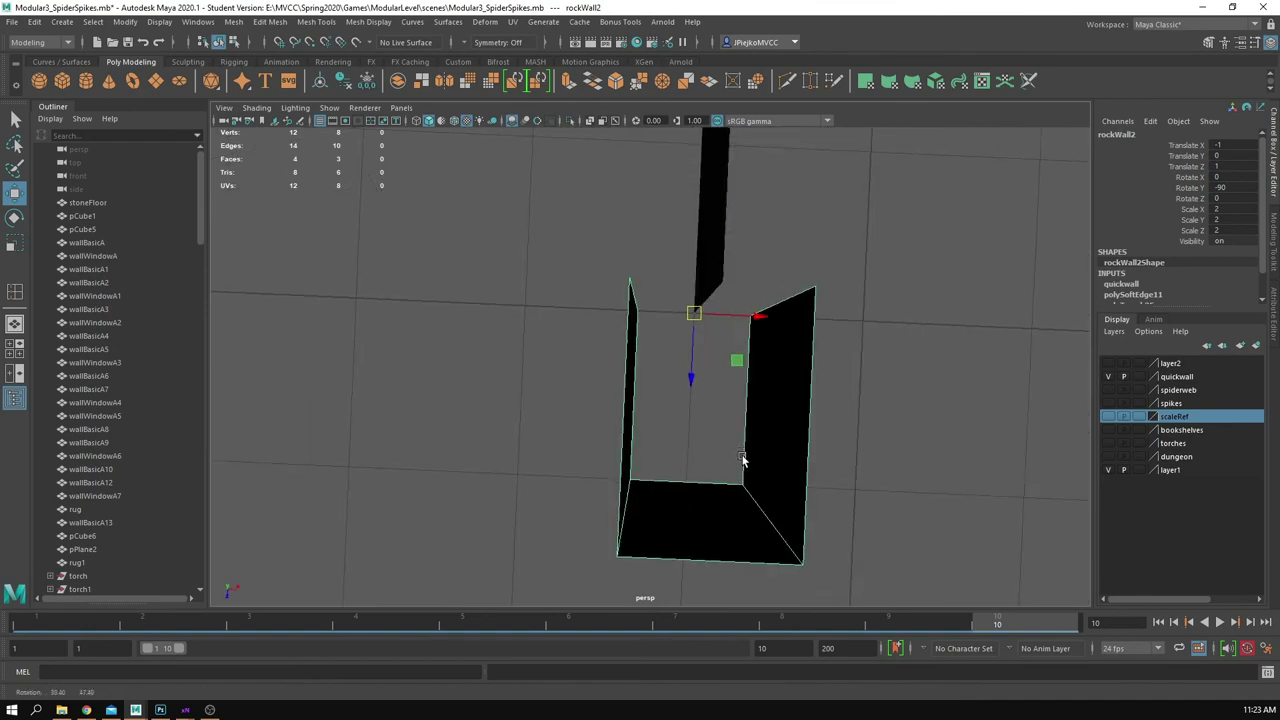
{"action": "left_click", "coordinate": [708, 266]}
{"action": "middle_click_drag", "start_coordinate": [782, 279], "coordinate": [796, 404], "text": "alt"}
{"action": "left_click_drag", "start_coordinate": [796, 404], "coordinate": [712, 321], "text": "alt"}
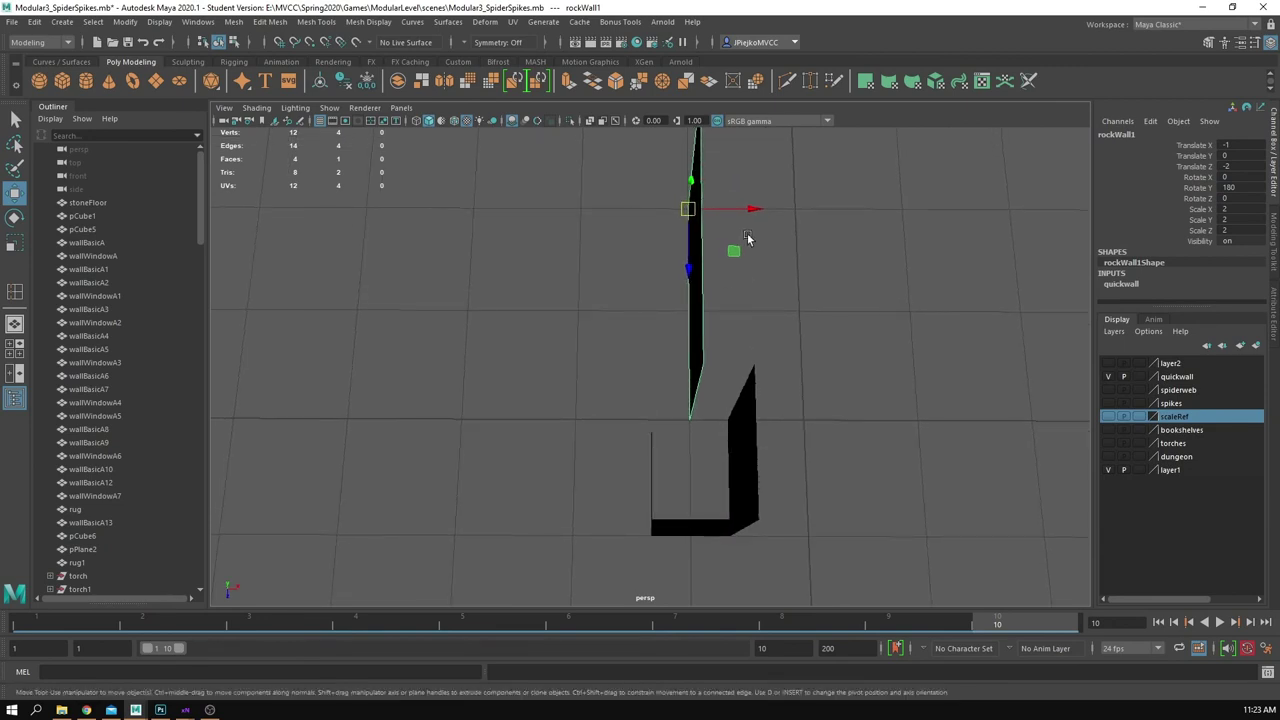
{"action": "left_click", "coordinate": [654, 516]}
{"action": "middle_click_drag", "start_coordinate": [786, 524], "coordinate": [720, 506], "text": "alt"}
{"action": "left_click_drag", "start_coordinate": [720, 506], "coordinate": [719, 497], "text": "alt"}
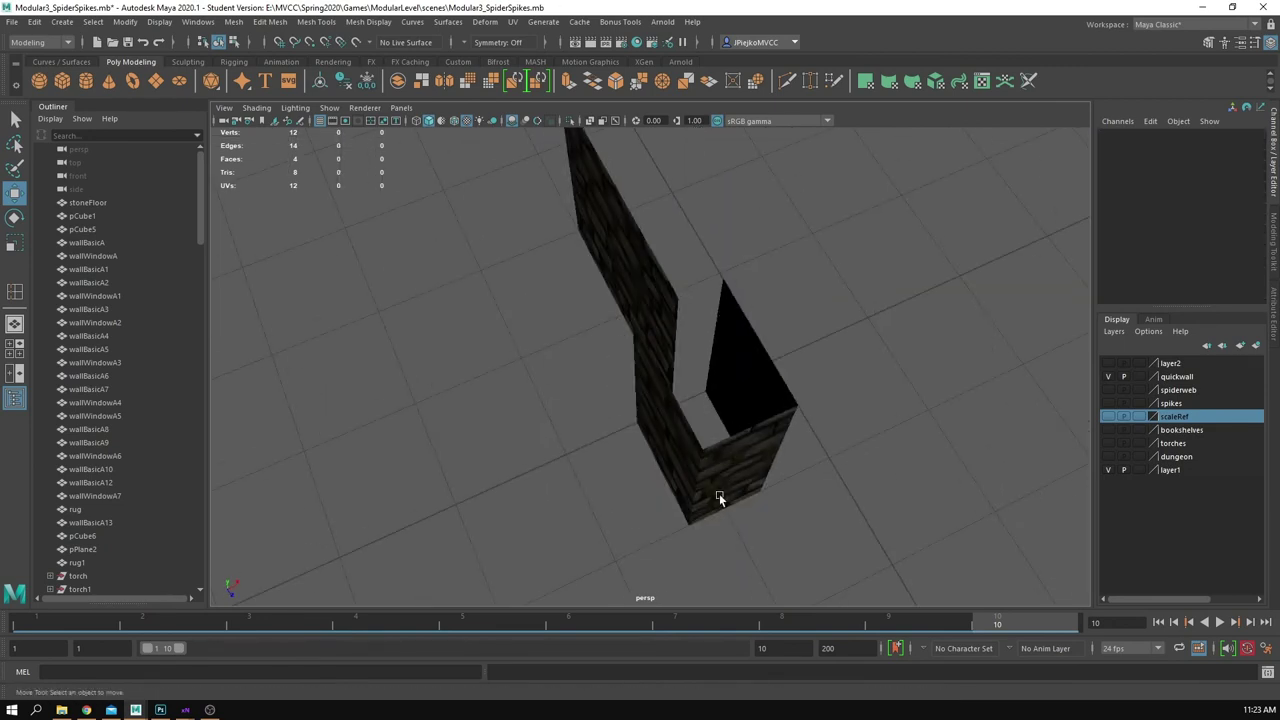
Step: Snap the end piece's pivot to the side face's open corner and move the piece to X -0.667, flush with the wall
{"action": "left_click", "coordinate": [720, 496]}
{"action": "key", "text": "d"}
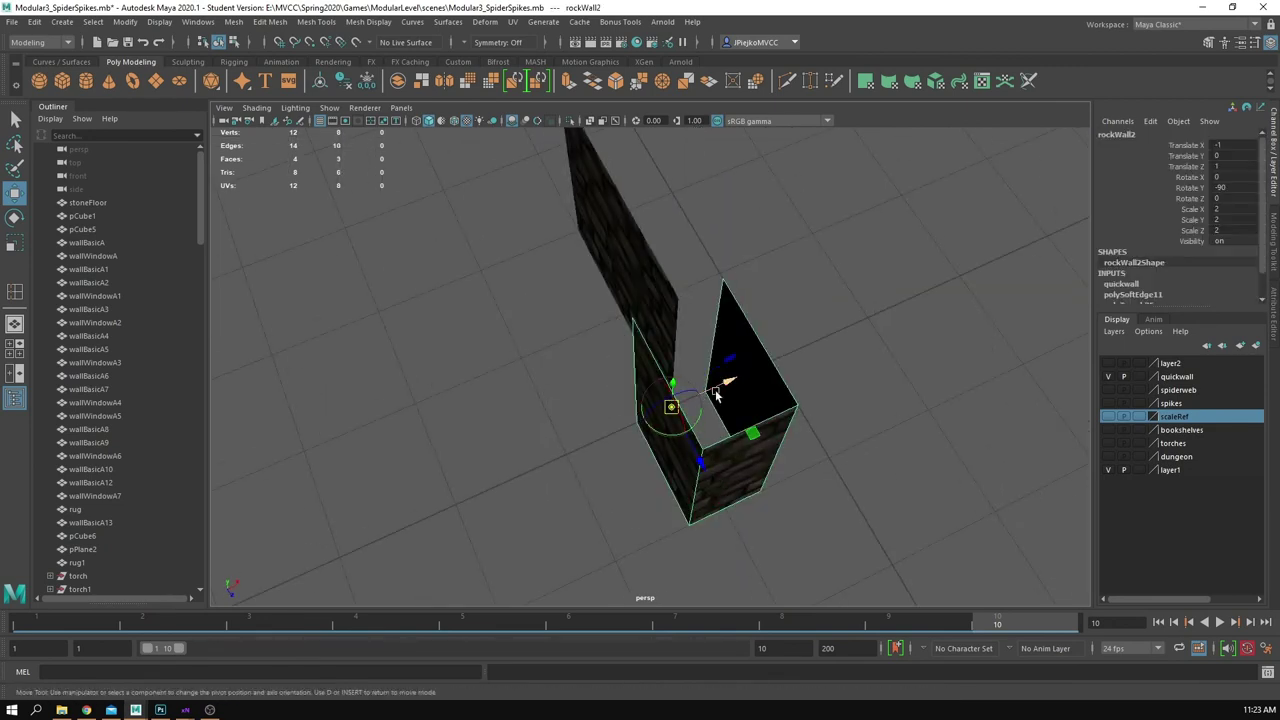
{"action": "key", "text": "v"}
{"action": "left_click_drag", "start_coordinate": [715, 392], "coordinate": [646, 415]}
{"action": "left_click_drag", "start_coordinate": [677, 510], "coordinate": [648, 522], "text": "alt"}
{"action": "key", "text": "x"}
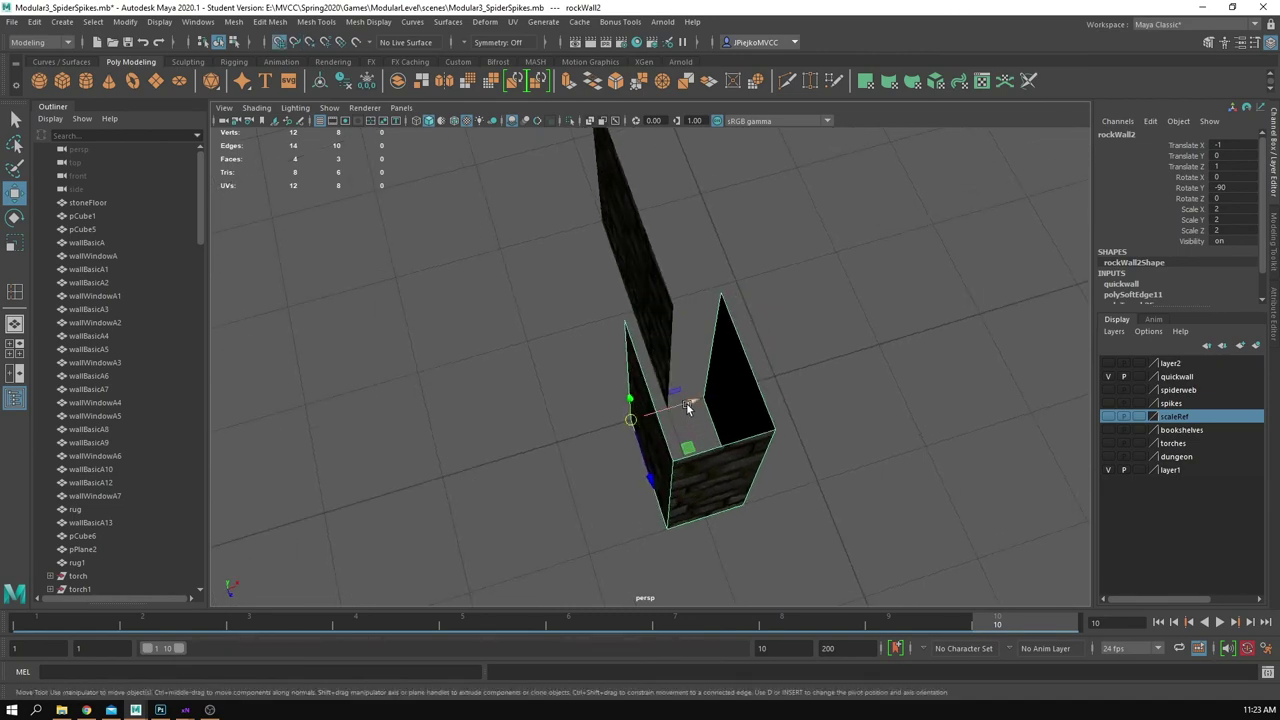
{"action": "left_click_drag", "start_coordinate": [687, 405], "coordinate": [711, 402]}
Step: Inspect the stone texture across the seam between the straight wall and the end piece
{"action": "left_click", "coordinate": [572, 534]}
{"action": "left_click_drag", "start_coordinate": [572, 536], "coordinate": [620, 355], "text": "alt"}
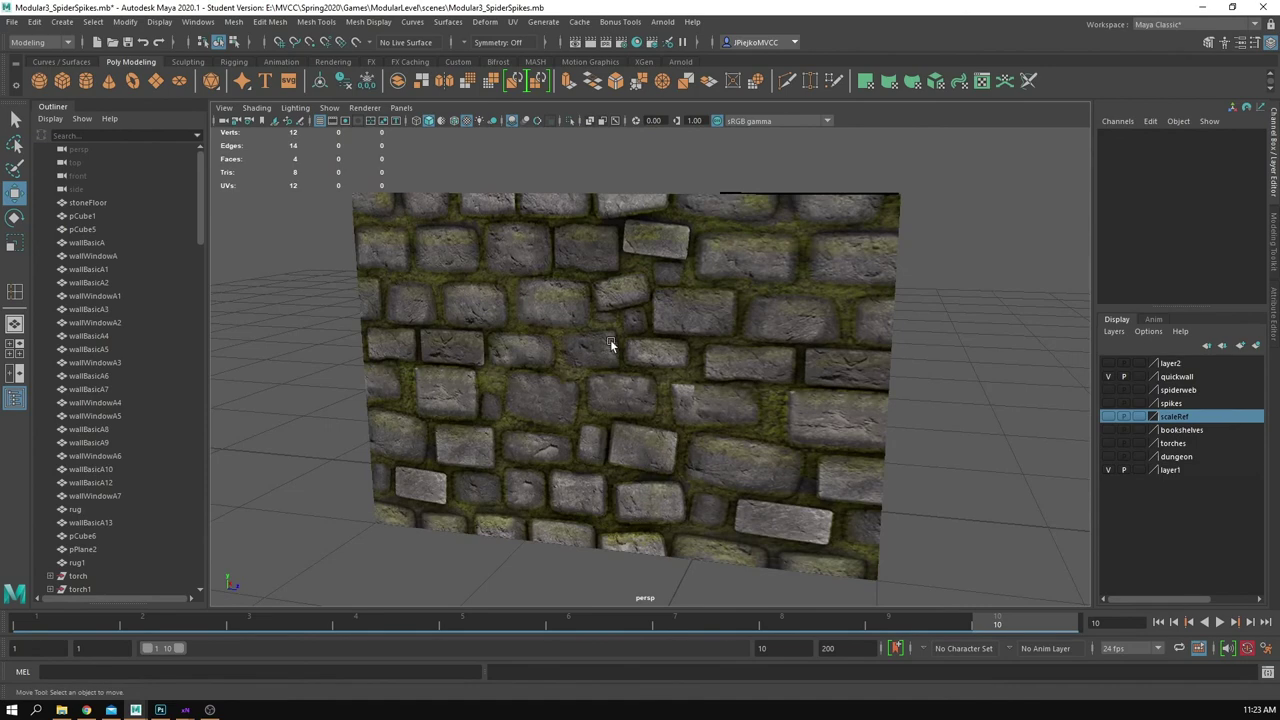
{"action": "left_click_drag", "start_coordinate": [737, 368], "coordinate": [803, 360], "text": "alt"}
{"action": "left_click", "coordinate": [812, 366]}
{"action": "middle_click_drag", "start_coordinate": [826, 372], "coordinate": [757, 350], "text": "alt"}
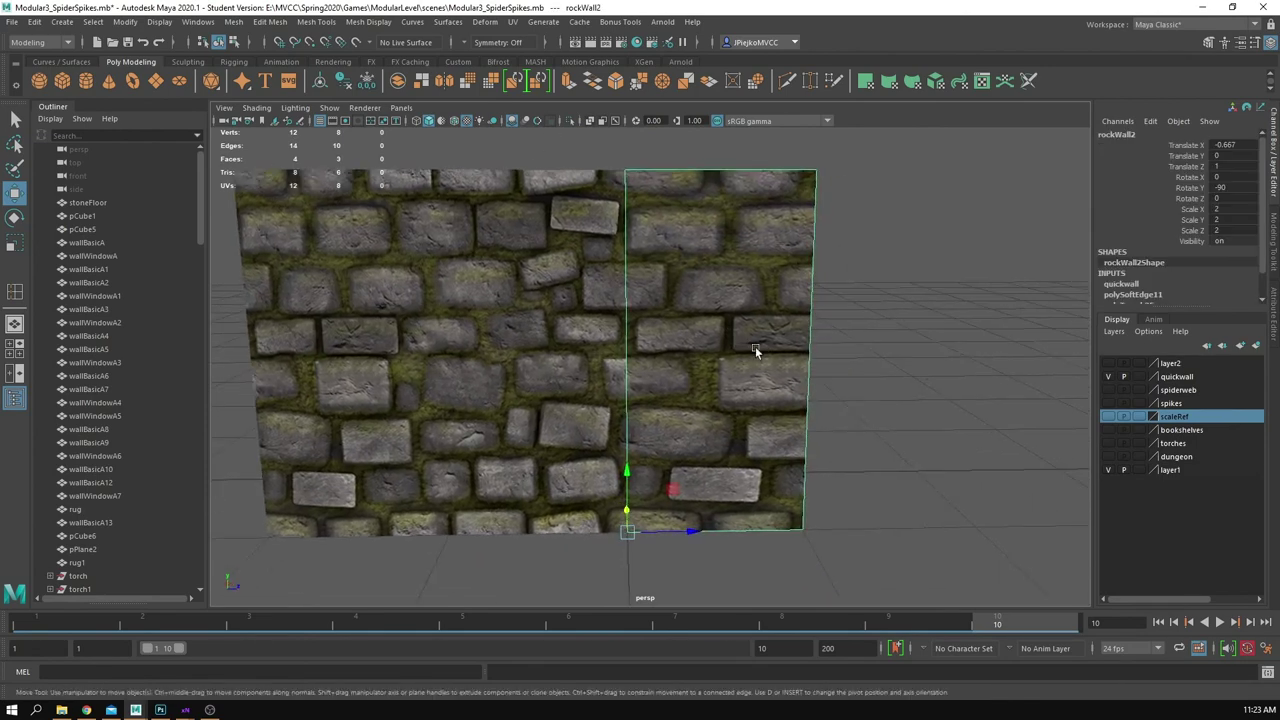
{"action": "left_click_drag", "start_coordinate": [757, 350], "coordinate": [776, 395], "text": "alt"}
{"action": "right_click_drag", "start_coordinate": [776, 395], "coordinate": [706, 385], "text": "alt"}
{"action": "middle_click_drag", "start_coordinate": [706, 385], "coordinate": [713, 411], "text": "alt"}
Step: Move the end piece's closed-end vertices toward the wall along Z, shortening it to about half a unit deep
{"action": "right_click_drag", "start_coordinate": [730, 260], "coordinate": [677, 256]}
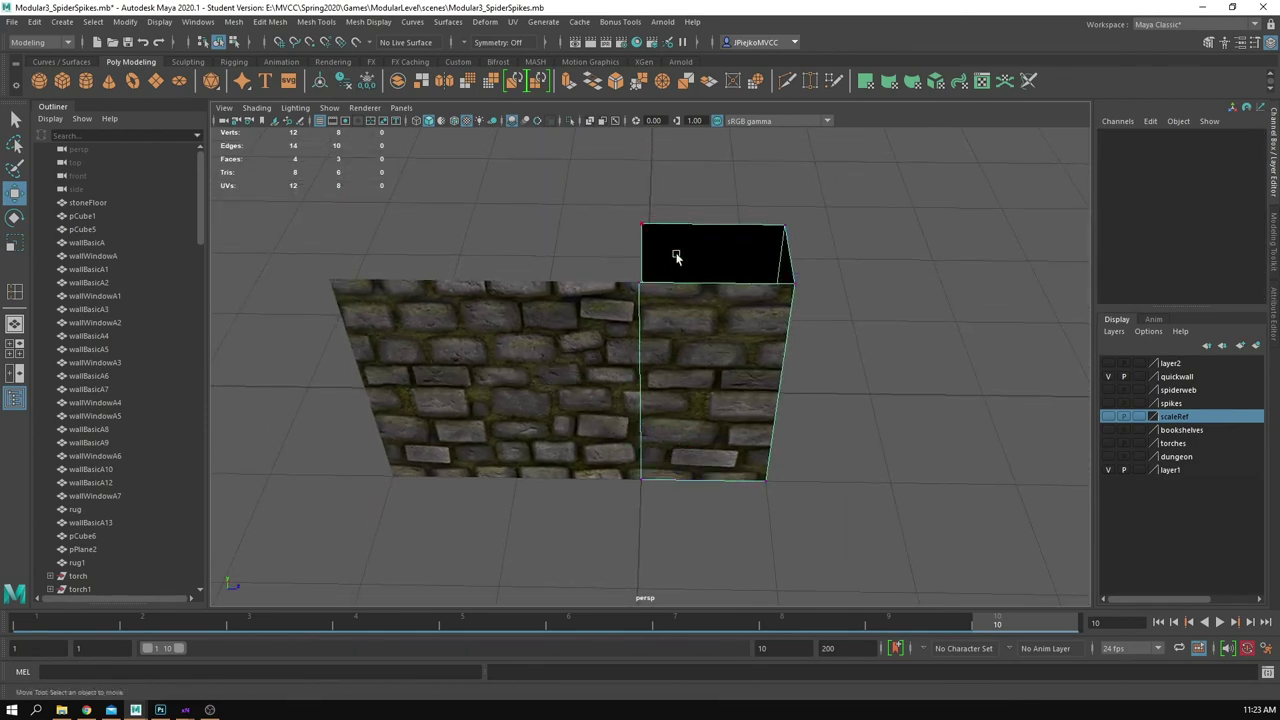
{"action": "left_click_drag", "start_coordinate": [721, 214], "coordinate": [930, 537]}
{"action": "left_click_drag", "start_coordinate": [840, 364], "coordinate": [777, 361]}
{"action": "left_click", "coordinate": [856, 420]}
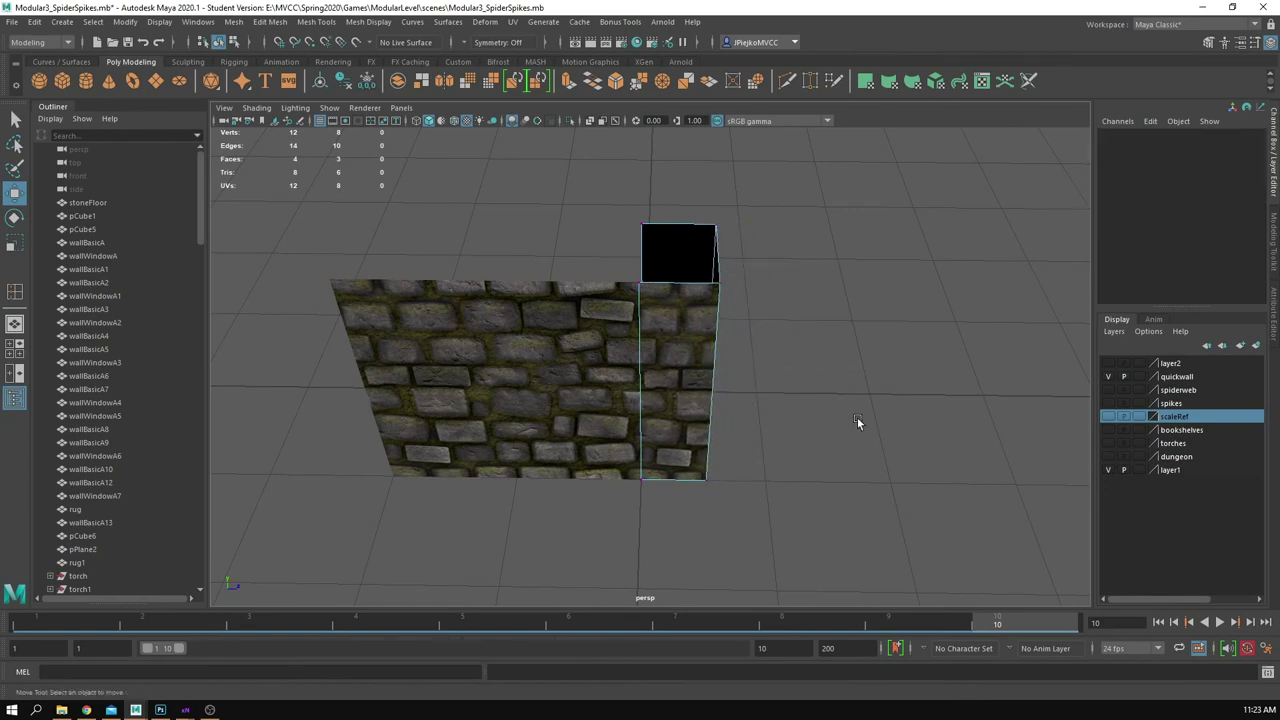
{"action": "mouse_move", "coordinate": [857, 420]}
{"action": "left_mouse_down", "text": "alt"}
{"action": "mouse_move", "coordinate": [885, 484]}
{"action": "mouse_move", "coordinate": [876, 391]}
{"action": "mouse_move", "coordinate": [911, 418]}
{"action": "mouse_move", "coordinate": [879, 409]}
{"action": "left_mouse_up", "text": "alt"}
Step: Duplicate the straight rock wall, trying a Rotate Y of 90 on the copy before setting it to 180
{"action": "left_click_drag", "start_coordinate": [752, 302], "coordinate": [803, 405], "text": "alt"}
{"action": "left_click", "coordinate": [665, 393]}
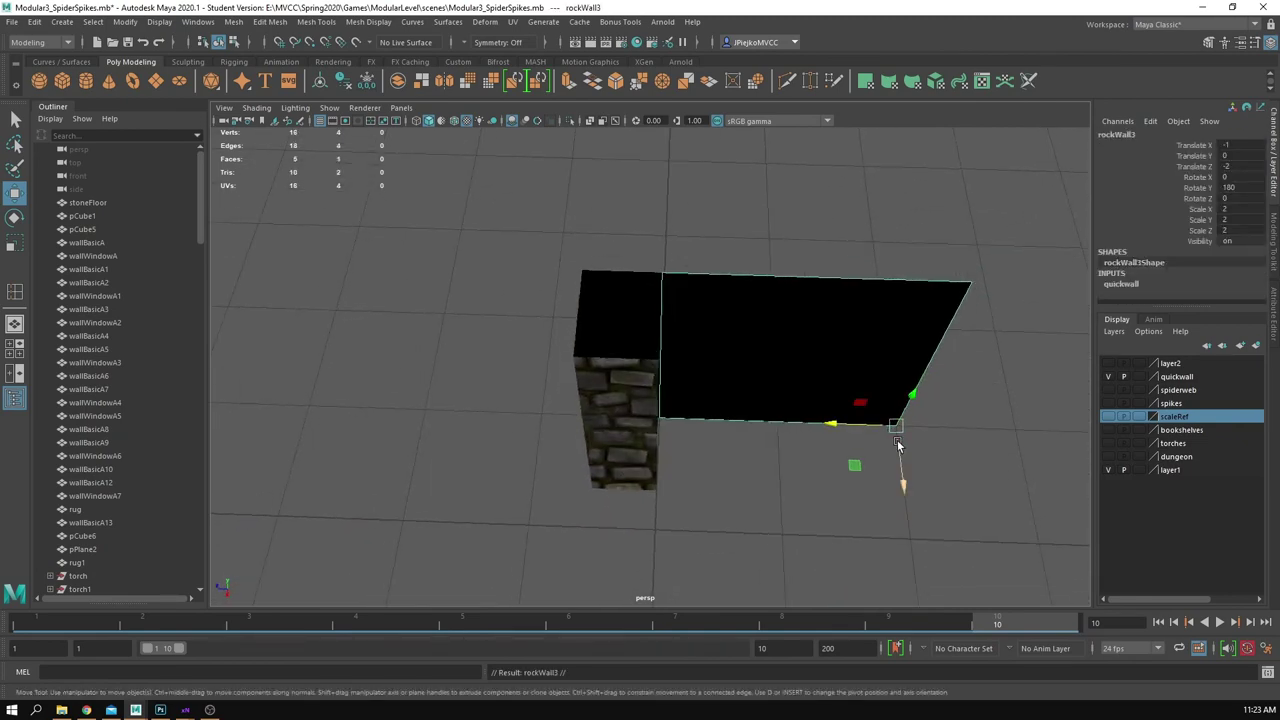
{"action": "key", "text": "e"}
{"action": "left_click_drag", "start_coordinate": [929, 477], "coordinate": [695, 437]}
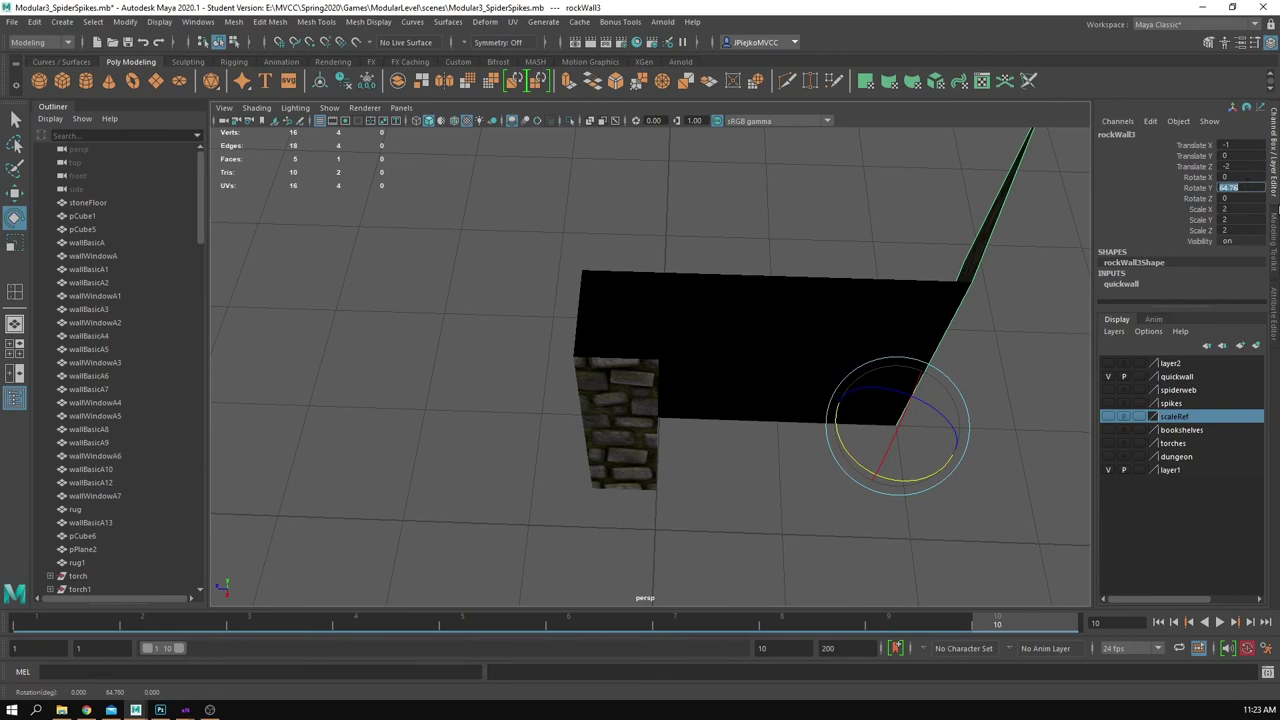
{"action": "type", "text": "90"}
{"action": "key", "text": "Return"}
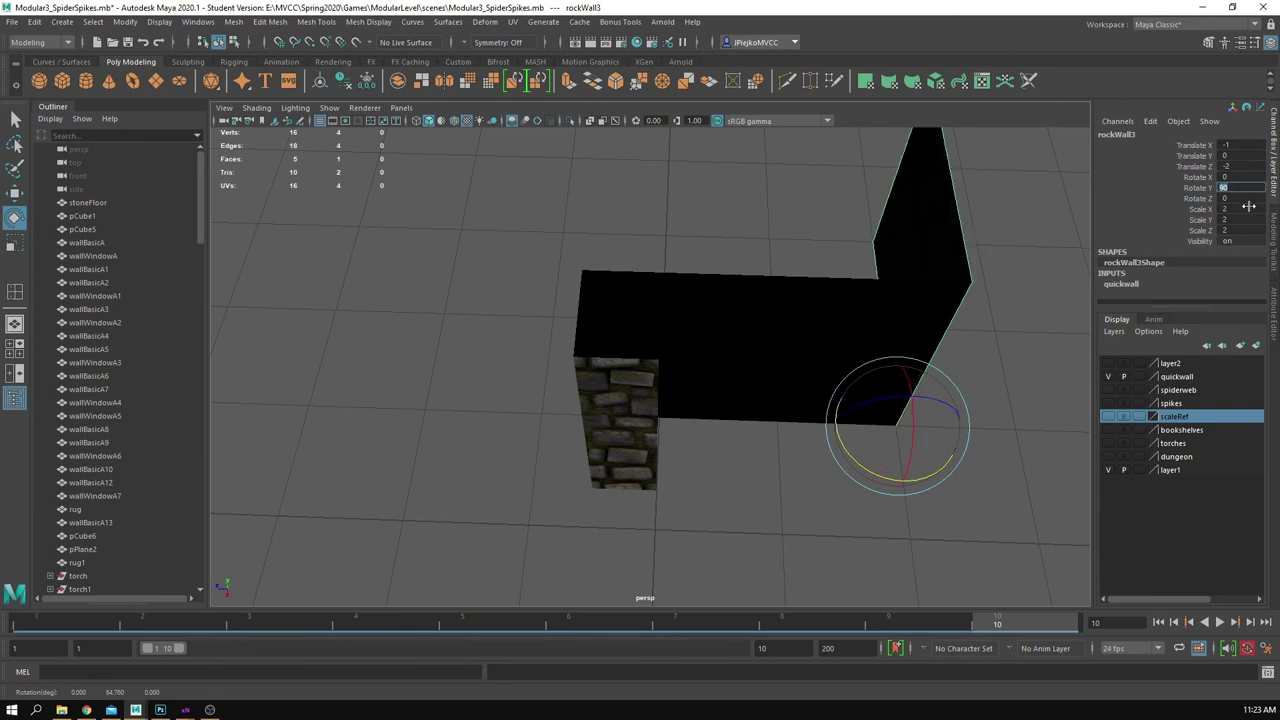
{"action": "type", "text": "180"}
{"action": "key", "text": "Return"}
Step: Move the duplicated wall to X 0 and set its Rotate Y to 0 so its textured side faces outward
{"action": "key", "text": "w"}
{"action": "left_click_drag", "start_coordinate": [949, 426], "coordinate": [856, 543], "text": "alt"}
{"action": "left_click_drag", "start_coordinate": [856, 543], "coordinate": [868, 462], "text": "alt"}
{"action": "middle_click_drag", "start_coordinate": [868, 462], "coordinate": [836, 348], "text": "alt"}
{"action": "left_click_drag", "start_coordinate": [836, 348], "coordinate": [876, 358], "text": "alt"}
{"action": "key", "text": "e"}
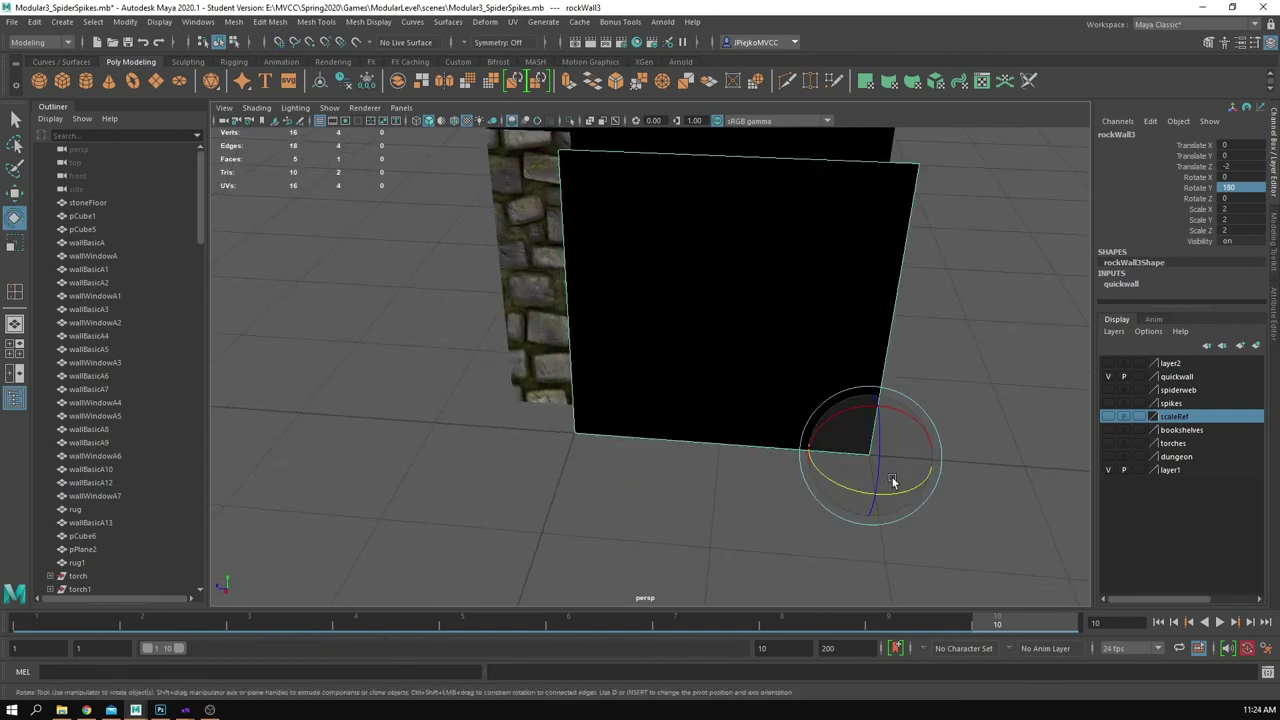
{"action": "left_click_drag", "start_coordinate": [895, 489], "coordinate": [708, 450]}
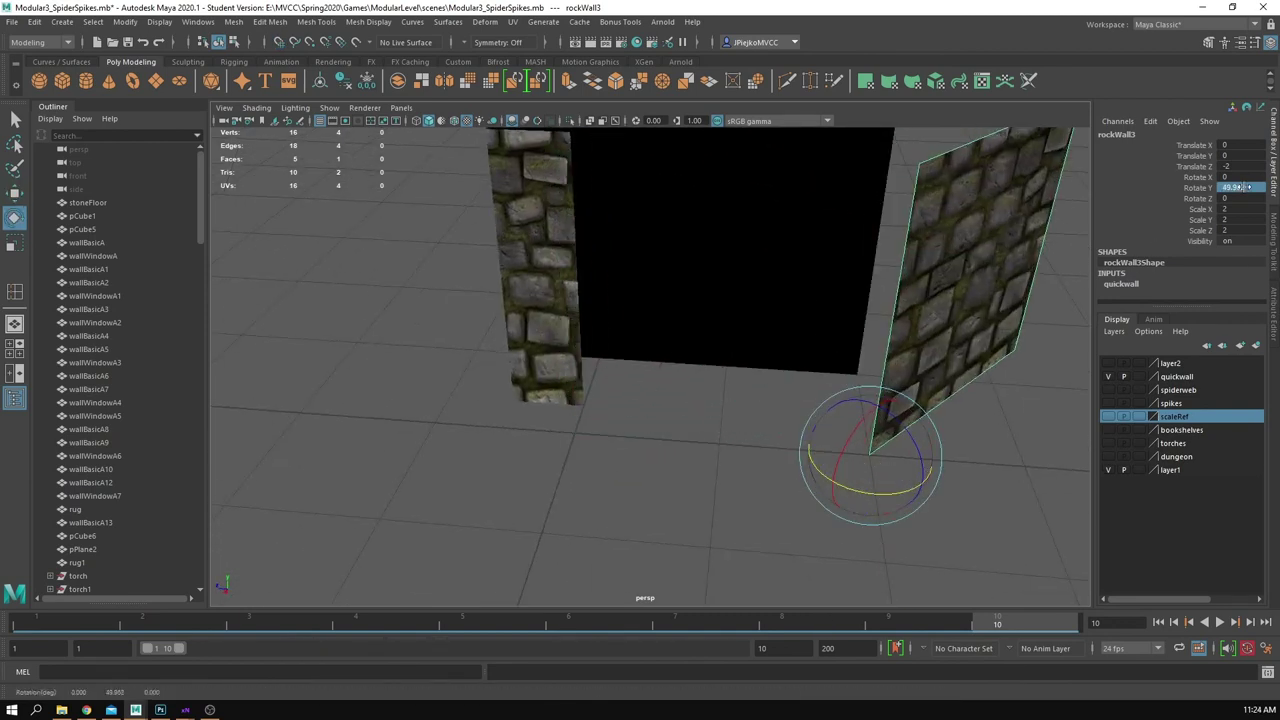
{"action": "type", "text": "0"}
{"action": "key", "text": "Return"}
Step: Snap the duplicated wall's pivot corner to the open corner of the end piece's opposite side
{"action": "key", "text": "w"}
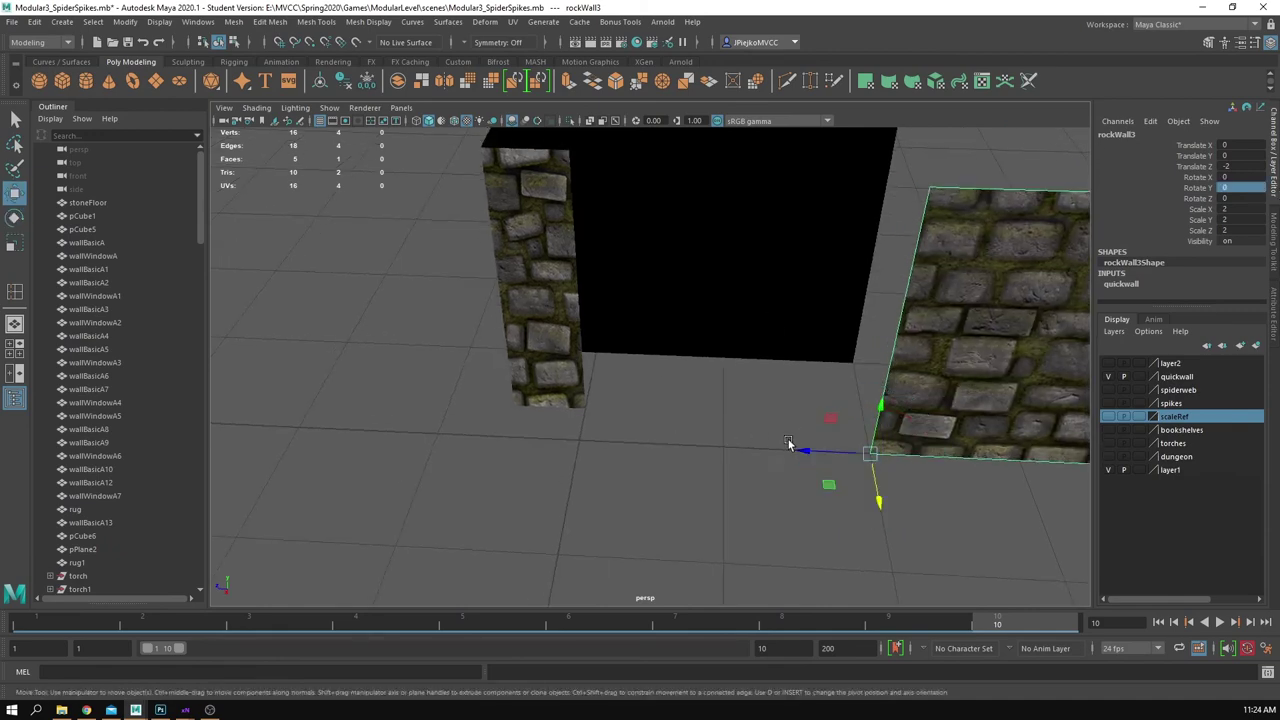
{"action": "key", "text": "v"}
{"action": "left_click_drag", "start_coordinate": [870, 454], "coordinate": [592, 409]}
{"action": "left_click", "coordinate": [662, 482]}
{"action": "left_click_drag", "start_coordinate": [672, 496], "coordinate": [695, 465], "text": "alt"}
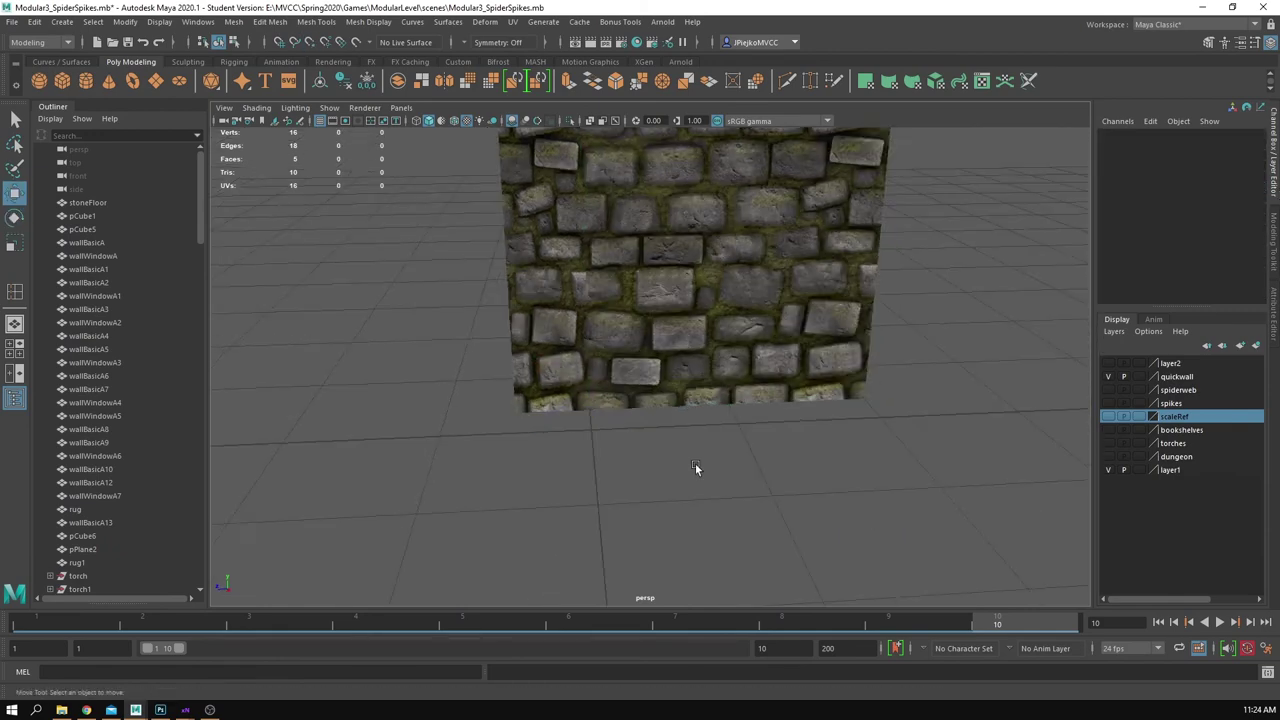
Step: Bevel the two vertical corner edges at the closed end of the rock wall end piece
{"action": "middle_click_drag", "start_coordinate": [695, 465], "coordinate": [640, 540], "text": "alt"}
{"action": "left_click_drag", "start_coordinate": [640, 540], "coordinate": [630, 362], "text": "alt"}
{"action": "left_click", "coordinate": [560, 371]}
{"action": "right_click_drag", "start_coordinate": [594, 325], "coordinate": [591, 249]}
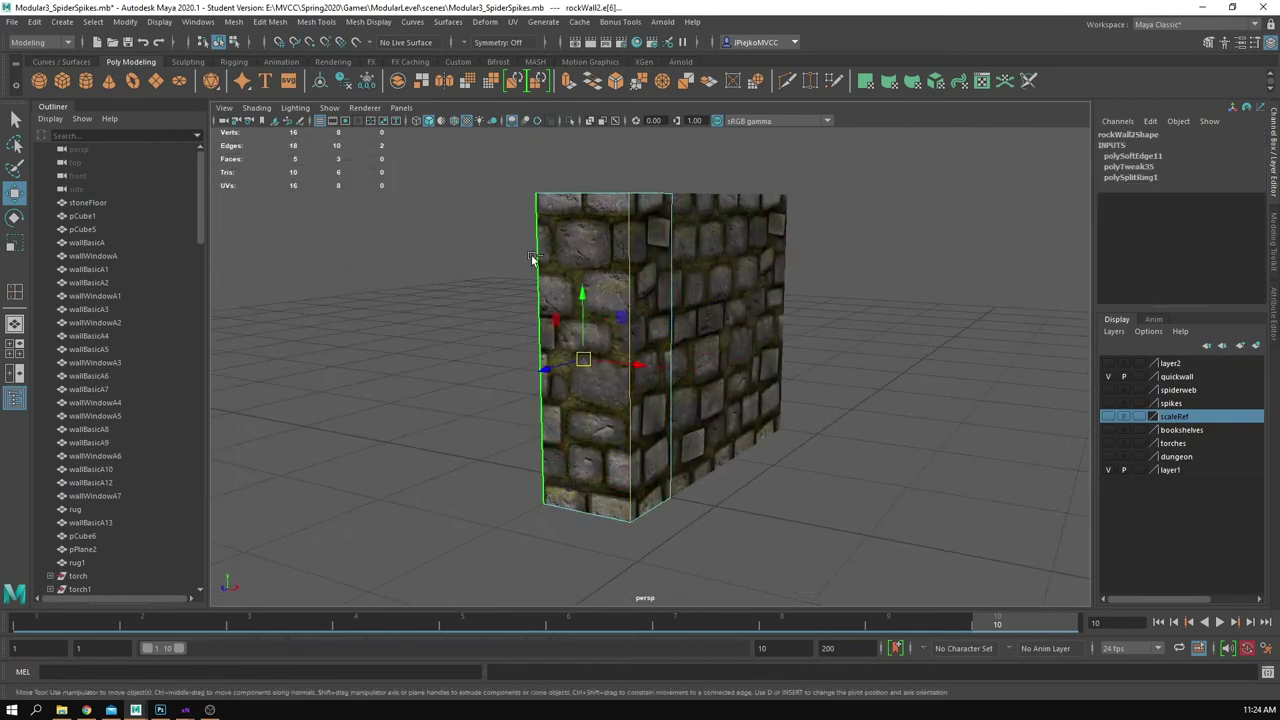
{"action": "mouse_move", "coordinate": [531, 258]}
{"action": "left_mouse_down", "text": "alt"}
{"action": "mouse_move", "coordinate": [757, 397]}
{"action": "mouse_move", "coordinate": [760, 325]}
{"action": "mouse_move", "coordinate": [879, 322]}
{"action": "left_mouse_up", "text": "alt"}
{"action": "left_click_drag", "start_coordinate": [800, 316], "coordinate": [851, 314], "text": "alt"}
{"action": "left_click", "coordinate": [1209, 43]}
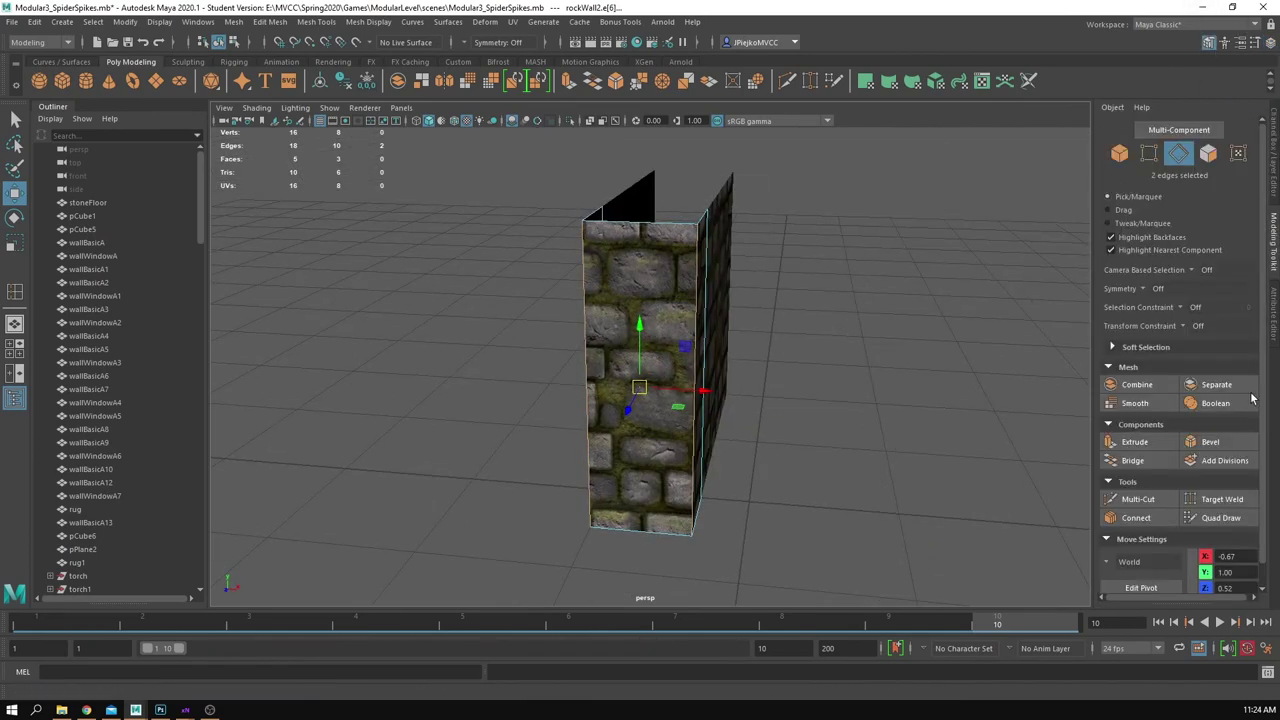
{"action": "left_click", "coordinate": [1231, 443]}
{"action": "left_click_drag", "start_coordinate": [800, 440], "coordinate": [745, 462], "text": "alt"}
{"action": "left_click", "coordinate": [699, 492]}
{"action": "right_click_drag", "start_coordinate": [760, 448], "coordinate": [914, 374]}
{"action": "left_click", "coordinate": [914, 374]}
Step: Soften the bevelled vertical corner edges of the end piece and return to object selection
{"action": "left_click_drag", "start_coordinate": [840, 447], "coordinate": [705, 437], "text": "alt"}
{"action": "middle_click_drag", "start_coordinate": [541, 422], "coordinate": [532, 498], "text": "alt"}
{"action": "left_click_drag", "start_coordinate": [505, 402], "coordinate": [569, 396], "text": "alt"}
{"action": "left_click", "coordinate": [569, 396]}
{"action": "left_click_drag", "start_coordinate": [588, 438], "coordinate": [518, 447], "text": "alt"}
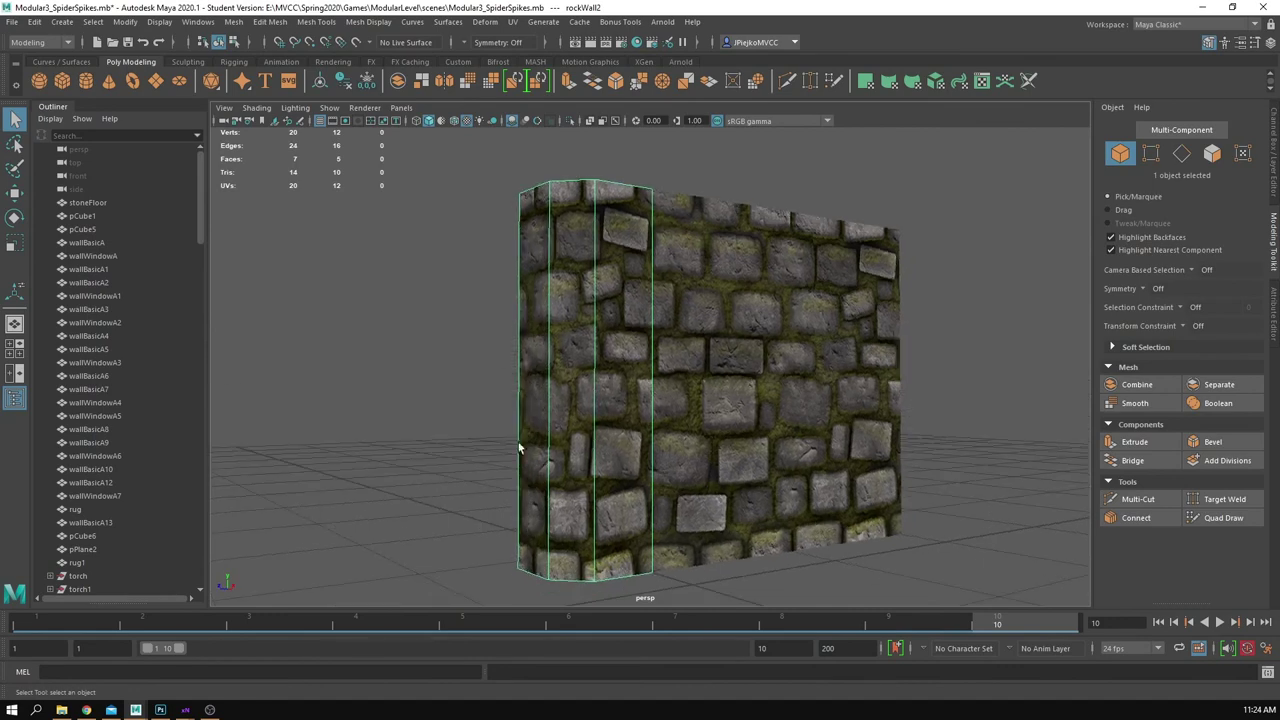
{"action": "left_click_drag", "start_coordinate": [446, 343], "coordinate": [731, 421], "text": "alt"}
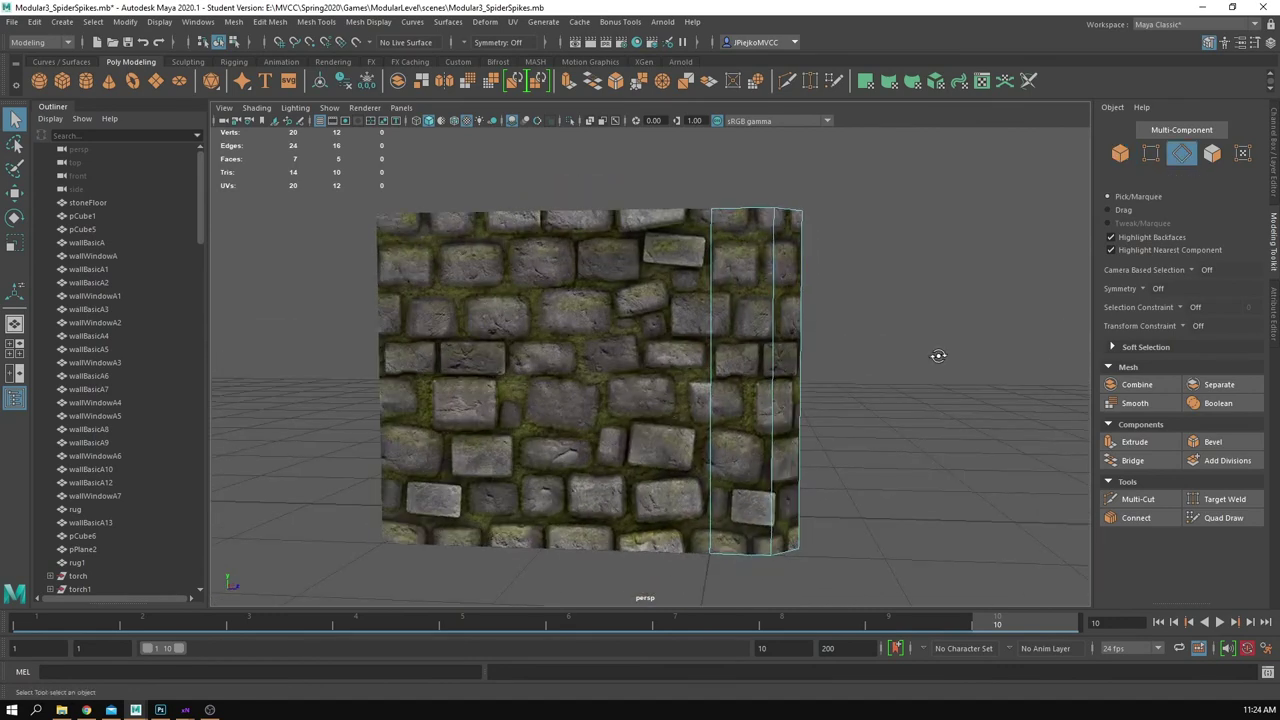
{"action": "left_click_drag", "start_coordinate": [938, 356], "coordinate": [844, 358], "text": "alt"}
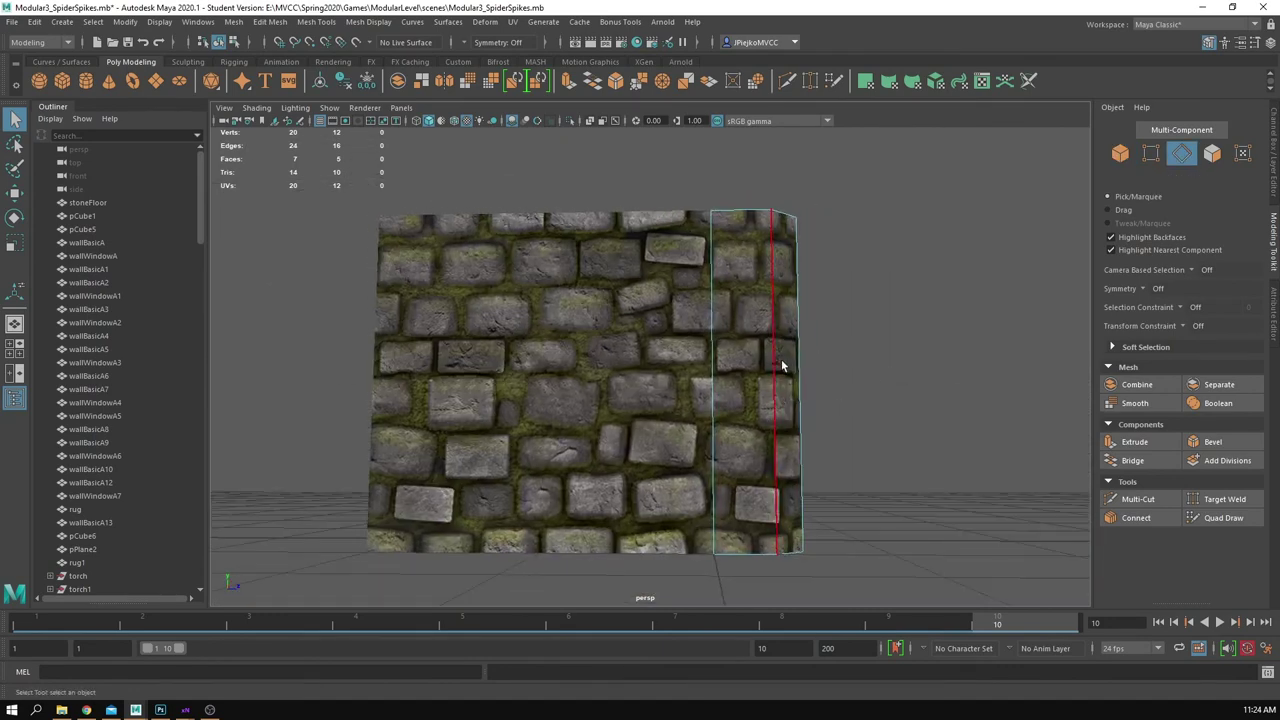
{"action": "left_click", "coordinate": [374, 23]}
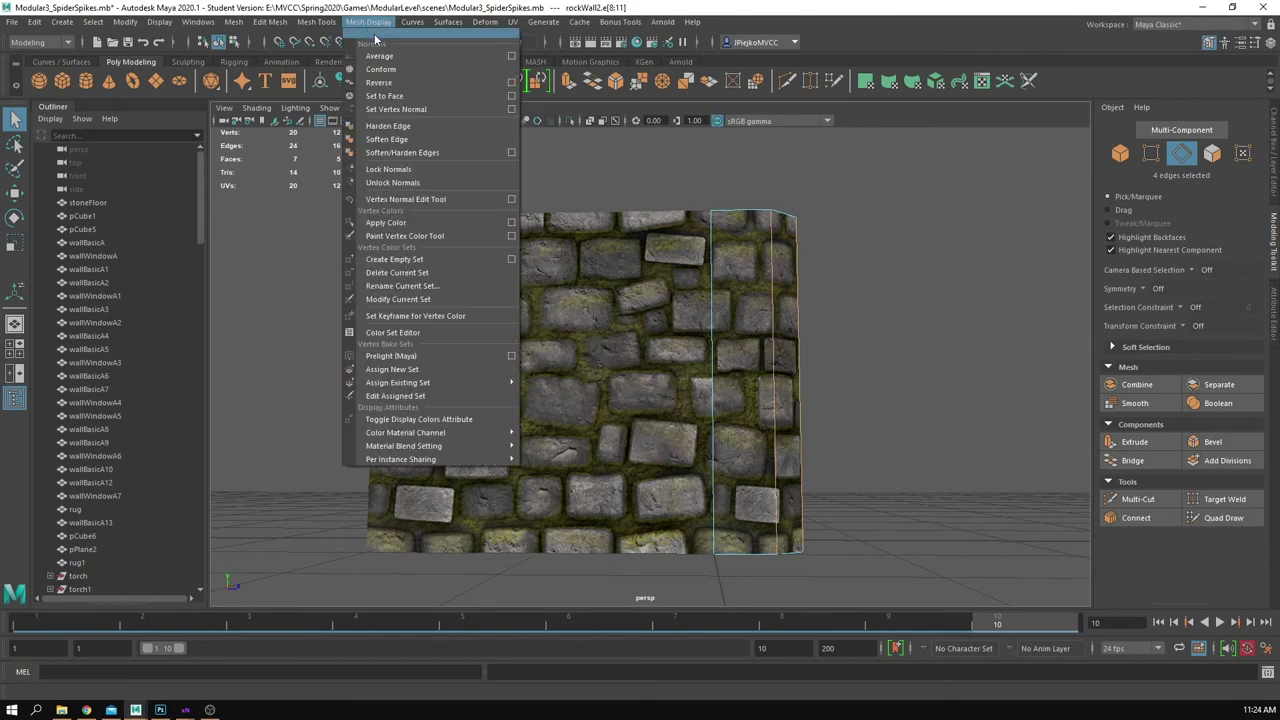
{"action": "left_click", "coordinate": [424, 138]}
{"action": "left_click", "coordinate": [870, 308]}
{"action": "left_click_drag", "start_coordinate": [870, 308], "coordinate": [823, 387], "text": "alt"}
{"action": "right_click_drag", "start_coordinate": [825, 386], "coordinate": [944, 303]}
{"action": "left_click", "coordinate": [944, 303]}
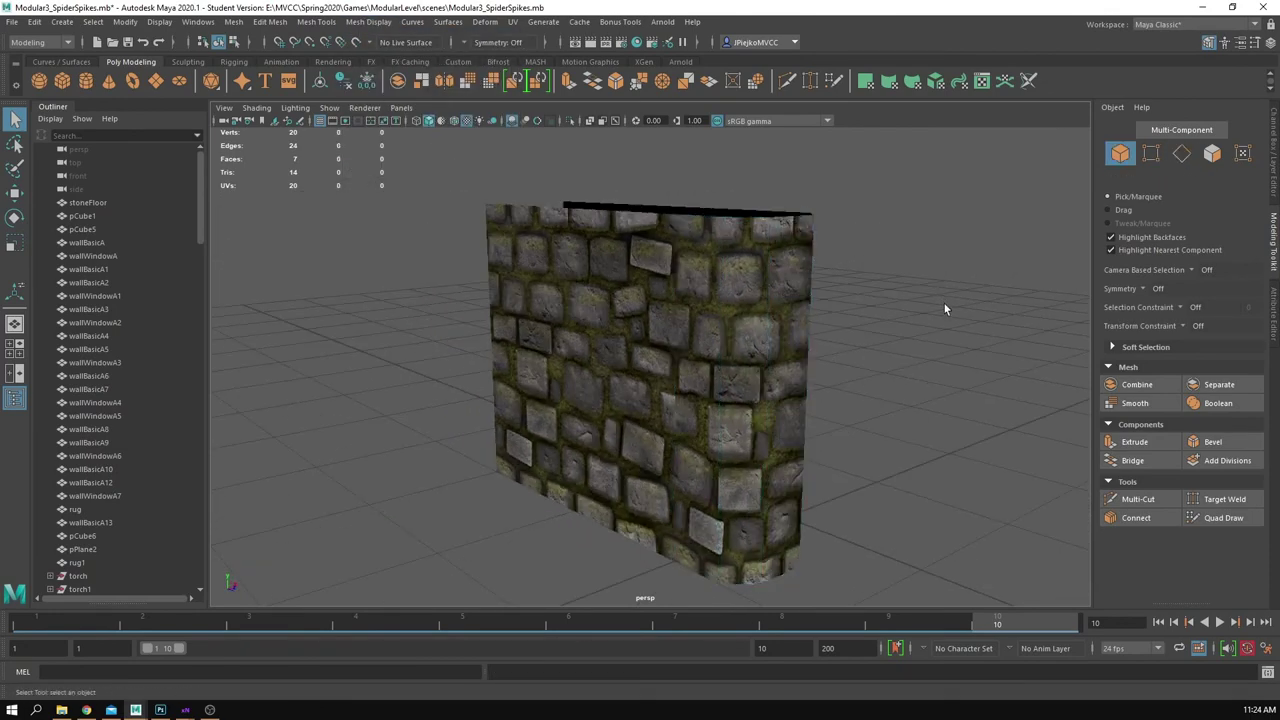
Step: Duplicate the straight rock wall and move the copy along Z to about -3.18, clear of the assembled walls
{"action": "left_click_drag", "start_coordinate": [944, 303], "coordinate": [520, 363], "text": "alt"}
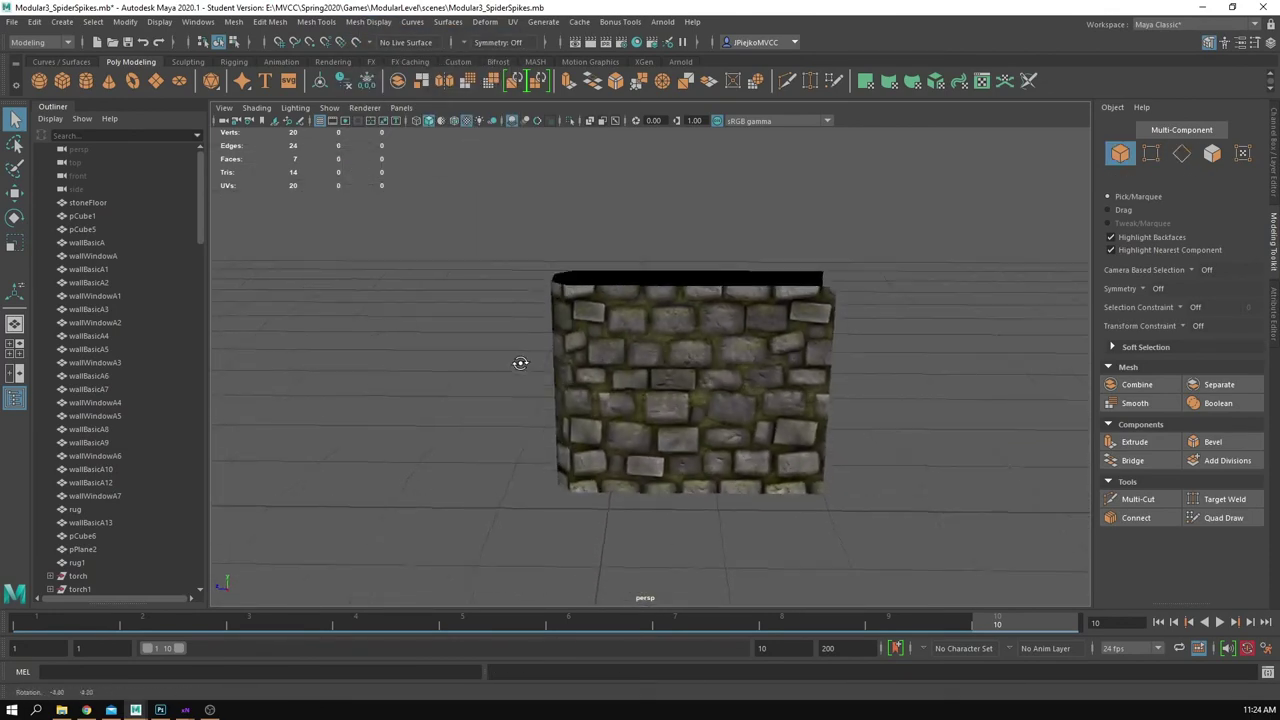
{"action": "scroll", "coordinate": [640, 385], "scroll_direction": "up", "scroll_amount": 5}
{"action": "left_click", "coordinate": [763, 394]}
{"action": "left_click_drag", "start_coordinate": [718, 371], "coordinate": [711, 430], "text": "alt"}
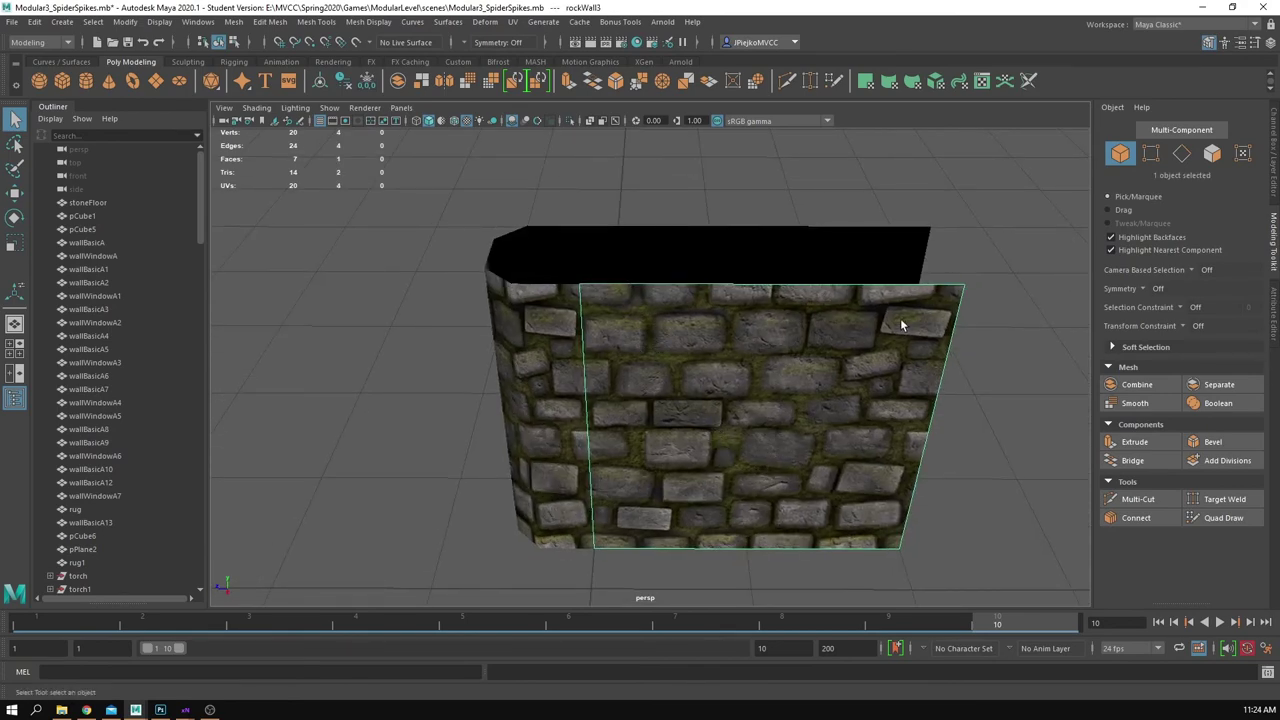
{"action": "middle_click_drag", "start_coordinate": [827, 436], "coordinate": [770, 398], "text": "alt"}
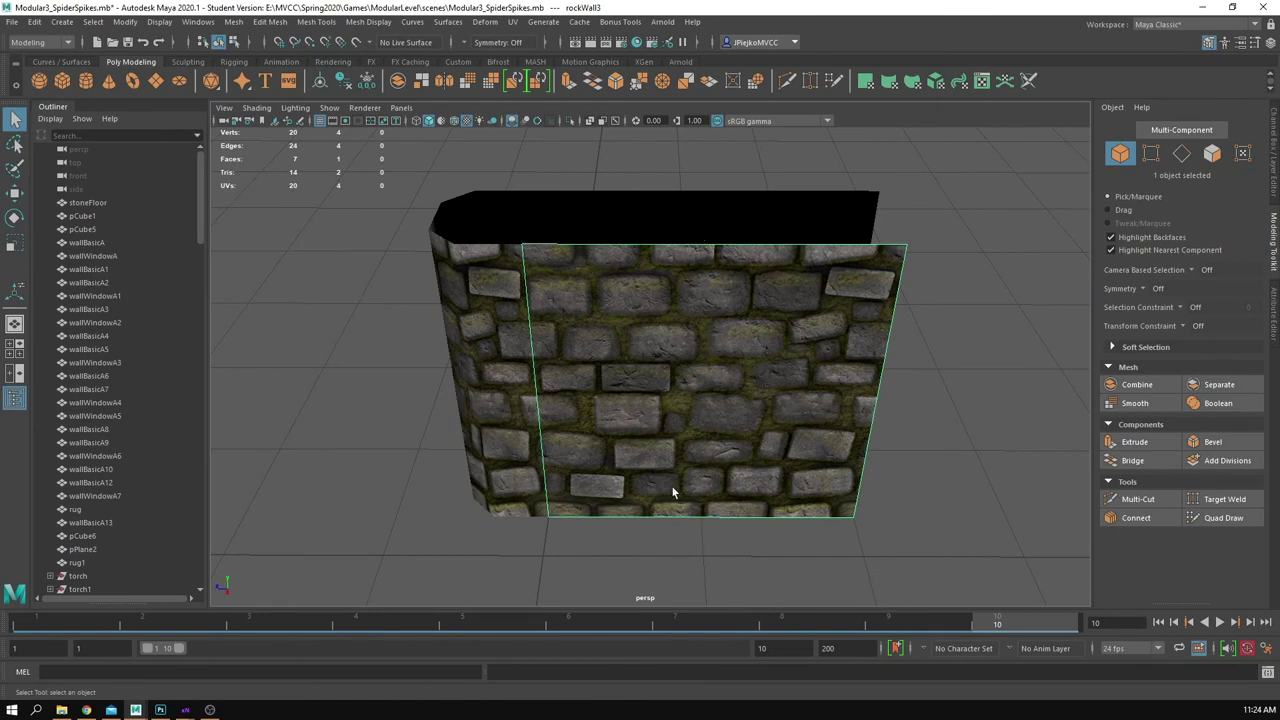
{"action": "scroll", "coordinate": [660, 440], "scroll_direction": "down", "scroll_amount": 5}
{"action": "key", "text": "ctrl+d"}
{"action": "left_click_drag", "start_coordinate": [654, 423], "coordinate": [712, 452], "text": "alt"}
{"action": "key", "text": "w"}
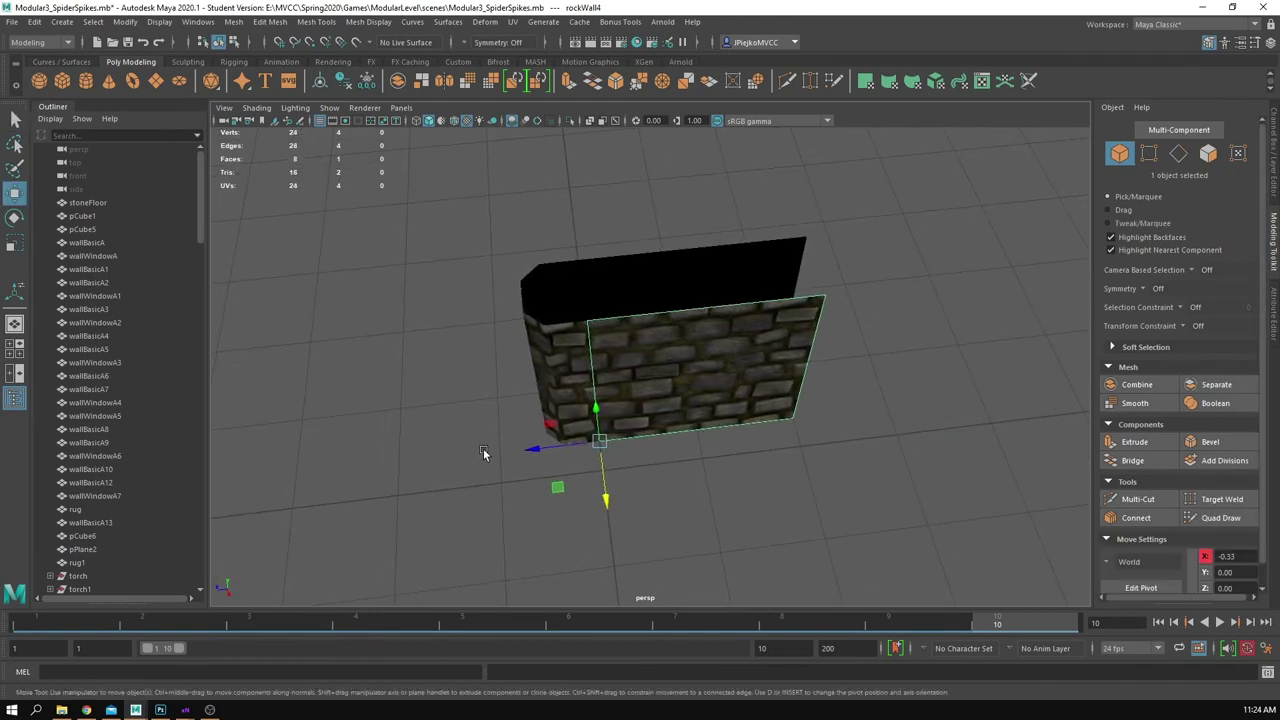
{"action": "left_click_drag", "start_coordinate": [536, 448], "coordinate": [897, 403]}
{"action": "middle_click_drag", "start_coordinate": [897, 403], "coordinate": [414, 426], "text": "alt"}
{"action": "right_click_drag", "start_coordinate": [414, 426], "coordinate": [575, 412], "text": "alt"}
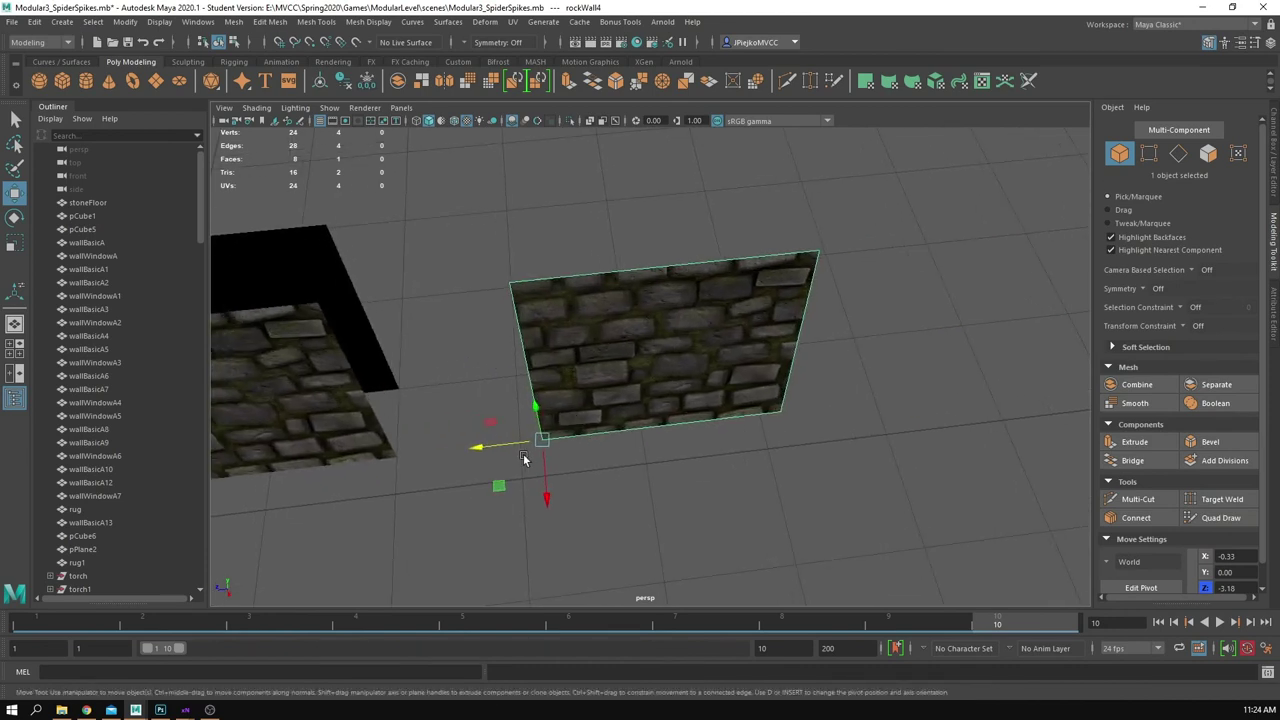
Step: Snap the duplicated wall to the grid at X 0, Z -3
{"action": "middle_click_drag", "start_coordinate": [553, 447], "coordinate": [569, 444], "text": "alt"}
{"action": "key", "text": "v"}
{"action": "left_click_drag", "start_coordinate": [568, 435], "coordinate": [549, 466]}
{"action": "key", "text": "x"}
{"action": "left_click_drag", "start_coordinate": [421, 453], "coordinate": [473, 475]}
{"action": "middle_click_drag", "start_coordinate": [473, 474], "coordinate": [557, 508]}
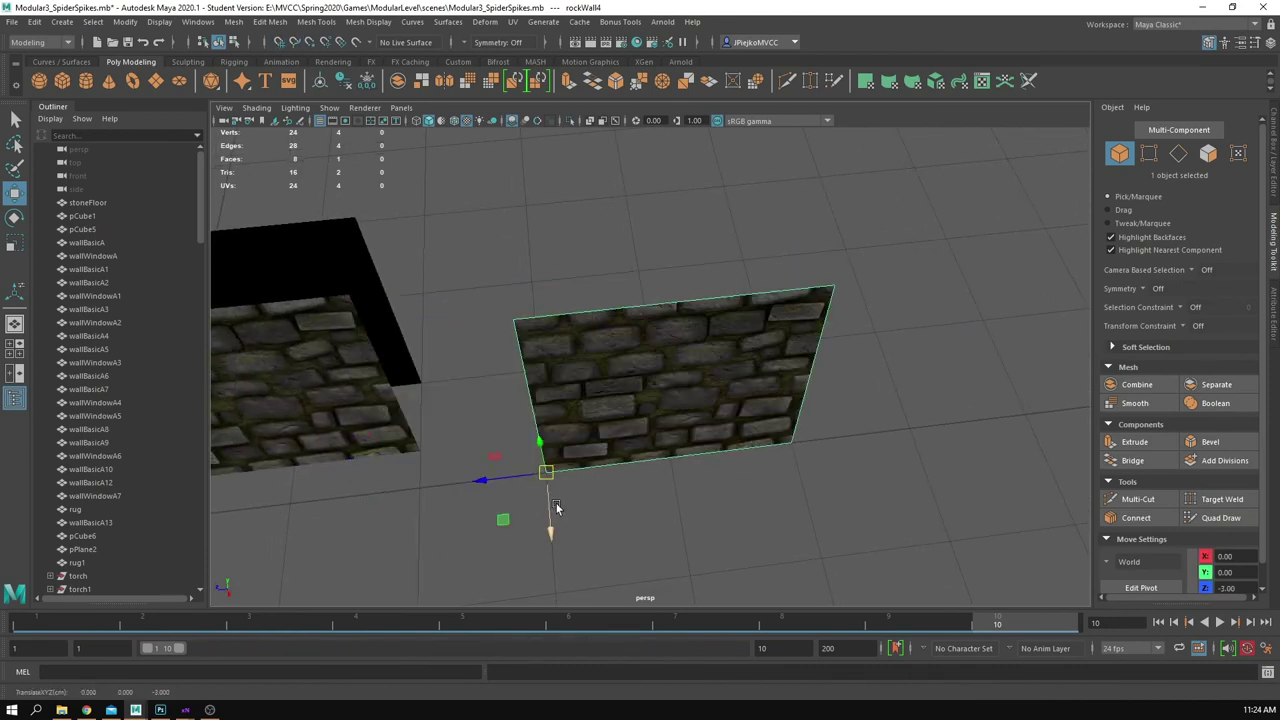
Step: Insert two evenly spaced vertical edge loops across the duplicated wall using the multiple edge loops option
{"action": "left_click", "coordinate": [315, 22]}
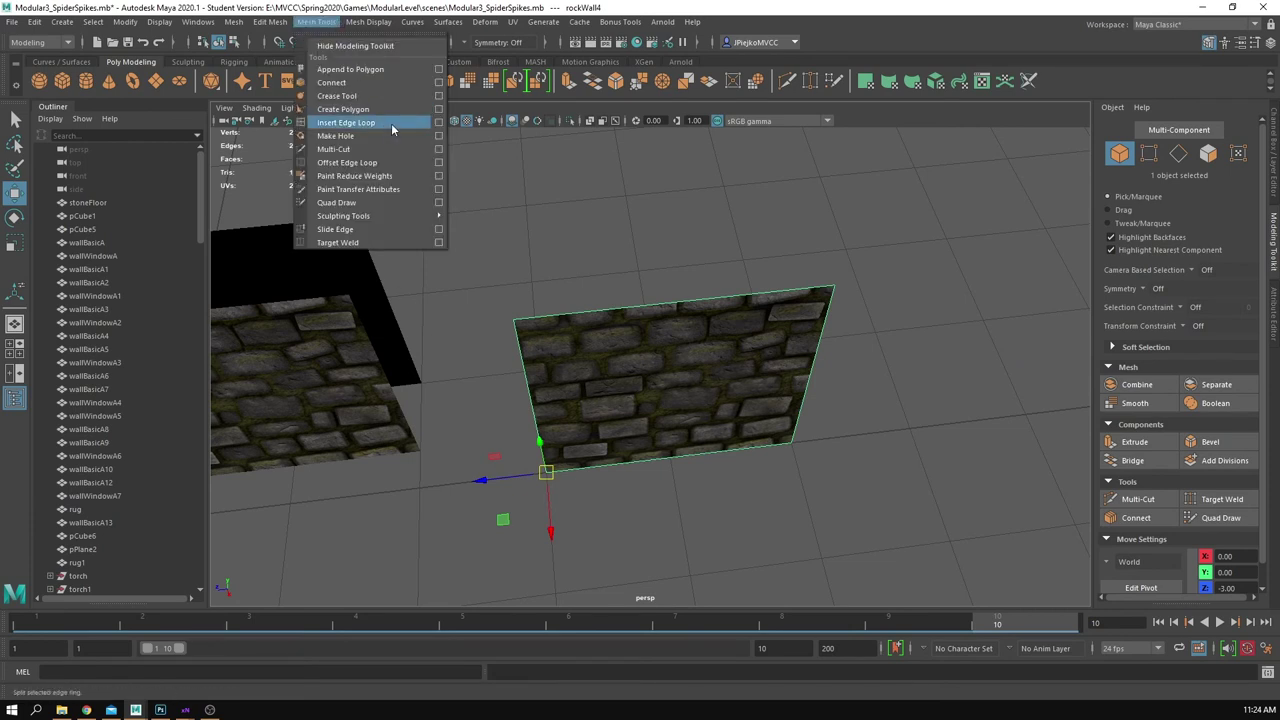
{"action": "left_click", "coordinate": [391, 123]}
{"action": "left_click", "coordinate": [319, 23]}
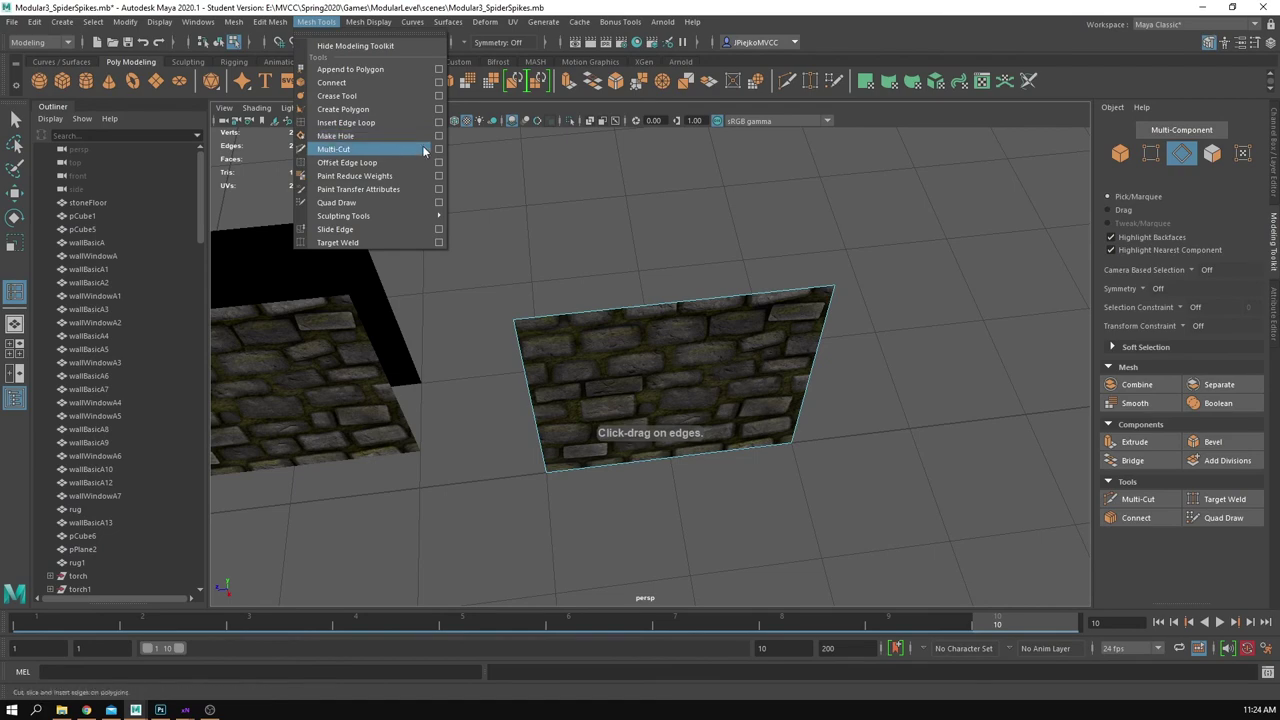
{"action": "left_click", "coordinate": [428, 124]}
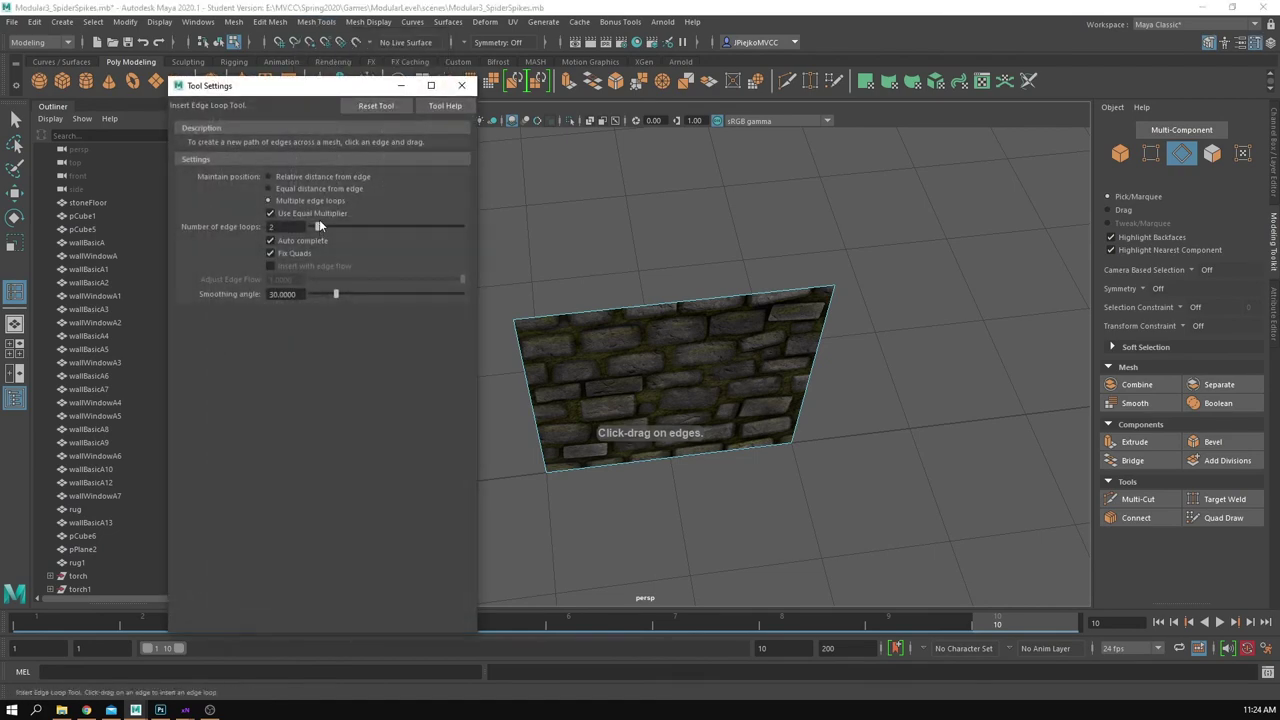
{"action": "left_click", "coordinate": [678, 303]}
{"action": "left_click_drag", "start_coordinate": [682, 373], "coordinate": [704, 374], "text": "alt"}
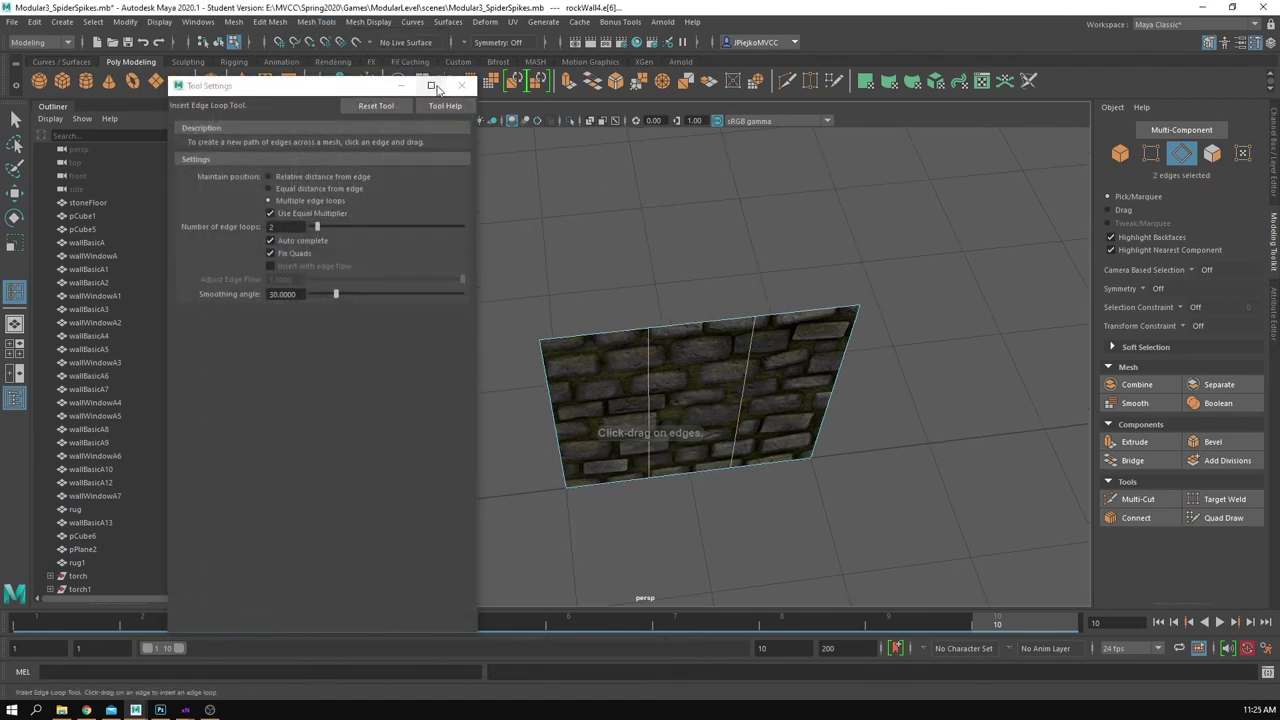
{"action": "left_click", "coordinate": [461, 86]}
Step: Fold back one end of the divided wall by moving its end vertices to X -1 and snapping them to Z -3.67
{"action": "left_click_drag", "start_coordinate": [498, 150], "coordinate": [542, 270], "text": "alt"}
{"action": "key", "text": "w"}
{"action": "left_click_drag", "start_coordinate": [620, 352], "coordinate": [733, 398], "text": "alt"}
{"action": "right_click_drag", "start_coordinate": [734, 398], "coordinate": [660, 396]}
{"action": "left_click_drag", "start_coordinate": [489, 322], "coordinate": [560, 370]}
{"action": "key", "text": "x"}
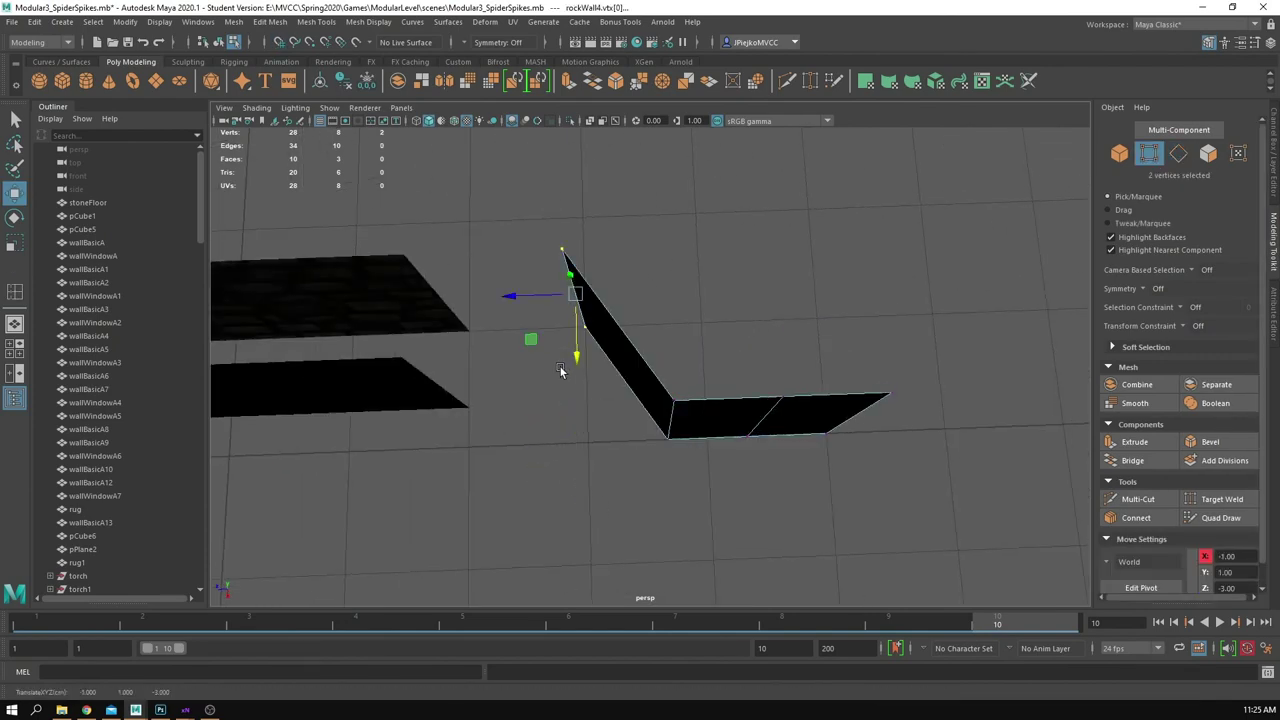
{"action": "key", "text": "x"}
{"action": "left_click_drag", "start_coordinate": [515, 298], "coordinate": [650, 307]}
{"action": "left_click_drag", "start_coordinate": [690, 385], "coordinate": [692, 280], "text": "alt"}
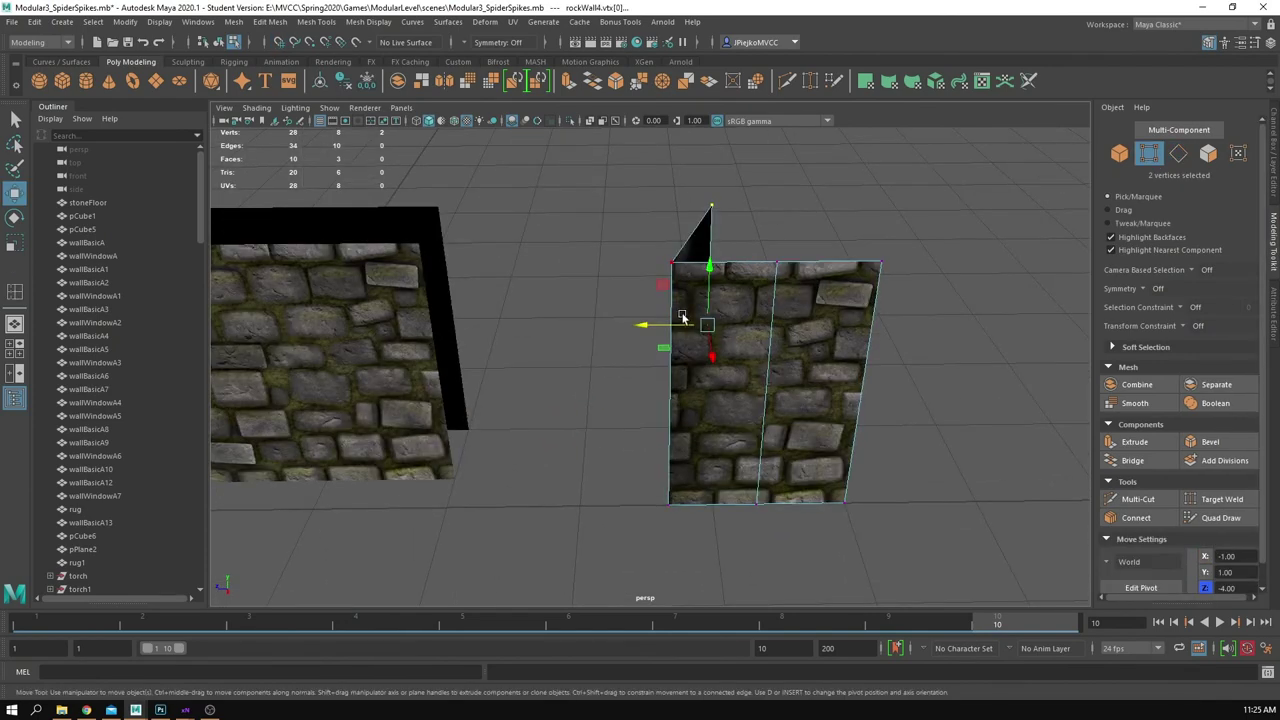
{"action": "key", "text": "v"}
{"action": "left_click_drag", "start_coordinate": [665, 323], "coordinate": [692, 395]}
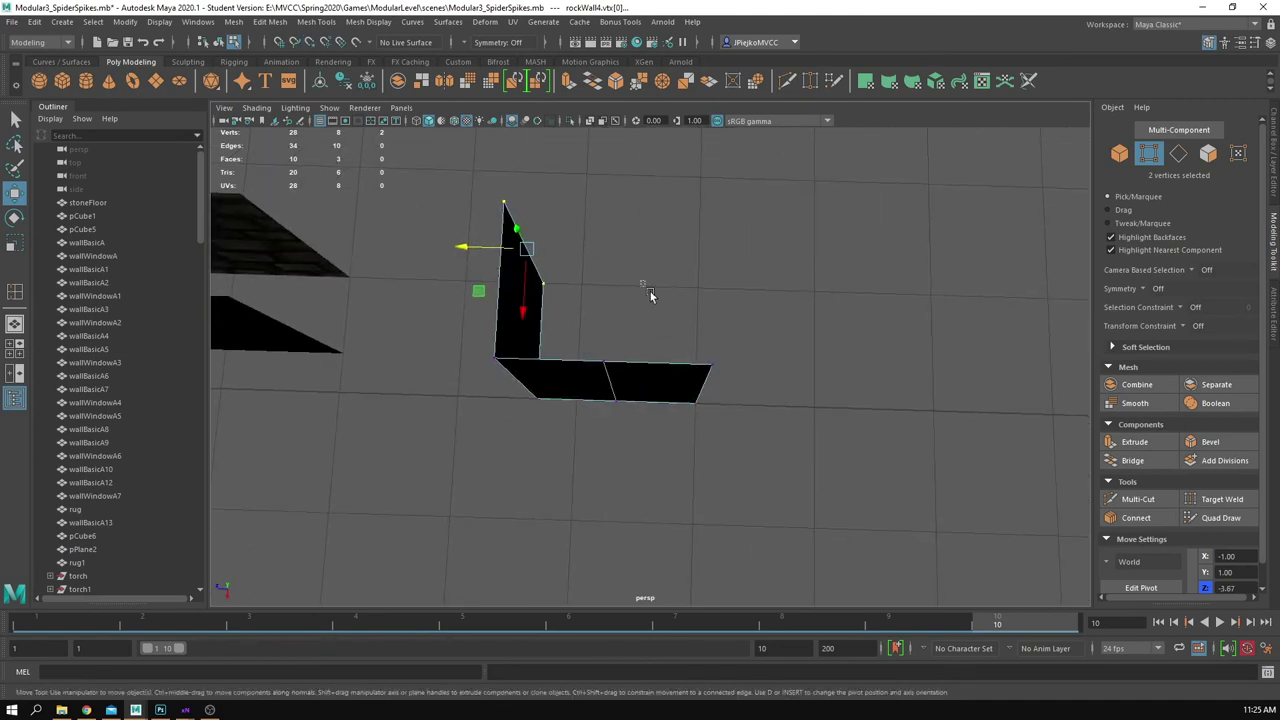
Step: Fold back the opposite end of the wall, moving its end vertices to about X -1.08 and snapping them to Z -4.33
{"action": "left_click_drag", "start_coordinate": [636, 283], "coordinate": [752, 446]}
{"action": "left_click_drag", "start_coordinate": [760, 448], "coordinate": [712, 221], "text": "alt"}
{"action": "key", "text": "v"}
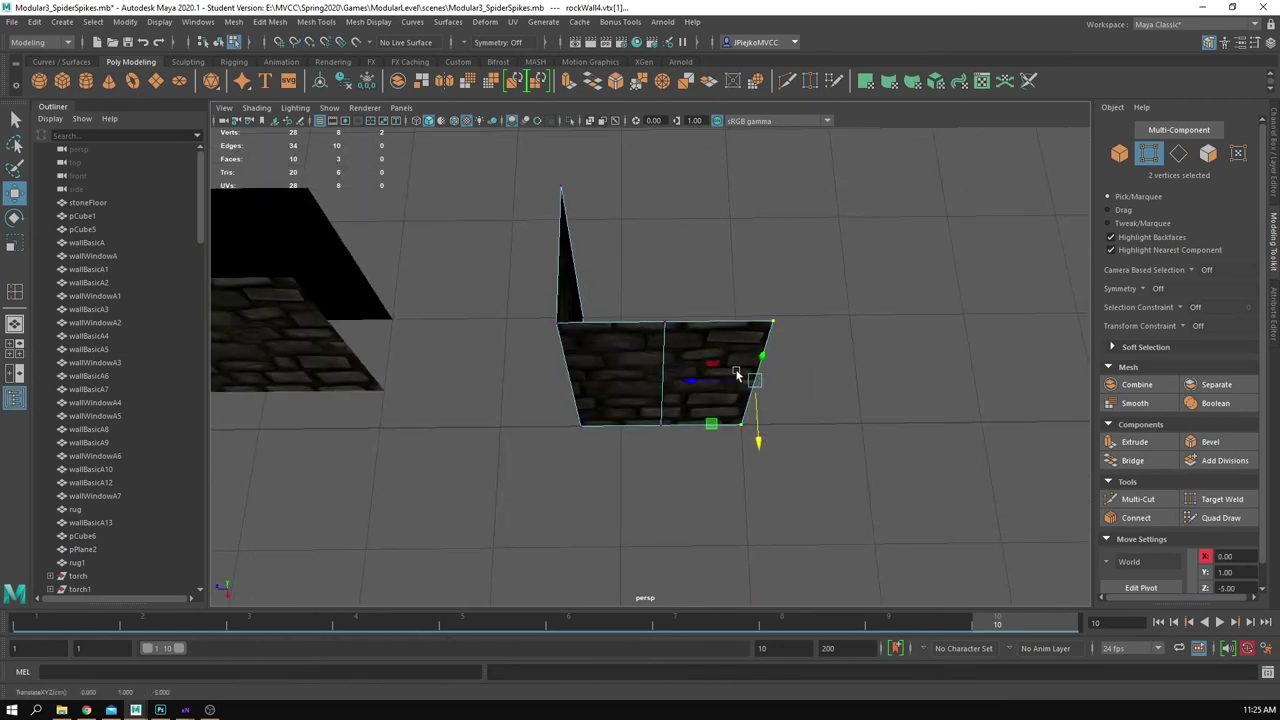
{"action": "left_click_drag", "start_coordinate": [758, 440], "coordinate": [752, 308]}
{"action": "left_click_drag", "start_coordinate": [738, 335], "coordinate": [715, 420], "text": "alt"}
{"action": "key", "text": "v"}
{"action": "left_click_drag", "start_coordinate": [688, 304], "coordinate": [610, 317]}
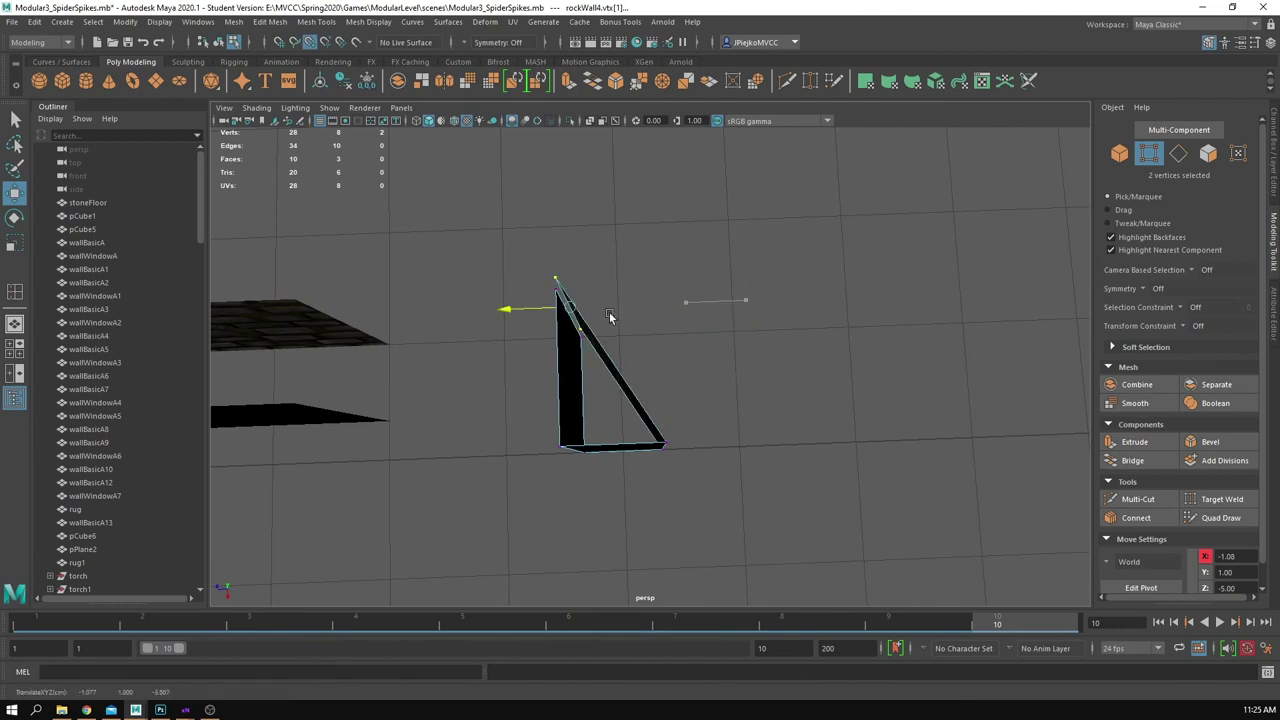
{"action": "left_click_drag", "start_coordinate": [692, 393], "coordinate": [680, 369], "text": "alt"}
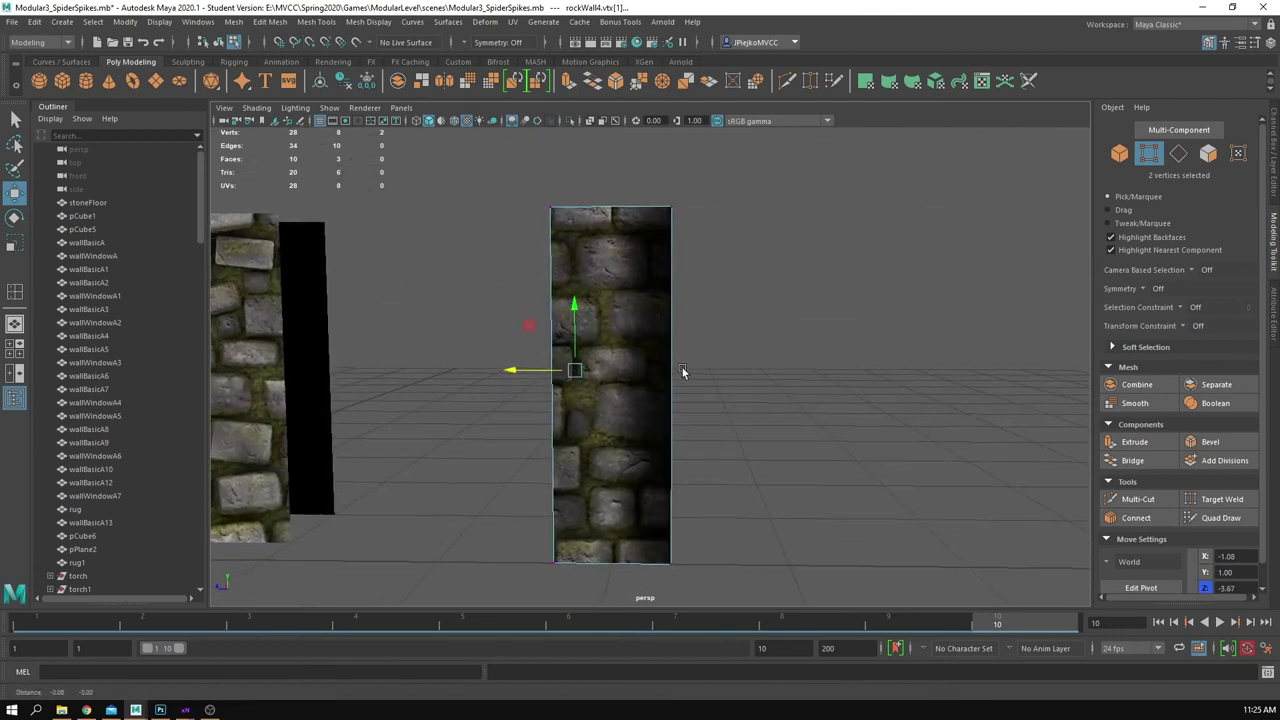
{"action": "left_click_drag", "start_coordinate": [523, 373], "coordinate": [748, 415]}
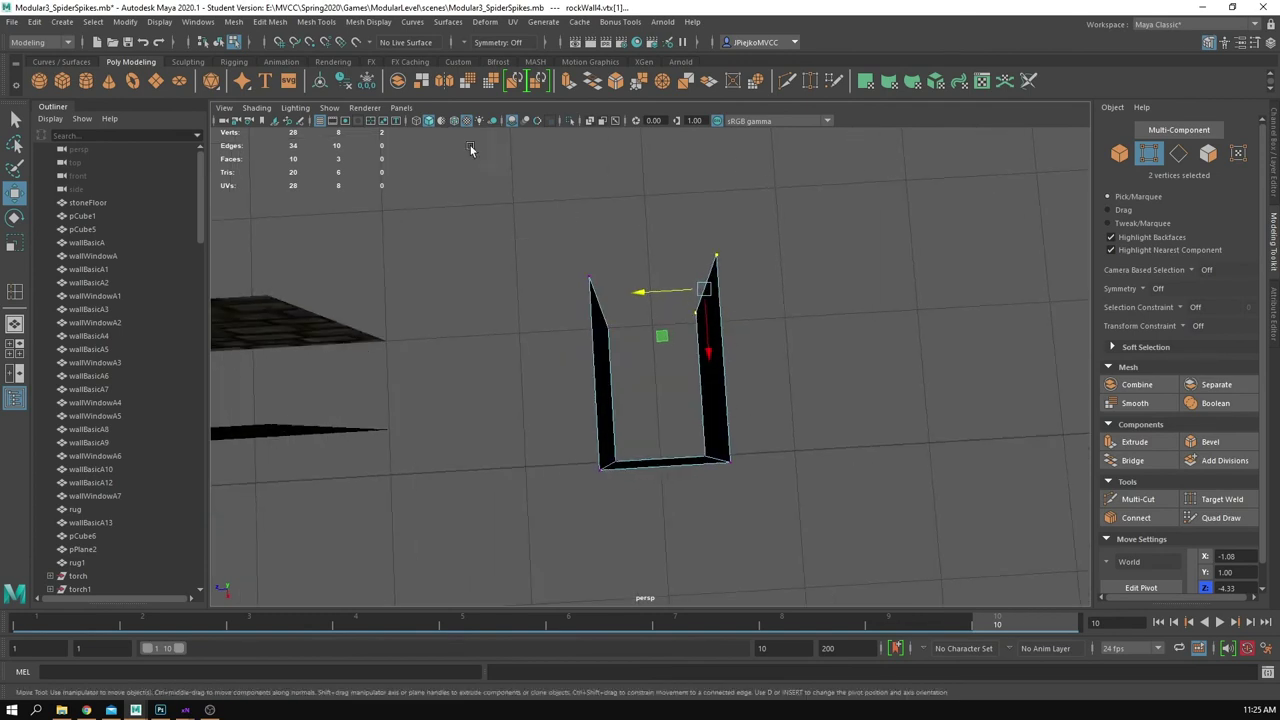
Step: In the top view, align the overlong side's end vertices along X with the other side's end, and return to the perspective view
{"action": "left_click", "coordinate": [401, 108]}
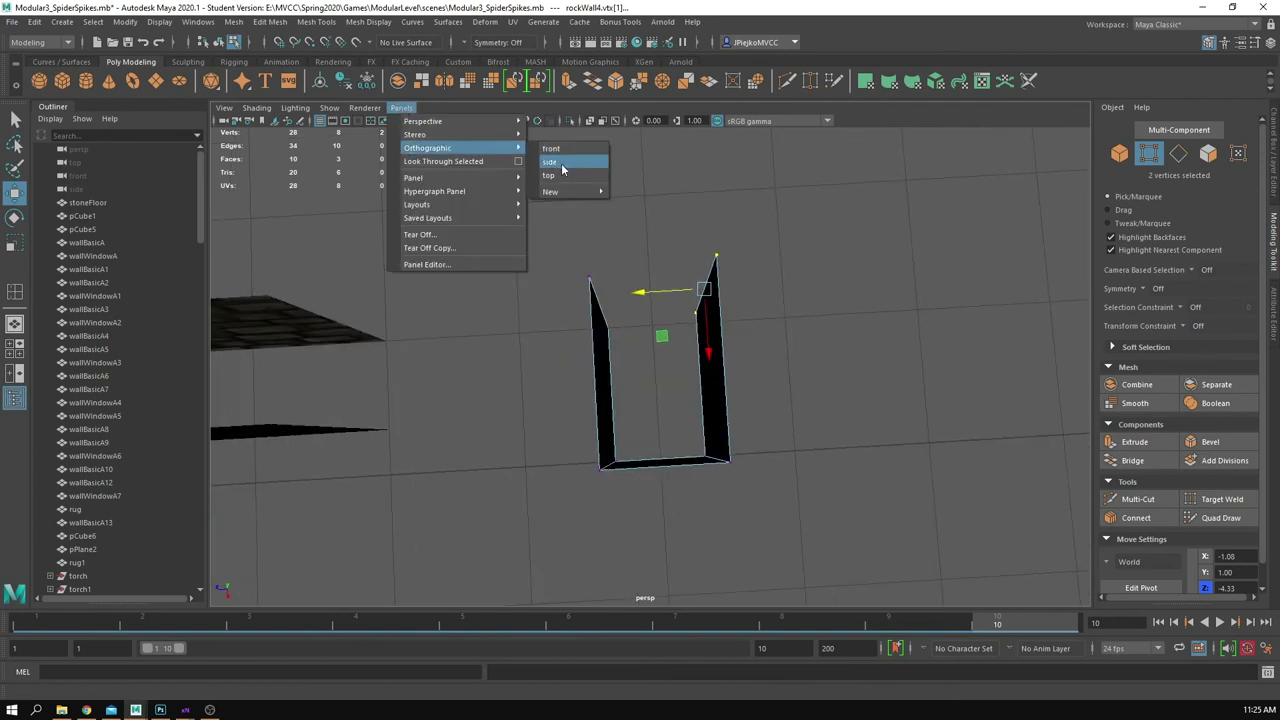
{"action": "left_click", "coordinate": [568, 183]}
{"action": "scroll", "coordinate": [620, 310], "scroll_direction": "down", "scroll_amount": 10}
{"action": "scroll", "coordinate": [640, 330], "scroll_direction": "up", "scroll_amount": 6}
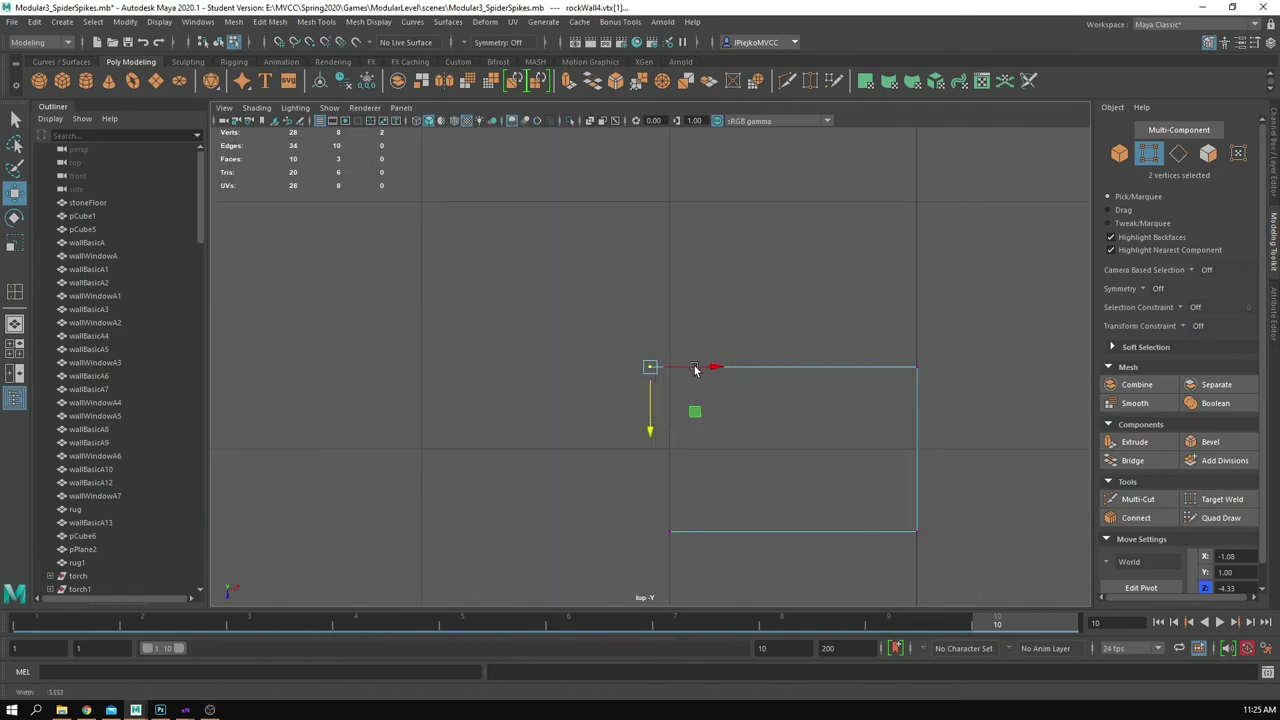
{"action": "scroll", "coordinate": [694, 369], "scroll_direction": "down", "scroll_amount": 1}
{"action": "middle_click_drag", "start_coordinate": [812, 436], "coordinate": [703, 383], "text": "alt"}
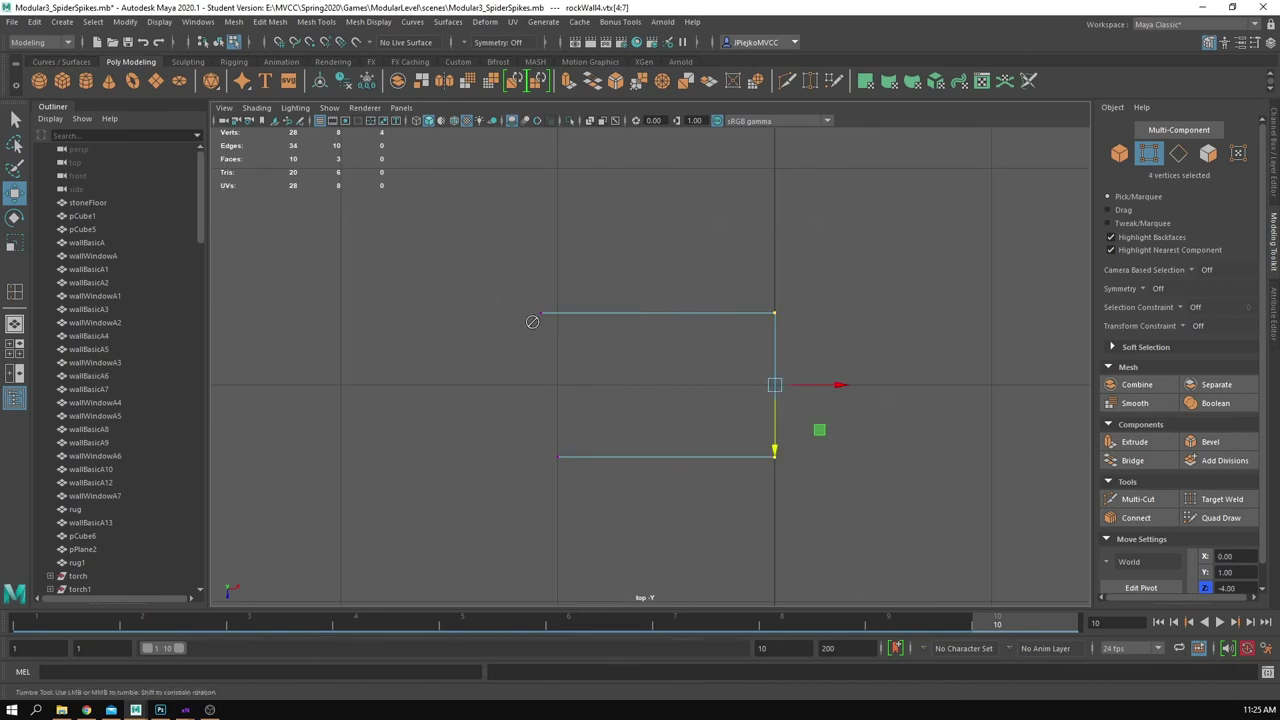
{"action": "left_click_drag", "start_coordinate": [531, 320], "coordinate": [592, 350], "text": "alt"}
{"action": "scroll", "coordinate": [765, 390], "scroll_direction": "up", "scroll_amount": 2}
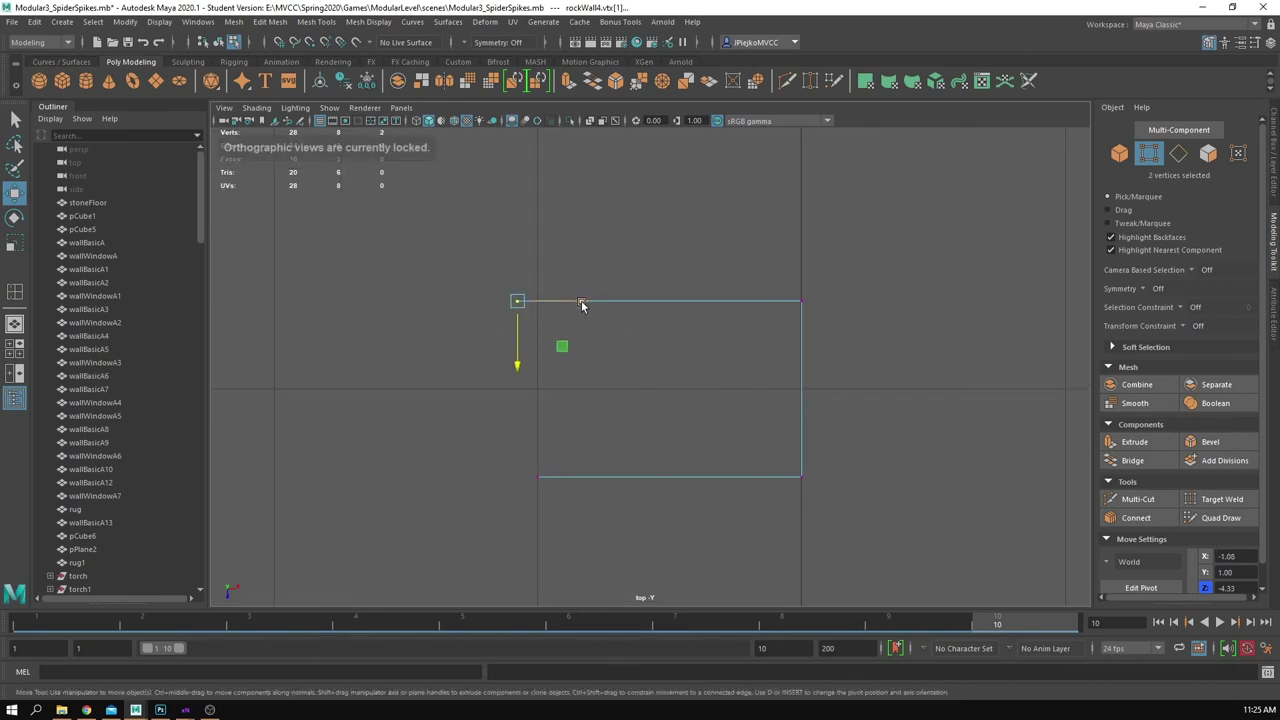
{"action": "left_click_drag", "start_coordinate": [582, 305], "coordinate": [603, 303]}
{"action": "left_click_drag", "start_coordinate": [666, 246], "coordinate": [899, 548]}
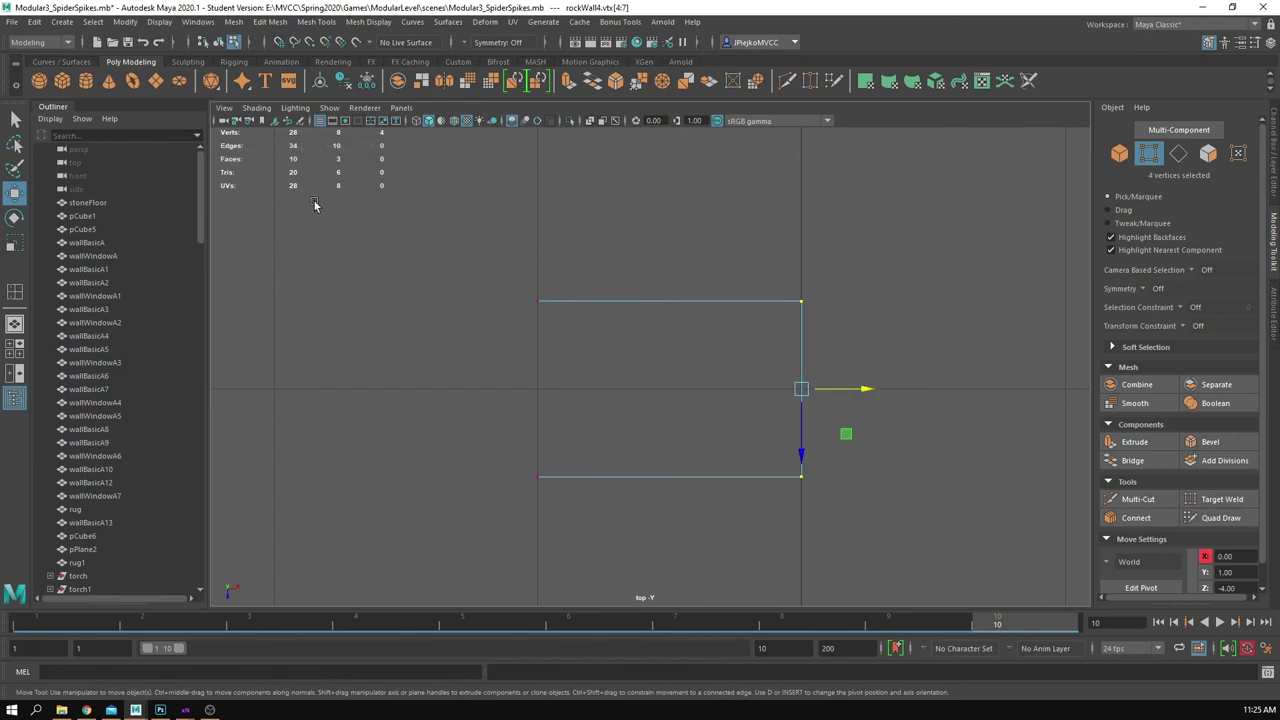
{"action": "left_click", "coordinate": [408, 107]}
{"action": "mouse_move", "coordinate": [466, 124]}
{"action": "left_click", "coordinate": [566, 124]}
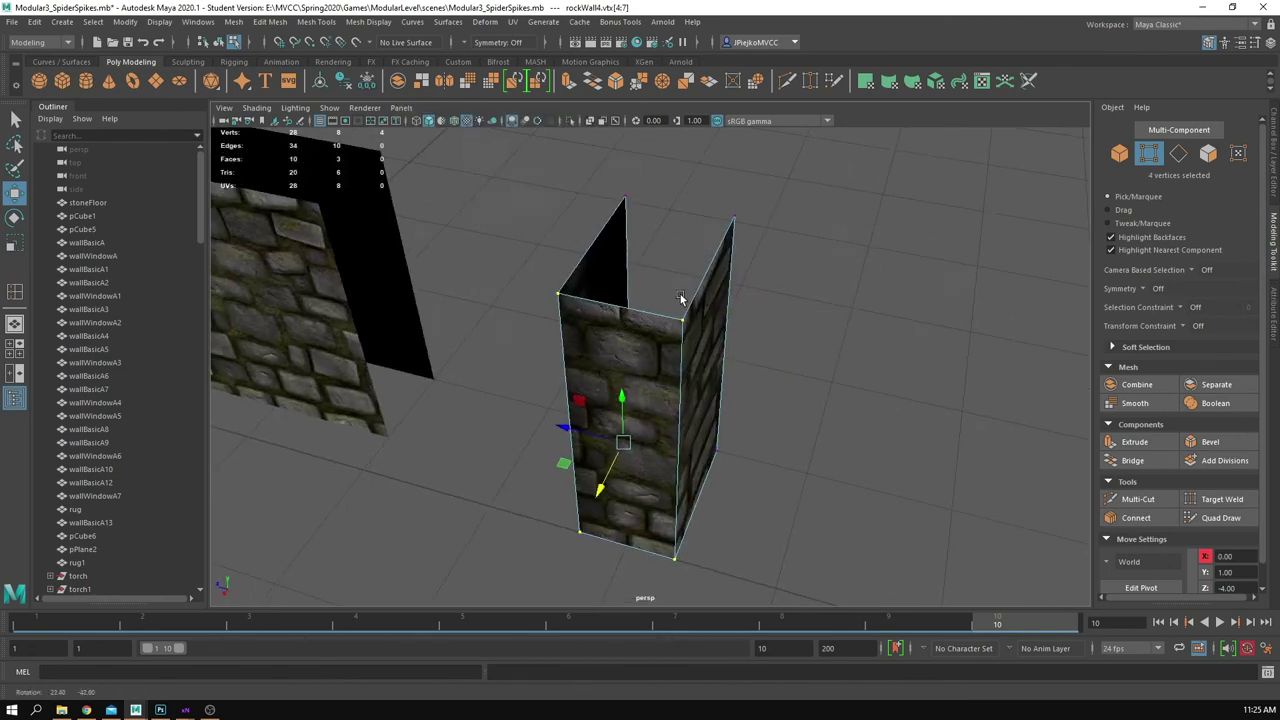
Step: Bevel the two vertical corner edges of the new folded end piece with a Fraction of 0.2
{"action": "left_click_drag", "start_coordinate": [682, 300], "coordinate": [748, 300], "text": "alt"}
{"action": "middle_click_drag", "start_coordinate": [345, 376], "coordinate": [479, 330], "text": "alt"}
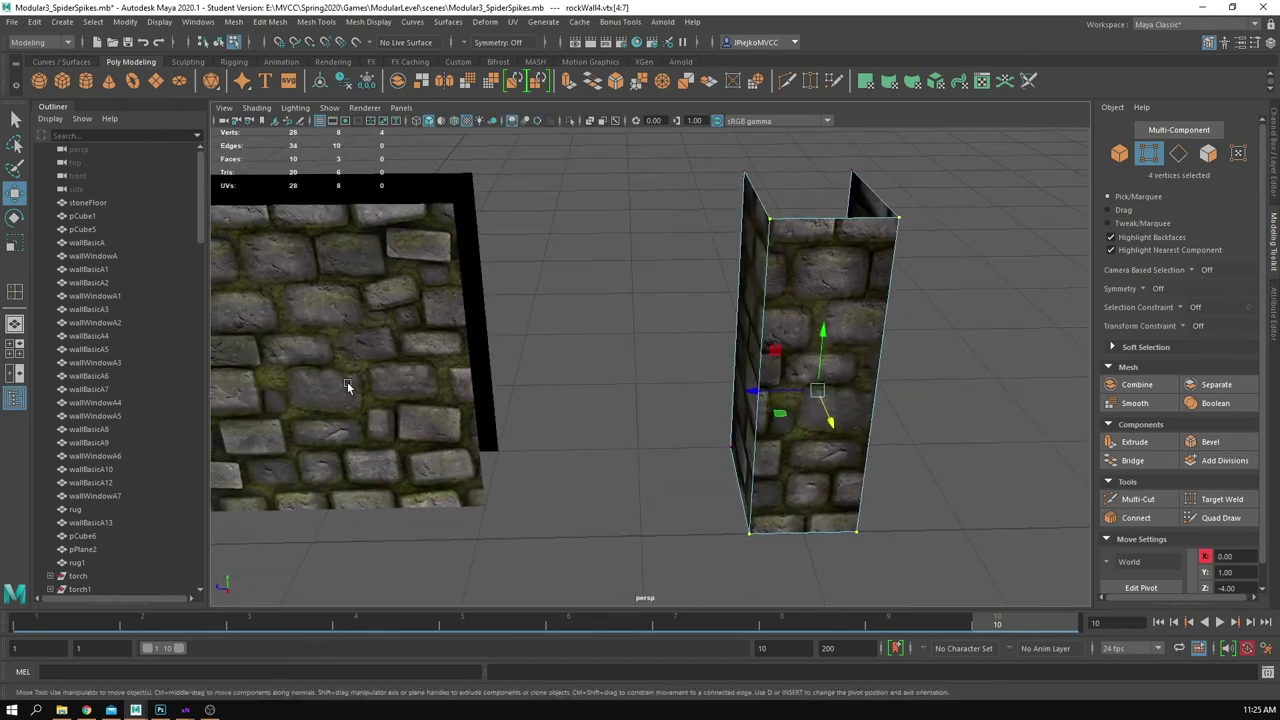
{"action": "middle_click_drag", "start_coordinate": [655, 427], "coordinate": [573, 384], "text": "alt"}
{"action": "left_click_drag", "start_coordinate": [572, 379], "coordinate": [607, 391], "text": "alt"}
{"action": "scroll", "coordinate": [607, 391], "scroll_direction": "up", "scroll_amount": 4}
{"action": "left_click", "coordinate": [702, 186]}
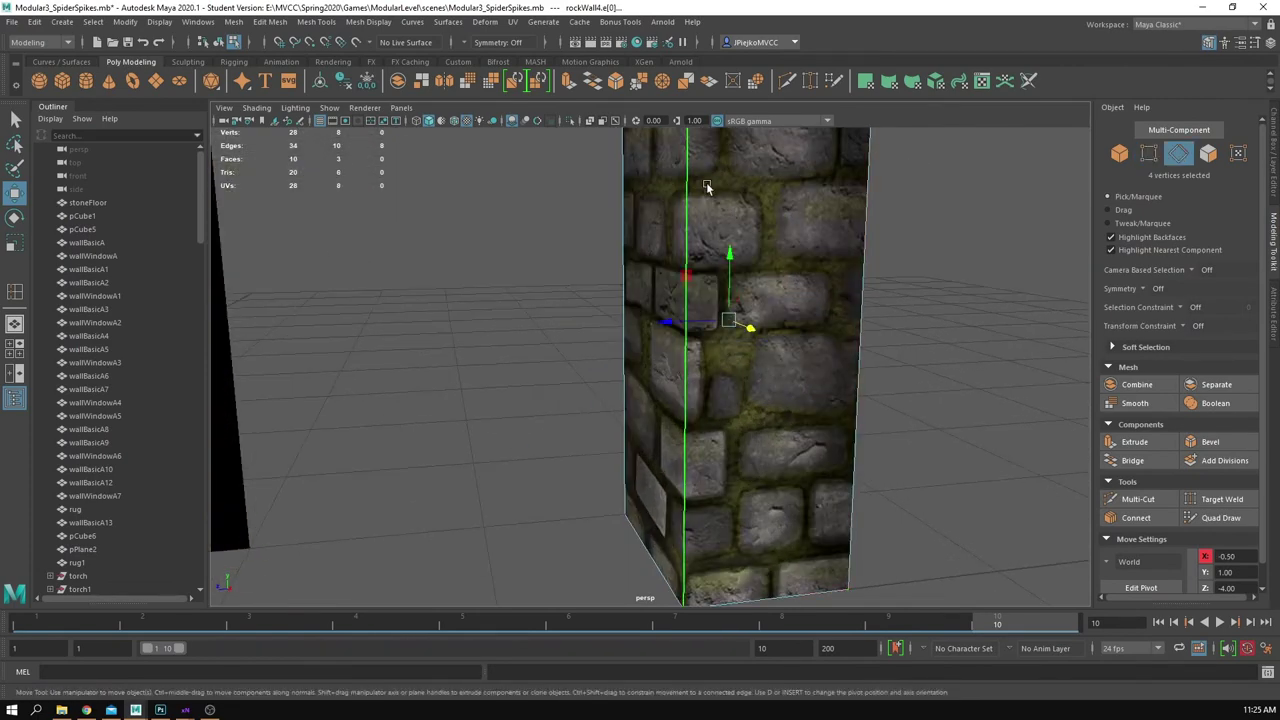
{"action": "left_click", "coordinate": [688, 240], "text": "shift"}
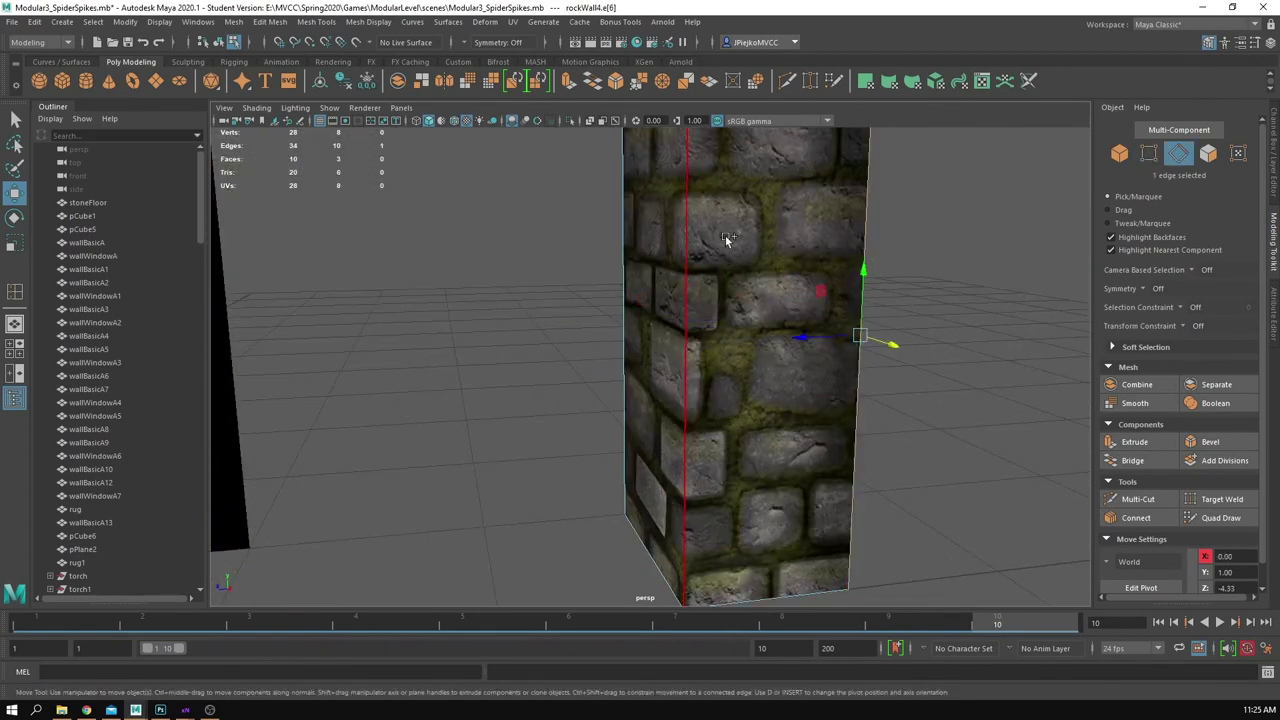
{"action": "left_click", "coordinate": [1210, 442]}
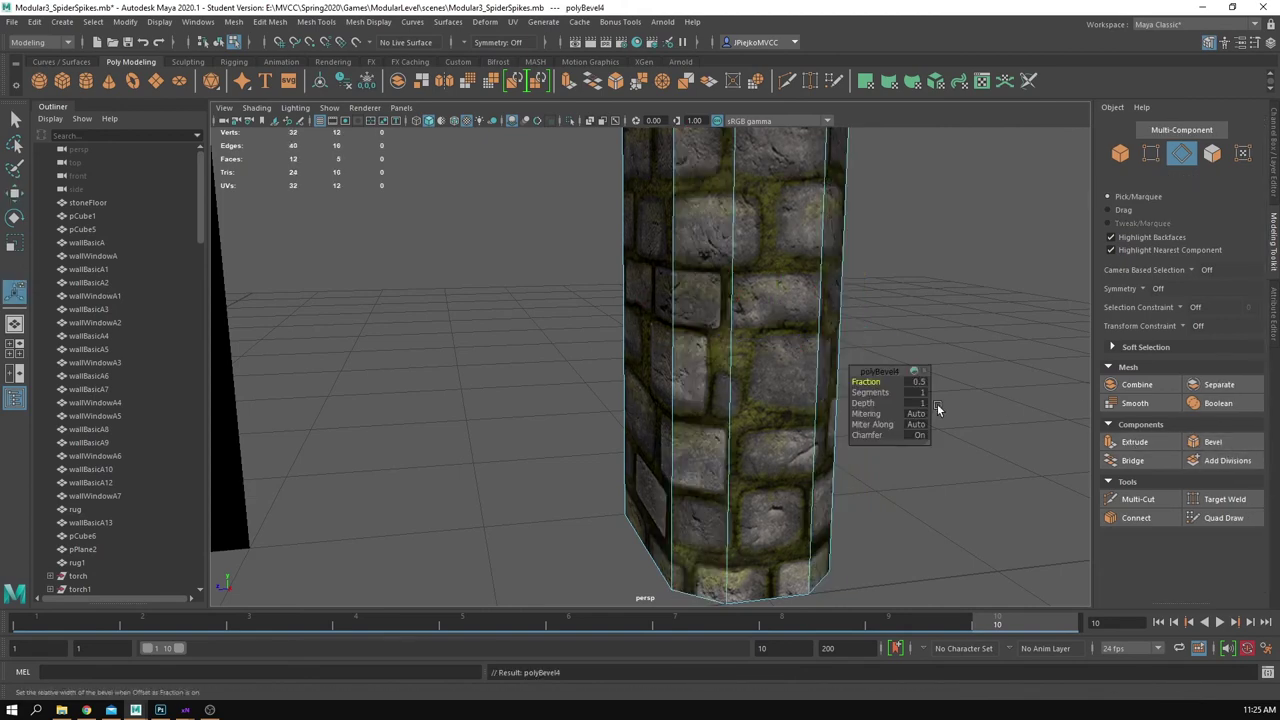
{"action": "left_click_drag", "start_coordinate": [877, 382], "coordinate": [877, 382]}
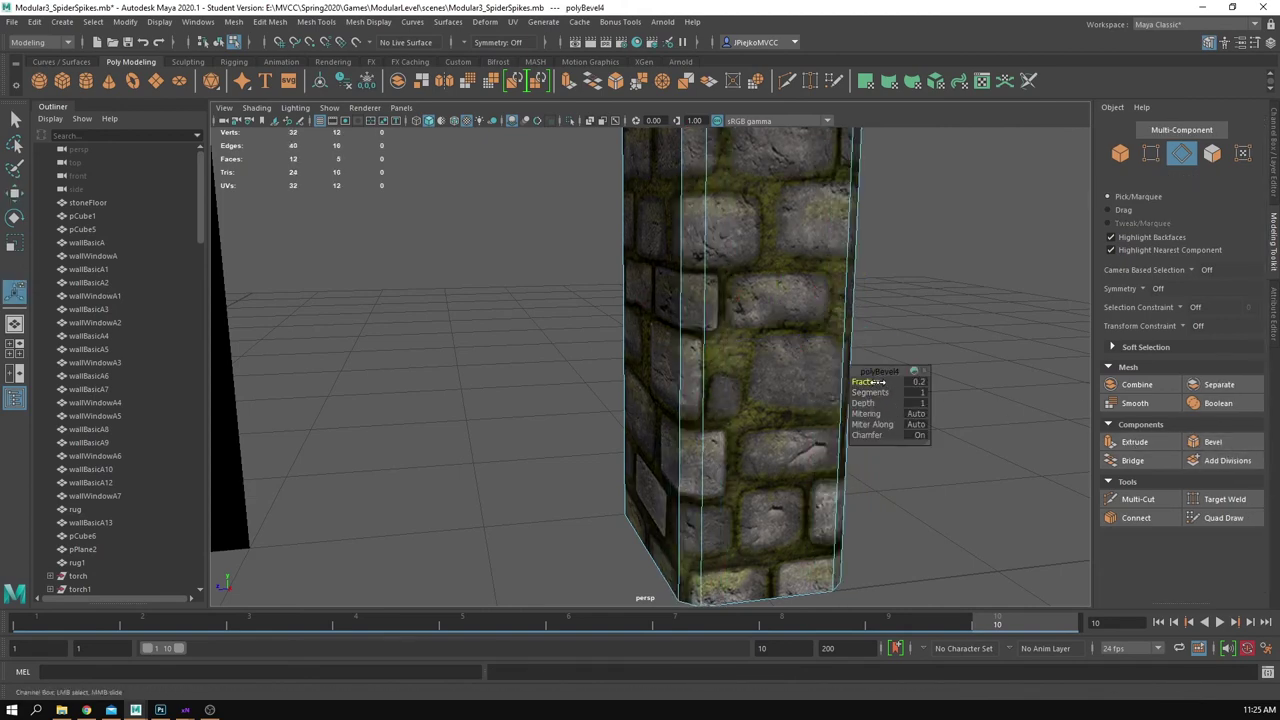
Step: Soften the four vertical edges along the bevelled corners of the folded end piece
{"action": "key", "text": "q"}
{"action": "key", "text": "F8"}
{"action": "left_click", "coordinate": [908, 247]}
{"action": "left_click_drag", "start_coordinate": [908, 247], "coordinate": [690, 300], "text": "alt"}
{"action": "left_click", "coordinate": [717, 350]}
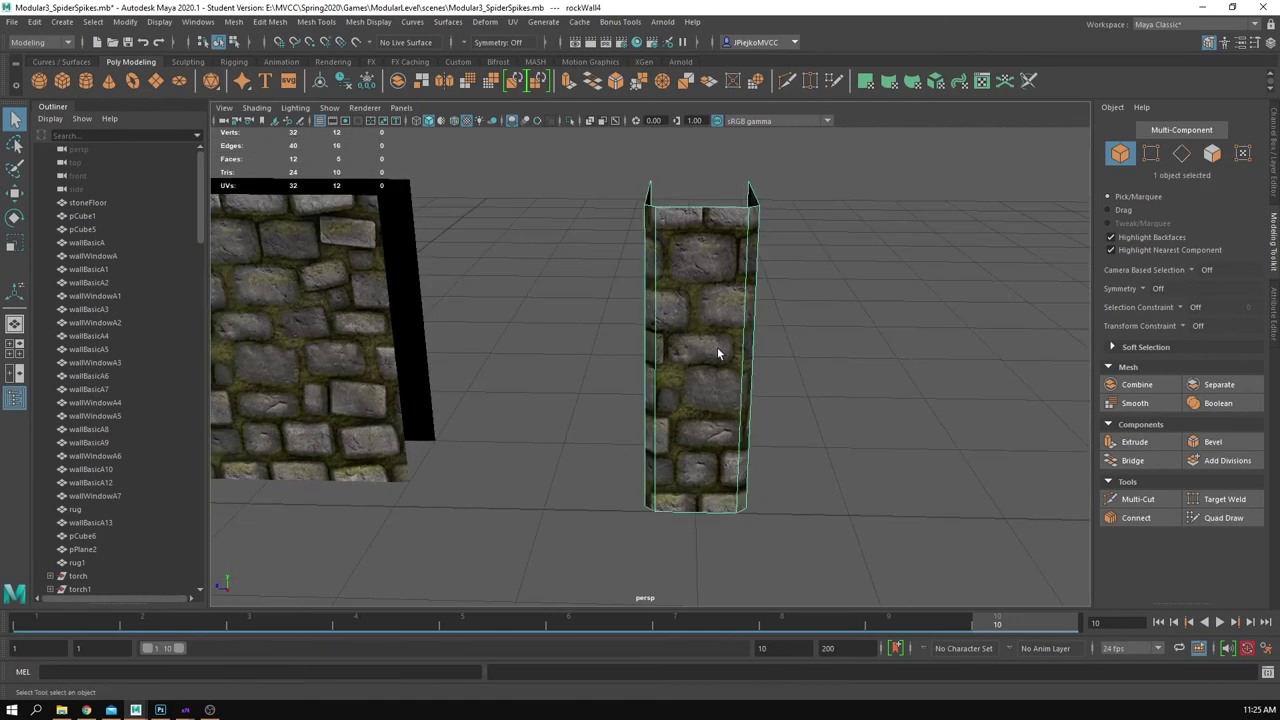
{"action": "left_click_drag", "start_coordinate": [717, 350], "coordinate": [738, 318], "text": "alt"}
{"action": "right_click_drag", "start_coordinate": [738, 318], "coordinate": [740, 260]}
{"action": "left_click", "coordinate": [370, 22]}
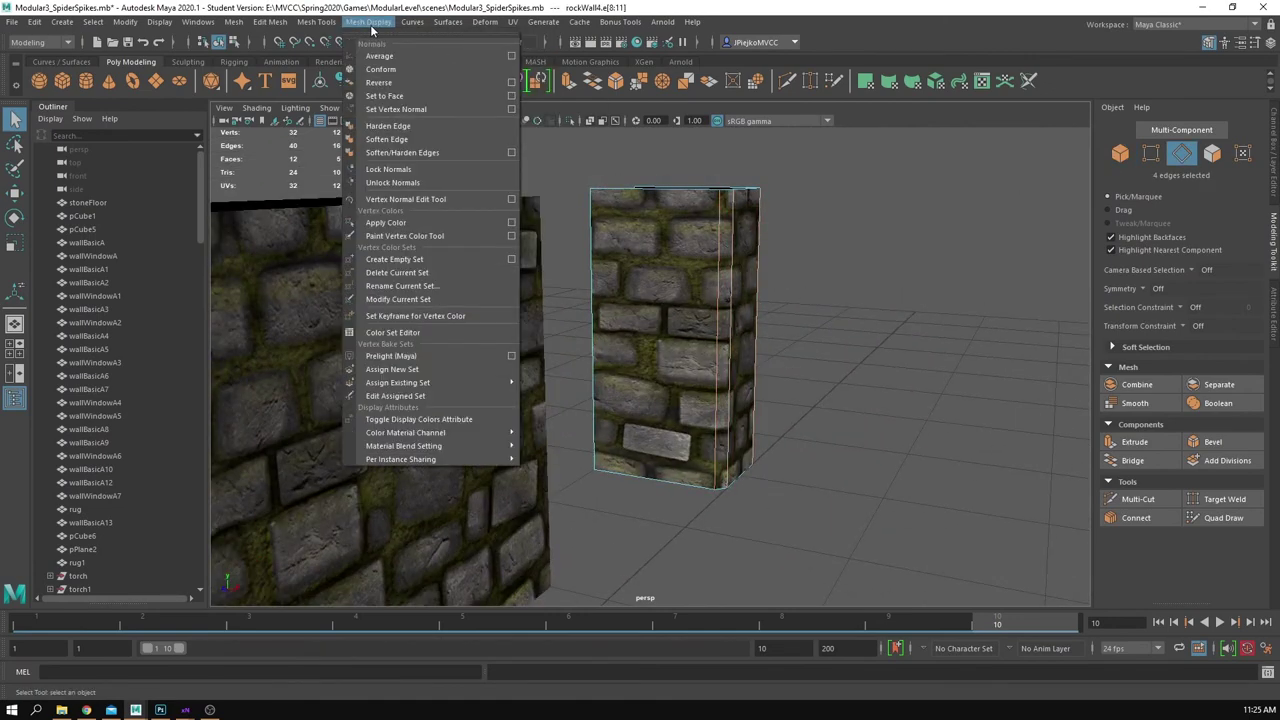
{"action": "left_click", "coordinate": [424, 137]}
{"action": "left_click", "coordinate": [718, 289]}
{"action": "left_click_drag", "start_coordinate": [622, 345], "coordinate": [629, 429], "text": "alt"}
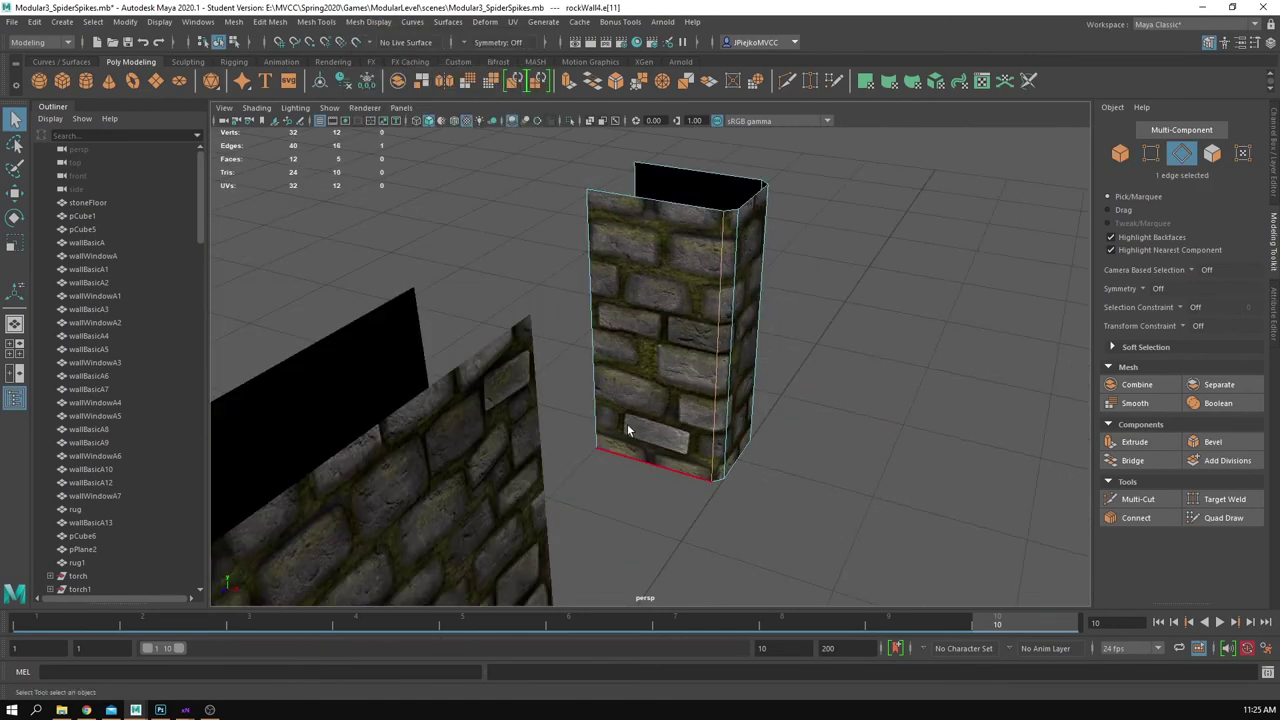
Step: Snap the end piece's pivot to the bottom corner vertex at its open end and undo the accidental pivot rotation
{"action": "key", "text": "w"}
{"action": "right_click_drag", "start_coordinate": [650, 415], "coordinate": [833, 321]}
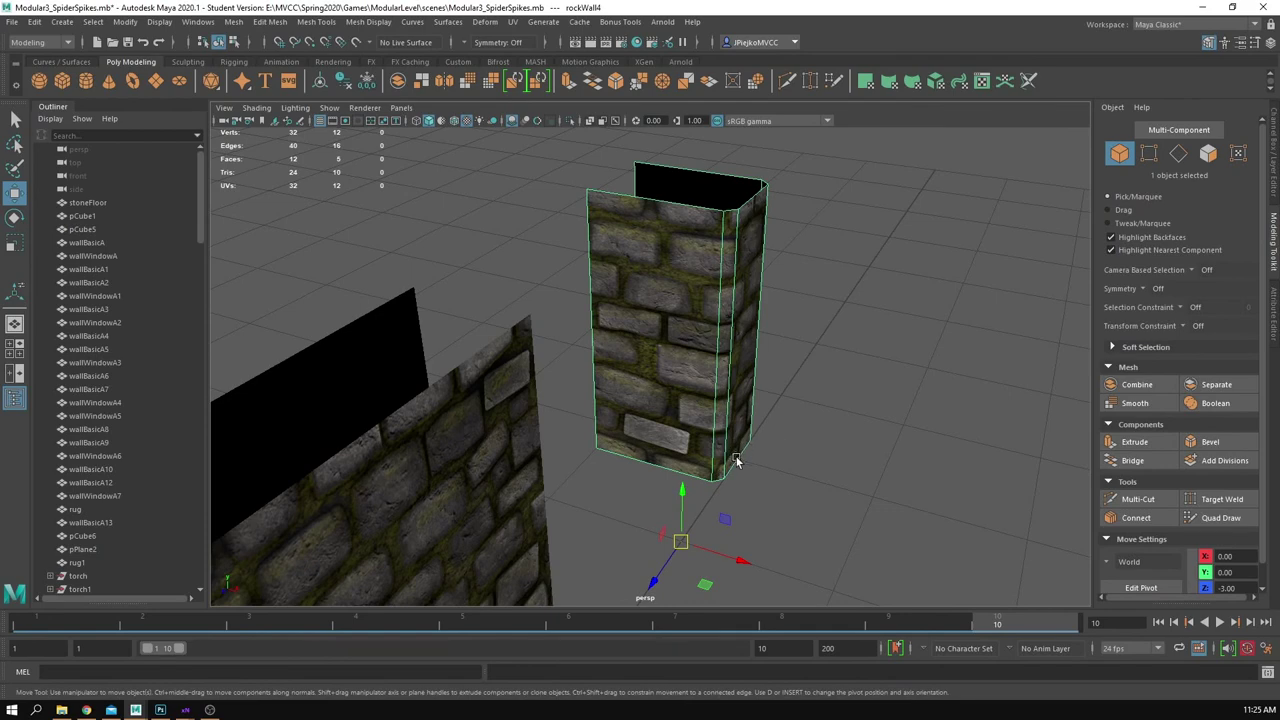
{"action": "key", "text": "d"}
{"action": "key", "text": "v"}
{"action": "left_click_drag", "start_coordinate": [683, 538], "coordinate": [742, 502]}
{"action": "key", "text": "e"}
{"action": "key", "text": "d"}
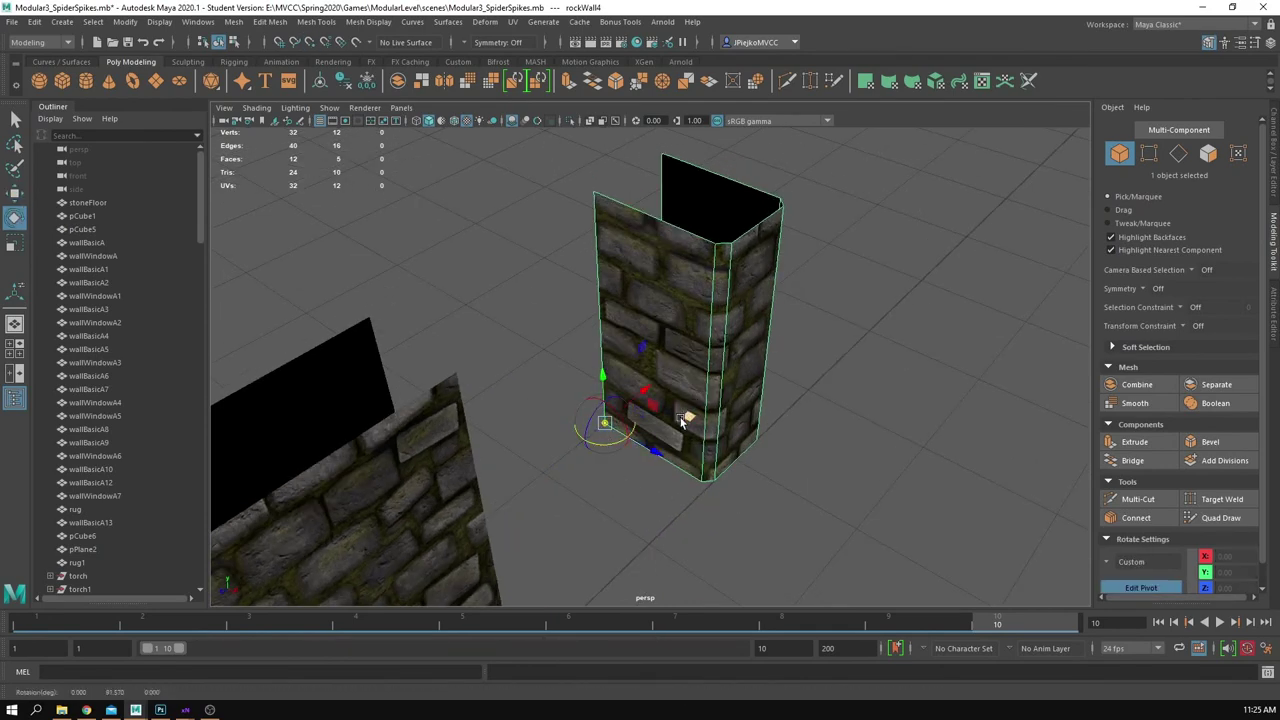
{"action": "key", "text": "ctrl+z"}
{"action": "key", "text": "w"}
Step: Rotate the folded end piece around its corner pivot to a Rotate Y of 90
{"action": "key", "text": "e"}
{"action": "left_click_drag", "start_coordinate": [615, 465], "coordinate": [692, 440]}
{"action": "left_click", "coordinate": [1275, 177]}
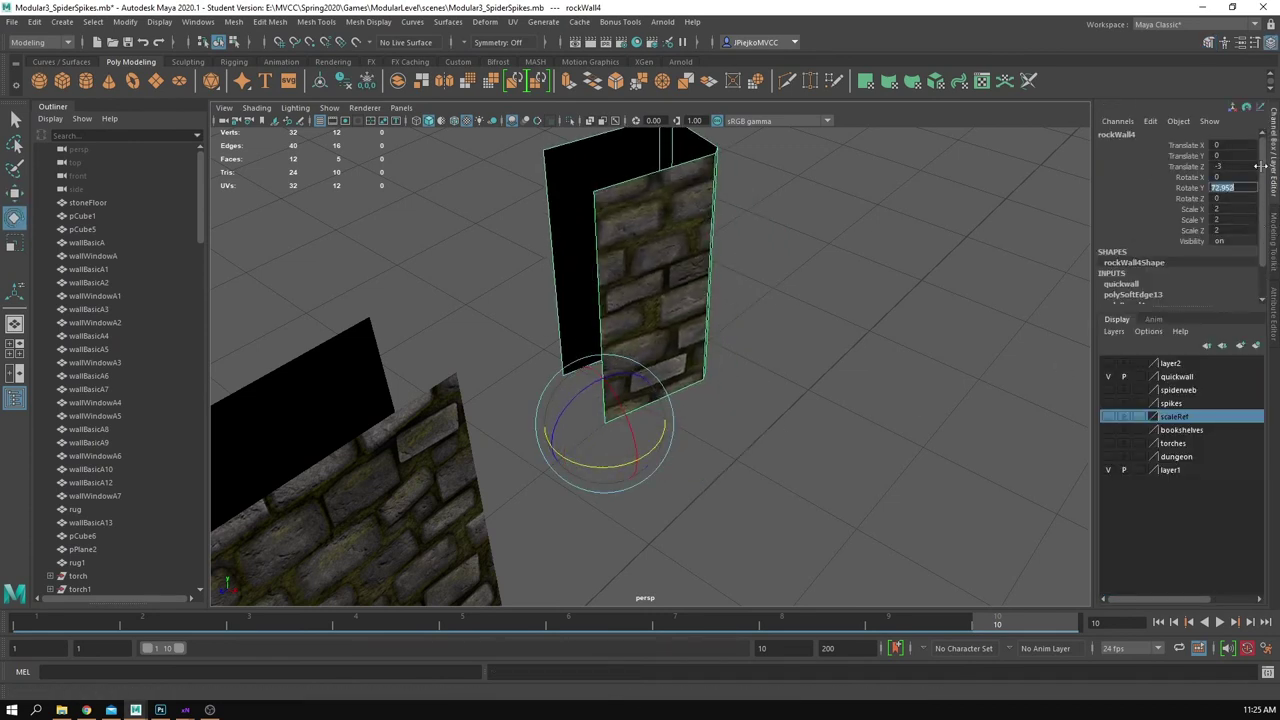
{"action": "type", "text": "900"}
{"action": "key", "text": "Return"}
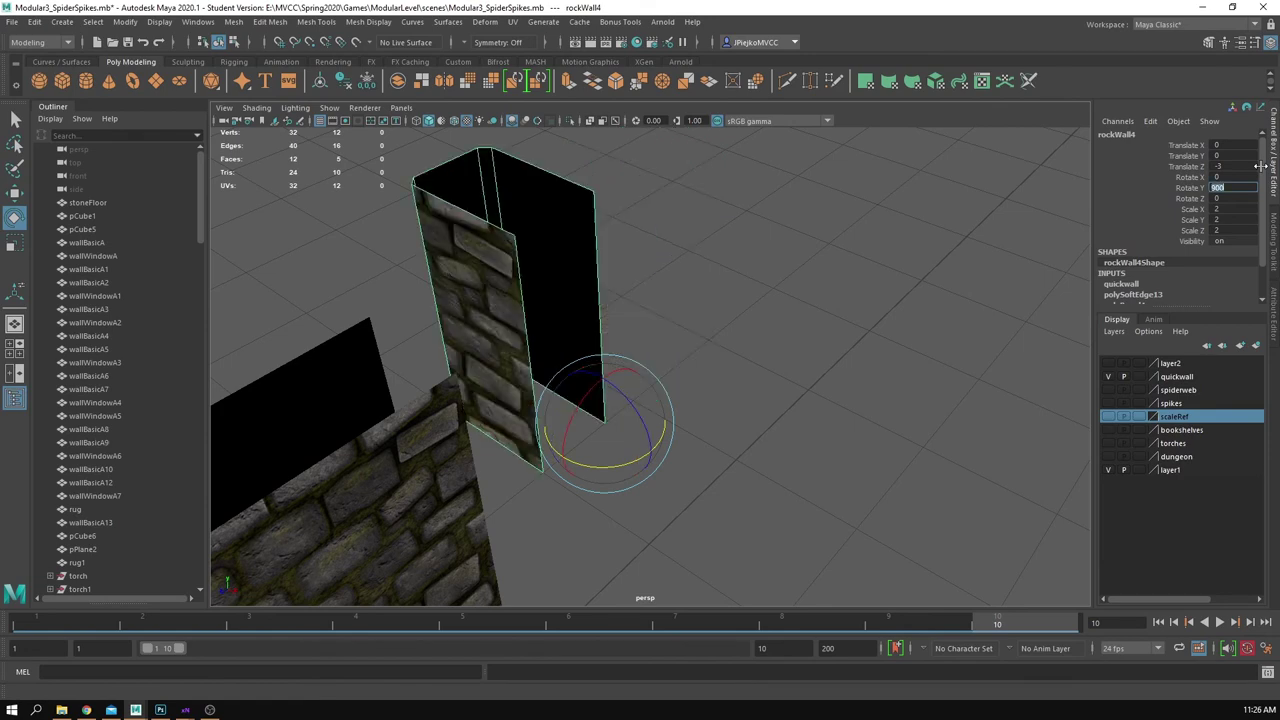
{"action": "type", "text": "90"}
{"action": "key", "text": "Return"}
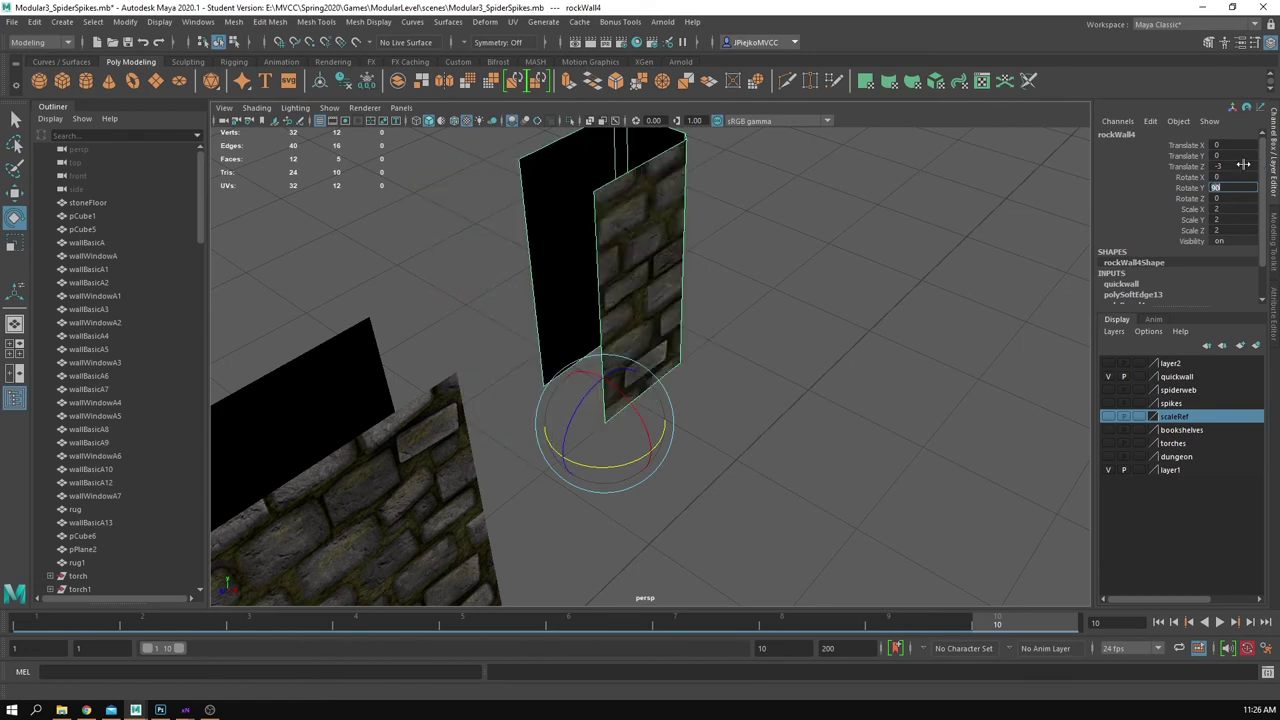
Step: Move the rotated end piece against the open end of the parallel walls, deselect it and check the joined wall
{"action": "scroll", "coordinate": [676, 272], "scroll_direction": "down", "scroll_amount": 4}
{"action": "key", "text": "w"}
{"action": "left_click_drag", "start_coordinate": [575, 311], "coordinate": [515, 365], "text": "alt"}
{"action": "middle_click_drag", "start_coordinate": [515, 365], "coordinate": [612, 396], "text": "alt"}
{"action": "left_click_drag", "start_coordinate": [652, 393], "coordinate": [547, 438]}
{"action": "left_click", "coordinate": [654, 473]}
{"action": "right_click_drag", "start_coordinate": [654, 473], "coordinate": [817, 426], "text": "alt"}
{"action": "middle_click_drag", "start_coordinate": [330, 410], "coordinate": [577, 482], "text": "alt"}
{"action": "left_click_drag", "start_coordinate": [577, 482], "coordinate": [749, 445], "text": "alt"}
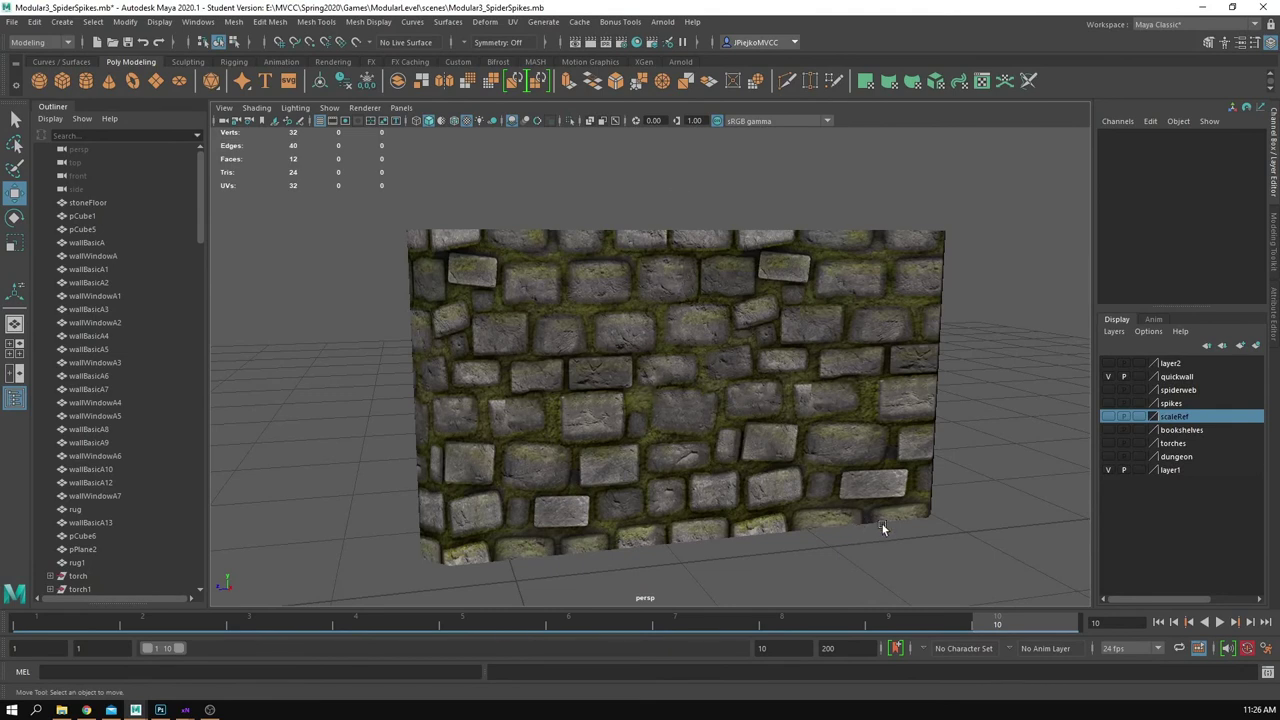
{"action": "left_click_drag", "start_coordinate": [799, 479], "coordinate": [705, 455], "text": "alt"}
Step: Duplicate the flat wall panel between the end pieces and move the copy clear, to X 0 and about Z 4.08
{"action": "left_click", "coordinate": [618, 415]}
{"action": "left_click_drag", "start_coordinate": [666, 397], "coordinate": [570, 372], "text": "alt"}
{"action": "left_click", "coordinate": [634, 387]}
{"action": "right_click_drag", "start_coordinate": [634, 387], "coordinate": [570, 481], "text": "alt"}
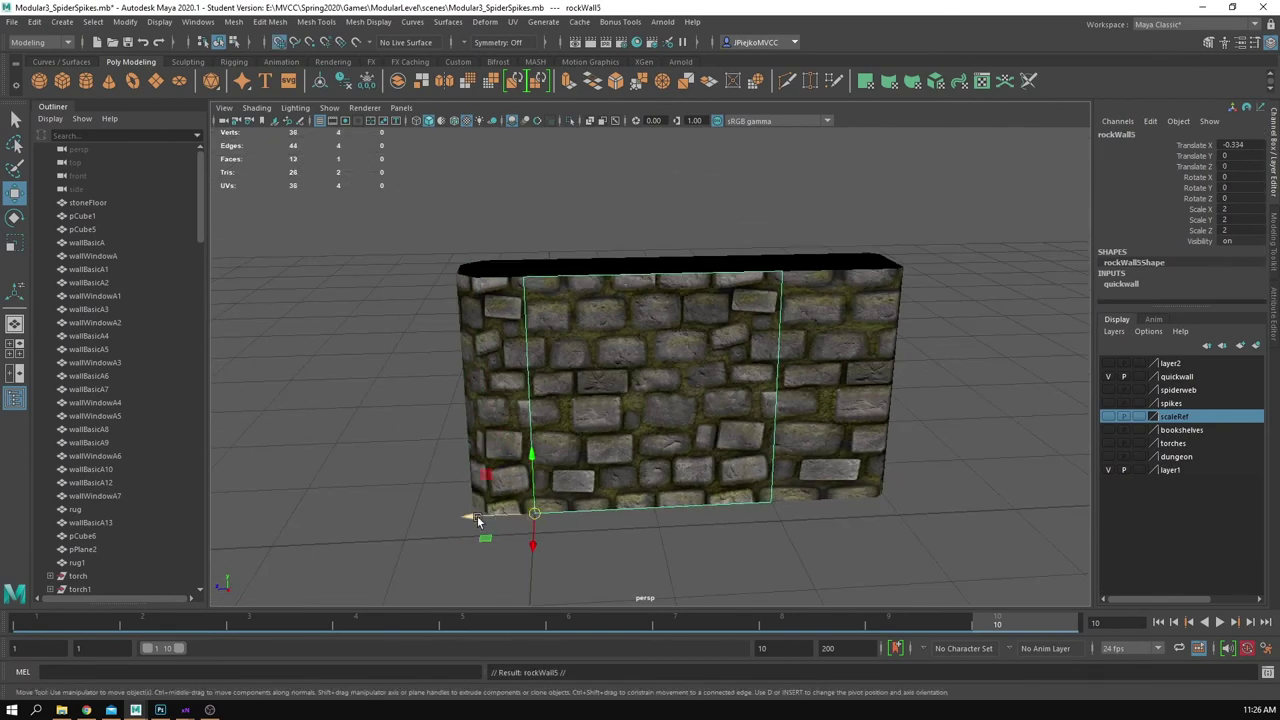
{"action": "left_click_drag", "start_coordinate": [477, 518], "coordinate": [230, 529]}
{"action": "middle_click_drag", "start_coordinate": [230, 529], "coordinate": [632, 358], "text": "alt"}
{"action": "left_click_drag", "start_coordinate": [632, 358], "coordinate": [402, 368]}
{"action": "key", "text": "x"}
{"action": "left_click_drag", "start_coordinate": [402, 421], "coordinate": [394, 438]}
{"action": "middle_click_drag", "start_coordinate": [394, 438], "coordinate": [526, 454], "text": "alt"}
{"action": "right_click_drag", "start_coordinate": [526, 454], "coordinate": [752, 410], "text": "alt"}
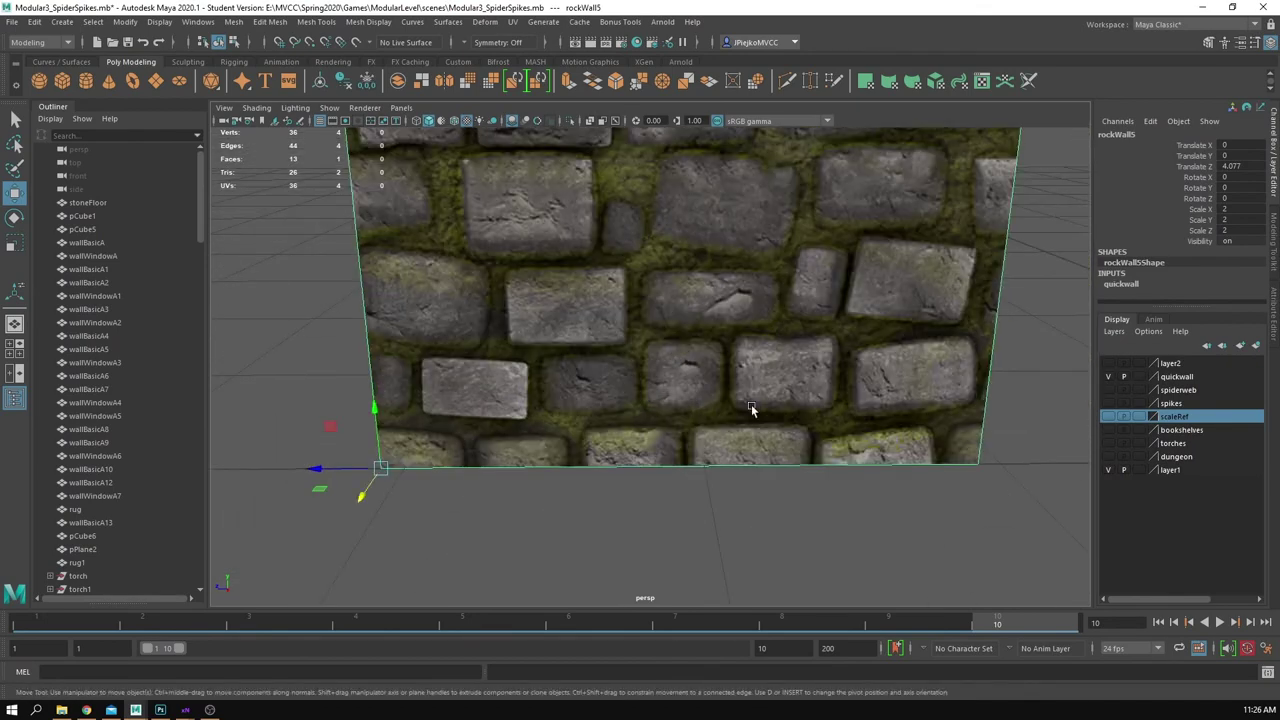
Step: Try to cut a horizontal edge across the copied panel with Multi-Cut, along the mortar line above the lowest stones
{"action": "left_click", "coordinate": [1208, 42]}
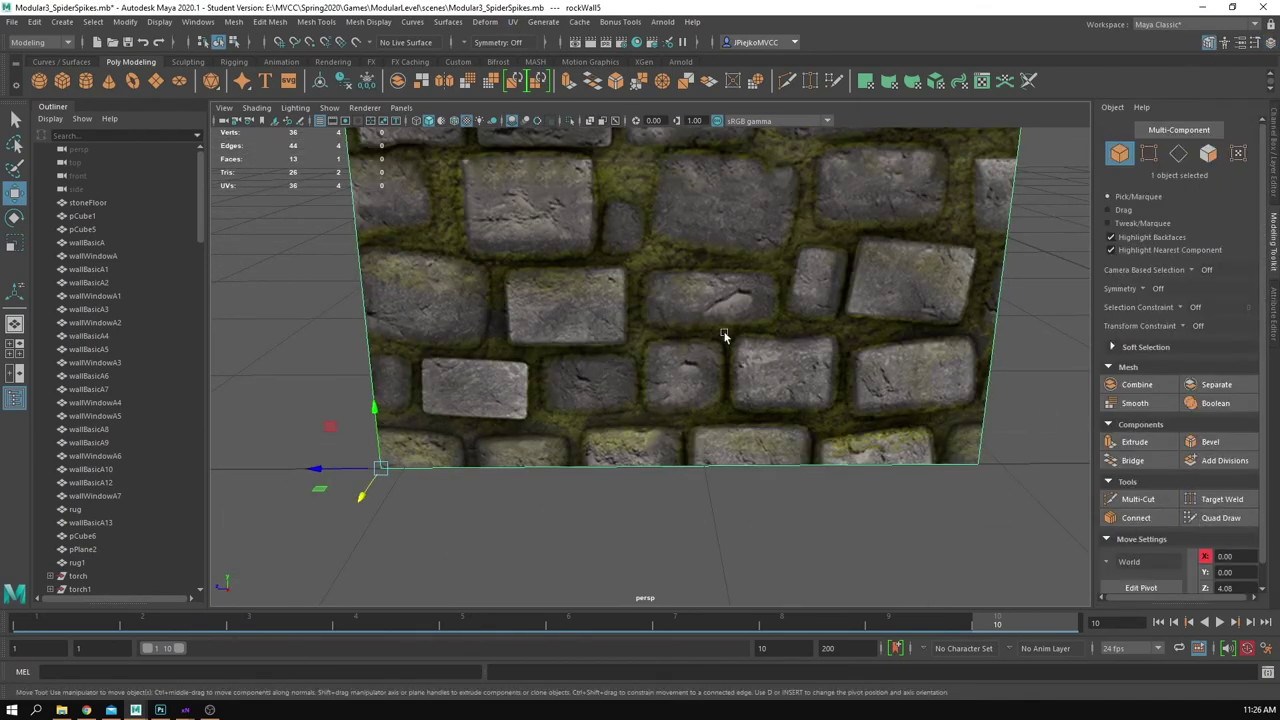
{"action": "left_click", "coordinate": [1155, 503]}
{"action": "left_click_drag", "start_coordinate": [672, 538], "coordinate": [691, 509], "text": "alt"}
{"action": "middle_click_drag", "start_coordinate": [687, 540], "coordinate": [709, 500], "text": "alt"}
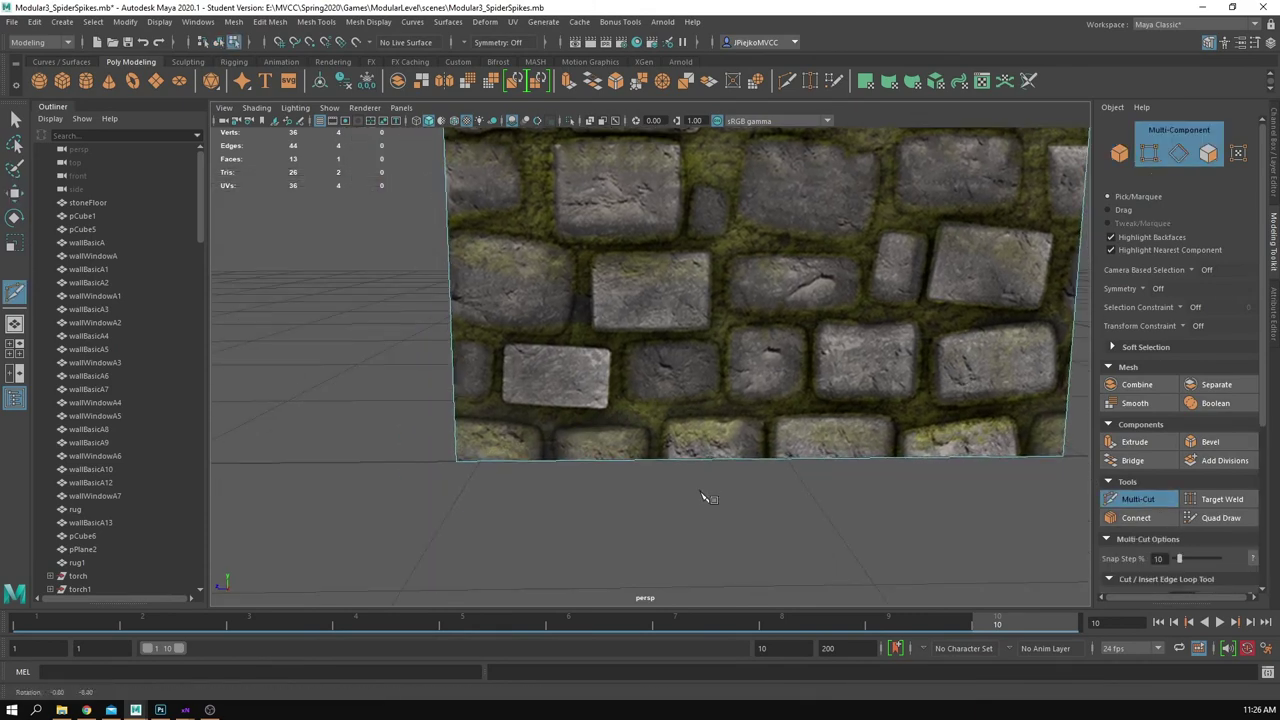
{"action": "left_click", "coordinate": [478, 421]}
{"action": "middle_click_drag", "start_coordinate": [824, 436], "coordinate": [775, 463], "text": "alt"}
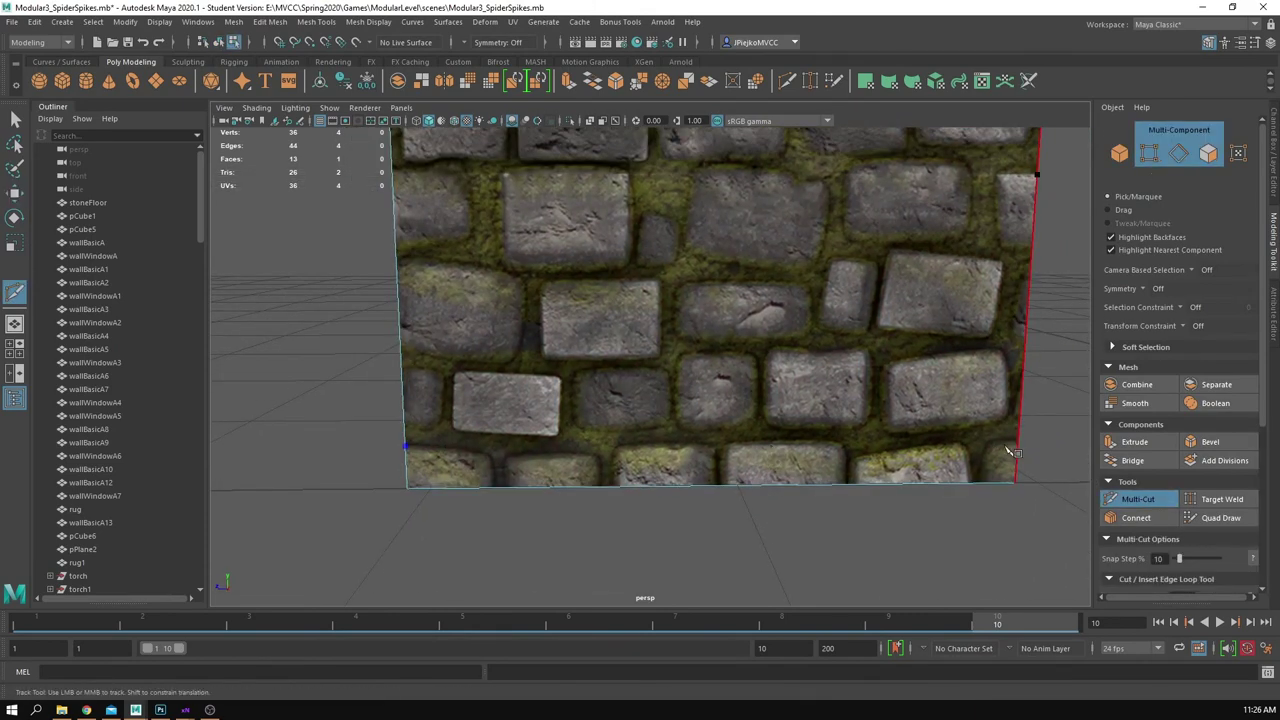
{"action": "left_click", "coordinate": [1019, 446]}
{"action": "key", "text": "w"}
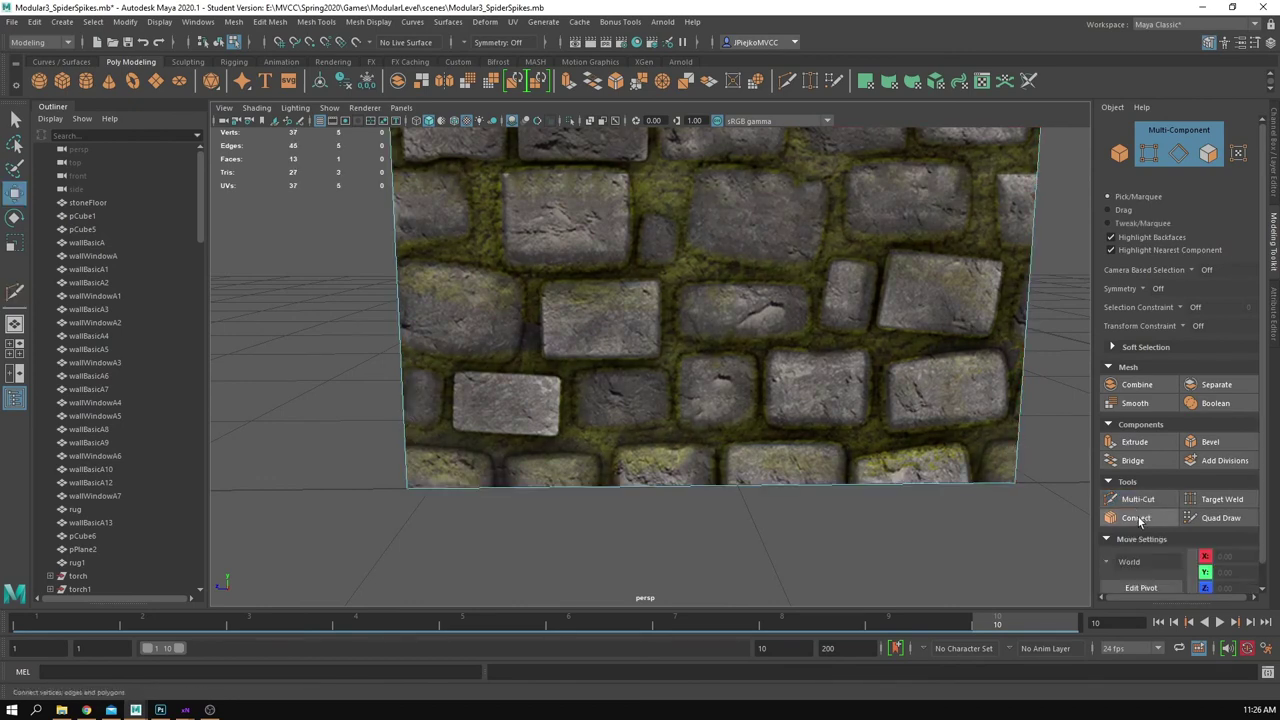
{"action": "left_click", "coordinate": [1137, 500]}
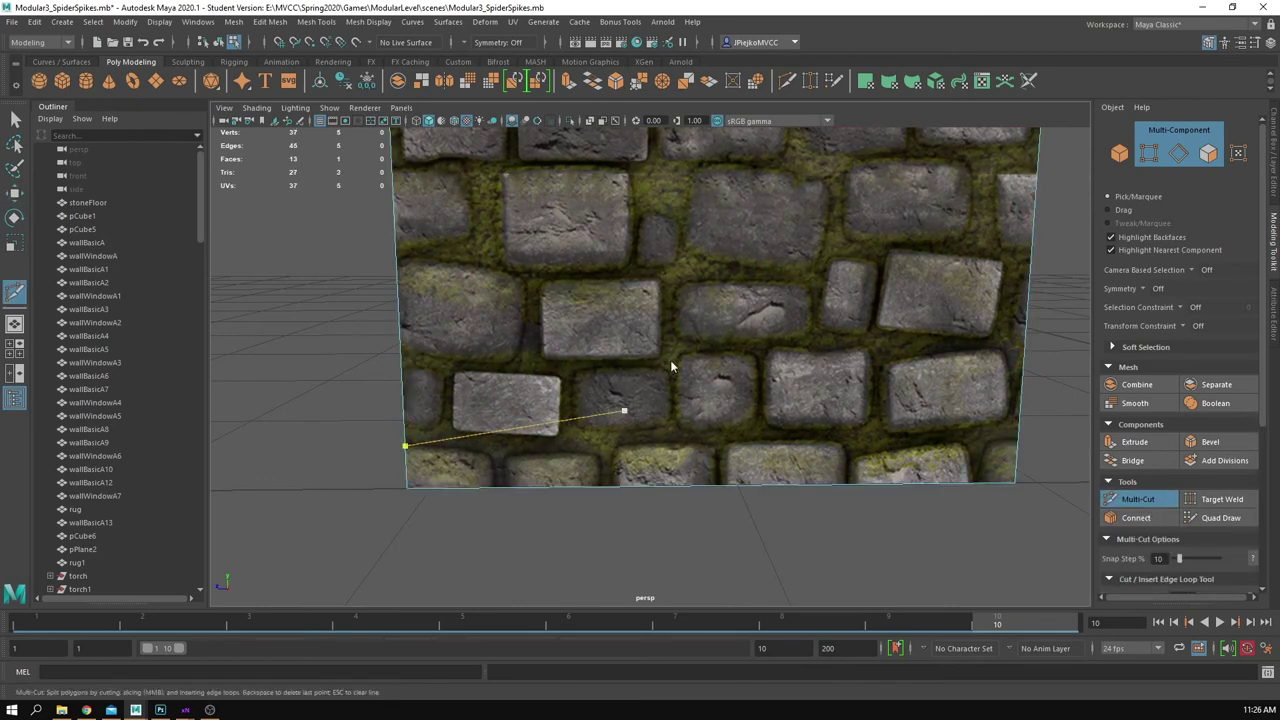
{"action": "key", "text": "F8"}
{"action": "left_click", "coordinate": [1128, 496]}
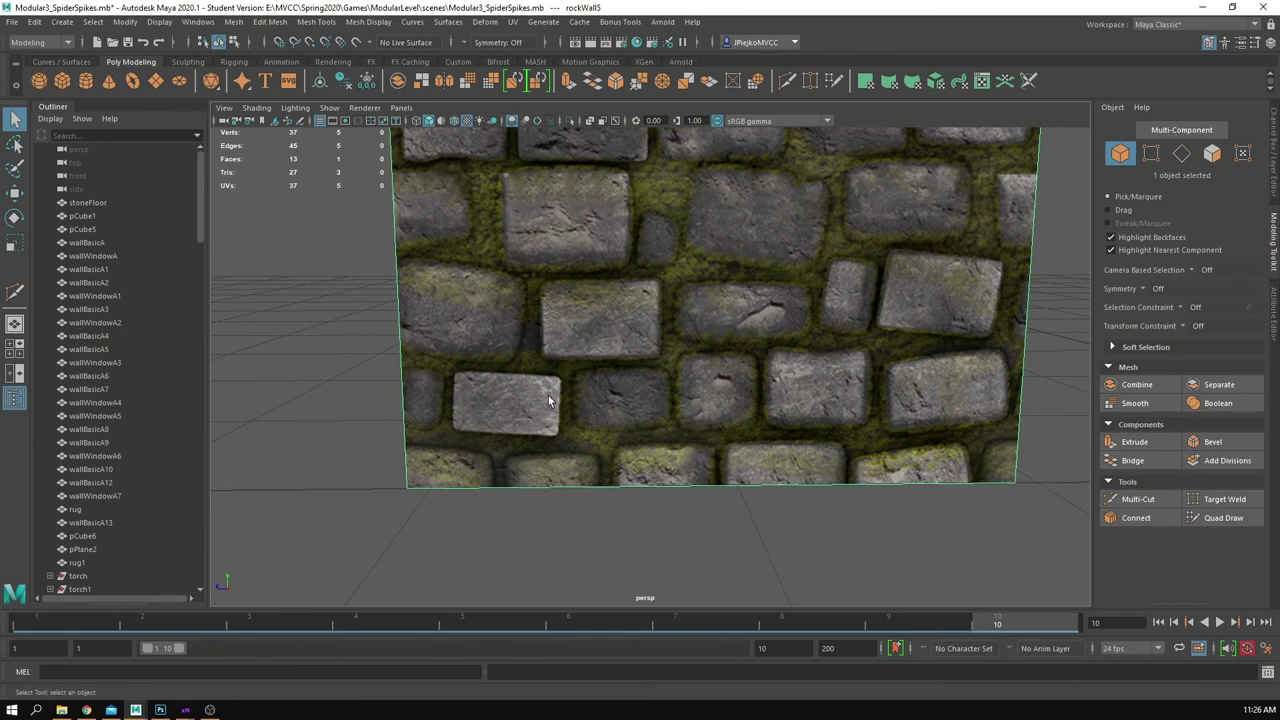
{"action": "left_click", "coordinate": [1157, 498]}
{"action": "left_click", "coordinate": [405, 446]}
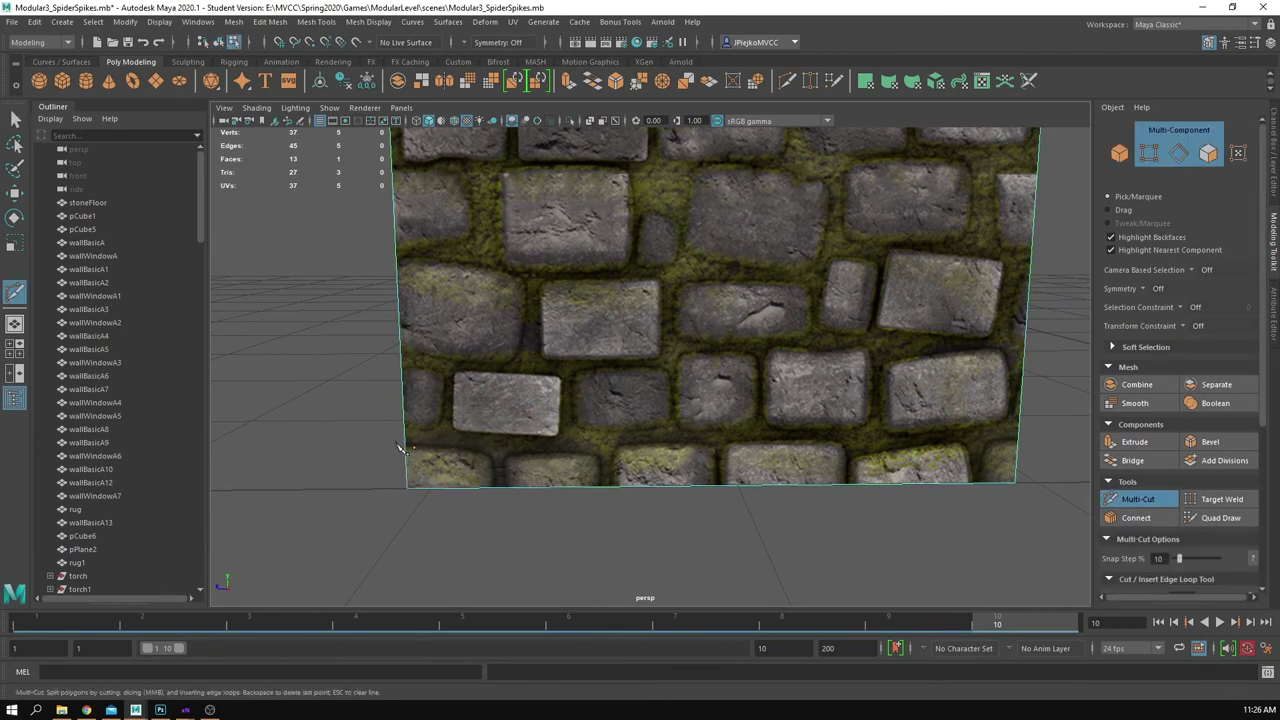
{"action": "left_click", "coordinate": [422, 450]}
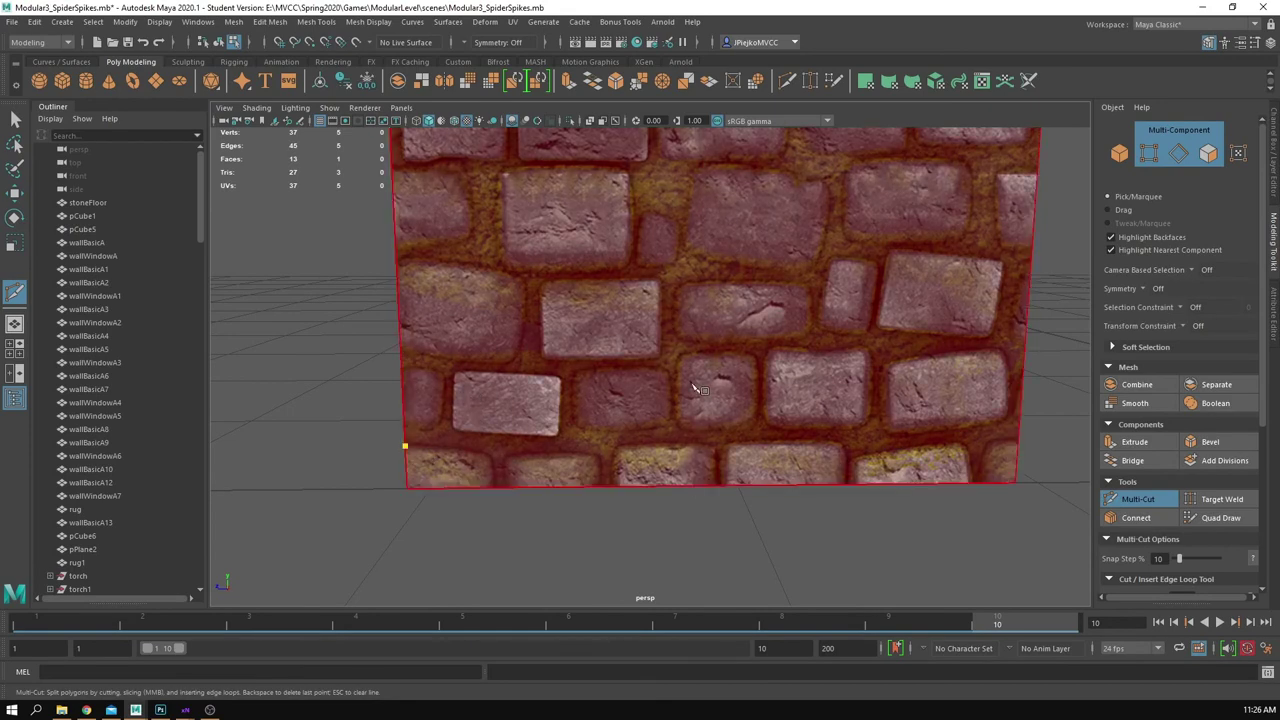
{"action": "key", "text": "w"}
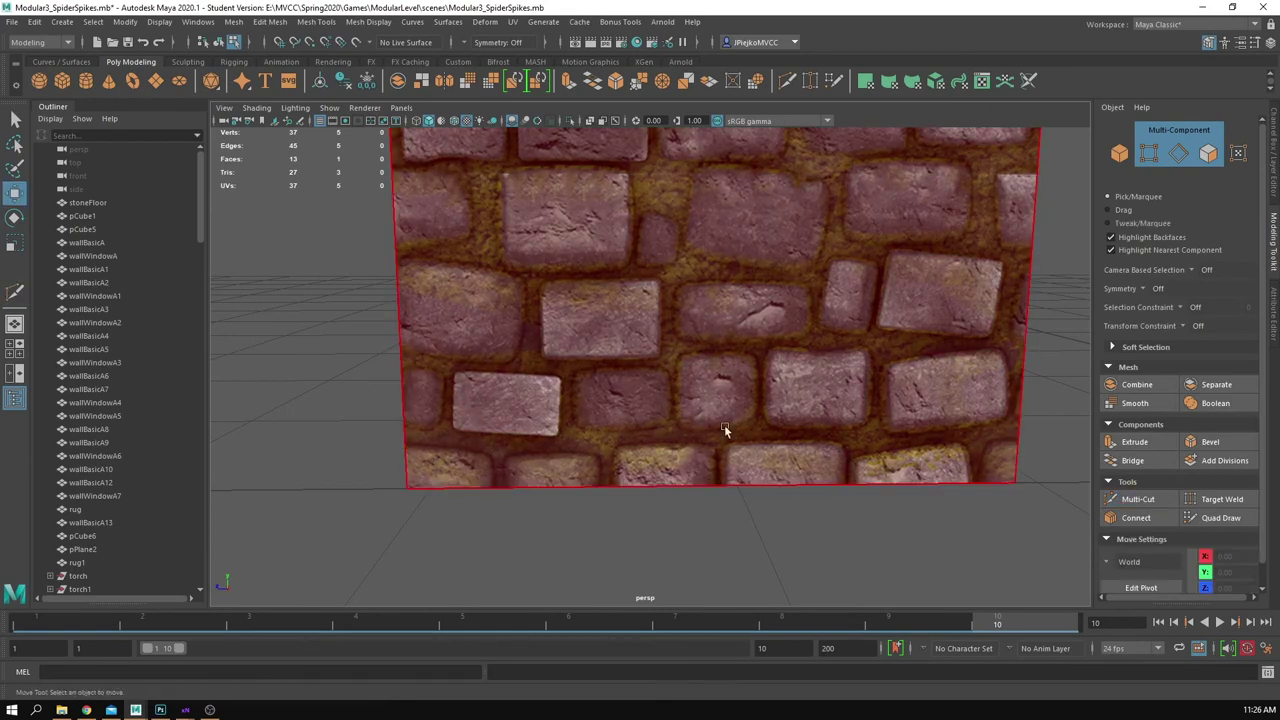
{"action": "right_click_drag", "start_coordinate": [727, 431], "coordinate": [554, 334], "text": "alt"}
{"action": "left_click", "coordinate": [633, 322]}
{"action": "left_click", "coordinate": [1136, 500]}
{"action": "key", "text": "w"}
Step: Delete the stray vertex that the cut attempts left on the copied panel's side edge
{"action": "right_click_drag", "start_coordinate": [384, 263], "coordinate": [402, 395], "text": "alt"}
{"action": "left_click_drag", "start_coordinate": [322, 498], "coordinate": [323, 499]}
{"action": "key", "text": "Delete"}
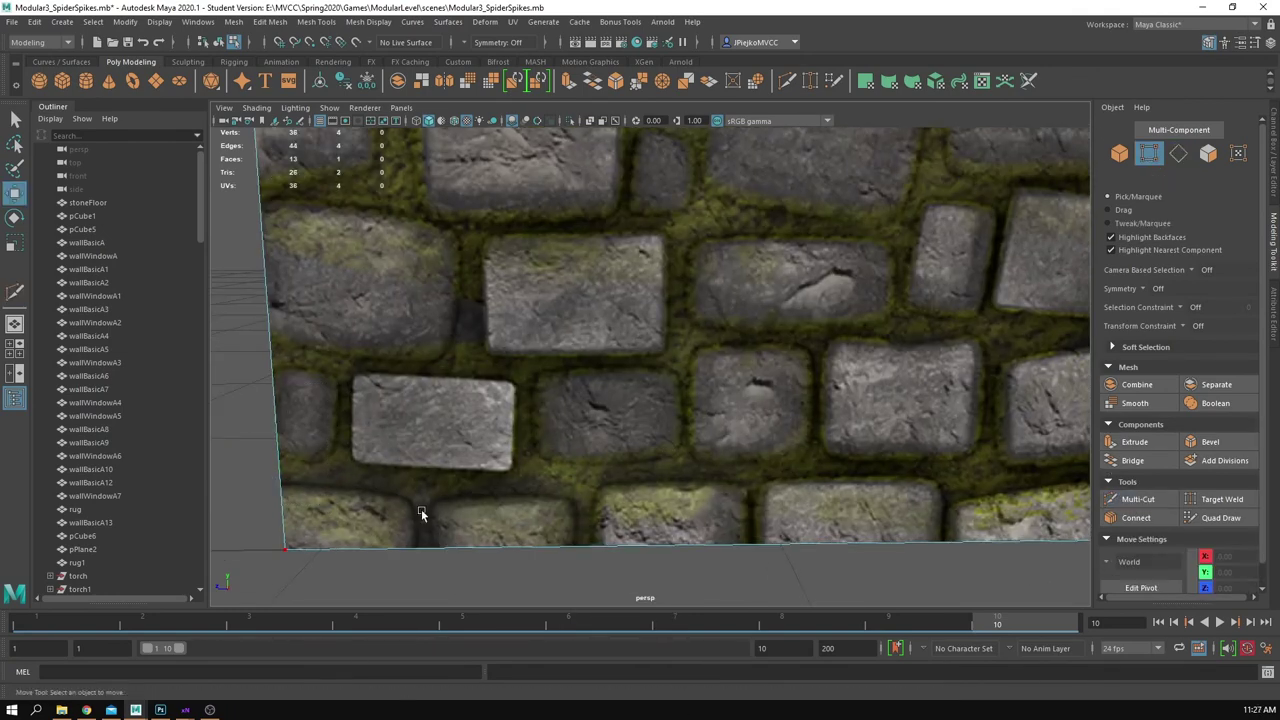
Step: With Multi-Cut, insert seven horizontal edge loops across the copied panel, following the mortar lines between the stone rows
{"action": "right_click_drag", "start_coordinate": [695, 468], "coordinate": [600, 390], "text": "alt"}
{"action": "left_click", "coordinate": [1140, 498]}
{"action": "right_click_drag", "start_coordinate": [563, 345], "coordinate": [657, 398], "text": "alt"}
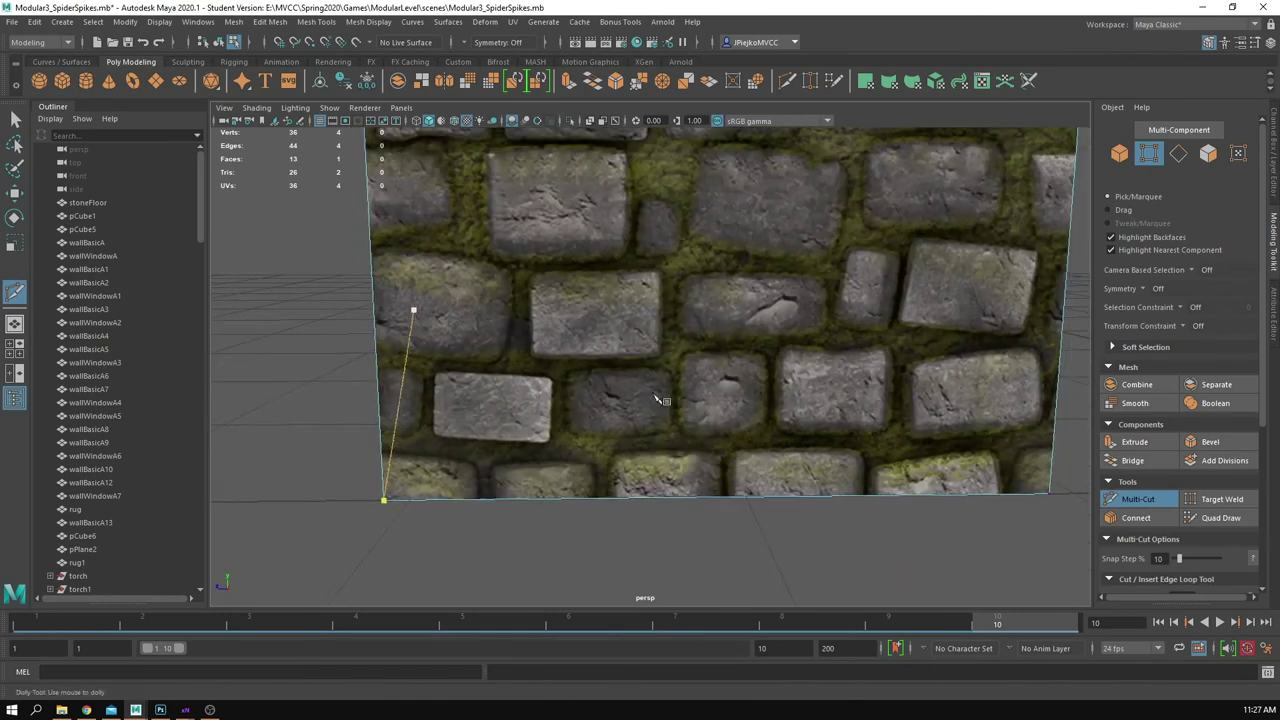
{"action": "left_click", "coordinate": [389, 446], "text": "ctrl"}
{"action": "left_click", "coordinate": [388, 371], "text": "ctrl"}
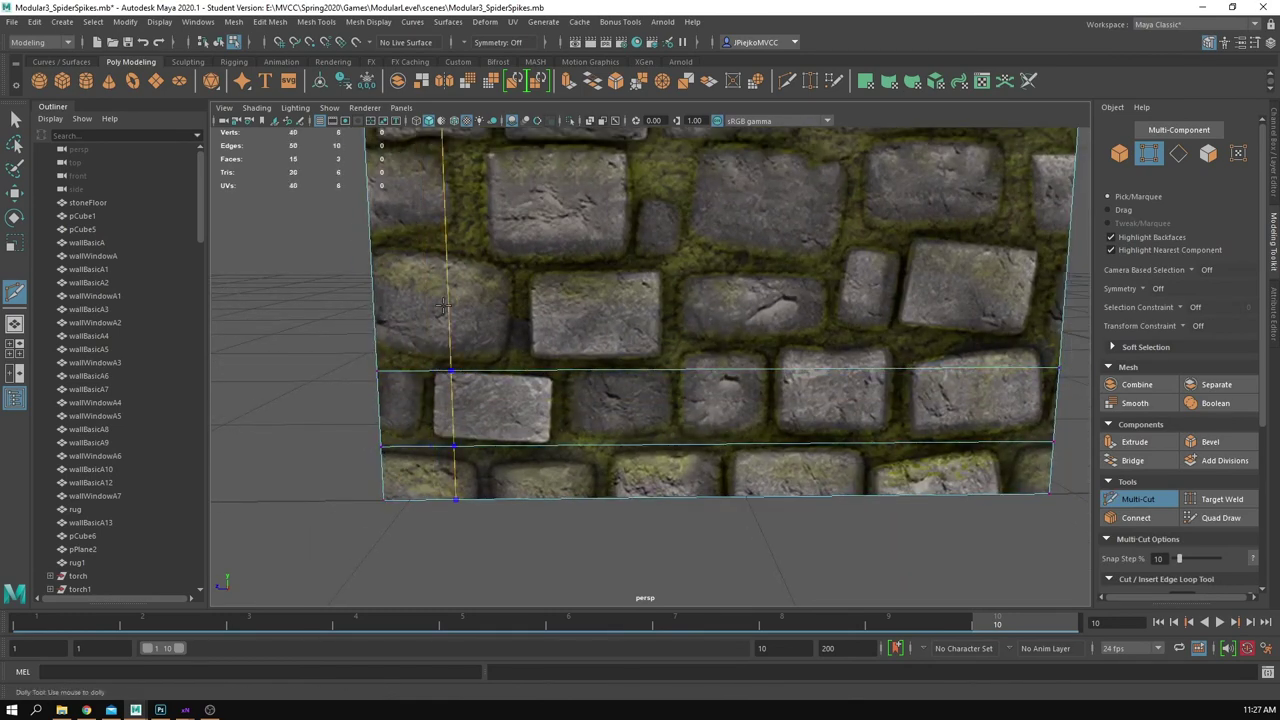
{"action": "left_click", "coordinate": [384, 260], "text": "ctrl"}
{"action": "middle_click_drag", "start_coordinate": [594, 243], "coordinate": [636, 350], "text": "alt"}
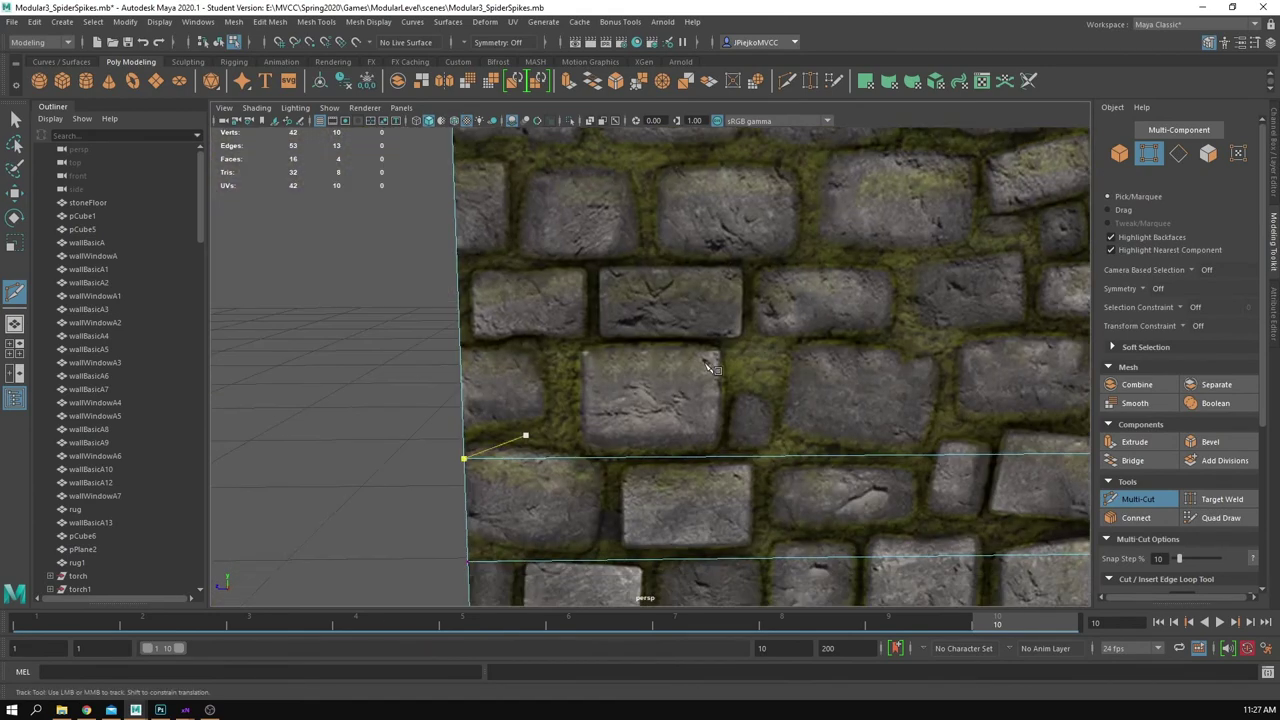
{"action": "left_click", "coordinate": [518, 342], "text": "ctrl"}
{"action": "middle_click_drag", "start_coordinate": [649, 264], "coordinate": [471, 380], "text": "alt"}
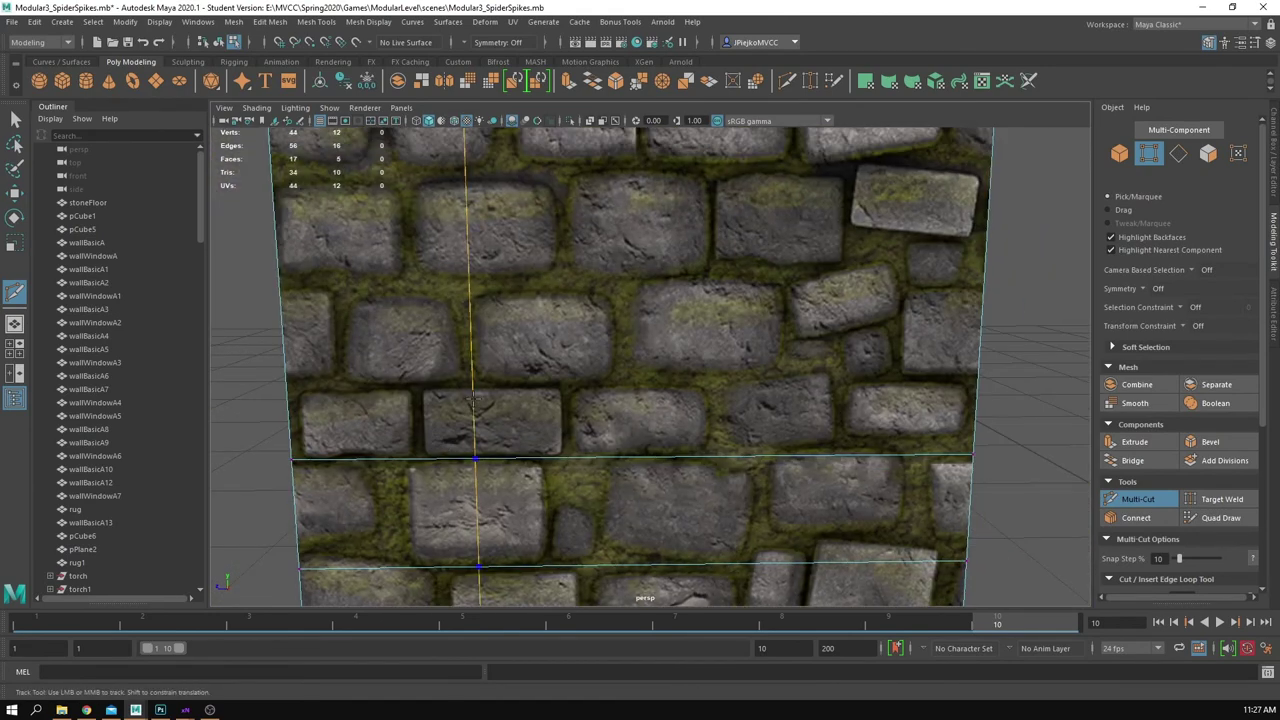
{"action": "left_click", "coordinate": [307, 386], "text": "ctrl"}
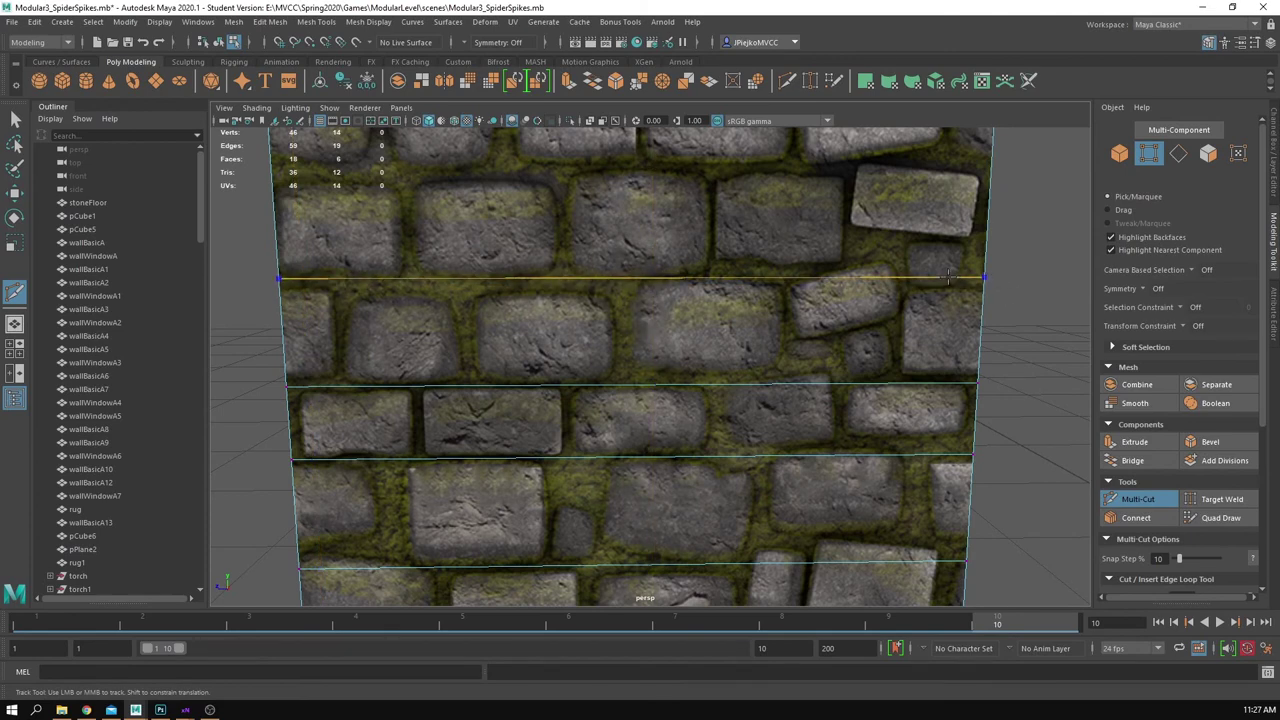
{"action": "left_click", "coordinate": [983, 272], "text": "ctrl"}
{"action": "middle_click_drag", "start_coordinate": [976, 249], "coordinate": [976, 304], "text": "alt"}
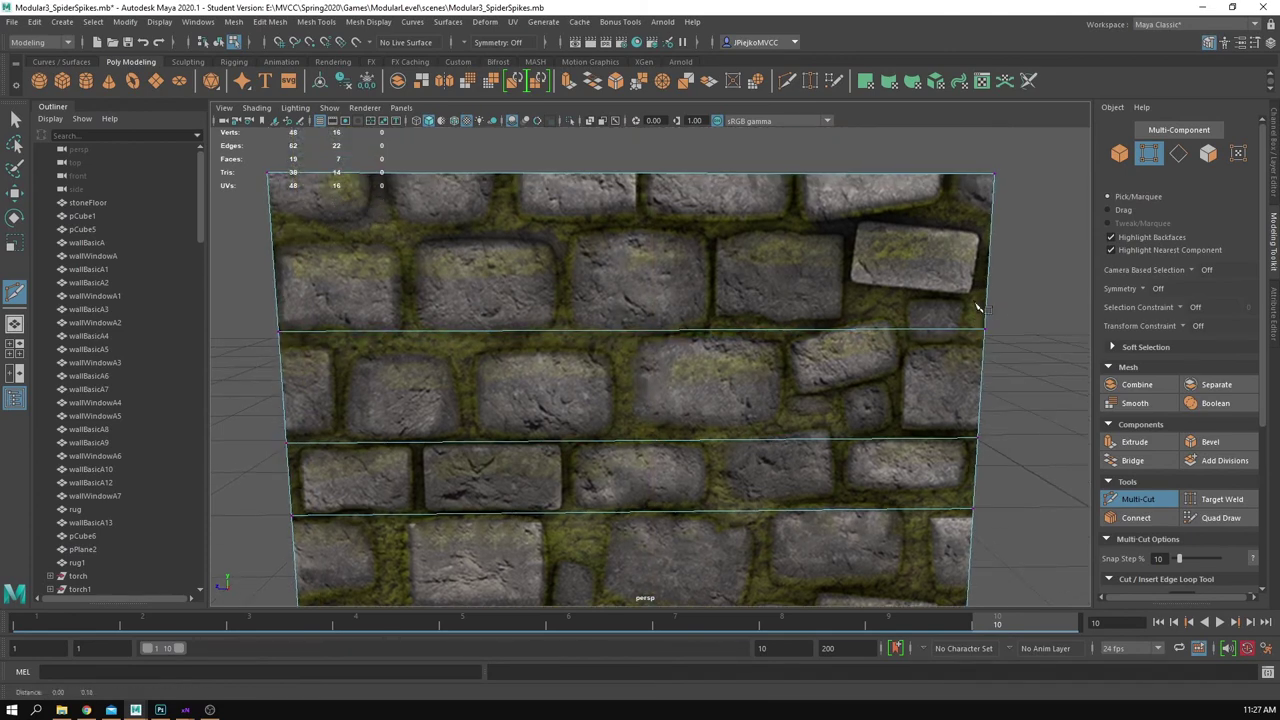
{"action": "left_click", "coordinate": [989, 224], "text": "ctrl"}
Step: Insert six vertical edge loops across the copied panel, roughly following joints between the stones
{"action": "right_click_drag", "start_coordinate": [968, 290], "coordinate": [884, 294], "text": "alt"}
{"action": "middle_click_drag", "start_coordinate": [884, 294], "coordinate": [888, 198], "text": "alt"}
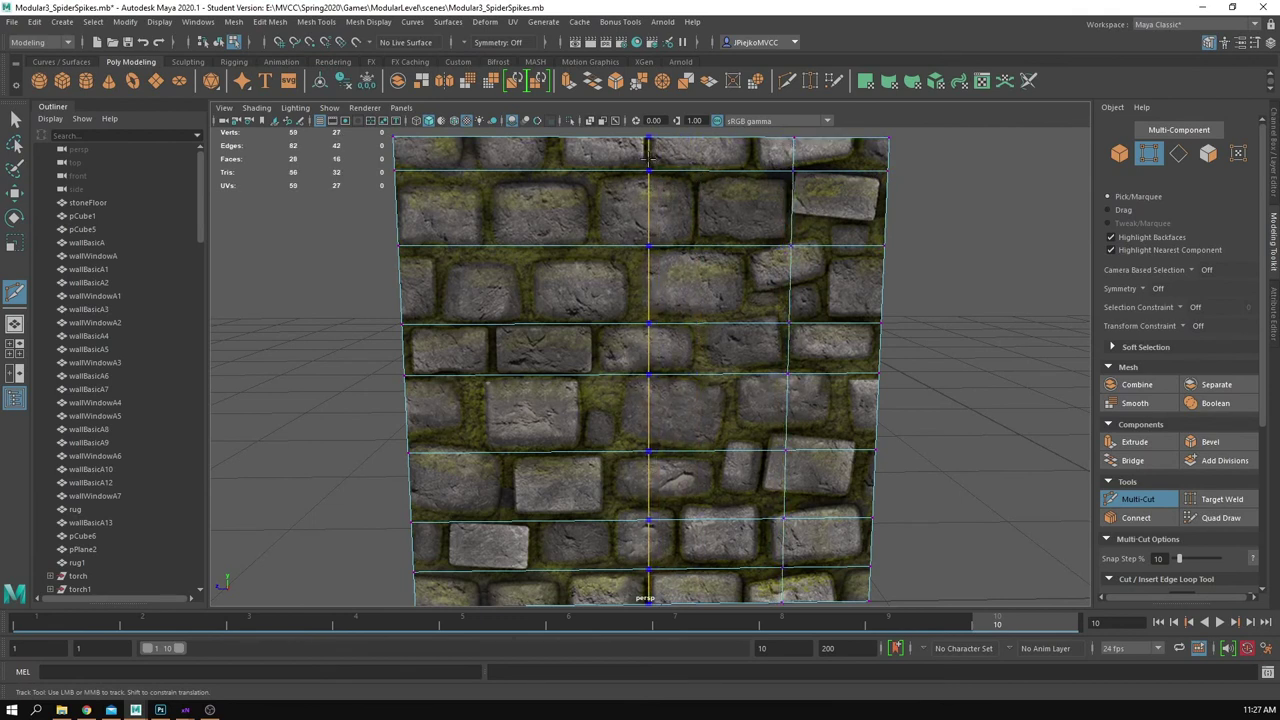
{"action": "left_click", "coordinate": [645, 158], "text": "ctrl"}
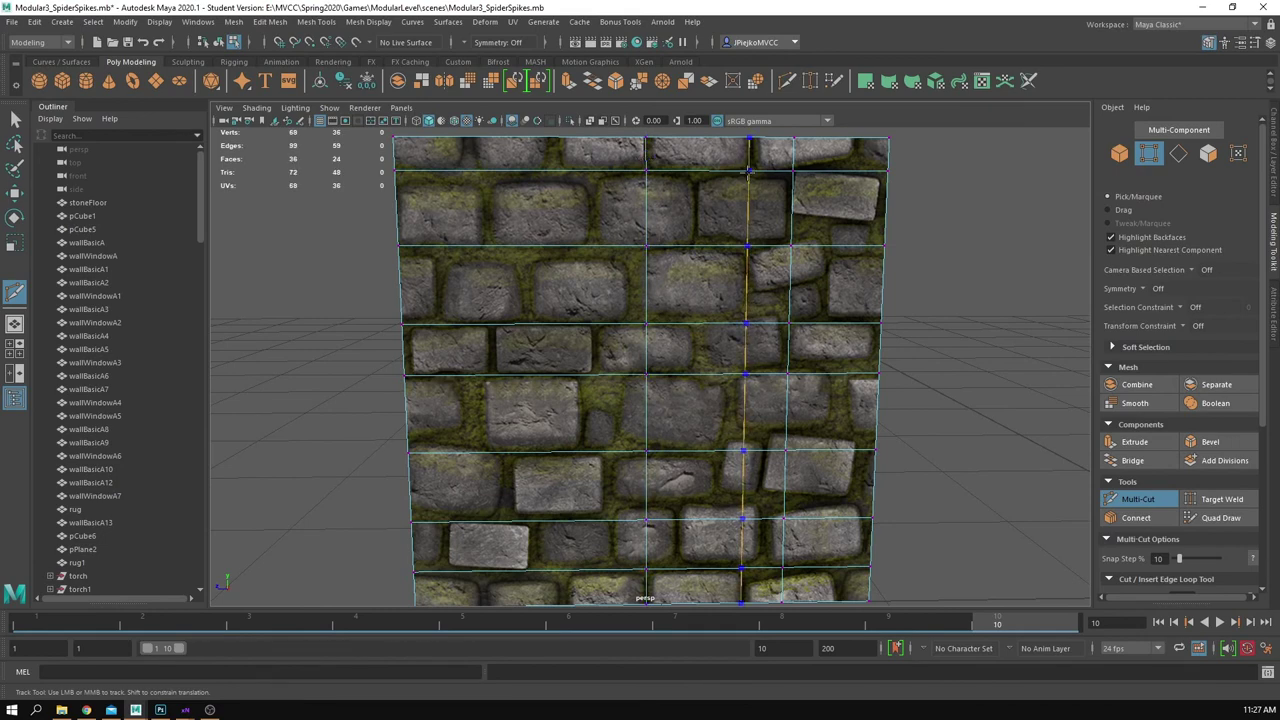
{"action": "left_click", "coordinate": [748, 166], "text": "ctrl"}
{"action": "left_click", "coordinate": [598, 178], "text": "ctrl"}
{"action": "middle_click_drag", "start_coordinate": [592, 222], "coordinate": [612, 147], "text": "alt"}
{"action": "middle_click_drag", "start_coordinate": [469, 206], "coordinate": [495, 247], "text": "alt"}
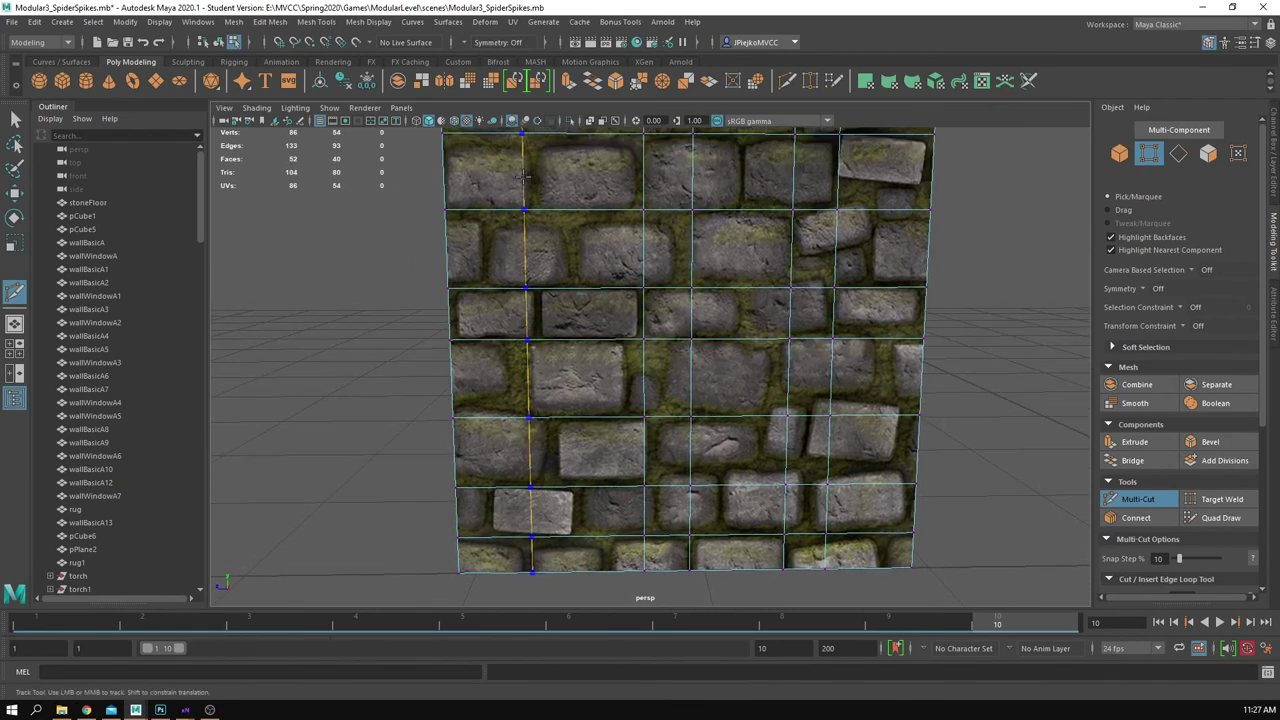
{"action": "left_click", "coordinate": [525, 179], "text": "ctrl"}
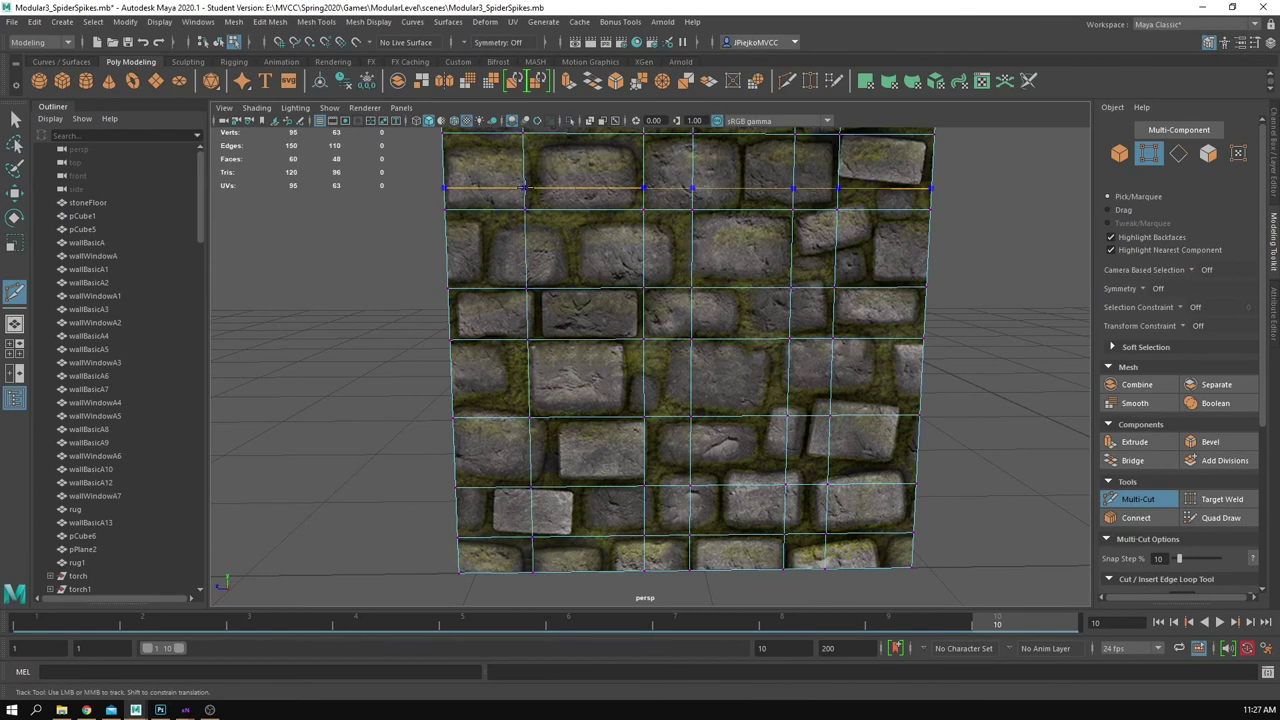
{"action": "left_click", "coordinate": [481, 146], "text": "ctrl"}
{"action": "scroll", "coordinate": [540, 296], "scroll_direction": "up", "scroll_amount": 1}
Step: Delete the copied panel's faces in a stair-step pattern, from nearly the full top rows down to one face in the second-lowest row
{"action": "key", "text": "w"}
{"action": "key", "text": "F11"}
{"action": "scroll", "coordinate": [508, 250], "scroll_direction": "down", "scroll_amount": 5}
{"action": "scroll", "coordinate": [508, 243], "scroll_direction": "up", "scroll_amount": 4}
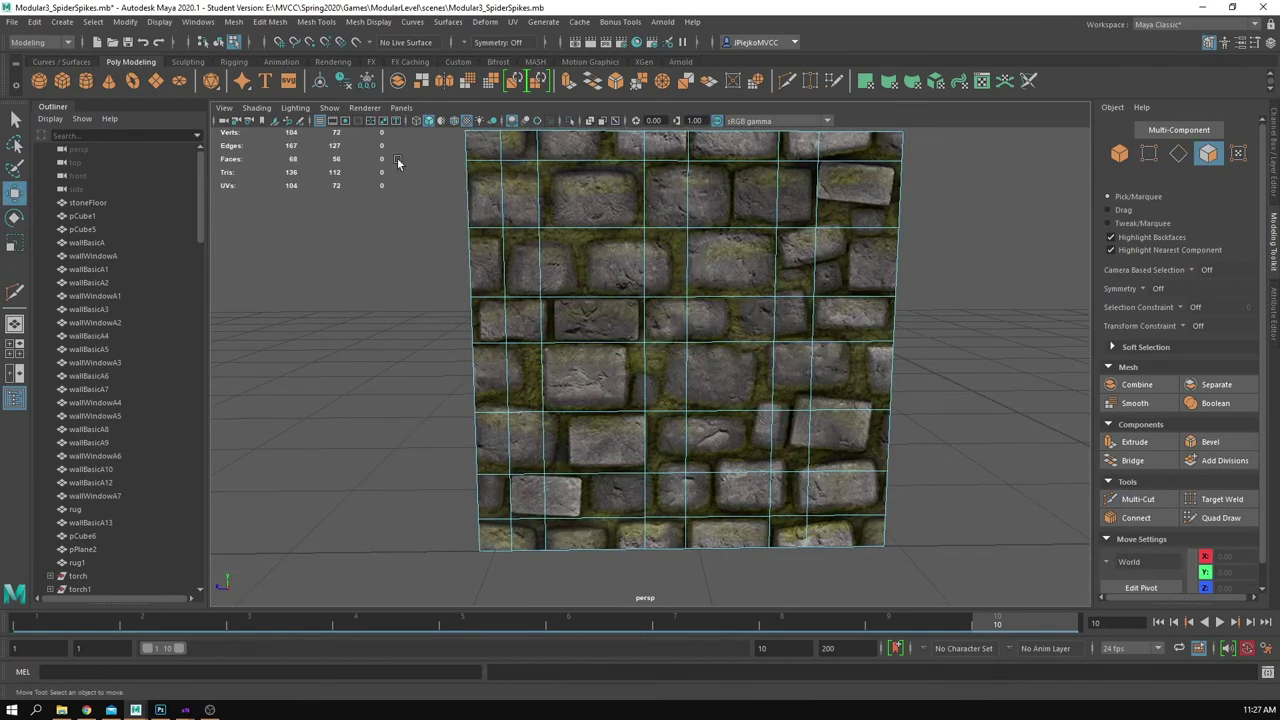
{"action": "middle_click_drag", "start_coordinate": [560, 194], "coordinate": [575, 217], "text": "alt"}
{"action": "left_click_drag", "start_coordinate": [758, 228], "coordinate": [760, 230]}
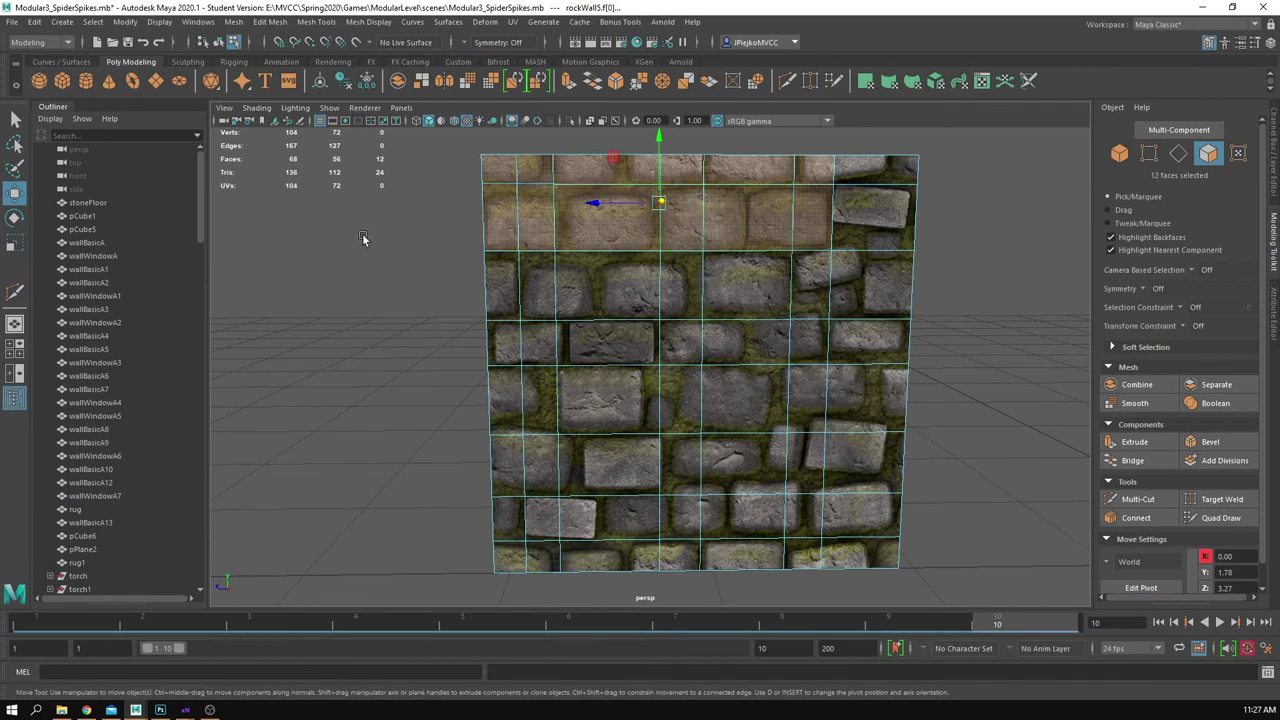
{"action": "left_click_drag", "start_coordinate": [672, 298], "coordinate": [672, 298]}
{"action": "left_click_drag", "start_coordinate": [612, 352], "coordinate": [612, 353], "text": "shift"}
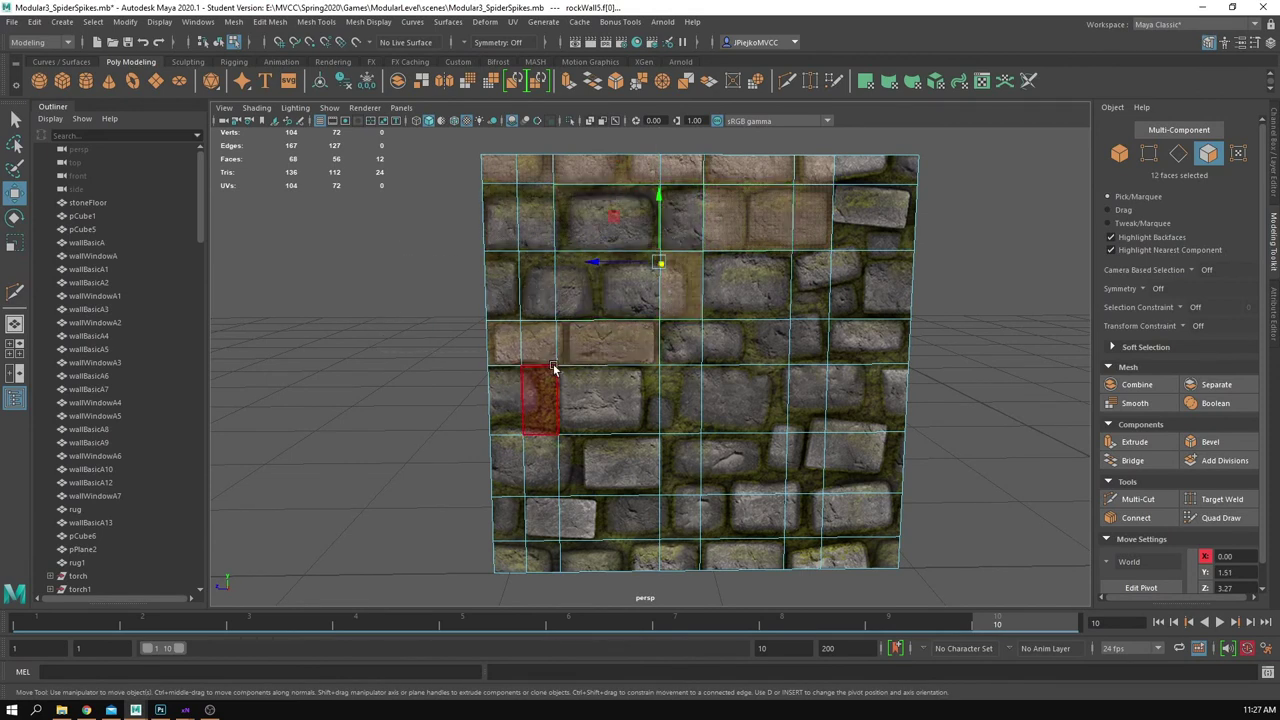
{"action": "key", "text": "ctrl+z"}
{"action": "left_click_drag", "start_coordinate": [468, 342], "coordinate": [612, 344], "text": "shift"}
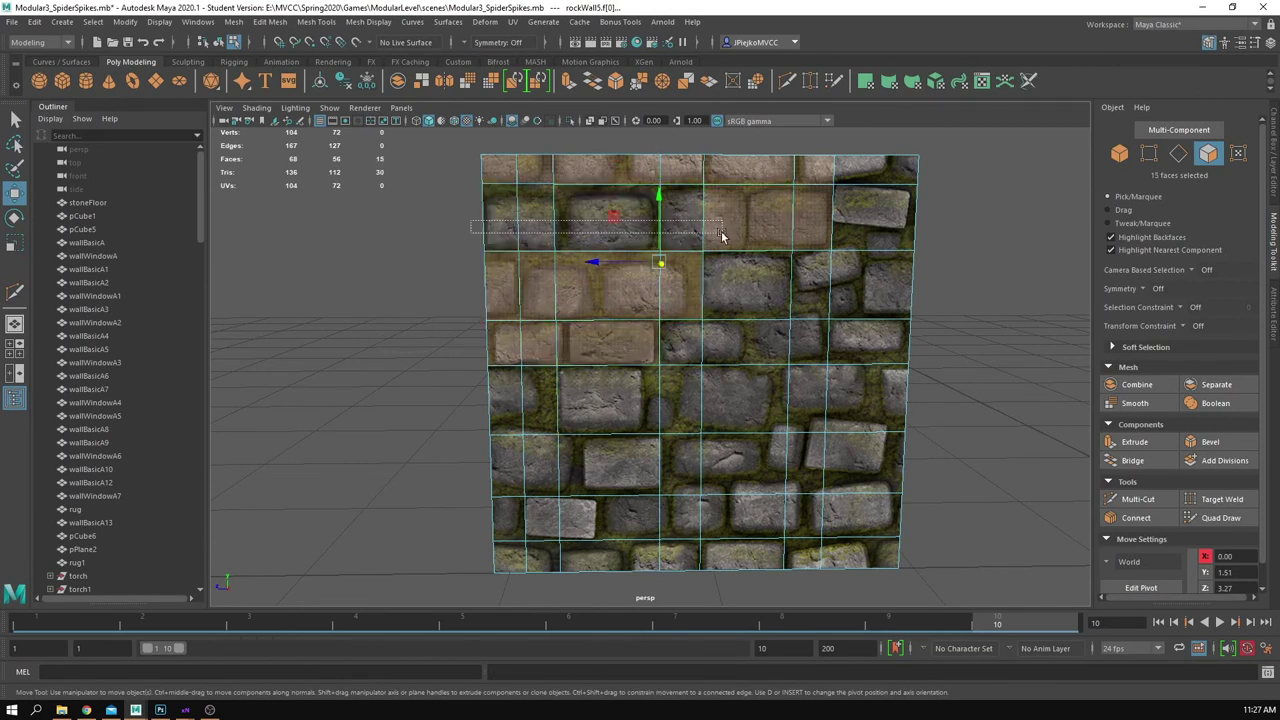
{"action": "left_click_drag", "start_coordinate": [722, 236], "coordinate": [722, 236], "text": "shift"}
{"action": "left_click_drag", "start_coordinate": [490, 408], "coordinate": [514, 436], "text": "shift"}
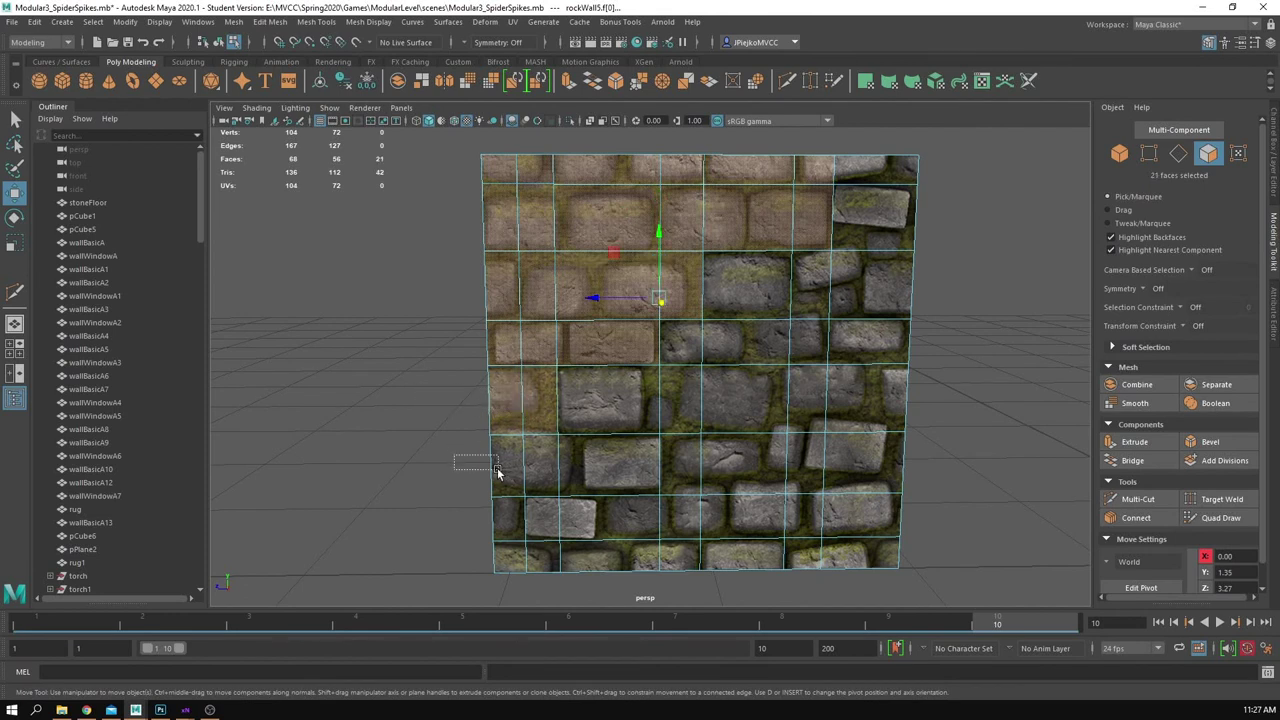
{"action": "left_click_drag", "start_coordinate": [531, 482], "coordinate": [531, 484], "text": "shift"}
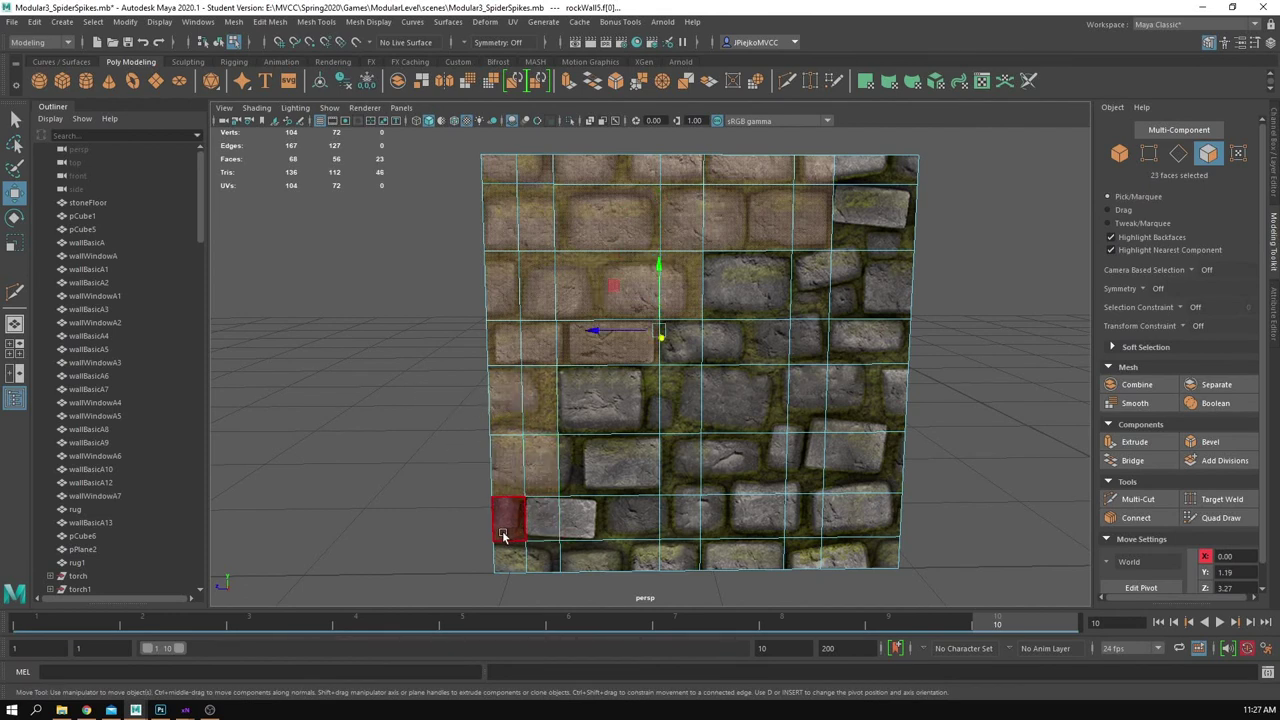
{"action": "key", "text": "Delete"}
{"action": "left_click", "coordinate": [507, 525]}
{"action": "key", "text": "Delete"}
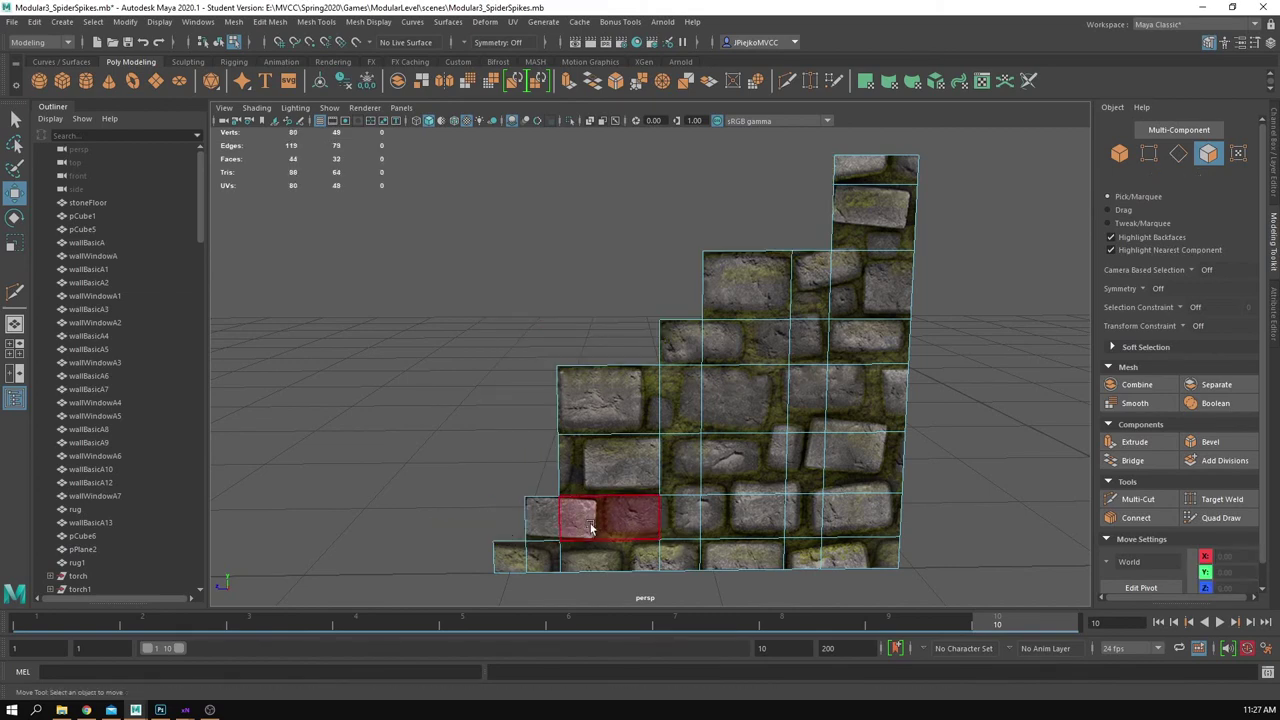
Step: Insert a vertical edge loop with Multi-Cut along the left side of the outermost stone in the third row from the bottom
{"action": "middle_click_drag", "start_coordinate": [561, 525], "coordinate": [566, 489], "text": "alt"}
{"action": "left_click_drag", "start_coordinate": [566, 489], "coordinate": [633, 494], "text": "alt"}
{"action": "right_click_drag", "start_coordinate": [634, 496], "coordinate": [738, 502], "text": "alt"}
{"action": "middle_click_drag", "start_coordinate": [738, 500], "coordinate": [752, 343], "text": "alt"}
{"action": "middle_click_drag", "start_coordinate": [637, 266], "coordinate": [606, 340], "text": "alt"}
{"action": "right_click_drag", "start_coordinate": [606, 340], "coordinate": [715, 282]}
{"action": "scroll", "coordinate": [780, 249], "scroll_direction": "down", "scroll_amount": 5}
{"action": "left_click_drag", "start_coordinate": [780, 249], "coordinate": [829, 300], "text": "alt"}
{"action": "scroll", "coordinate": [920, 349], "scroll_direction": "up", "scroll_amount": 5}
{"action": "left_click_drag", "start_coordinate": [920, 349], "coordinate": [905, 315], "text": "alt"}
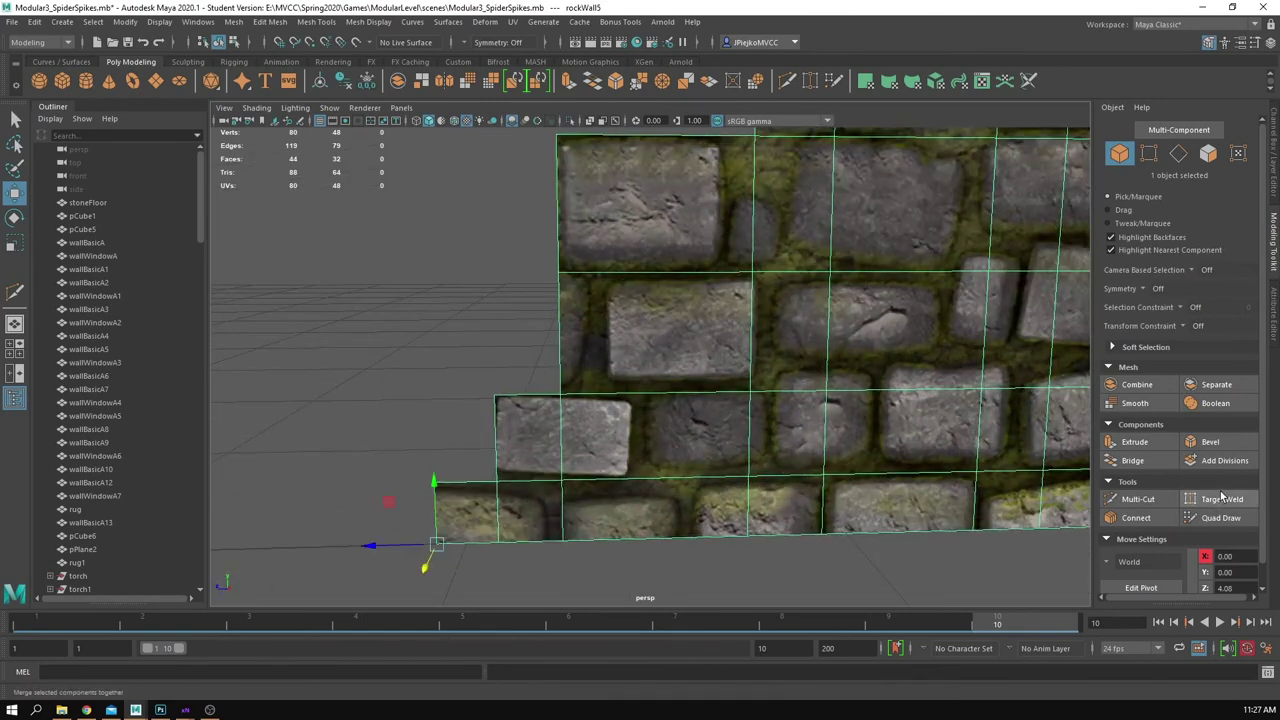
{"action": "left_click", "coordinate": [1138, 498]}
{"action": "left_click", "coordinate": [560, 394]}
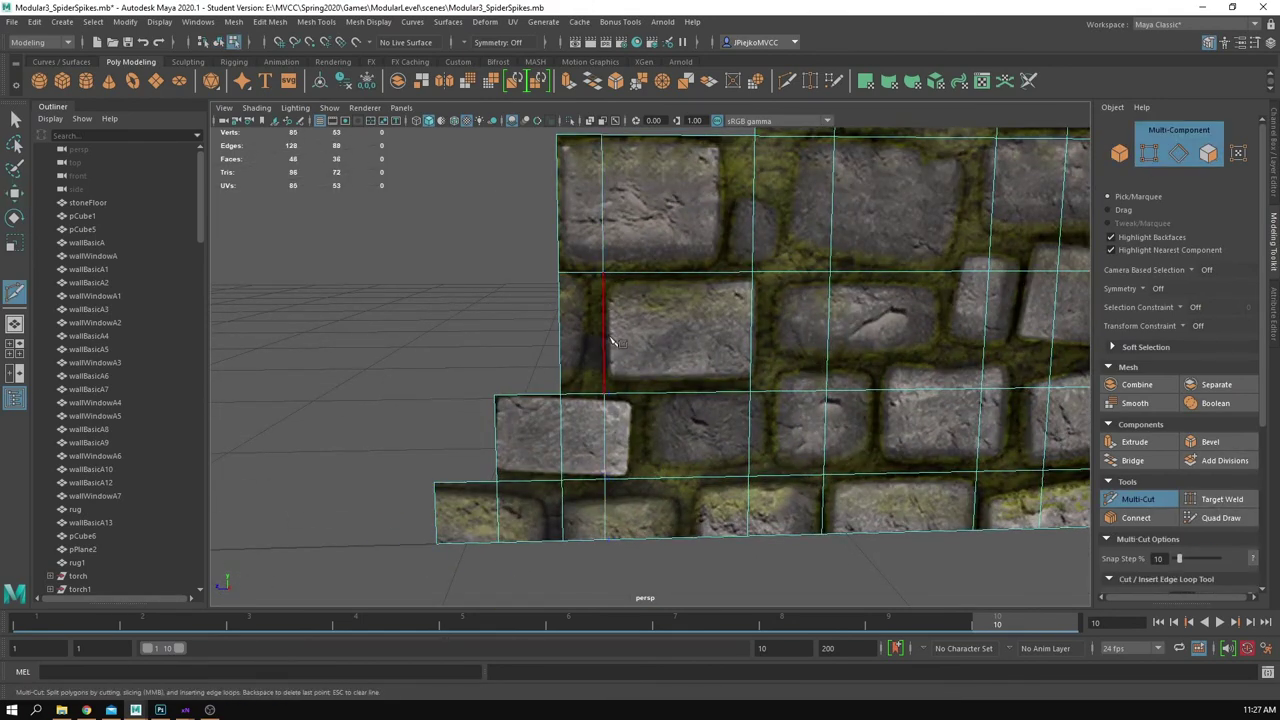
Step: Delete the narrow mortar face beside the outermost stone in the third row from the bottom
{"action": "key", "text": "w"}
{"action": "key", "text": "F11"}
{"action": "left_click", "coordinate": [564, 343]}
{"action": "key", "text": "Delete"}
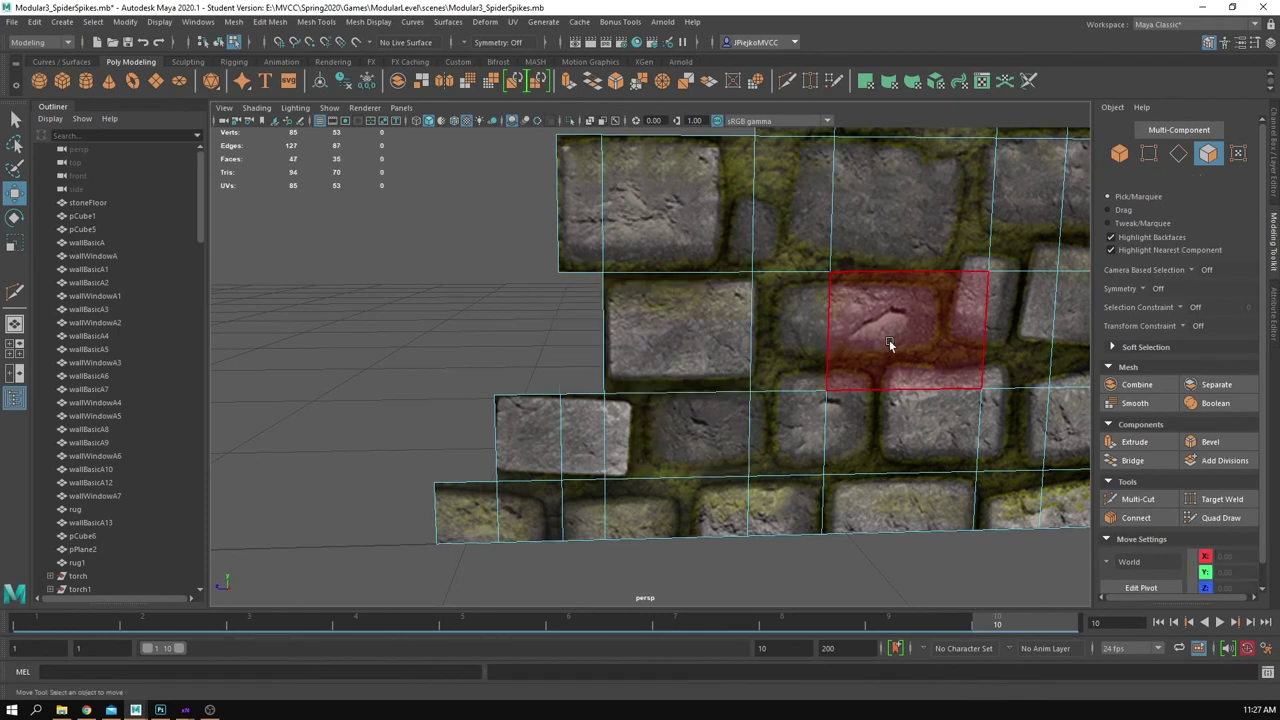
Step: Delete the two overhanging faces at the outer end of the fourth row from the bottom
{"action": "right_click_drag", "start_coordinate": [889, 339], "coordinate": [757, 320], "text": "alt"}
{"action": "mouse_move", "coordinate": [757, 320]}
{"action": "left_mouse_down", "text": "alt"}
{"action": "mouse_move", "coordinate": [771, 346]}
{"action": "mouse_move", "coordinate": [746, 342]}
{"action": "left_mouse_up", "text": "alt"}
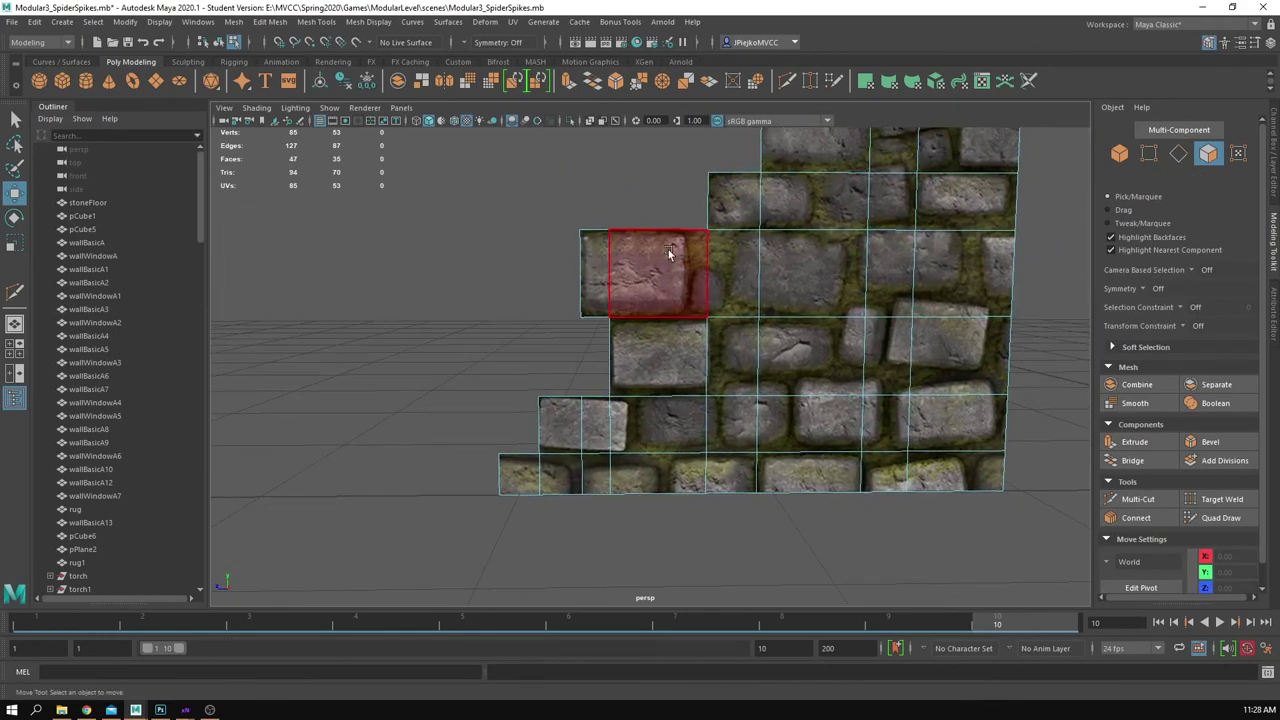
{"action": "middle_click_drag", "start_coordinate": [729, 258], "coordinate": [692, 296], "text": "alt"}
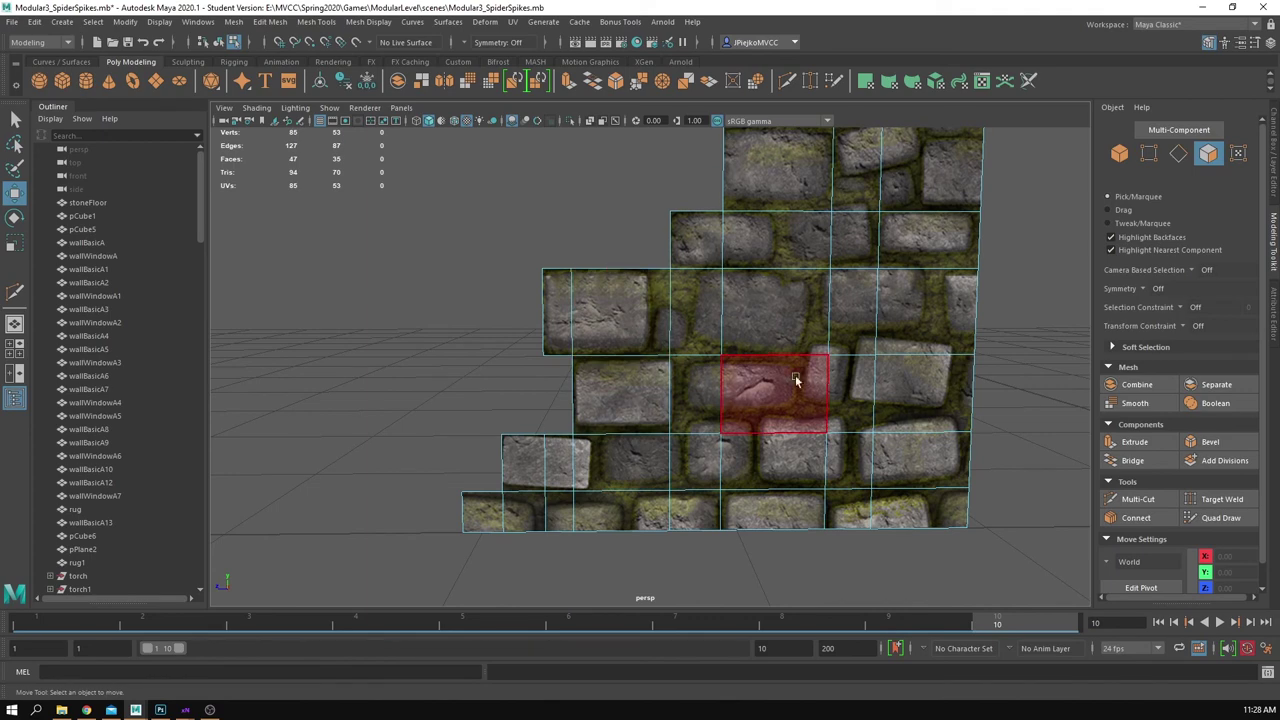
{"action": "left_click_drag", "start_coordinate": [796, 380], "coordinate": [828, 398], "text": "alt"}
{"action": "left_click", "coordinate": [638, 362]}
{"action": "left_click", "coordinate": [598, 360]}
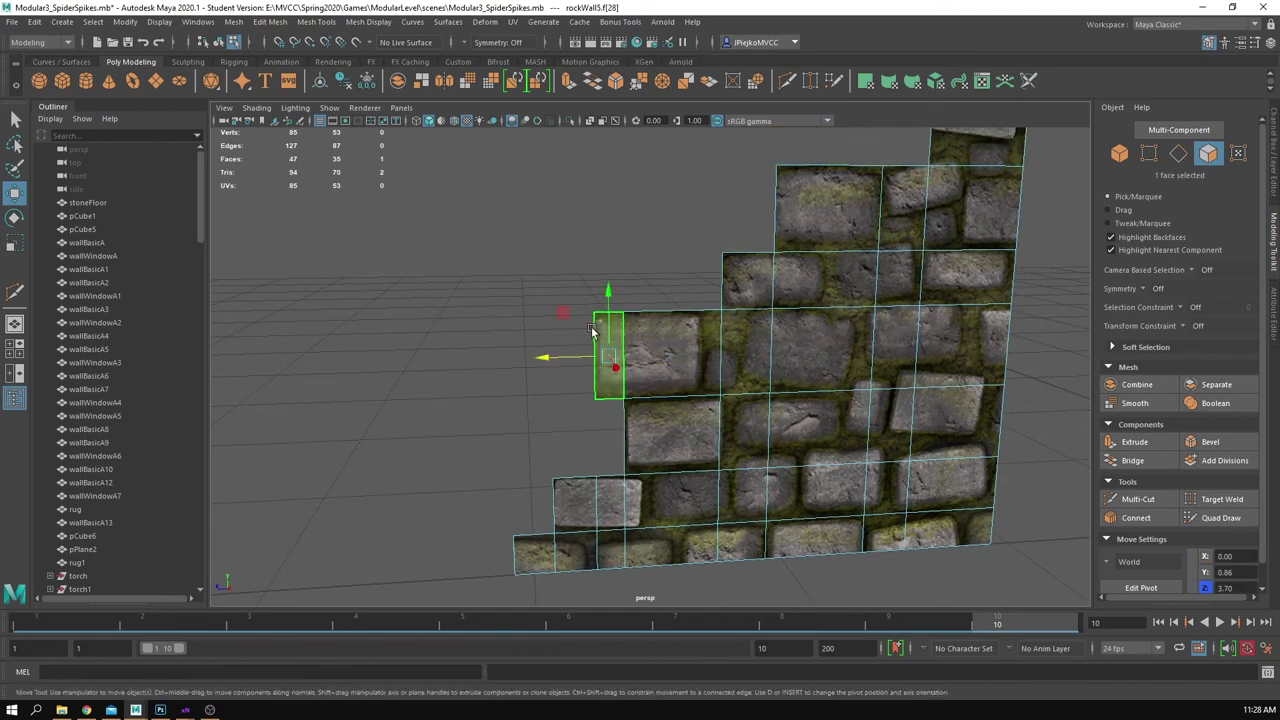
{"action": "key", "text": "Delete"}
{"action": "left_click", "coordinate": [642, 358]}
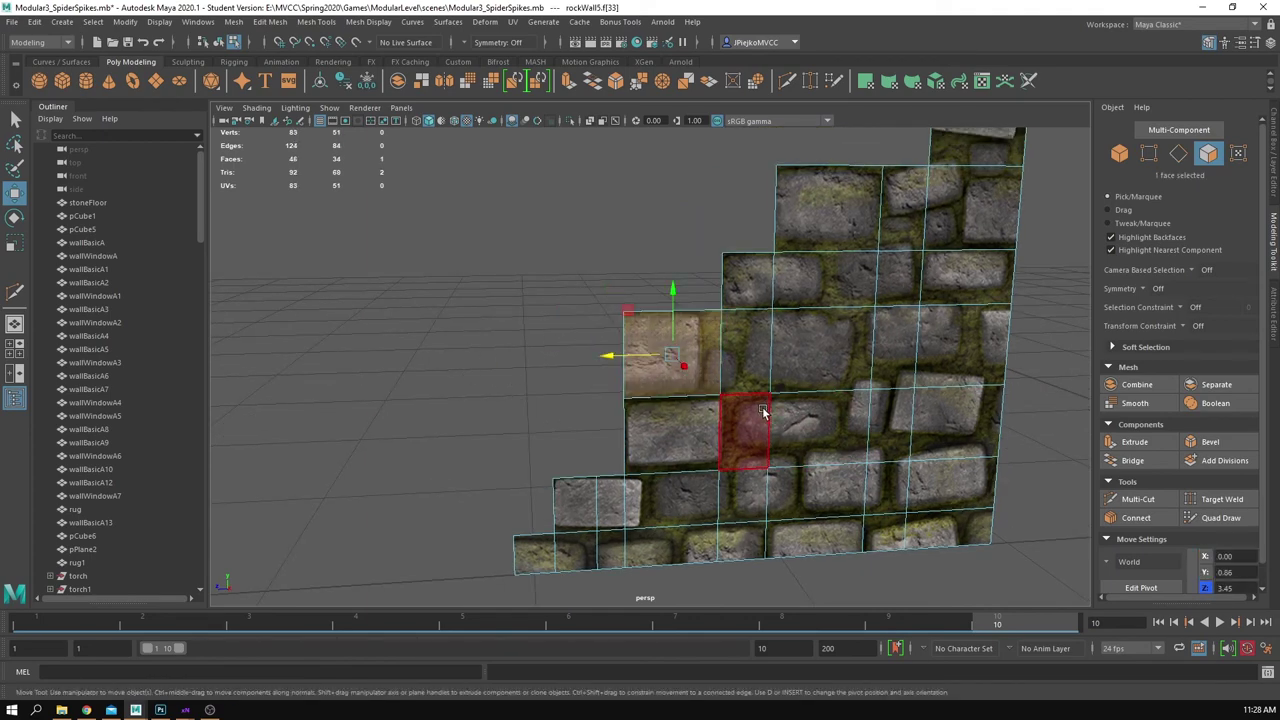
{"action": "key", "text": "Delete"}
Step: Return to object selection and examine the stepped panel from several angles beside the finished bevelled wall
{"action": "right_click_drag", "start_coordinate": [766, 411], "coordinate": [843, 389]}
{"action": "mouse_move", "coordinate": [826, 428]}
{"action": "left_mouse_down", "text": "alt"}
{"action": "mouse_move", "coordinate": [920, 457]}
{"action": "mouse_move", "coordinate": [903, 476]}
{"action": "mouse_move", "coordinate": [848, 425]}
{"action": "left_mouse_up", "text": "alt"}
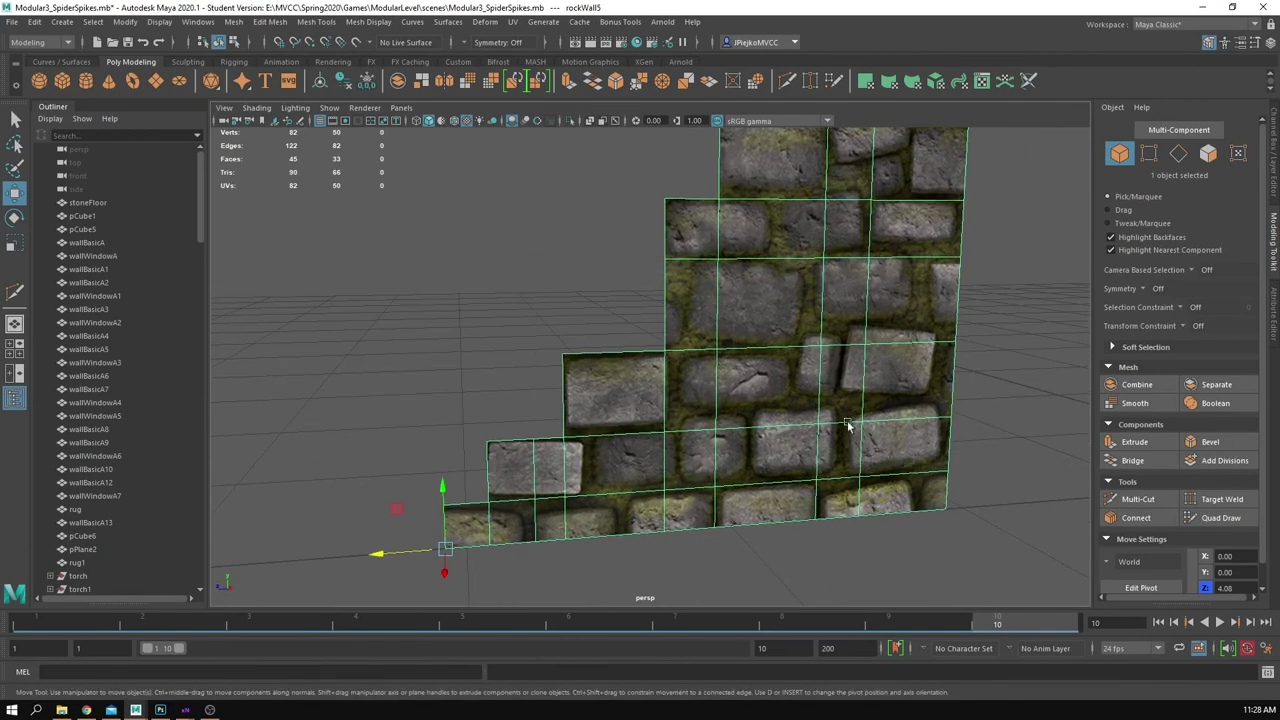
{"action": "scroll", "coordinate": [912, 425], "scroll_direction": "down", "scroll_amount": 3}
{"action": "left_click", "coordinate": [909, 440]}
{"action": "left_click_drag", "start_coordinate": [781, 515], "coordinate": [762, 540], "text": "alt"}
{"action": "left_click", "coordinate": [681, 422]}
{"action": "left_click_drag", "start_coordinate": [636, 378], "coordinate": [673, 386], "text": "alt"}
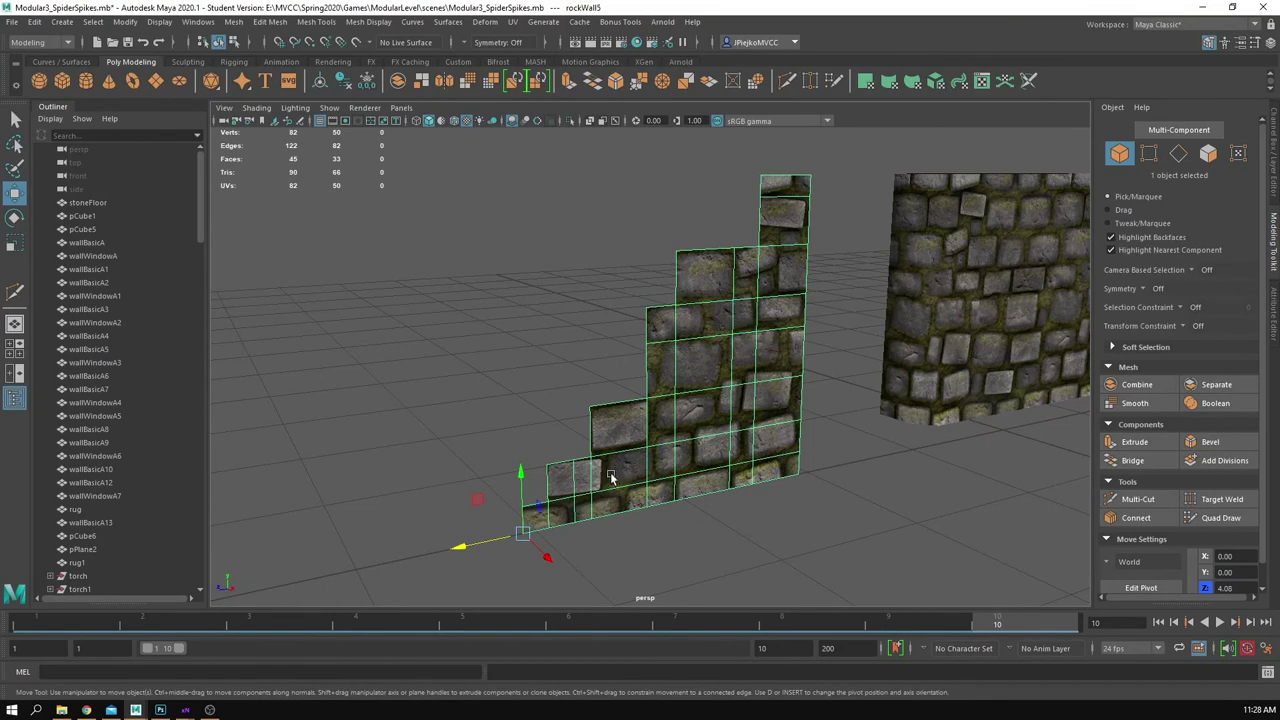
{"action": "left_click_drag", "start_coordinate": [711, 484], "coordinate": [672, 452], "text": "alt"}
{"action": "left_click", "coordinate": [672, 452]}
{"action": "scroll", "coordinate": [672, 452], "scroll_direction": "up", "scroll_amount": 3}
{"action": "middle_click_drag", "start_coordinate": [672, 452], "coordinate": [720, 403], "text": "alt"}
{"action": "left_click_drag", "start_coordinate": [720, 402], "coordinate": [665, 428], "text": "alt"}
{"action": "left_click", "coordinate": [656, 420]}
{"action": "scroll", "coordinate": [690, 400], "scroll_direction": "down", "scroll_amount": 4}
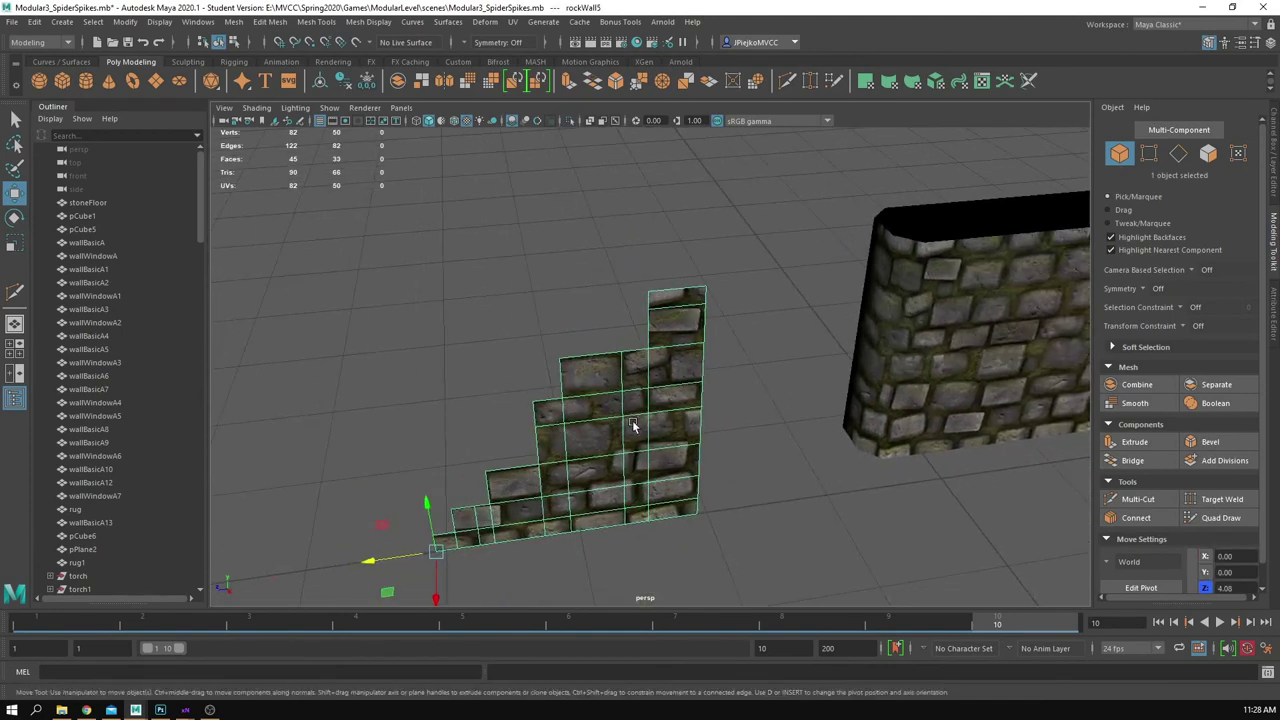
Step: Select the eight horizontal edges on top of the steps and extrude them along X to about -0.33 to form wall-top faces
{"action": "right_click_drag", "start_coordinate": [634, 428], "coordinate": [636, 375]}
{"action": "left_click", "coordinate": [664, 292]}
{"action": "left_click_drag", "start_coordinate": [618, 318], "coordinate": [753, 363], "text": "alt"}
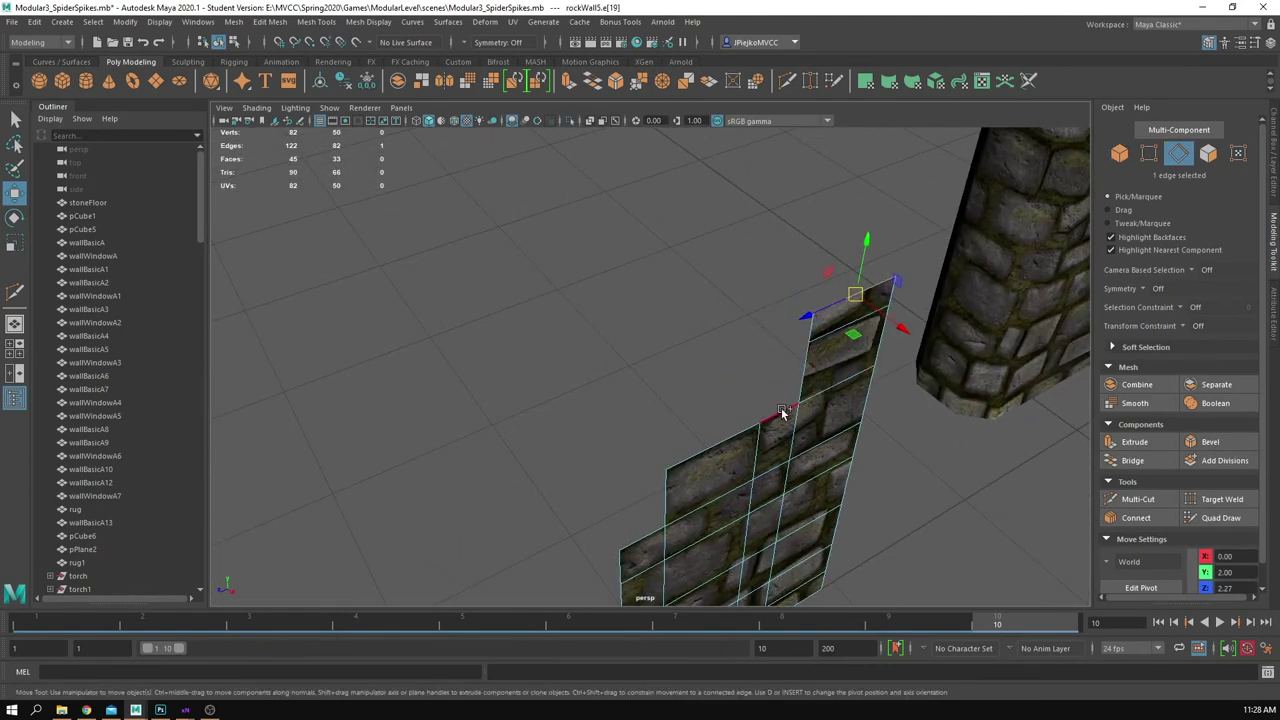
{"action": "left_click", "coordinate": [725, 432], "text": "shift"}
{"action": "left_click_drag", "start_coordinate": [725, 432], "coordinate": [697, 397], "text": "alt"}
{"action": "middle_click_drag", "start_coordinate": [664, 414], "coordinate": [672, 287], "text": "alt"}
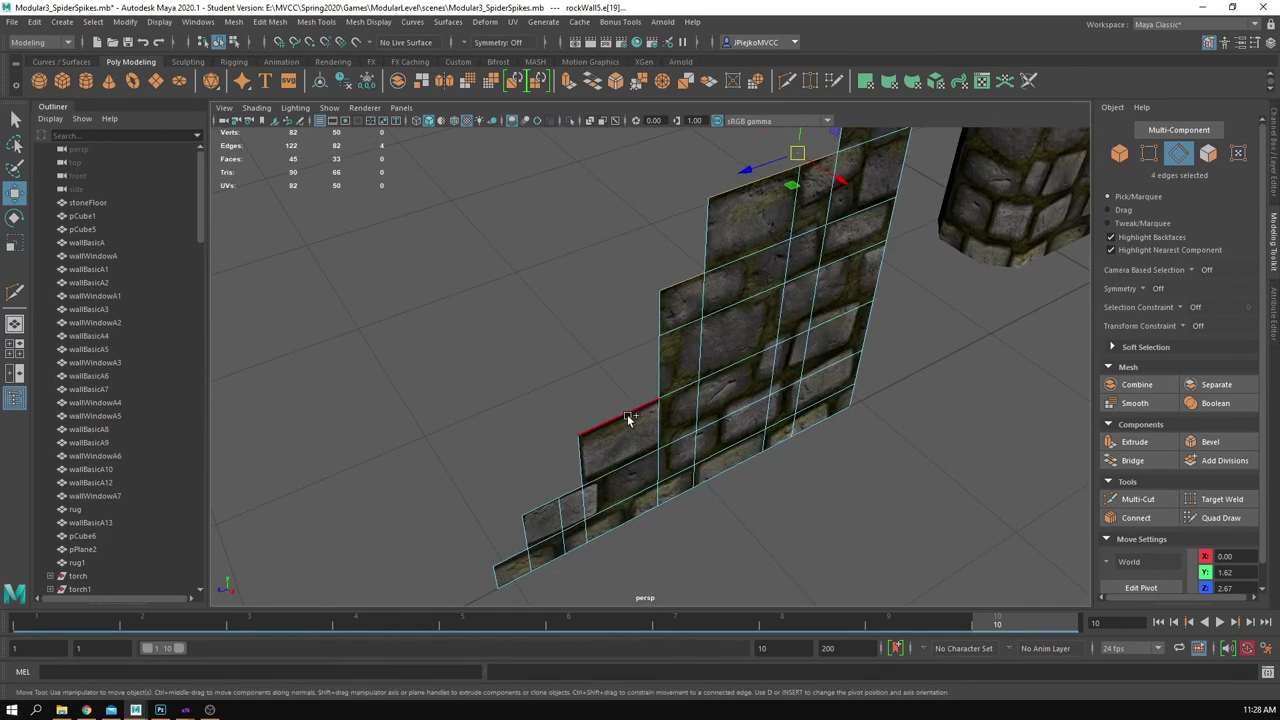
{"action": "left_click", "coordinate": [624, 416], "text": "shift"}
{"action": "middle_click_drag", "start_coordinate": [624, 416], "coordinate": [655, 354], "text": "alt"}
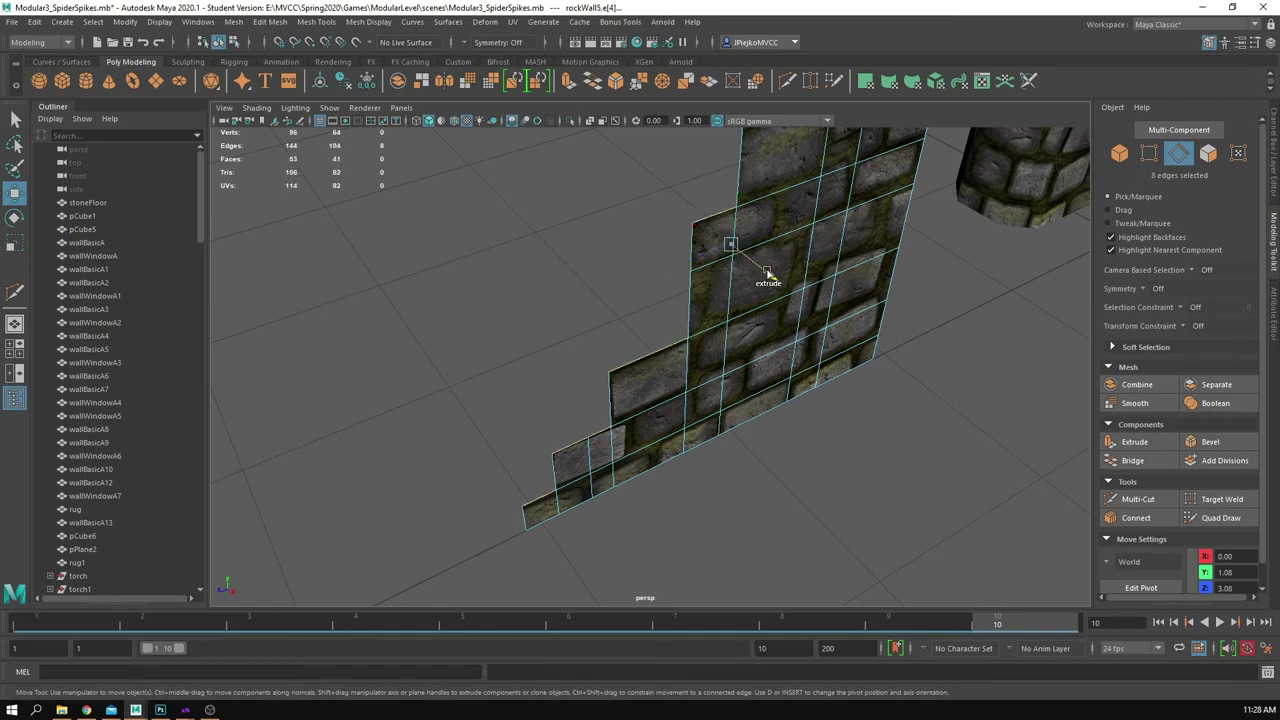
{"action": "left_click_drag", "start_coordinate": [767, 272], "coordinate": [718, 275], "text": "shift"}
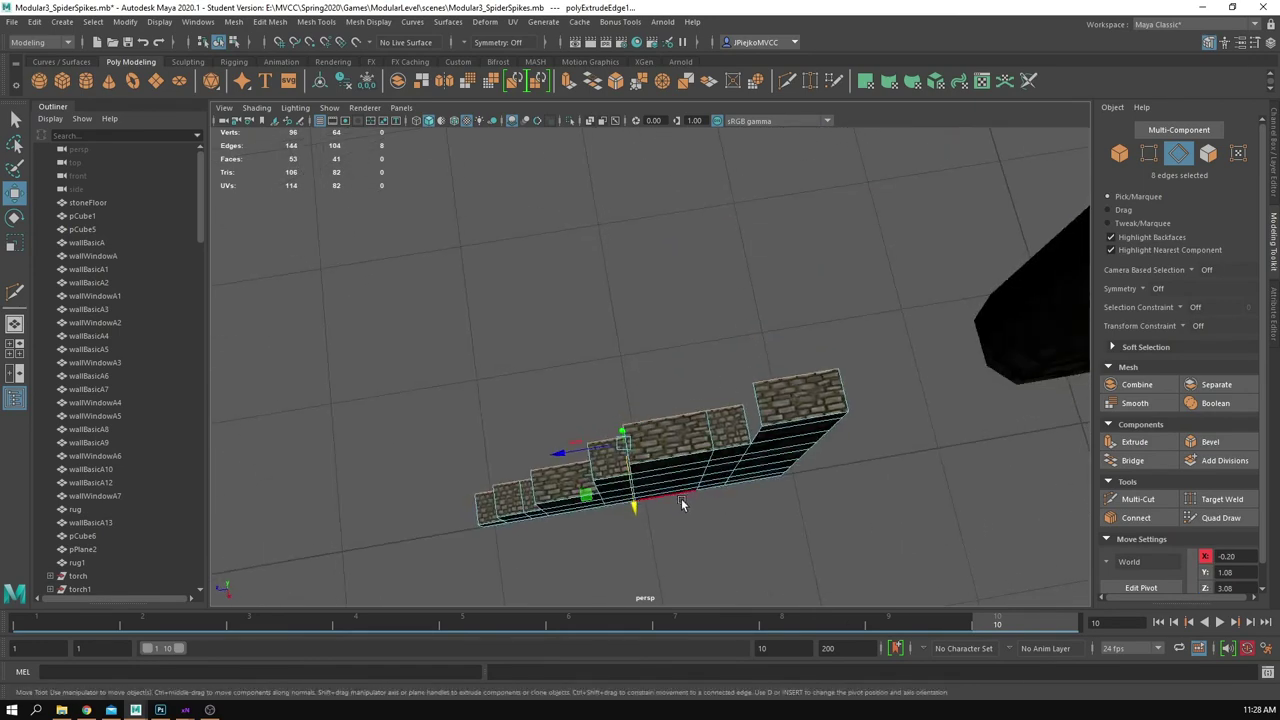
{"action": "left_click_drag", "start_coordinate": [832, 499], "coordinate": [659, 487], "text": "alt"}
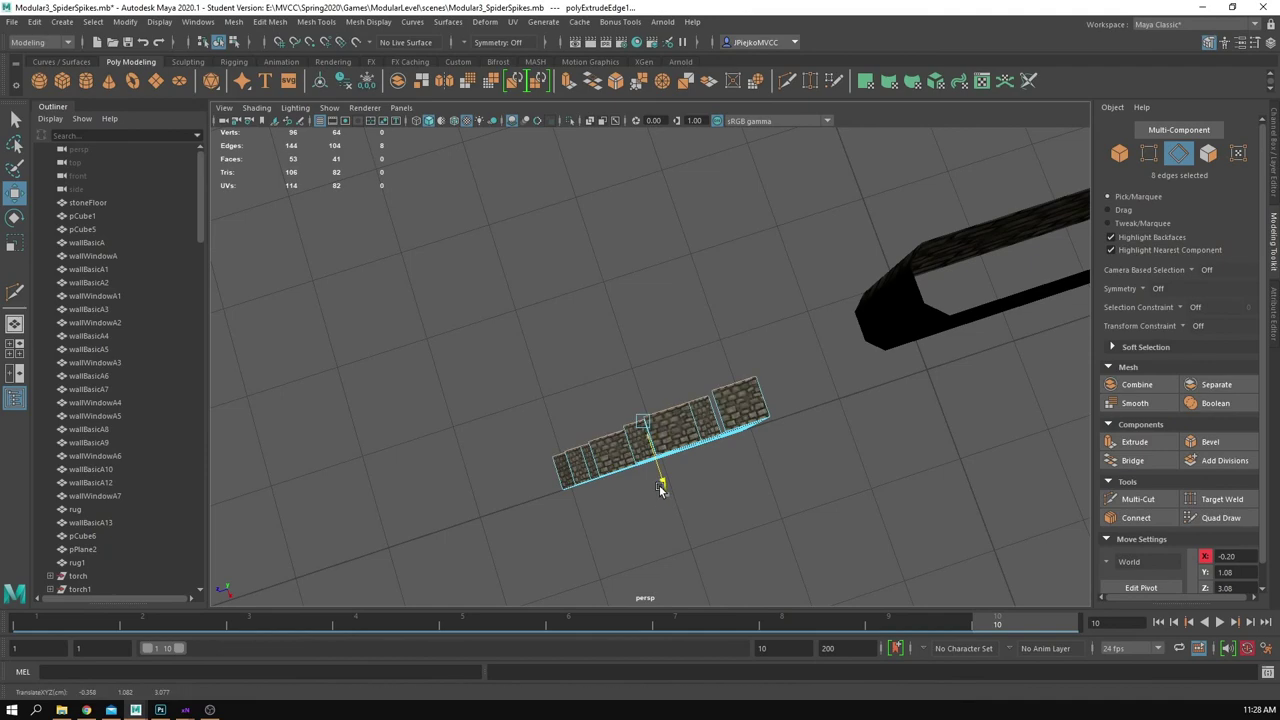
Step: Open the UV Editor beside the viewport, turn on its checker map display and switch to face selection
{"action": "left_click", "coordinate": [513, 28]}
{"action": "left_click", "coordinate": [528, 46]}
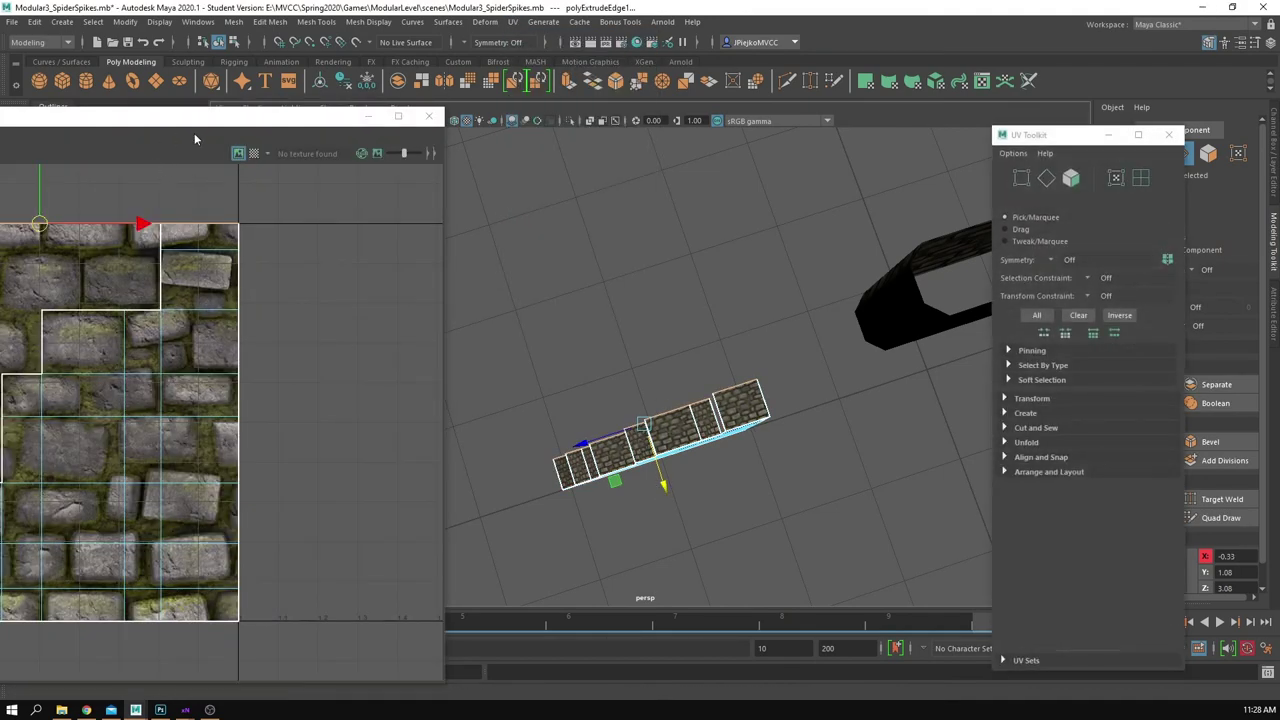
{"action": "left_click_drag", "start_coordinate": [209, 124], "coordinate": [281, 213]}
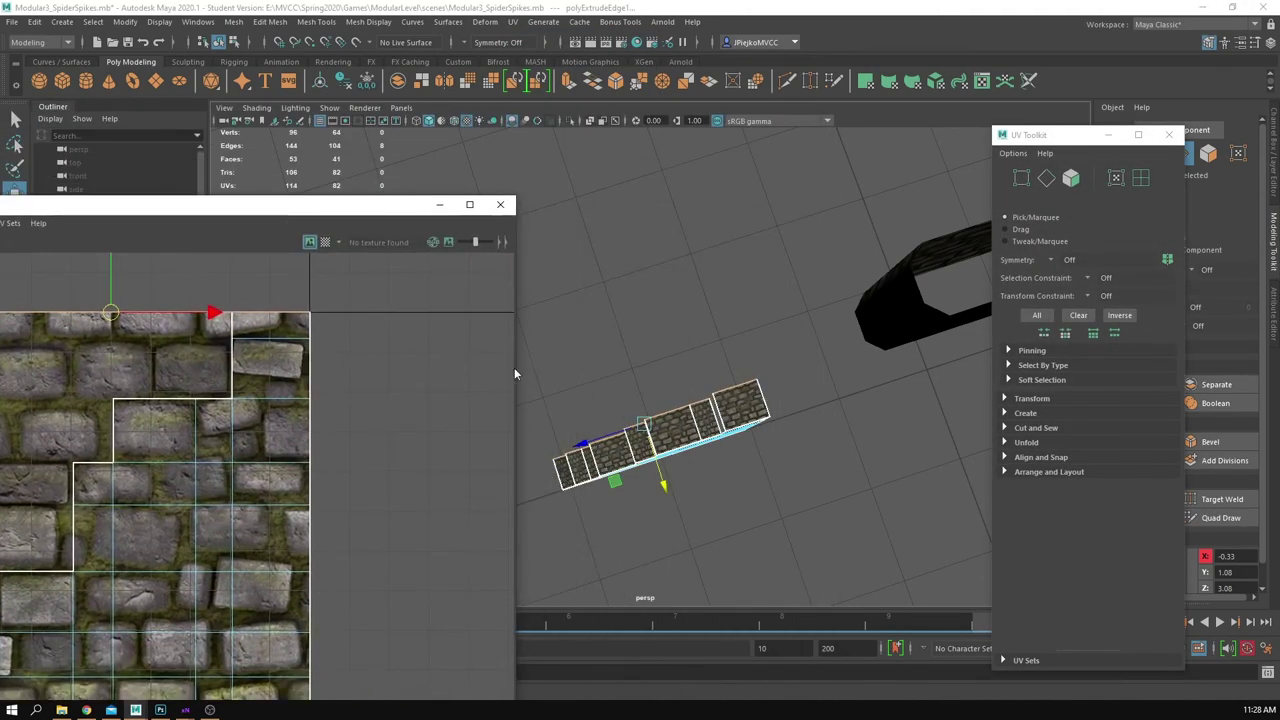
{"action": "middle_click_drag", "start_coordinate": [683, 431], "coordinate": [718, 392], "text": "alt"}
{"action": "scroll", "coordinate": [718, 392], "scroll_direction": "up", "scroll_amount": 3}
{"action": "scroll", "coordinate": [718, 392], "scroll_direction": "up", "scroll_amount": 3}
{"action": "middle_click_drag", "start_coordinate": [249, 361], "coordinate": [443, 284], "text": "alt"}
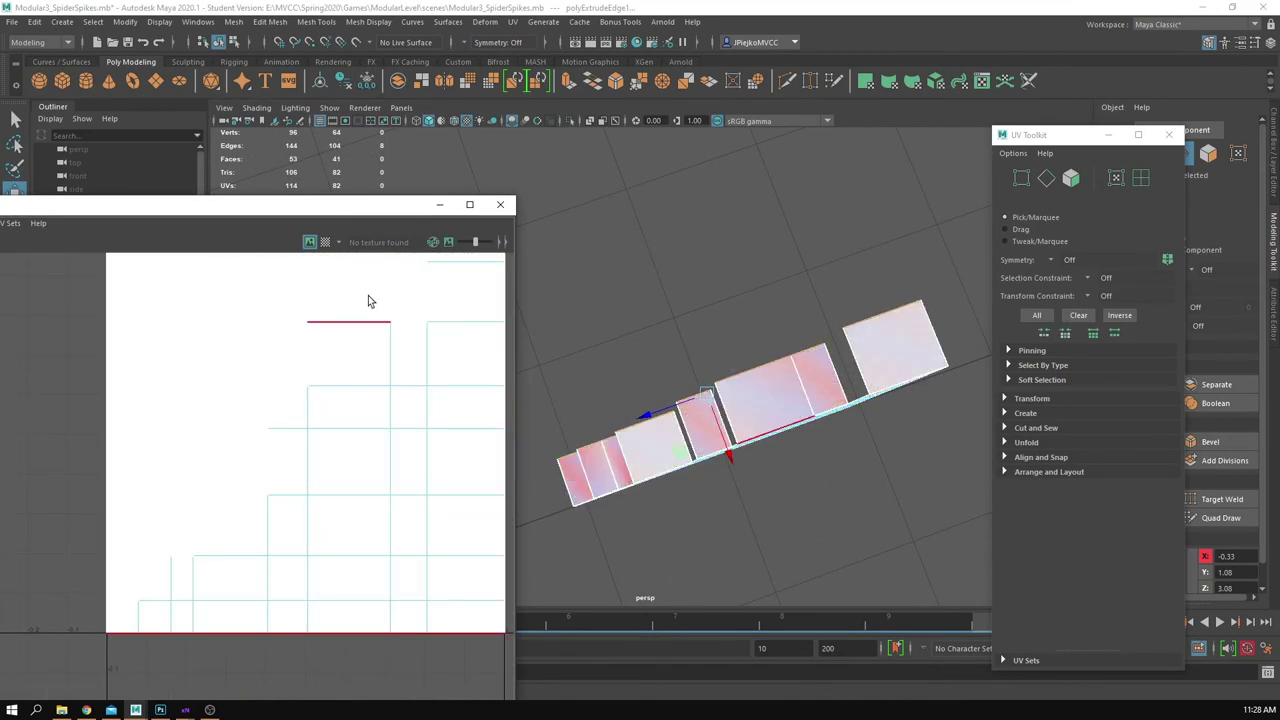
{"action": "middle_click_drag", "start_coordinate": [368, 301], "coordinate": [297, 347], "text": "alt"}
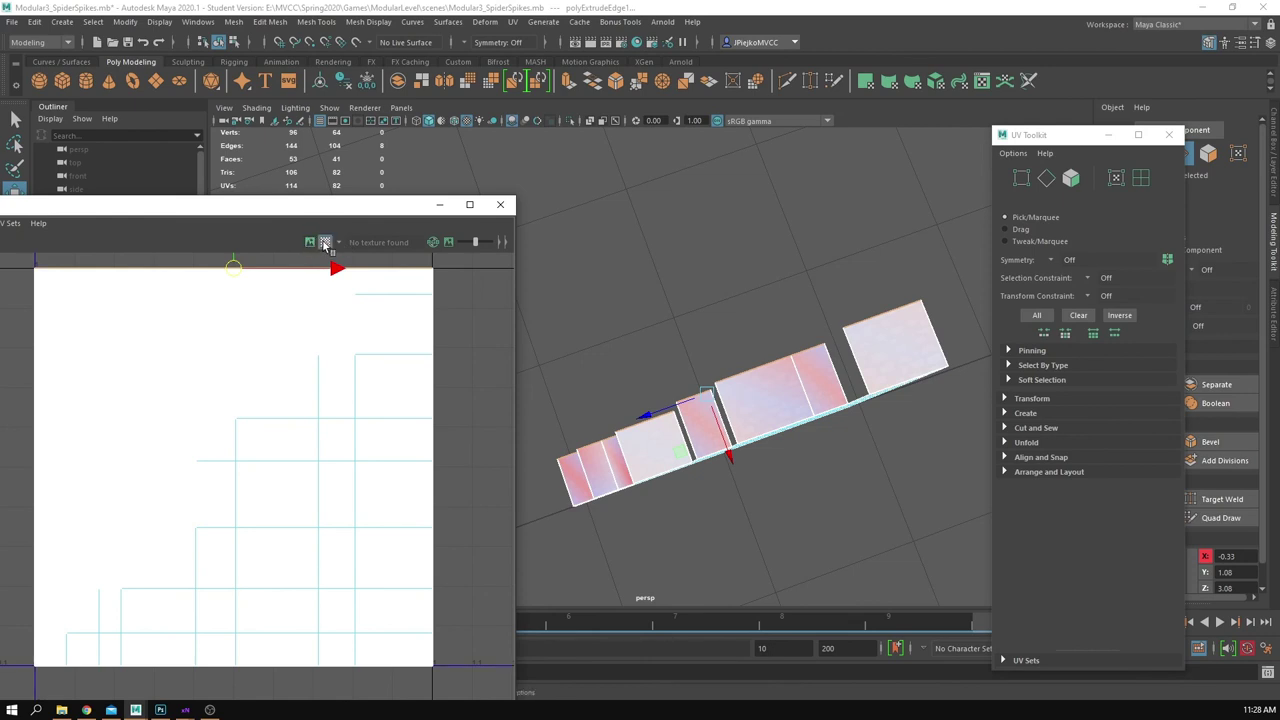
{"action": "scroll", "coordinate": [339, 383], "scroll_direction": "down", "scroll_amount": 1}
{"action": "right_click_drag", "start_coordinate": [326, 411], "coordinate": [322, 440]}
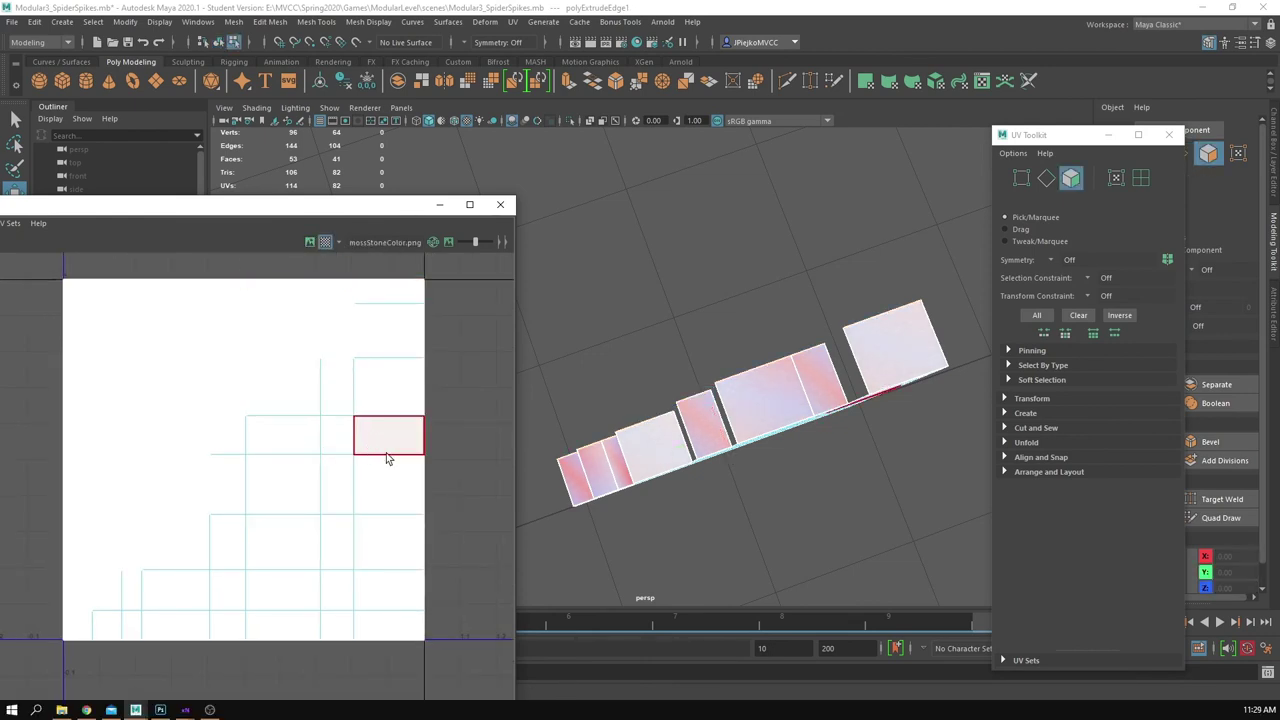
Step: Select the eight extruded step-top faces and scale their UVs down vertically to a bit under half height
{"action": "left_click_drag", "start_coordinate": [820, 398], "coordinate": [815, 364], "text": "alt"}
{"action": "middle_click_drag", "start_coordinate": [815, 364], "coordinate": [797, 459], "text": "alt"}
{"action": "right_click_drag", "start_coordinate": [797, 459], "coordinate": [629, 414], "text": "alt"}
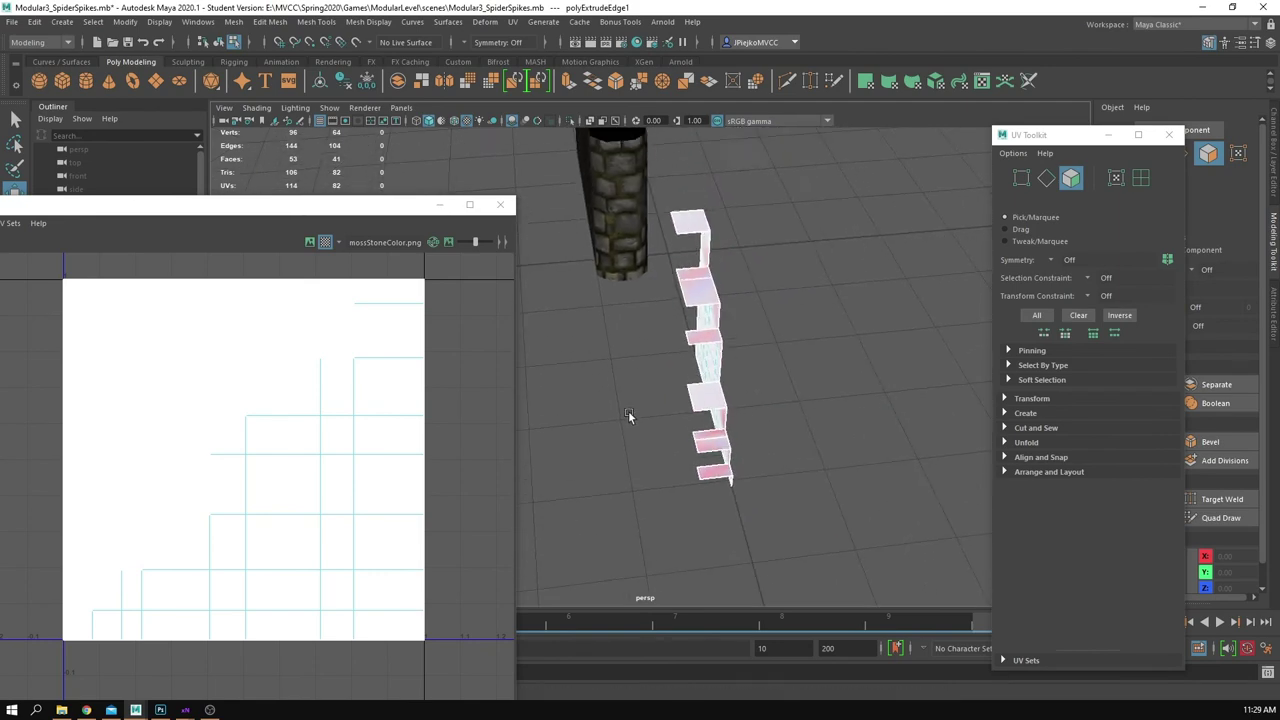
{"action": "left_click_drag", "start_coordinate": [629, 414], "coordinate": [600, 350], "text": "alt"}
{"action": "left_click_drag", "start_coordinate": [690, 582], "coordinate": [691, 583]}
{"action": "left_click_drag", "start_coordinate": [678, 510], "coordinate": [534, 495], "text": "alt"}
{"action": "middle_click_drag", "start_coordinate": [272, 475], "coordinate": [267, 480], "text": "alt"}
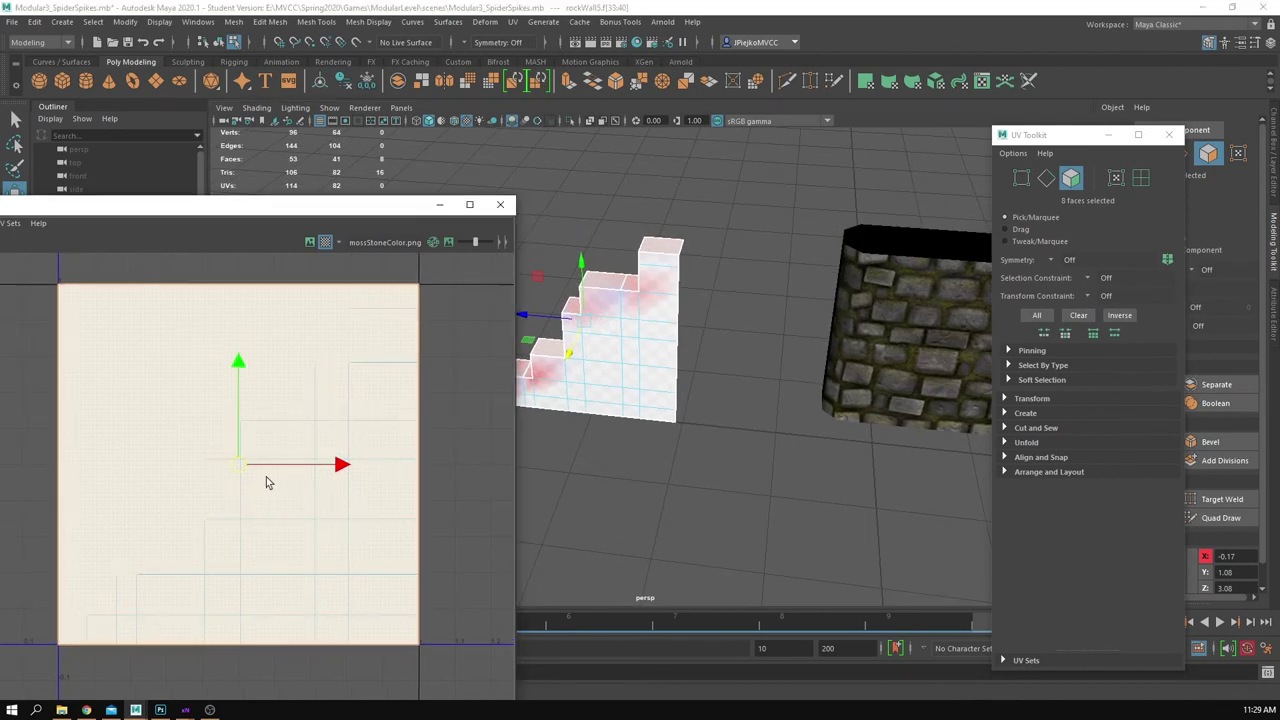
{"action": "left_click_drag", "start_coordinate": [236, 370], "coordinate": [243, 428]}
{"action": "middle_click_drag", "start_coordinate": [705, 322], "coordinate": [709, 361], "text": "alt"}
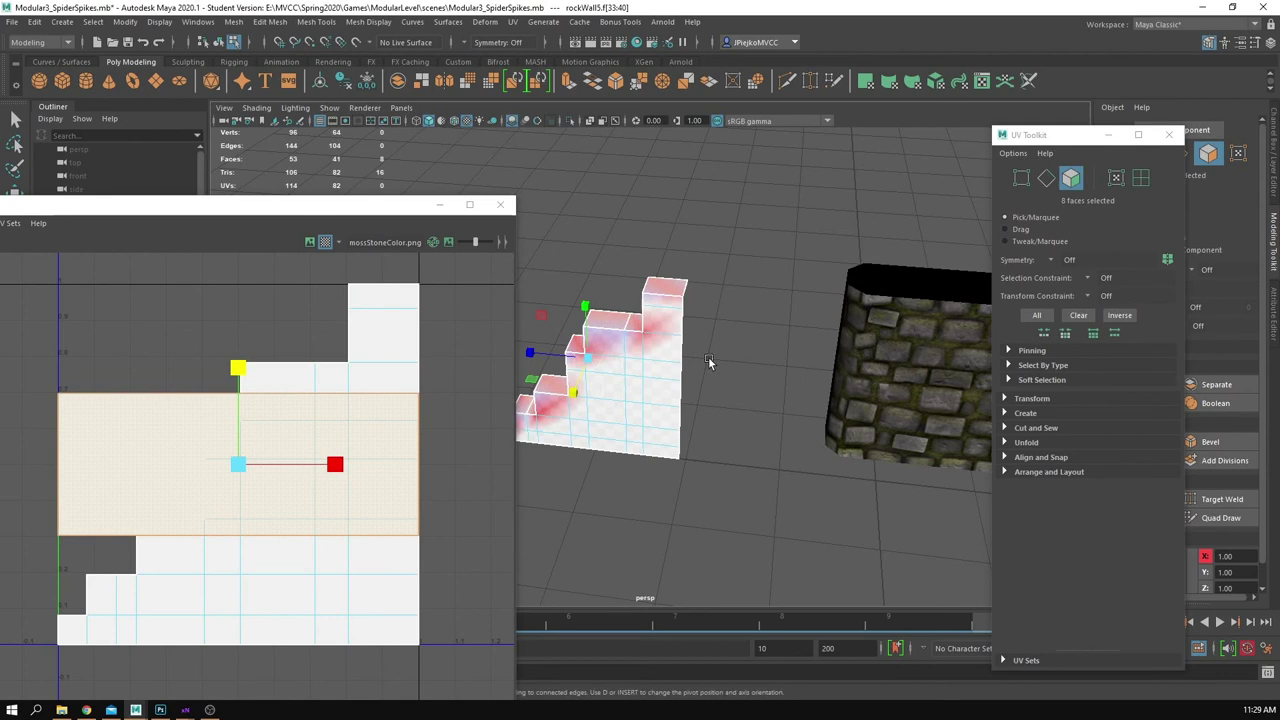
Step: Turn off the checker map, display the mossStoneColor.png texture in the UV Editor and return the wall to object mode
{"action": "left_click", "coordinate": [325, 246]}
{"action": "left_click_drag", "start_coordinate": [576, 386], "coordinate": [597, 394], "text": "alt"}
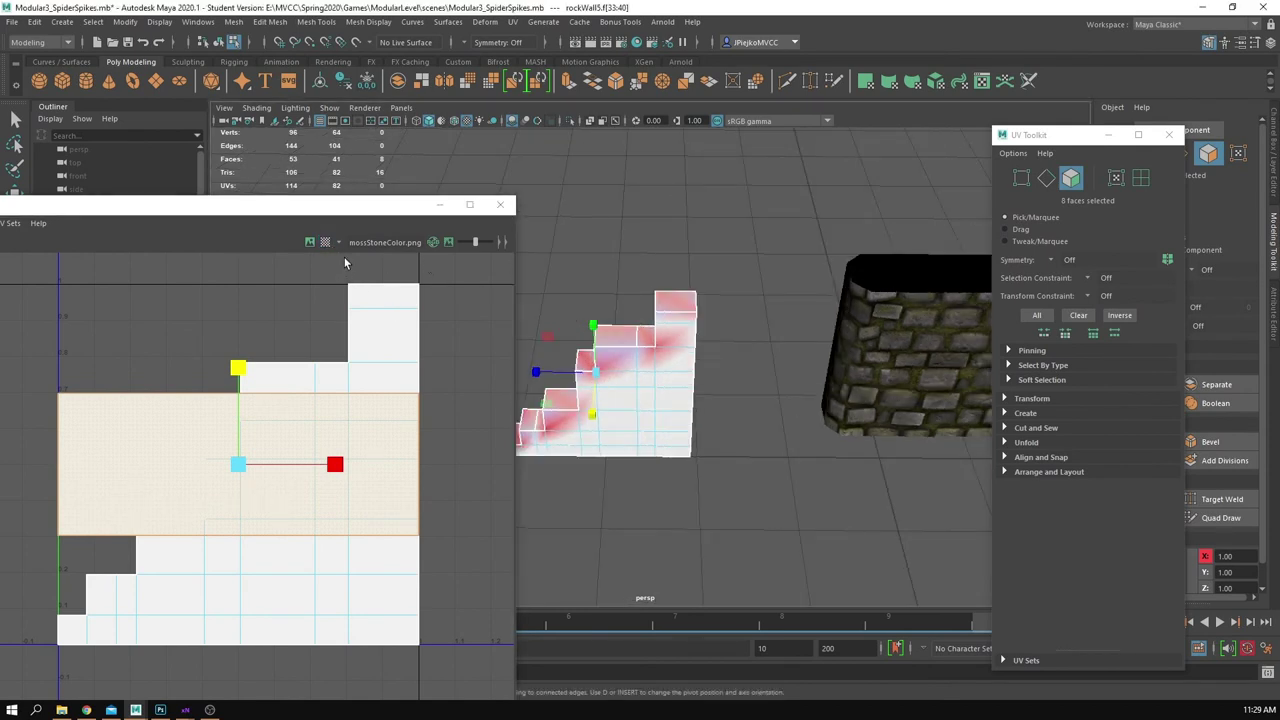
{"action": "left_click", "coordinate": [310, 243]}
{"action": "middle_click_drag", "start_coordinate": [603, 346], "coordinate": [637, 356], "text": "alt"}
{"action": "left_click_drag", "start_coordinate": [637, 356], "coordinate": [695, 393], "text": "alt"}
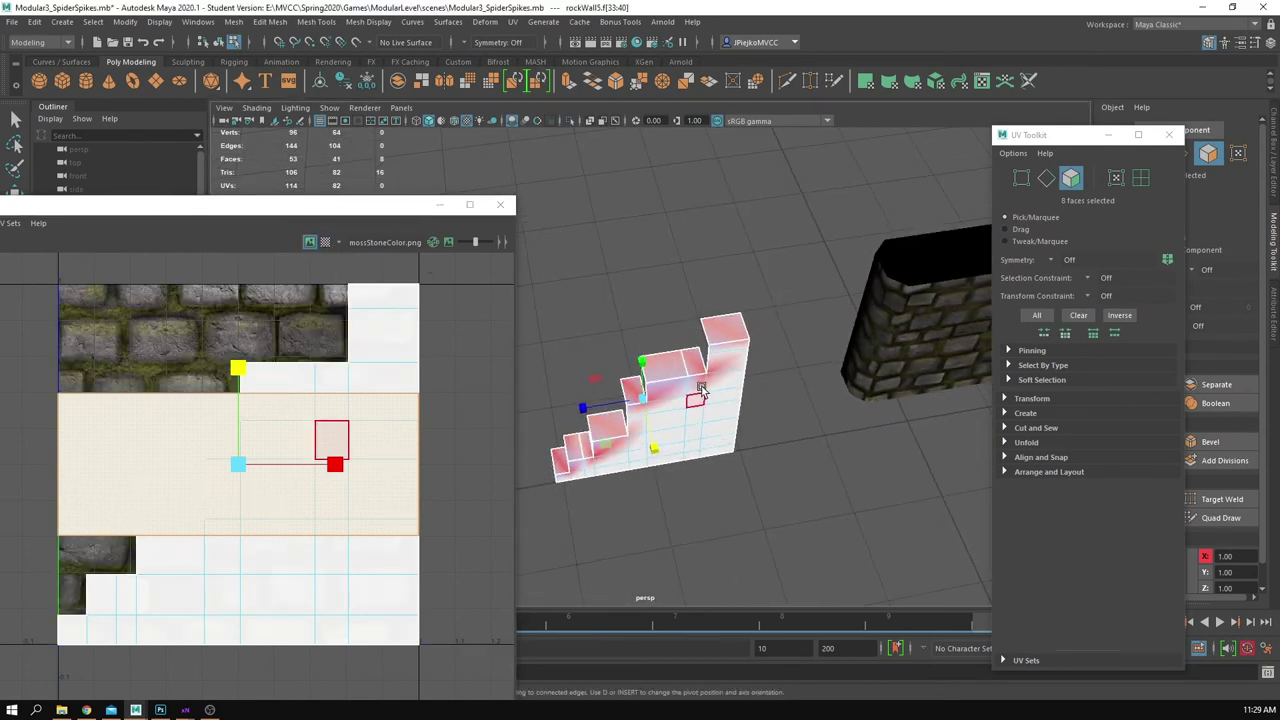
{"action": "key", "text": "F8"}
{"action": "left_click", "coordinate": [664, 292]}
{"action": "right_click_drag", "start_coordinate": [664, 370], "coordinate": [730, 274]}
{"action": "left_click", "coordinate": [695, 369]}
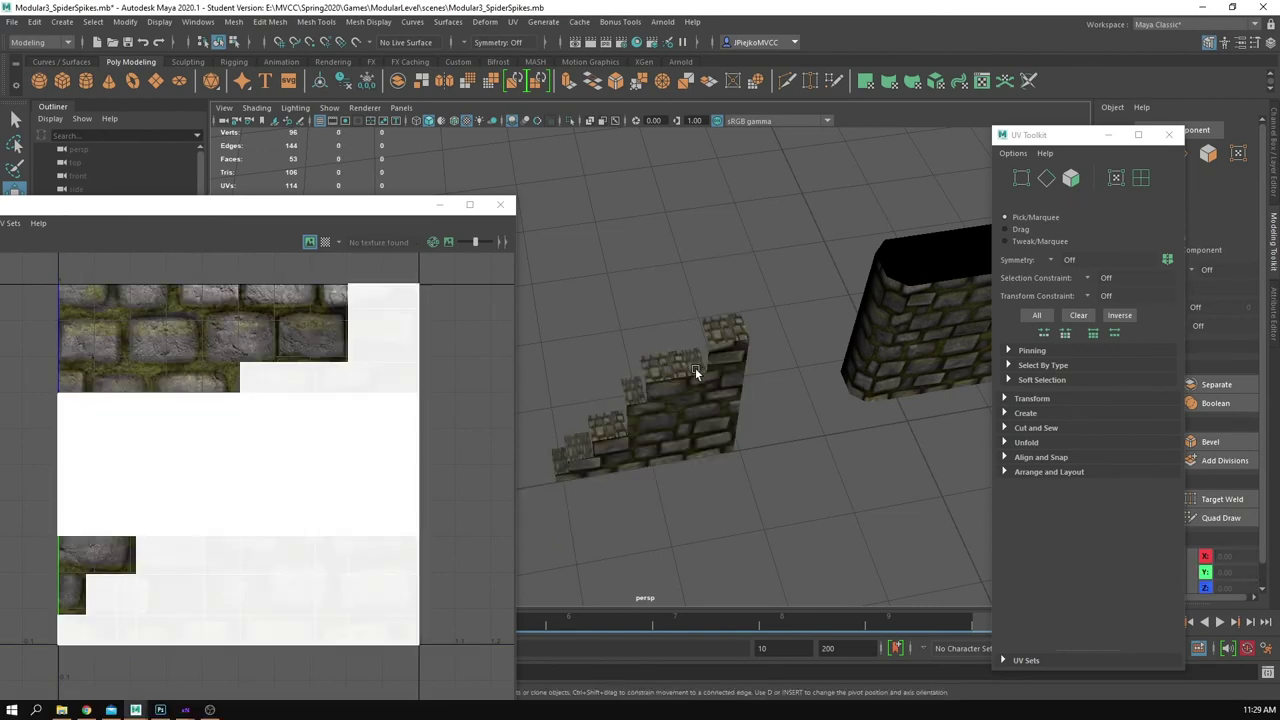
Step: Select the eight step-top faces, scale their UVs down vertically to under half height and shift them up onto one row of stones
{"action": "right_click_drag", "start_coordinate": [679, 320], "coordinate": [838, 307], "text": "alt"}
{"action": "middle_click_drag", "start_coordinate": [838, 307], "coordinate": [830, 345], "text": "alt"}
{"action": "left_click_drag", "start_coordinate": [702, 318], "coordinate": [868, 352], "text": "alt"}
{"action": "right_click_drag", "start_coordinate": [801, 308], "coordinate": [803, 341]}
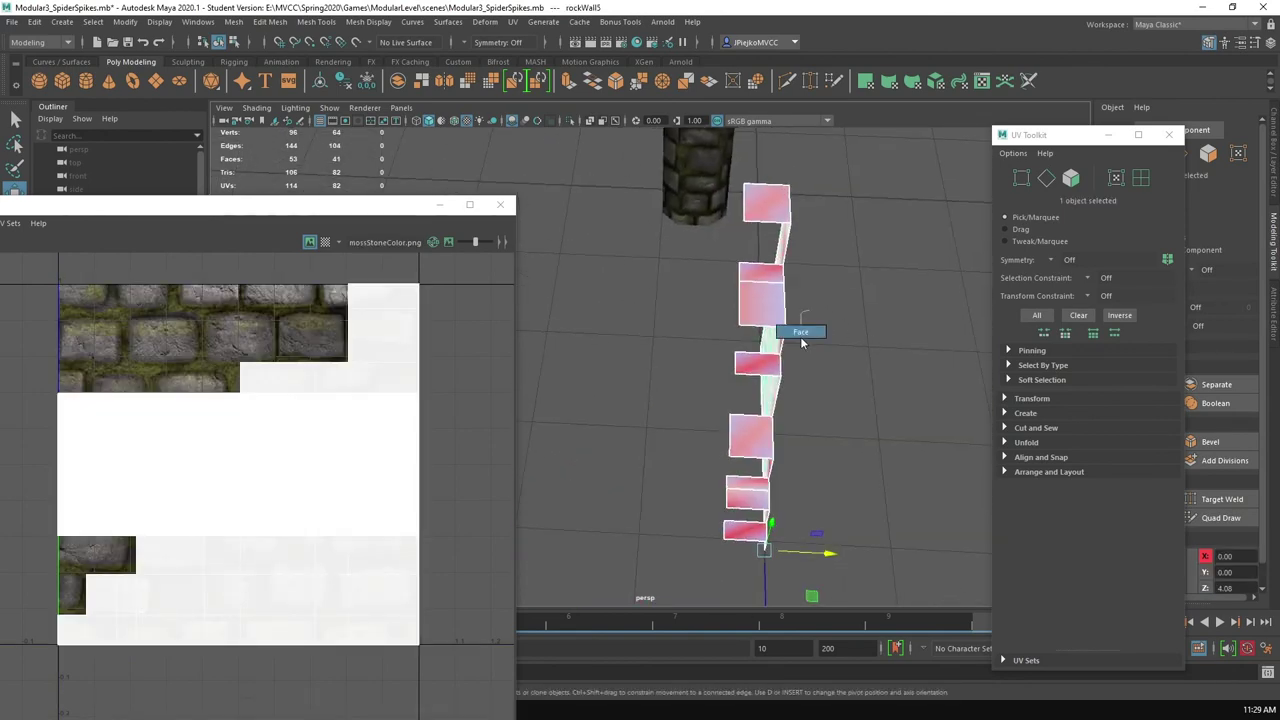
{"action": "middle_click_drag", "start_coordinate": [692, 247], "coordinate": [658, 284], "text": "alt"}
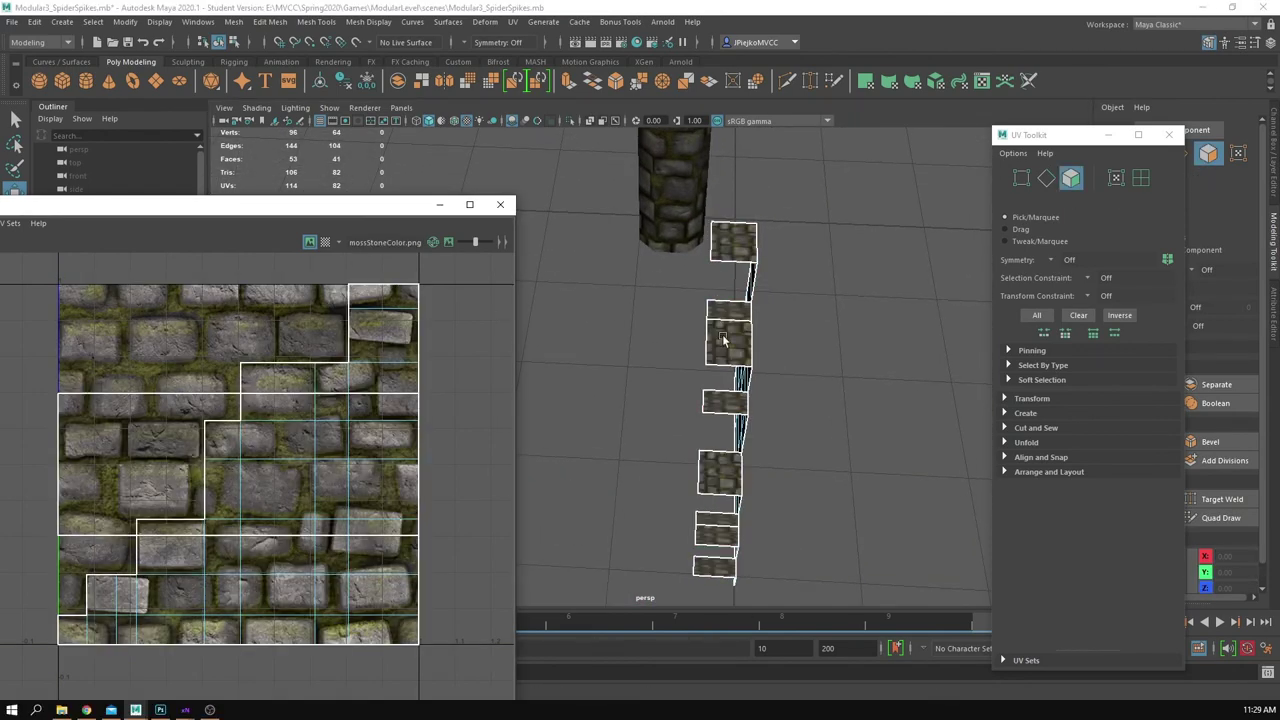
{"action": "mouse_move", "coordinate": [725, 339]}
{"action": "left_mouse_down", "text": "alt"}
{"action": "mouse_move", "coordinate": [637, 370]}
{"action": "mouse_move", "coordinate": [588, 355]}
{"action": "left_mouse_up", "text": "alt"}
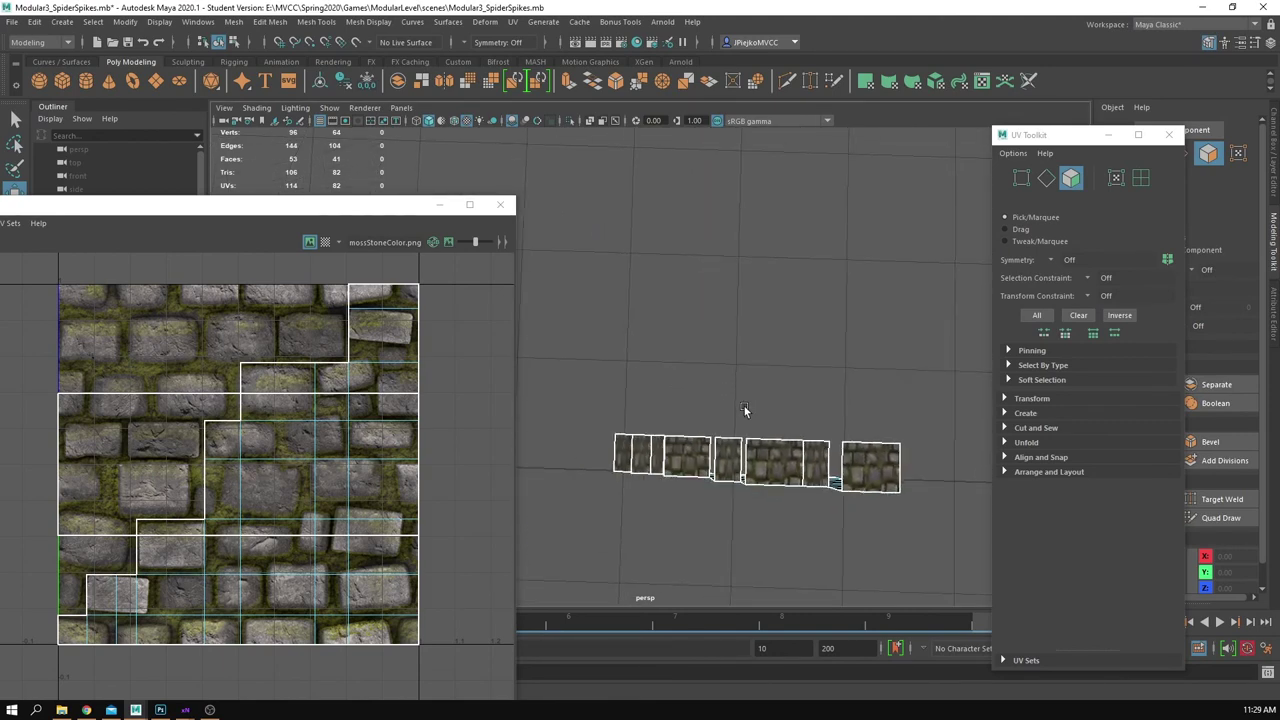
{"action": "left_click_drag", "start_coordinate": [969, 468], "coordinate": [969, 467]}
{"action": "left_click_drag", "start_coordinate": [950, 455], "coordinate": [660, 475], "text": "alt"}
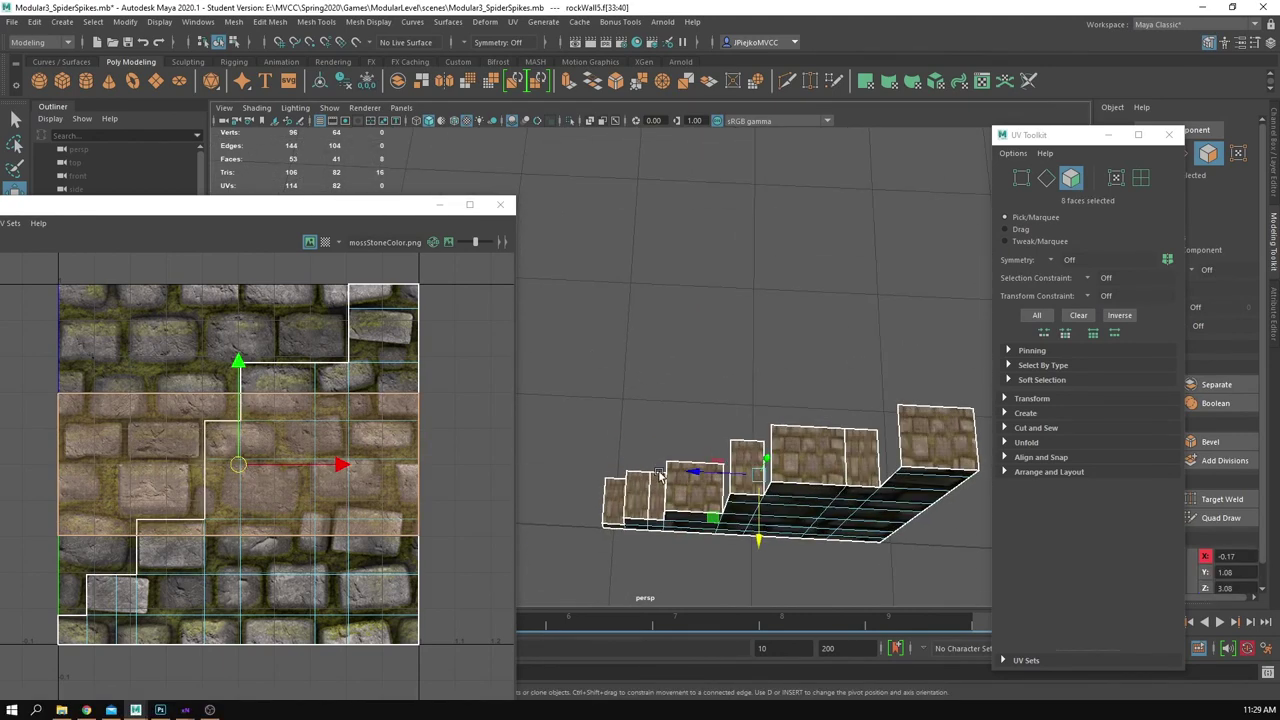
{"action": "key", "text": "r"}
{"action": "left_click_drag", "start_coordinate": [237, 366], "coordinate": [240, 428]}
{"action": "left_click_drag", "start_coordinate": [237, 364], "coordinate": [237, 335]}
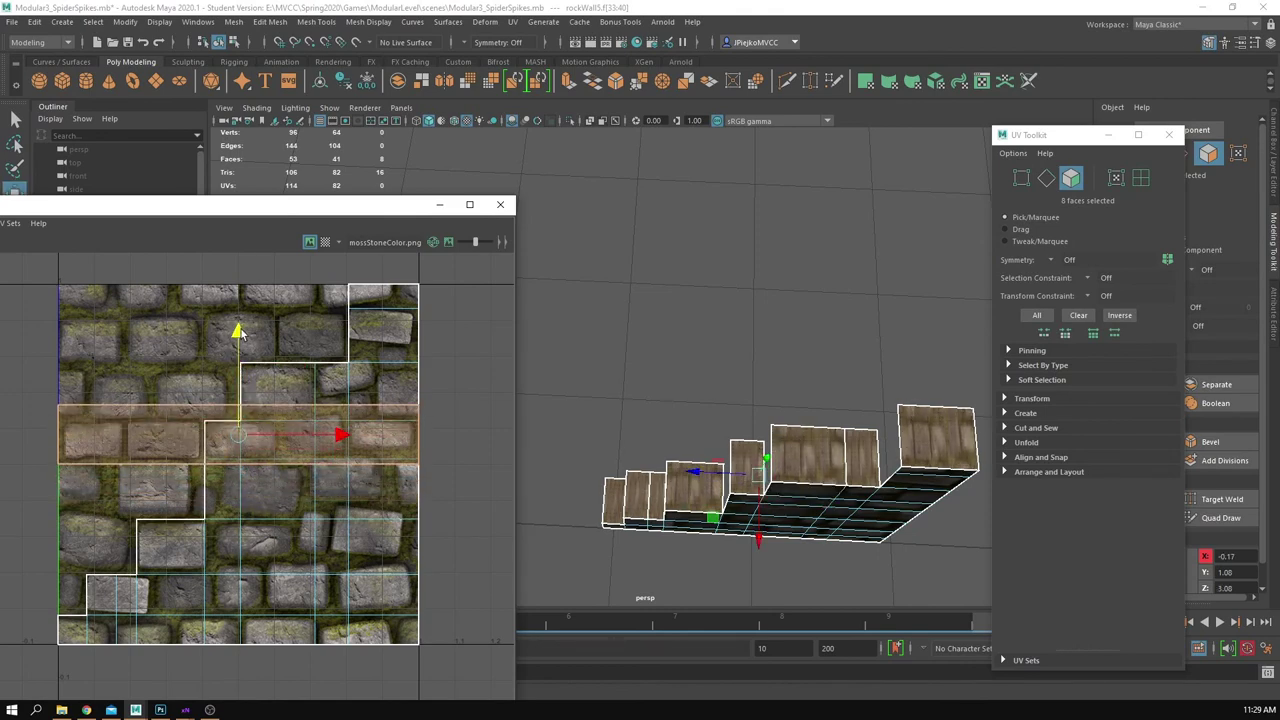
Step: Shrink the step-top UVs horizontally, refine their proportions and position them over a single stone of the texture
{"action": "left_click_drag", "start_coordinate": [548, 560], "coordinate": [597, 470], "text": "alt"}
{"action": "key", "text": "r"}
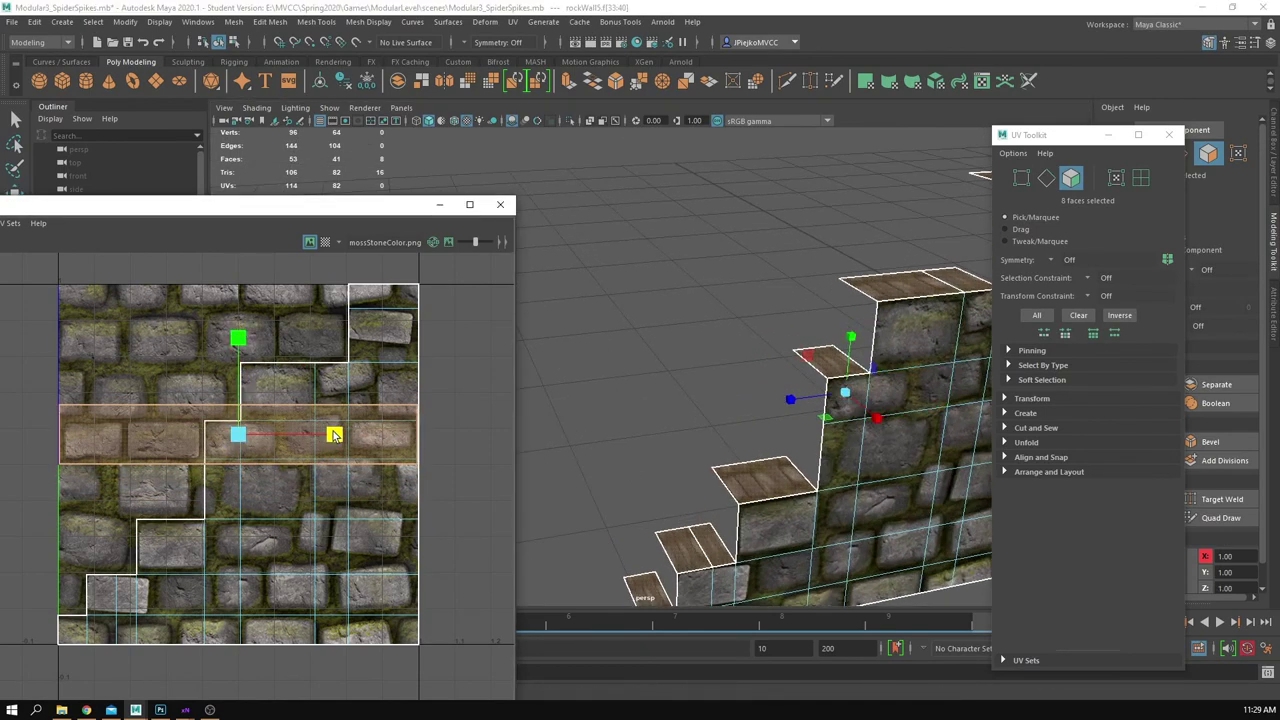
{"action": "left_click_drag", "start_coordinate": [334, 435], "coordinate": [242, 435]}
{"action": "middle_click_drag", "start_coordinate": [750, 554], "coordinate": [724, 485], "text": "alt"}
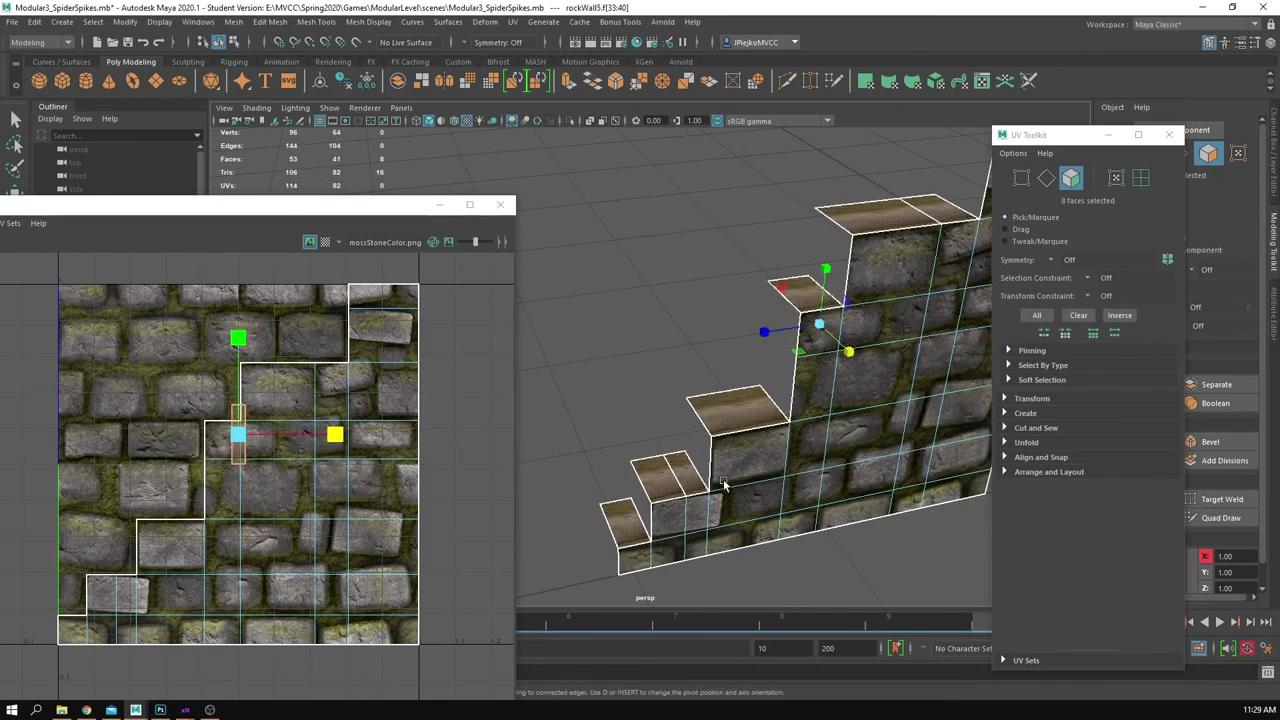
{"action": "key", "text": "w"}
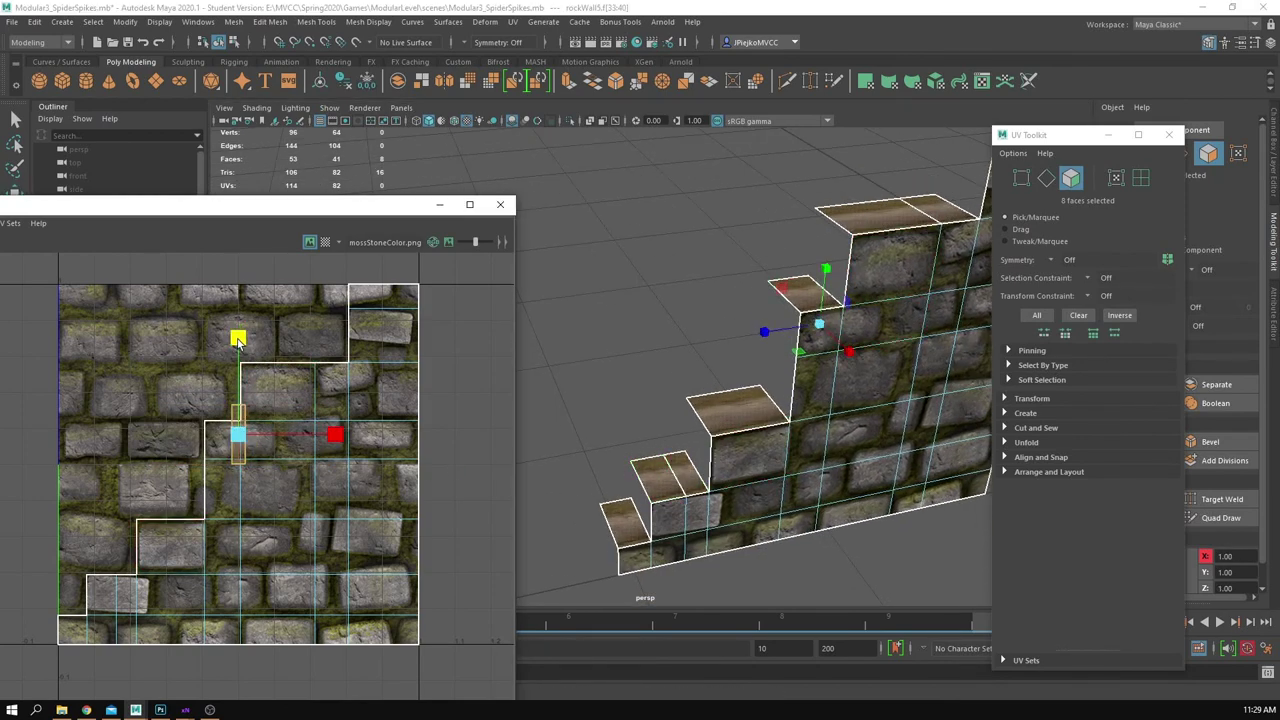
{"action": "left_click_drag", "start_coordinate": [660, 412], "coordinate": [727, 430], "text": "alt"}
{"action": "key", "text": "w"}
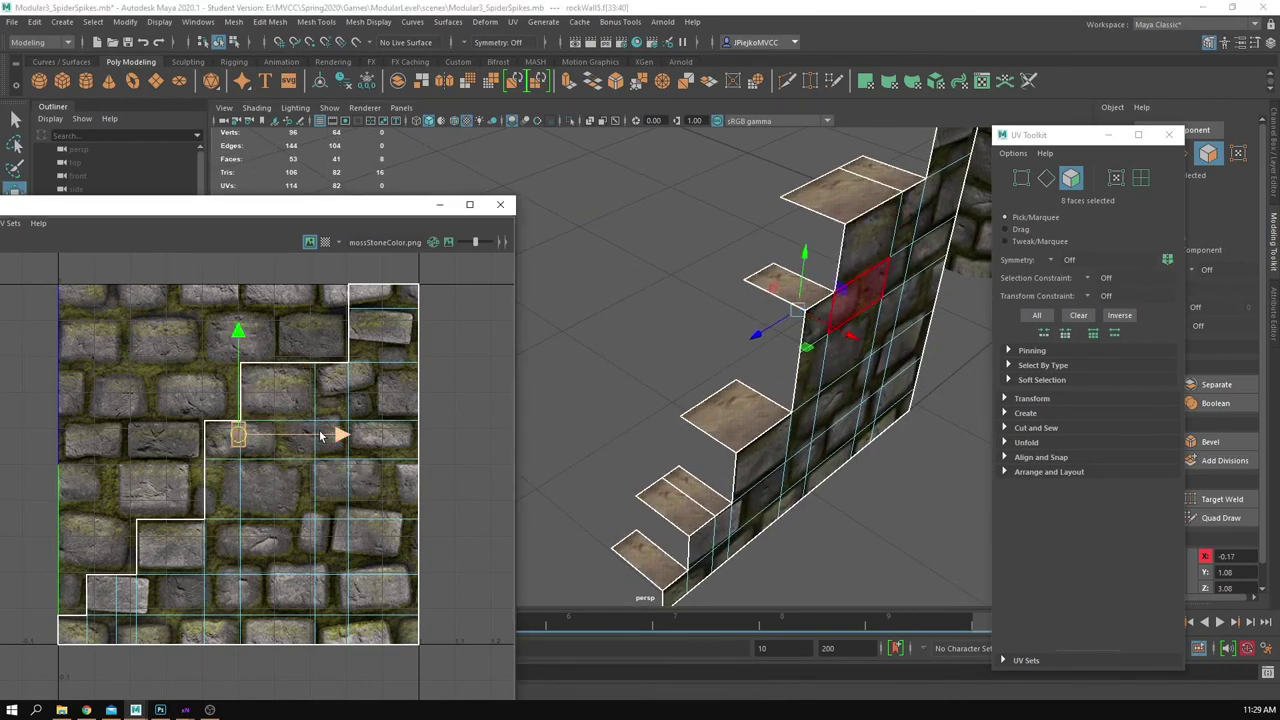
{"action": "key", "text": "w"}
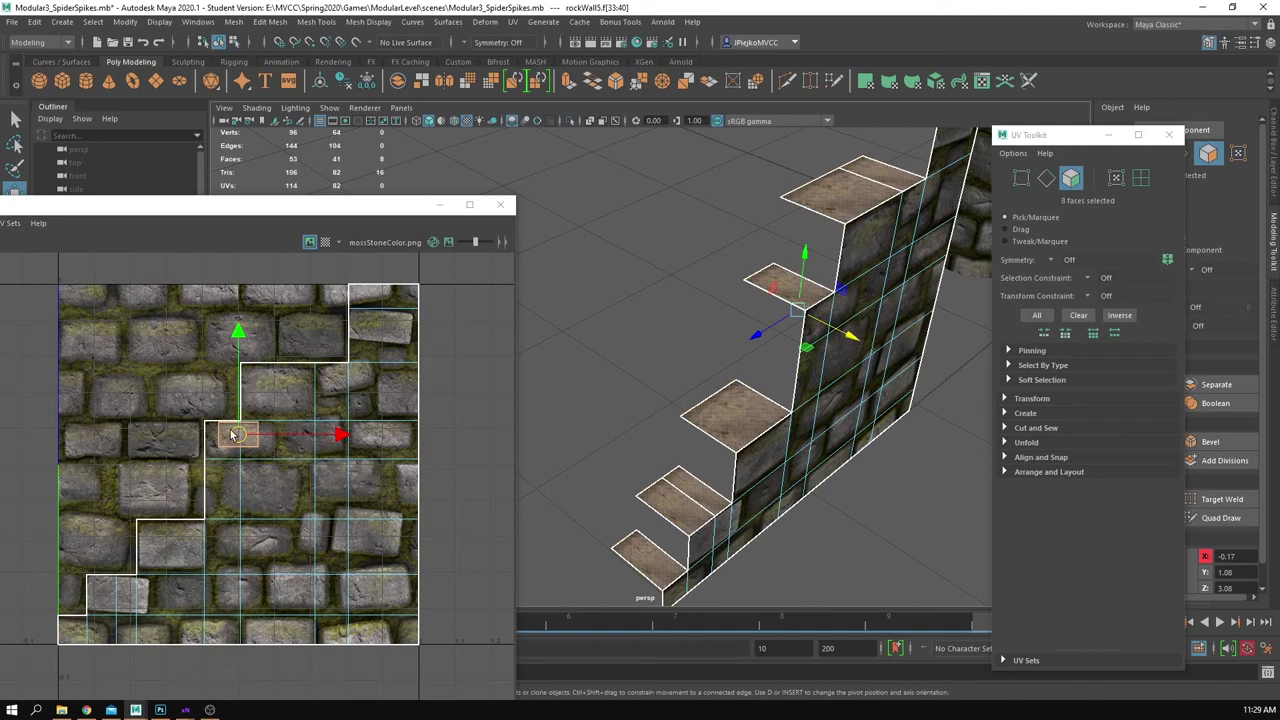
{"action": "left_click_drag", "start_coordinate": [232, 434], "coordinate": [190, 393]}
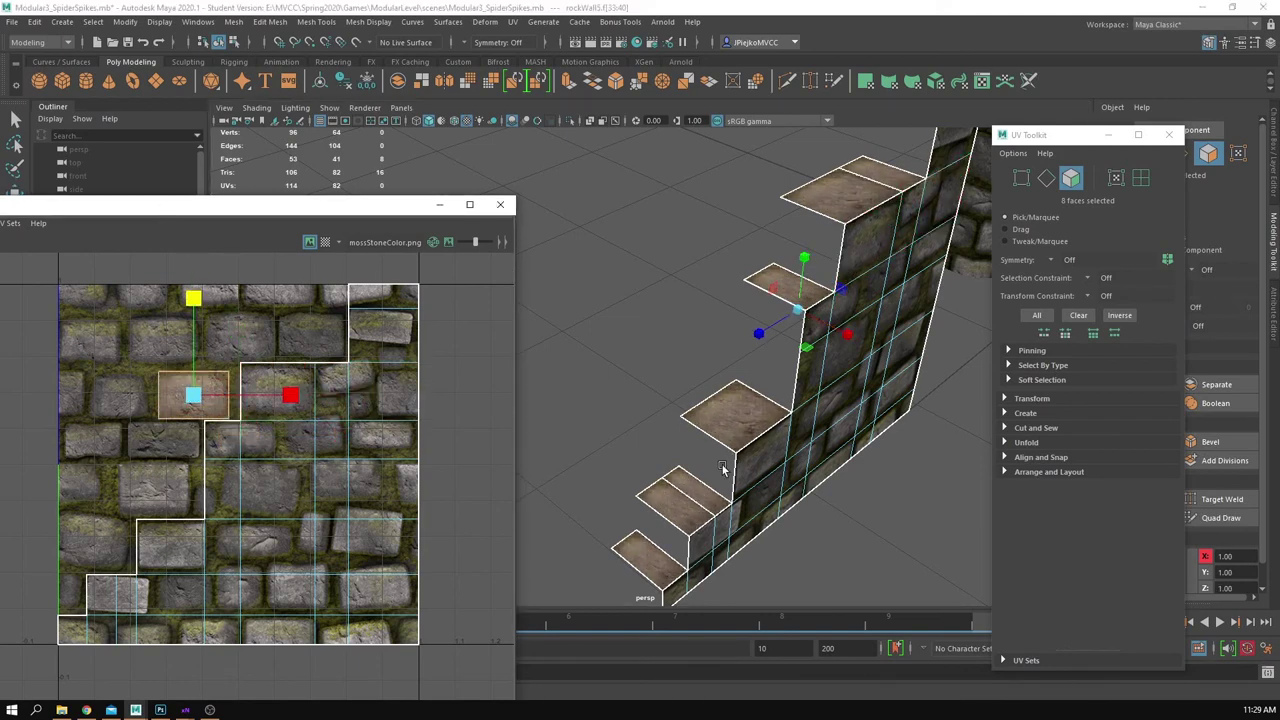
Step: Select the eight vertical edges along the stepped side of the wall and extrude them along X to the depth of the step tops
{"action": "left_click", "coordinate": [852, 571]}
{"action": "left_click_drag", "start_coordinate": [852, 571], "coordinate": [807, 461], "text": "alt"}
{"action": "right_click_drag", "start_coordinate": [807, 461], "coordinate": [811, 395]}
{"action": "left_click", "coordinate": [889, 318]}
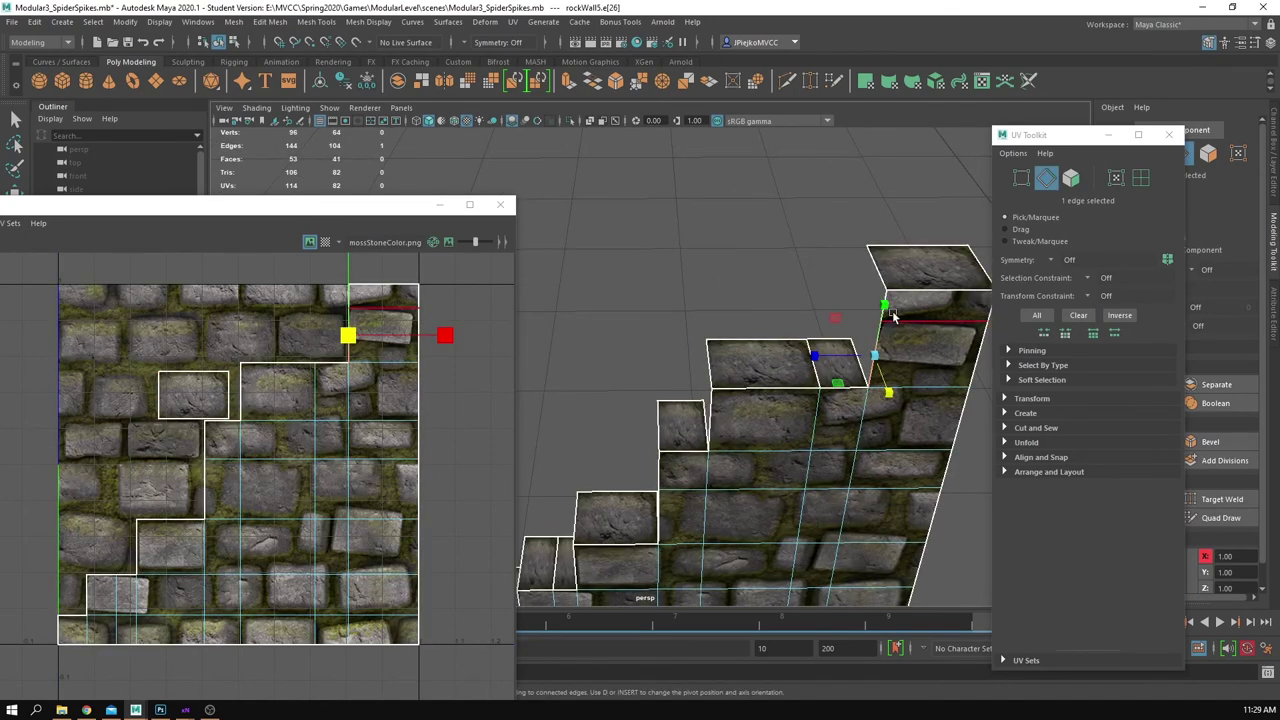
{"action": "key", "text": "q"}
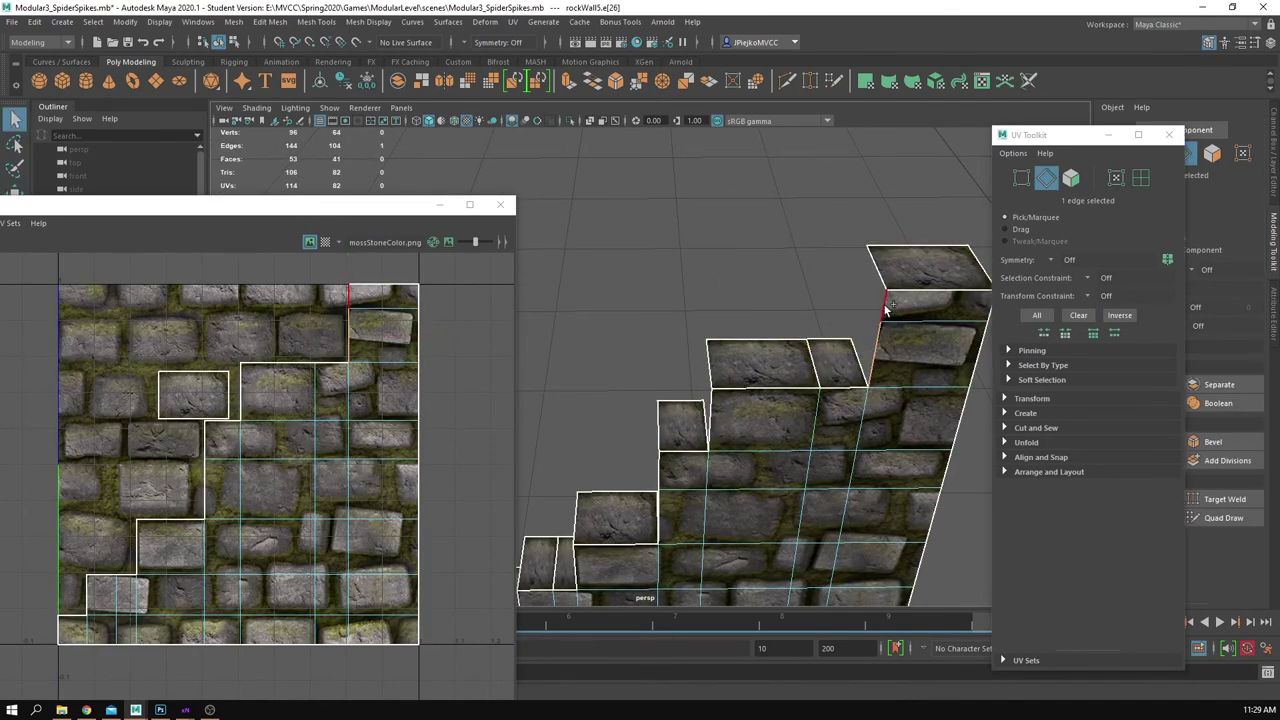
{"action": "left_click", "coordinate": [886, 307], "text": "shift"}
{"action": "left_click_drag", "start_coordinate": [812, 374], "coordinate": [852, 332], "text": "alt"}
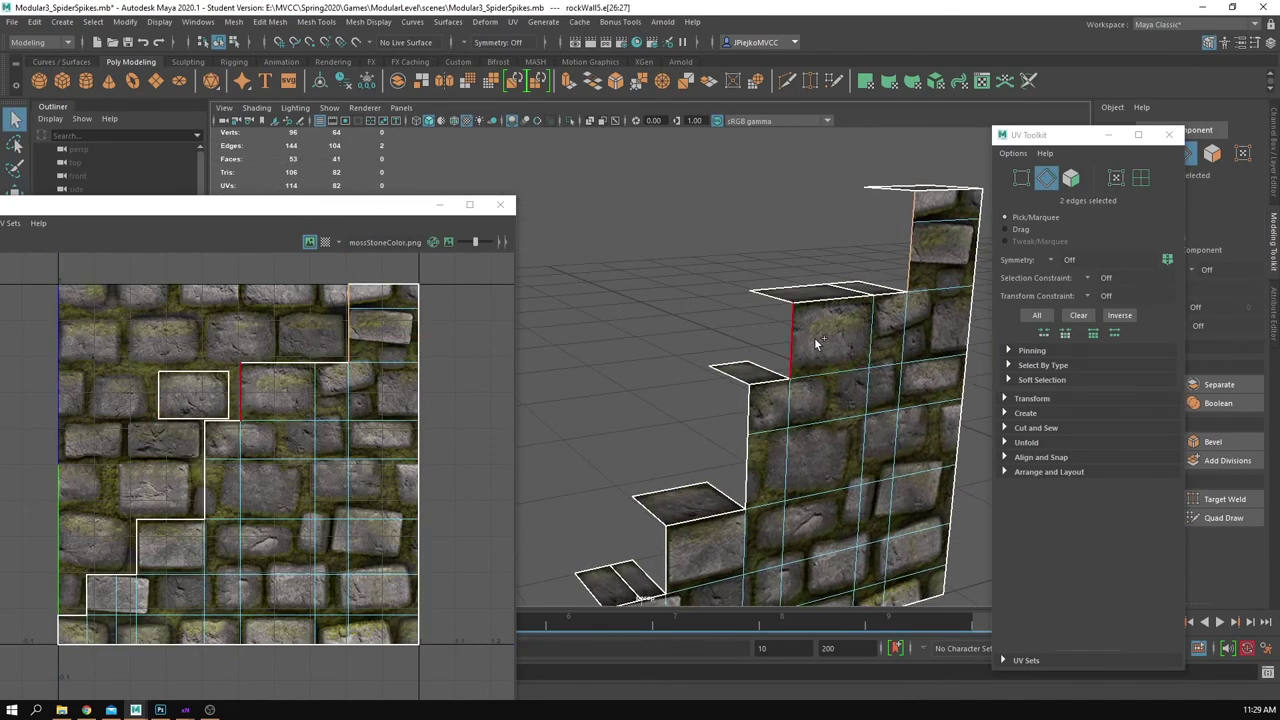
{"action": "left_click", "coordinate": [745, 455], "text": "shift"}
{"action": "left_click_drag", "start_coordinate": [745, 455], "coordinate": [744, 418], "text": "alt"}
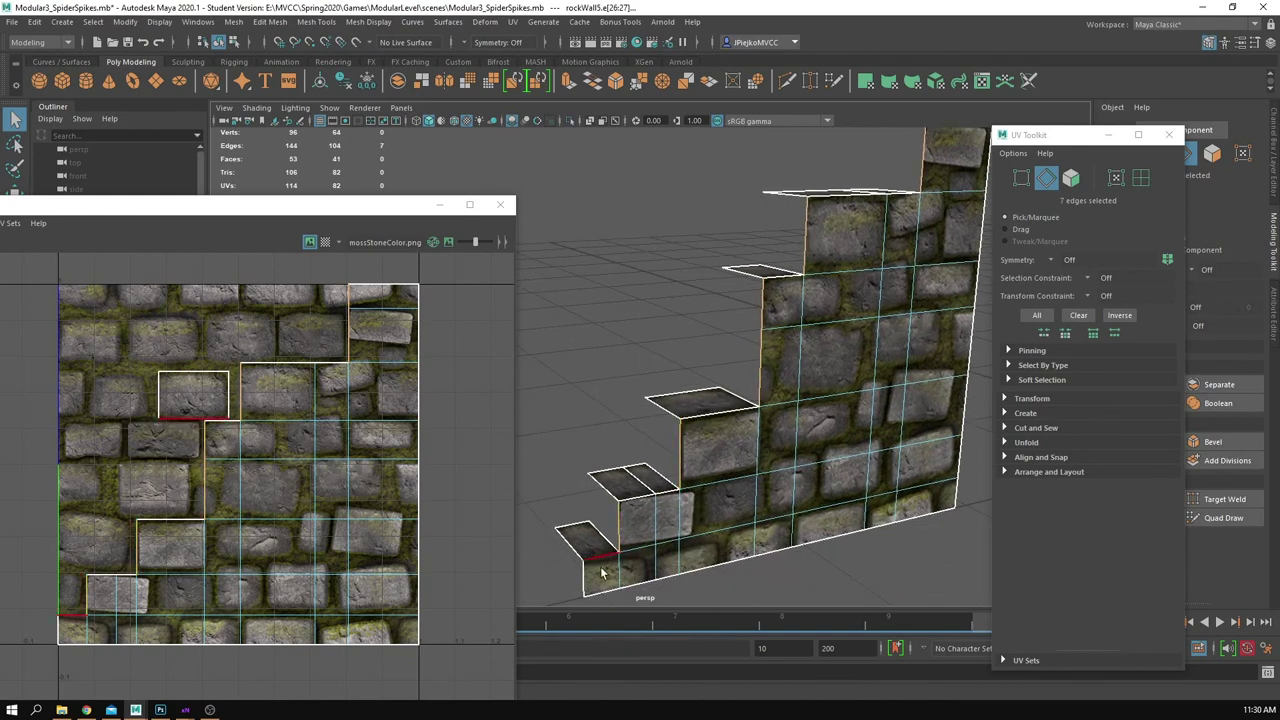
{"action": "left_click_drag", "start_coordinate": [602, 573], "coordinate": [672, 506], "text": "alt"}
{"action": "left_click", "coordinate": [626, 519], "text": "shift"}
{"action": "key", "text": "w"}
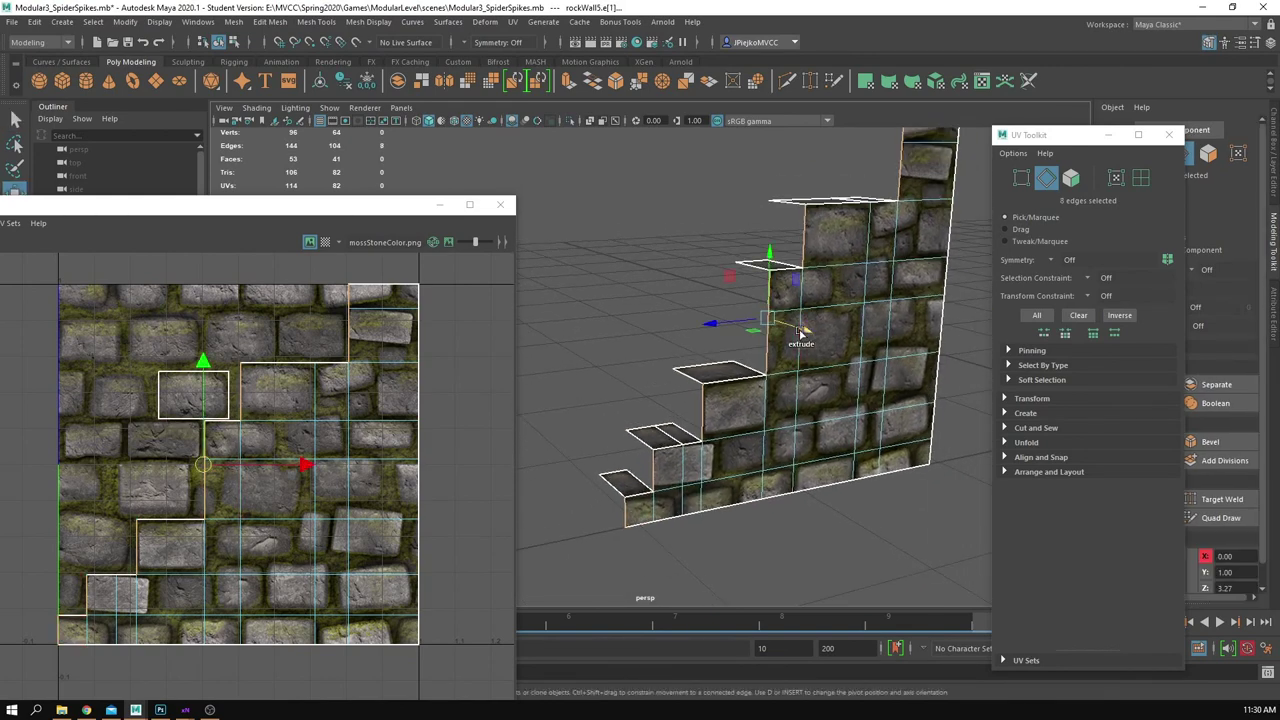
{"action": "left_click_drag", "start_coordinate": [768, 349], "coordinate": [848, 374], "text": "alt"}
{"action": "middle_click_drag", "start_coordinate": [786, 320], "coordinate": [777, 362], "text": "alt"}
Step: Switch to face selection and select the eight newly extruded vertical faces between the step tops
{"action": "right_click_drag", "start_coordinate": [800, 205], "coordinate": [803, 235]}
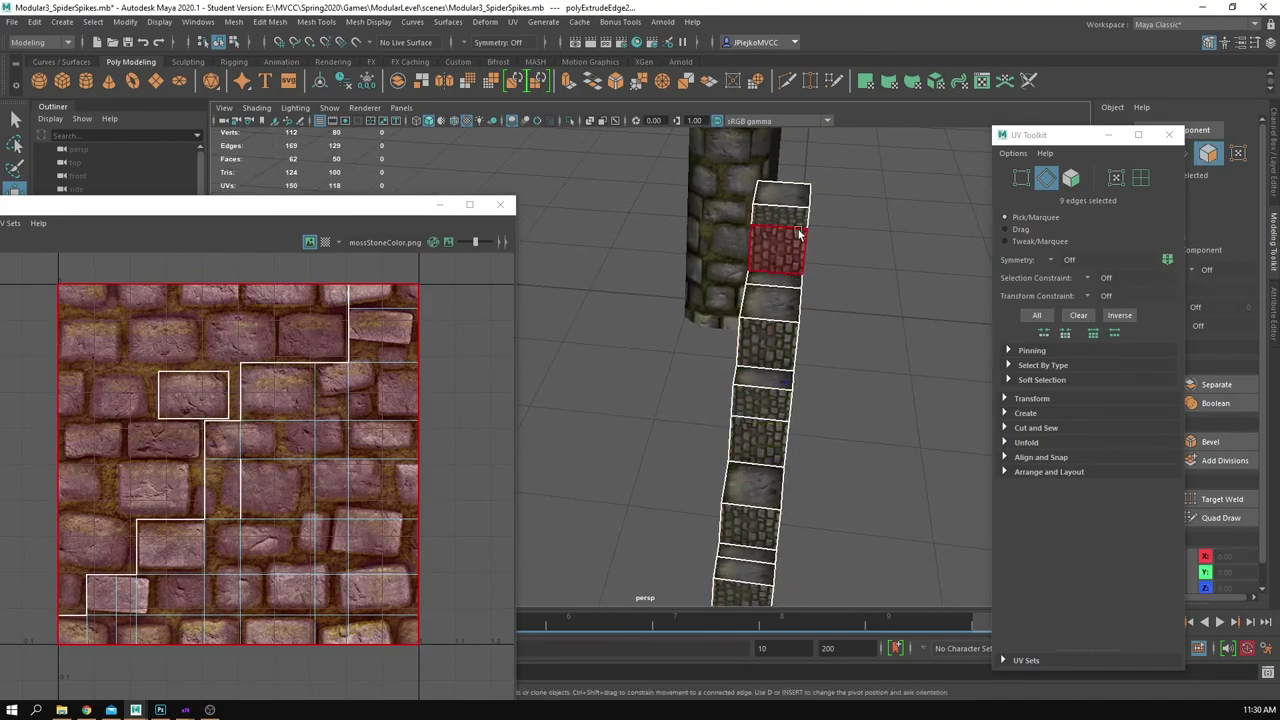
{"action": "left_click", "coordinate": [791, 215]}
{"action": "left_click", "coordinate": [791, 257], "text": "shift"}
{"action": "left_click_drag", "start_coordinate": [808, 382], "coordinate": [817, 338], "text": "alt"}
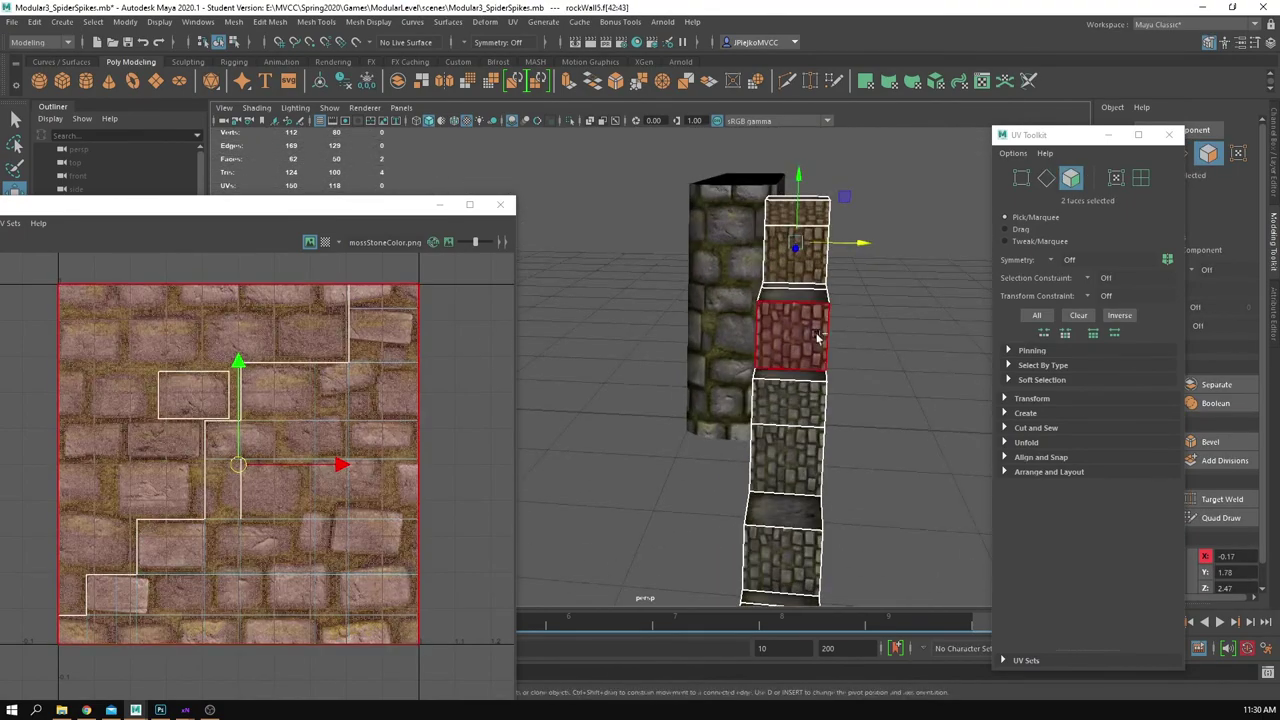
{"action": "left_click", "coordinate": [804, 414], "text": "shift"}
{"action": "left_click", "coordinate": [797, 468], "text": "shift"}
{"action": "middle_click_drag", "start_coordinate": [797, 470], "coordinate": [782, 376], "text": "alt"}
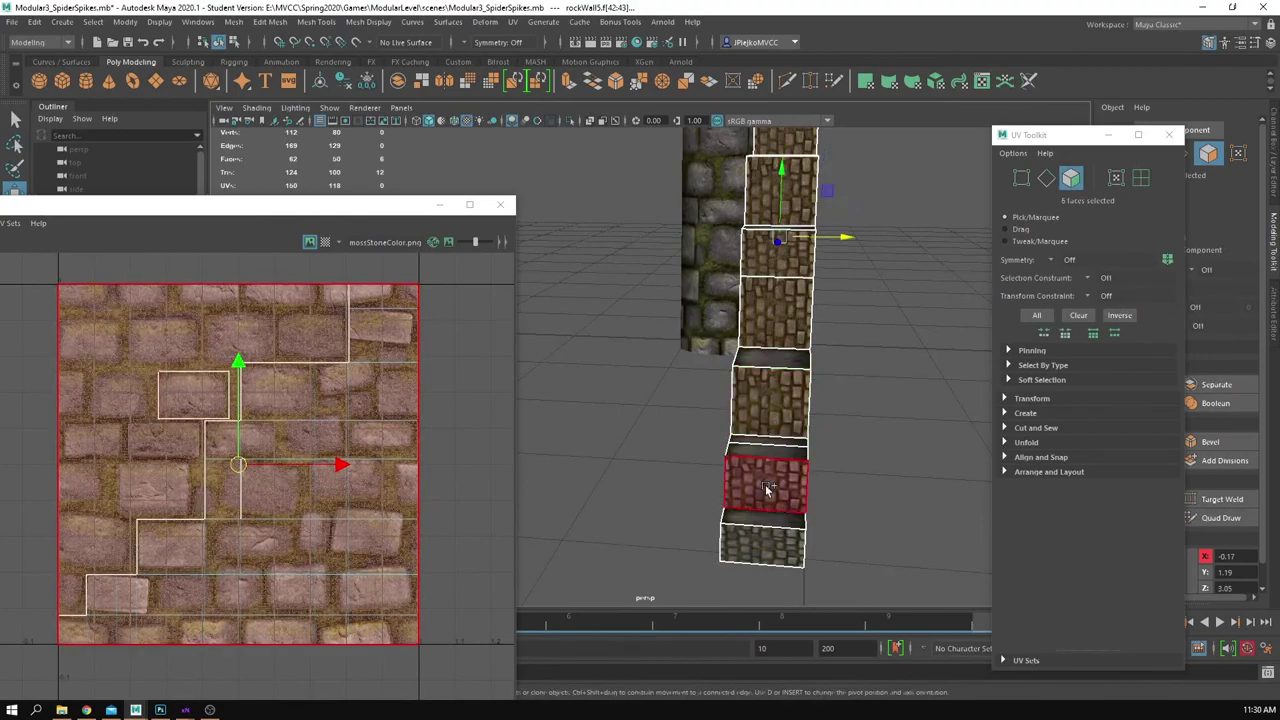
{"action": "left_click", "coordinate": [768, 540], "text": "shift"}
{"action": "right_click_drag", "start_coordinate": [310, 437], "coordinate": [216, 441], "text": "alt"}
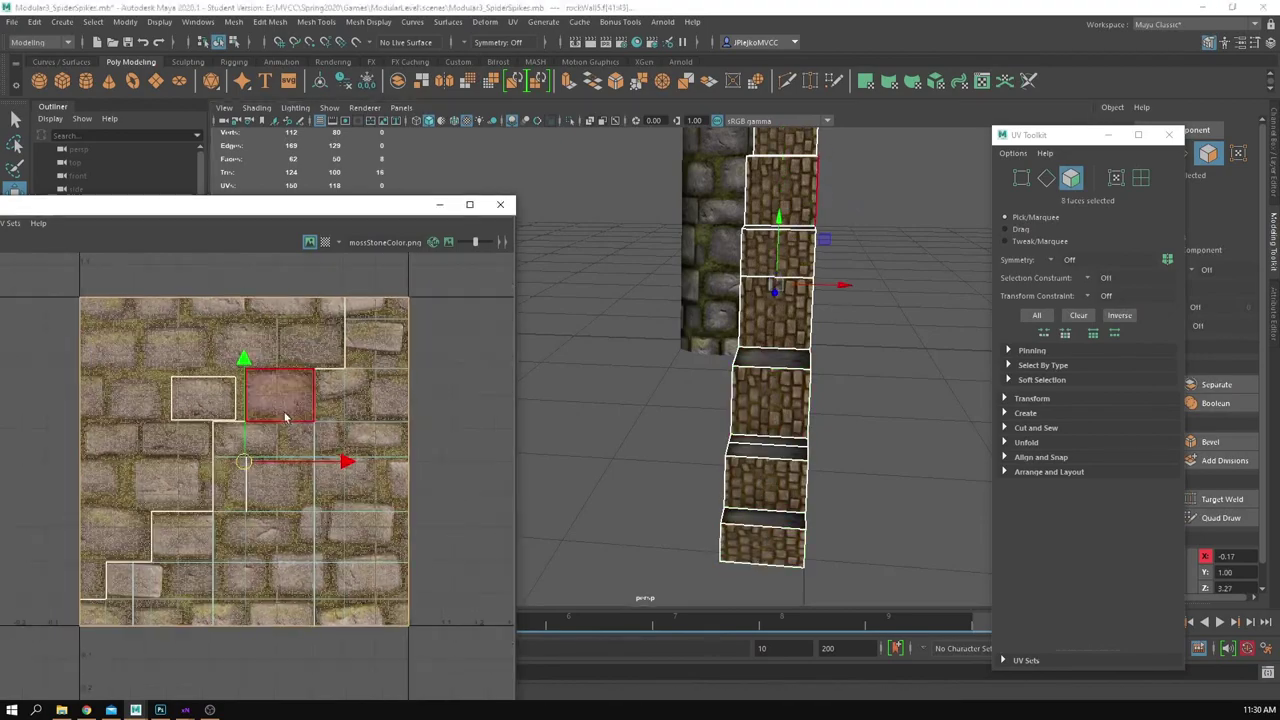
{"action": "left_click_drag", "start_coordinate": [339, 465], "coordinate": [300, 473]}
{"action": "key", "text": "ctrl+z"}
Step: Rotate the UVs of the selected vertical step faces by 90 degrees using the UV Toolkit's transform options
{"action": "left_click_drag", "start_coordinate": [880, 518], "coordinate": [823, 501], "text": "alt"}
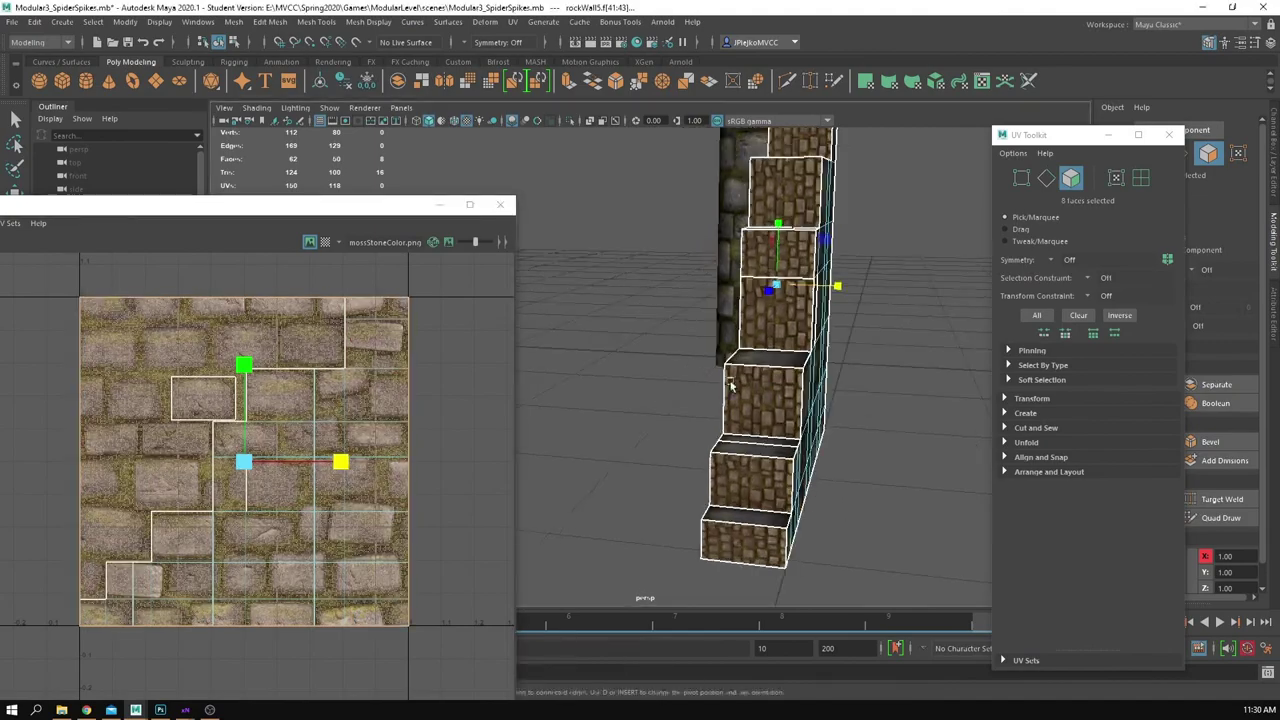
{"action": "scroll", "coordinate": [870, 495], "scroll_direction": "up", "scroll_amount": 3}
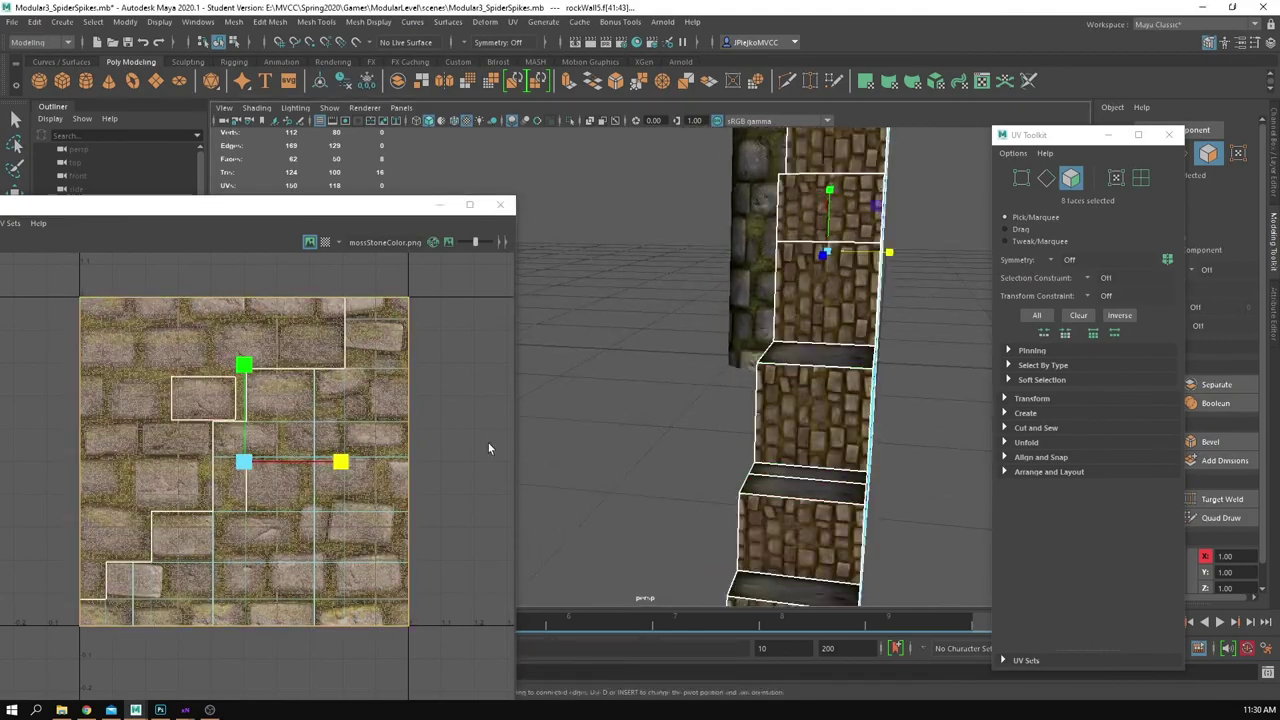
{"action": "left_click", "coordinate": [1043, 402]}
{"action": "left_click", "coordinate": [1032, 399]}
{"action": "scroll", "coordinate": [1138, 548], "scroll_direction": "down", "scroll_amount": 5}
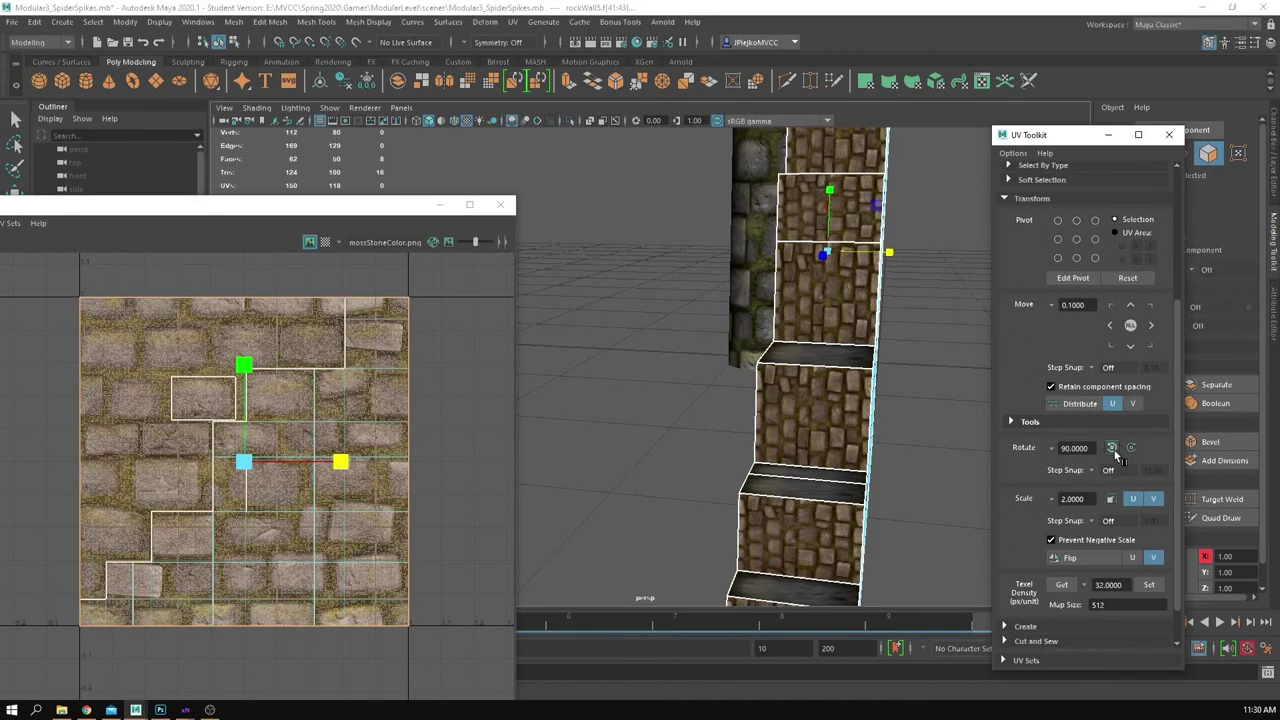
{"action": "left_click", "coordinate": [1112, 448]}
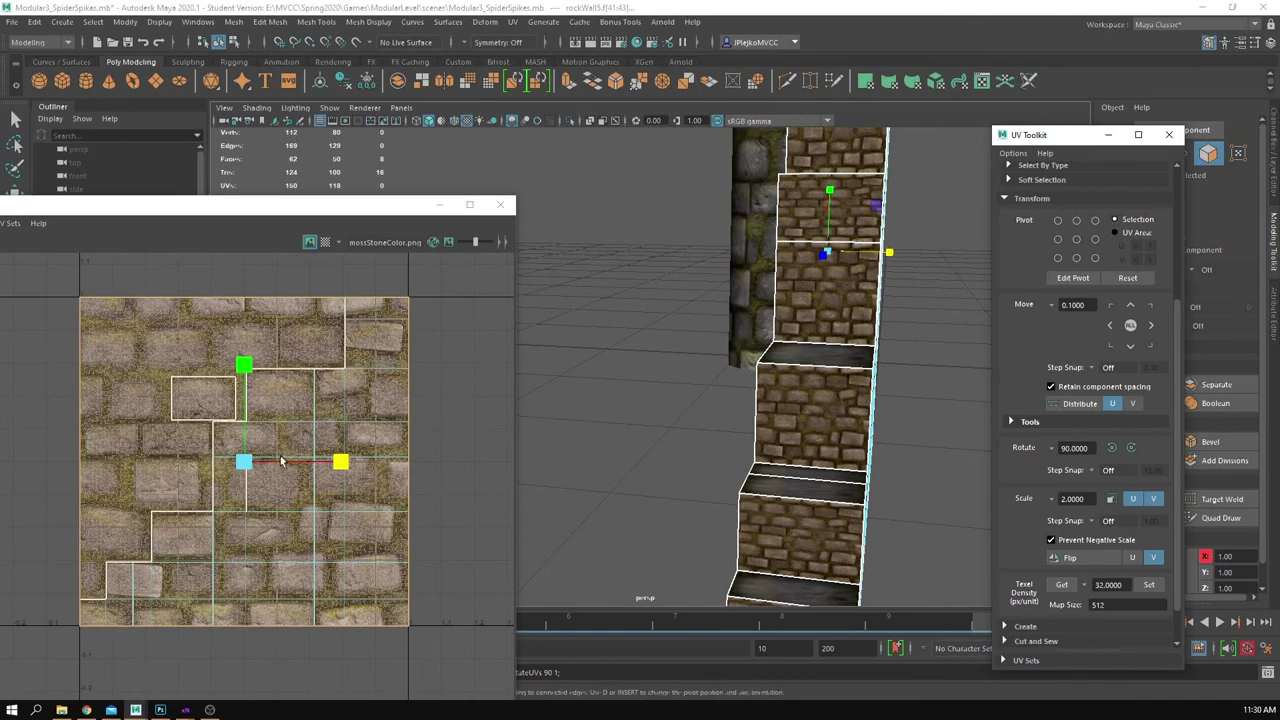
Step: Scale the vertical step faces' UVs down uniformly to about one-sixth of the texture width and shift them left
{"action": "left_click", "coordinate": [246, 461]}
{"action": "left_click_drag", "start_coordinate": [245, 461], "coordinate": [177, 535]}
{"action": "key", "text": "w"}
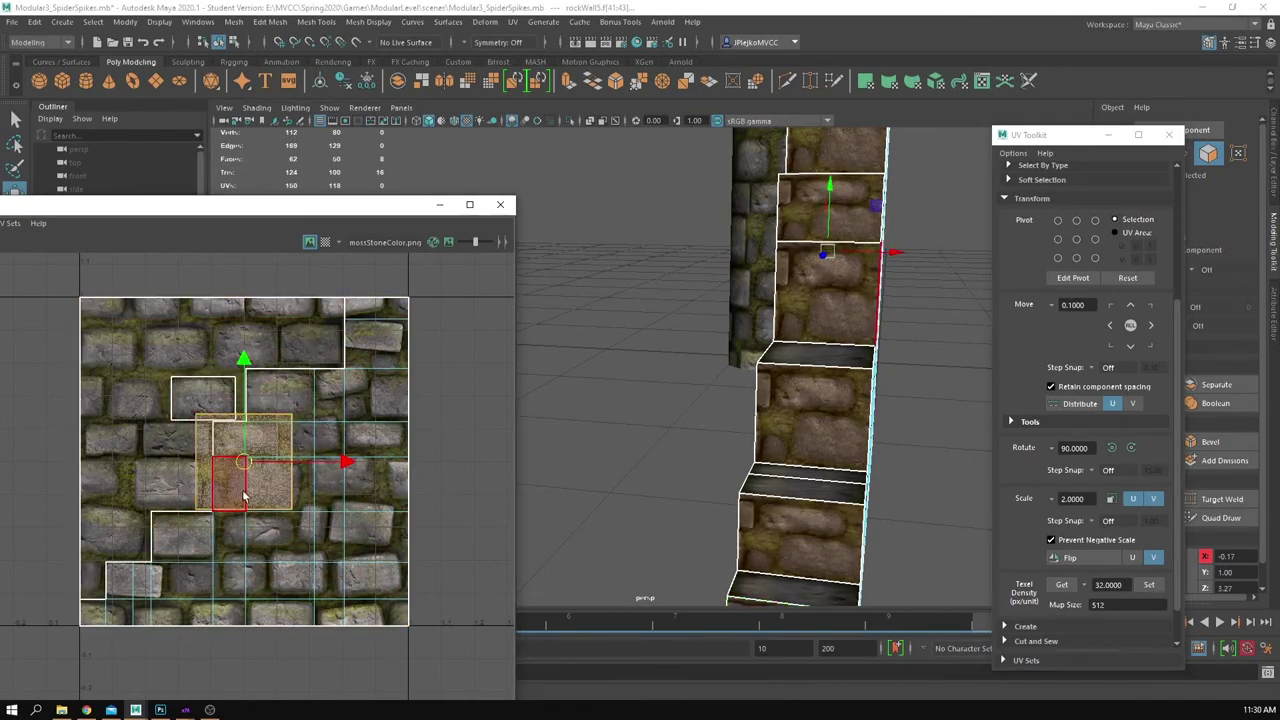
{"action": "left_click_drag", "start_coordinate": [248, 464], "coordinate": [214, 463]}
{"action": "right_click_drag", "start_coordinate": [201, 467], "coordinate": [253, 462], "text": "alt"}
{"action": "key", "text": "r"}
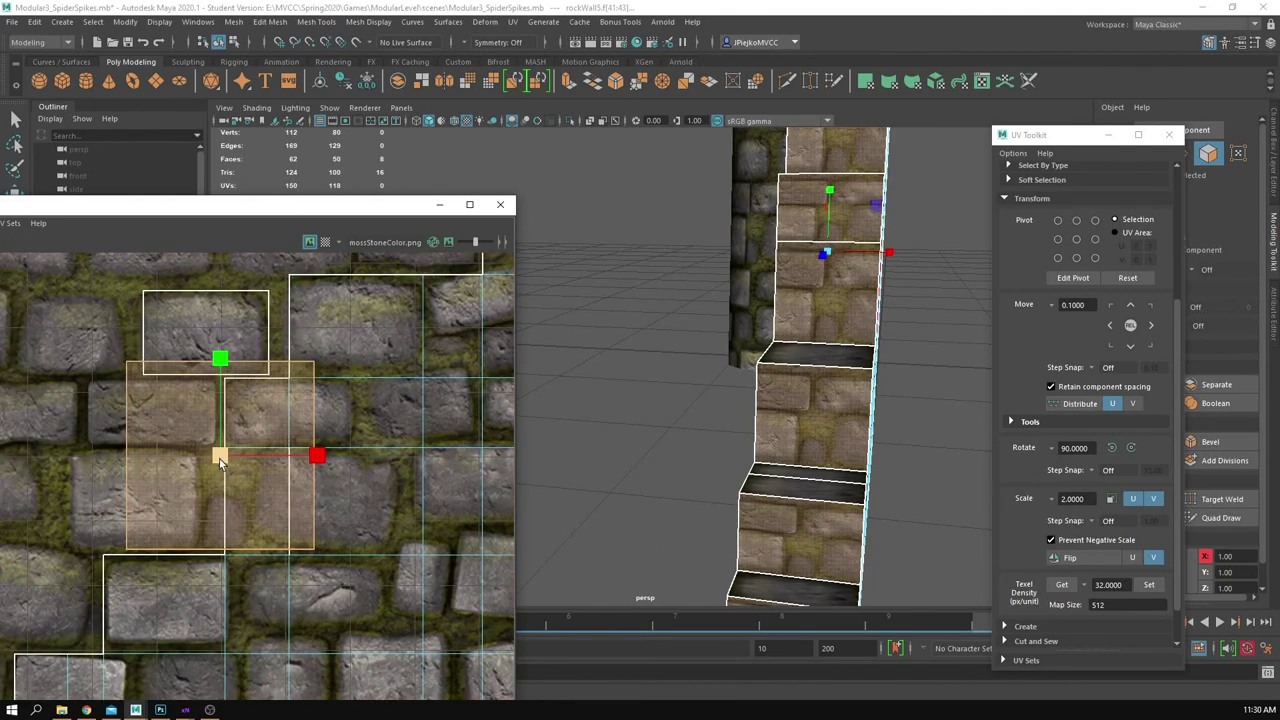
{"action": "left_click_drag", "start_coordinate": [220, 457], "coordinate": [177, 480]}
{"action": "key", "text": "w"}
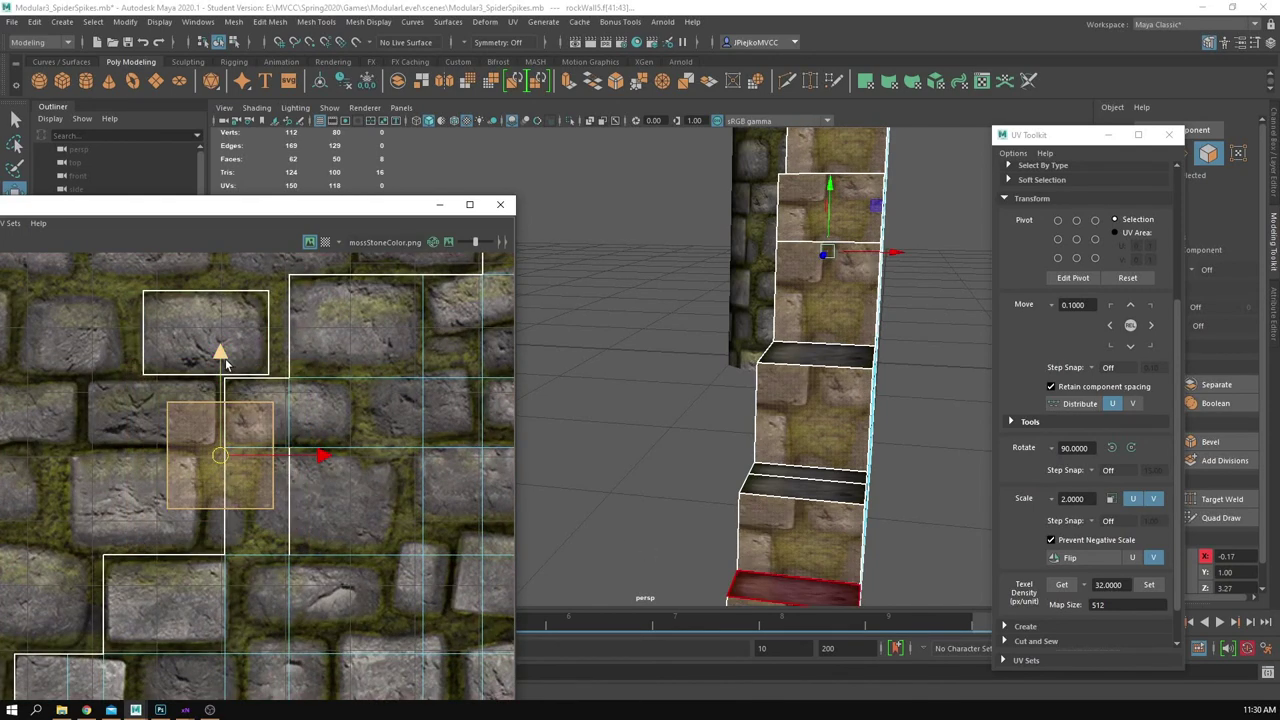
Step: Move the UV shell of the wall's stepped end faces onto the mossy stone up and to the right, and scale it to roughly fit
{"action": "left_click_drag", "start_coordinate": [221, 360], "coordinate": [218, 242]}
{"action": "left_click_drag", "start_coordinate": [320, 336], "coordinate": [394, 343]}
{"action": "left_click_drag", "start_coordinate": [221, 336], "coordinate": [334, 327]}
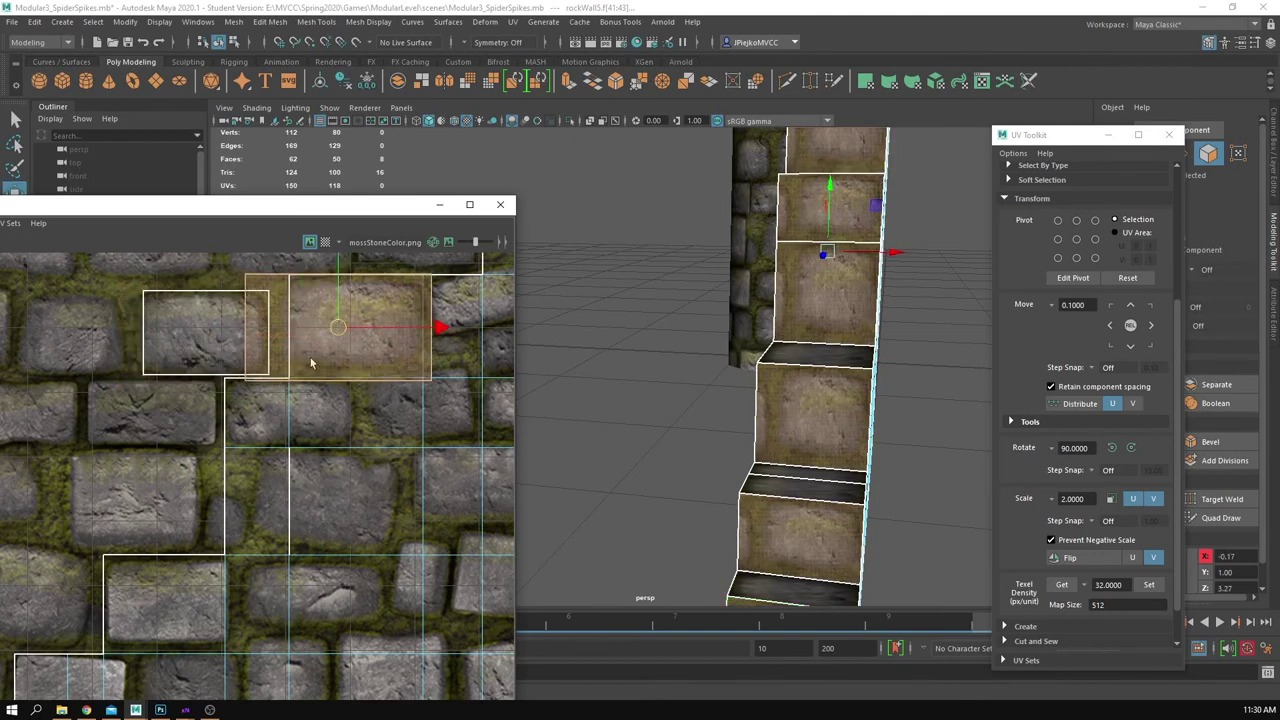
{"action": "middle_click_drag", "start_coordinate": [311, 362], "coordinate": [277, 412], "text": "alt"}
{"action": "key", "text": "r"}
{"action": "left_click_drag", "start_coordinate": [303, 379], "coordinate": [334, 367]}
{"action": "key", "text": "w"}
Step: Align the shell's right and bottom UVs with the mossy stone's edges so the shell covers the whole stone
{"action": "right_click_drag", "start_coordinate": [403, 310], "coordinate": [446, 308]}
{"action": "left_click_drag", "start_coordinate": [377, 291], "coordinate": [425, 430]}
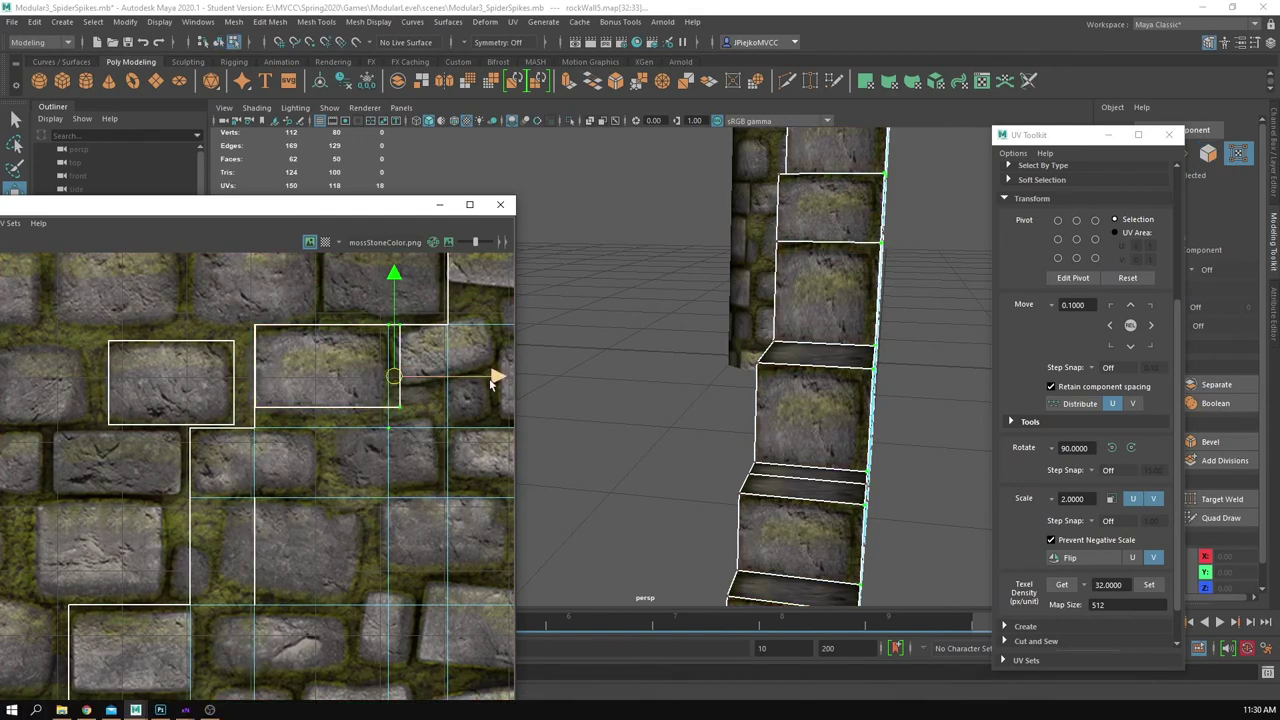
{"action": "left_click_drag", "start_coordinate": [491, 381], "coordinate": [480, 370]}
{"action": "key", "text": "ctrl+z"}
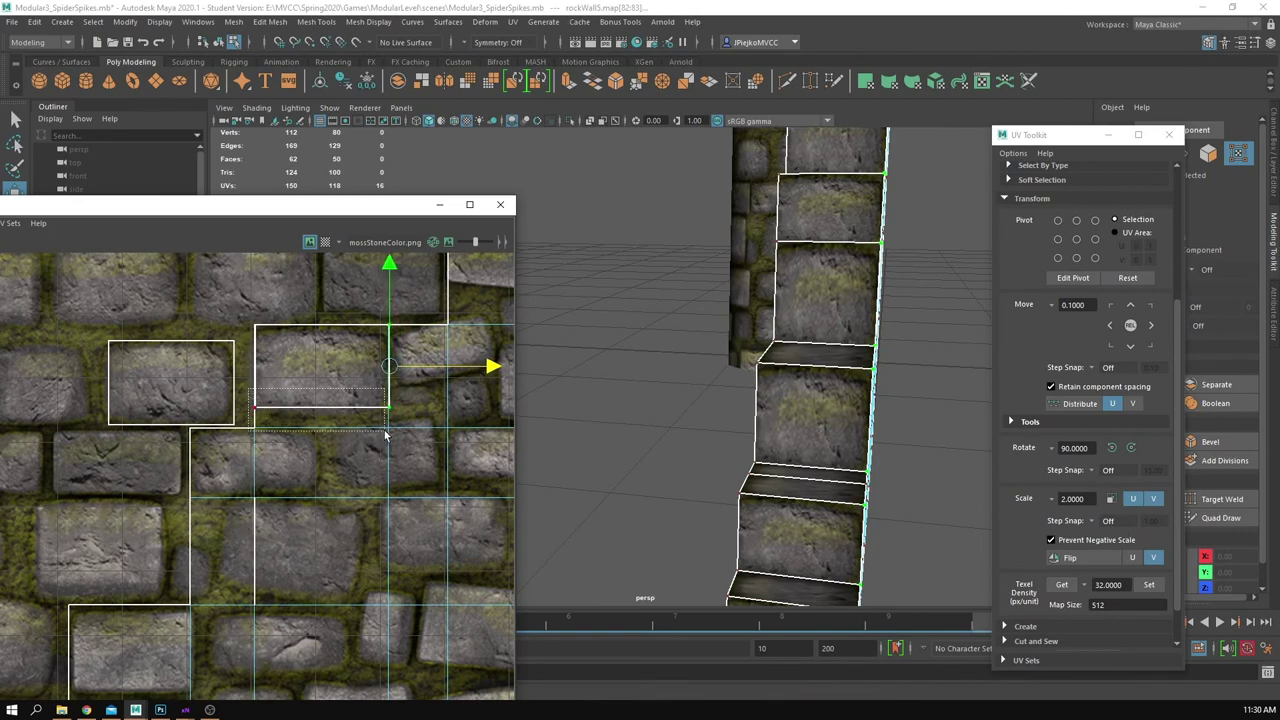
{"action": "left_click_drag", "start_coordinate": [325, 310], "coordinate": [325, 326]}
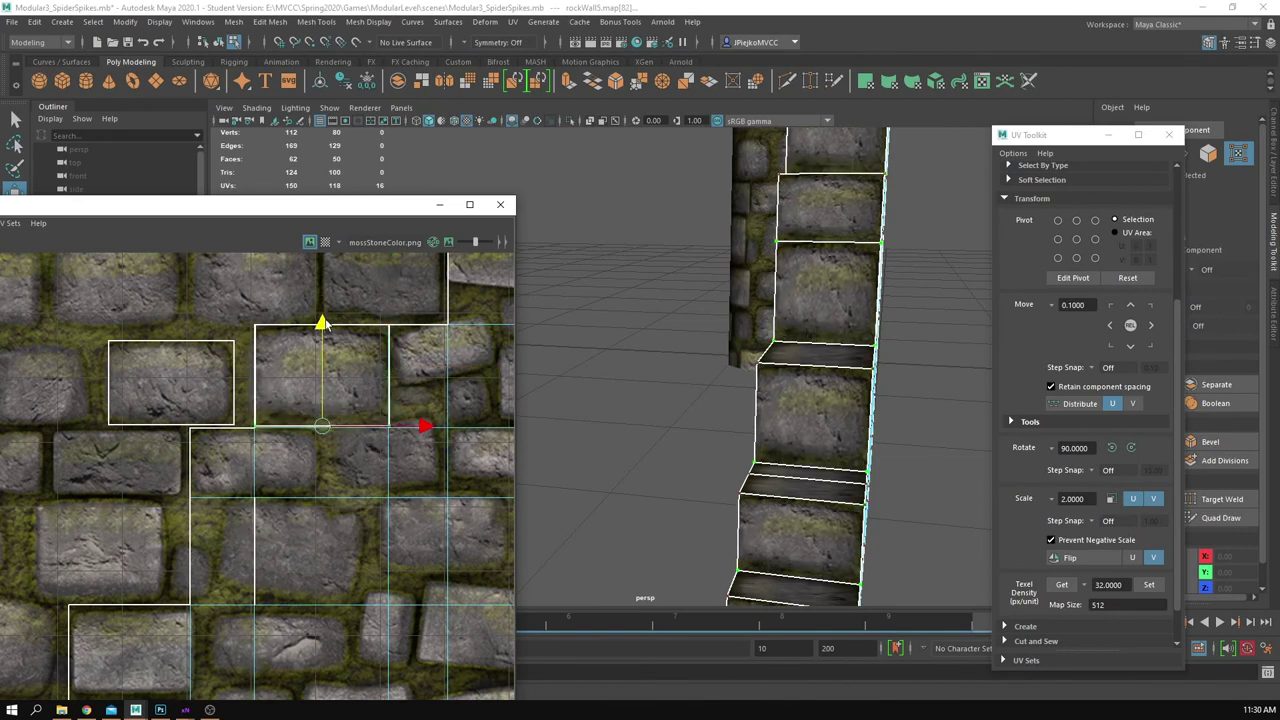
Step: Examine the stone texture on the stepped wall's end faces and side from several angles
{"action": "left_click_drag", "start_coordinate": [777, 397], "coordinate": [891, 286], "text": "alt"}
{"action": "key", "text": "F8"}
{"action": "right_click_drag", "start_coordinate": [891, 286], "coordinate": [733, 423], "text": "alt"}
{"action": "left_click_drag", "start_coordinate": [733, 423], "coordinate": [771, 451], "text": "alt"}
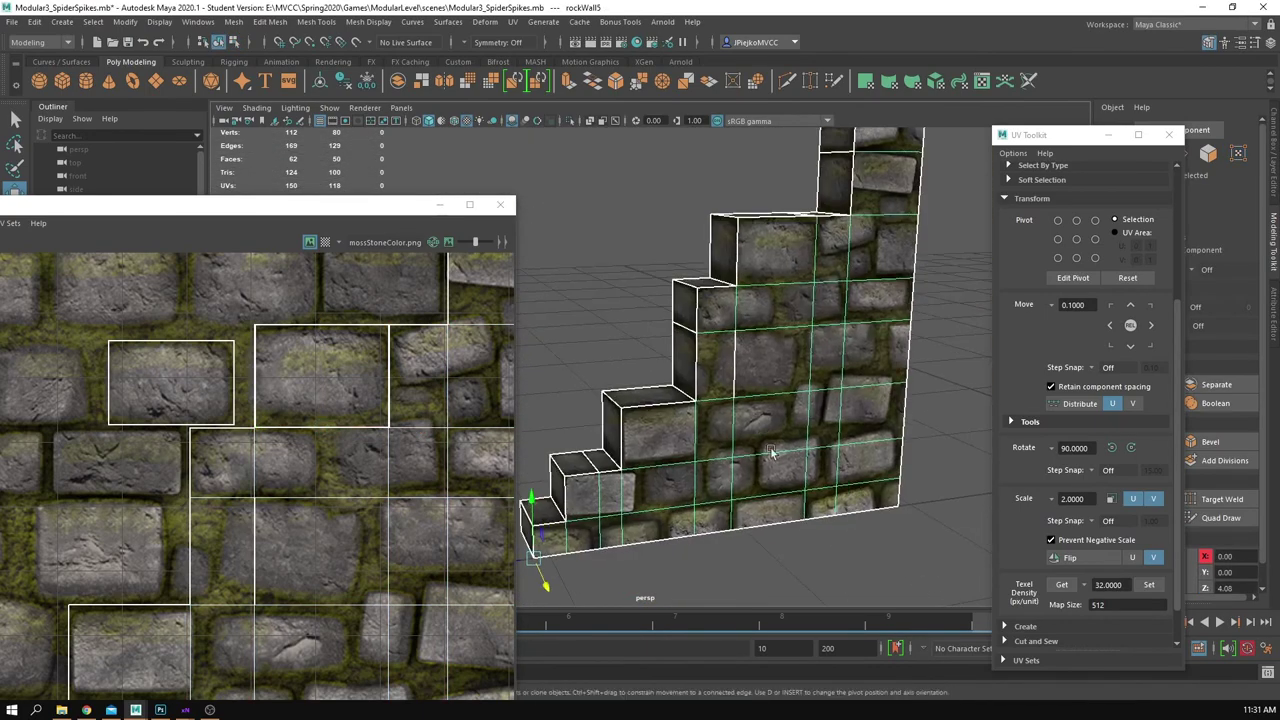
{"action": "left_click", "coordinate": [665, 305]}
{"action": "left_click_drag", "start_coordinate": [700, 350], "coordinate": [778, 429], "text": "alt"}
{"action": "right_click_drag", "start_coordinate": [778, 429], "coordinate": [777, 468]}
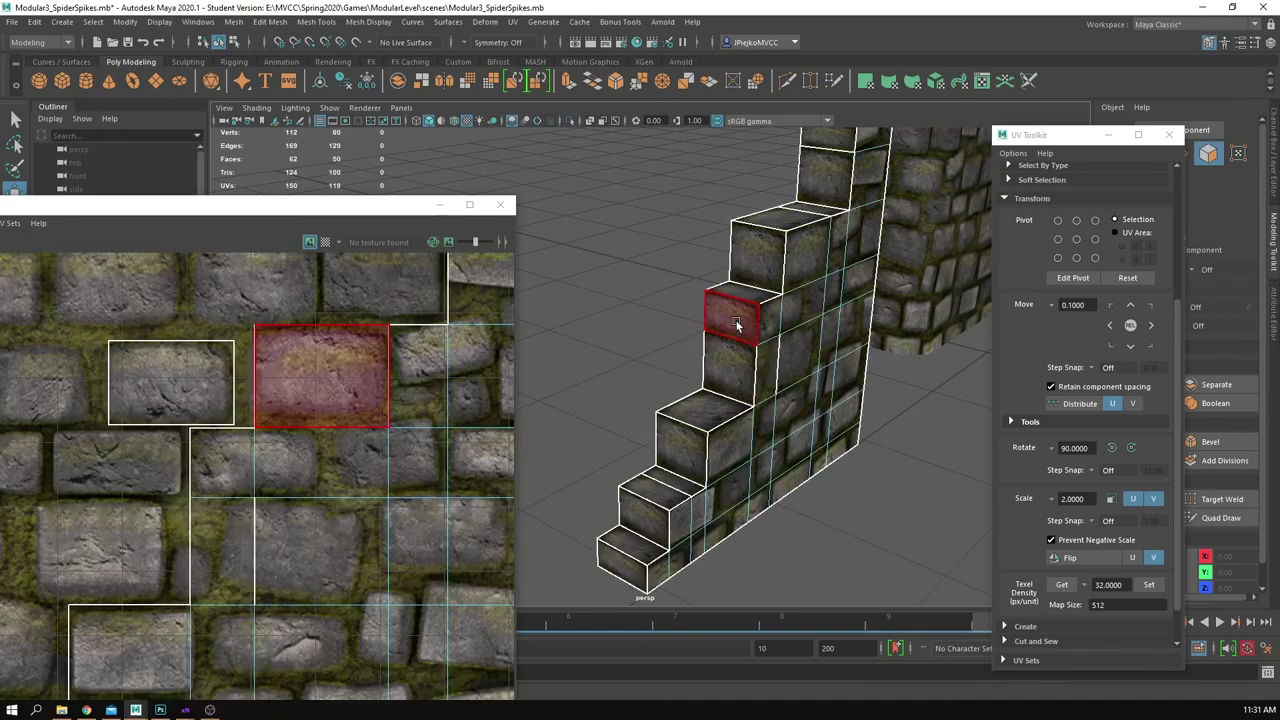
{"action": "left_click", "coordinate": [736, 323]}
{"action": "key", "text": "ctrl+z"}
{"action": "key", "text": "ctrl+z"}
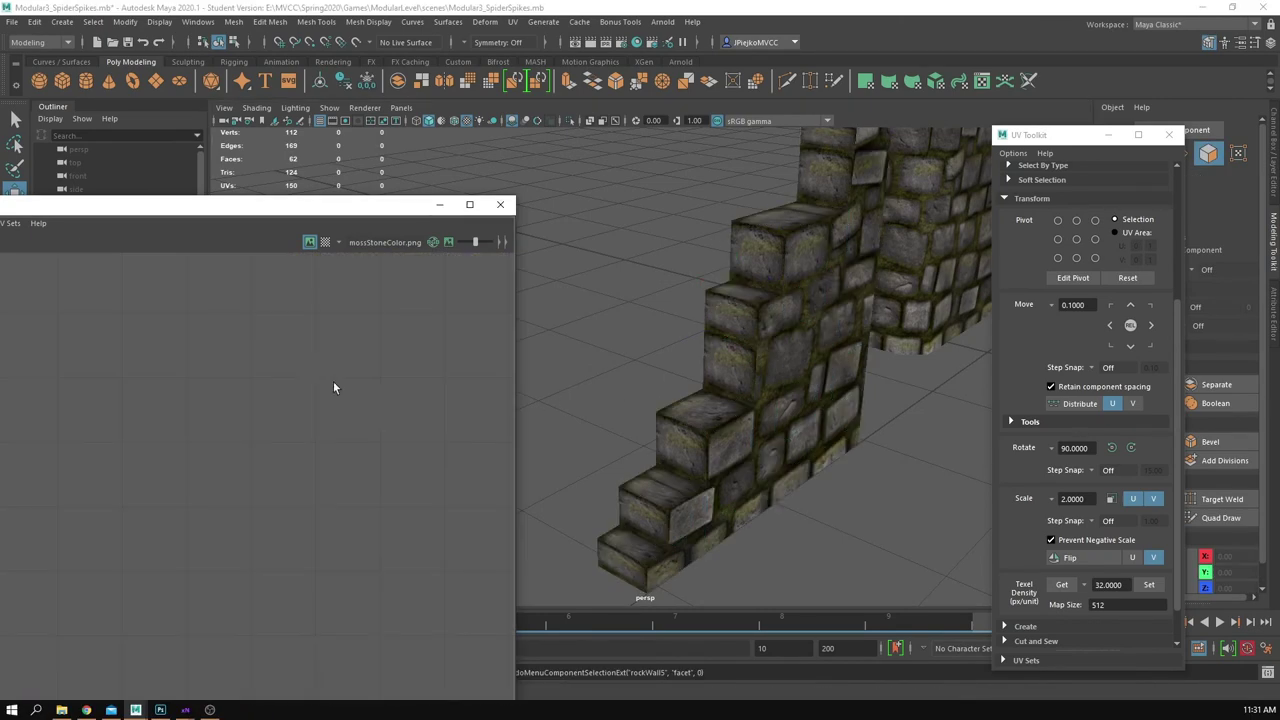
{"action": "key", "text": "ctrl+z"}
{"action": "key", "text": "ctrl+z"}
{"action": "key", "text": "ctrl+z"}
{"action": "key", "text": "ctrl+z"}
{"action": "key", "text": "ctrl+z"}
{"action": "key", "text": "ctrl+z"}
{"action": "key", "text": "ctrl+z"}
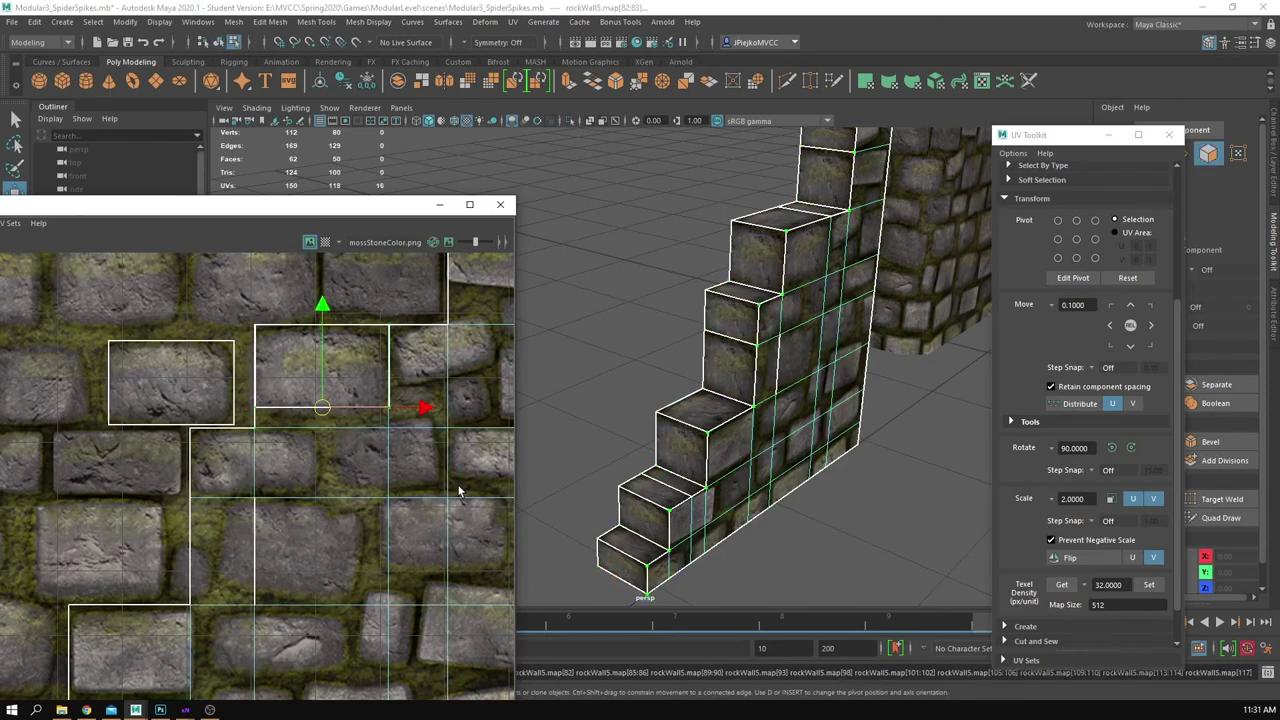
{"action": "key", "text": "ctrl+y"}
{"action": "key", "text": "ctrl+y"}
Step: Select all eight vertical end faces of the steps and uniformly shrink their overlapping UVs to fit inside the mossy stone
{"action": "right_click_drag", "start_coordinate": [757, 283], "coordinate": [762, 386]}
{"action": "left_click", "coordinate": [826, 204]}
{"action": "middle_click_drag", "start_coordinate": [827, 205], "coordinate": [820, 279], "text": "alt"}
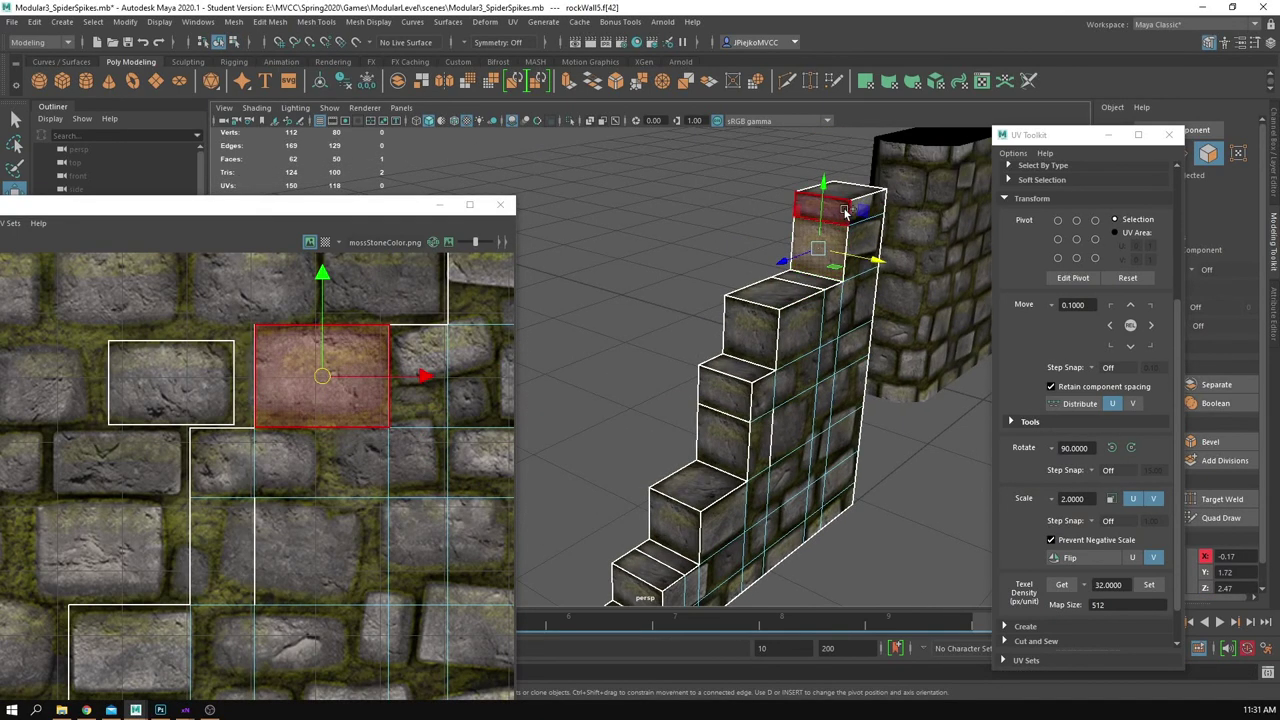
{"action": "left_click", "coordinate": [753, 332], "text": "shift"}
{"action": "left_click", "coordinate": [721, 389], "text": "shift"}
{"action": "left_click", "coordinate": [712, 446], "text": "shift"}
{"action": "left_click_drag", "start_coordinate": [697, 501], "coordinate": [714, 455], "text": "alt"}
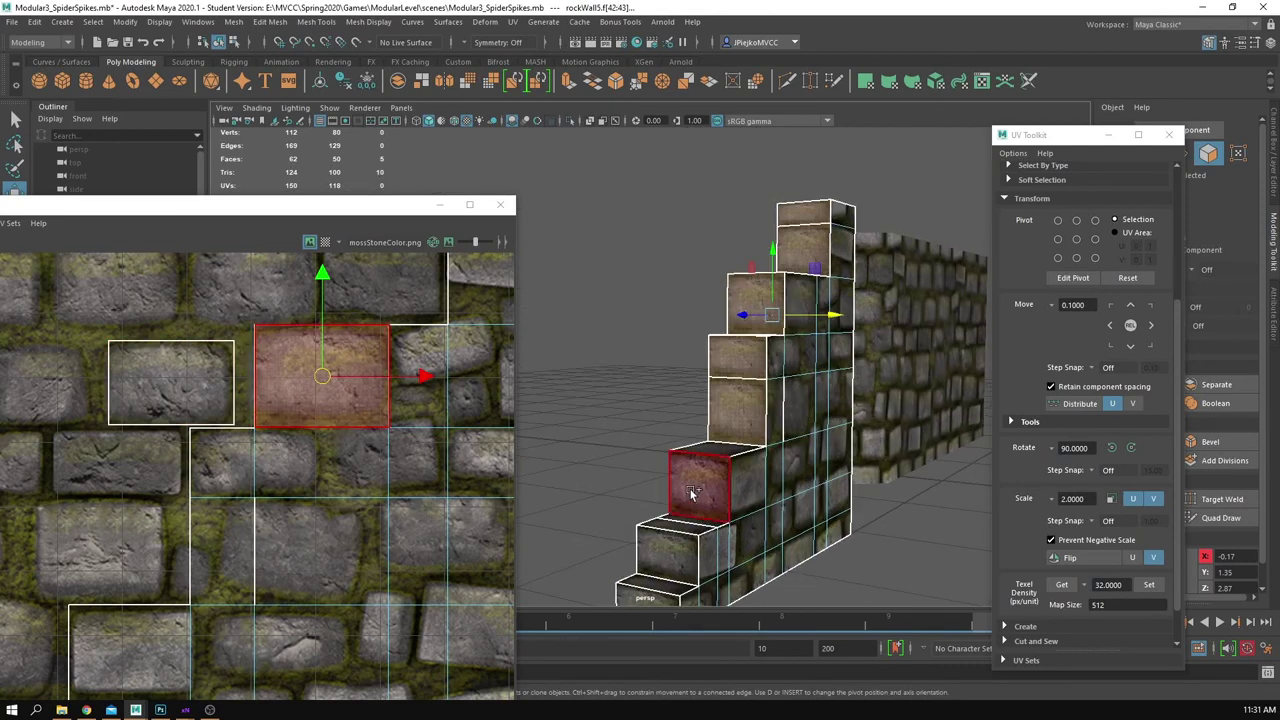
{"action": "left_click", "coordinate": [691, 493], "text": "shift"}
{"action": "middle_click_drag", "start_coordinate": [691, 495], "coordinate": [693, 455], "text": "alt"}
{"action": "left_click", "coordinate": [673, 508], "text": "shift"}
{"action": "left_click", "coordinate": [651, 560], "text": "shift"}
{"action": "key", "text": "r"}
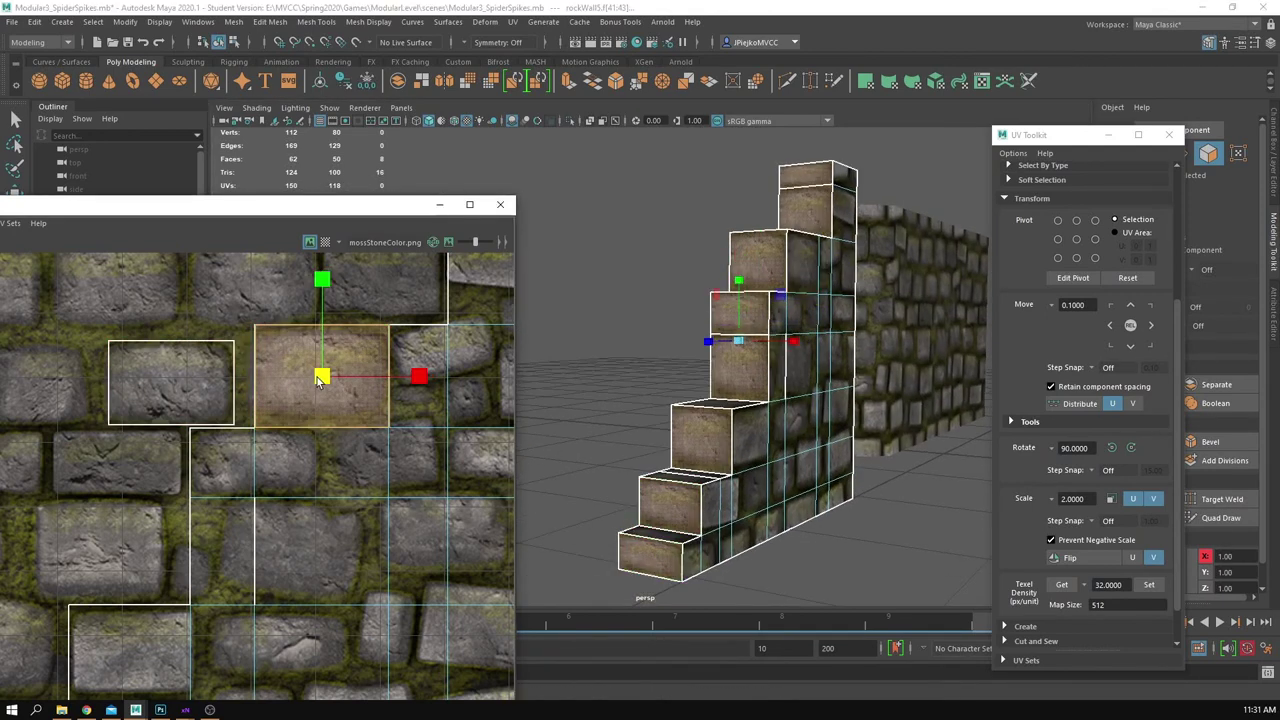
{"action": "left_click_drag", "start_coordinate": [320, 378], "coordinate": [305, 386]}
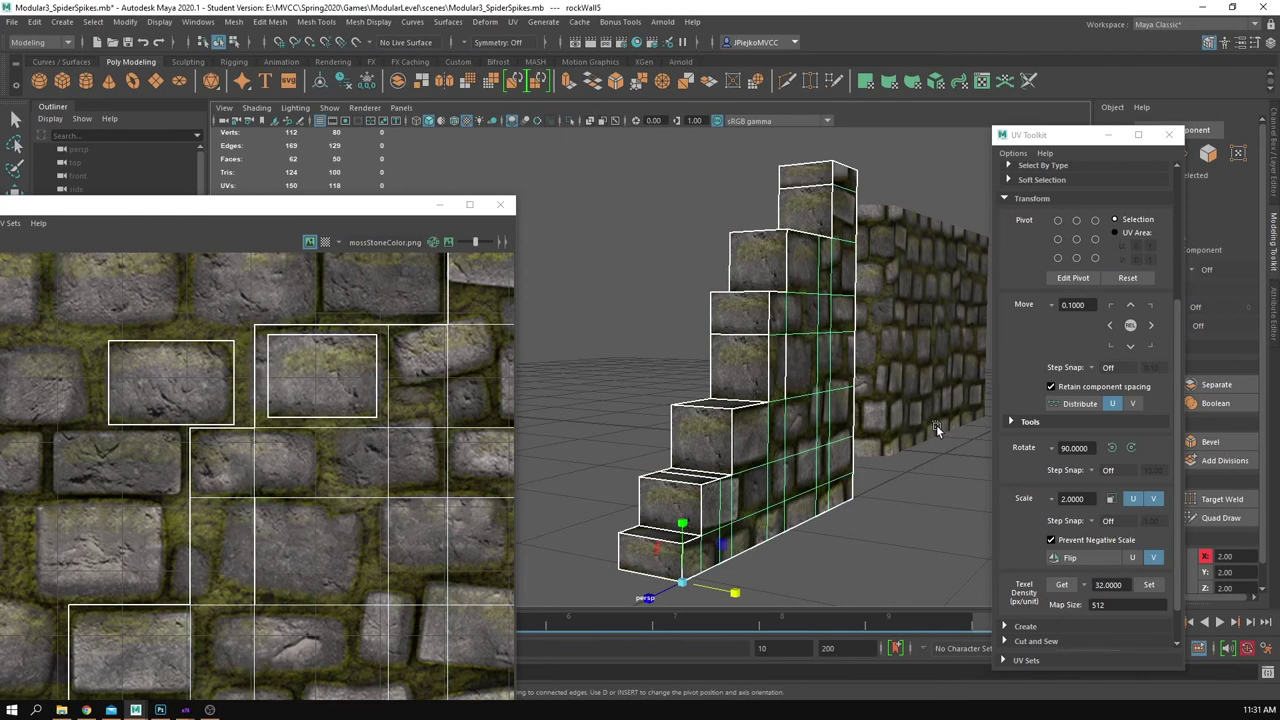
Step: Move the UVs of the vertical end face just below the top block onto a lower stone and rotate them to match it
{"action": "left_click_drag", "start_coordinate": [936, 425], "coordinate": [620, 418], "text": "alt"}
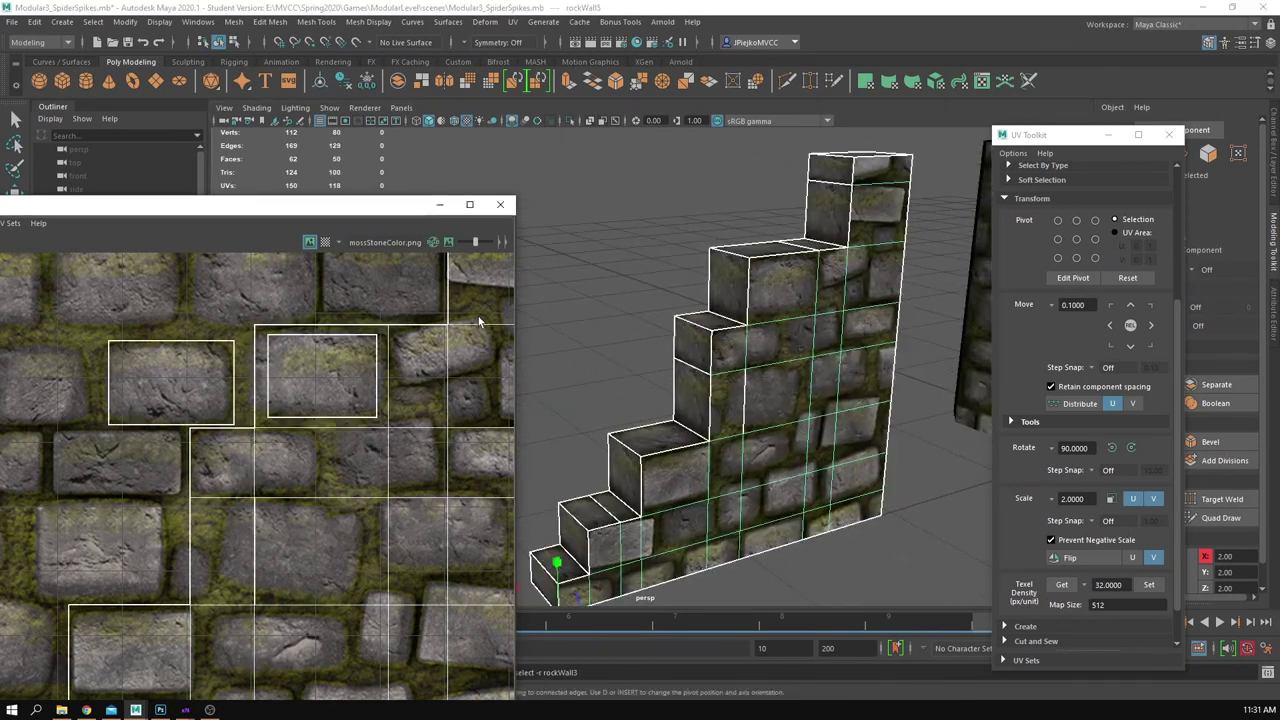
{"action": "left_click_drag", "start_coordinate": [700, 420], "coordinate": [730, 380], "text": "alt"}
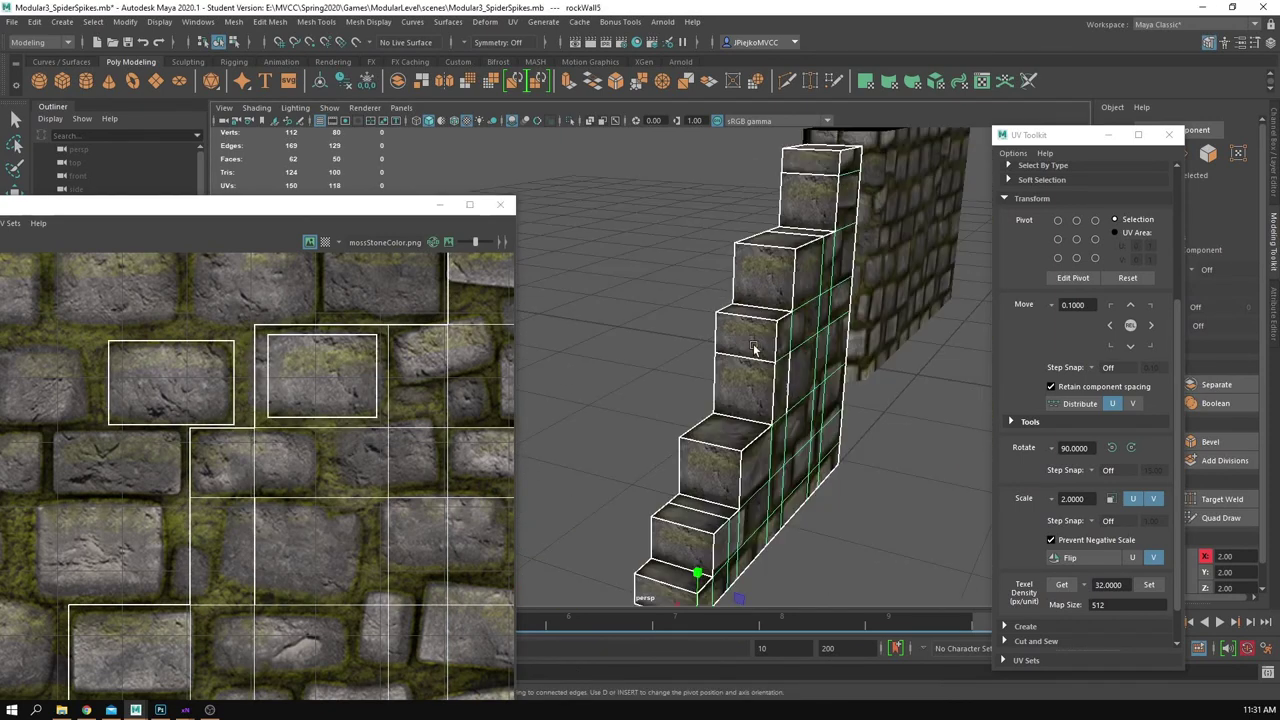
{"action": "left_click", "coordinate": [766, 280]}
{"action": "left_click", "coordinate": [236, 397]}
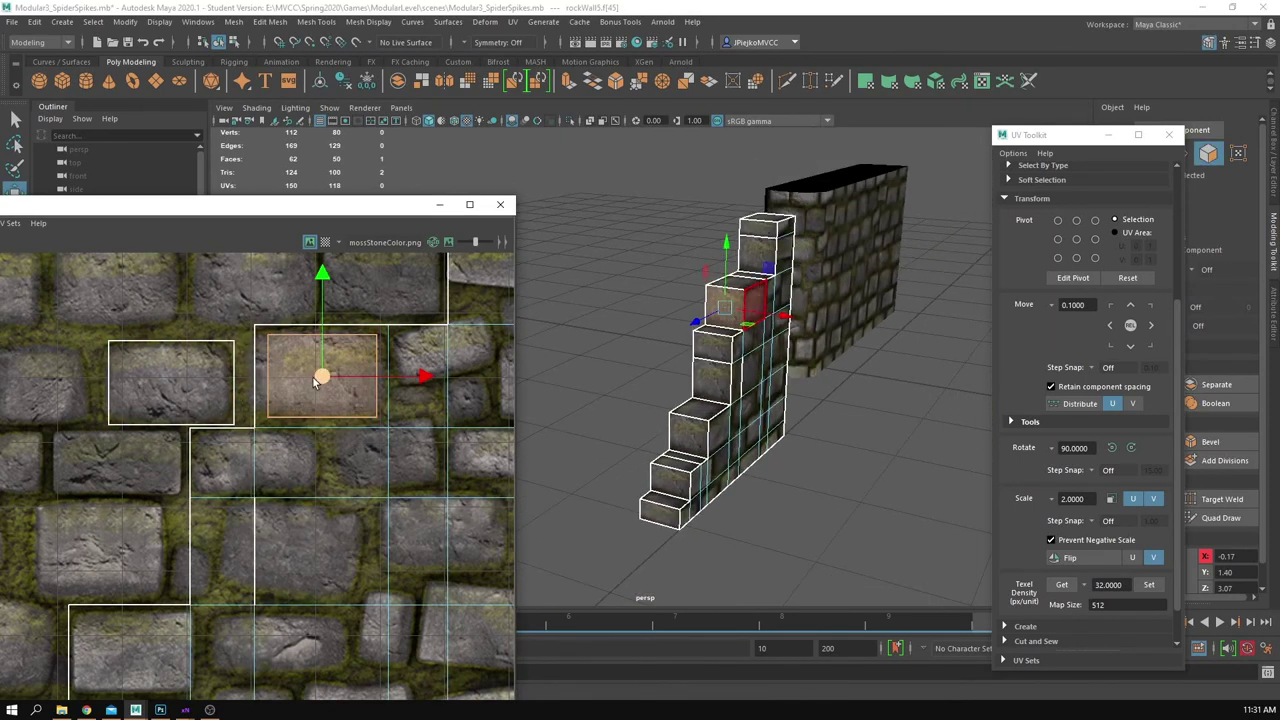
{"action": "left_click_drag", "start_coordinate": [316, 380], "coordinate": [287, 558]}
{"action": "key", "text": "e"}
{"action": "left_click_drag", "start_coordinate": [367, 491], "coordinate": [375, 518]}
{"action": "scroll", "coordinate": [533, 446], "scroll_direction": "down", "scroll_amount": 2}
Step: Move the UVs of the third riser face from the bottom onto the small stone at the texture's left edge and shrink them to fit
{"action": "key", "text": "w"}
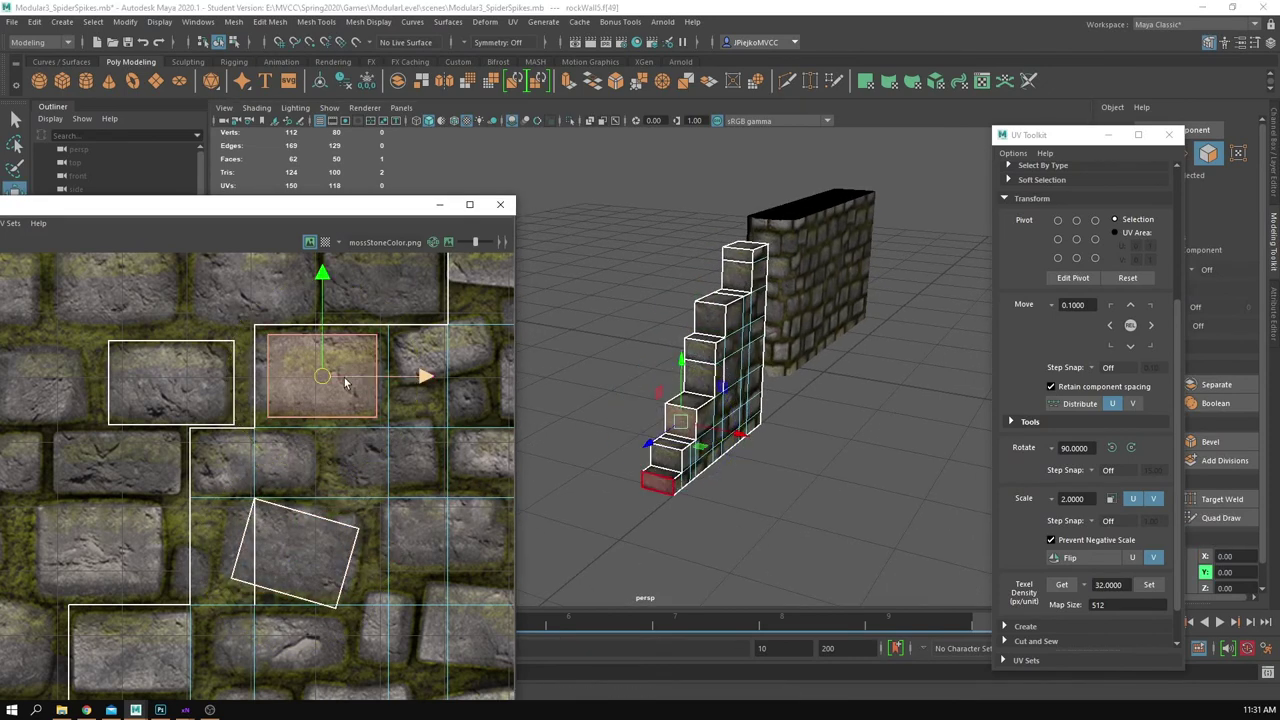
{"action": "scroll", "coordinate": [346, 381], "scroll_direction": "down", "scroll_amount": 2}
{"action": "middle_click_drag", "start_coordinate": [264, 393], "coordinate": [297, 417], "text": "alt"}
{"action": "left_click_drag", "start_coordinate": [357, 402], "coordinate": [122, 409]}
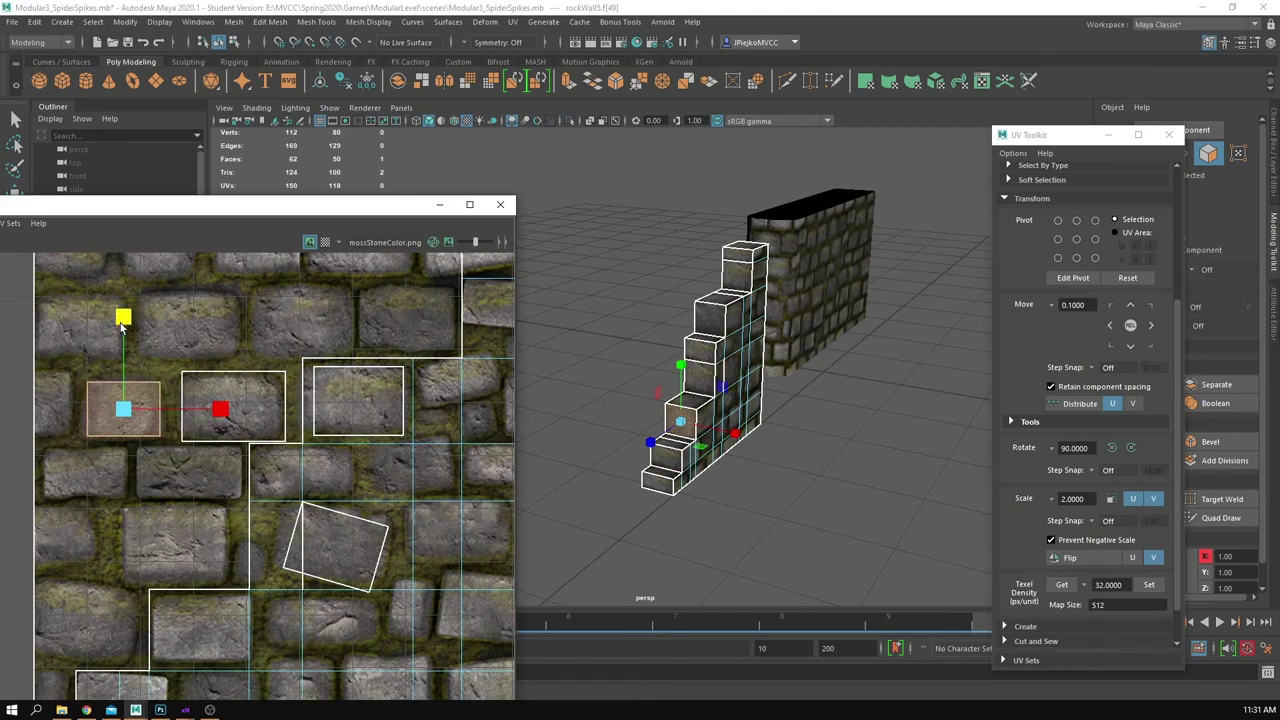
Step: Select the outer corner vertices of the step below the wall's top block and lower them to slant the step
{"action": "left_click", "coordinate": [786, 528]}
{"action": "left_click_drag", "start_coordinate": [786, 528], "coordinate": [662, 405], "text": "alt"}
{"action": "left_click", "coordinate": [874, 355]}
{"action": "scroll", "coordinate": [685, 365], "scroll_direction": "up", "scroll_amount": 2}
{"action": "scroll", "coordinate": [712, 421], "scroll_direction": "up", "scroll_amount": 2}
{"action": "left_click", "coordinate": [725, 419]}
{"action": "right_click_drag", "start_coordinate": [662, 405], "coordinate": [612, 392]}
{"action": "left_click_drag", "start_coordinate": [595, 330], "coordinate": [663, 390]}
{"action": "key", "text": "w"}
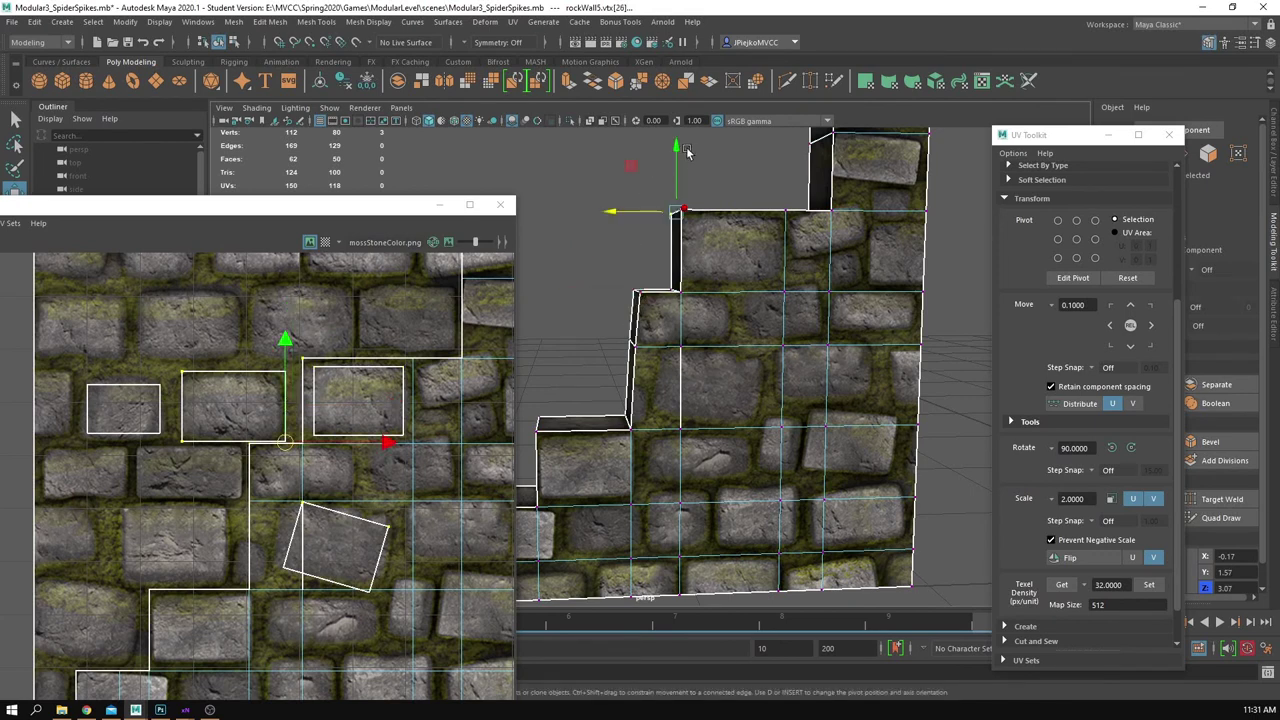
{"action": "left_click_drag", "start_coordinate": [686, 150], "coordinate": [678, 178]}
Step: Shift the outer corner vertices of the middle and lower steps downward and inward to give the wall an uneven, broken outline
{"action": "left_click_drag", "start_coordinate": [726, 236], "coordinate": [737, 262], "text": "alt"}
{"action": "middle_click_drag", "start_coordinate": [738, 270], "coordinate": [866, 51], "text": "alt"}
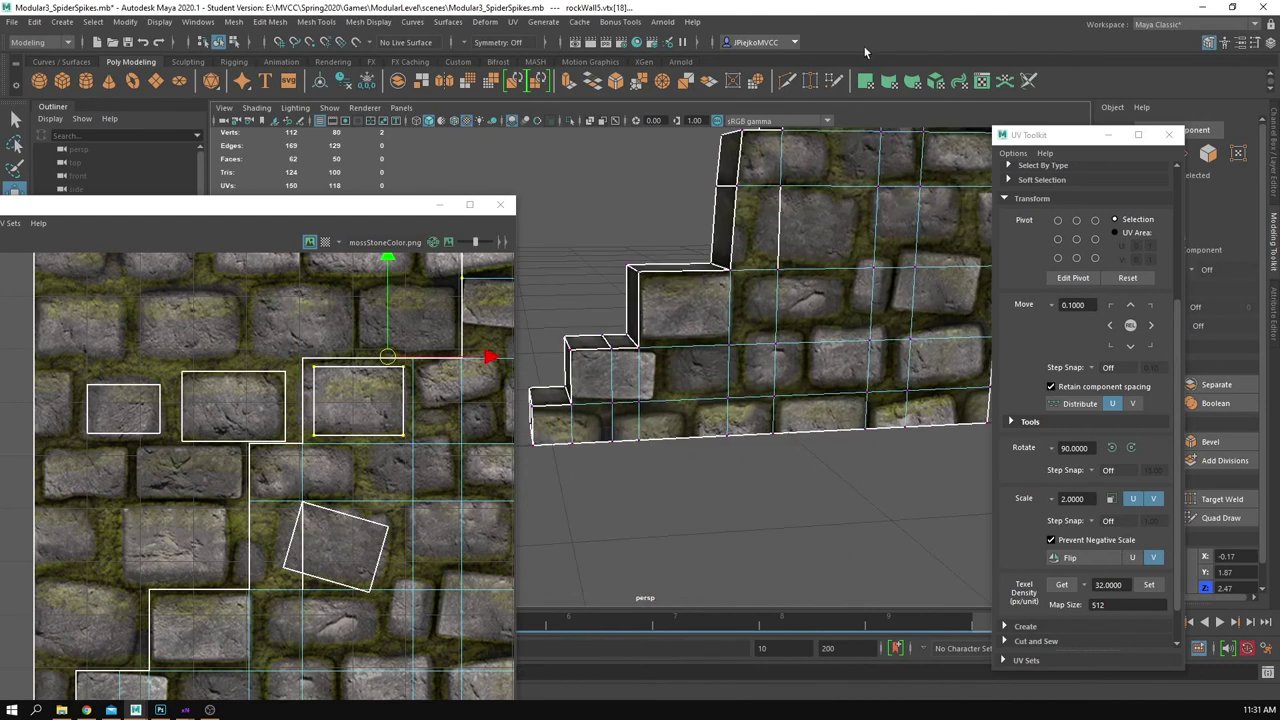
{"action": "left_click_drag", "start_coordinate": [800, 290], "coordinate": [771, 306], "text": "alt"}
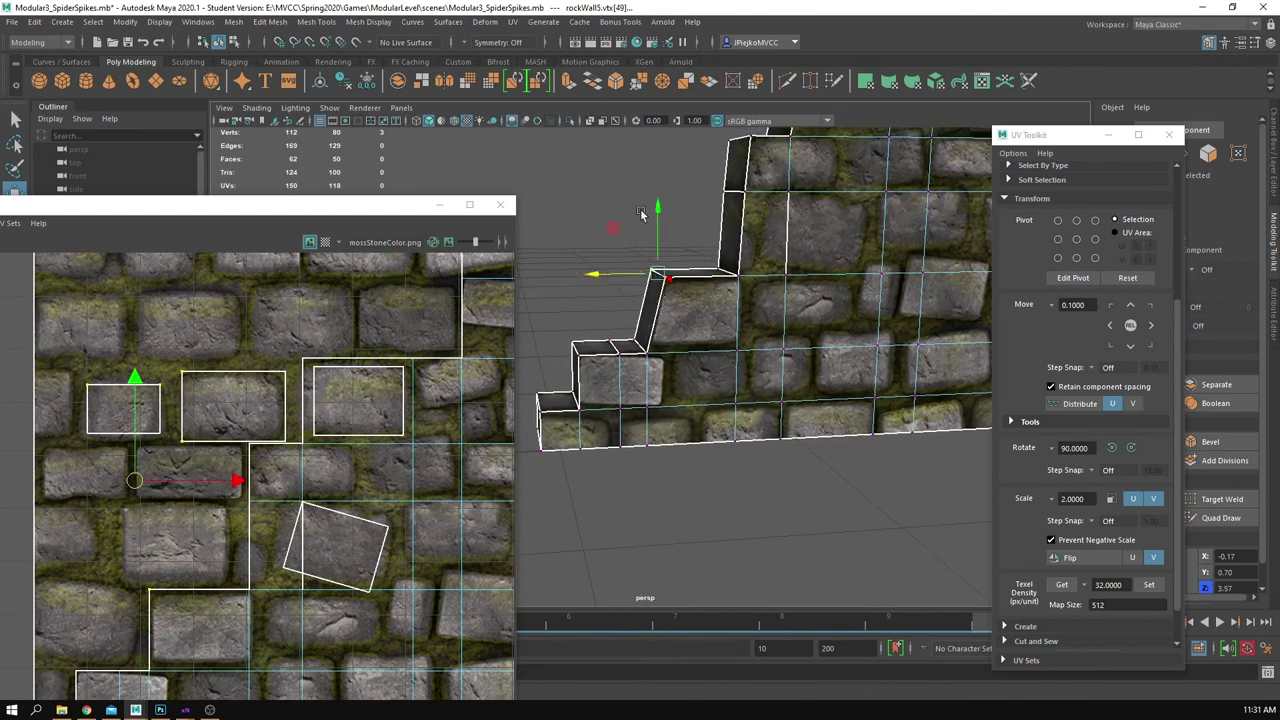
{"action": "left_click_drag", "start_coordinate": [660, 215], "coordinate": [699, 193]}
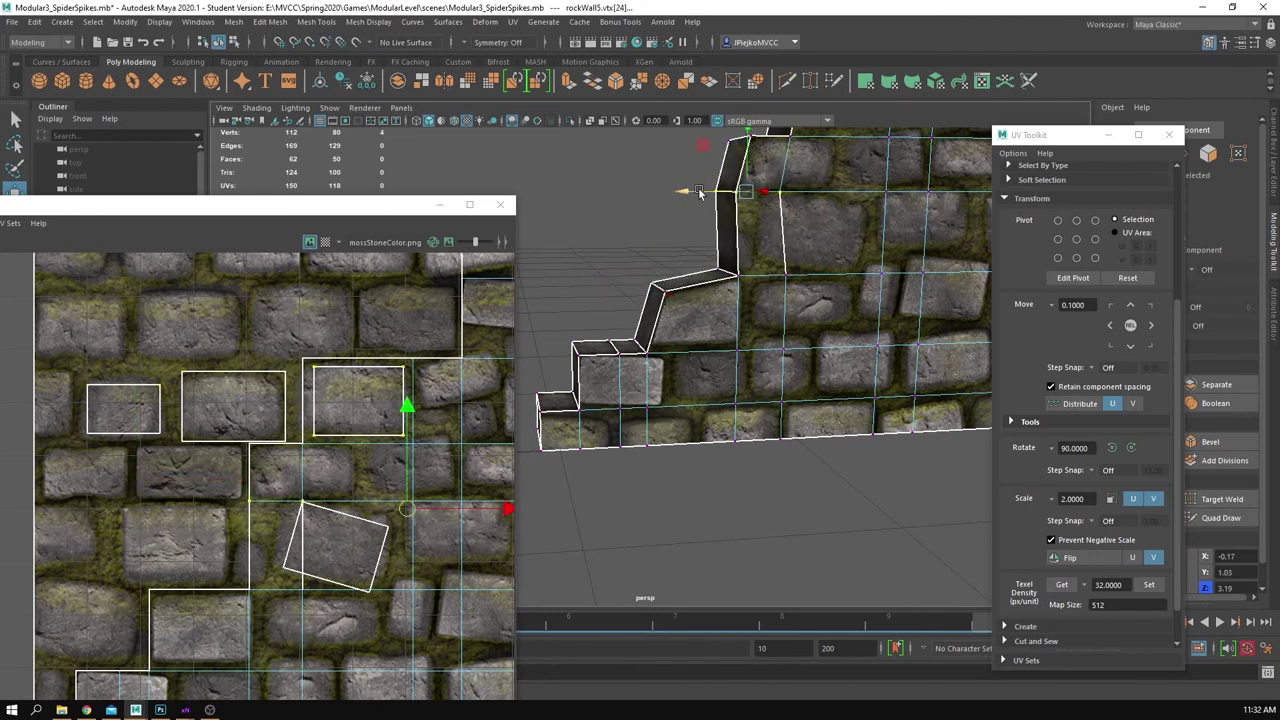
{"action": "middle_click_drag", "start_coordinate": [702, 290], "coordinate": [777, 277], "text": "alt"}
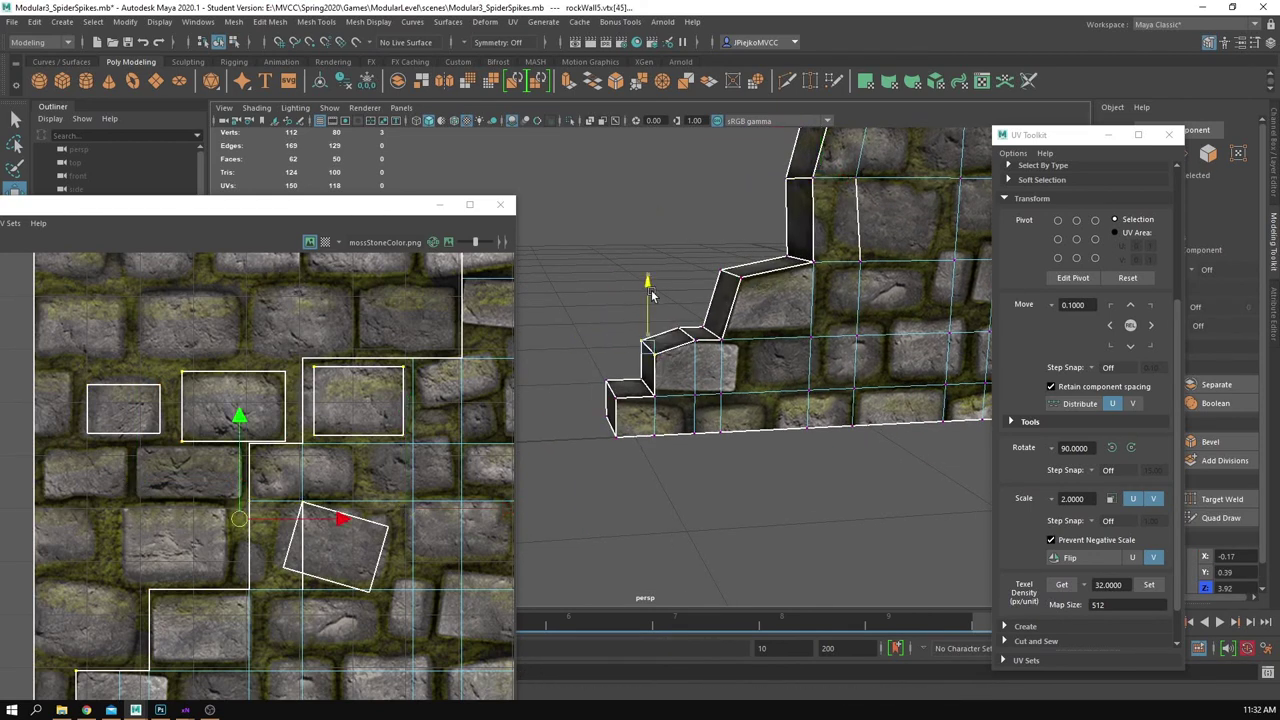
{"action": "left_click_drag", "start_coordinate": [603, 350], "coordinate": [608, 350]}
Step: Return to object mode, deselect the wall and examine its roughened outline from several angles
{"action": "right_click_drag", "start_coordinate": [708, 362], "coordinate": [800, 317]}
{"action": "left_click_drag", "start_coordinate": [800, 335], "coordinate": [842, 499], "text": "alt"}
{"action": "left_click", "coordinate": [842, 499]}
{"action": "right_click_drag", "start_coordinate": [835, 498], "coordinate": [734, 470], "text": "alt"}
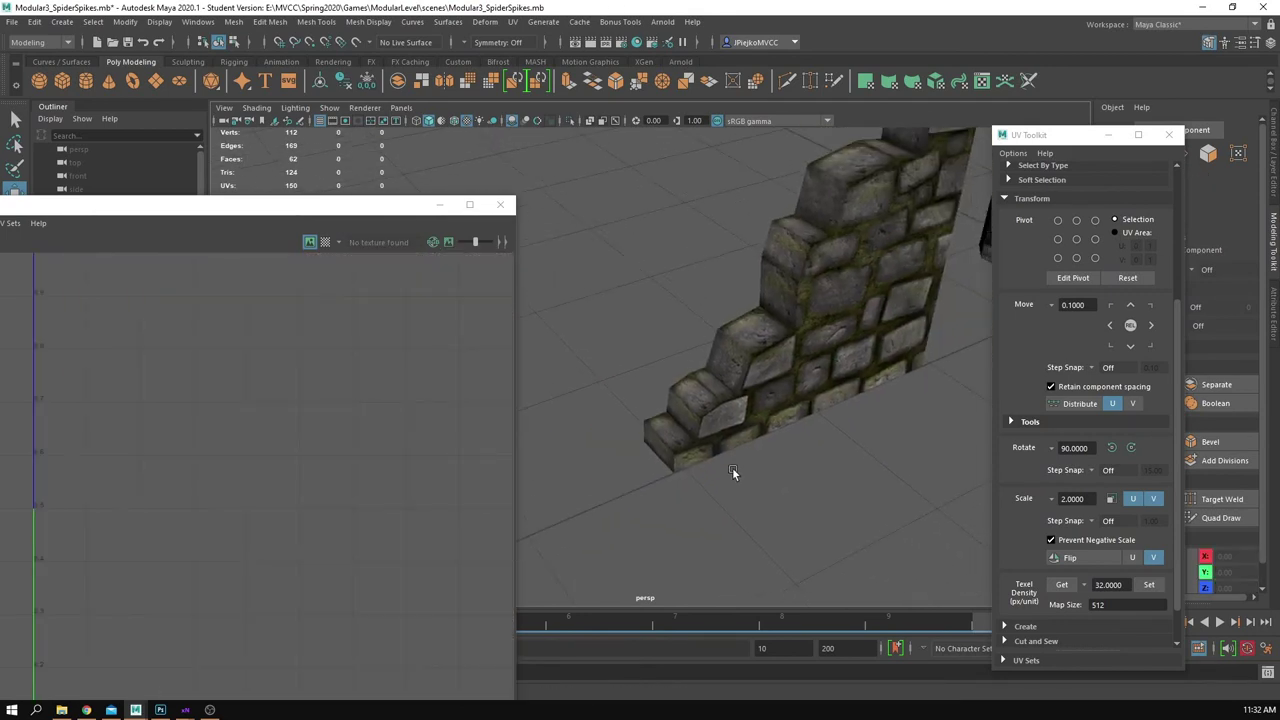
{"action": "left_click_drag", "start_coordinate": [734, 472], "coordinate": [746, 410], "text": "alt"}
{"action": "right_click_drag", "start_coordinate": [746, 410], "coordinate": [799, 402], "text": "alt"}
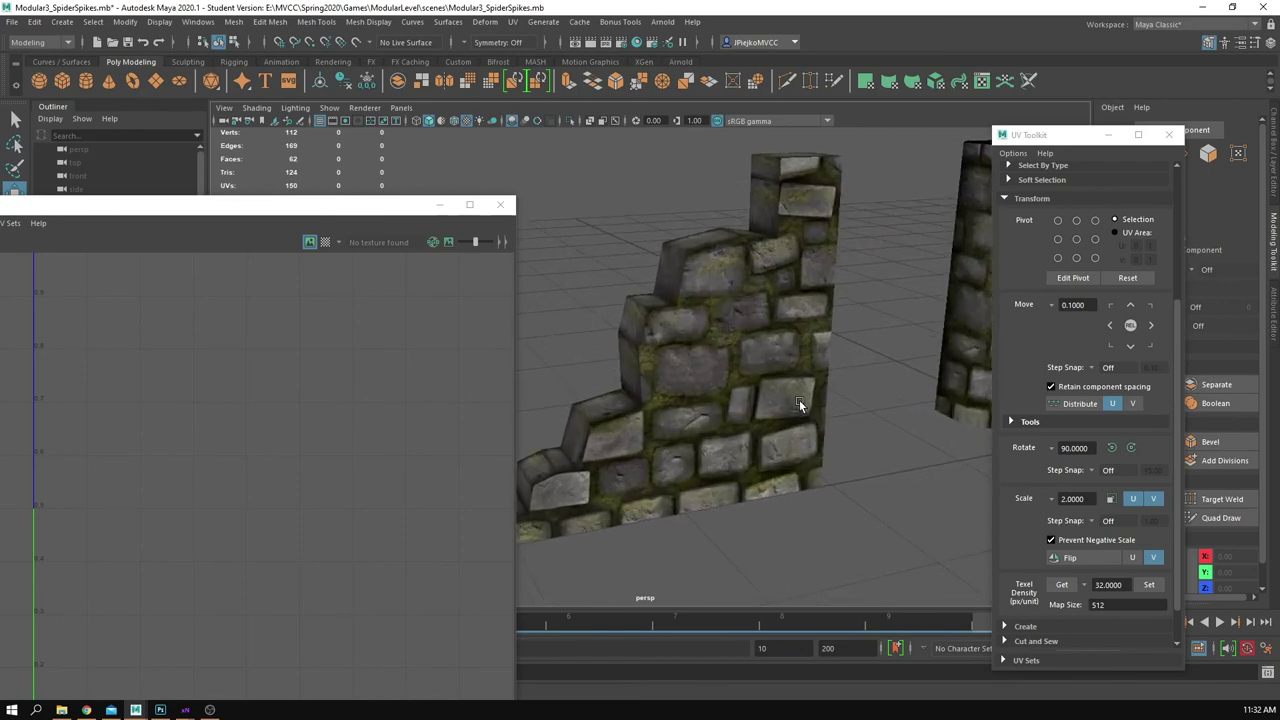
{"action": "middle_click_drag", "start_coordinate": [799, 402], "coordinate": [838, 435], "text": "alt"}
Step: Select the two stacked riser faces midway up the wall and apply a Camera-Based UV projection facing them
{"action": "left_click", "coordinate": [713, 378]}
{"action": "right_click_drag", "start_coordinate": [697, 398], "coordinate": [1001, 454], "text": "alt"}
{"action": "left_click_drag", "start_coordinate": [650, 322], "coordinate": [778, 411], "text": "alt"}
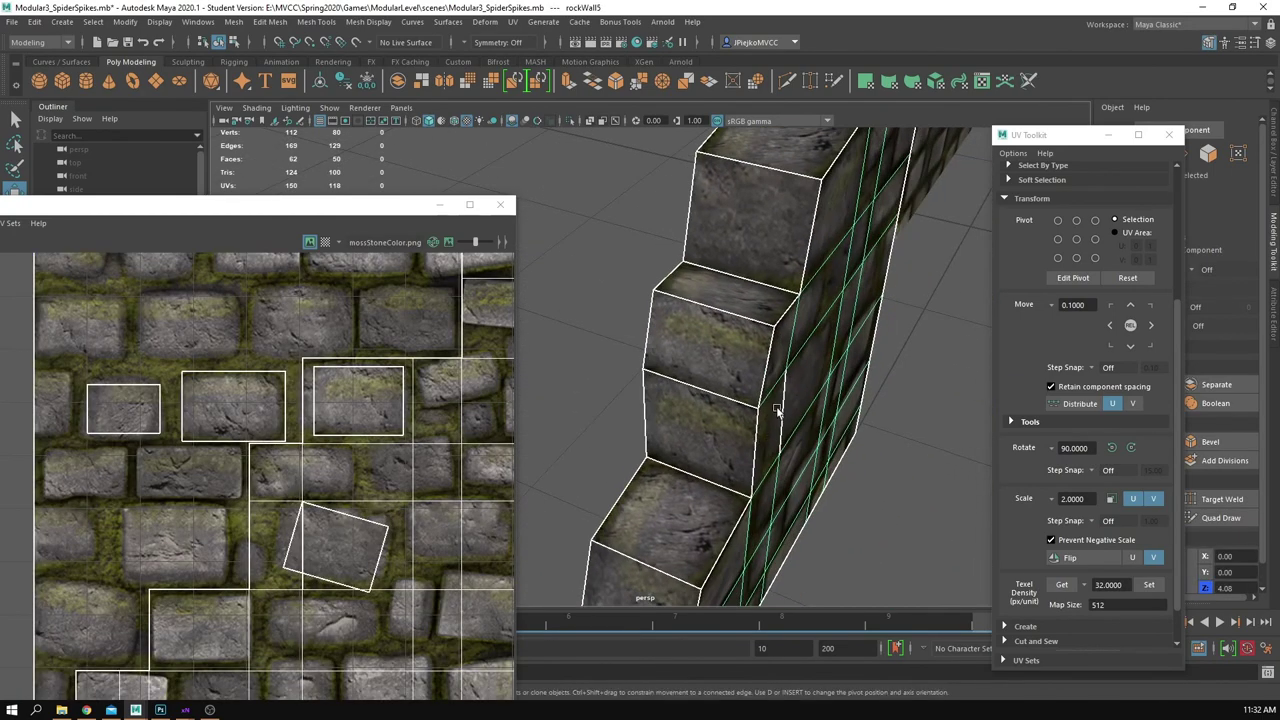
{"action": "right_click_drag", "start_coordinate": [773, 362], "coordinate": [726, 400]}
{"action": "left_click", "coordinate": [722, 350]}
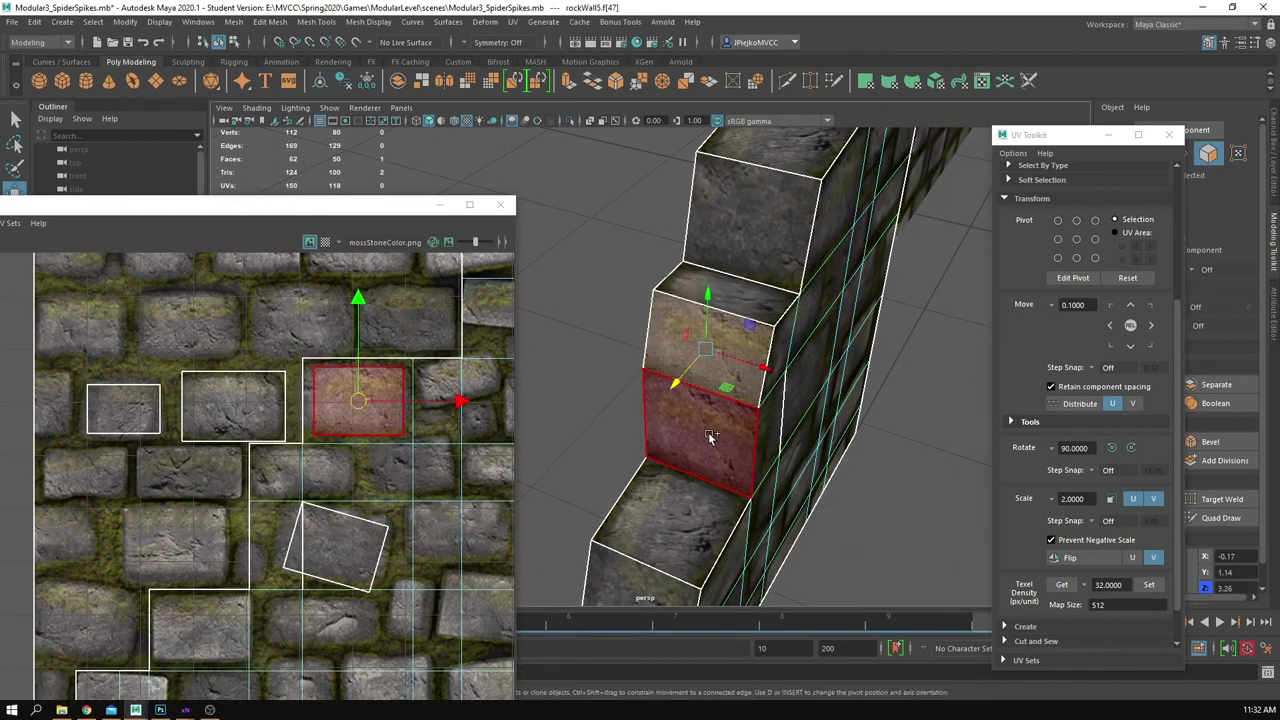
{"action": "left_click", "coordinate": [711, 438], "text": "shift"}
{"action": "left_click_drag", "start_coordinate": [762, 325], "coordinate": [836, 304], "text": "alt"}
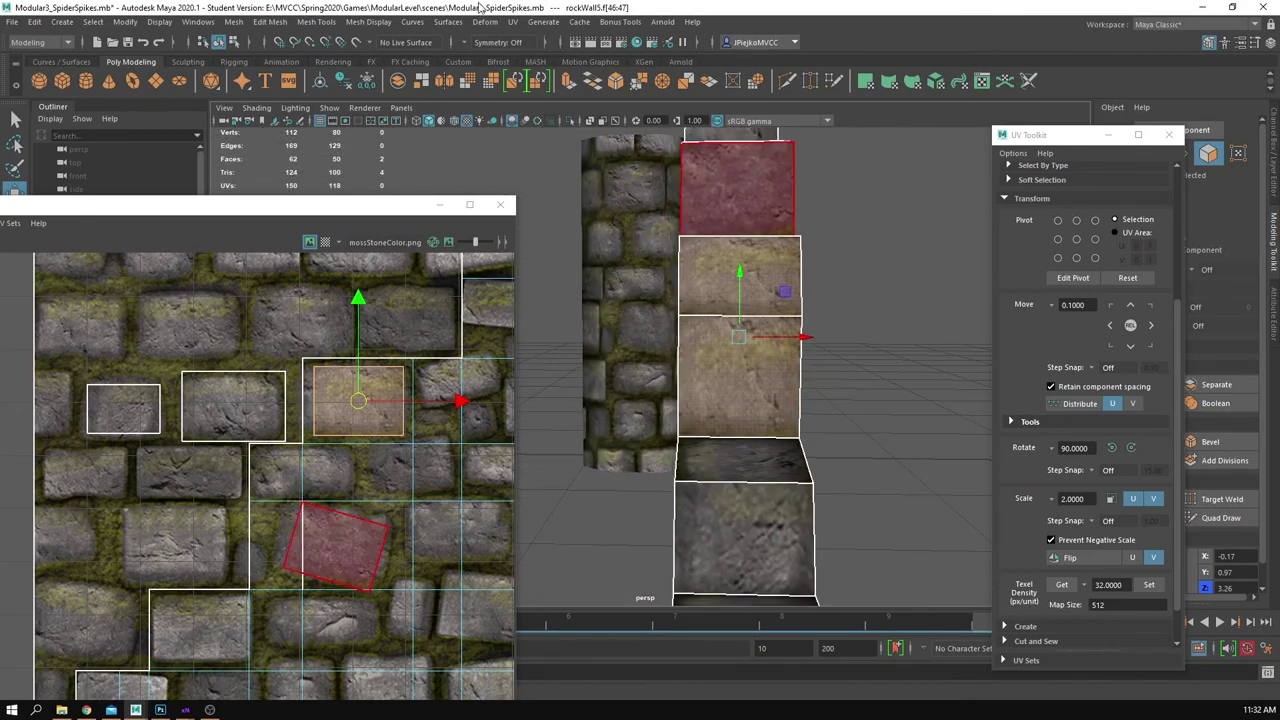
{"action": "left_click", "coordinate": [459, 24]}
{"action": "mouse_move", "coordinate": [498, 23]}
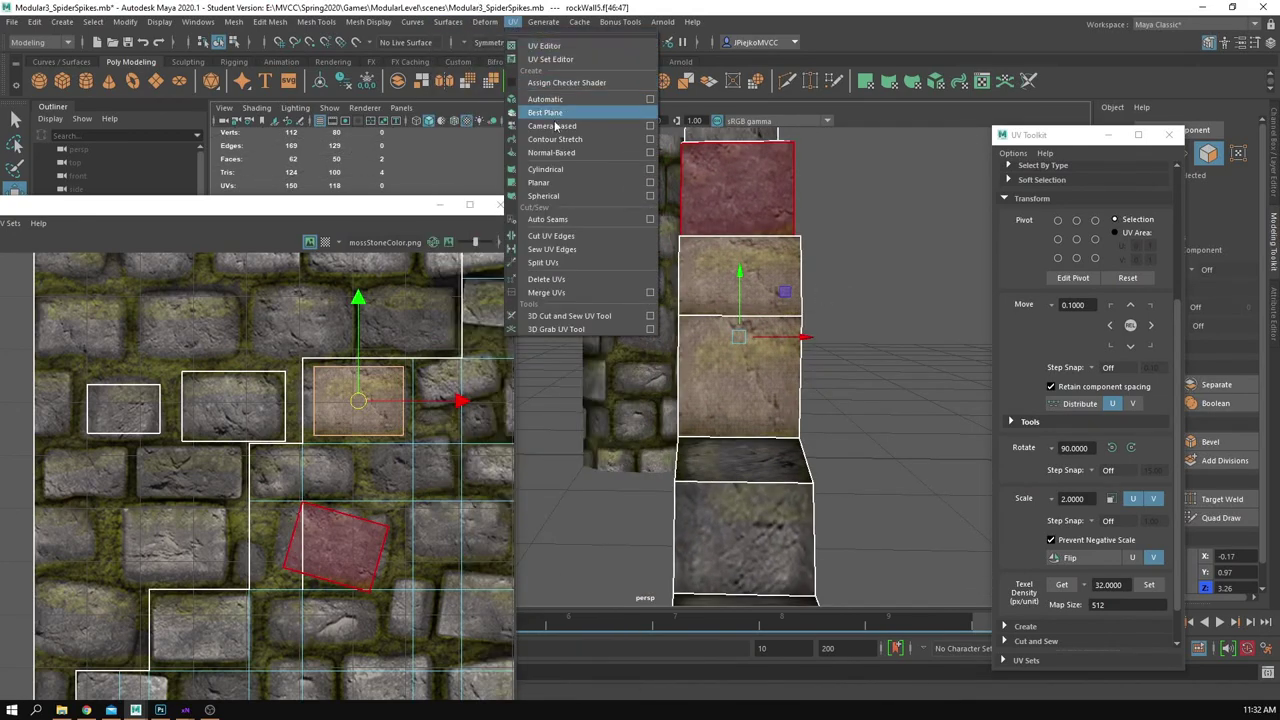
{"action": "left_click", "coordinate": [559, 131]}
Step: Shrink the projected UV shell of the two riser faces and place it over a single stone in the upper part of the texture
{"action": "key", "text": "r"}
{"action": "scroll", "coordinate": [335, 501], "scroll_direction": "down", "scroll_amount": 2}
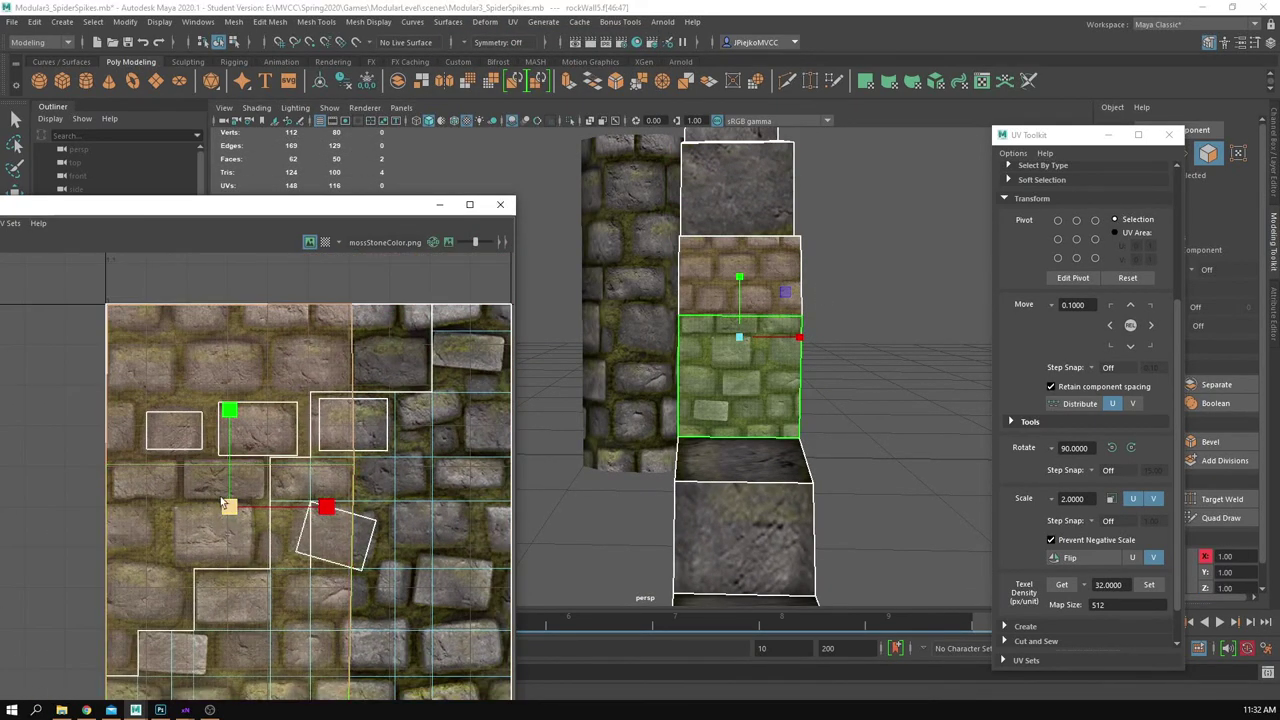
{"action": "left_click_drag", "start_coordinate": [224, 512], "coordinate": [160, 553]}
{"action": "key", "text": "w"}
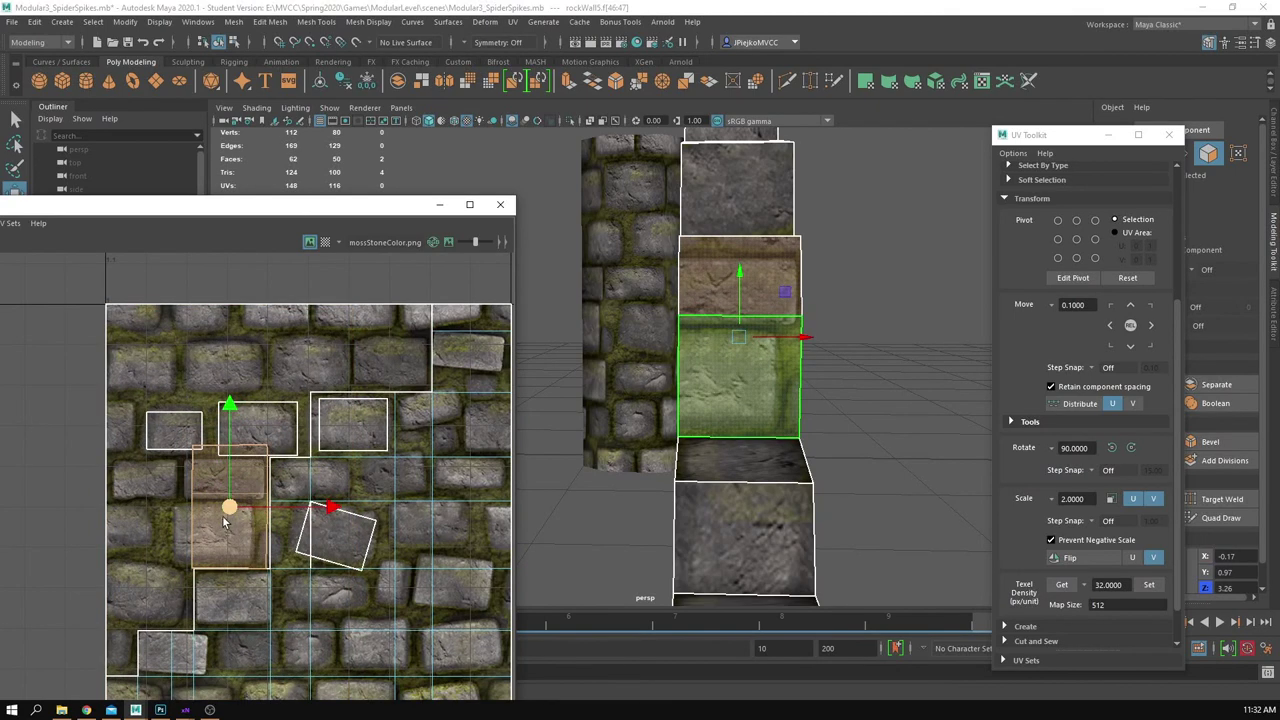
{"action": "key", "text": "r"}
{"action": "left_click_drag", "start_coordinate": [231, 508], "coordinate": [257, 432]}
{"action": "key", "text": "w"}
{"action": "left_click_drag", "start_coordinate": [256, 339], "coordinate": [256, 374]}
{"action": "key", "text": "w"}
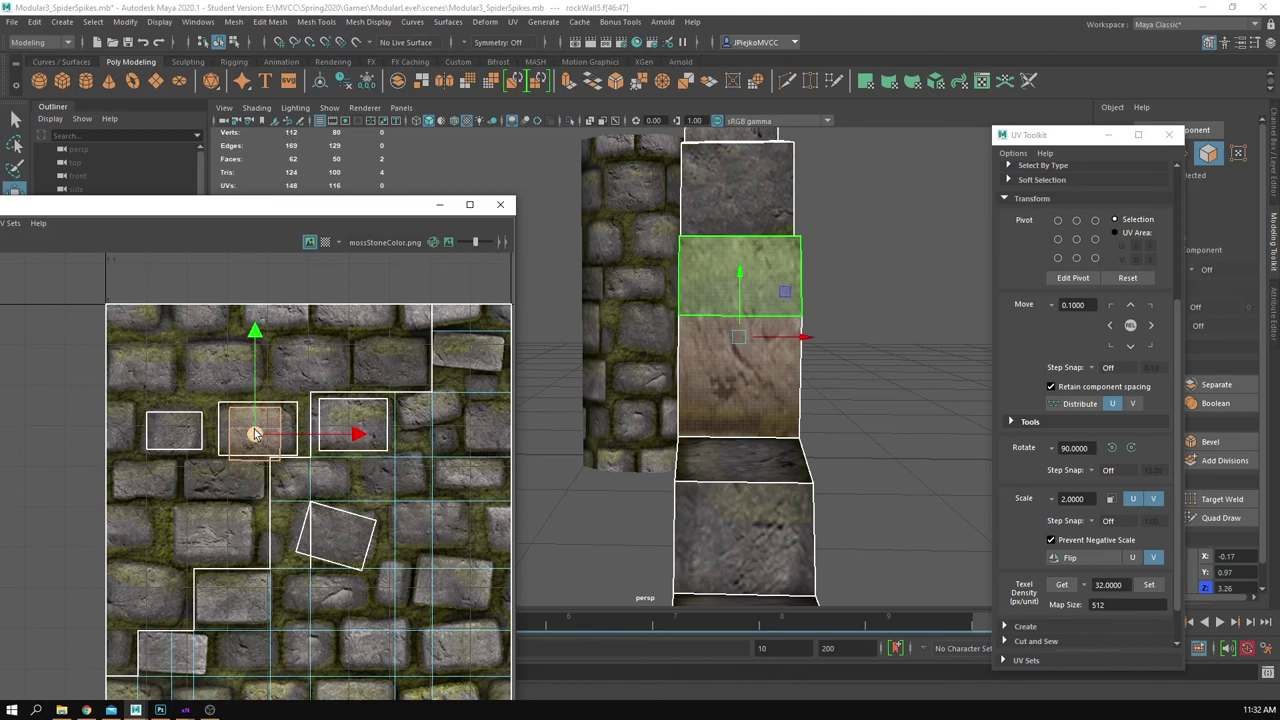
{"action": "left_click_drag", "start_coordinate": [255, 434], "coordinate": [306, 366]}
{"action": "left_click", "coordinate": [924, 300]}
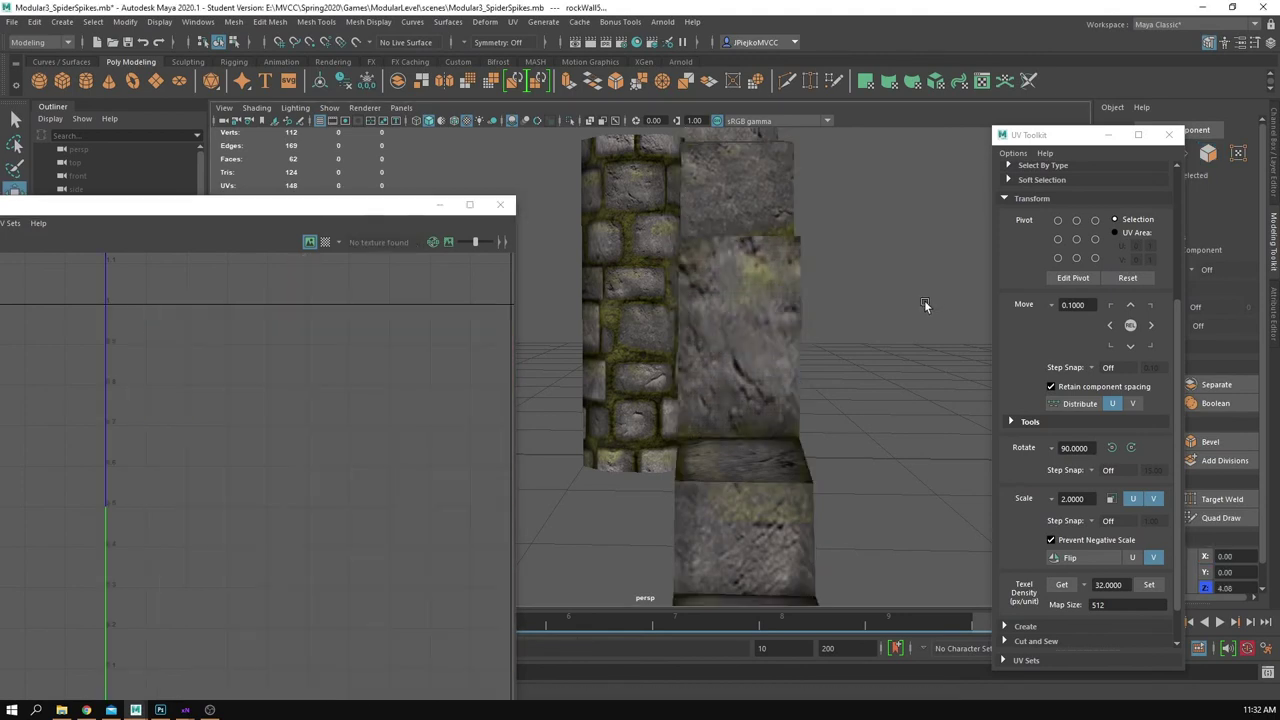
Step: Examine the stepped wall's edges, vertices and texture mapping around its stepped end
{"action": "right_click_drag", "start_coordinate": [924, 300], "coordinate": [720, 312], "text": "alt"}
{"action": "left_click_drag", "start_coordinate": [720, 312], "coordinate": [758, 460], "text": "alt"}
{"action": "left_click", "coordinate": [758, 460]}
{"action": "right_click_drag", "start_coordinate": [758, 460], "coordinate": [757, 506], "text": "alt"}
{"action": "middle_click_drag", "start_coordinate": [768, 542], "coordinate": [806, 462], "text": "alt"}
{"action": "right_click_drag", "start_coordinate": [806, 462], "coordinate": [800, 420]}
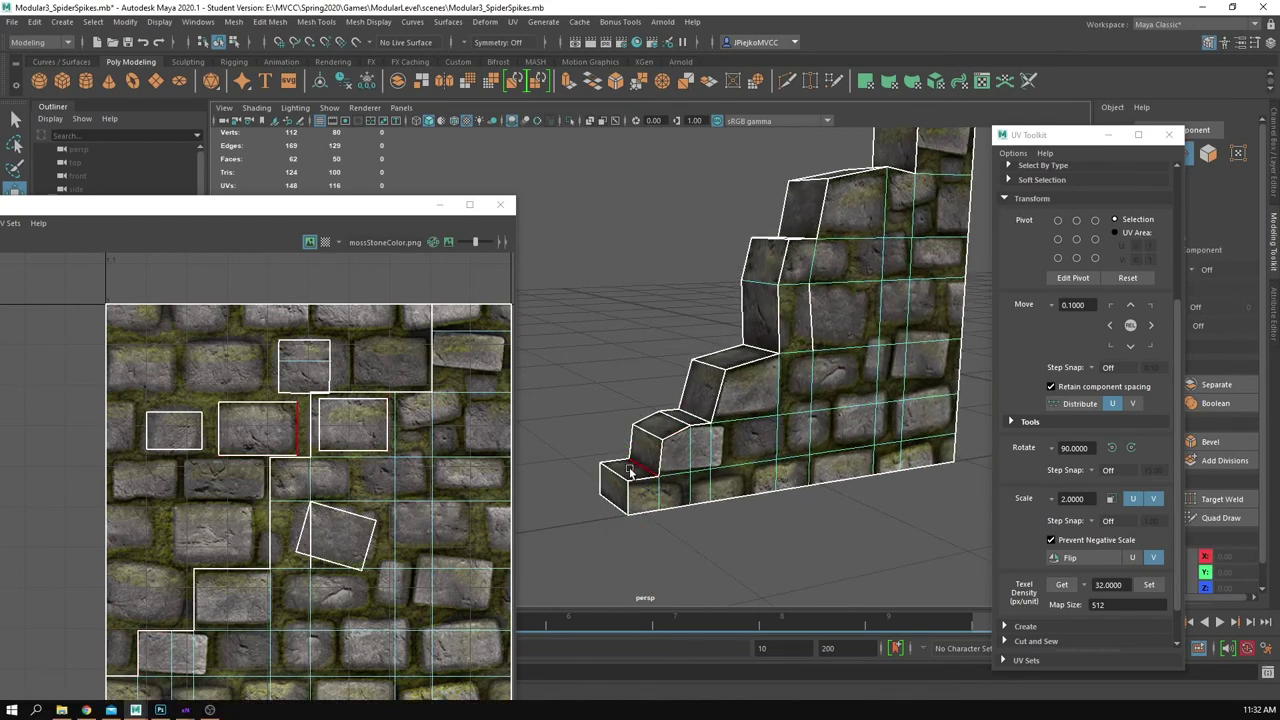
{"action": "left_click_drag", "start_coordinate": [627, 500], "coordinate": [713, 550], "text": "alt"}
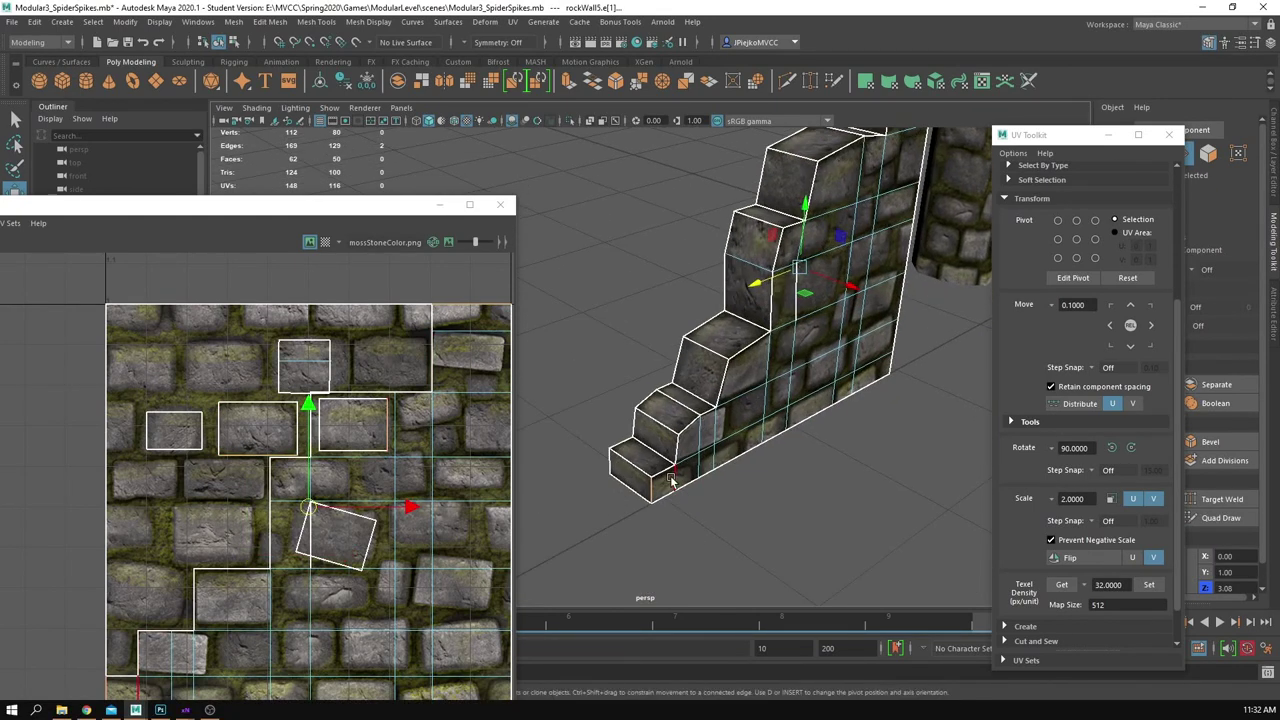
{"action": "middle_click_drag", "start_coordinate": [819, 418], "coordinate": [834, 472], "text": "alt"}
{"action": "scroll", "coordinate": [654, 239], "scroll_direction": "down", "scroll_amount": 2}
{"action": "left_click", "coordinate": [654, 239]}
{"action": "scroll", "coordinate": [650, 260], "scroll_direction": "down", "scroll_amount": 4}
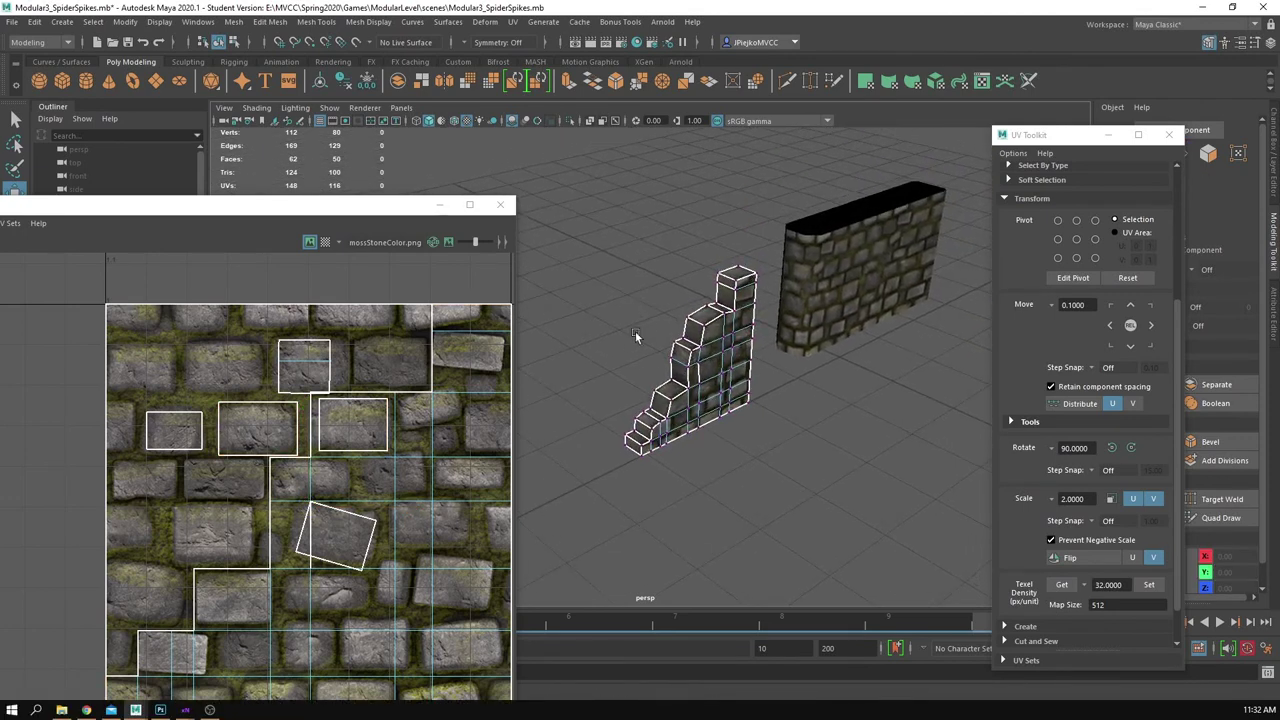
Step: Return the stepped wall to object mode and close the UV Editor
{"action": "left_click_drag", "start_coordinate": [635, 331], "coordinate": [602, 245], "text": "alt"}
{"action": "right_click_drag", "start_coordinate": [733, 411], "coordinate": [756, 356]}
{"action": "left_click_drag", "start_coordinate": [722, 478], "coordinate": [708, 500], "text": "alt"}
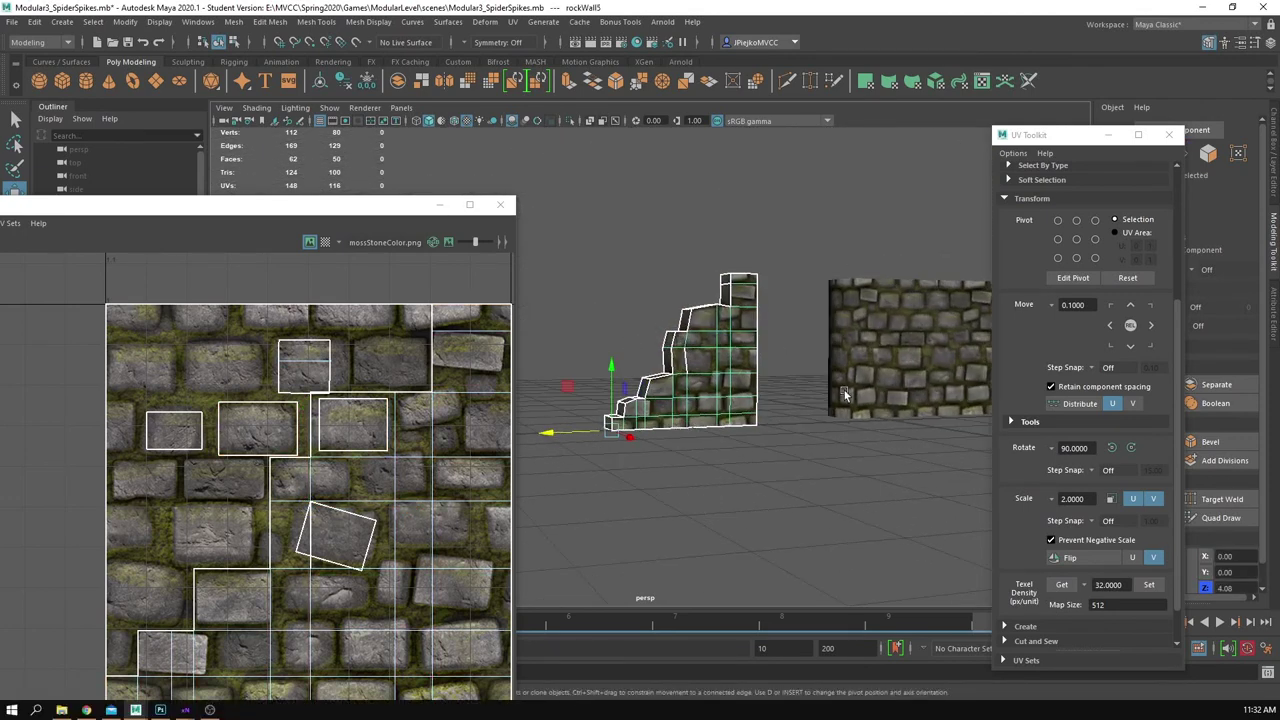
{"action": "left_click_drag", "start_coordinate": [702, 395], "coordinate": [868, 459], "text": "alt"}
{"action": "left_click_drag", "start_coordinate": [625, 385], "coordinate": [538, 378], "text": "alt"}
{"action": "left_click_drag", "start_coordinate": [876, 448], "coordinate": [848, 405], "text": "alt"}
{"action": "left_click", "coordinate": [500, 205]}
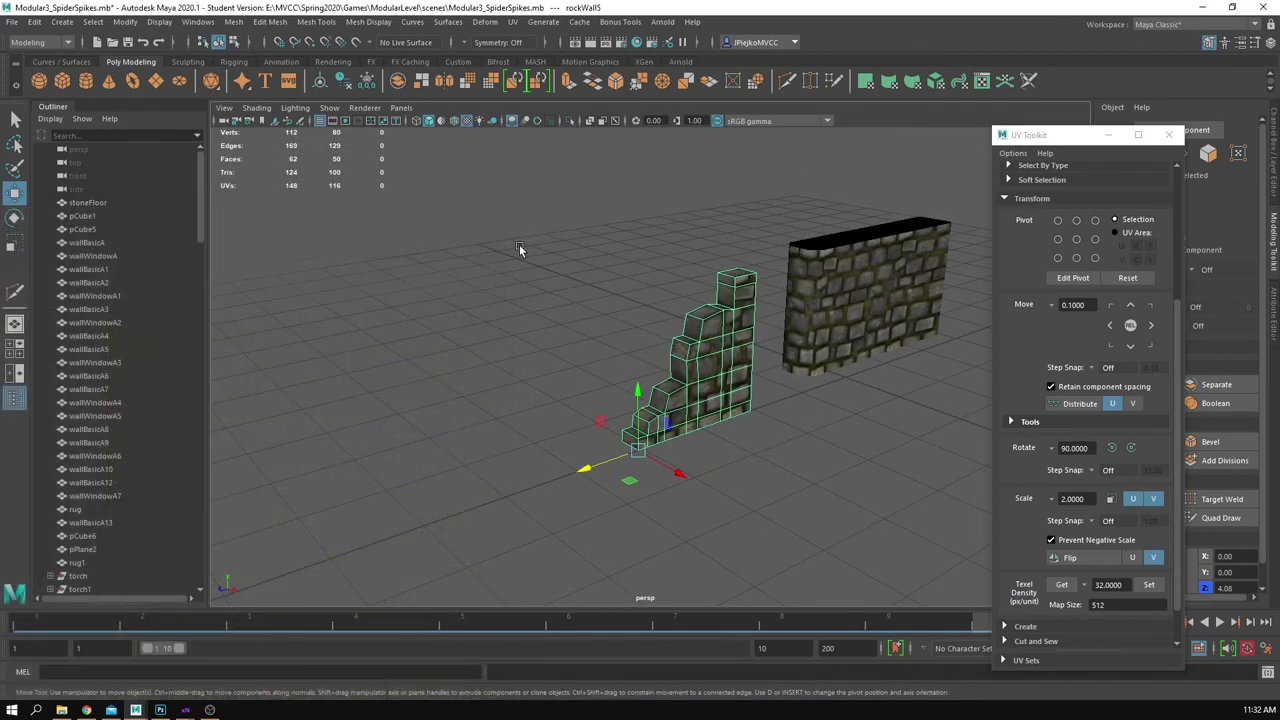
Step: Examine the stepped wall's texture and outline from several angles against the intact wall behind it
{"action": "left_click_drag", "start_coordinate": [530, 255], "coordinate": [700, 400], "text": "alt"}
{"action": "middle_click_drag", "start_coordinate": [745, 440], "coordinate": [739, 458]}
{"action": "key", "text": "ctrl+z"}
{"action": "left_click_drag", "start_coordinate": [858, 453], "coordinate": [749, 458], "text": "alt"}
{"action": "right_click_drag", "start_coordinate": [749, 460], "coordinate": [806, 436], "text": "alt"}
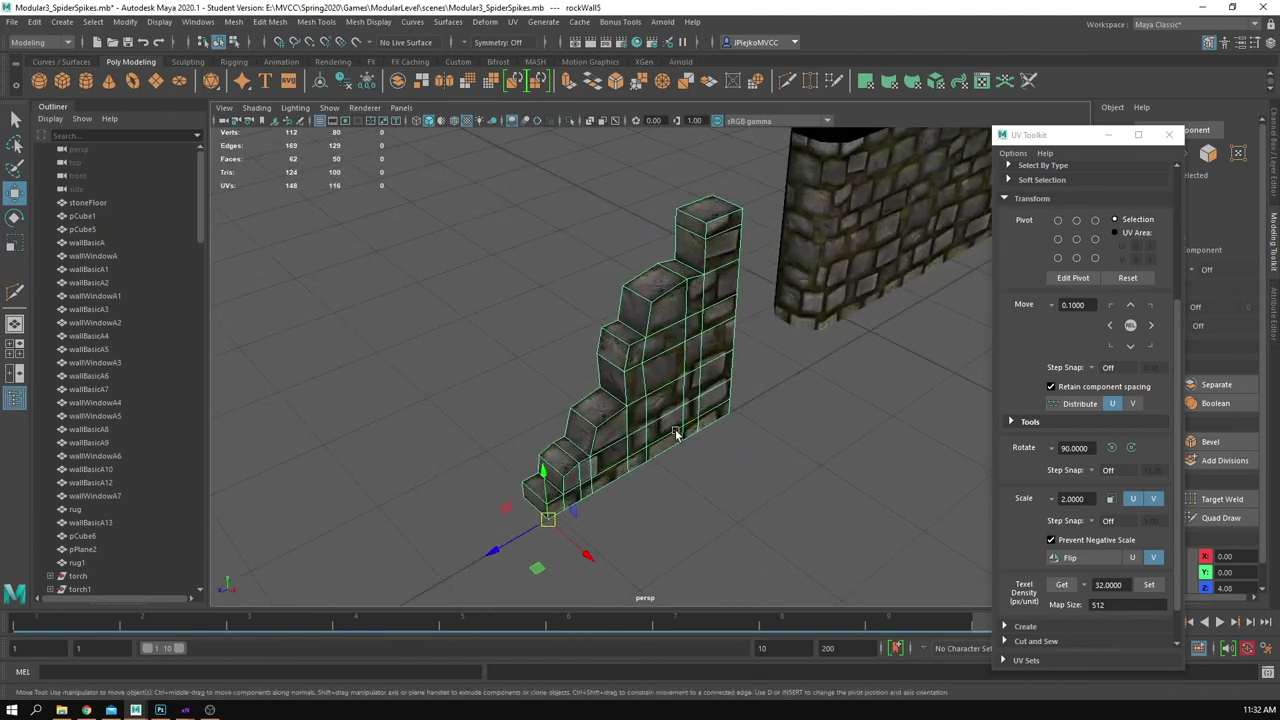
{"action": "left_click_drag", "start_coordinate": [678, 431], "coordinate": [651, 403], "text": "alt"}
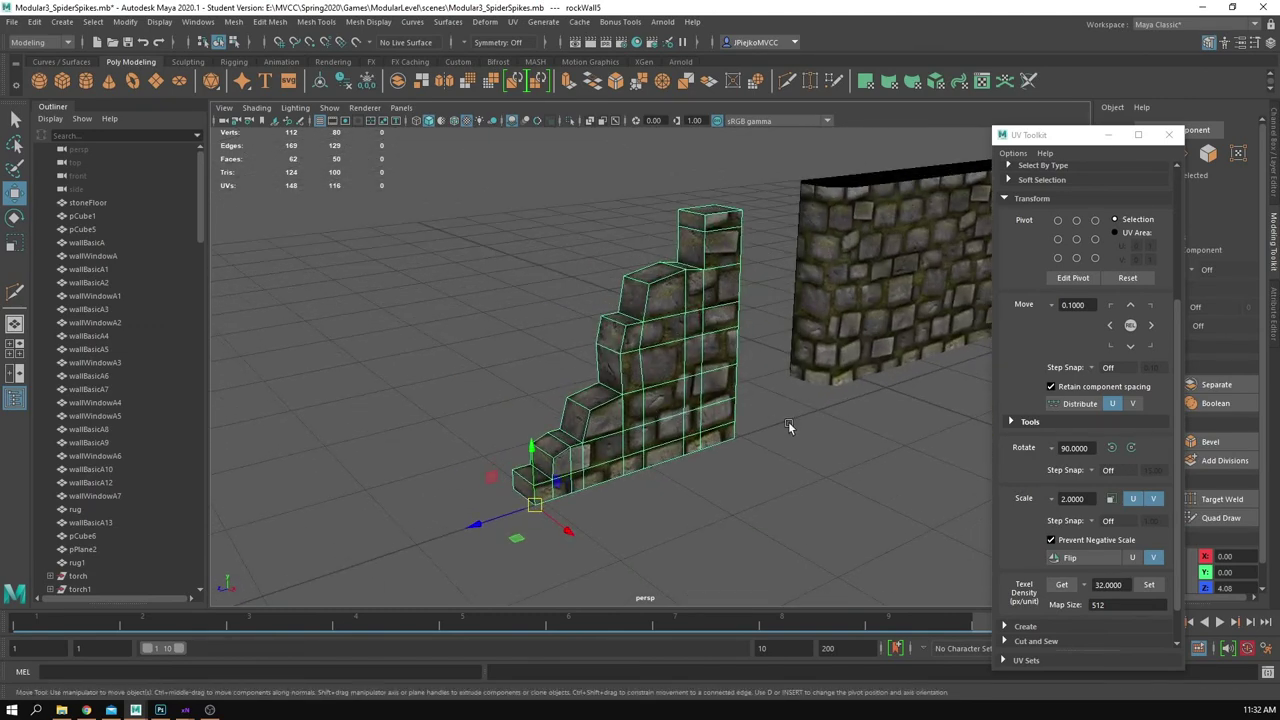
{"action": "left_click_drag", "start_coordinate": [598, 323], "coordinate": [592, 332], "text": "alt"}
{"action": "left_click_drag", "start_coordinate": [304, 194], "coordinate": [526, 240], "text": "alt"}
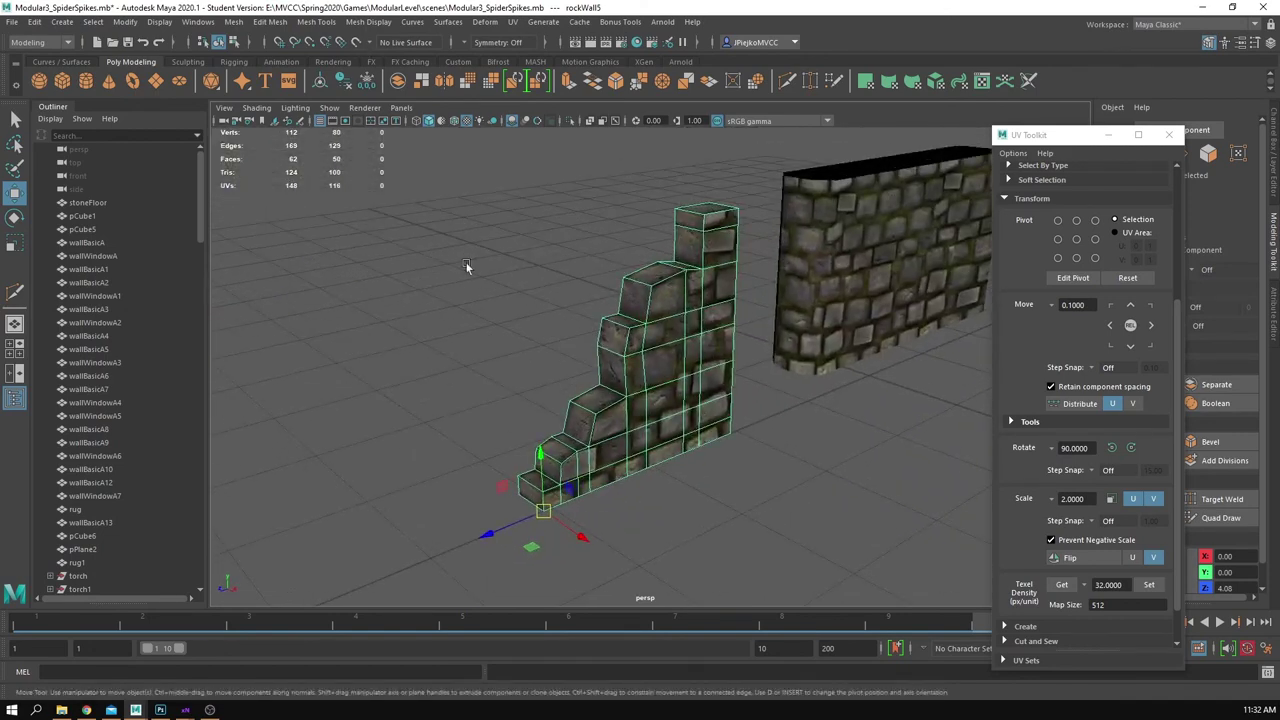
Step: Select all vertices of the stepped wall and merge them with a distance threshold of 0.01
{"action": "left_click", "coordinate": [309, 42]}
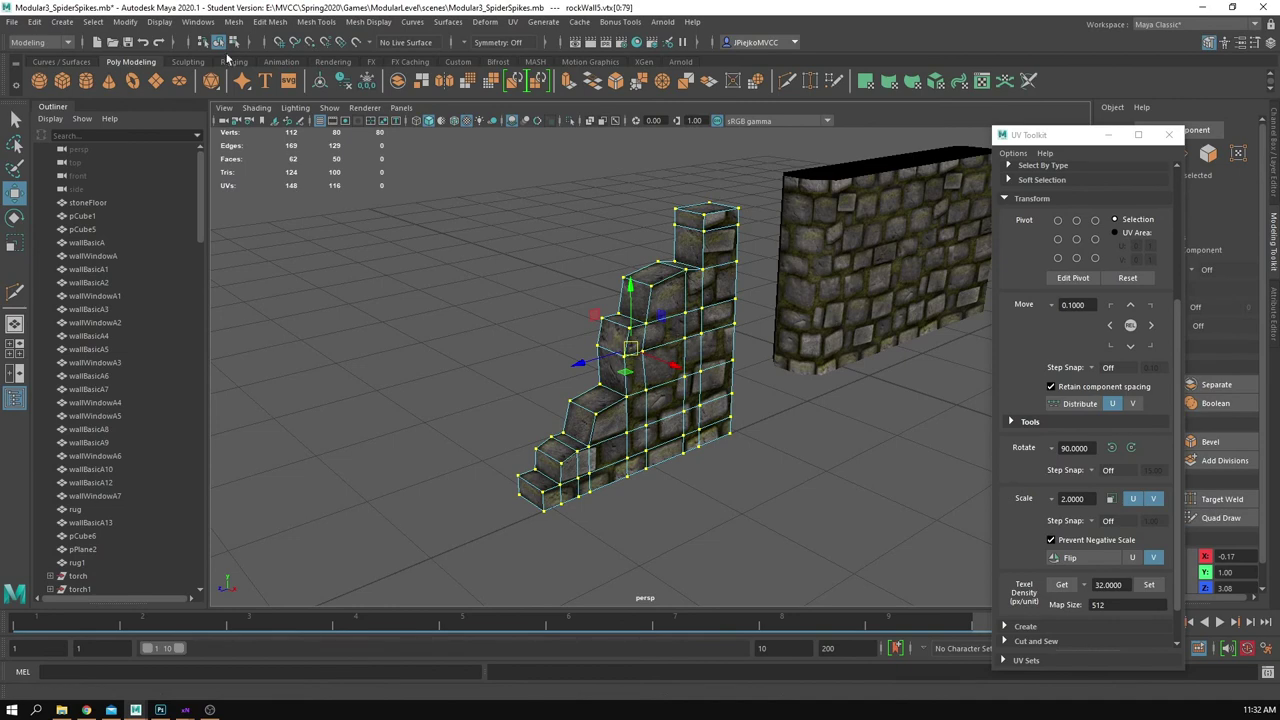
{"action": "left_click", "coordinate": [256, 24]}
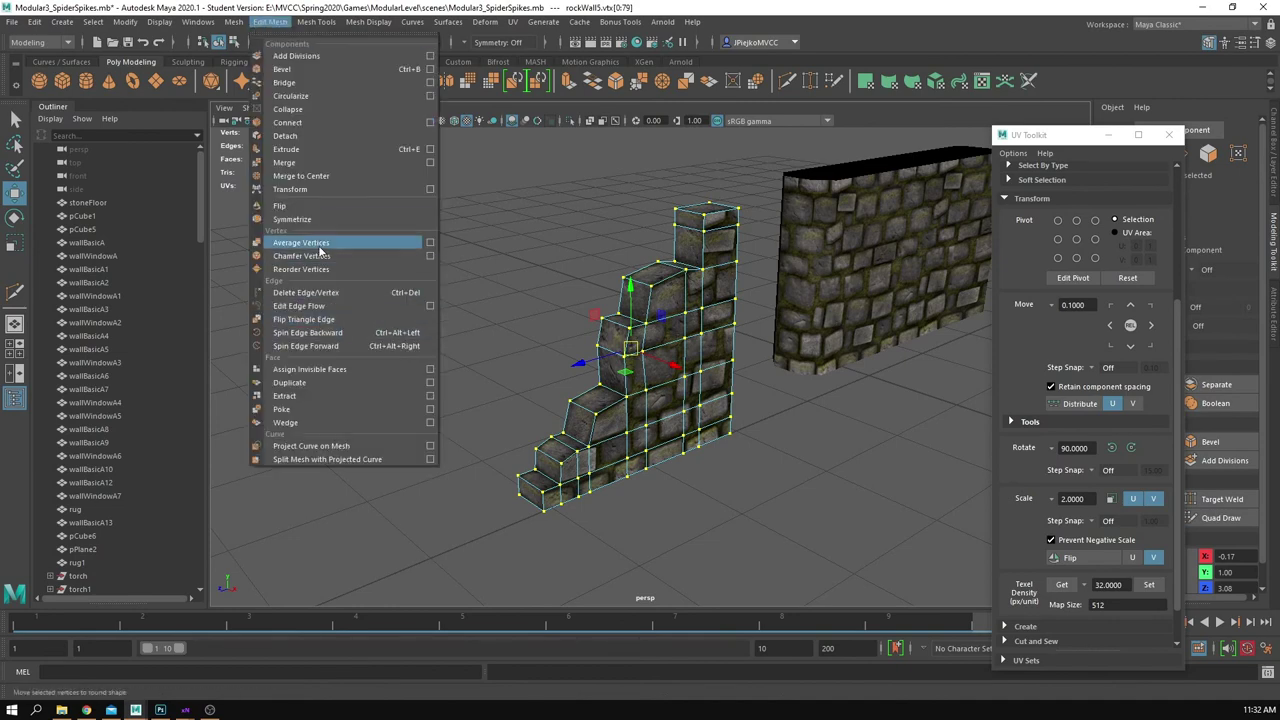
{"action": "mouse_move", "coordinate": [235, 18]}
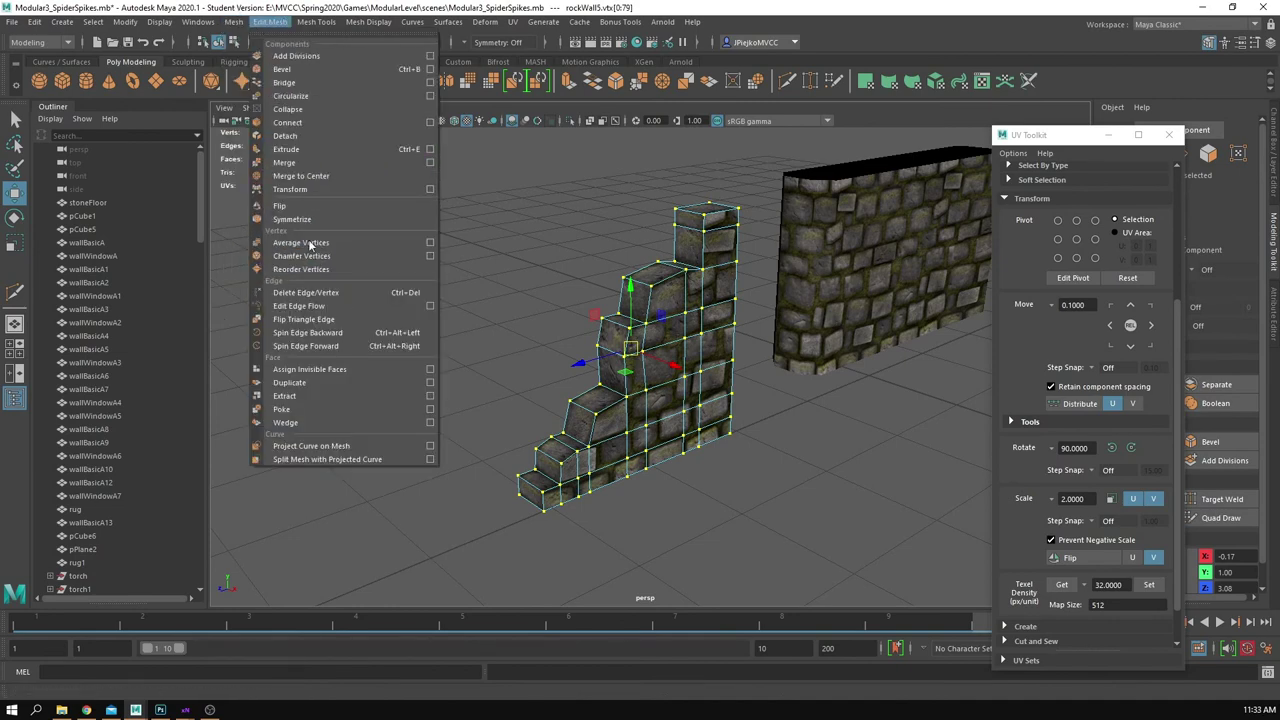
{"action": "left_click", "coordinate": [319, 165]}
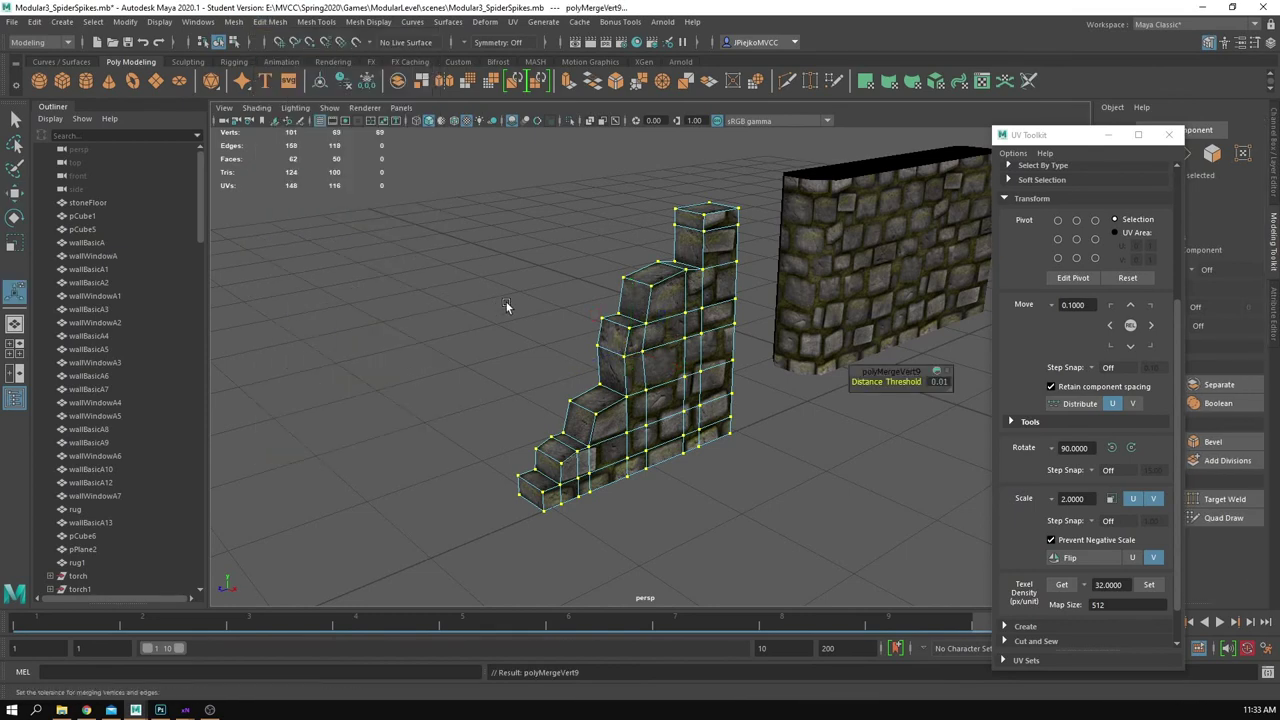
Step: Extract the stepped wall's flat brick side faces from the mesh, leaving the narrow step faces out of the selection
{"action": "left_click_drag", "start_coordinate": [690, 366], "coordinate": [659, 350], "text": "alt"}
{"action": "key", "text": "q"}
{"action": "right_click_drag", "start_coordinate": [659, 352], "coordinate": [705, 315]}
{"action": "right_click_drag", "start_coordinate": [705, 330], "coordinate": [943, 529], "text": "alt"}
{"action": "left_click_drag", "start_coordinate": [943, 529], "coordinate": [660, 450], "text": "alt"}
{"action": "left_click_drag", "start_coordinate": [777, 617], "coordinate": [790, 617]}
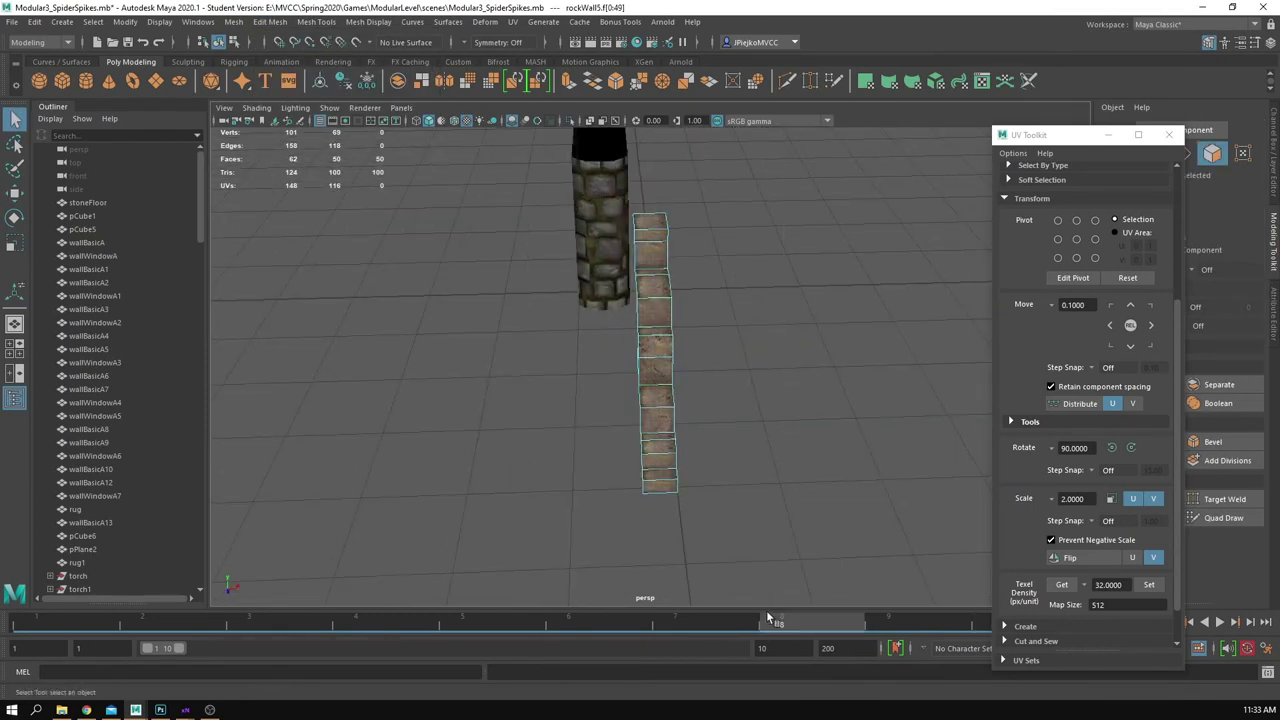
{"action": "left_click_drag", "start_coordinate": [688, 400], "coordinate": [647, 396], "text": "alt"}
{"action": "left_click_drag", "start_coordinate": [592, 199], "coordinate": [589, 529], "text": "ctrl"}
{"action": "key", "text": "w"}
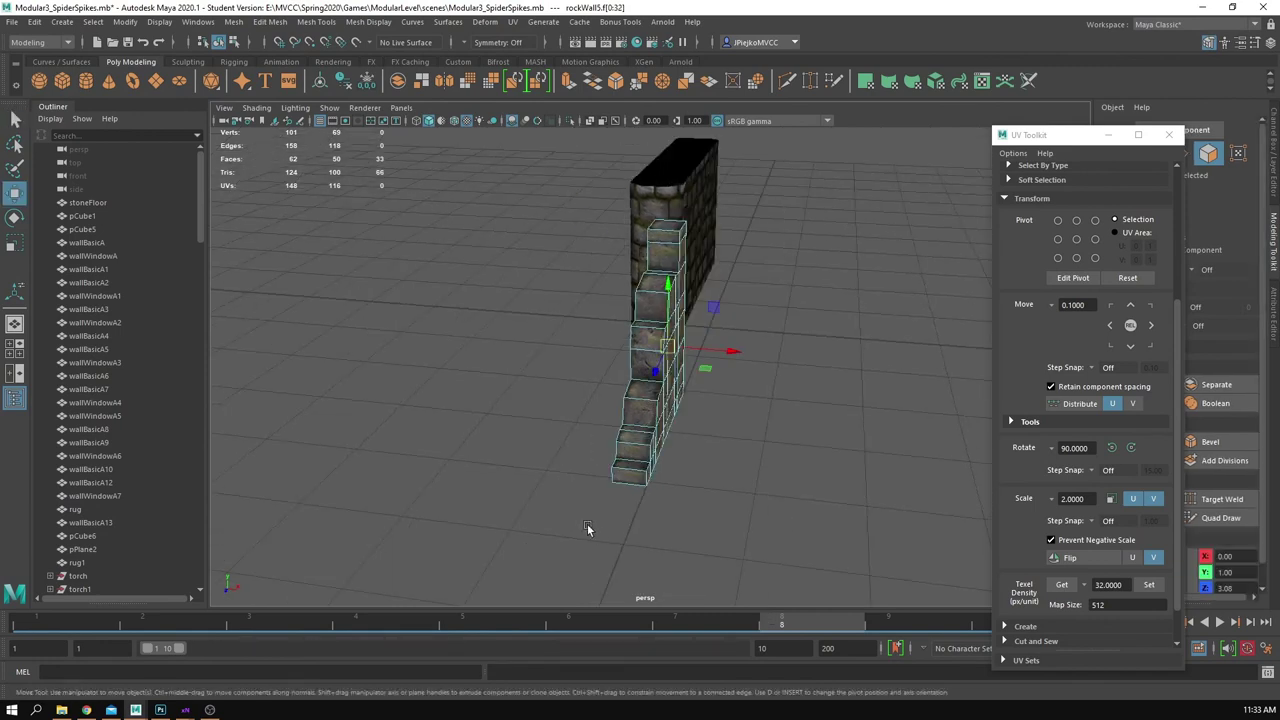
{"action": "left_click_drag", "start_coordinate": [452, 490], "coordinate": [521, 503], "text": "alt"}
{"action": "left_click", "coordinate": [244, 23]}
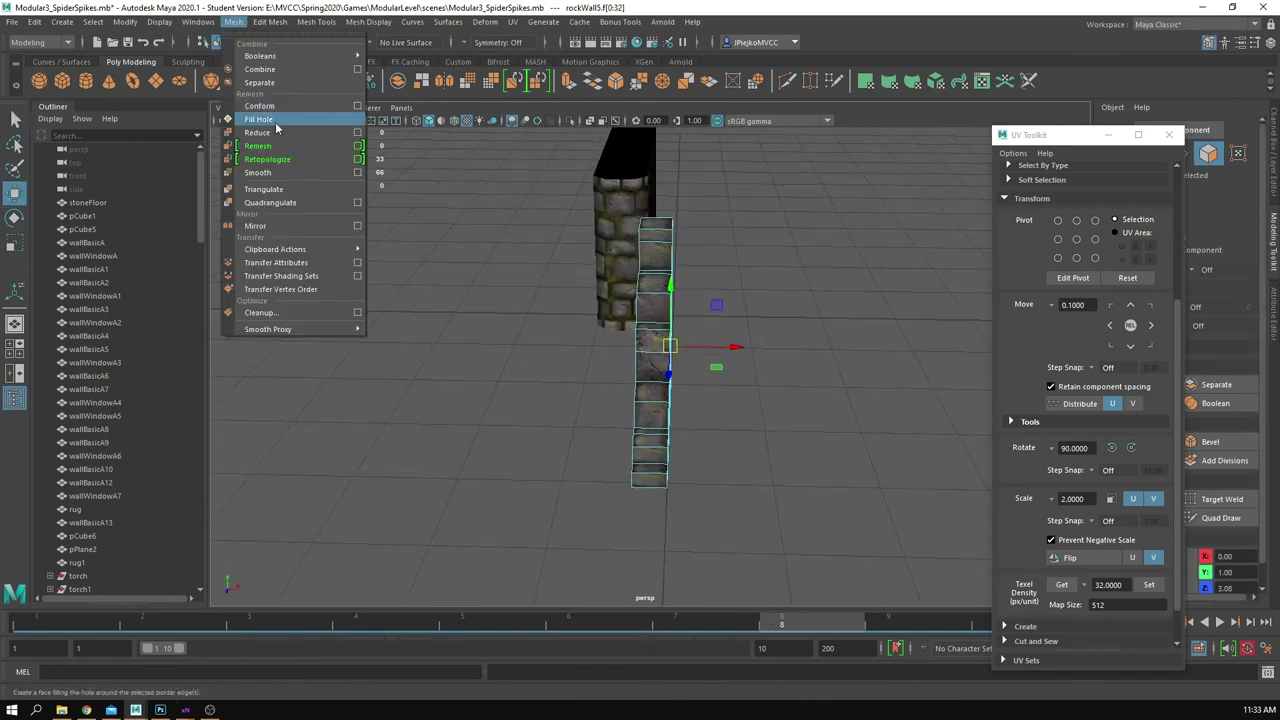
{"action": "mouse_move", "coordinate": [271, 23]}
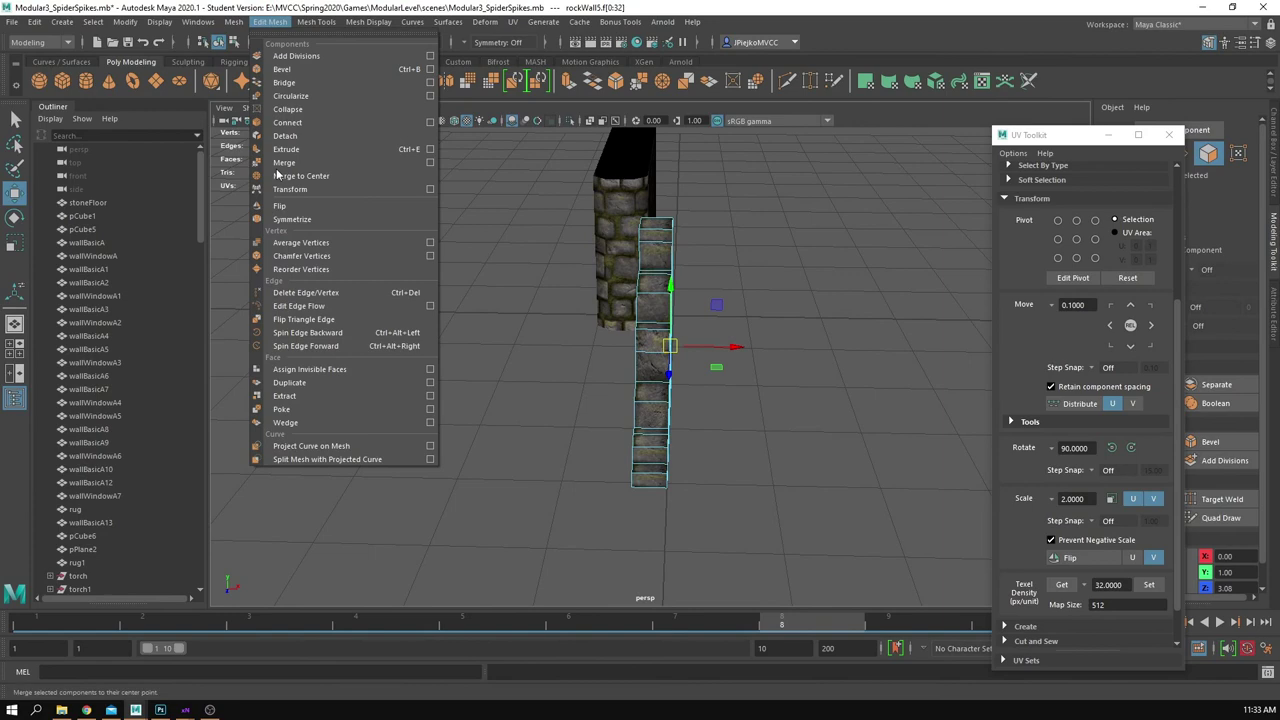
{"action": "left_click", "coordinate": [286, 397]}
{"action": "left_click_drag", "start_coordinate": [600, 505], "coordinate": [548, 486], "text": "alt"}
{"action": "key", "text": "w"}
{"action": "left_click_drag", "start_coordinate": [766, 436], "coordinate": [790, 448], "text": "alt"}
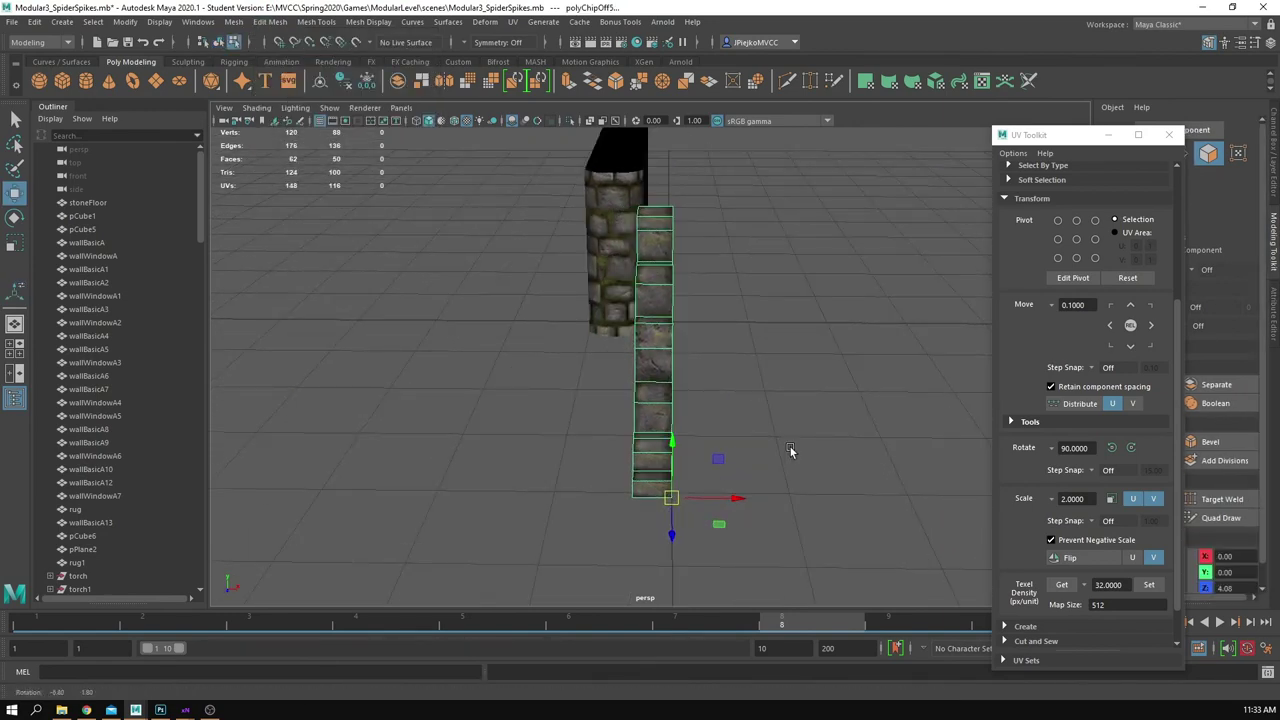
Step: Try to mirror the extracted wall pieces, undo the result and retry the mirror from another view
{"action": "left_click", "coordinate": [447, 85]}
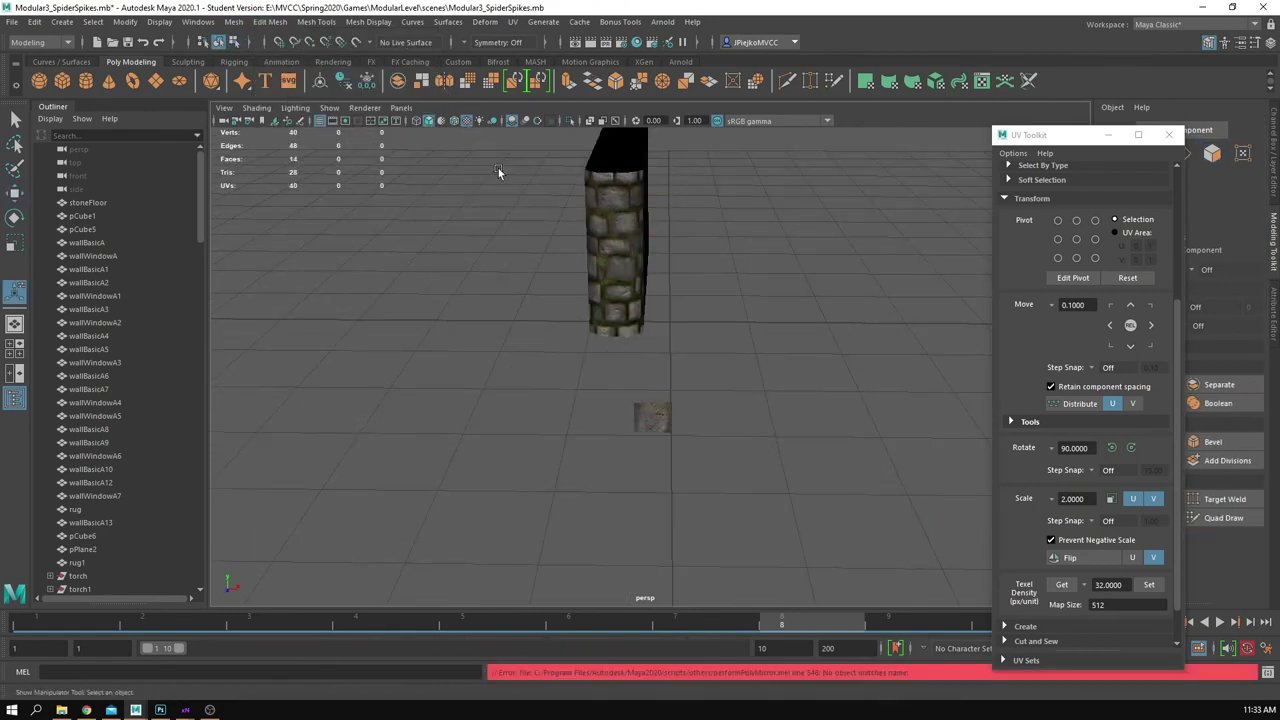
{"action": "key", "text": "ctrl+z"}
{"action": "key", "text": "w"}
{"action": "left_click_drag", "start_coordinate": [688, 390], "coordinate": [685, 425], "text": "alt"}
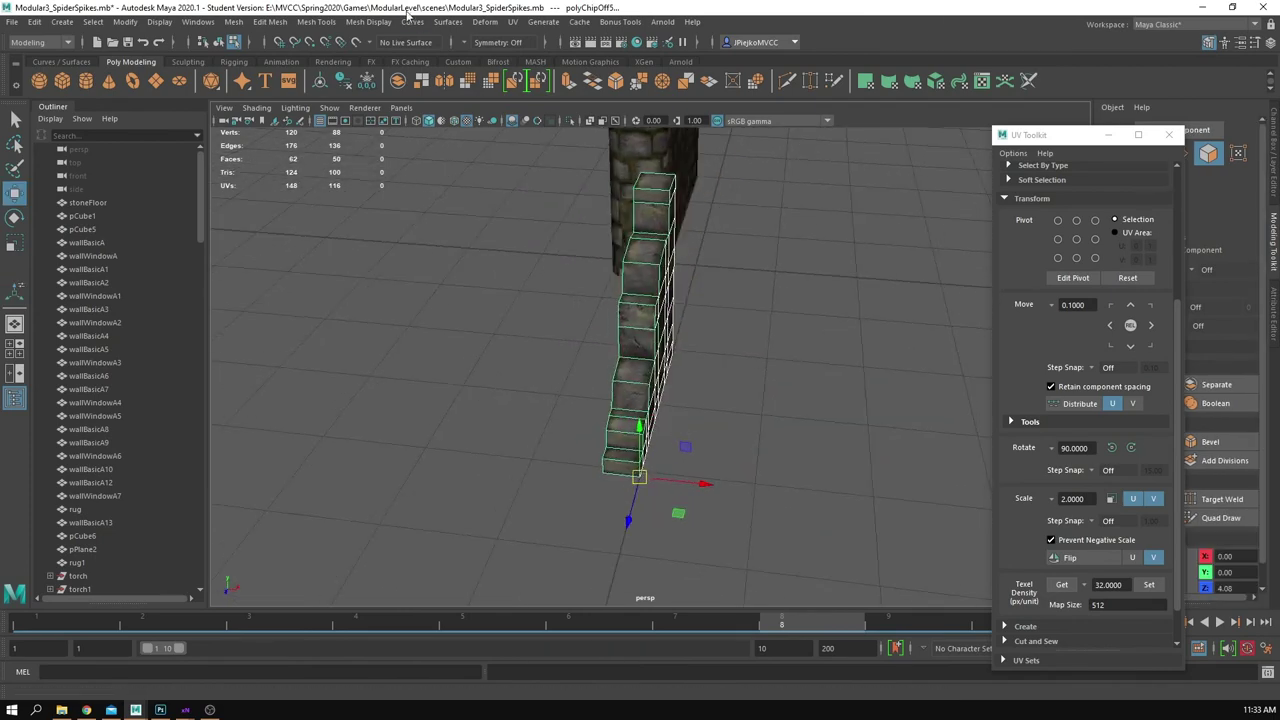
{"action": "left_click", "coordinate": [442, 84]}
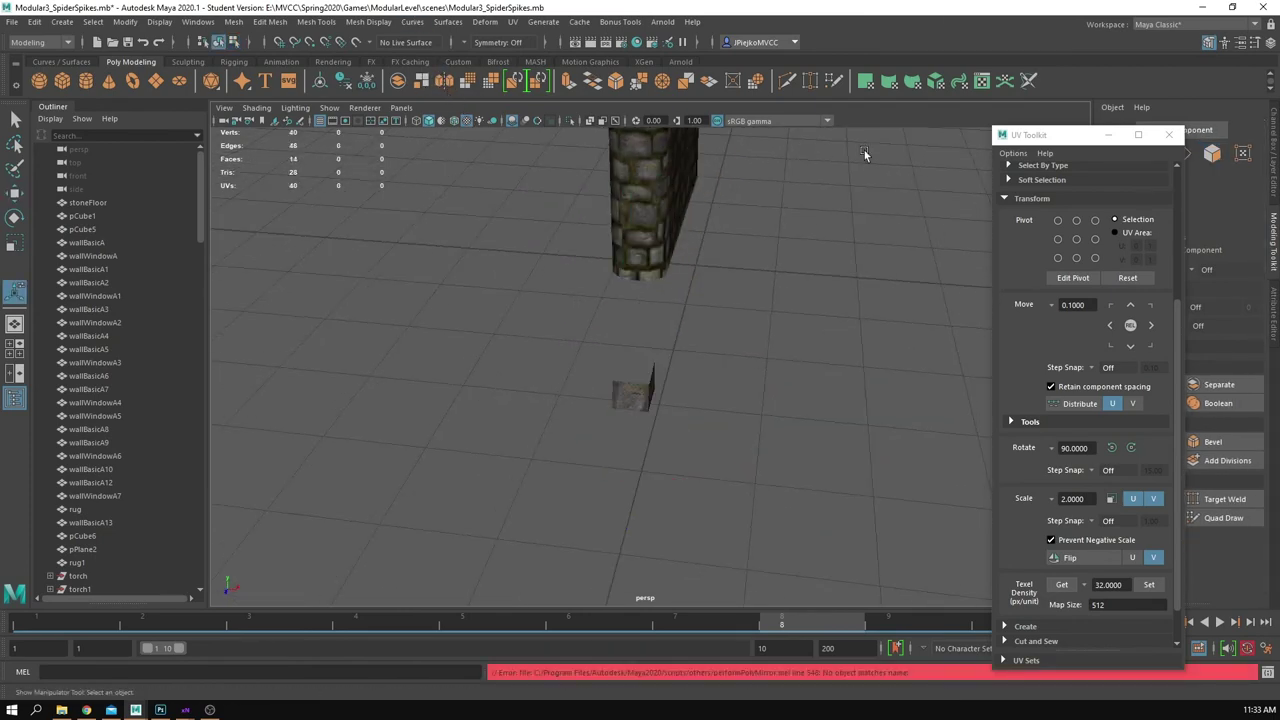
Step: Close the UV Toolkit and undo the last mirror so the extracted wall pieces are restored
{"action": "left_click", "coordinate": [1169, 135]}
{"action": "left_click_drag", "start_coordinate": [822, 212], "coordinate": [608, 237], "text": "alt"}
{"action": "left_click_drag", "start_coordinate": [732, 284], "coordinate": [680, 277], "text": "alt"}
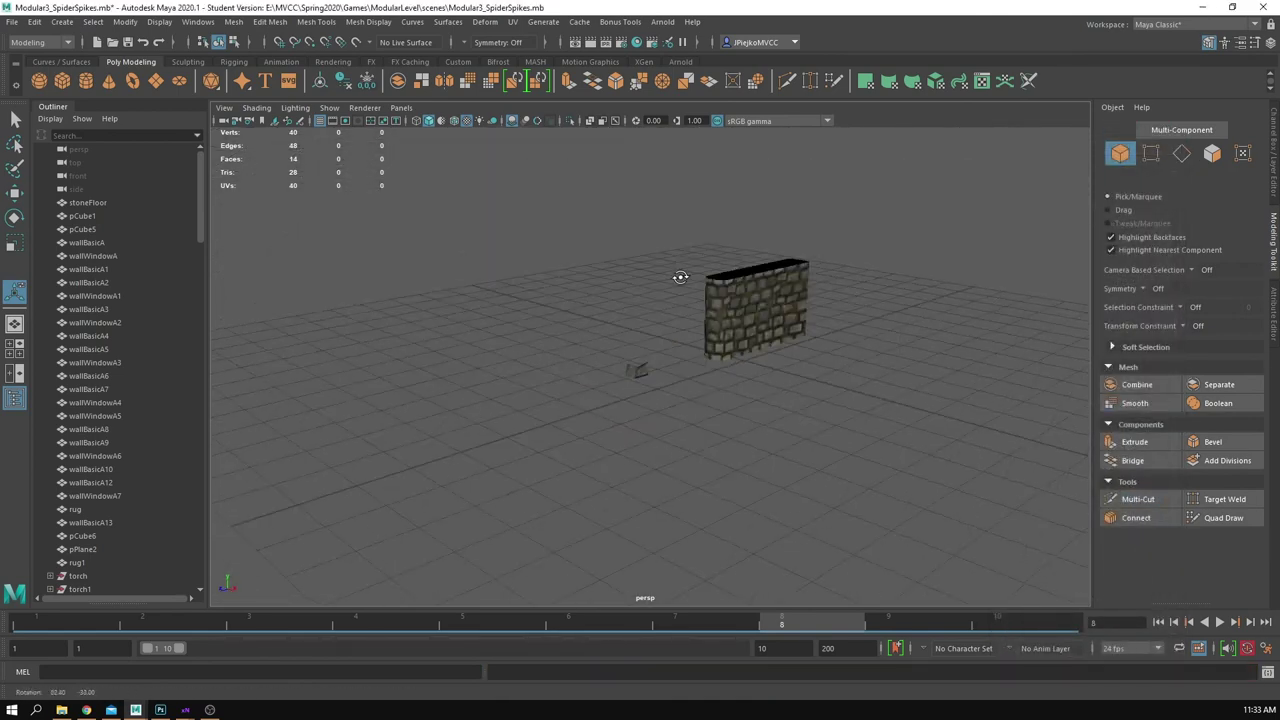
{"action": "scroll", "coordinate": [636, 337], "scroll_direction": "down", "scroll_amount": 3}
{"action": "key", "text": "ctrl+z"}
{"action": "left_click_drag", "start_coordinate": [636, 338], "coordinate": [751, 407], "text": "alt"}
{"action": "scroll", "coordinate": [869, 440], "scroll_direction": "up", "scroll_amount": 5}
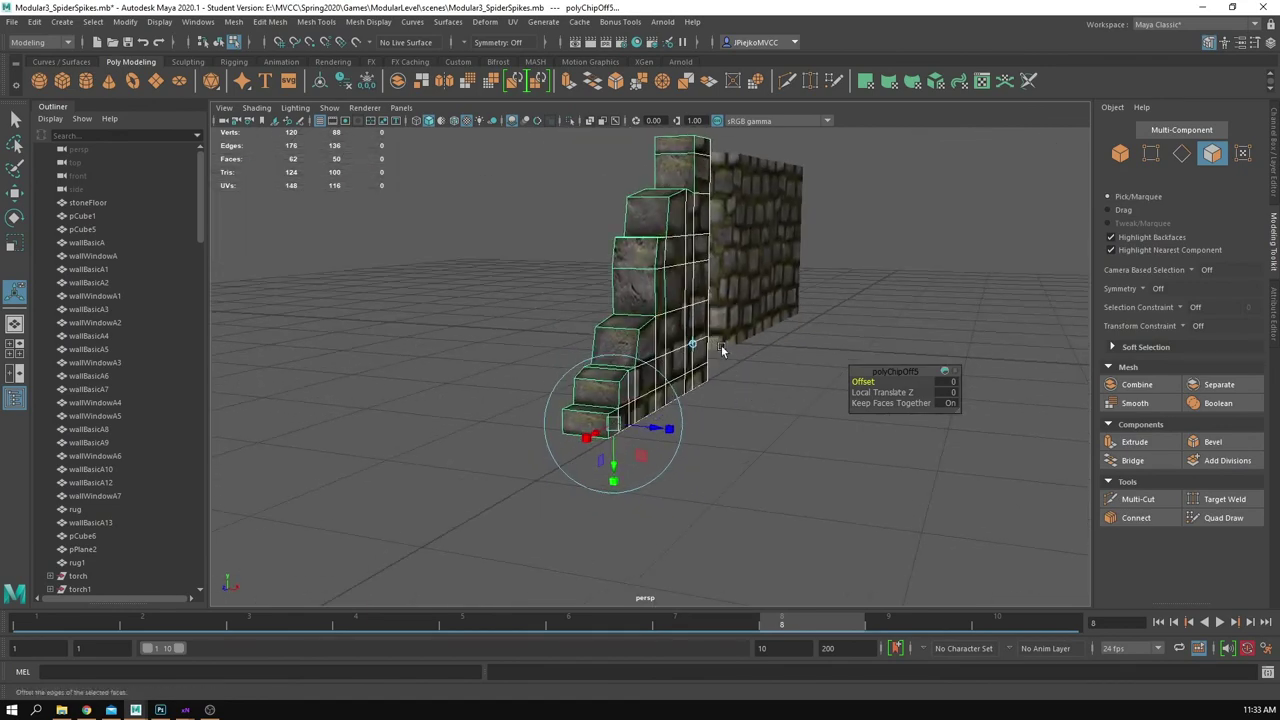
Step: Switch to object mode and select only the extracted flat side surface of the stepped wall
{"action": "key", "text": "q"}
{"action": "left_click", "coordinate": [685, 301]}
{"action": "right_click_drag", "start_coordinate": [673, 341], "coordinate": [686, 281]}
{"action": "left_click", "coordinate": [686, 281]}
{"action": "left_click_drag", "start_coordinate": [686, 283], "coordinate": [745, 381], "text": "alt"}
{"action": "key", "text": "w"}
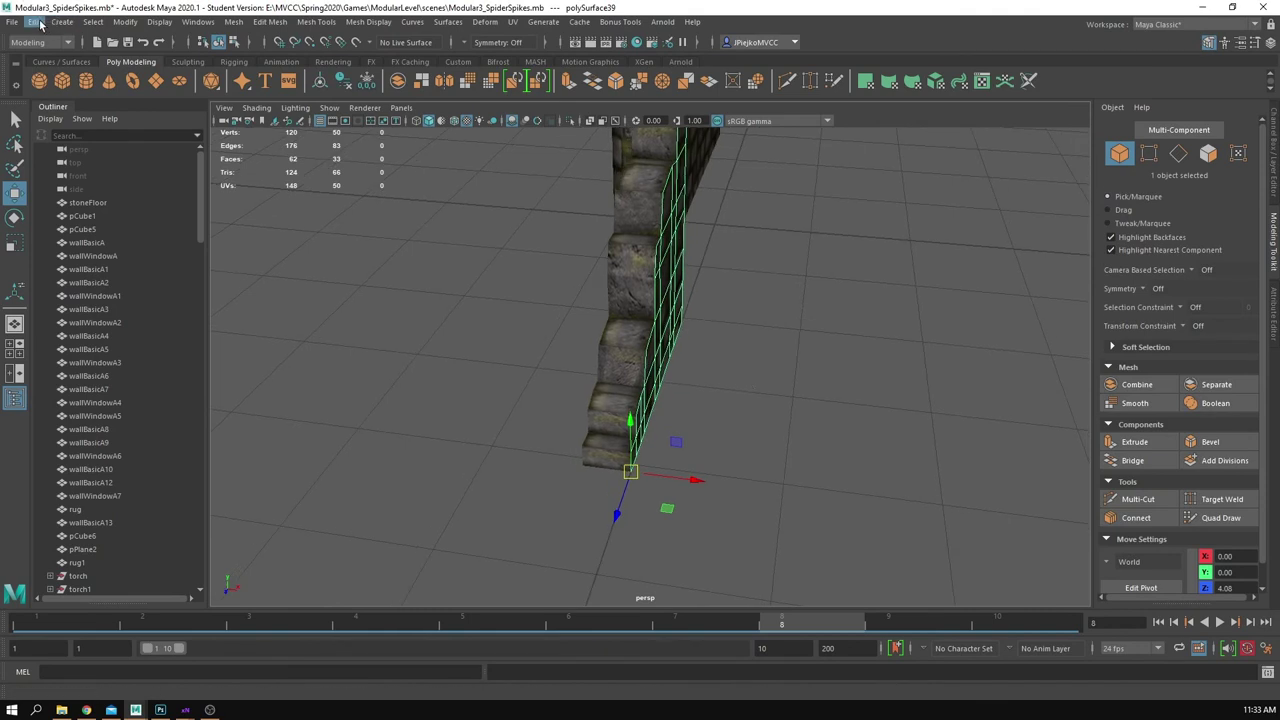
{"action": "left_click", "coordinate": [38, 22]}
{"action": "left_click", "coordinate": [200, 236]}
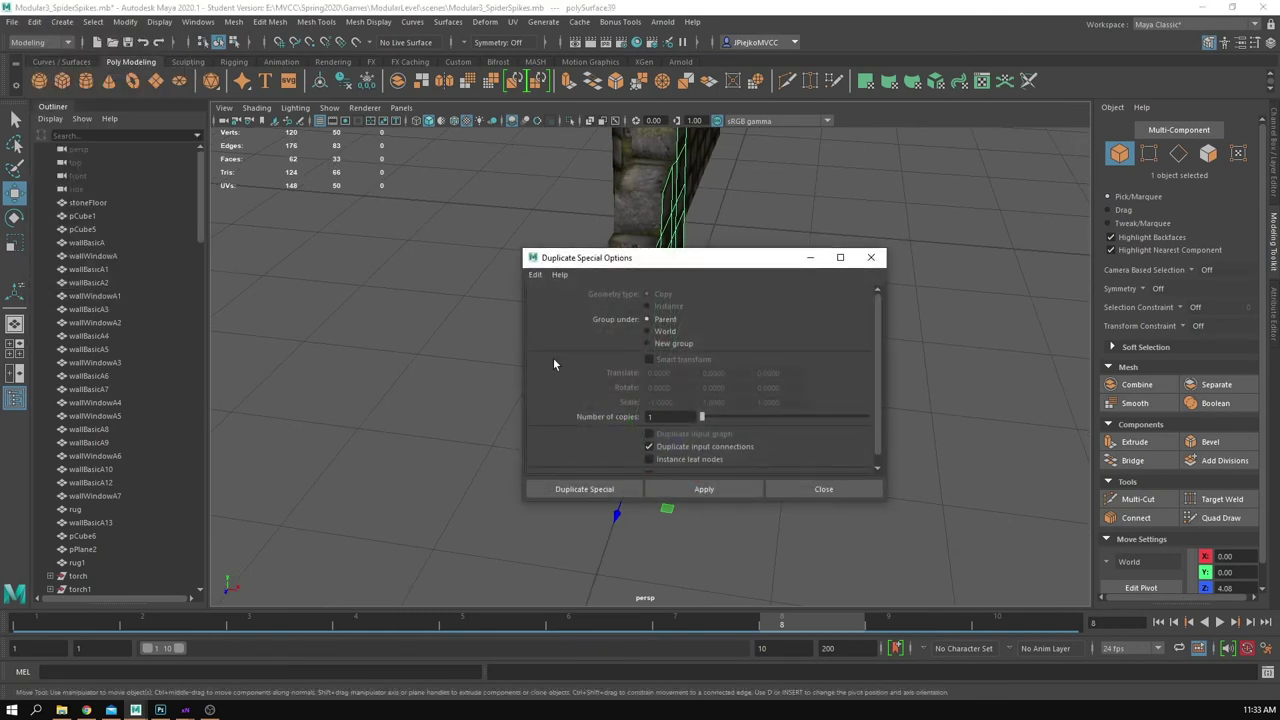
{"action": "scroll", "coordinate": [684, 424], "scroll_direction": "down", "scroll_amount": 1}
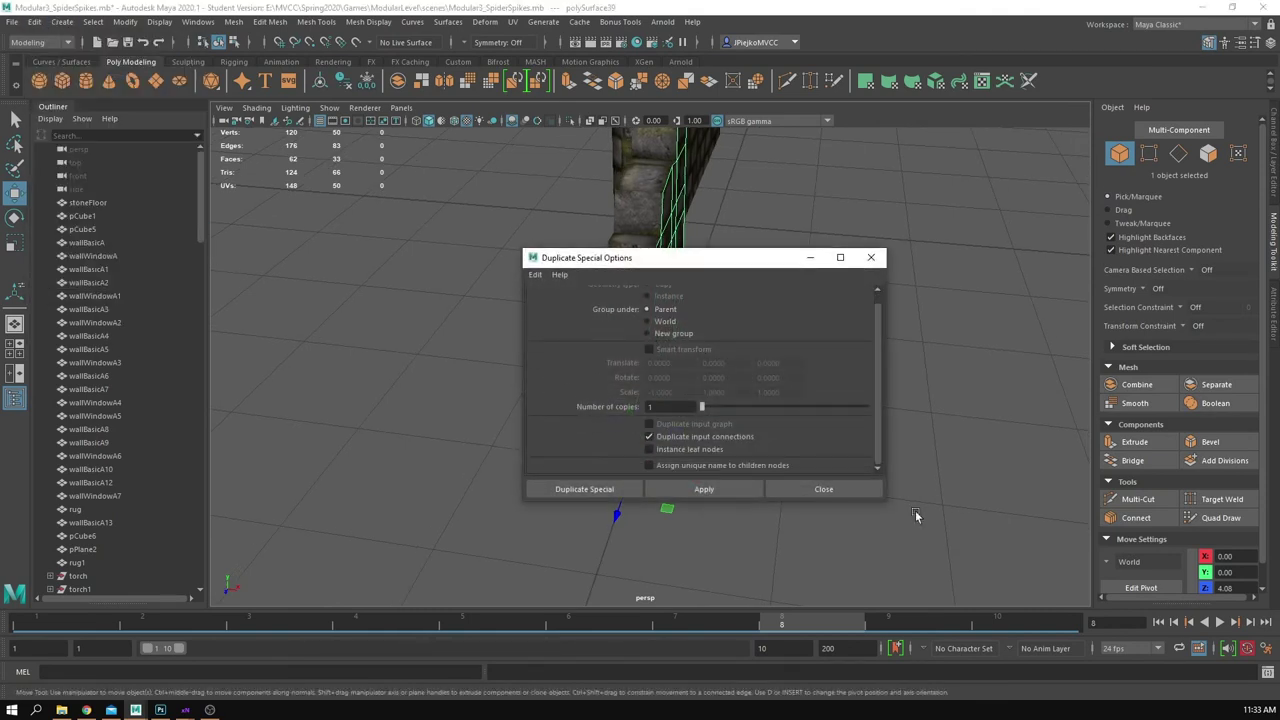
{"action": "left_click", "coordinate": [842, 491]}
{"action": "left_click_drag", "start_coordinate": [834, 506], "coordinate": [868, 506], "text": "alt"}
Step: Duplicate the flat side surface and snap the copy along X to the wall's open side, at Translate X -0.165
{"action": "left_click", "coordinate": [1273, 155]}
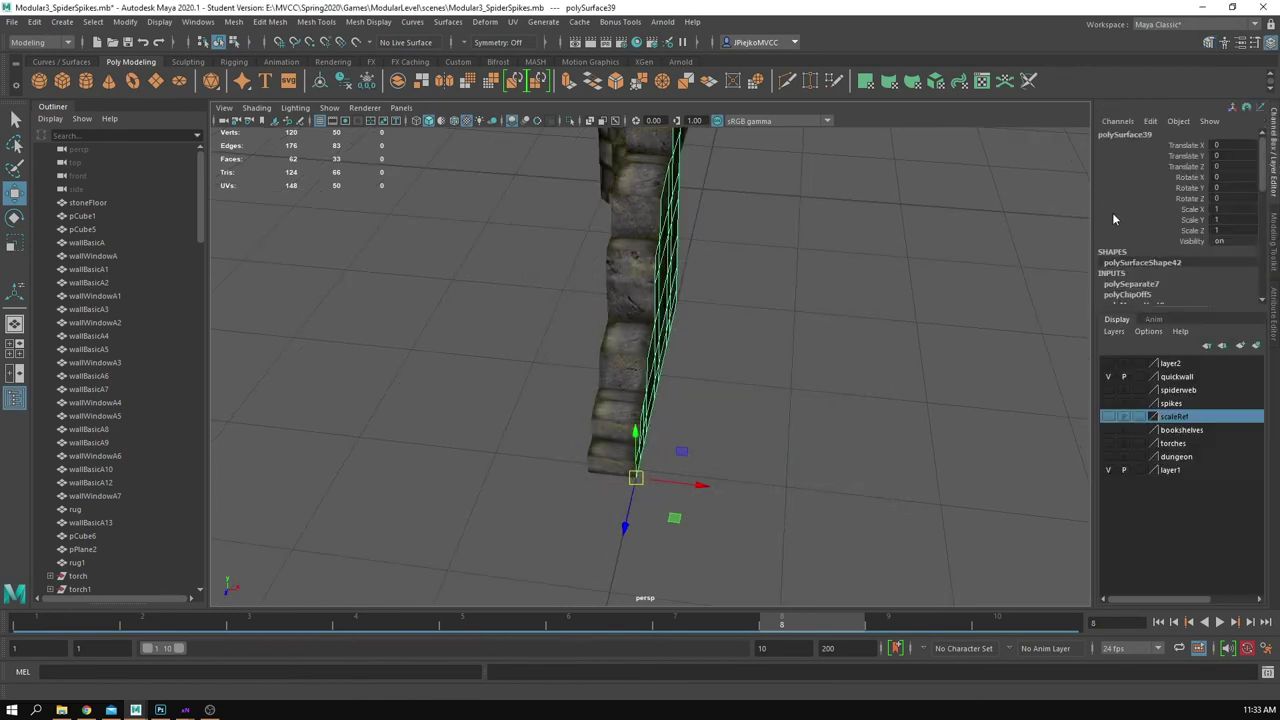
{"action": "key", "text": "ctrl+d"}
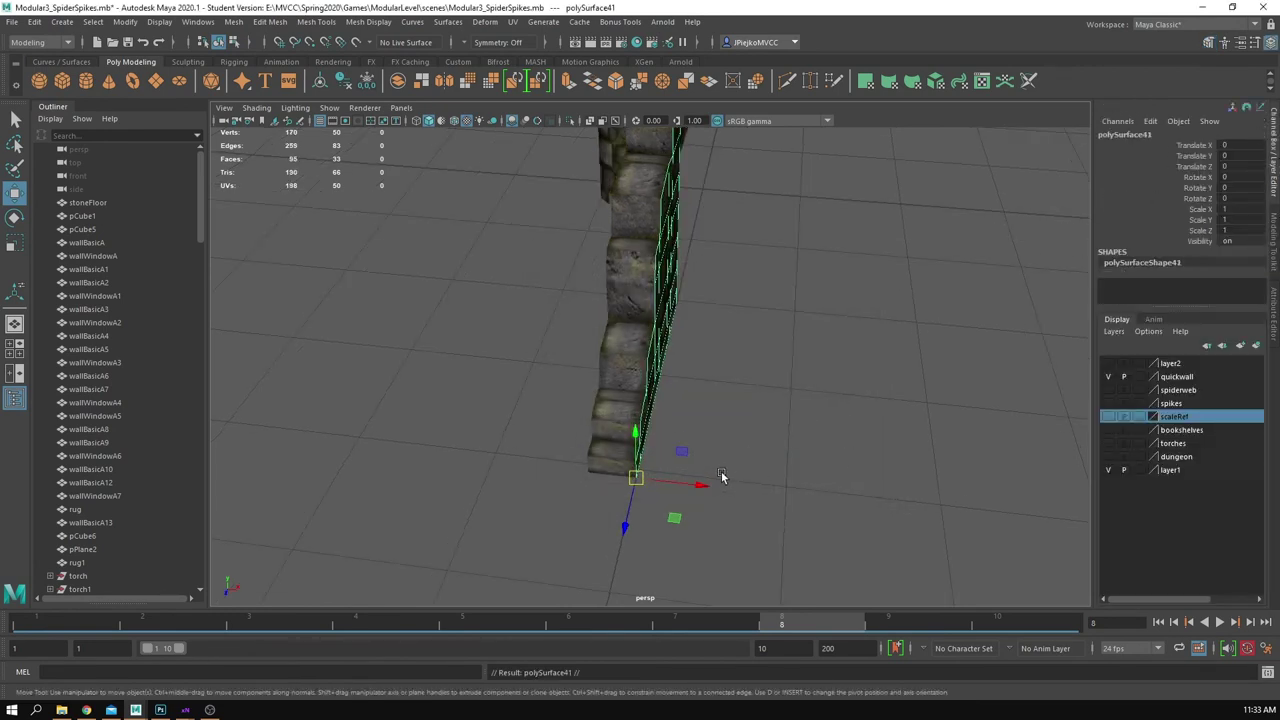
{"action": "left_click_drag", "start_coordinate": [722, 477], "coordinate": [842, 498]}
{"action": "mouse_move", "coordinate": [863, 444]}
{"action": "left_mouse_down", "text": "alt"}
{"action": "mouse_move", "coordinate": [812, 428]}
{"action": "mouse_move", "coordinate": [808, 388]}
{"action": "mouse_move", "coordinate": [694, 366]}
{"action": "mouse_move", "coordinate": [838, 374]}
{"action": "mouse_move", "coordinate": [766, 369]}
{"action": "mouse_move", "coordinate": [789, 440]}
{"action": "mouse_move", "coordinate": [870, 431]}
{"action": "left_mouse_up", "text": "alt"}
{"action": "key", "text": "ctrl+z"}
{"action": "key", "text": "v"}
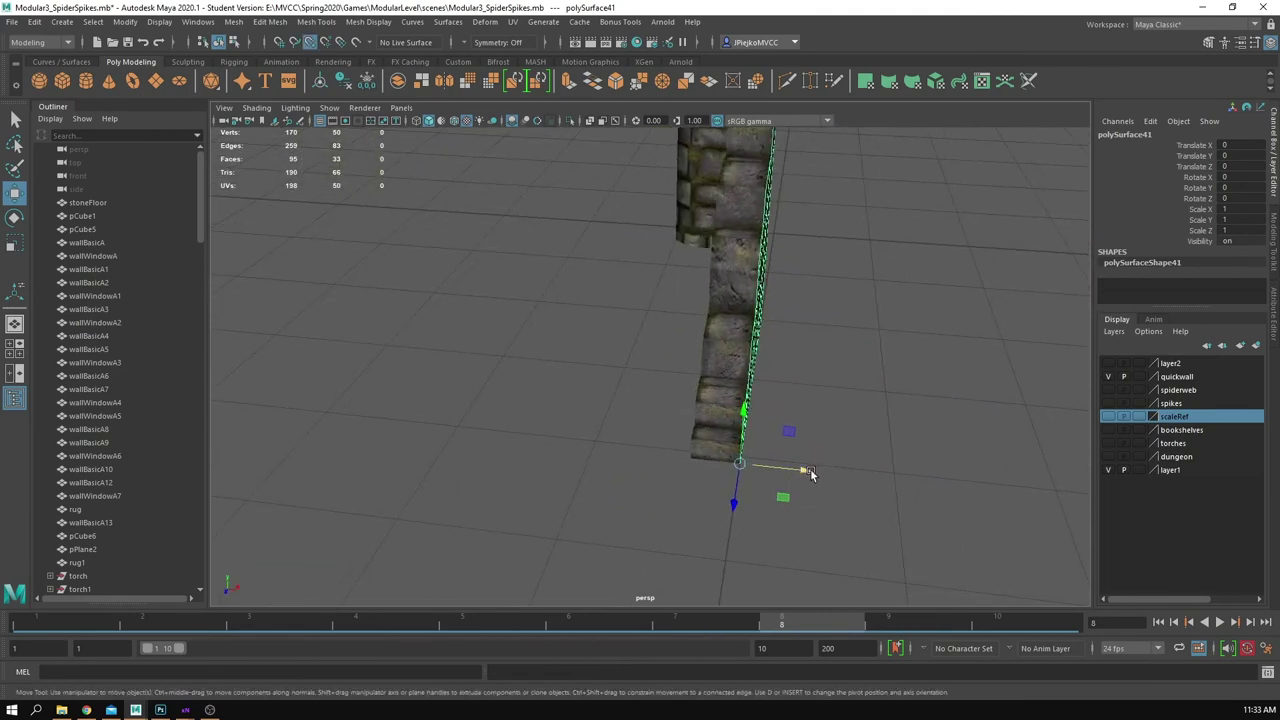
{"action": "left_click_drag", "start_coordinate": [810, 469], "coordinate": [711, 440]}
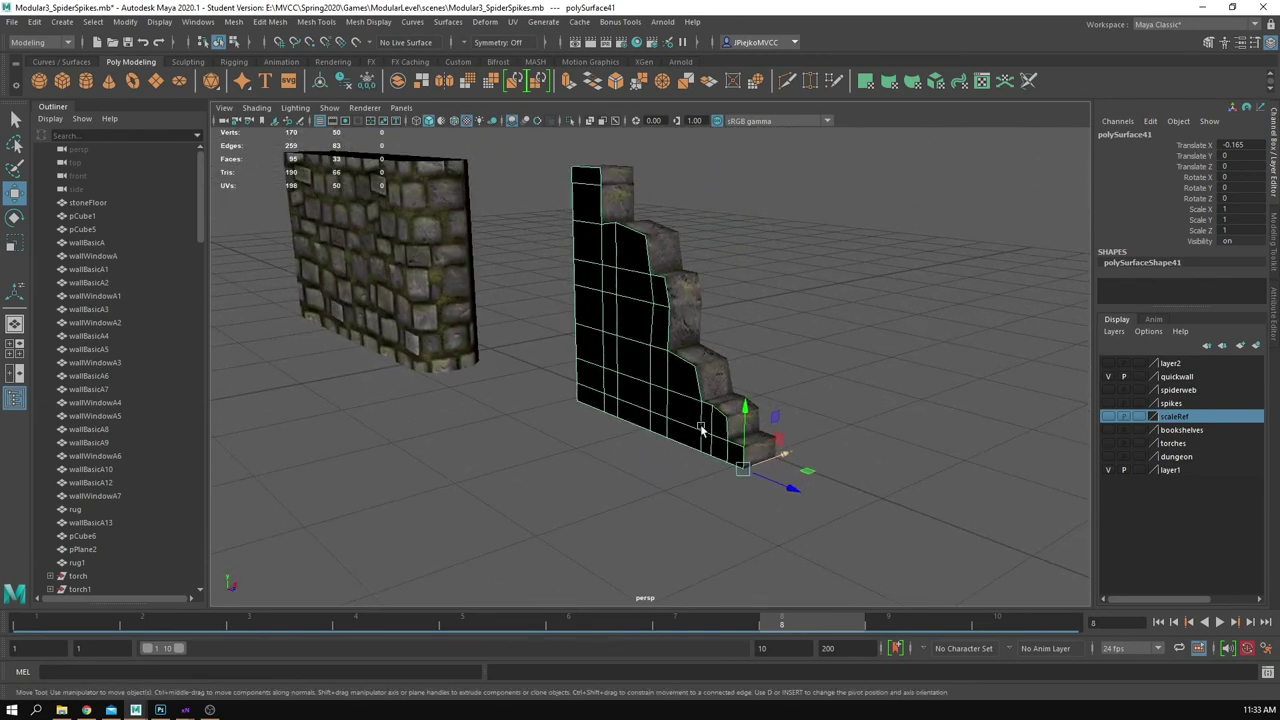
Step: Reverse the normals of the duplicated side surface
{"action": "left_click", "coordinate": [367, 25]}
{"action": "mouse_move", "coordinate": [324, 28]}
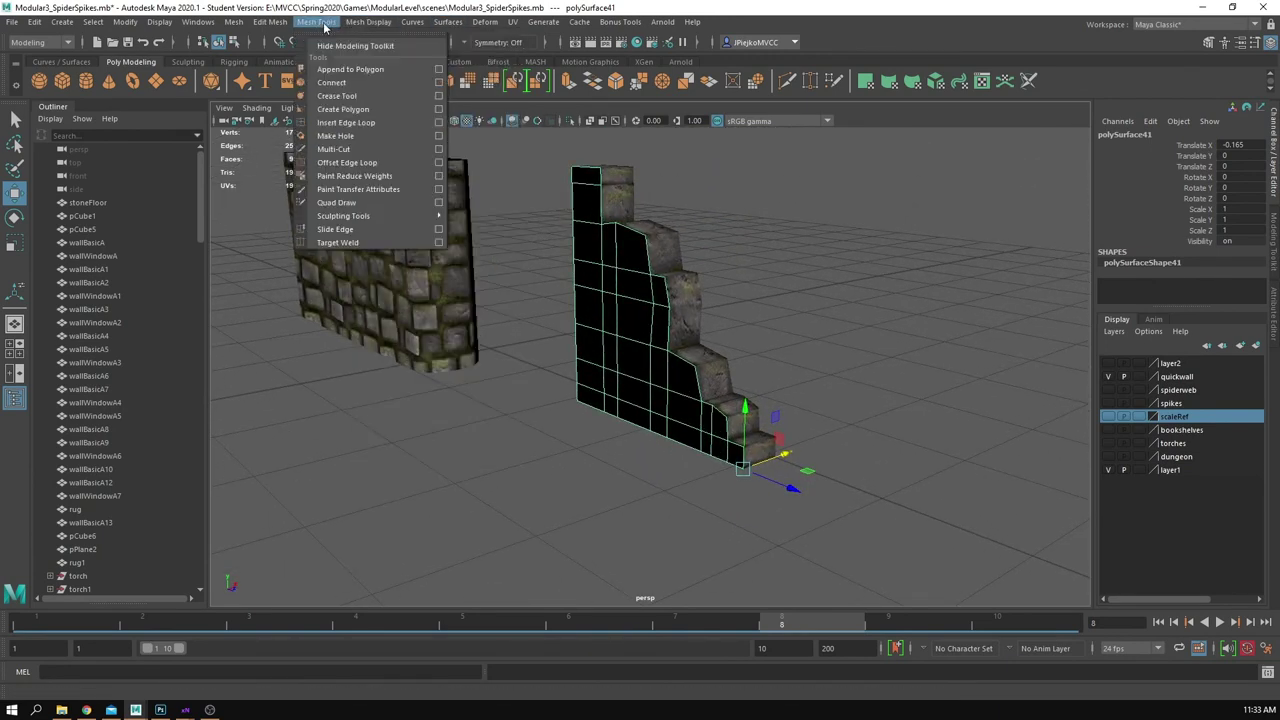
{"action": "mouse_move", "coordinate": [373, 26]}
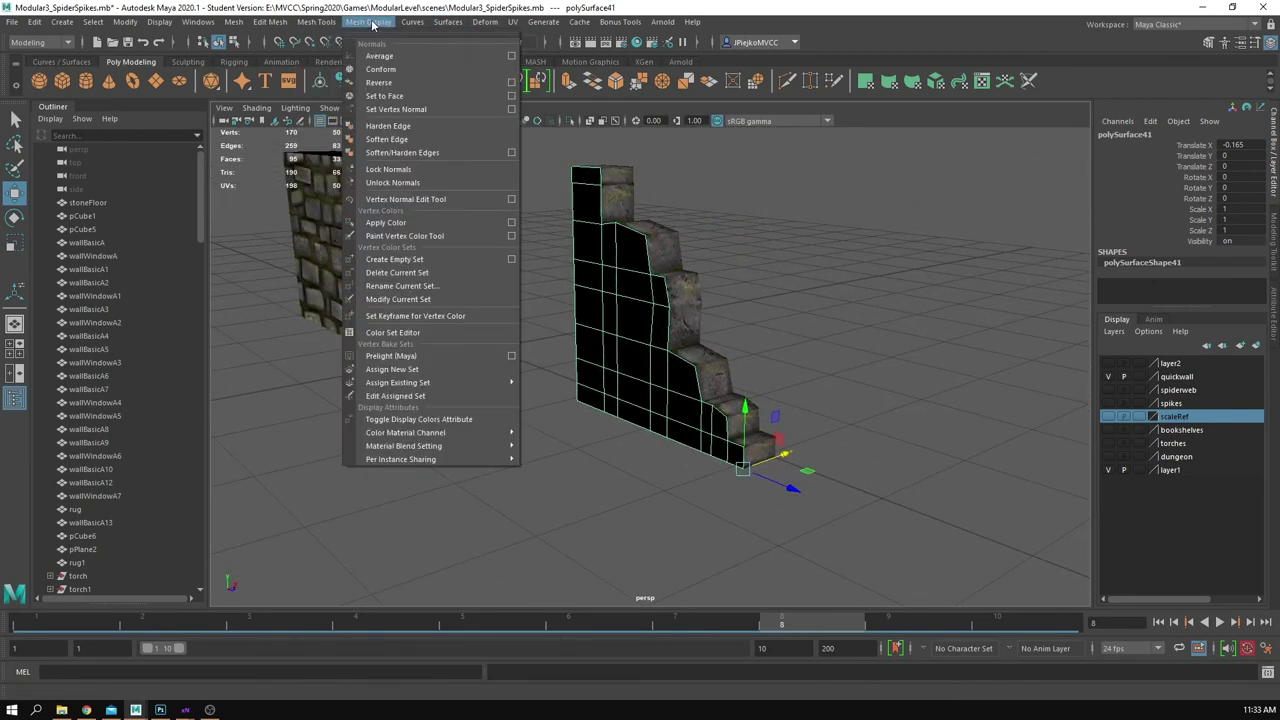
{"action": "left_click", "coordinate": [393, 83]}
Step: Select both side surfaces and the stepped end strip and combine them into one mesh
{"action": "left_click", "coordinate": [790, 260]}
{"action": "left_click_drag", "start_coordinate": [790, 260], "coordinate": [812, 278], "text": "alt"}
{"action": "left_click", "coordinate": [640, 292]}
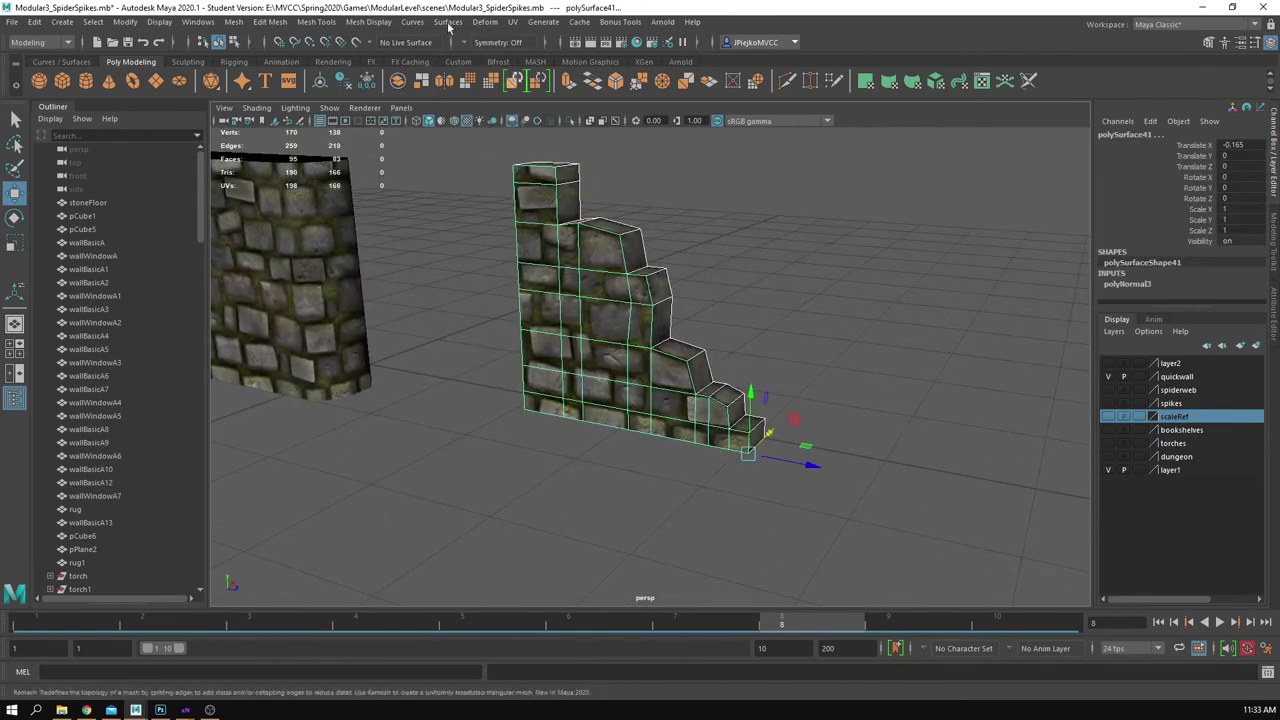
{"action": "left_click", "coordinate": [238, 23]}
{"action": "left_click", "coordinate": [268, 70]}
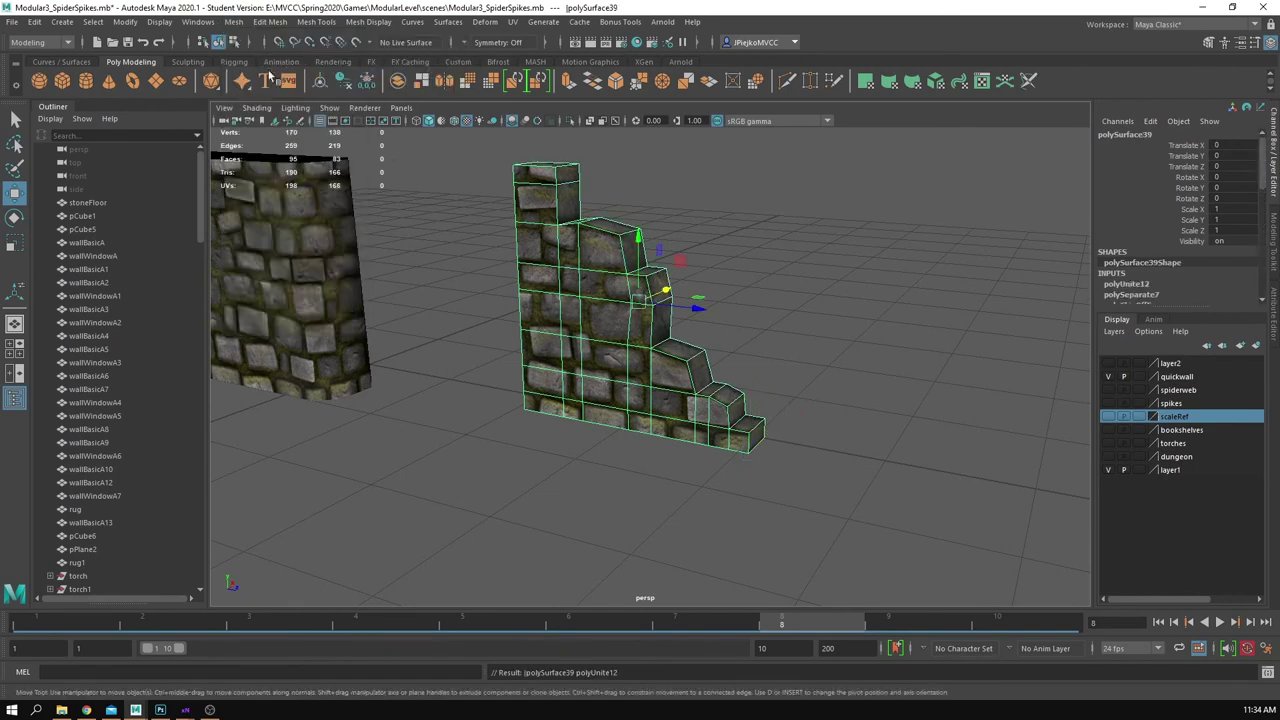
Step: Select all vertices of the combined stepped wall, merge them and clear the selection
{"action": "left_click_drag", "start_coordinate": [666, 349], "coordinate": [661, 390], "text": "alt"}
{"action": "right_click_drag", "start_coordinate": [661, 390], "coordinate": [514, 343]}
{"action": "scroll", "coordinate": [514, 343], "scroll_direction": "down", "scroll_amount": 2}
{"action": "left_click_drag", "start_coordinate": [507, 158], "coordinate": [795, 488]}
{"action": "left_click_drag", "start_coordinate": [985, 620], "coordinate": [985, 615]}
{"action": "left_click", "coordinate": [270, 22]}
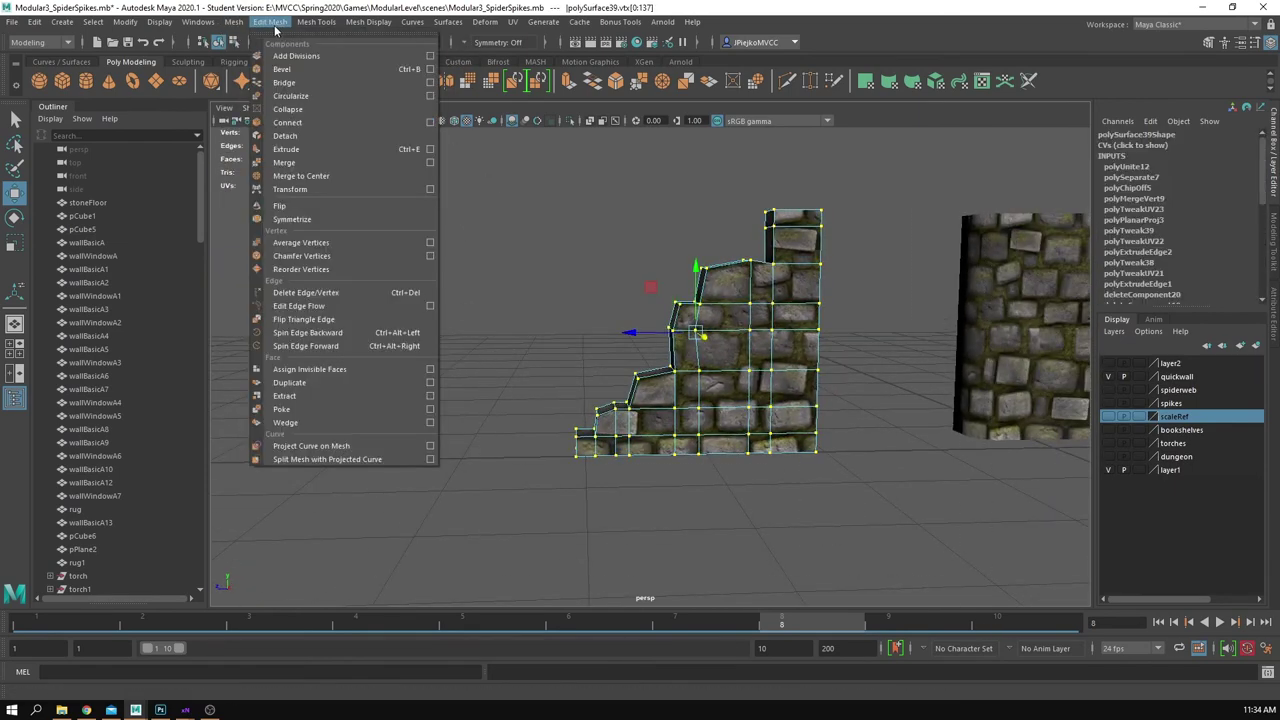
{"action": "left_click", "coordinate": [318, 165]}
{"action": "scroll", "coordinate": [800, 380], "scroll_direction": "down", "scroll_amount": 5}
{"action": "left_click", "coordinate": [813, 511]}
Step: Examine the sections of the intact wall from above and the side, and select its chamfered end section
{"action": "left_click", "coordinate": [951, 380]}
{"action": "left_click_drag", "start_coordinate": [934, 378], "coordinate": [873, 398], "text": "alt"}
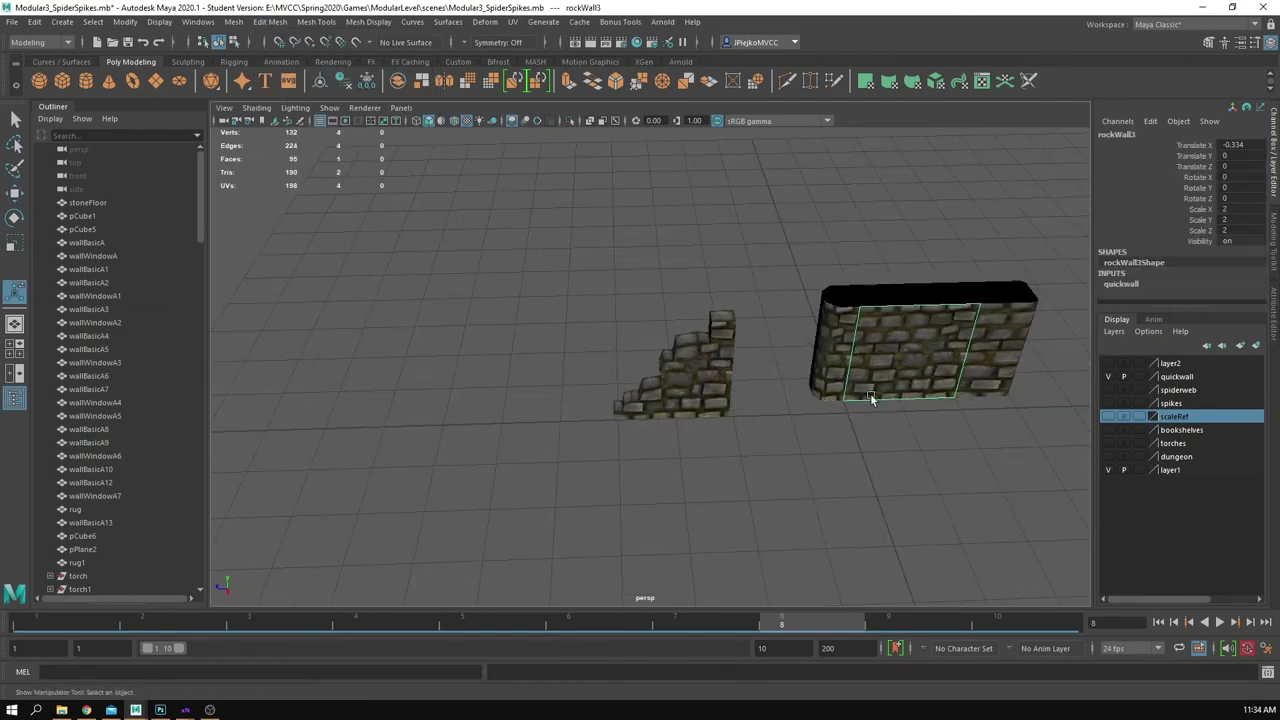
{"action": "left_click", "coordinate": [781, 381]}
{"action": "left_click", "coordinate": [712, 402]}
{"action": "left_click_drag", "start_coordinate": [838, 443], "coordinate": [698, 382], "text": "alt"}
{"action": "left_click_drag", "start_coordinate": [631, 243], "coordinate": [776, 345]}
{"action": "key", "text": "w"}
{"action": "left_click_drag", "start_coordinate": [794, 459], "coordinate": [799, 505], "text": "alt"}
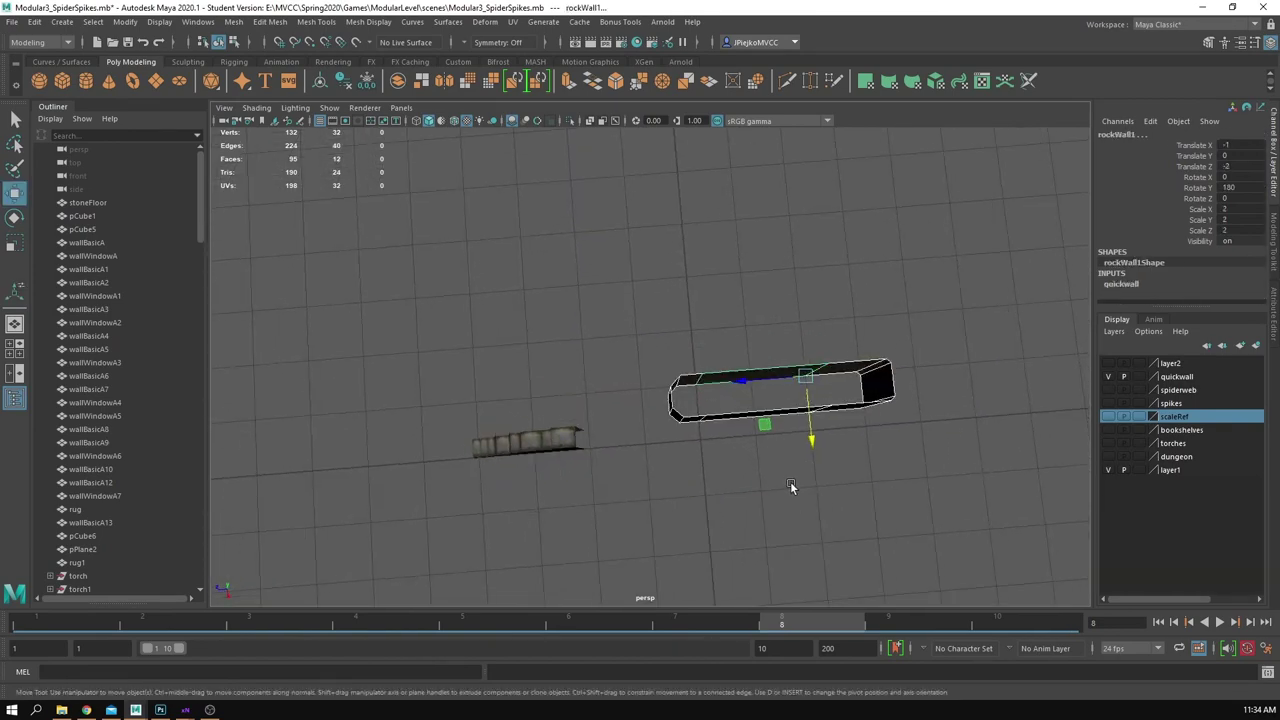
{"action": "left_click", "coordinate": [701, 425]}
{"action": "left_click", "coordinate": [690, 428]}
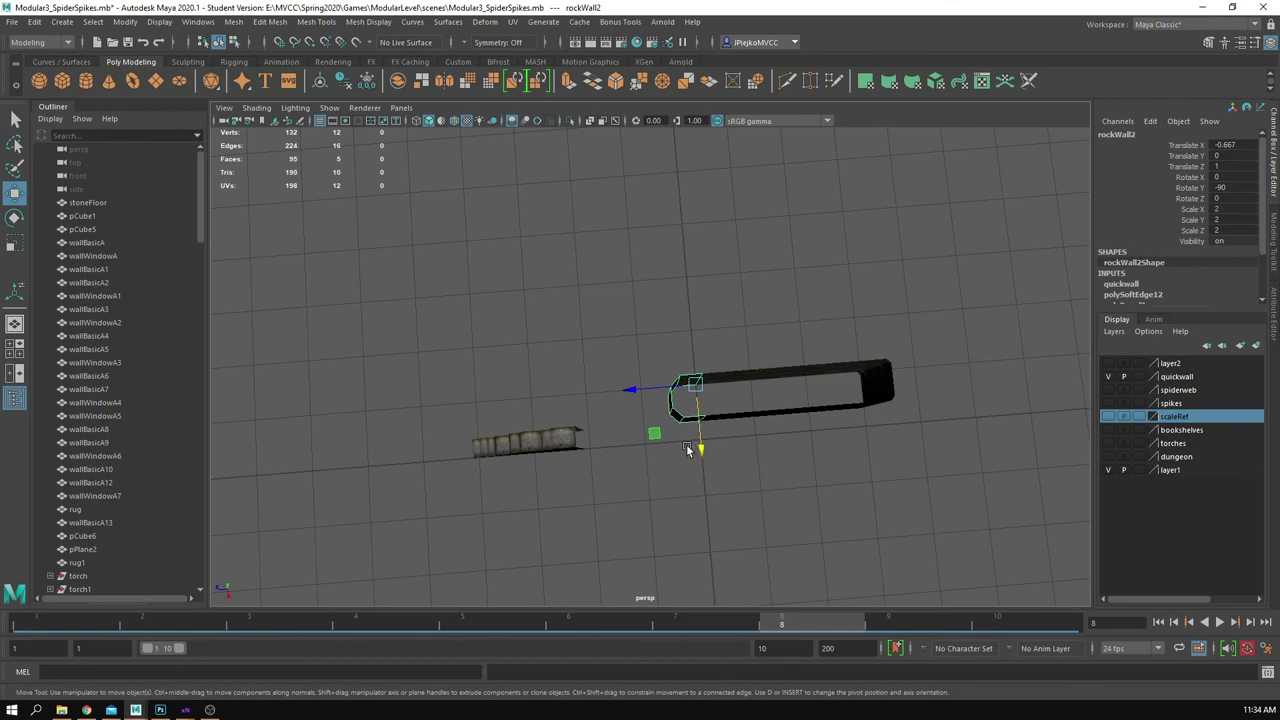
{"action": "mouse_move", "coordinate": [686, 449]}
{"action": "left_mouse_down", "text": "alt"}
{"action": "mouse_move", "coordinate": [674, 446]}
{"action": "mouse_move", "coordinate": [694, 498]}
{"action": "mouse_move", "coordinate": [743, 468]}
{"action": "mouse_move", "coordinate": [713, 483]}
{"action": "mouse_move", "coordinate": [671, 447]}
{"action": "left_mouse_up", "text": "alt"}
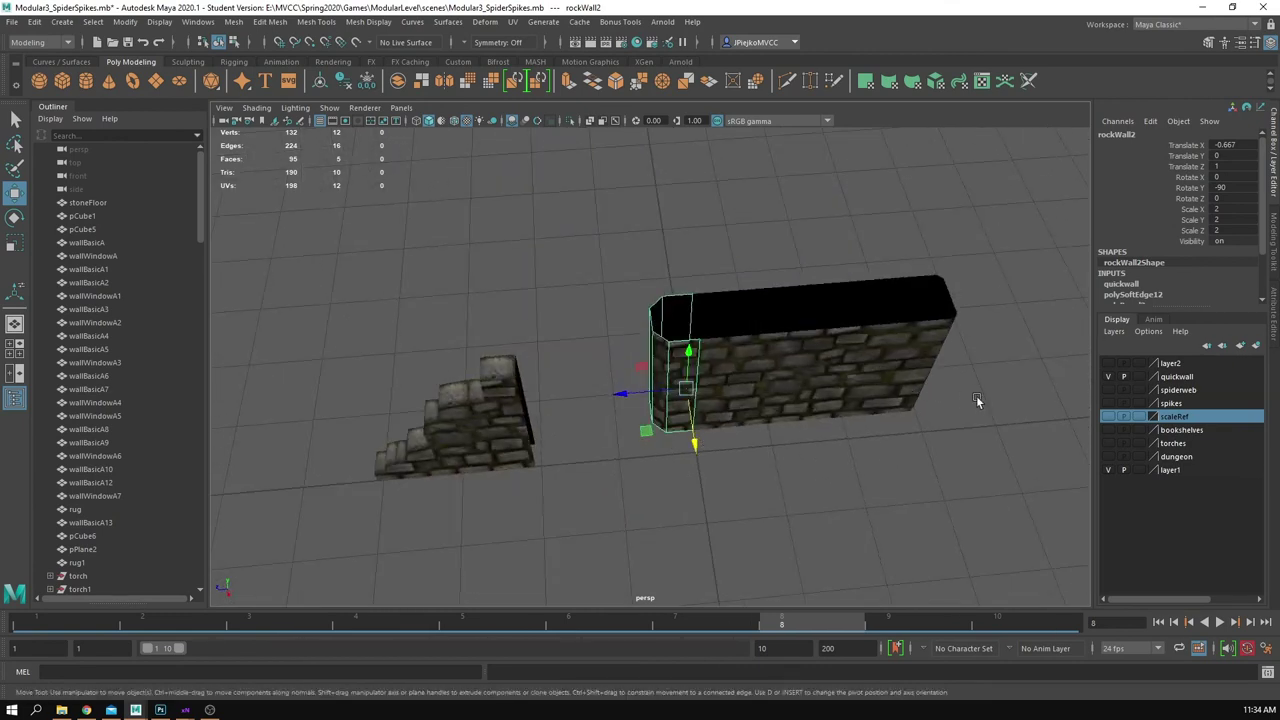
Step: Delete the end section opposite the chamfered end of the intact stone wall
{"action": "middle_click_drag", "start_coordinate": [977, 400], "coordinate": [859, 395], "text": "alt"}
{"action": "left_click", "coordinate": [815, 353]}
{"action": "left_click_drag", "start_coordinate": [816, 411], "coordinate": [790, 408], "text": "alt"}
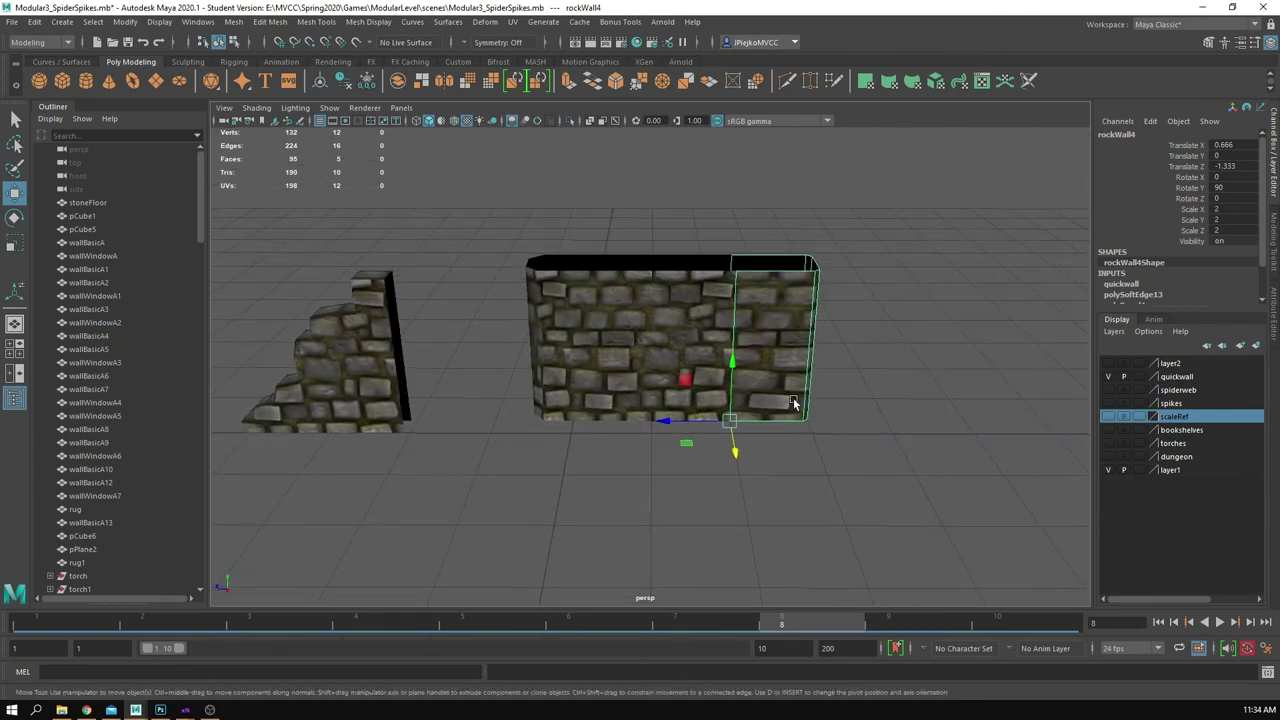
{"action": "key", "text": "Delete"}
Step: Duplicate the stepped wall end and slide the copy along Z to the open end of the intact wall, snapping to the grid
{"action": "left_click", "coordinate": [376, 394]}
{"action": "key", "text": "ctrl+d"}
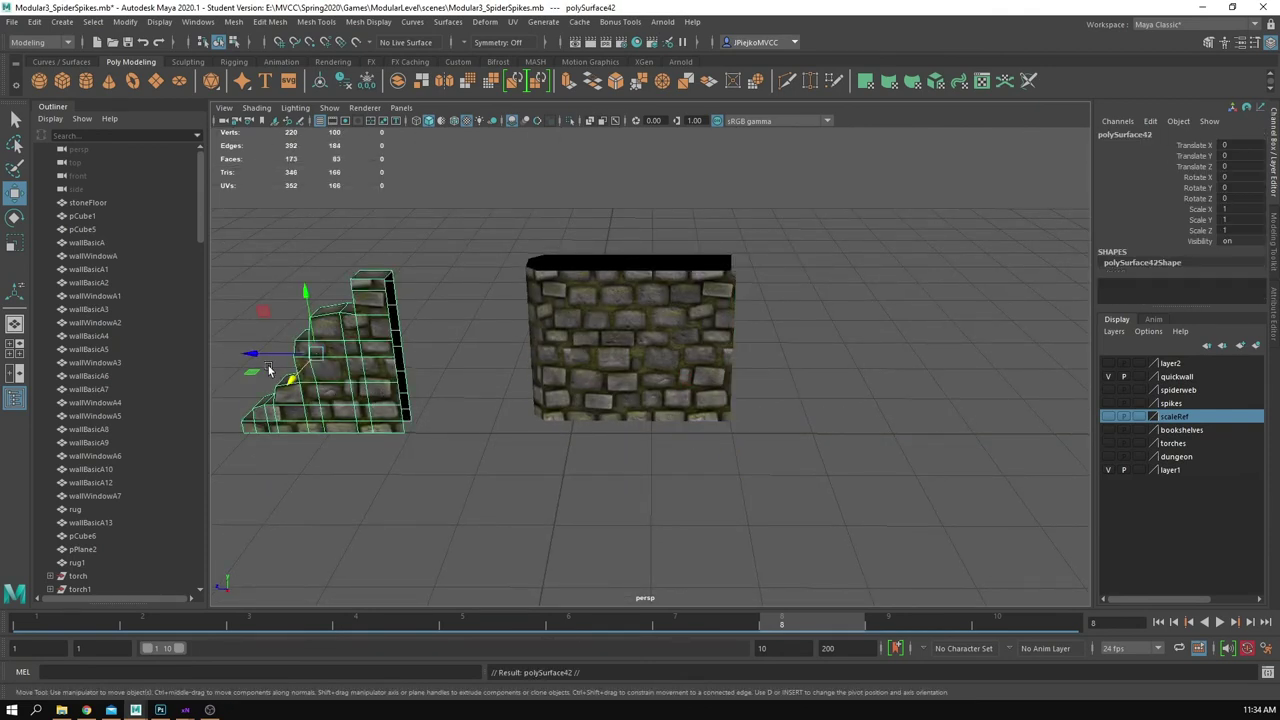
{"action": "key", "text": "x"}
{"action": "left_click_drag", "start_coordinate": [264, 356], "coordinate": [600, 432]}
Step: Snap the pivot of the duplicated stepped end to its bottom corner vertex
{"action": "key", "text": "e"}
{"action": "key", "text": "ctrl+z"}
{"action": "left_click_drag", "start_coordinate": [861, 485], "coordinate": [762, 485], "text": "alt"}
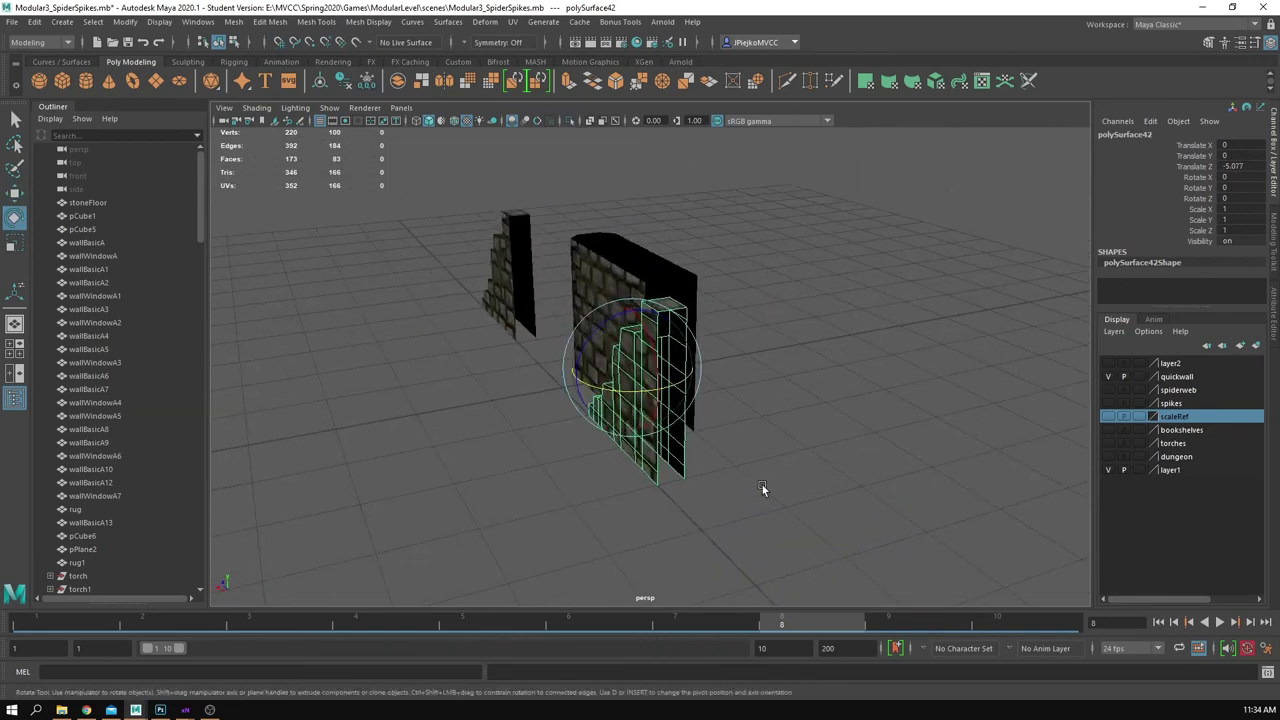
{"action": "key", "text": "d"}
{"action": "key", "text": "v"}
{"action": "key", "text": "w"}
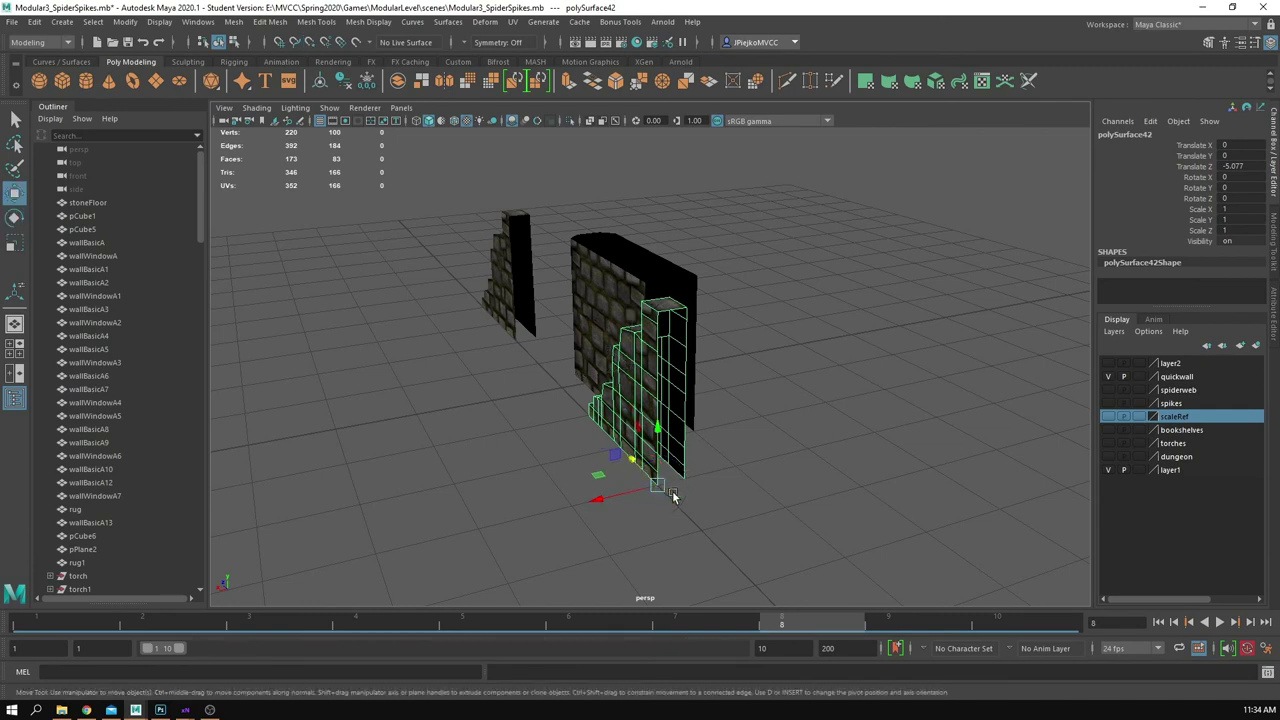
{"action": "key", "text": "d"}
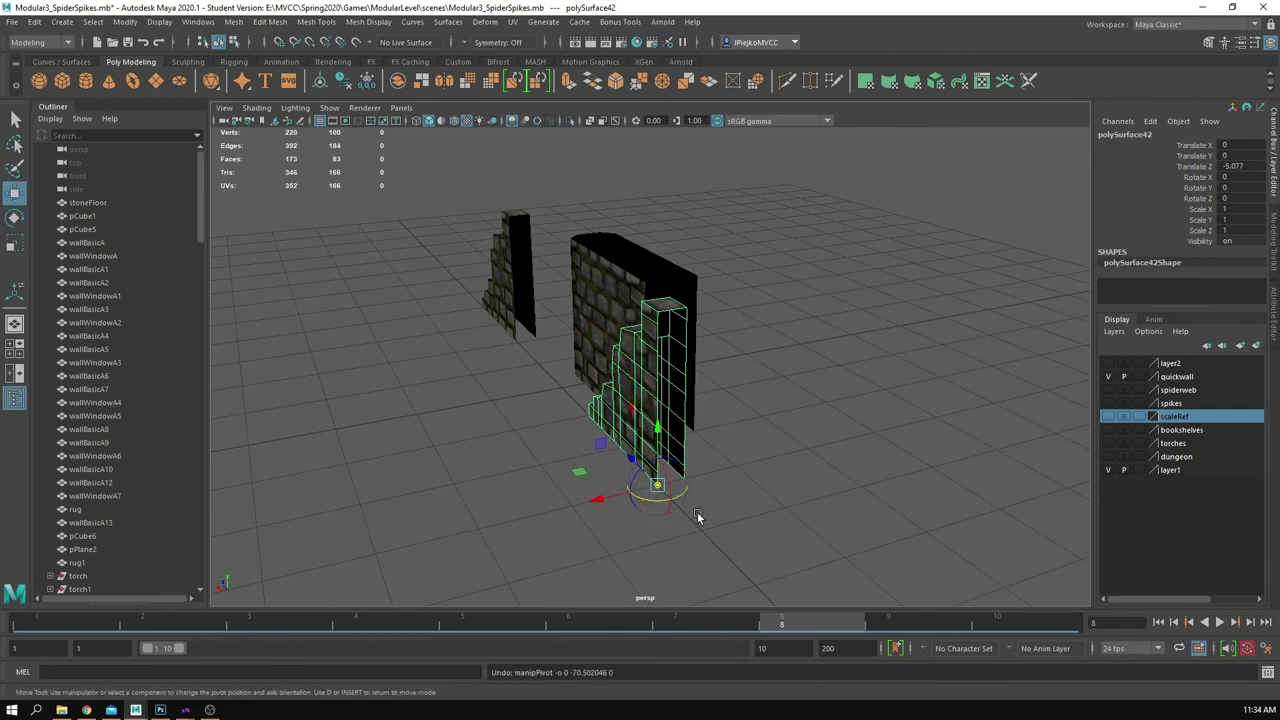
Step: Rotate the duplicated stepped end about Y to 180 degrees
{"action": "key", "text": "e"}
{"action": "left_click_drag", "start_coordinate": [706, 507], "coordinate": [566, 503]}
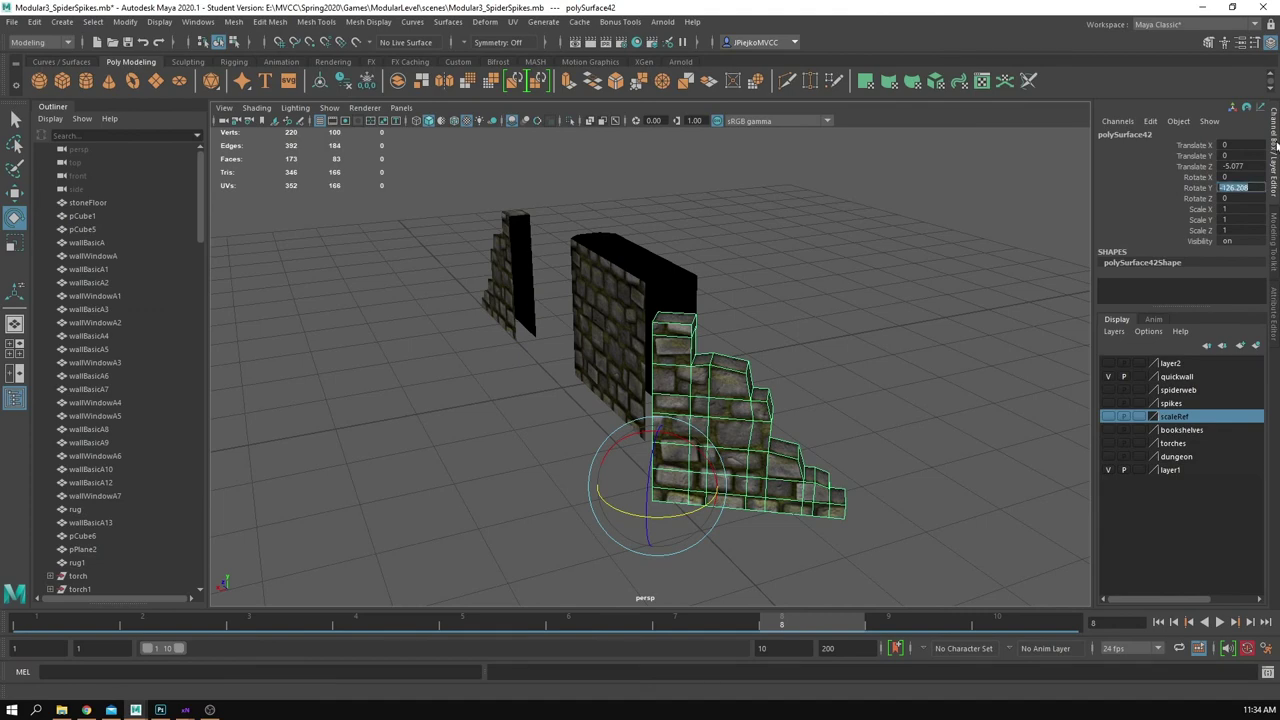
{"action": "type", "text": "180"}
{"action": "key", "text": "Return"}
Step: Vertex-snap the rotated stepped end onto the corner of the intact wall's open end
{"action": "left_click_drag", "start_coordinate": [585, 215], "coordinate": [489, 303], "text": "alt"}
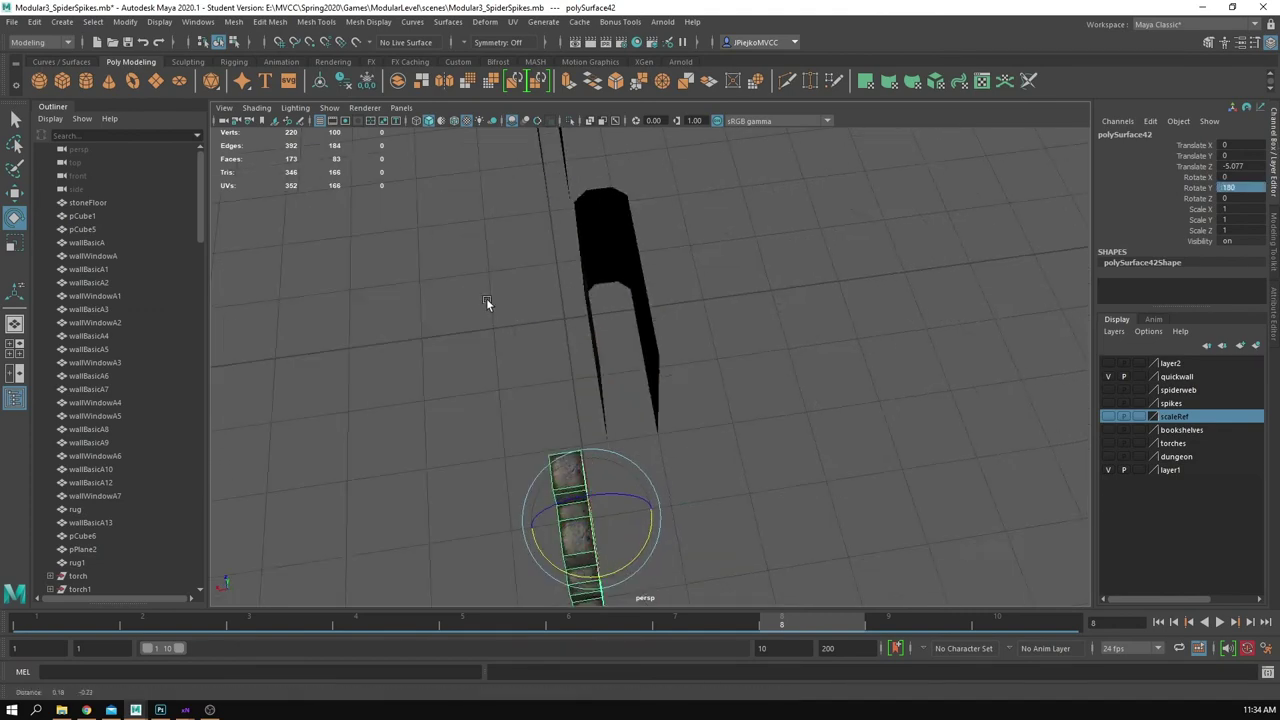
{"action": "middle_click_drag", "start_coordinate": [489, 303], "coordinate": [493, 250], "text": "alt"}
{"action": "key", "text": "w"}
{"action": "key", "text": "v"}
{"action": "left_click_drag", "start_coordinate": [603, 470], "coordinate": [645, 403]}
{"action": "left_click_drag", "start_coordinate": [648, 447], "coordinate": [640, 466], "text": "alt"}
Step: Widen the stepped end to the wall's thickness by moving all vertices of one side across, and return to object selection
{"action": "key", "text": "r"}
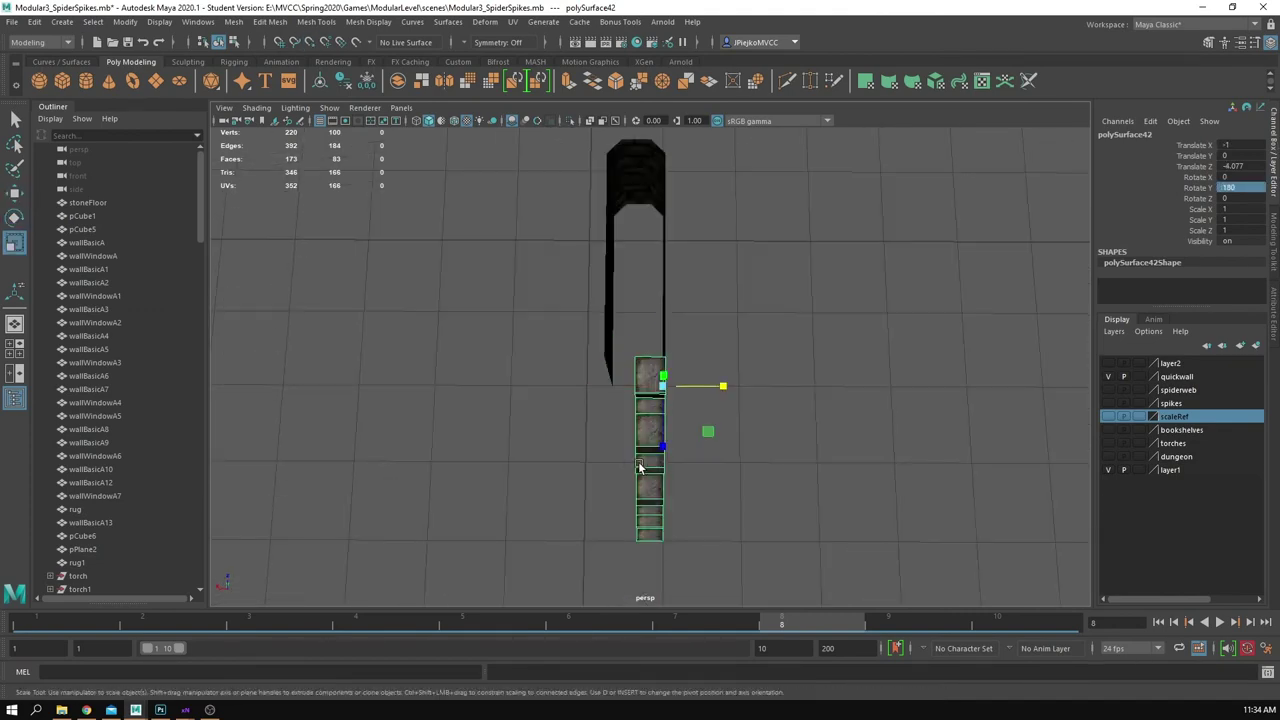
{"action": "middle_click_drag", "start_coordinate": [653, 459], "coordinate": [680, 406], "text": "alt"}
{"action": "left_click_drag", "start_coordinate": [680, 406], "coordinate": [677, 380], "text": "alt"}
{"action": "right_click_drag", "start_coordinate": [672, 378], "coordinate": [602, 368]}
{"action": "left_click_drag", "start_coordinate": [666, 603], "coordinate": [671, 596]}
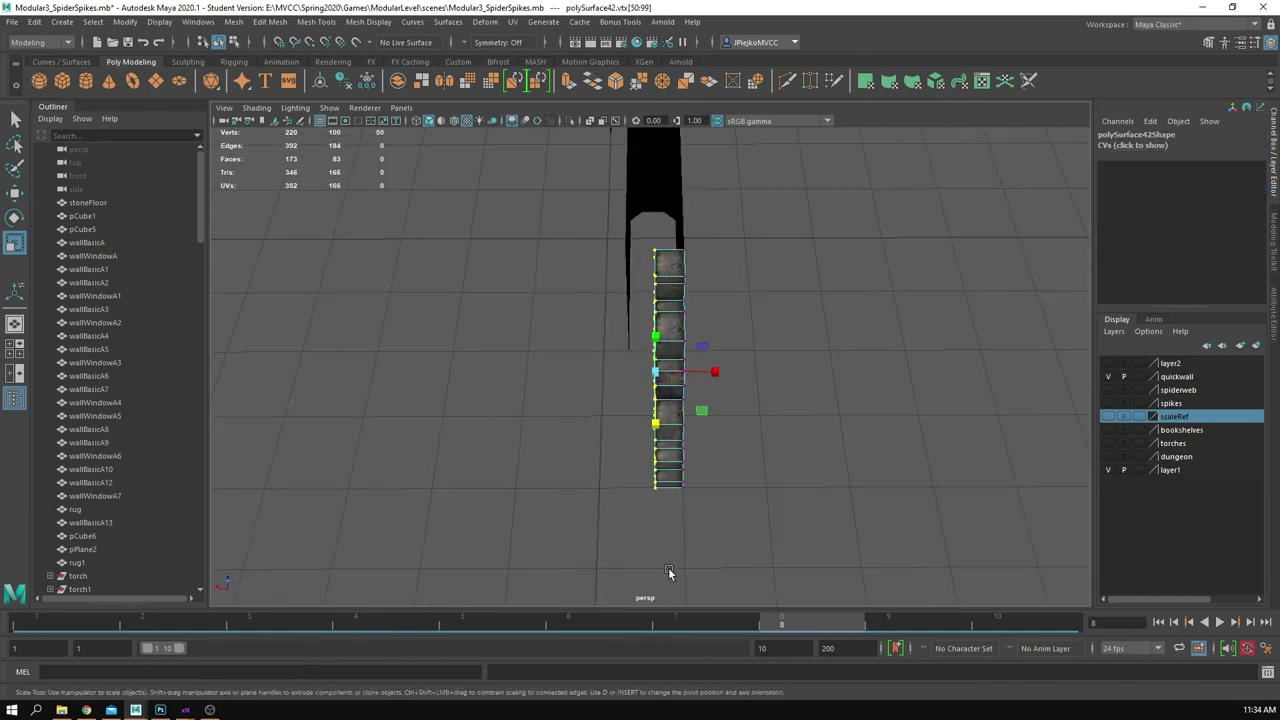
{"action": "key", "text": "w"}
{"action": "left_click_drag", "start_coordinate": [661, 418], "coordinate": [657, 362], "text": "alt"}
{"action": "middle_click_drag", "start_coordinate": [657, 362], "coordinate": [659, 402], "text": "alt"}
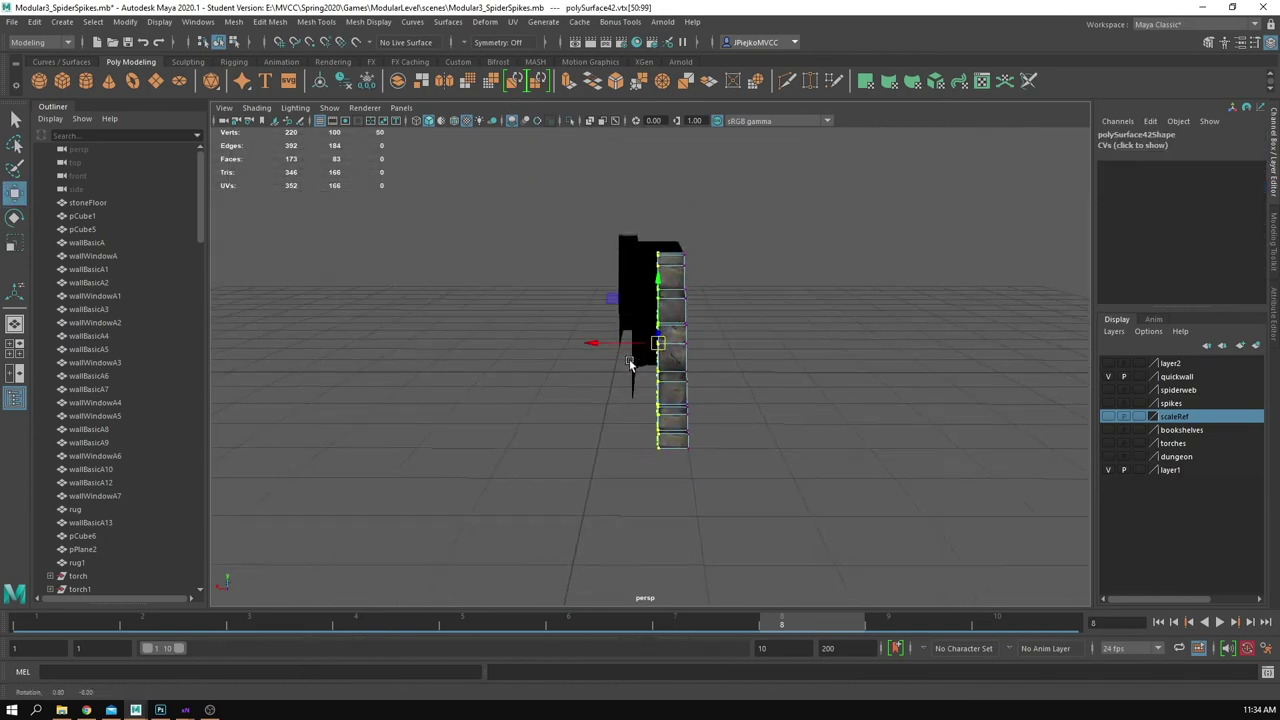
{"action": "left_click_drag", "start_coordinate": [659, 416], "coordinate": [661, 399], "text": "alt"}
{"action": "left_click_drag", "start_coordinate": [615, 341], "coordinate": [796, 374]}
{"action": "left_click", "coordinate": [763, 226]}
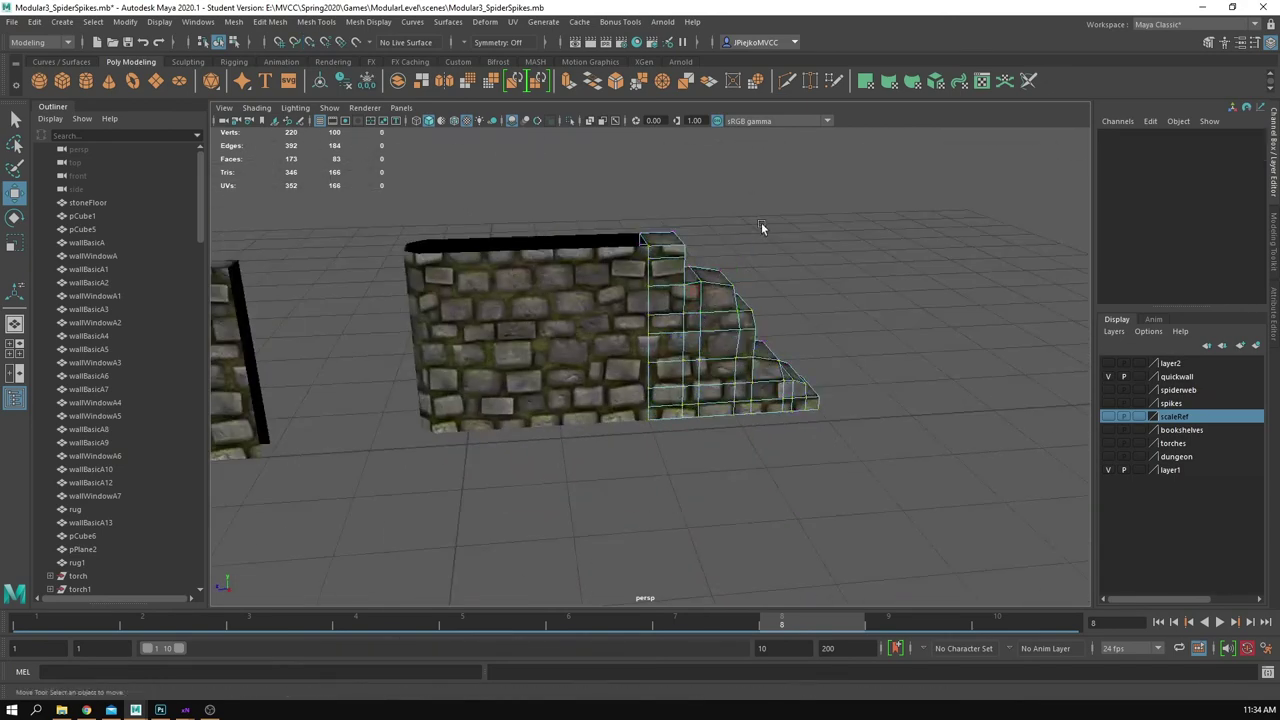
{"action": "left_click_drag", "start_coordinate": [763, 226], "coordinate": [775, 192], "text": "alt"}
{"action": "right_click_drag", "start_coordinate": [728, 334], "coordinate": [778, 298]}
{"action": "left_click", "coordinate": [866, 303]}
Step: Examine the seam between the intact wall and the attached stepped end up close
{"action": "left_click_drag", "start_coordinate": [866, 303], "coordinate": [886, 350], "text": "alt"}
{"action": "right_click_drag", "start_coordinate": [886, 350], "coordinate": [1017, 383], "text": "alt"}
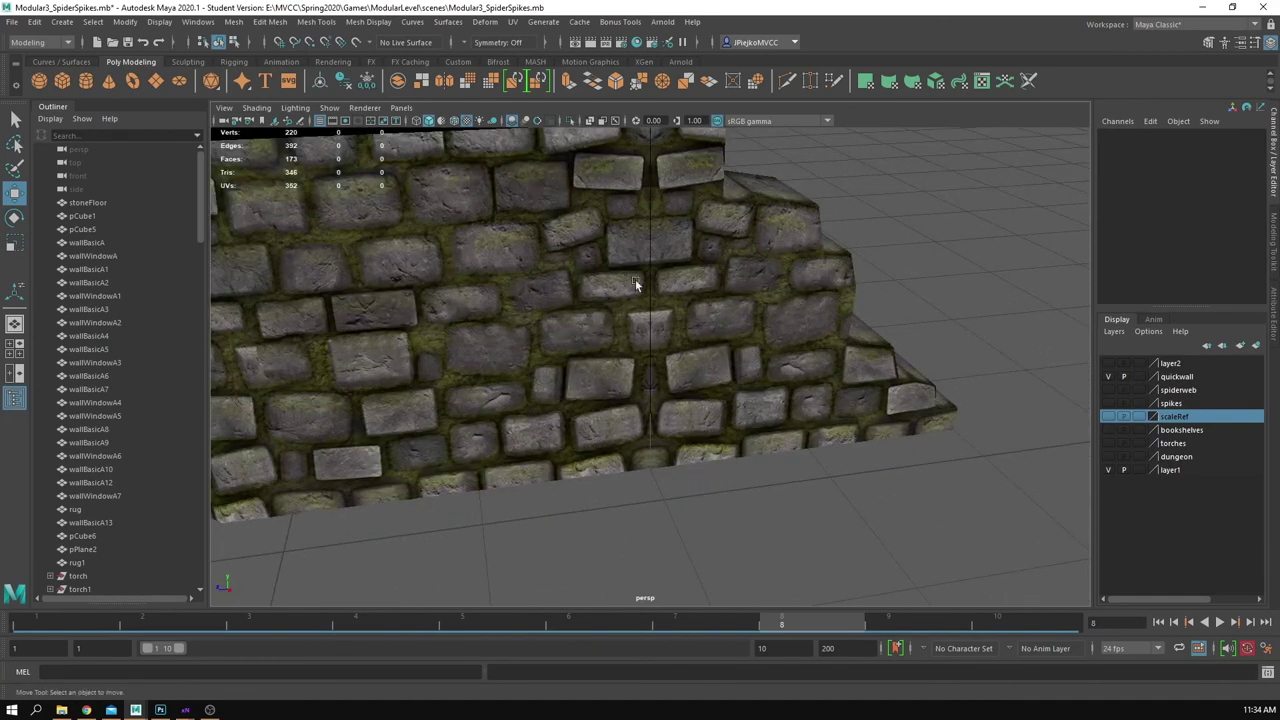
{"action": "middle_click_drag", "start_coordinate": [635, 279], "coordinate": [657, 368], "text": "alt"}
{"action": "right_click_drag", "start_coordinate": [685, 319], "coordinate": [637, 329], "text": "alt"}
{"action": "left_click", "coordinate": [637, 329]}
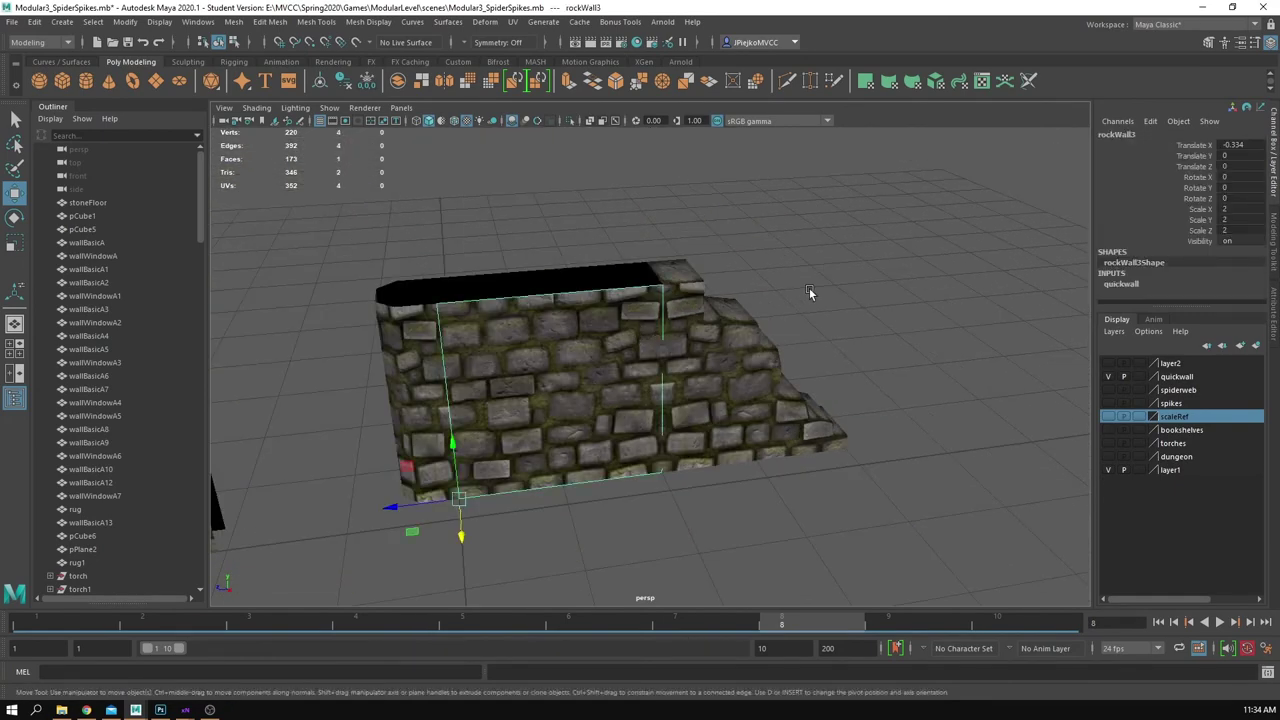
{"action": "left_click", "coordinate": [970, 522]}
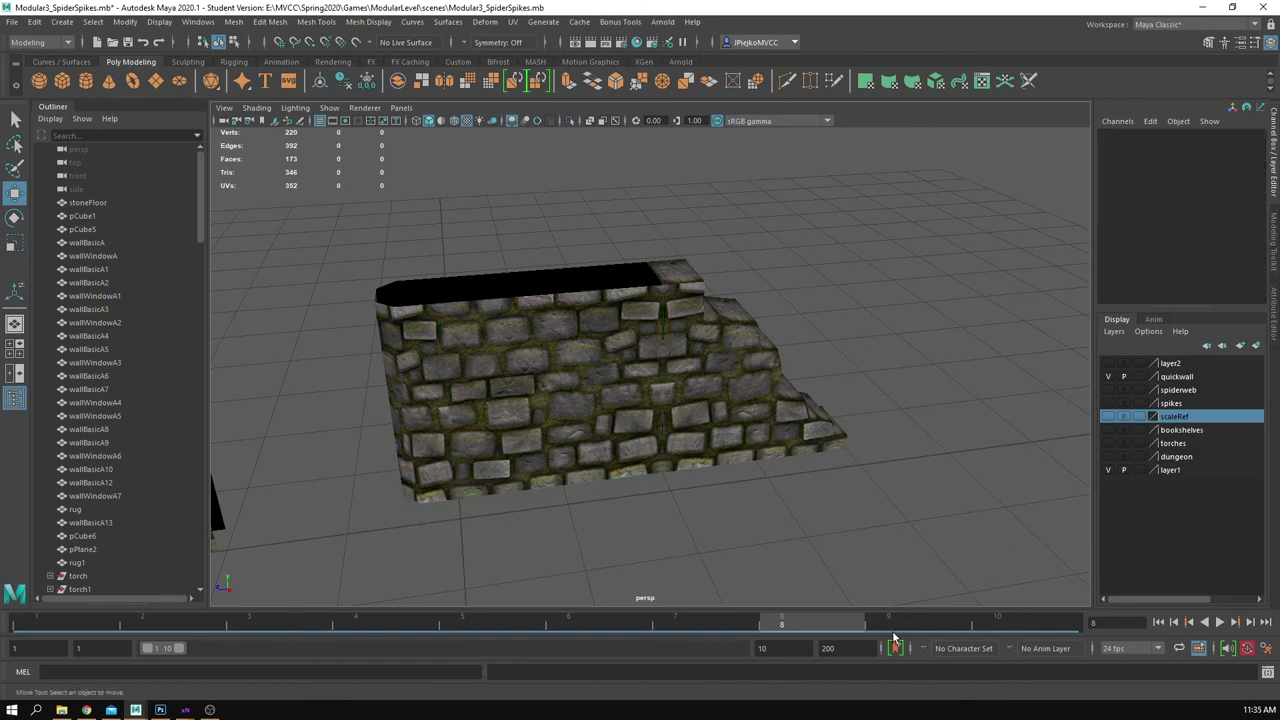
{"action": "left_click_drag", "start_coordinate": [840, 570], "coordinate": [630, 464], "text": "alt"}
Step: Select the stepped end and slightly lower a corner vertex on its upper step
{"action": "left_click", "coordinate": [752, 450]}
{"action": "left_click_drag", "start_coordinate": [755, 460], "coordinate": [823, 370], "text": "alt"}
{"action": "left_click", "coordinate": [761, 470]}
{"action": "left_click", "coordinate": [742, 464]}
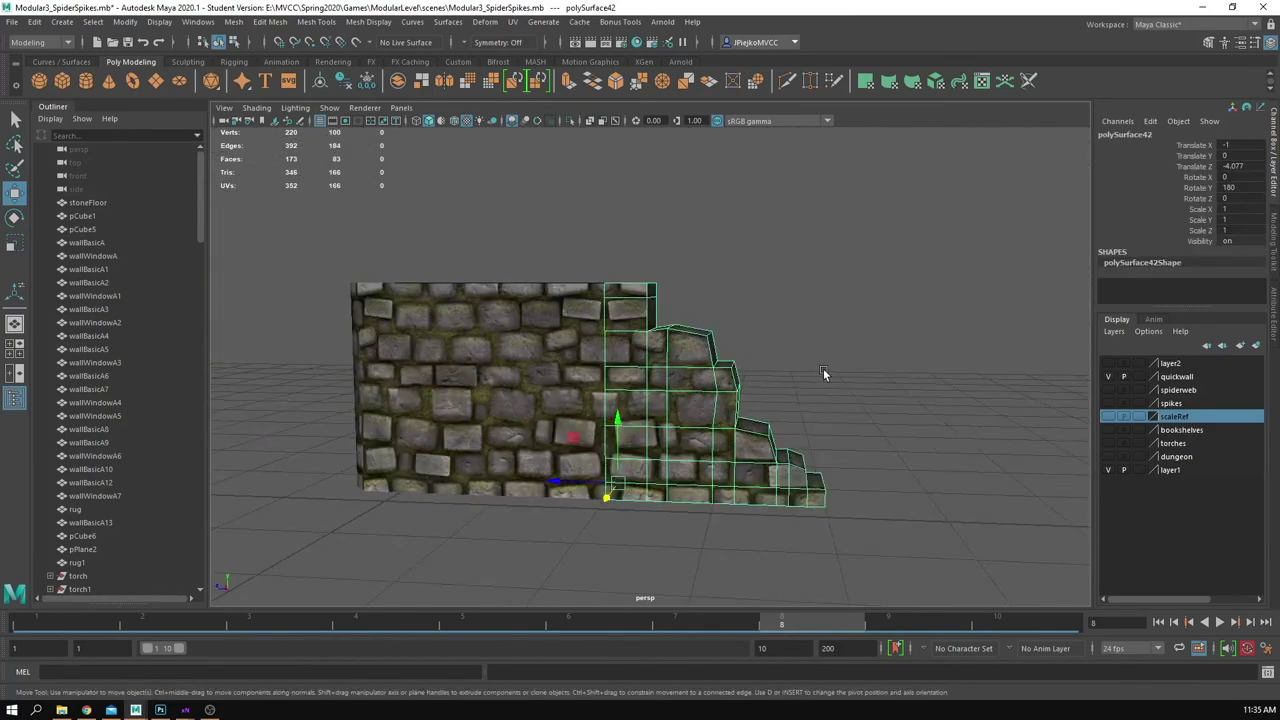
{"action": "right_click_drag", "start_coordinate": [578, 376], "coordinate": [630, 379], "text": "alt"}
{"action": "key", "text": "F9"}
{"action": "left_click", "coordinate": [782, 248]}
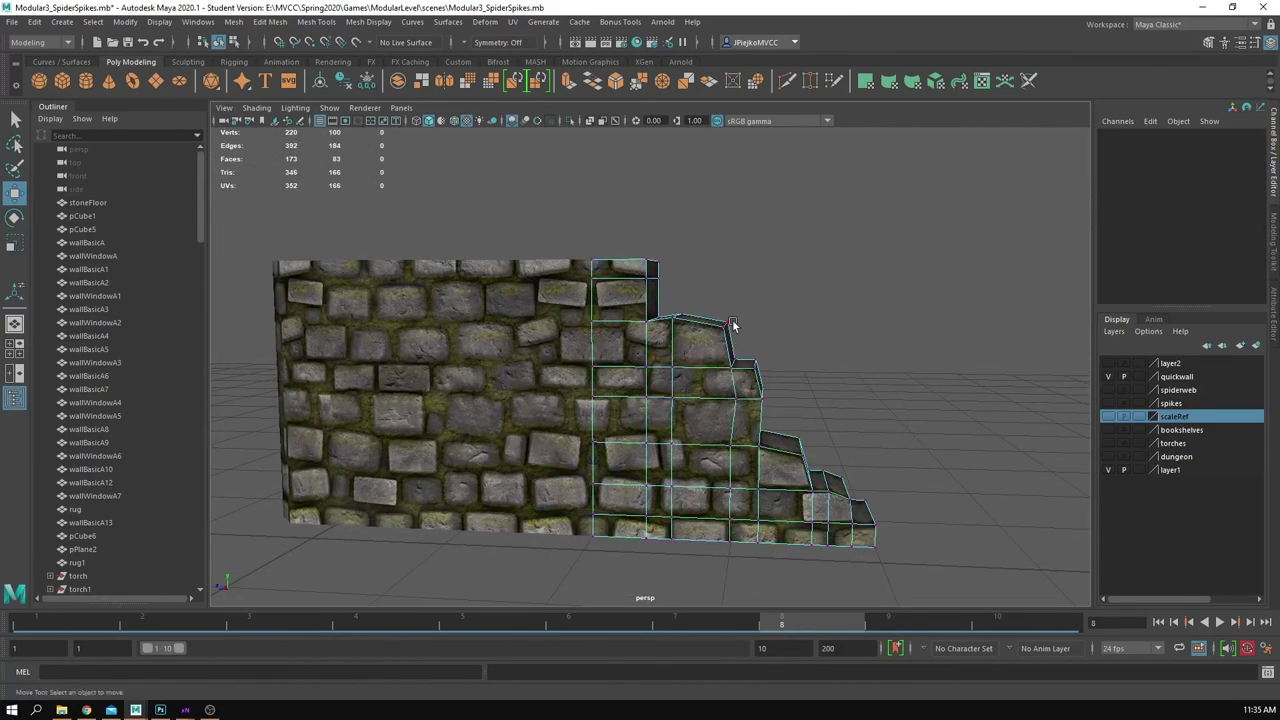
{"action": "left_click", "coordinate": [722, 332]}
{"action": "left_click_drag", "start_coordinate": [722, 260], "coordinate": [726, 277]}
{"action": "left_click", "coordinate": [812, 300]}
Step: Nudge further vertices along the steps to make the broken outline more irregular, and return to object selection
{"action": "left_click_drag", "start_coordinate": [815, 304], "coordinate": [722, 384], "text": "alt"}
{"action": "left_click", "coordinate": [679, 404]}
{"action": "left_click_drag", "start_coordinate": [676, 342], "coordinate": [679, 350]}
{"action": "left_click", "coordinate": [752, 384]}
{"action": "left_click_drag", "start_coordinate": [752, 384], "coordinate": [712, 358], "text": "alt"}
{"action": "mouse_move", "coordinate": [704, 356]}
{"action": "left_mouse_down"}
{"action": "mouse_move", "coordinate": [756, 424]}
{"action": "mouse_move", "coordinate": [726, 356]}
{"action": "left_mouse_up"}
{"action": "left_click", "coordinate": [836, 370]}
{"action": "left_click_drag", "start_coordinate": [836, 370], "coordinate": [642, 420], "text": "alt"}
{"action": "right_click_drag", "start_coordinate": [642, 419], "coordinate": [682, 378]}
{"action": "scroll", "coordinate": [660, 501], "scroll_direction": "down", "scroll_amount": 4}
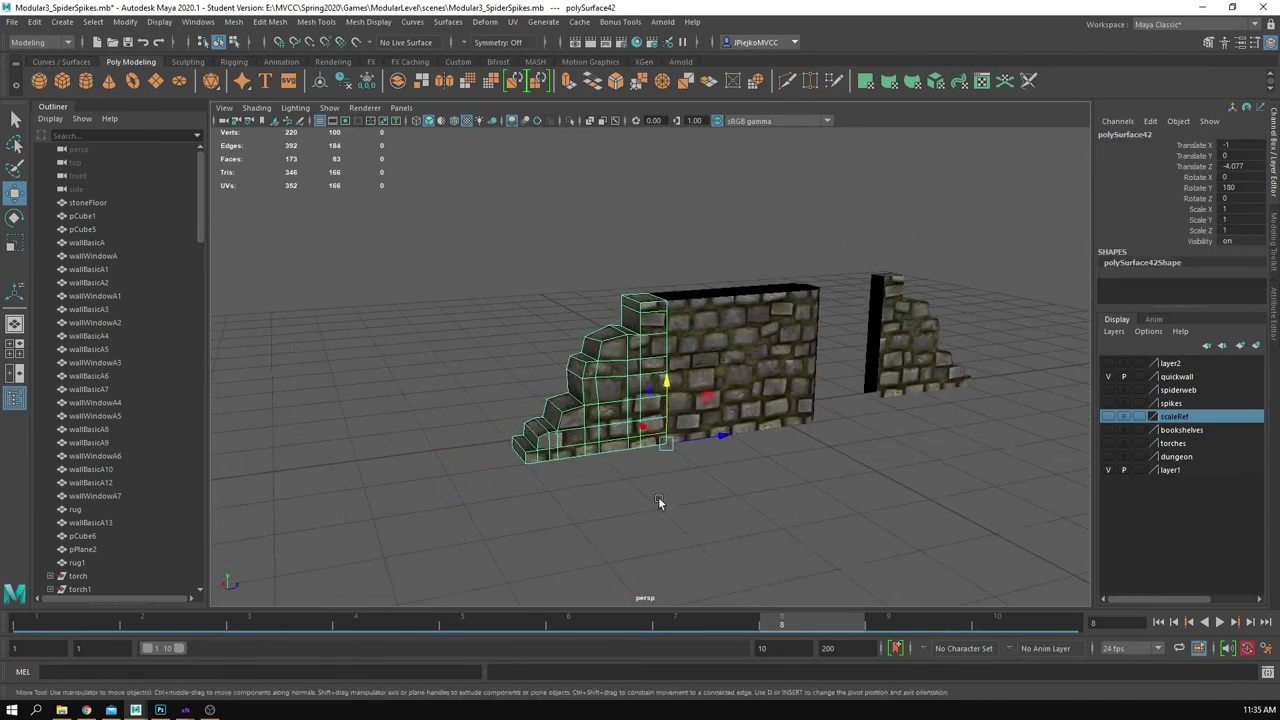
Step: Examine the assembled wall from both sides and above, checking its open top and the stepped end's top faces
{"action": "left_click", "coordinate": [660, 501]}
{"action": "left_click_drag", "start_coordinate": [660, 501], "coordinate": [1004, 512], "text": "alt"}
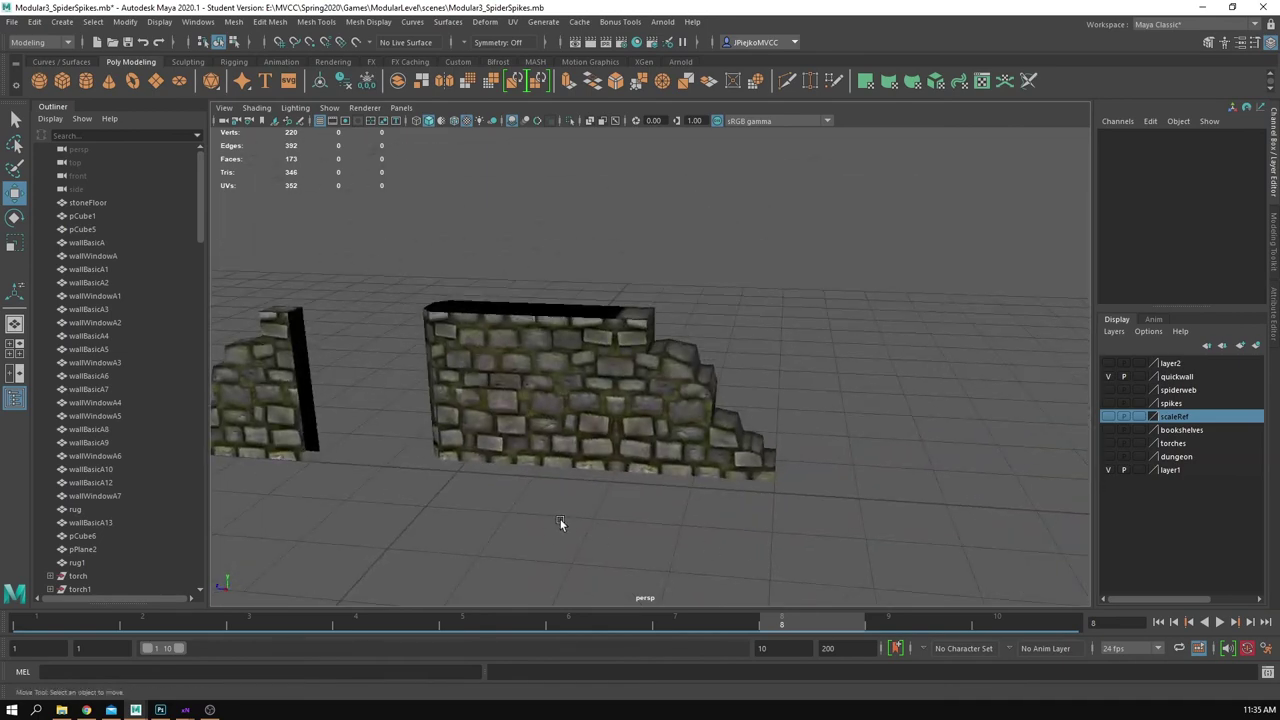
{"action": "middle_click_drag", "start_coordinate": [562, 521], "coordinate": [731, 473], "text": "alt"}
{"action": "left_click", "coordinate": [574, 345]}
{"action": "left_click_drag", "start_coordinate": [566, 350], "coordinate": [648, 378], "text": "alt"}
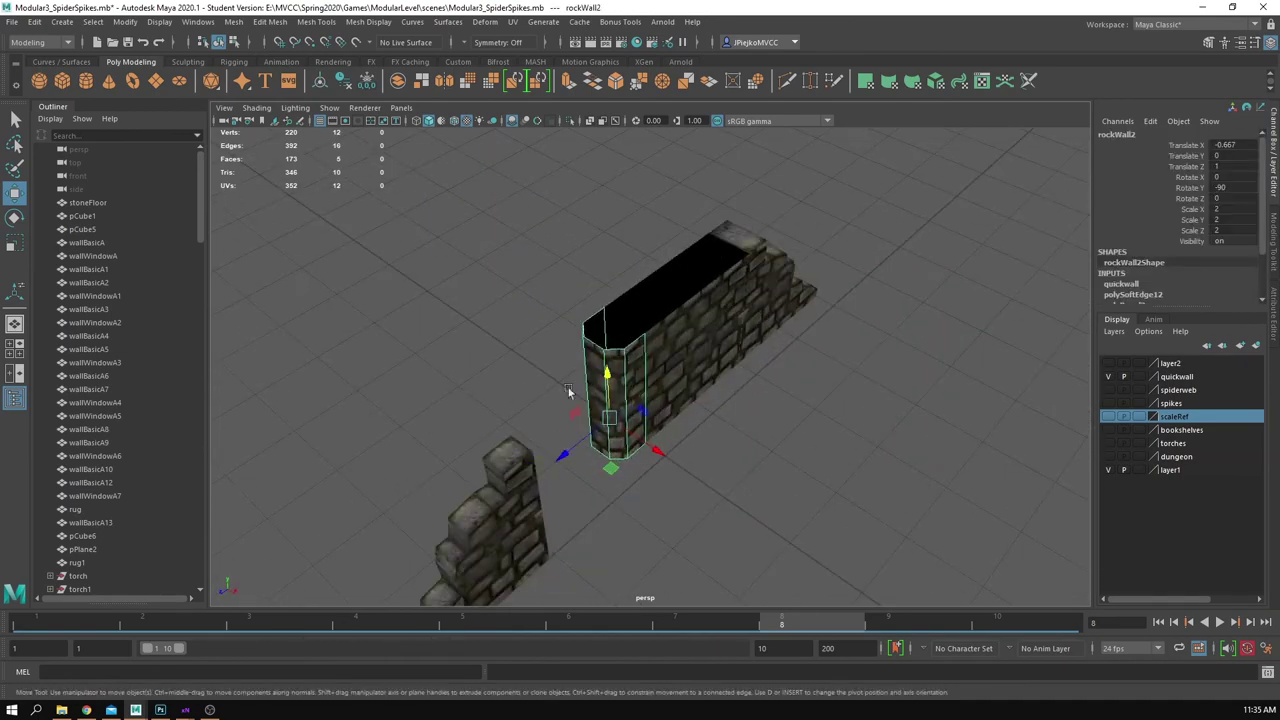
{"action": "left_click_drag", "start_coordinate": [571, 393], "coordinate": [650, 380], "text": "alt"}
{"action": "left_click", "coordinate": [730, 456]}
{"action": "left_click_drag", "start_coordinate": [739, 504], "coordinate": [695, 420], "text": "alt"}
{"action": "scroll", "coordinate": [763, 391], "scroll_direction": "up", "scroll_amount": 3}
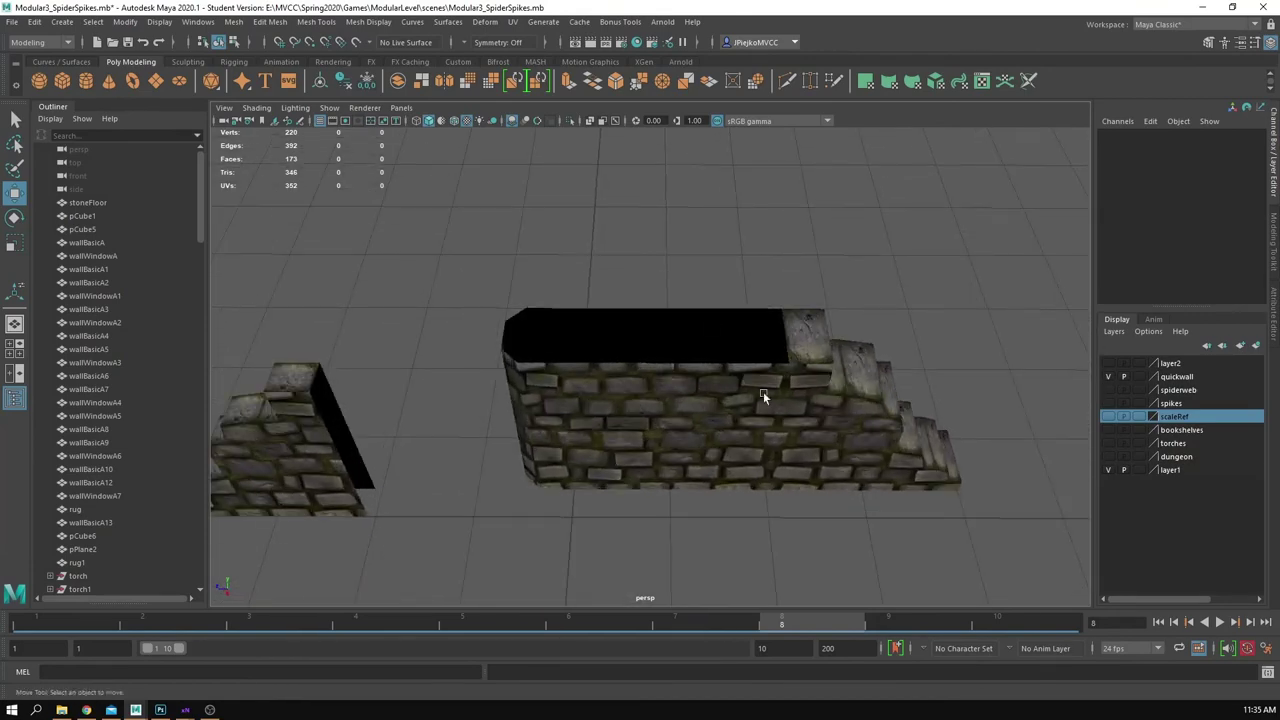
{"action": "left_click_drag", "start_coordinate": [620, 431], "coordinate": [816, 496], "text": "alt"}
{"action": "left_click", "coordinate": [734, 325]}
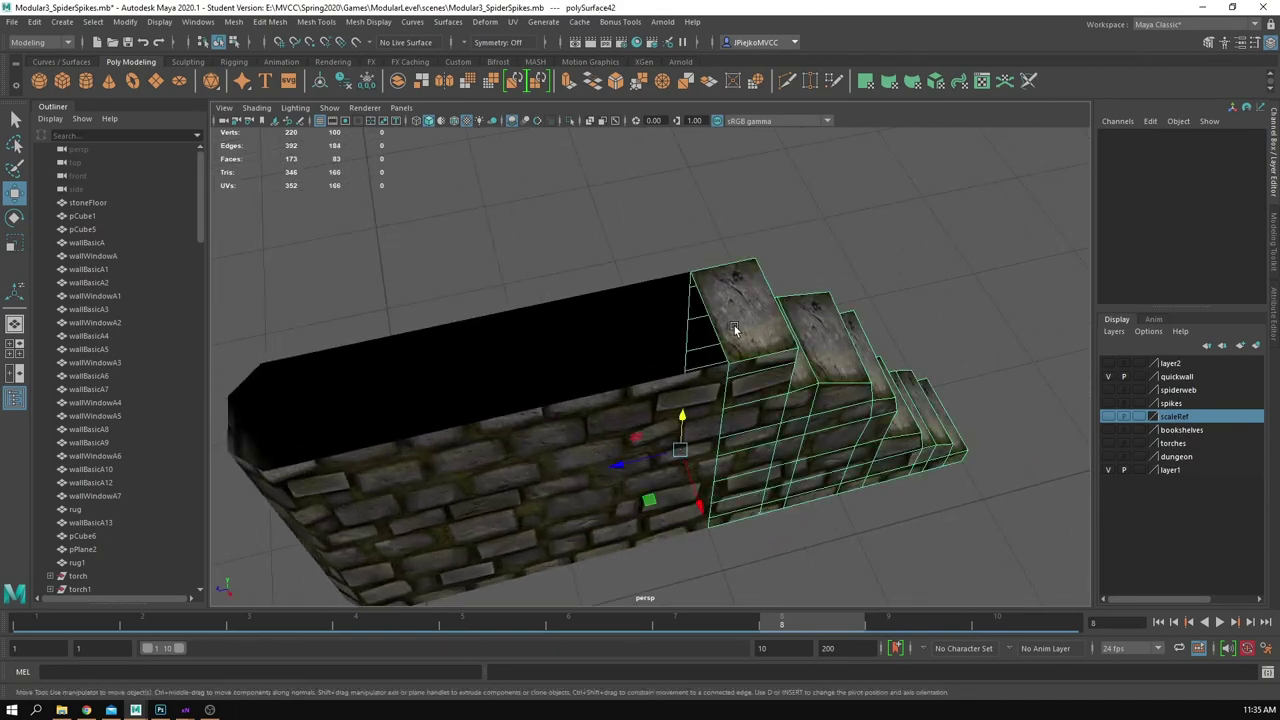
{"action": "left_click_drag", "start_coordinate": [596, 373], "coordinate": [683, 391], "text": "alt"}
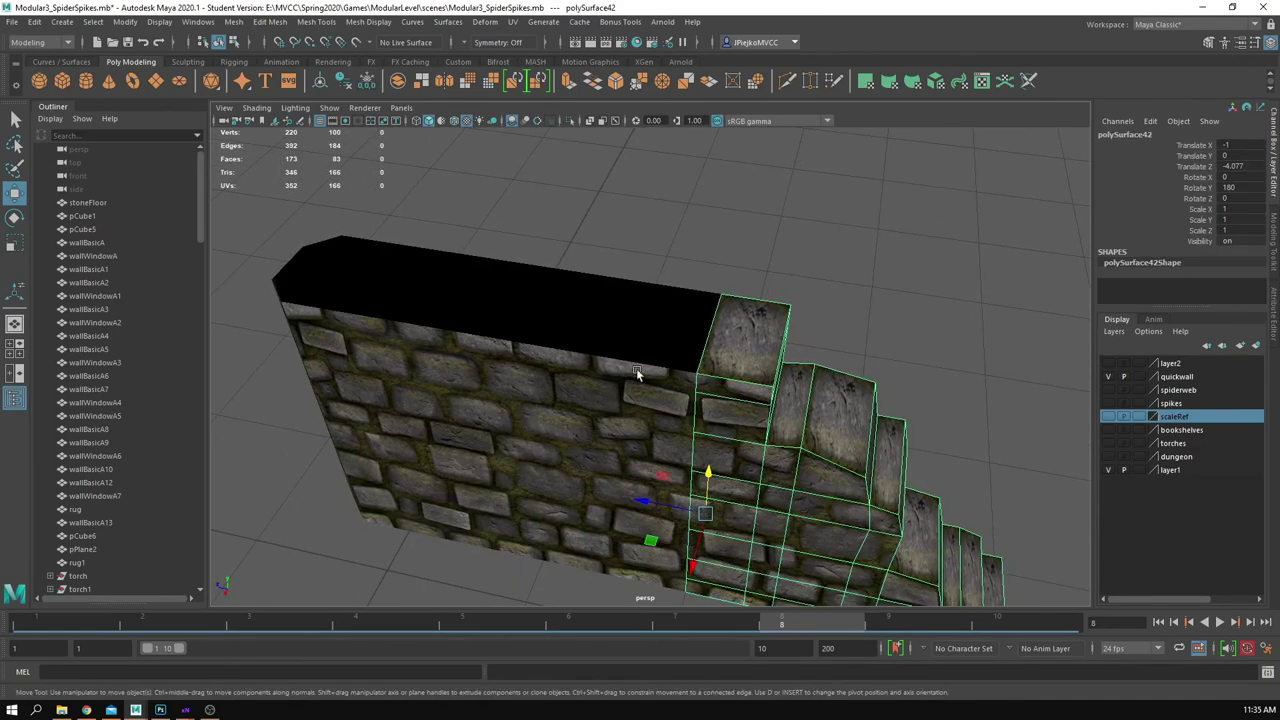
{"action": "scroll", "coordinate": [610, 372], "scroll_direction": "up", "scroll_amount": 3}
{"action": "middle_click_drag", "start_coordinate": [590, 380], "coordinate": [623, 410], "text": "alt"}
Step: Extrude the top edge of the front wall face across to the opposite side to cap the wall's straight section
{"action": "left_click", "coordinate": [620, 410]}
{"action": "left_click_drag", "start_coordinate": [565, 422], "coordinate": [611, 391], "text": "alt"}
{"action": "right_click_drag", "start_coordinate": [611, 391], "coordinate": [574, 303]}
{"action": "left_click", "coordinate": [597, 342]}
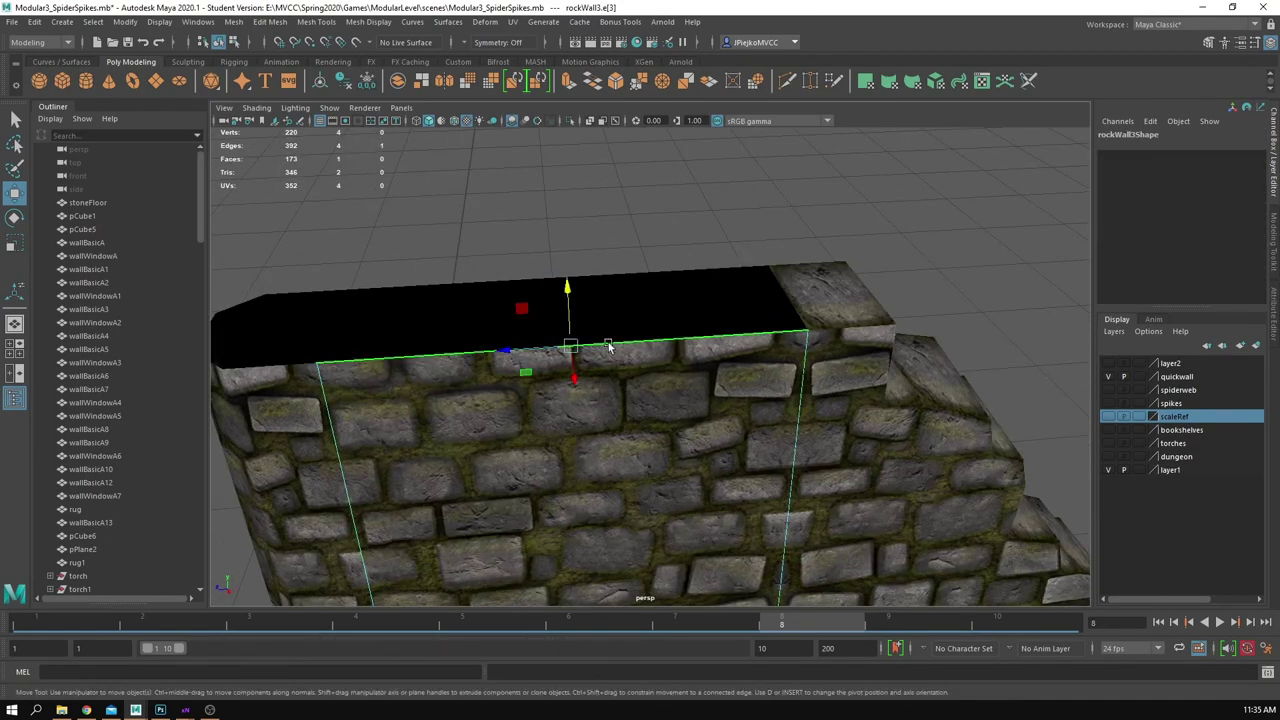
{"action": "scroll", "coordinate": [552, 369], "scroll_direction": "down", "scroll_amount": 3}
{"action": "left_click_drag", "start_coordinate": [548, 370], "coordinate": [564, 468], "text": "alt"}
{"action": "key", "text": "v"}
{"action": "right_click_drag", "start_coordinate": [564, 468], "coordinate": [562, 510]}
Step: Select the new top face and display its UVs in the UV Editor
{"action": "left_click", "coordinate": [492, 383]}
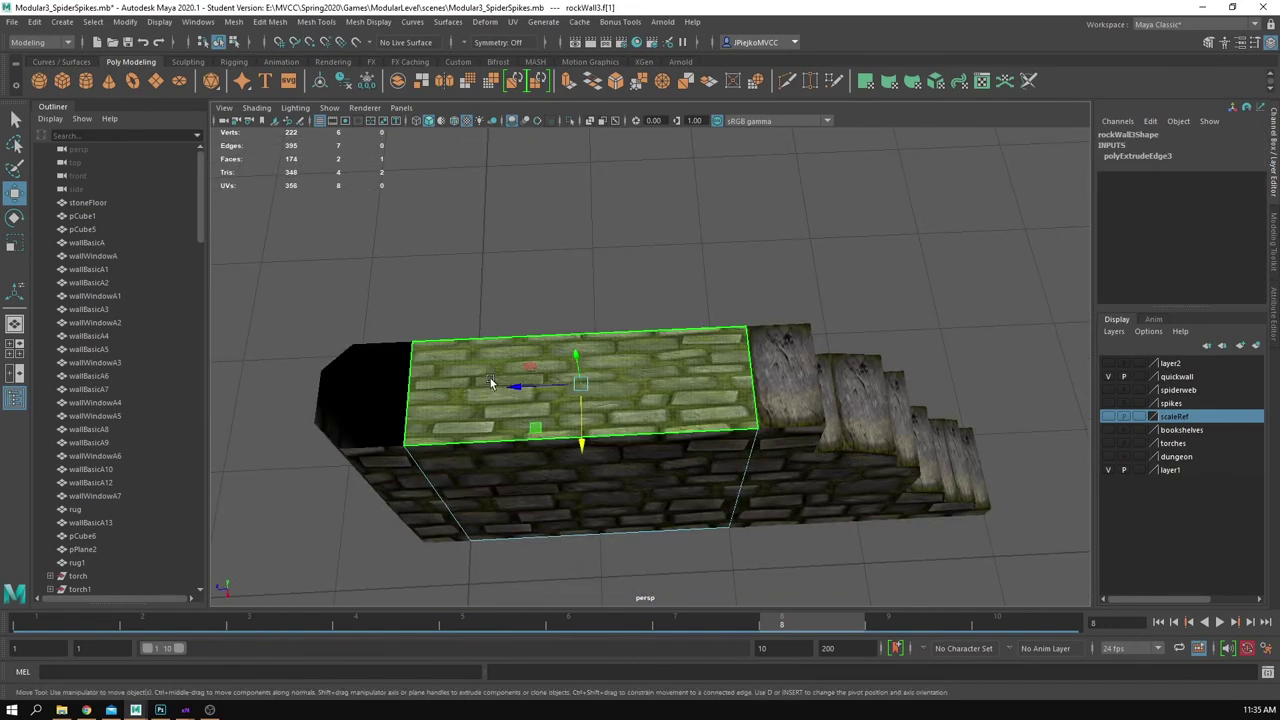
{"action": "left_click", "coordinate": [364, 23]}
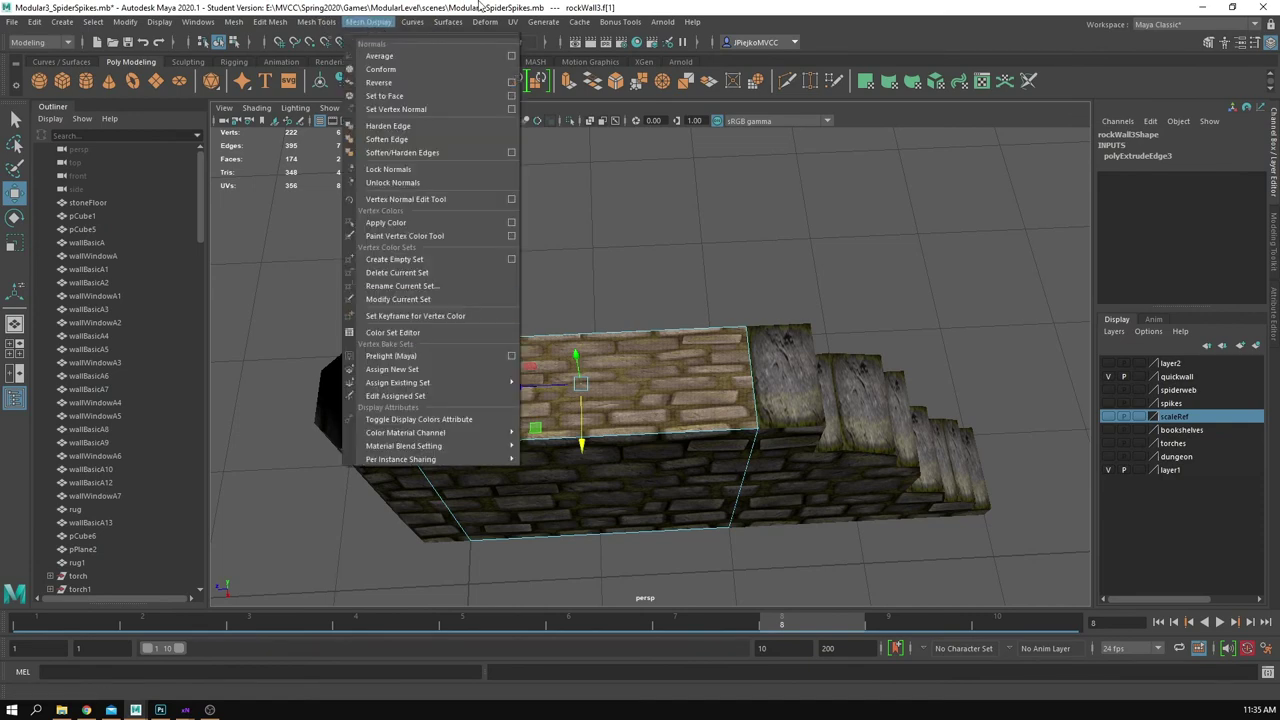
{"action": "mouse_move", "coordinate": [513, 22]}
{"action": "left_click", "coordinate": [528, 48]}
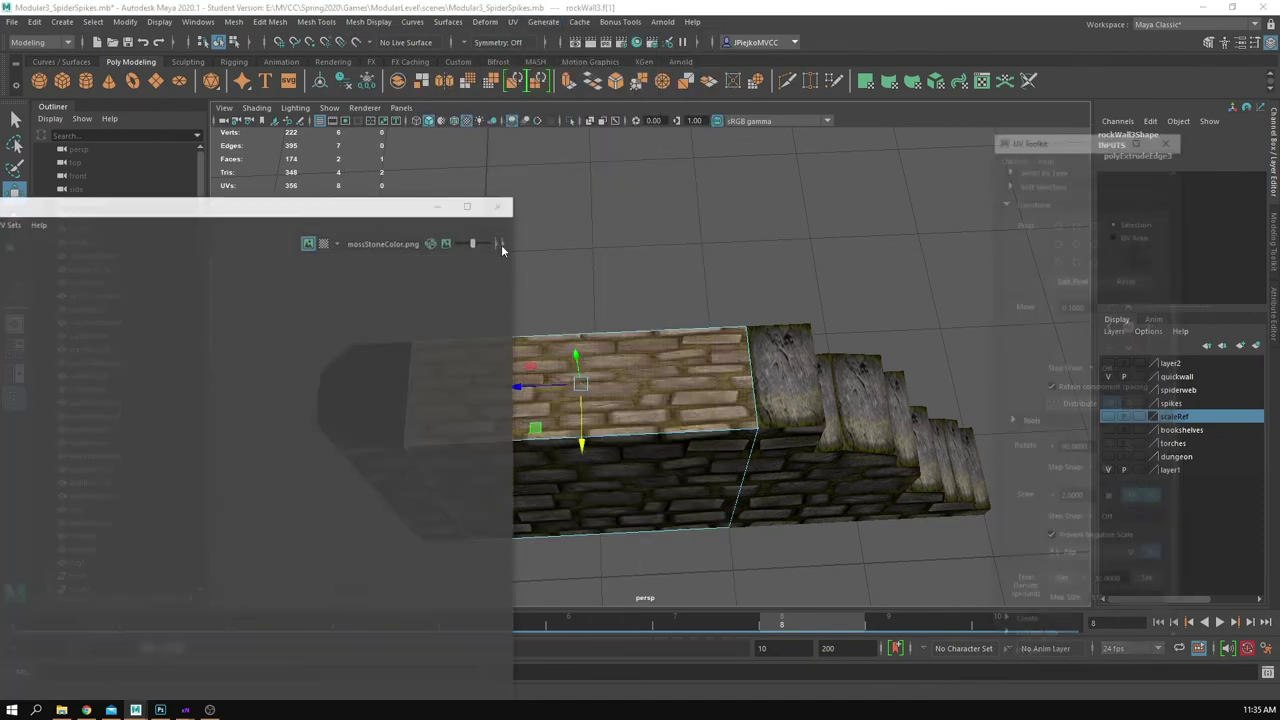
{"action": "scroll", "coordinate": [300, 403], "scroll_direction": "down", "scroll_amount": 3}
{"action": "right_click_drag", "start_coordinate": [332, 467], "coordinate": [369, 468]}
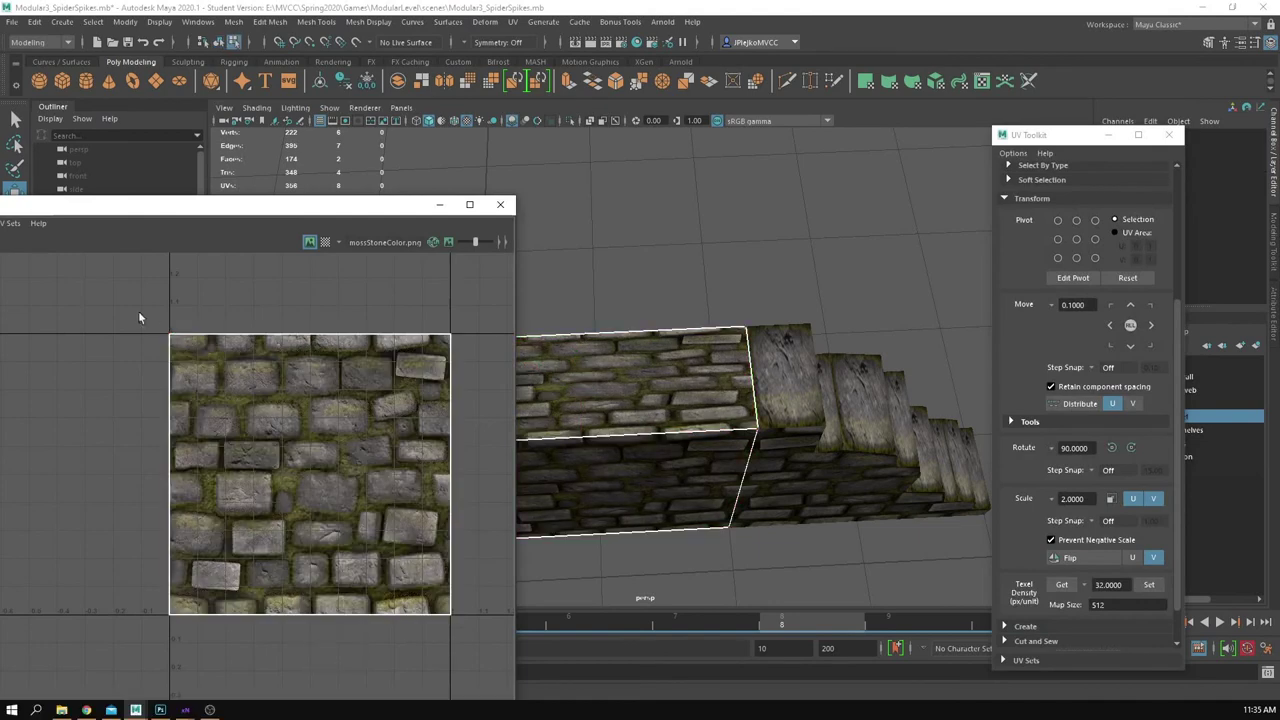
{"action": "left_click_drag", "start_coordinate": [134, 311], "coordinate": [489, 415]}
{"action": "left_click_drag", "start_coordinate": [324, 295], "coordinate": [338, 505]}
{"action": "key", "text": "ctrl+z"}
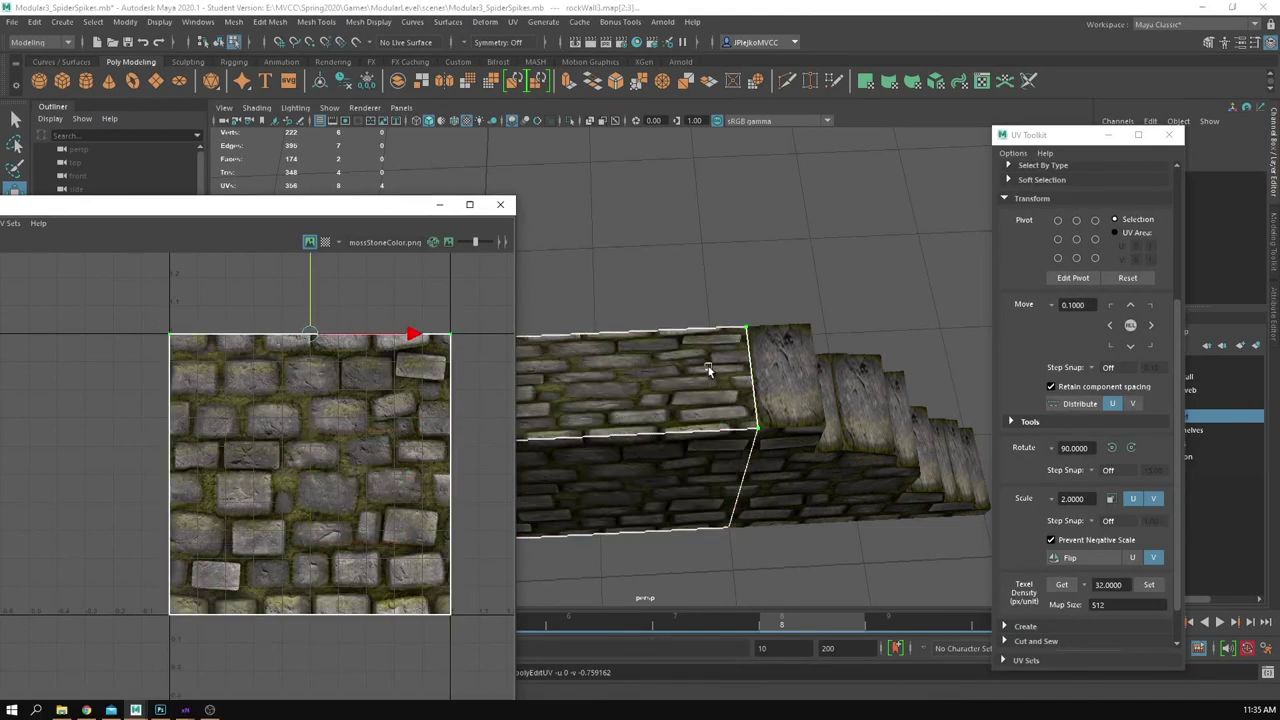
Step: Squash the top face's UVs vertically into a thin strip and place it over the upper row of stones in the texture
{"action": "left_click_drag", "start_coordinate": [711, 369], "coordinate": [796, 285], "text": "alt"}
{"action": "left_click", "coordinate": [683, 344]}
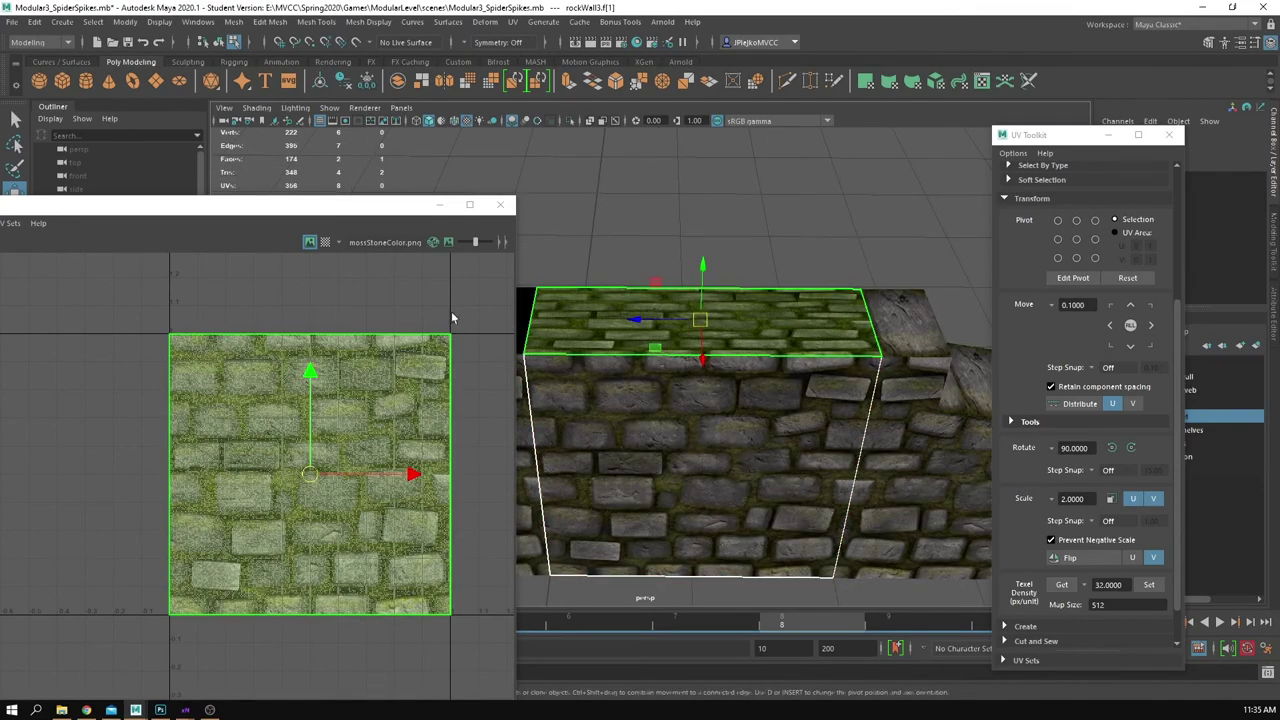
{"action": "key", "text": "r"}
{"action": "left_click_drag", "start_coordinate": [308, 378], "coordinate": [302, 239]}
{"action": "key", "text": "w"}
{"action": "key", "text": "r"}
{"action": "key", "text": "w"}
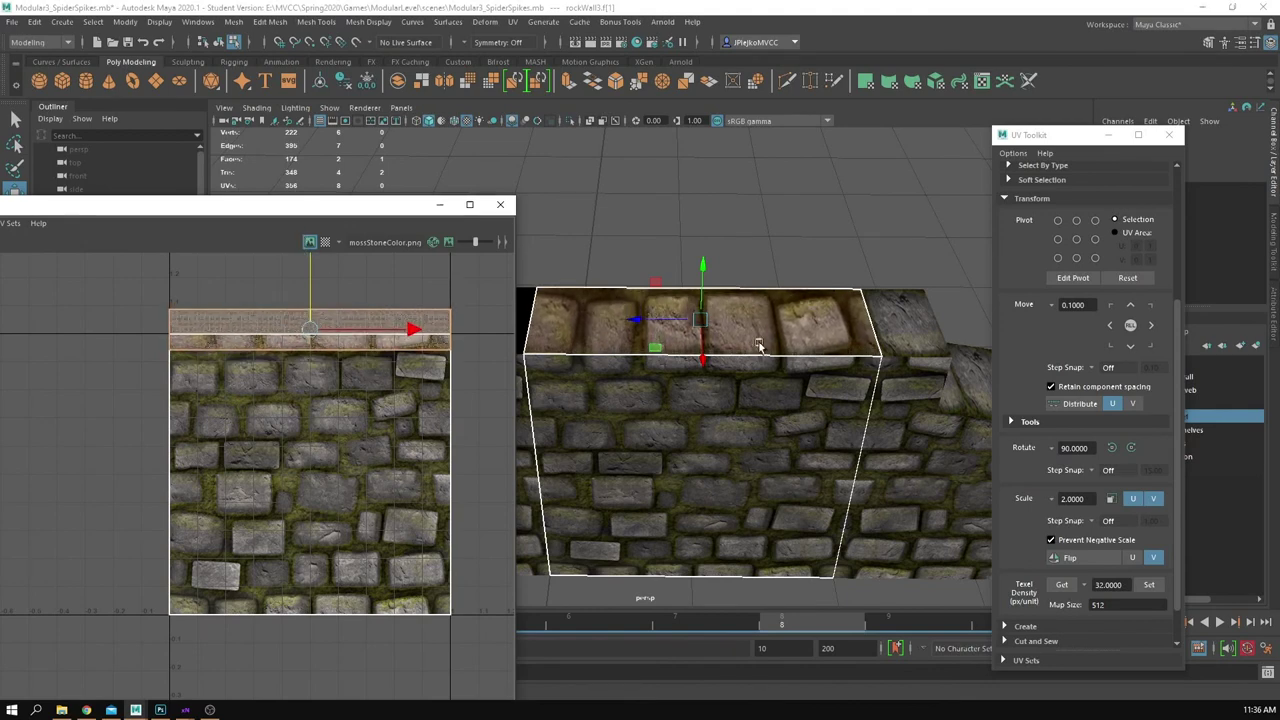
Step: Scale the top face's UV strip slightly narrower in the vertical direction
{"action": "left_click_drag", "start_coordinate": [759, 341], "coordinate": [751, 428], "text": "alt"}
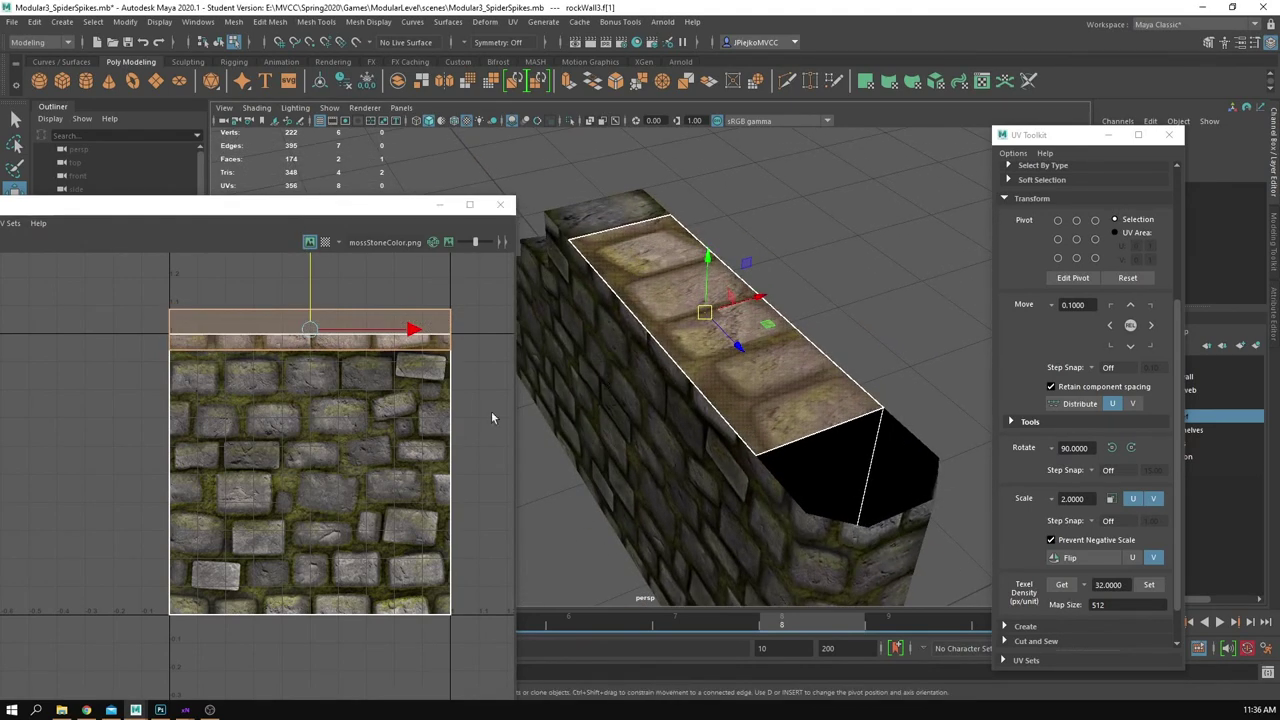
{"action": "key", "text": "r"}
{"action": "middle_click_drag", "start_coordinate": [310, 308], "coordinate": [303, 404], "text": "alt"}
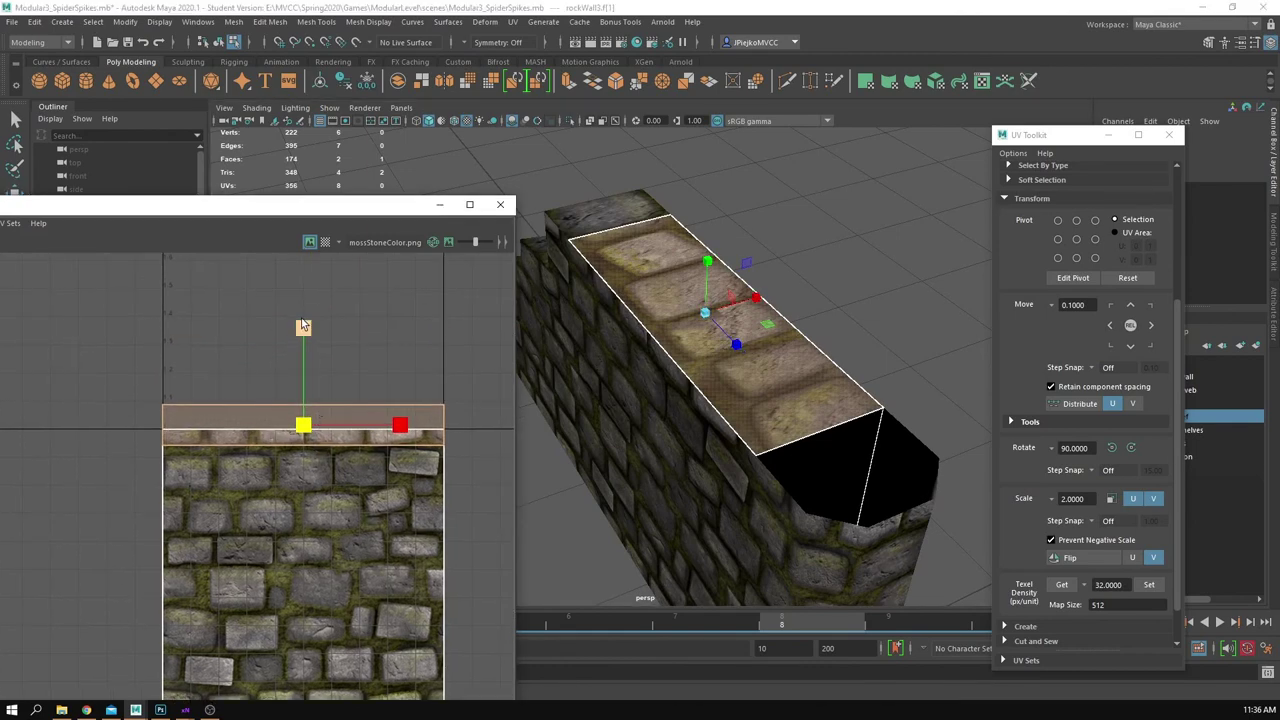
{"action": "left_click_drag", "start_coordinate": [303, 328], "coordinate": [304, 348]}
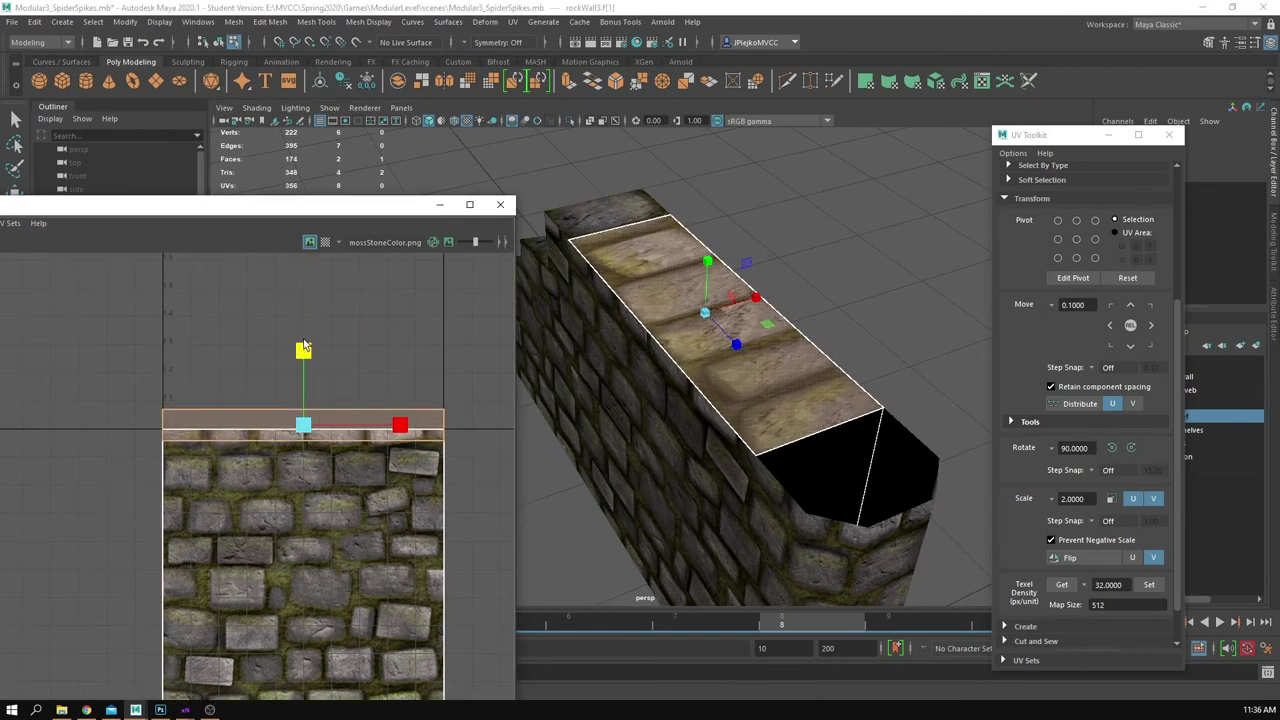
Step: Lower the upper-edge UVs of the wall's top face slightly to thin its UV strip, and return to object mode
{"action": "key", "text": "w"}
{"action": "right_click_drag", "start_coordinate": [336, 433], "coordinate": [395, 438], "text": "alt"}
{"action": "left_click_drag", "start_coordinate": [801, 416], "coordinate": [760, 424], "text": "alt"}
{"action": "right_click_drag", "start_coordinate": [339, 443], "coordinate": [432, 461], "text": "alt"}
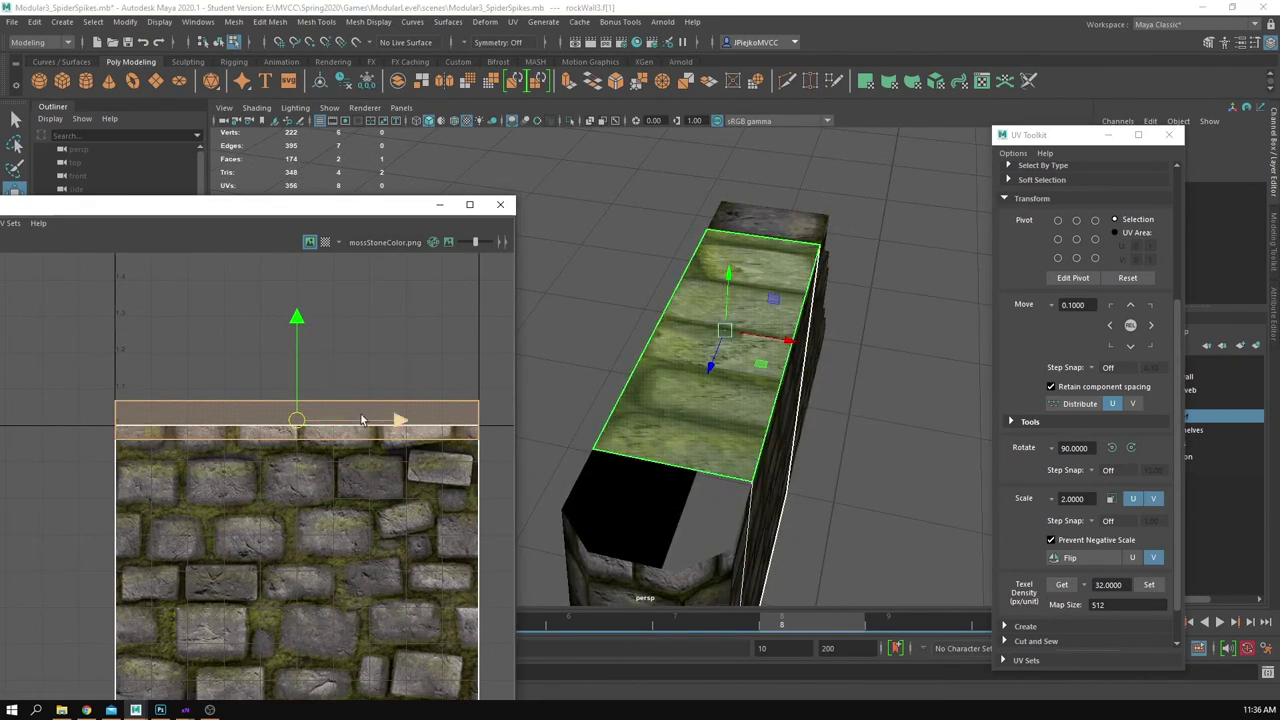
{"action": "right_click_drag", "start_coordinate": [285, 402], "coordinate": [378, 415], "text": "alt"}
{"action": "left_click_drag", "start_coordinate": [15, 365], "coordinate": [354, 402]}
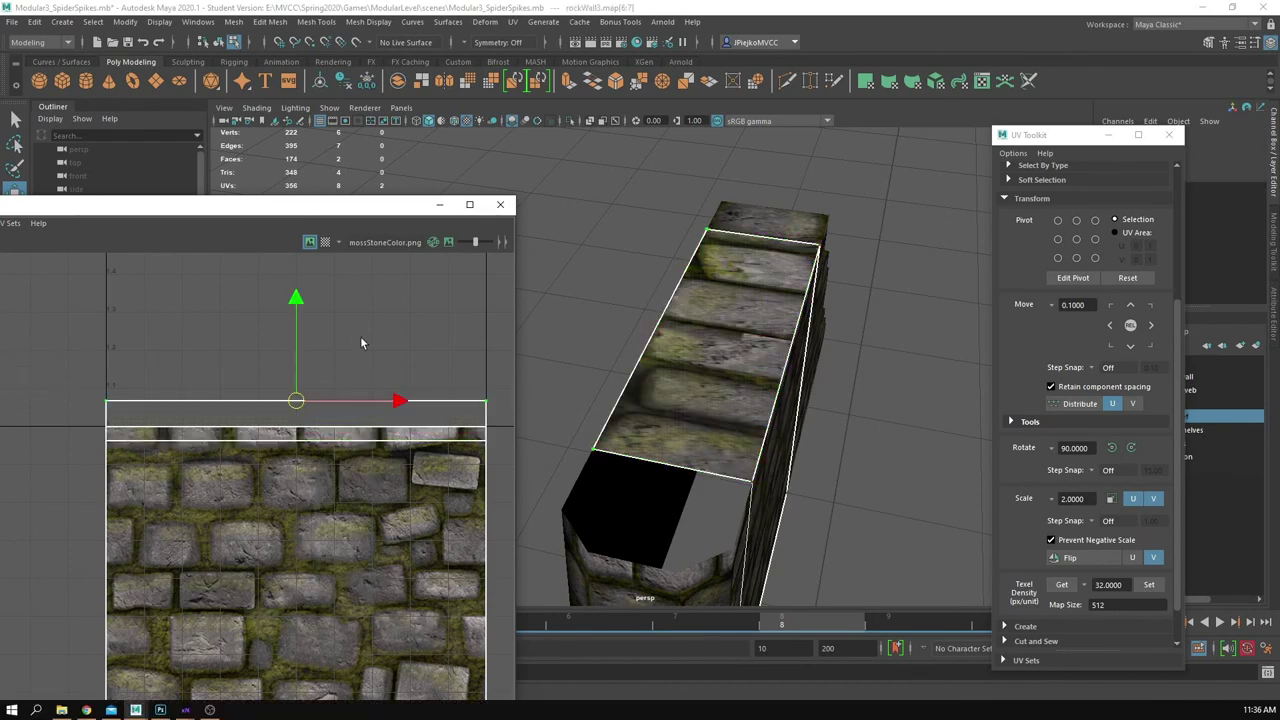
{"action": "left_click_drag", "start_coordinate": [298, 306], "coordinate": [298, 314]}
{"action": "right_click_drag", "start_coordinate": [650, 383], "coordinate": [708, 340]}
{"action": "left_click", "coordinate": [908, 436]}
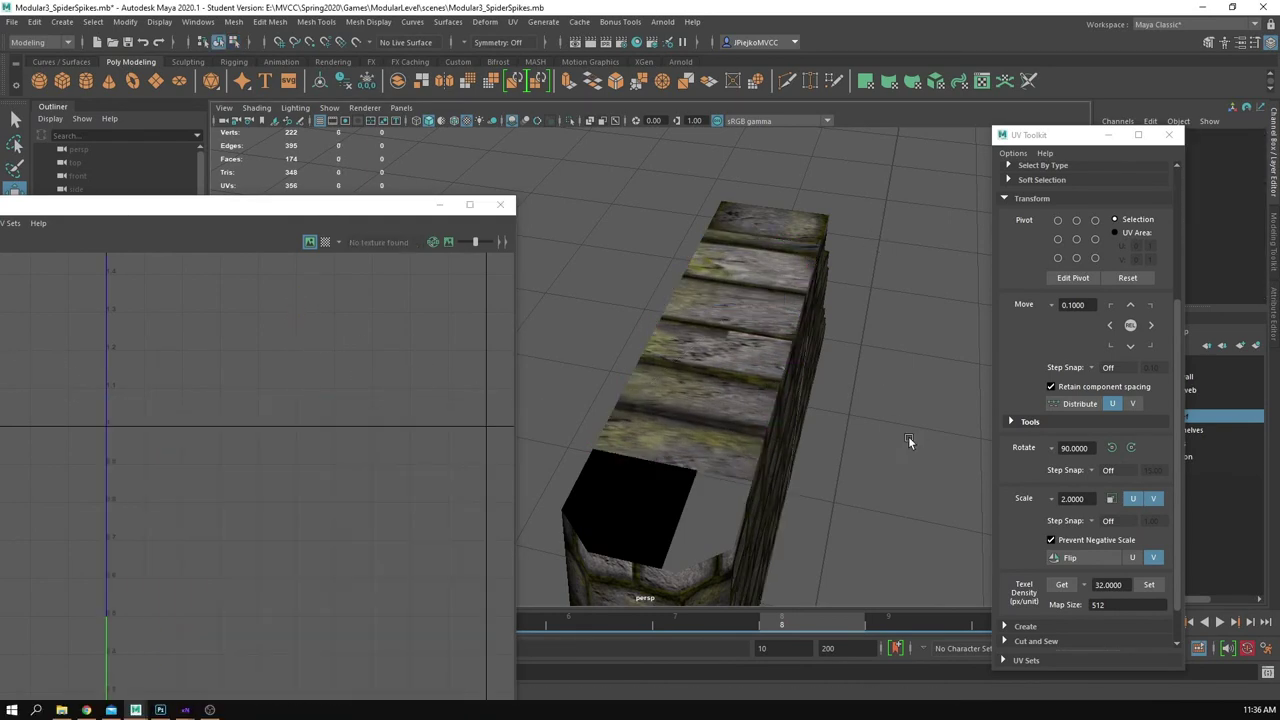
Step: Select the top face's UV strip on the straight wall and move it down over the middle row of stones in the texture
{"action": "left_click_drag", "start_coordinate": [908, 436], "coordinate": [687, 414], "text": "alt"}
{"action": "scroll", "coordinate": [755, 357], "scroll_direction": "down", "scroll_amount": 4}
{"action": "left_click", "coordinate": [693, 391]}
{"action": "right_click_drag", "start_coordinate": [174, 424], "coordinate": [174, 447]}
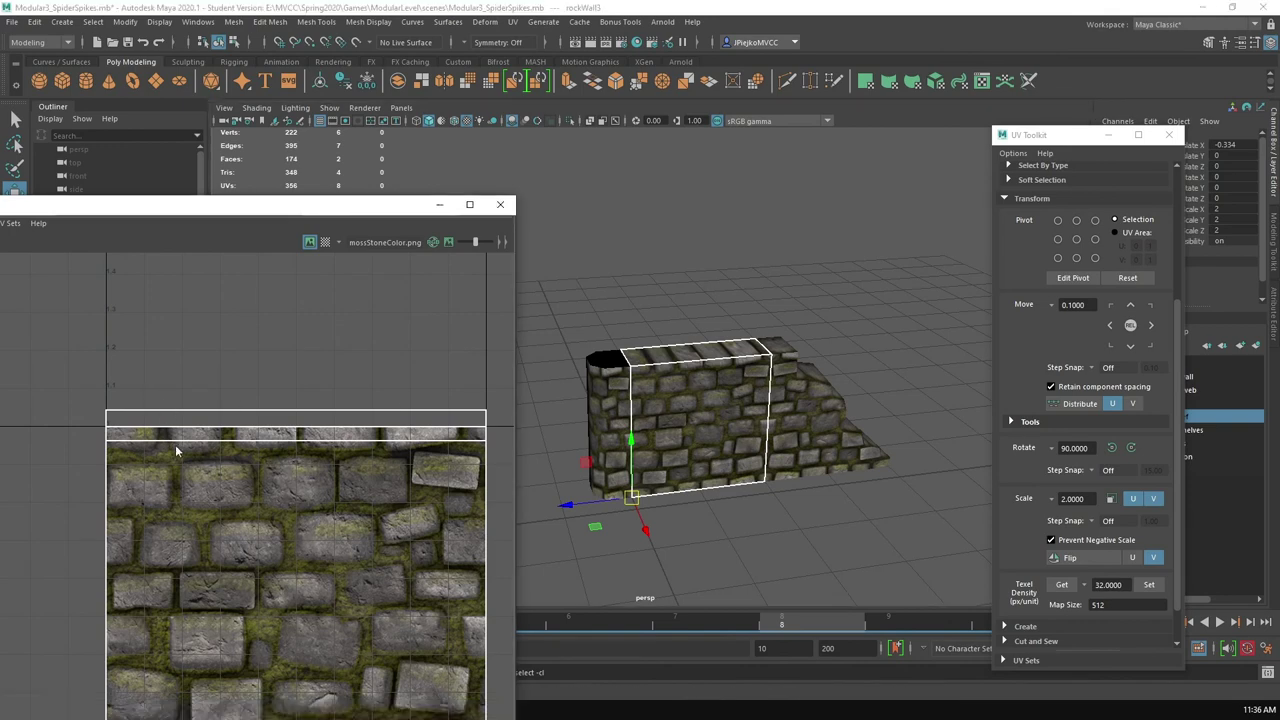
{"action": "left_click", "coordinate": [184, 424]}
{"action": "scroll", "coordinate": [440, 460], "scroll_direction": "down", "scroll_amount": 2}
{"action": "middle_click_drag", "start_coordinate": [438, 460], "coordinate": [428, 426], "text": "alt"}
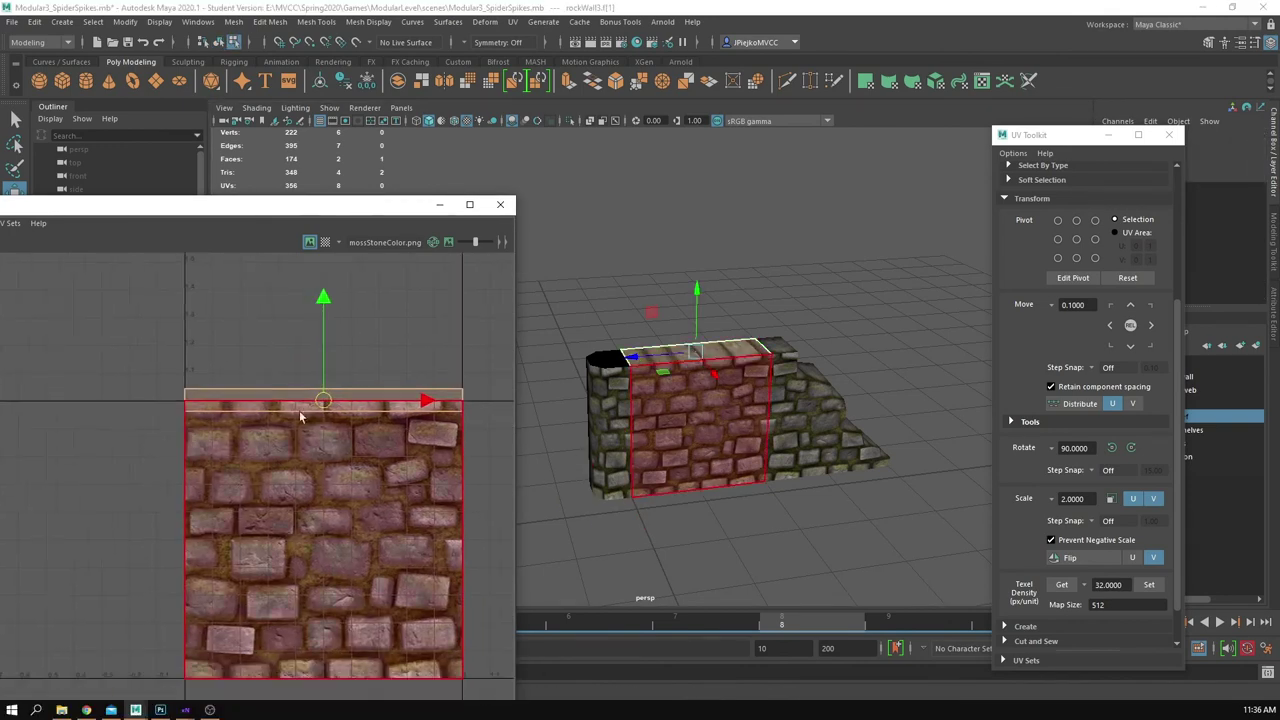
{"action": "left_click_drag", "start_coordinate": [322, 307], "coordinate": [316, 420]}
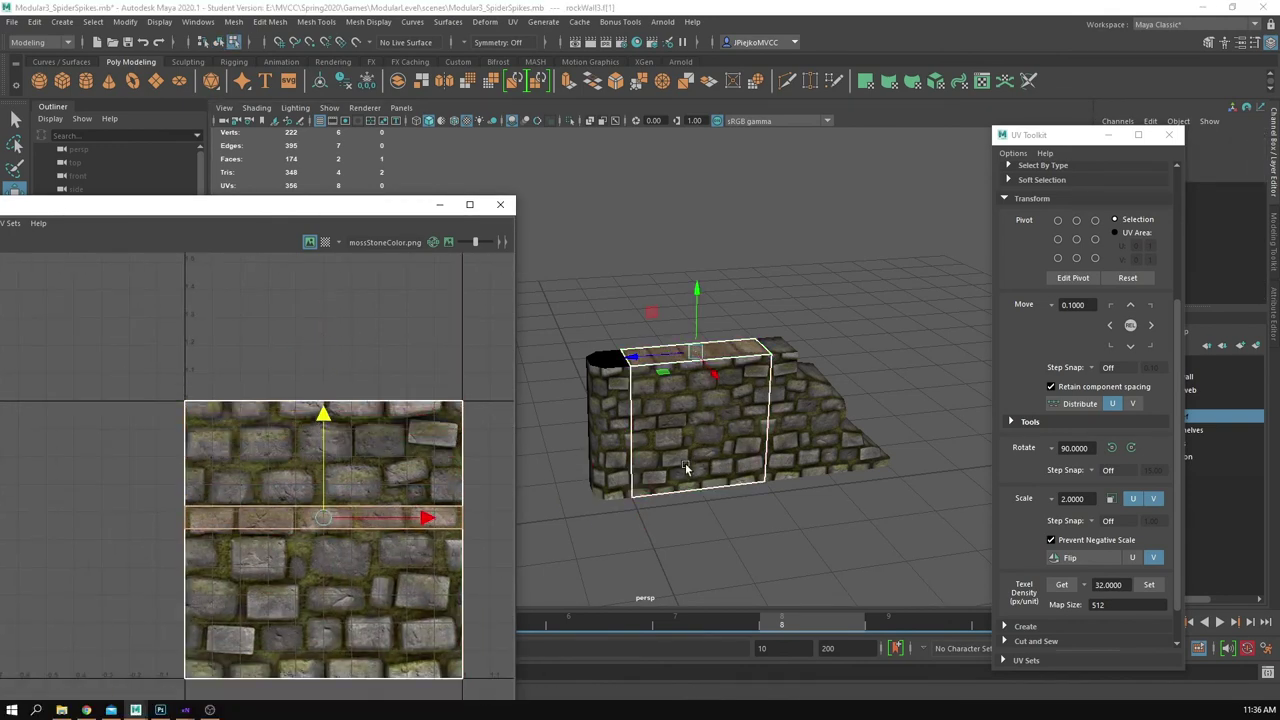
Step: Return to object mode, clear the selection and examine how the stone texture fits the wall's top
{"action": "left_click_drag", "start_coordinate": [685, 463], "coordinate": [711, 478], "text": "alt"}
{"action": "left_click", "coordinate": [769, 543]}
{"action": "right_click_drag", "start_coordinate": [711, 476], "coordinate": [757, 418]}
{"action": "left_click", "coordinate": [809, 275]}
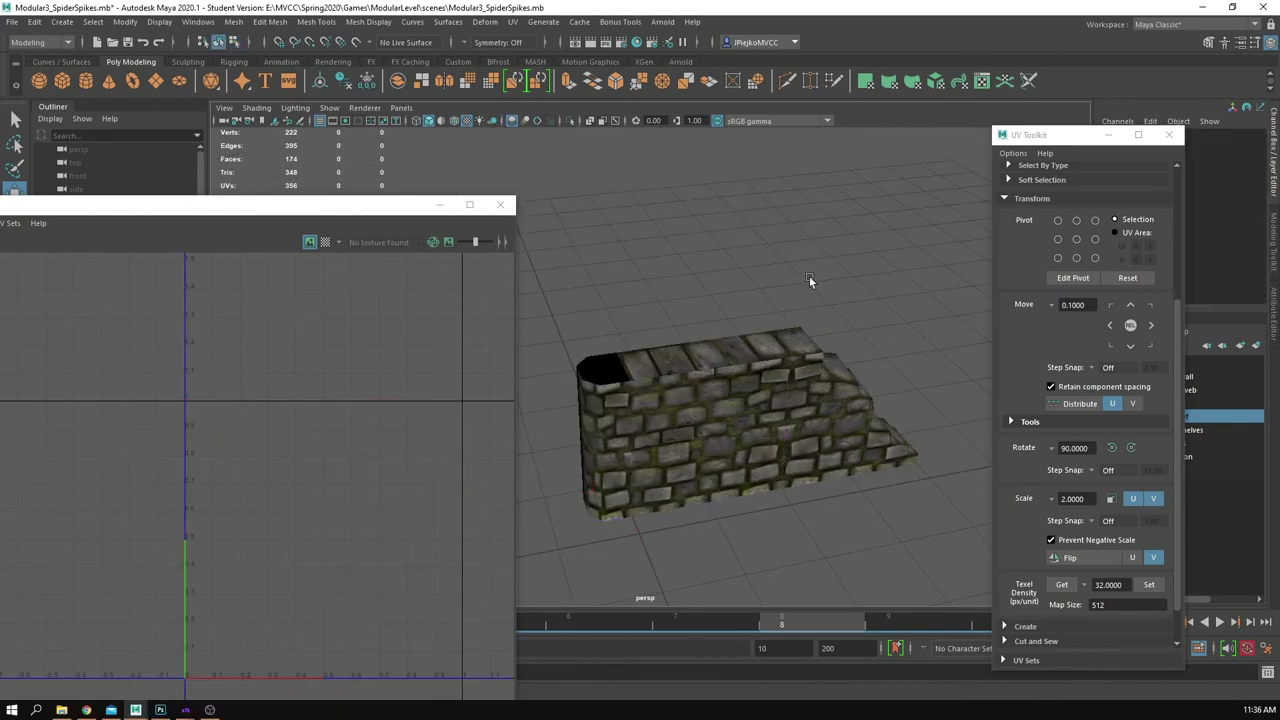
{"action": "left_click_drag", "start_coordinate": [809, 302], "coordinate": [806, 271], "text": "alt"}
{"action": "scroll", "coordinate": [792, 356], "scroll_direction": "up", "scroll_amount": 3}
{"action": "left_click_drag", "start_coordinate": [775, 394], "coordinate": [730, 352], "text": "alt"}
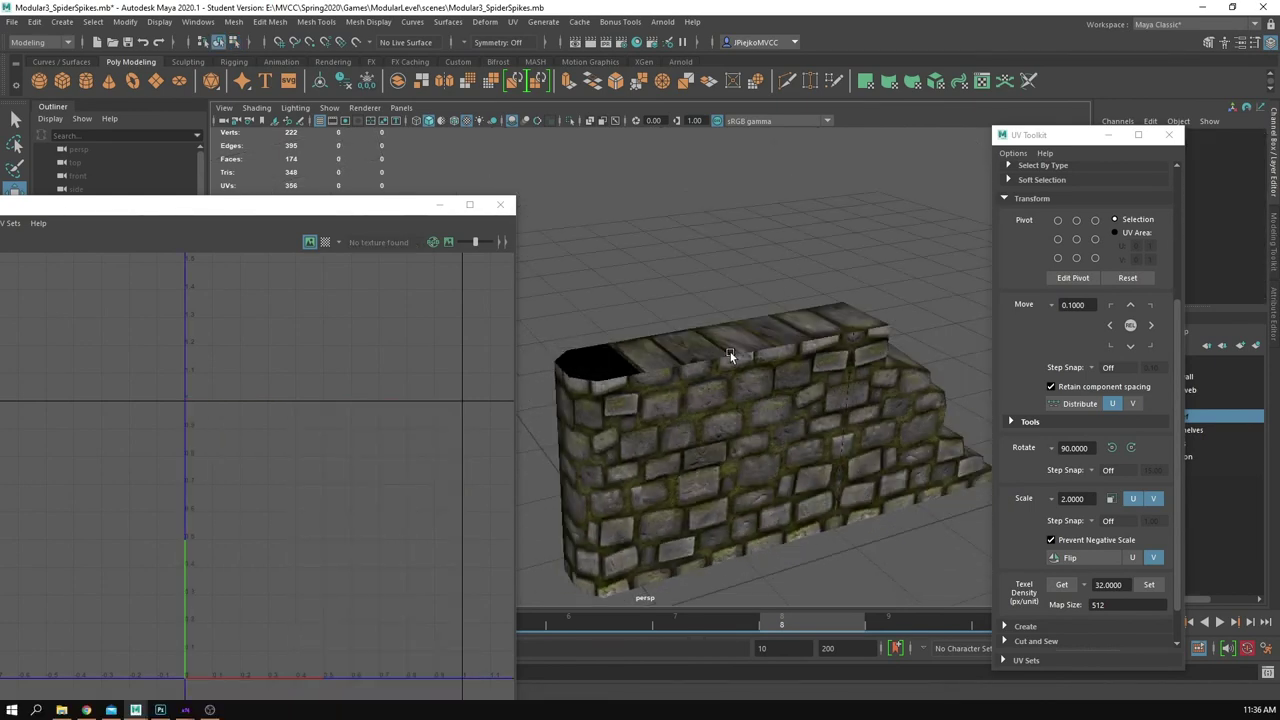
Step: Close the UV Editor and keep the straight wall section selected
{"action": "left_click", "coordinate": [731, 353]}
{"action": "left_click", "coordinate": [668, 291]}
{"action": "scroll", "coordinate": [668, 291], "scroll_direction": "down", "scroll_amount": 3}
{"action": "left_click_drag", "start_coordinate": [668, 291], "coordinate": [762, 303], "text": "alt"}
{"action": "left_click", "coordinate": [500, 208]}
{"action": "scroll", "coordinate": [746, 260], "scroll_direction": "down", "scroll_amount": 3}
{"action": "left_click_drag", "start_coordinate": [746, 260], "coordinate": [782, 251], "text": "alt"}
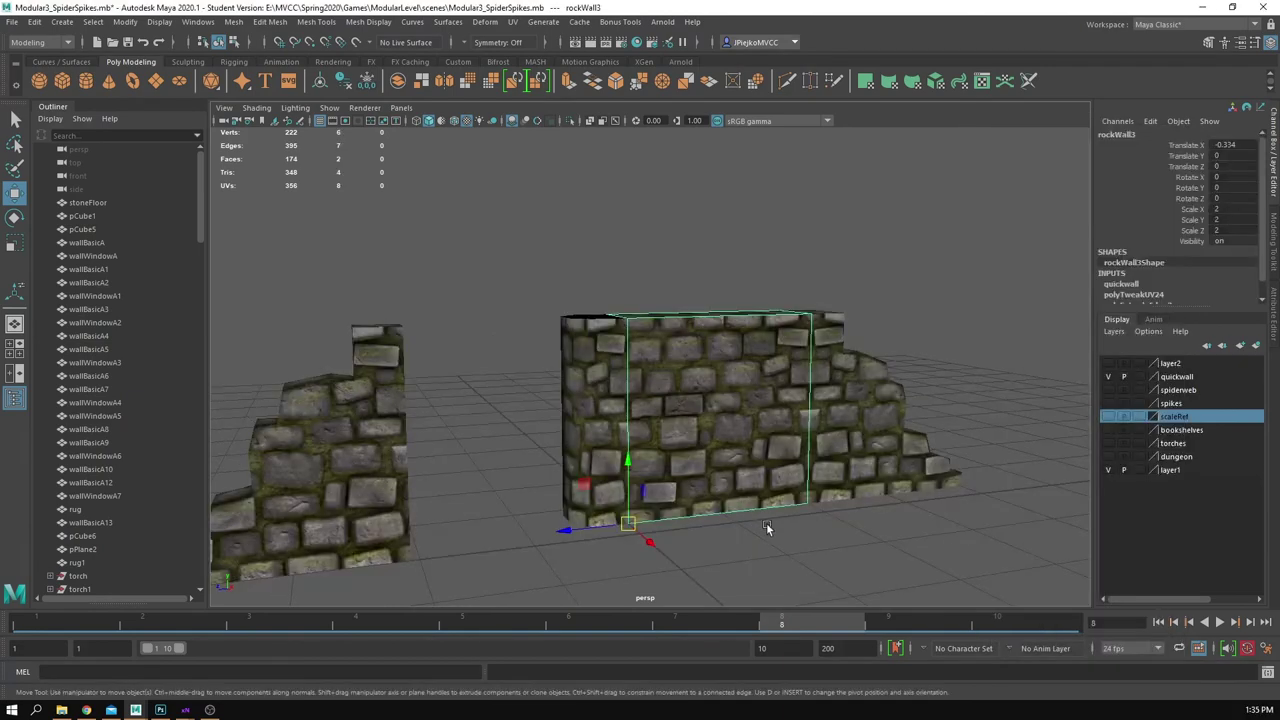
Step: Insert four vertical and four horizontal Multi-Cut edge loops on the straight wall's front, framing one upper and one lower stone
{"action": "right_click_drag", "start_coordinate": [766, 522], "coordinate": [855, 496], "text": "alt"}
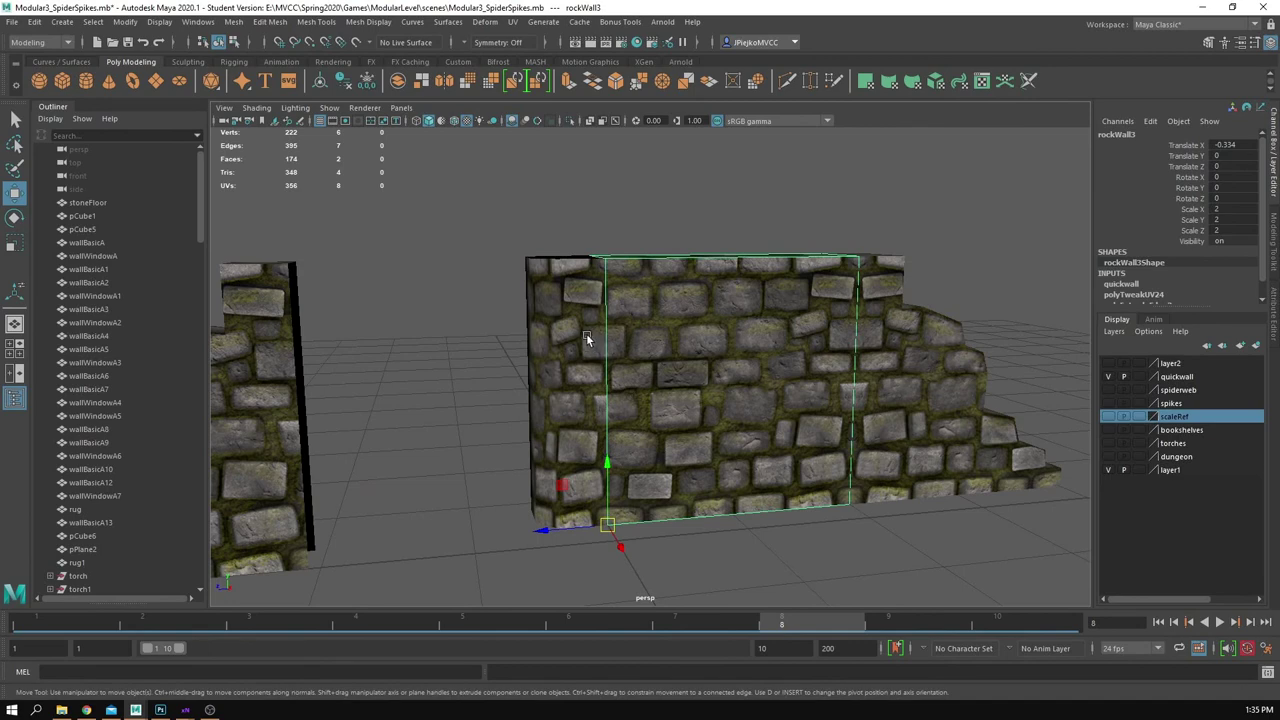
{"action": "left_click_drag", "start_coordinate": [824, 358], "coordinate": [871, 463], "text": "alt"}
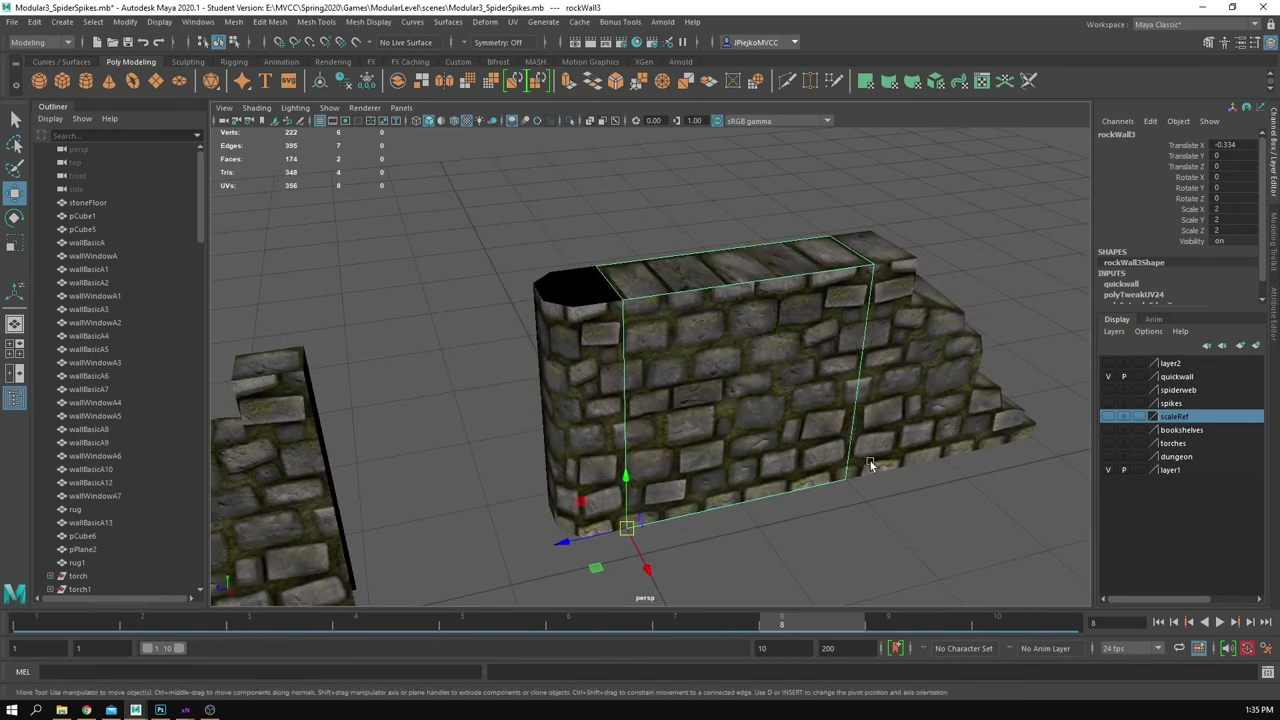
{"action": "left_click_drag", "start_coordinate": [743, 500], "coordinate": [746, 471], "text": "alt"}
{"action": "right_click_drag", "start_coordinate": [746, 471], "coordinate": [795, 458], "text": "alt"}
{"action": "left_click_drag", "start_coordinate": [852, 406], "coordinate": [785, 386], "text": "alt"}
{"action": "right_click_drag", "start_coordinate": [785, 386], "coordinate": [778, 415], "text": "alt"}
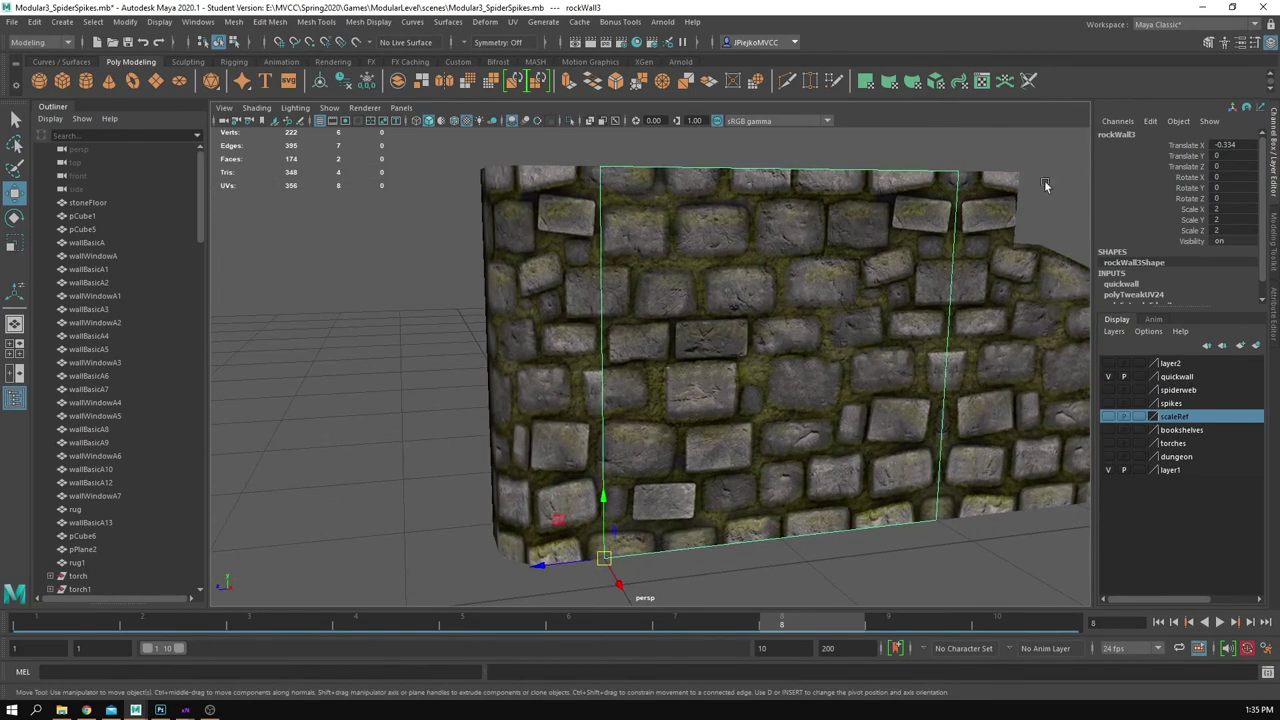
{"action": "left_click", "coordinate": [1208, 43]}
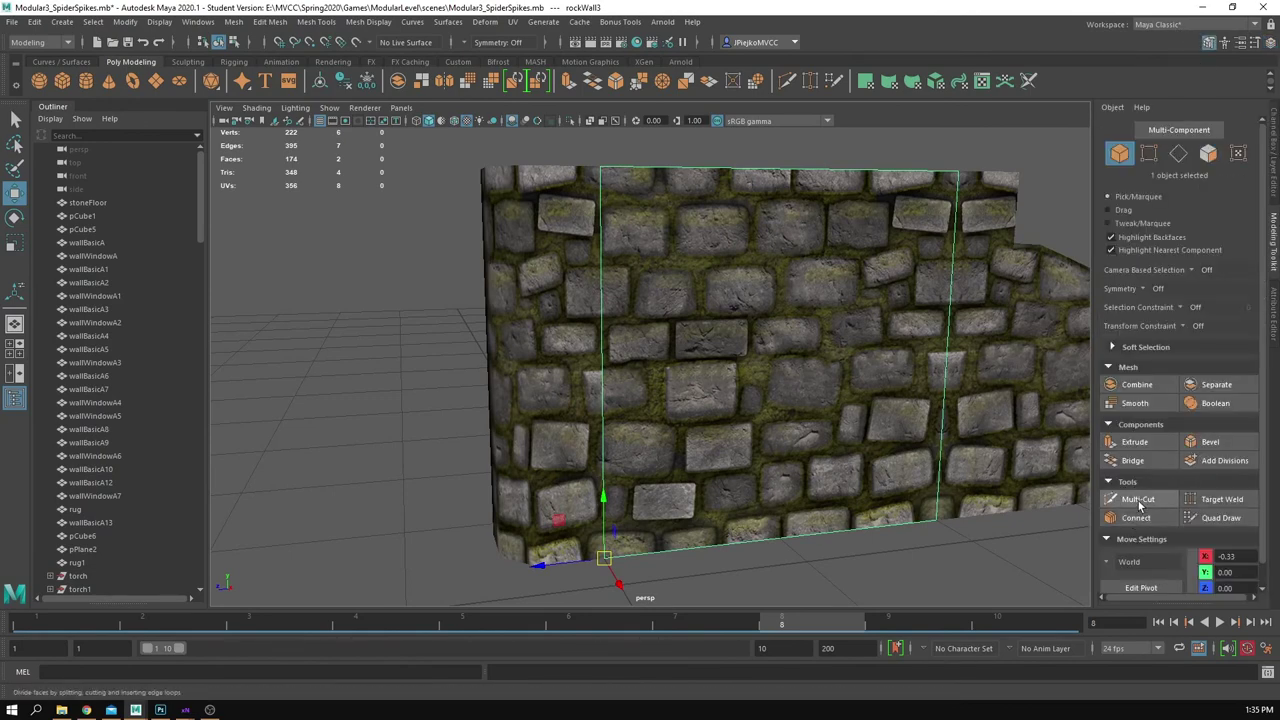
{"action": "left_click", "coordinate": [1138, 502]}
{"action": "left_click_drag", "start_coordinate": [960, 497], "coordinate": [917, 495], "text": "alt"}
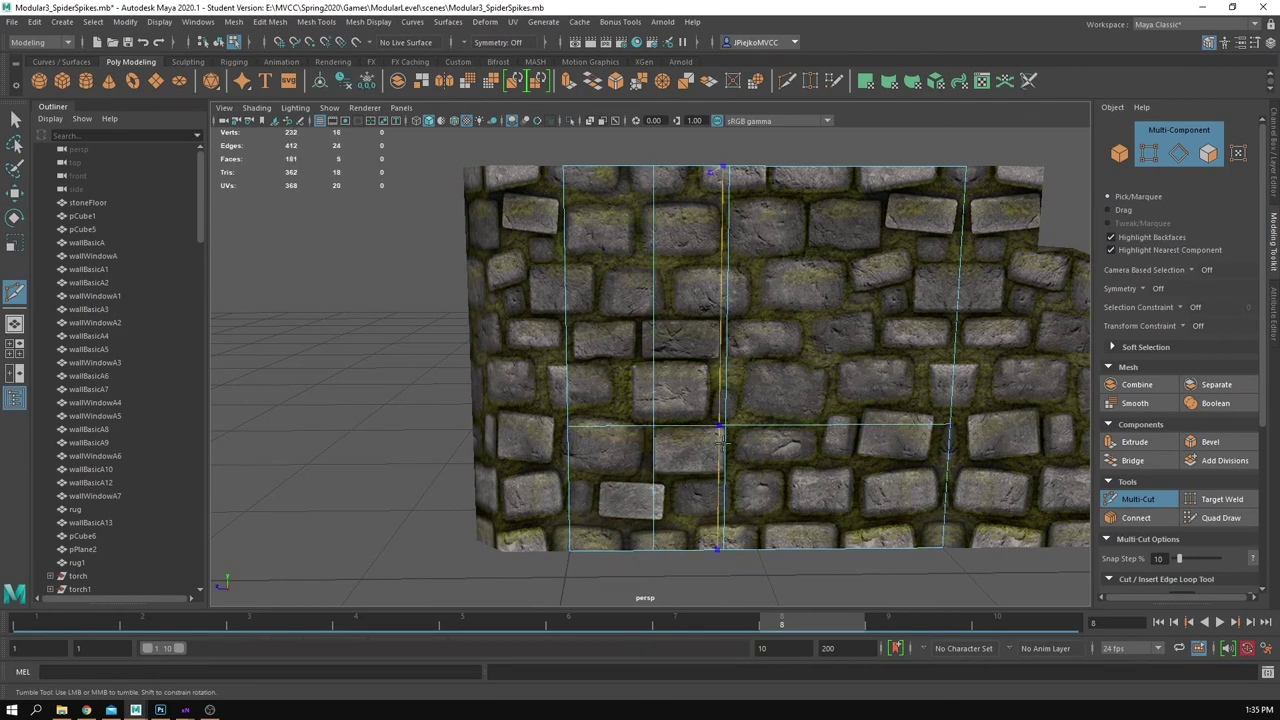
{"action": "middle_click_drag", "start_coordinate": [737, 465], "coordinate": [674, 462], "text": "alt"}
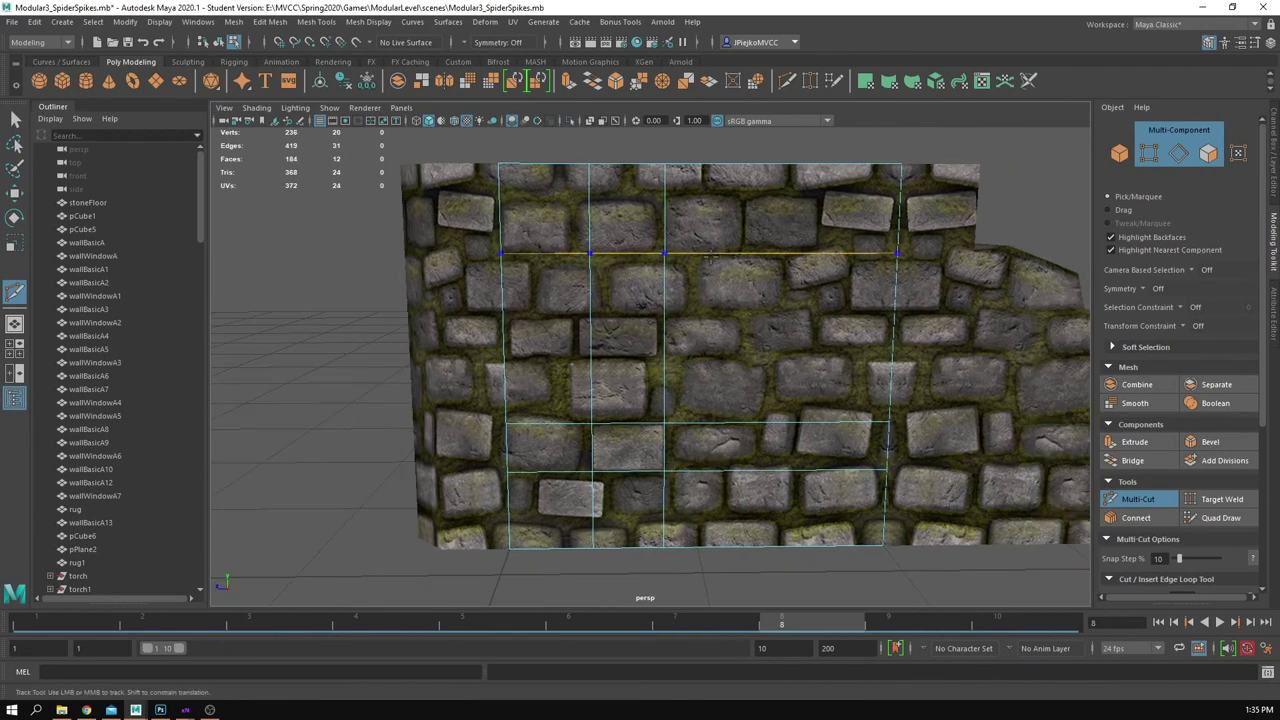
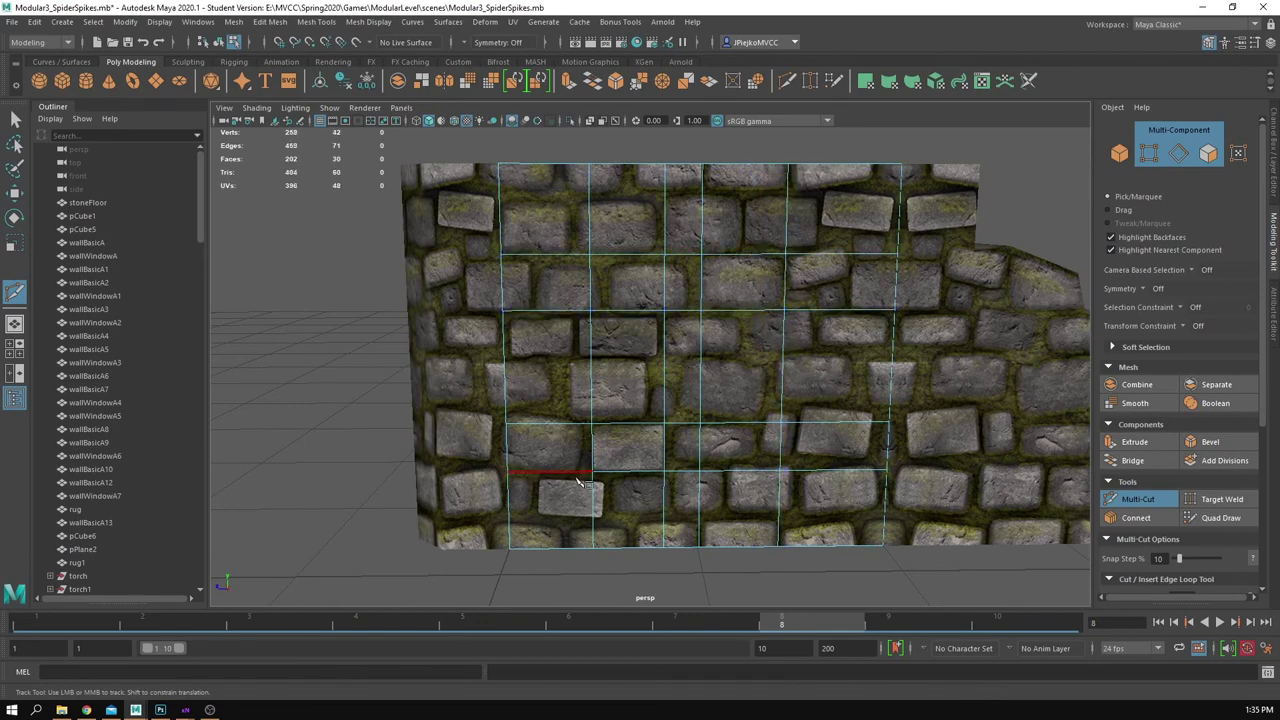
Step: Select the two faces framing the upper and lower stones, examine them from an angle, and clear the selection
{"action": "key", "text": "w"}
{"action": "middle_click_drag", "start_coordinate": [574, 454], "coordinate": [623, 415], "text": "alt"}
{"action": "scroll", "coordinate": [711, 454], "scroll_direction": "up", "scroll_amount": 1}
{"action": "middle_click_drag", "start_coordinate": [711, 454], "coordinate": [701, 462], "text": "alt"}
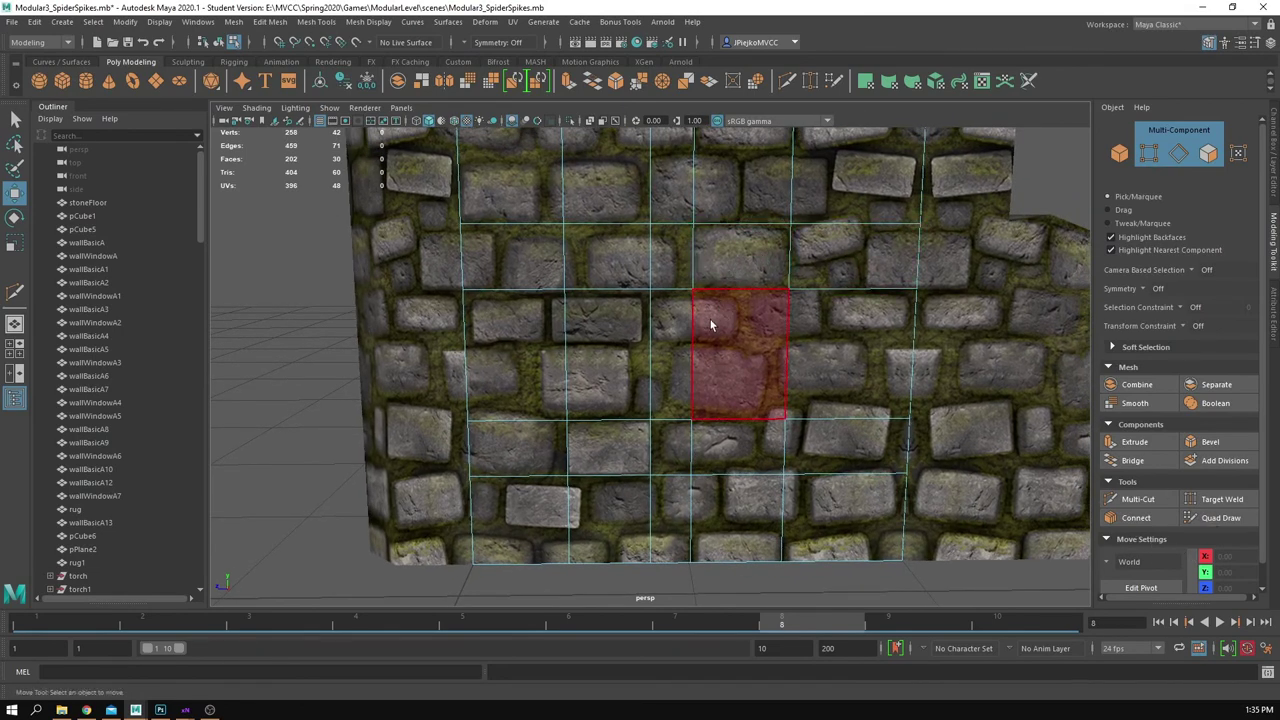
{"action": "middle_click_drag", "start_coordinate": [562, 449], "coordinate": [572, 420], "text": "alt"}
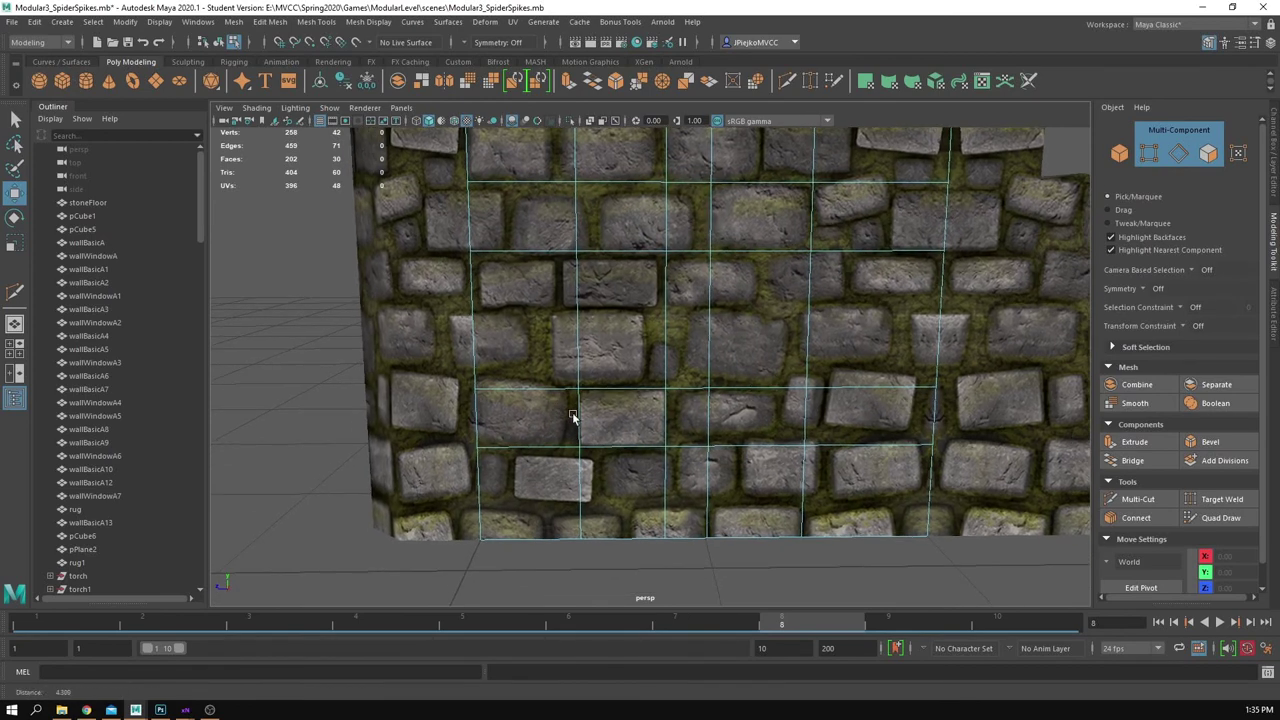
{"action": "scroll", "coordinate": [574, 418], "scroll_direction": "up", "scroll_amount": 1}
{"action": "middle_click_drag", "start_coordinate": [686, 350], "coordinate": [665, 400], "text": "alt"}
{"action": "key", "text": "F11"}
{"action": "left_click", "coordinate": [762, 284]}
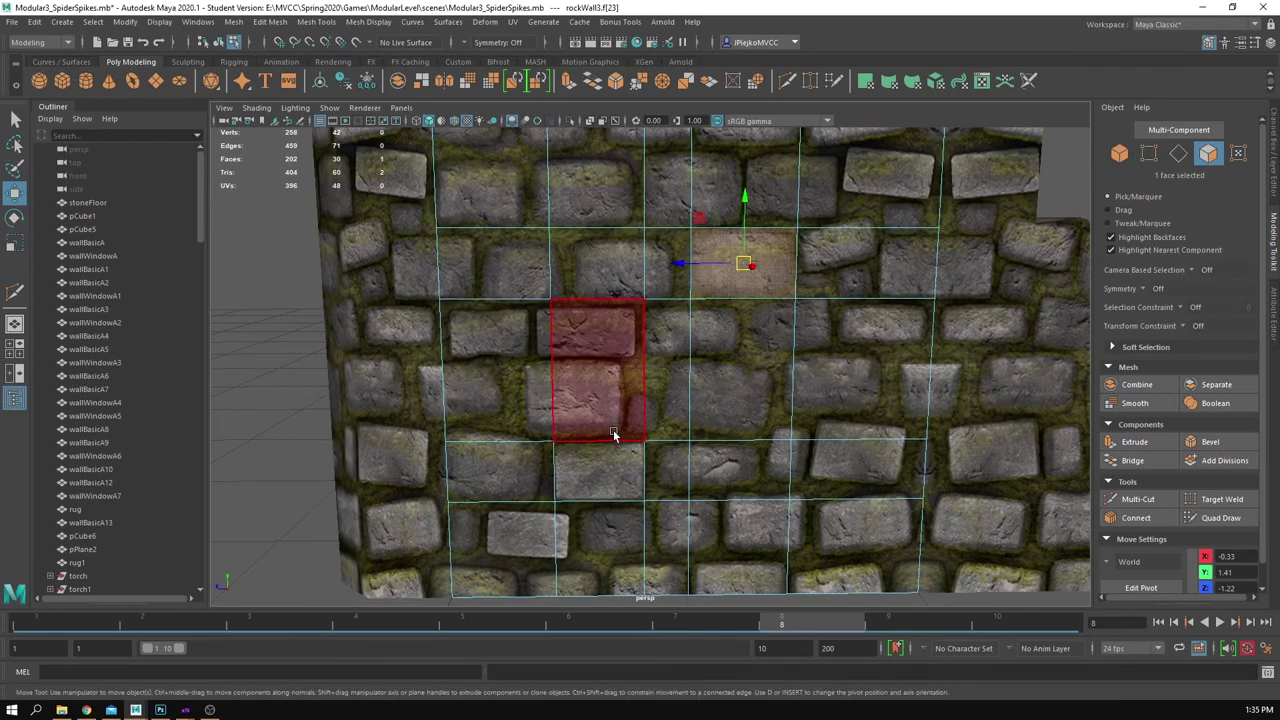
{"action": "left_click", "coordinate": [592, 486], "text": "shift"}
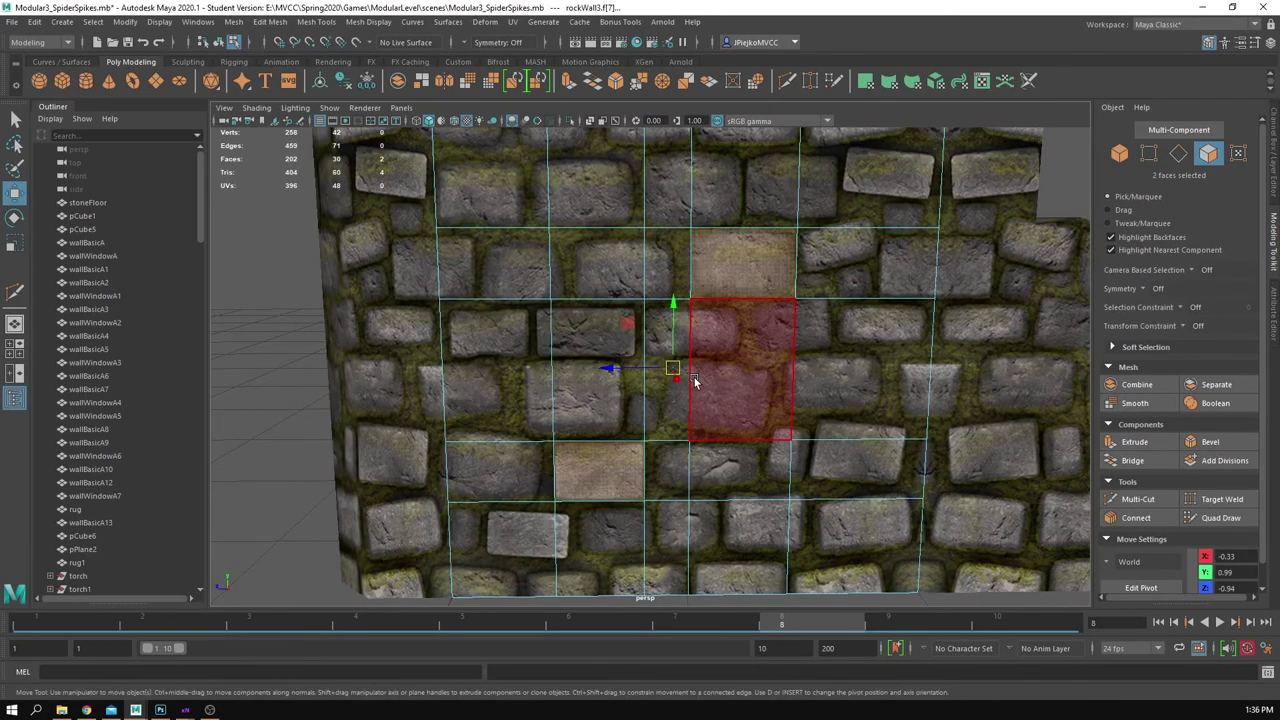
{"action": "left_click_drag", "start_coordinate": [695, 381], "coordinate": [669, 440], "text": "alt"}
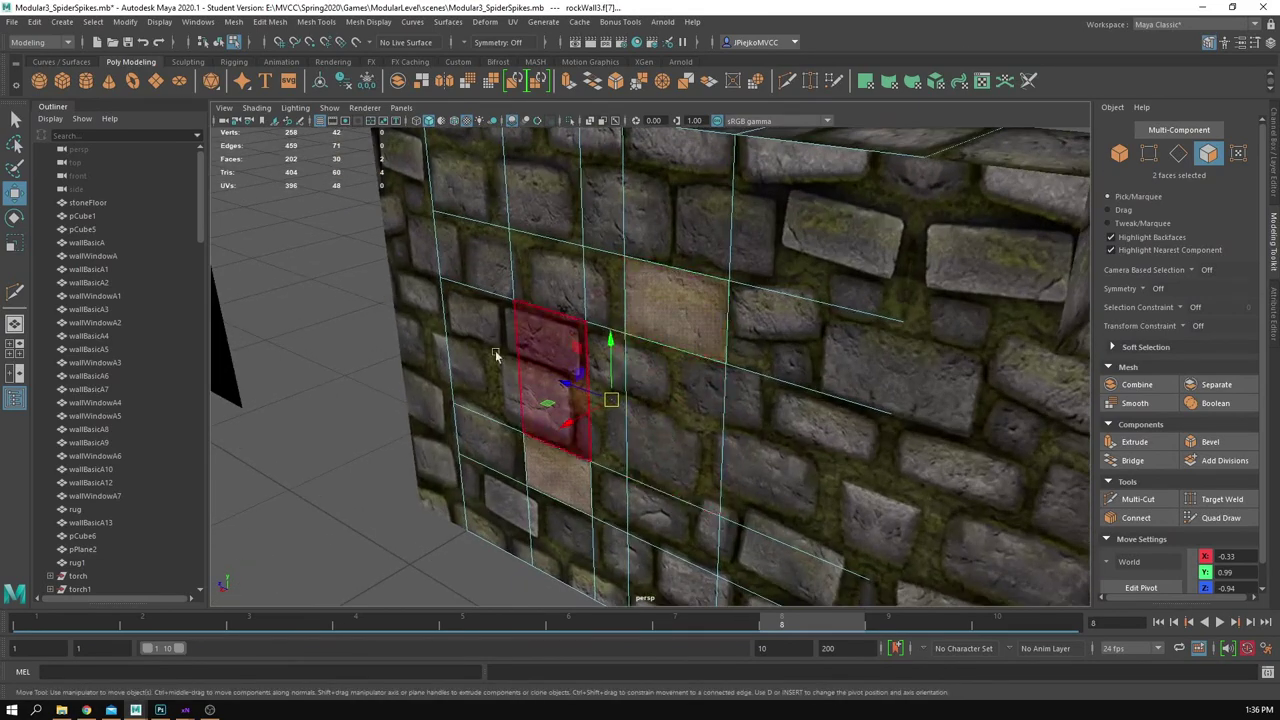
{"action": "left_click_drag", "start_coordinate": [495, 352], "coordinate": [510, 356], "text": "alt"}
{"action": "left_click", "coordinate": [334, 367]}
Step: Try to insert additional Multi-Cut edge loops close beside the loops framing the upper stone
{"action": "left_click_drag", "start_coordinate": [530, 404], "coordinate": [708, 418], "text": "alt"}
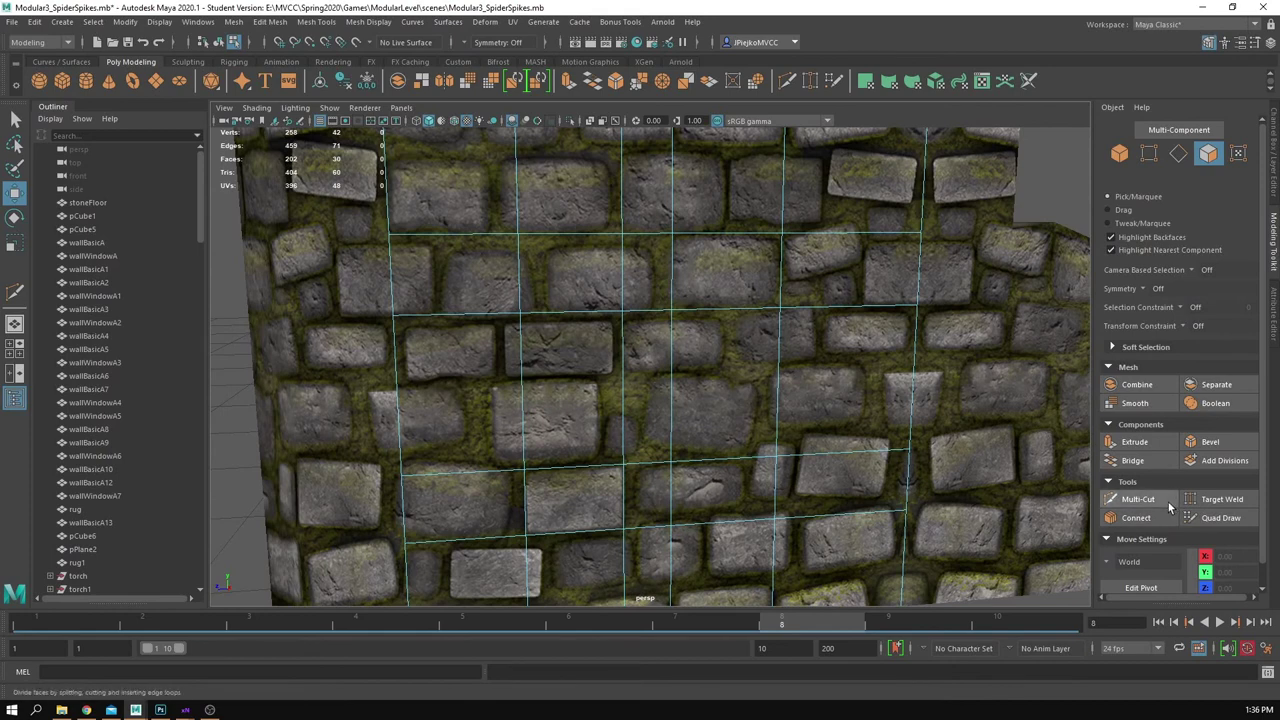
{"action": "left_click", "coordinate": [1137, 498]}
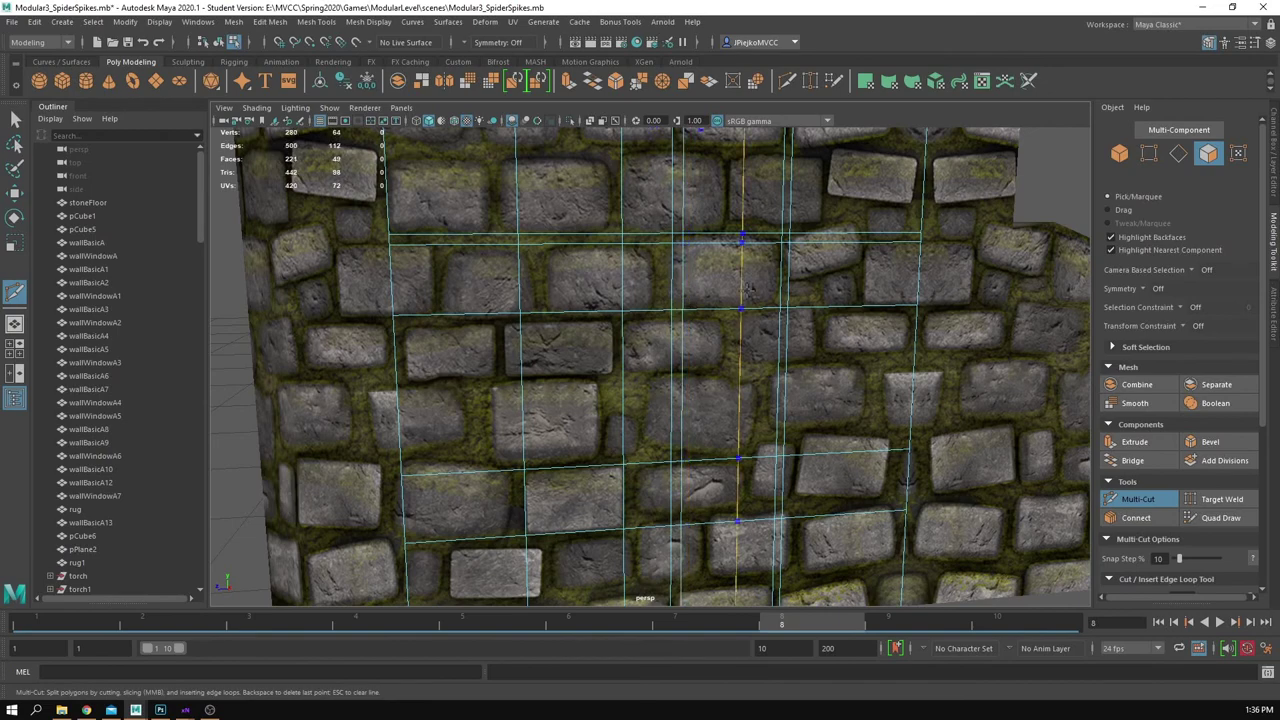
{"action": "left_click", "coordinate": [772, 306], "text": "ctrl"}
{"action": "left_click_drag", "start_coordinate": [772, 306], "coordinate": [766, 306], "text": "alt"}
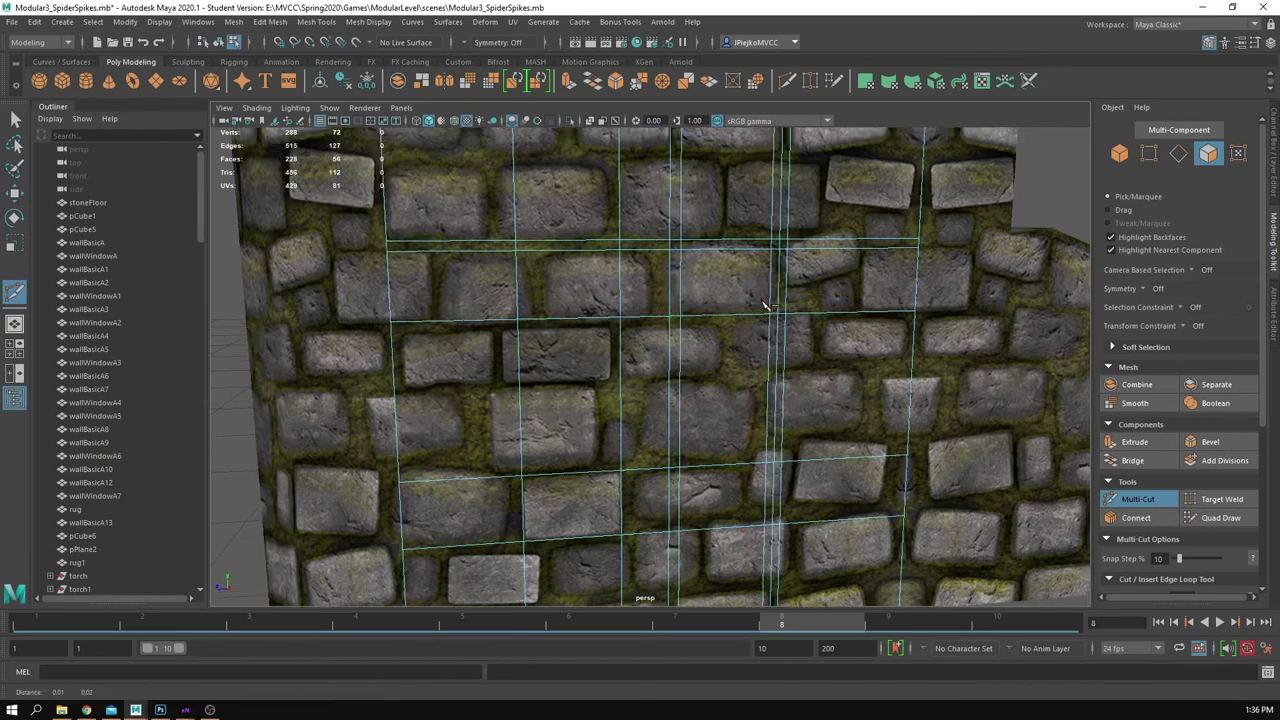
{"action": "right_click_drag", "start_coordinate": [766, 306], "coordinate": [837, 357], "text": "alt"}
{"action": "left_click_drag", "start_coordinate": [837, 357], "coordinate": [775, 359], "text": "alt"}
{"action": "left_click", "coordinate": [771, 359]}
Step: Undo the additional edge loops placed close beside the upper stone's frame
{"action": "key", "text": "ctrl+z"}
{"action": "right_click_drag", "start_coordinate": [840, 403], "coordinate": [930, 430], "text": "alt"}
{"action": "middle_click_drag", "start_coordinate": [930, 430], "coordinate": [877, 470], "text": "alt"}
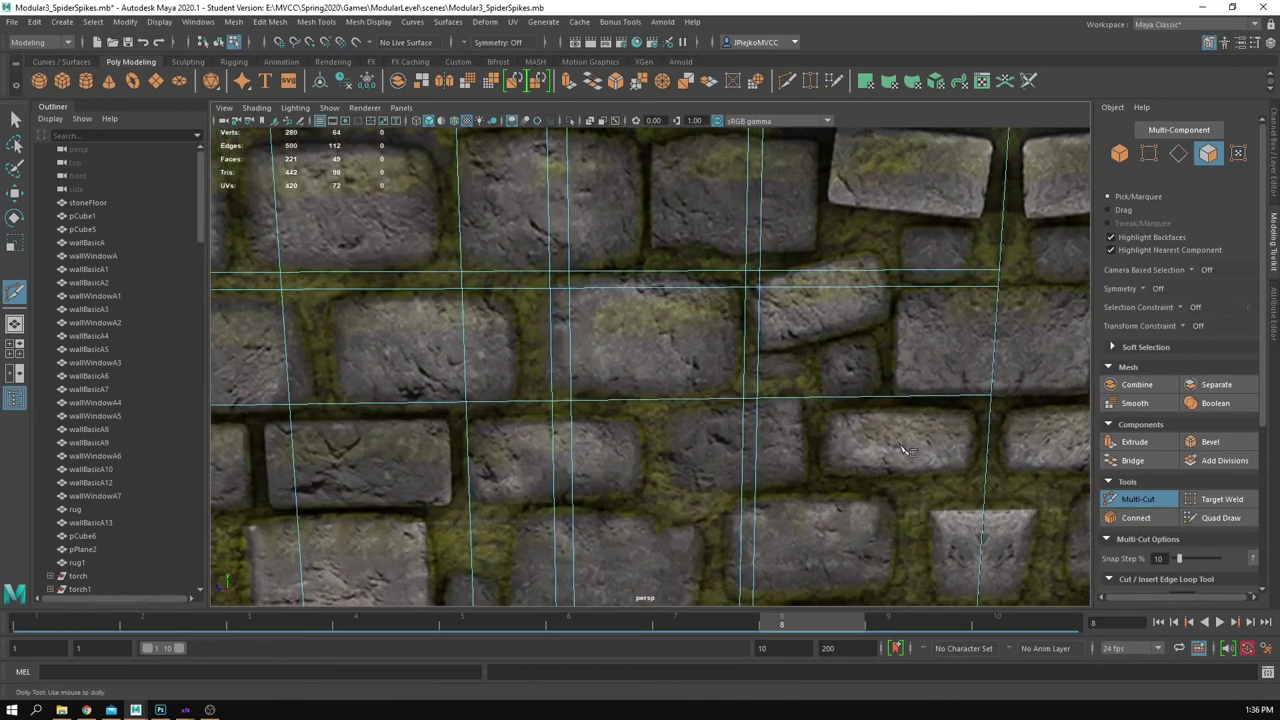
{"action": "key", "text": "ctrl+y"}
{"action": "right_click_drag", "start_coordinate": [754, 467], "coordinate": [520, 467], "text": "alt"}
{"action": "key", "text": "w"}
{"action": "left_click_drag", "start_coordinate": [520, 467], "coordinate": [517, 446], "text": "alt"}
{"action": "right_click_drag", "start_coordinate": [517, 446], "coordinate": [850, 456], "text": "alt"}
{"action": "key", "text": "ctrl+z"}
{"action": "mouse_move", "coordinate": [850, 456]}
{"action": "left_mouse_down", "text": "alt"}
{"action": "mouse_move", "coordinate": [860, 486]}
{"action": "mouse_move", "coordinate": [868, 461]}
{"action": "left_mouse_up", "text": "alt"}
{"action": "right_click_drag", "start_coordinate": [868, 461], "coordinate": [934, 461], "text": "alt"}
{"action": "middle_click_drag", "start_coordinate": [868, 384], "coordinate": [896, 428], "text": "alt"}
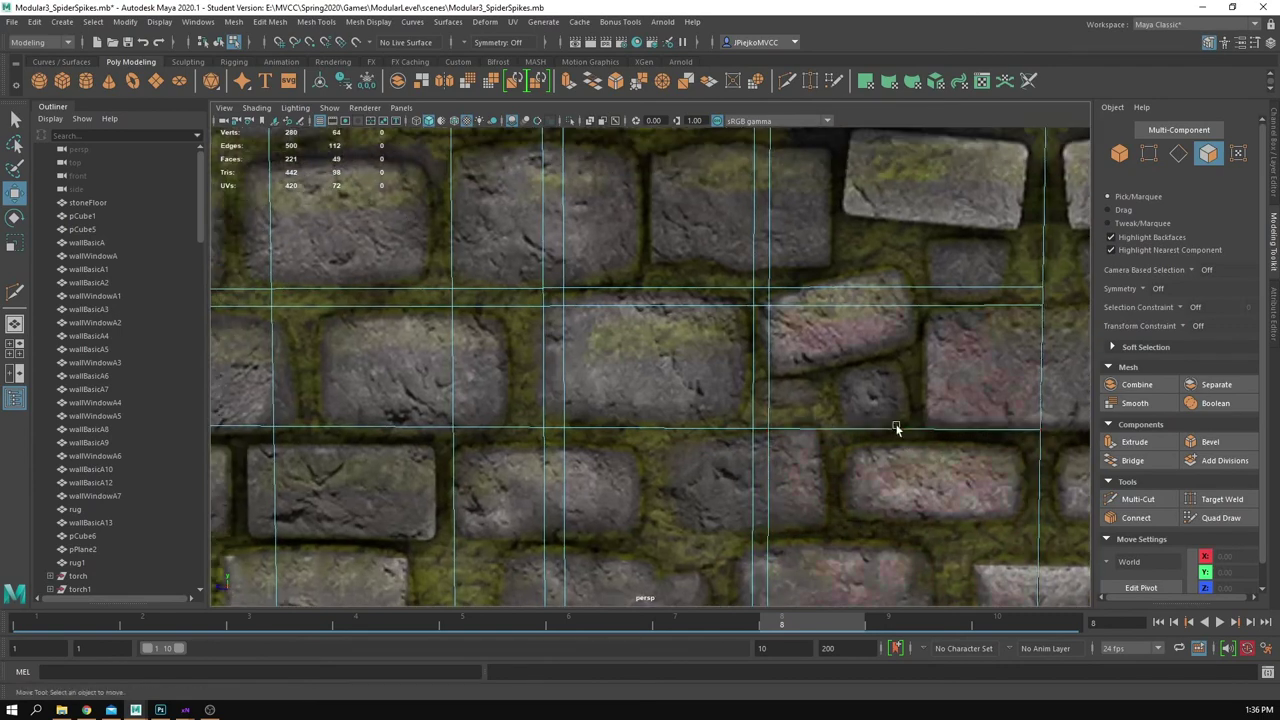
{"action": "key", "text": "ctrl+z"}
{"action": "key", "text": "ctrl+z"}
{"action": "key", "text": "ctrl+z"}
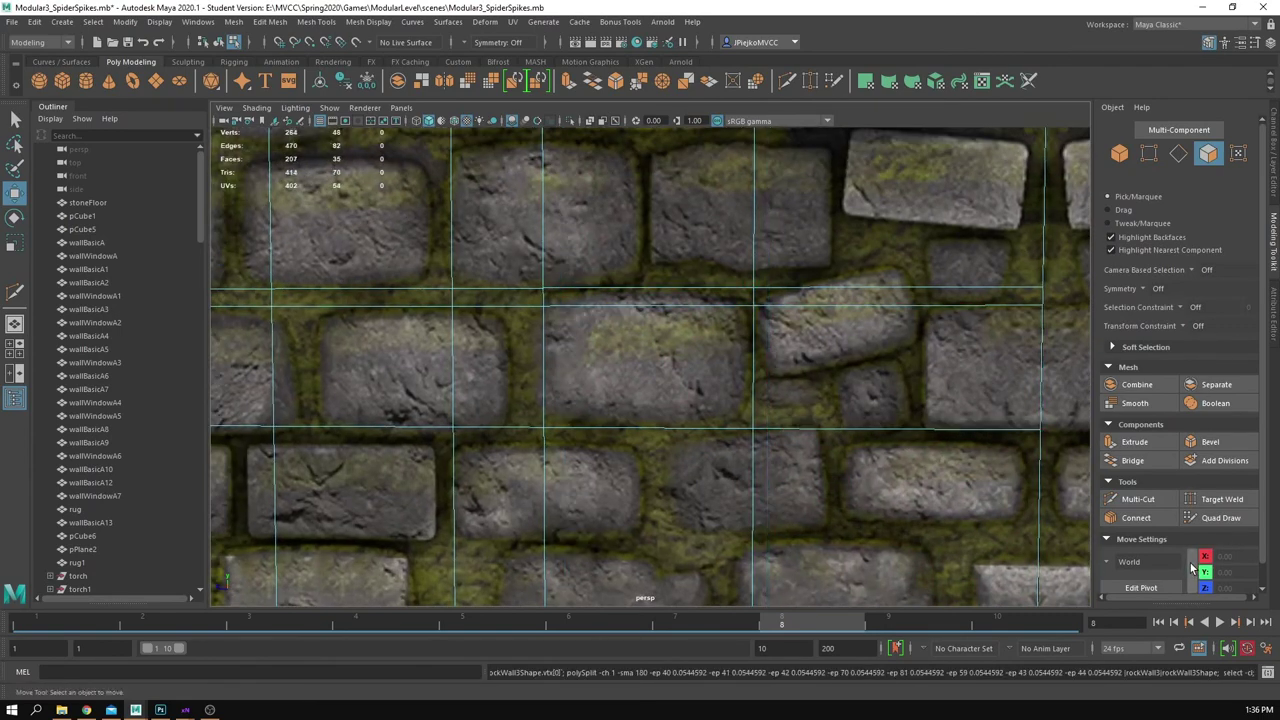
Step: Examine the faces framing the lower and upper stones, leaving the upper stone's face selected
{"action": "right_click_drag", "start_coordinate": [736, 342], "coordinate": [444, 342], "text": "alt"}
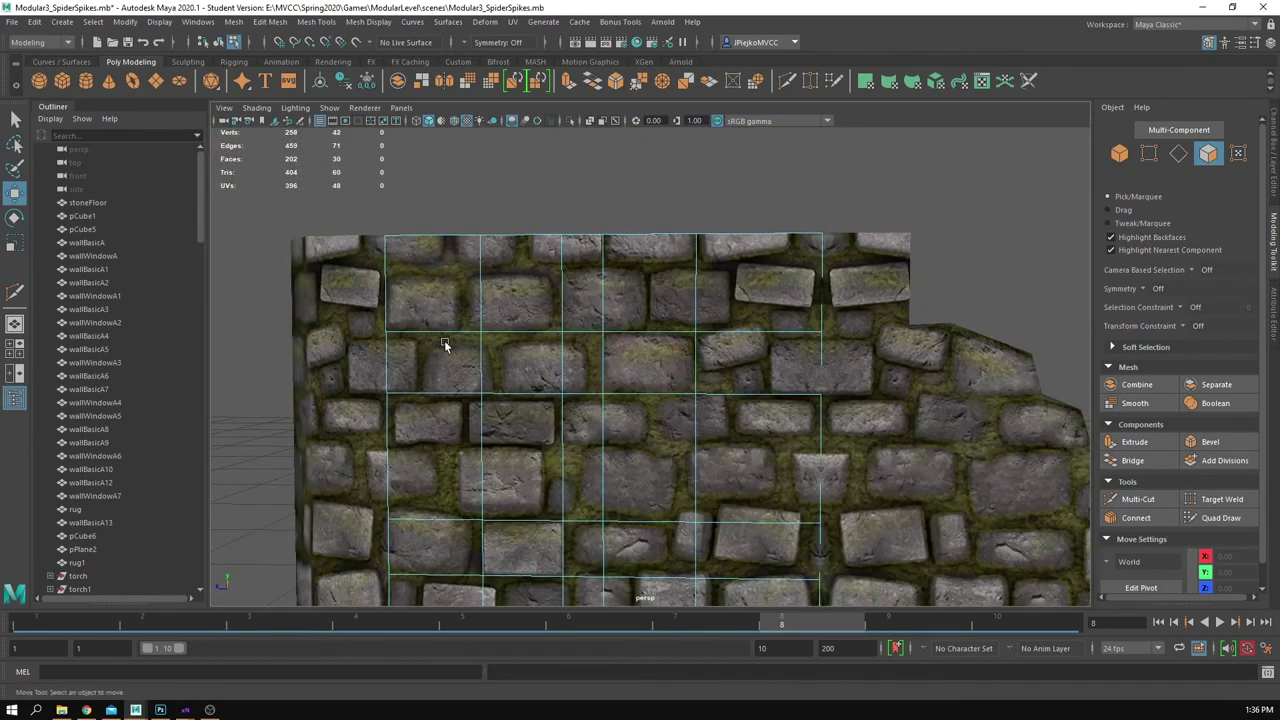
{"action": "left_click_drag", "start_coordinate": [444, 342], "coordinate": [487, 335], "text": "alt"}
{"action": "left_click", "coordinate": [648, 347]}
{"action": "left_click_drag", "start_coordinate": [637, 390], "coordinate": [614, 371], "text": "alt"}
{"action": "right_click_drag", "start_coordinate": [614, 371], "coordinate": [789, 326], "text": "alt"}
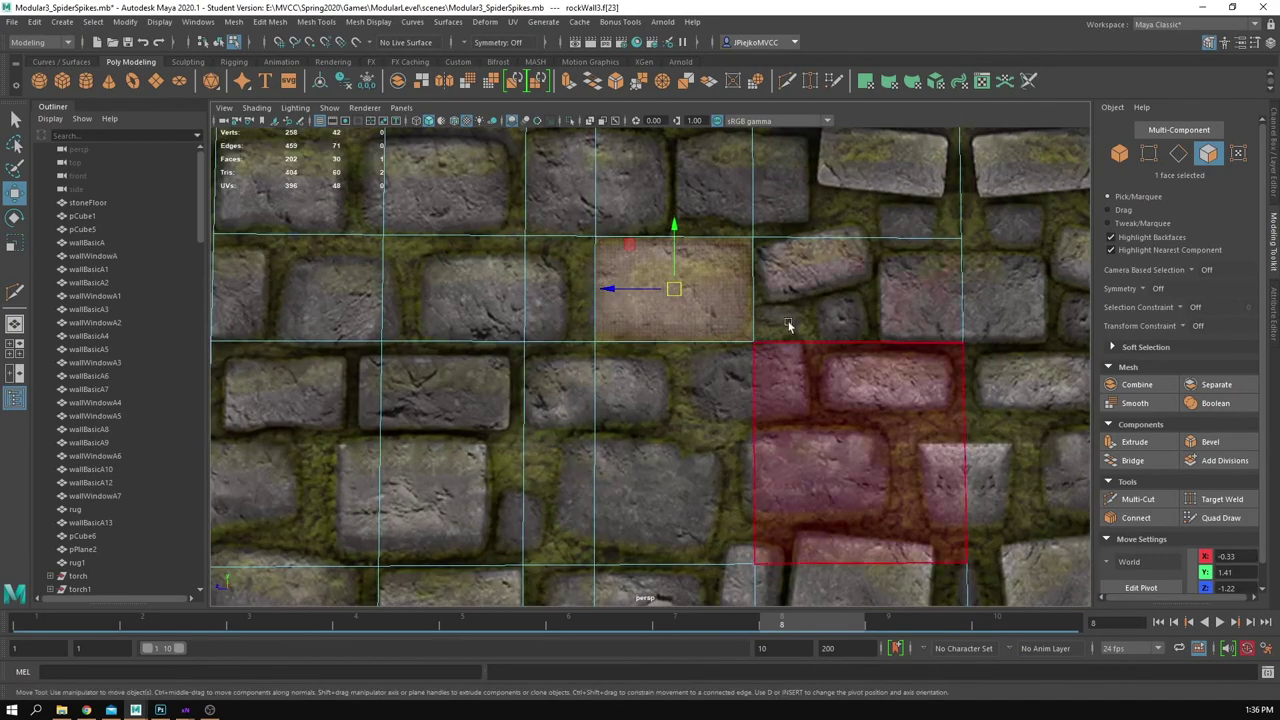
{"action": "middle_click_drag", "start_coordinate": [751, 337], "coordinate": [807, 263], "text": "alt"}
{"action": "right_click_drag", "start_coordinate": [807, 263], "coordinate": [772, 275], "text": "alt"}
{"action": "left_click", "coordinate": [514, 517]}
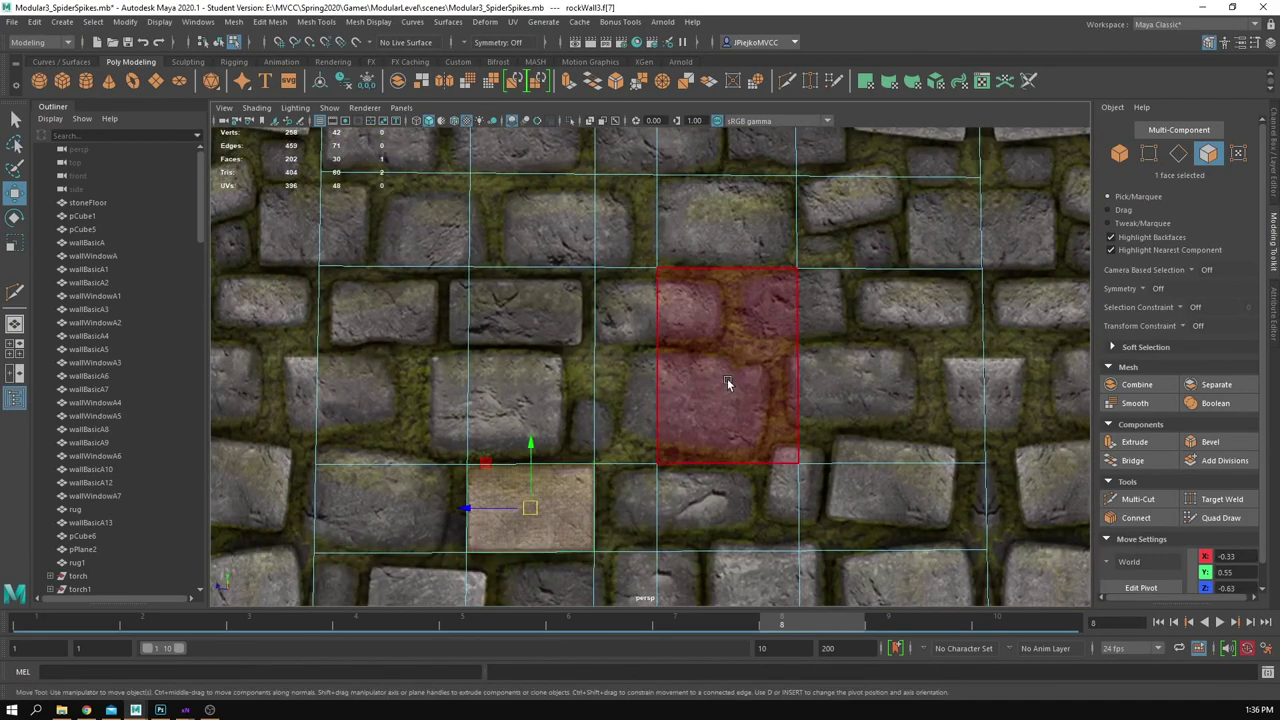
{"action": "middle_click_drag", "start_coordinate": [700, 238], "coordinate": [520, 471], "text": "alt"}
{"action": "left_click", "coordinate": [519, 470]}
Step: Insert Multi-Cut edge loops just inside all four edges of the face framing the upper stone
{"action": "left_click", "coordinate": [1130, 499]}
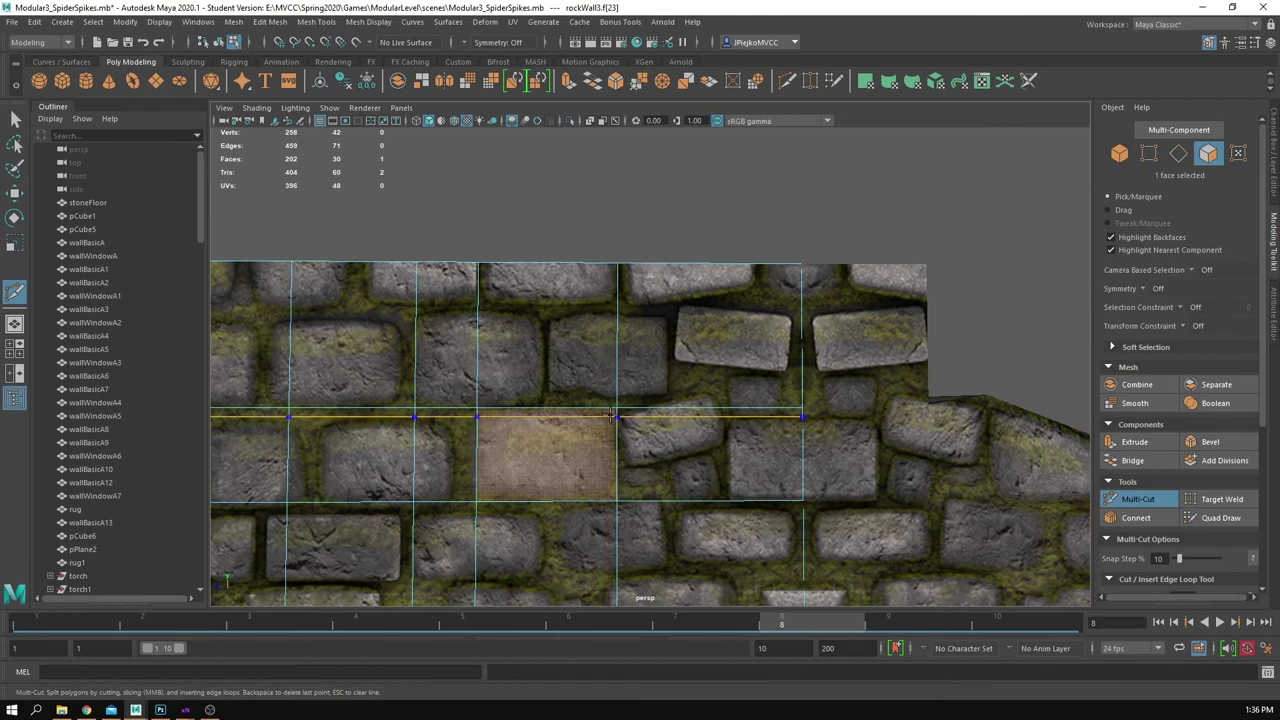
{"action": "left_click", "coordinate": [613, 415], "text": "ctrl"}
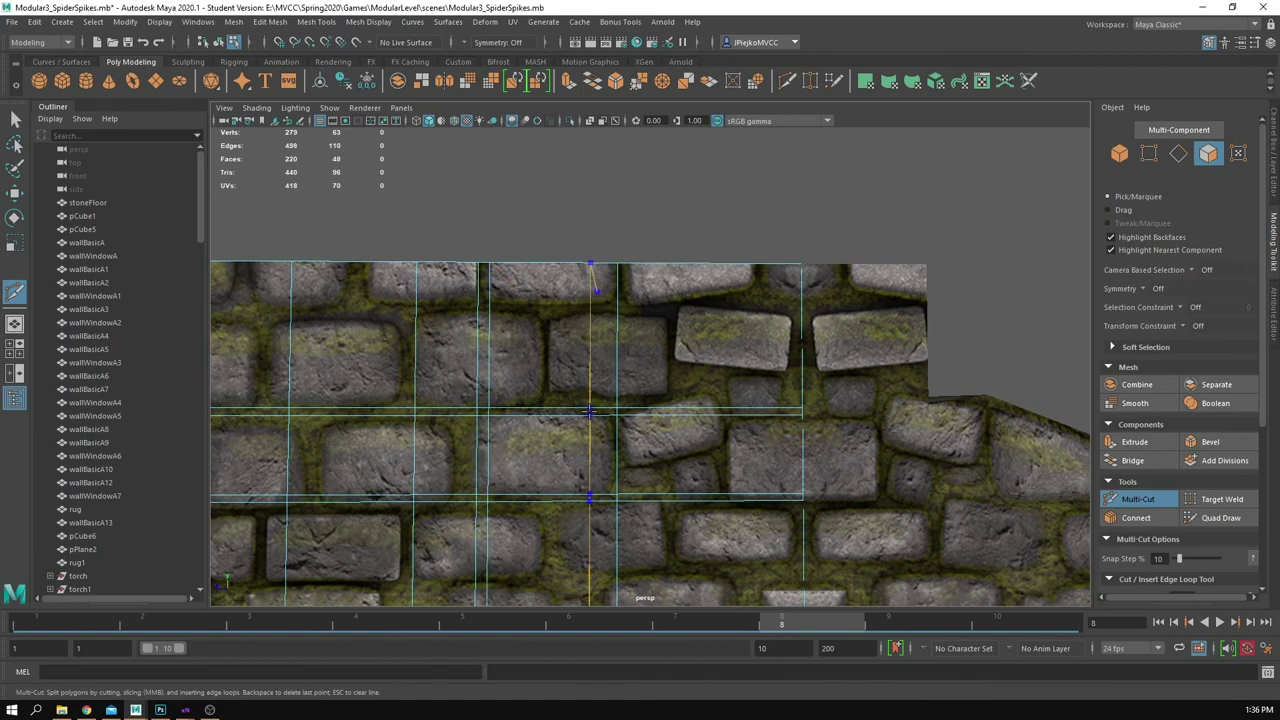
{"action": "scroll", "coordinate": [580, 437], "scroll_direction": "up", "scroll_amount": 3}
{"action": "middle_click_drag", "start_coordinate": [580, 443], "coordinate": [637, 411], "text": "alt"}
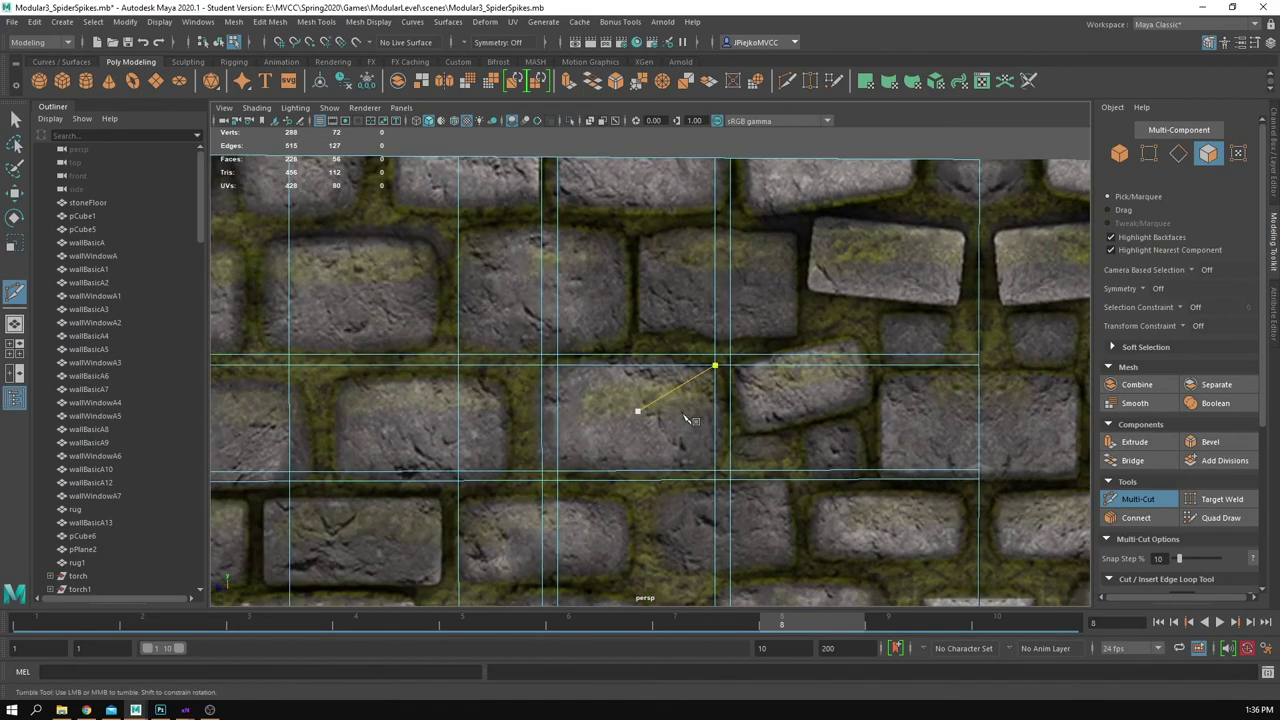
{"action": "key", "text": "w"}
Step: Cut diagonal edges with Multi-Cut joining the inner and outer corners of the frame around the upper stone
{"action": "left_click", "coordinate": [648, 433]}
{"action": "left_click_drag", "start_coordinate": [783, 422], "coordinate": [706, 380], "text": "alt"}
{"action": "middle_click_drag", "start_coordinate": [706, 380], "coordinate": [692, 438], "text": "alt"}
{"action": "right_click_drag", "start_coordinate": [692, 438], "coordinate": [857, 440], "text": "alt"}
{"action": "left_click_drag", "start_coordinate": [683, 414], "coordinate": [689, 417], "text": "alt"}
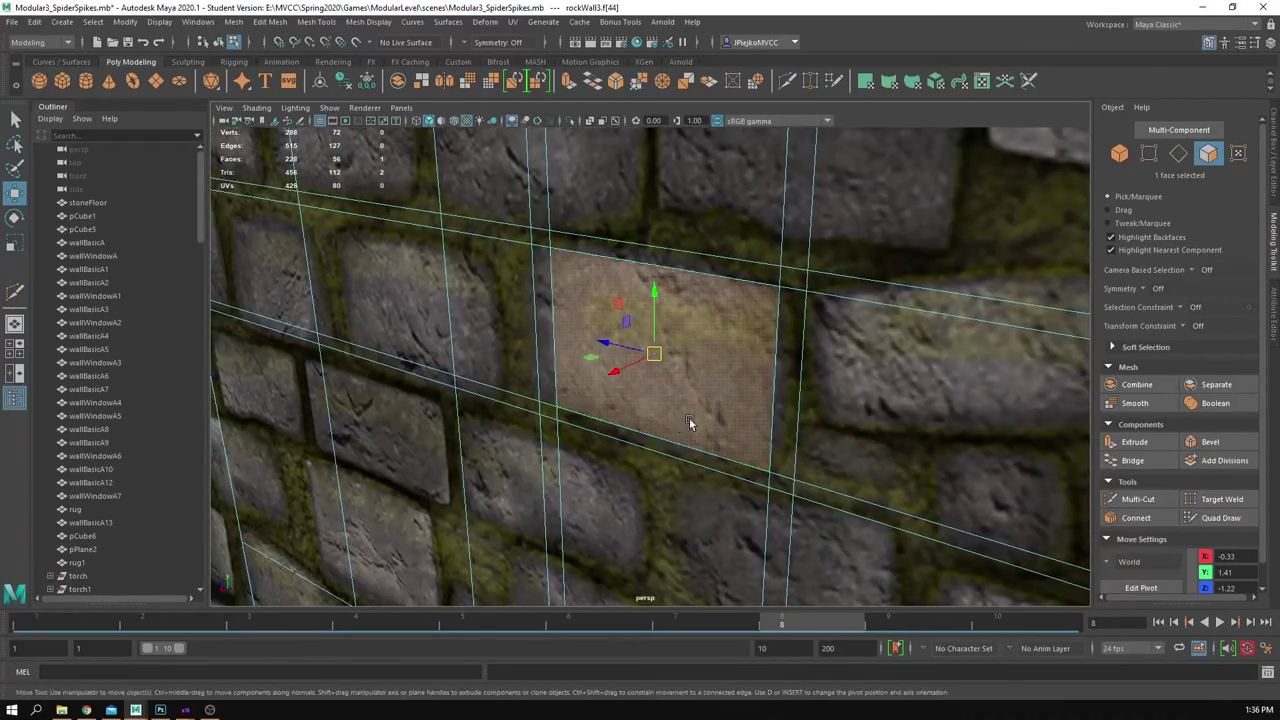
{"action": "left_click", "coordinate": [1114, 499]}
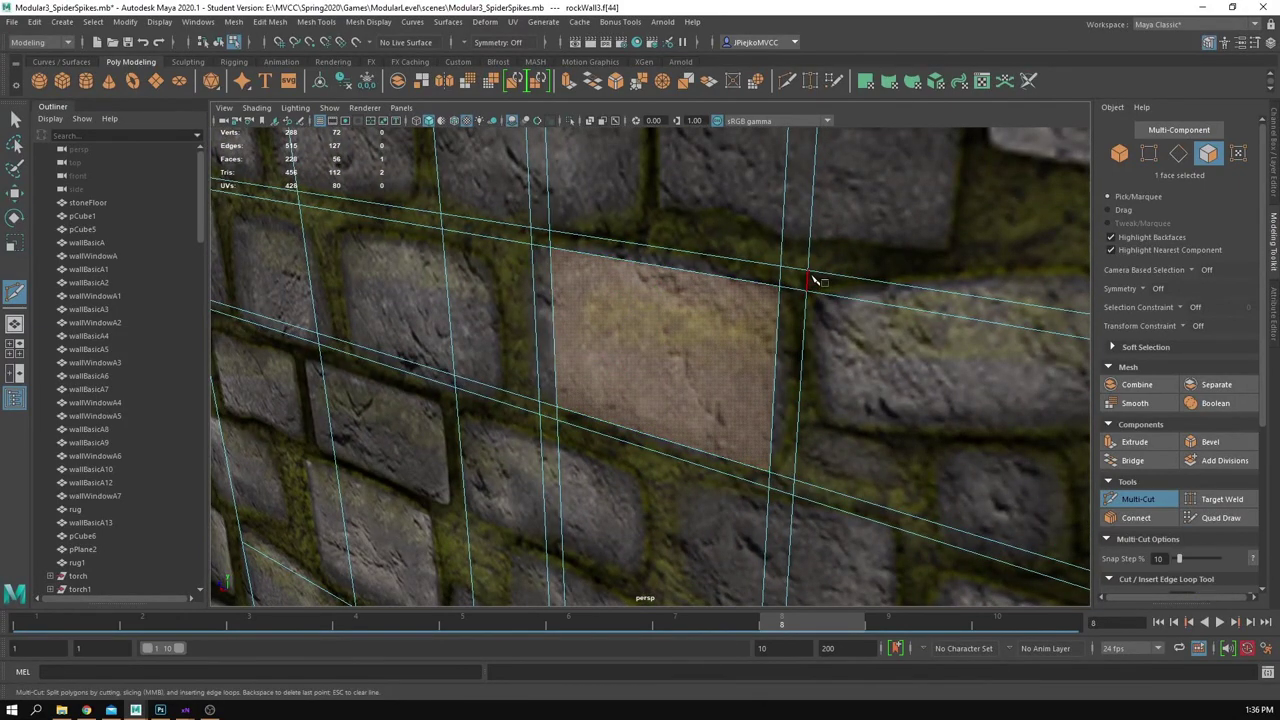
{"action": "right_click", "coordinate": [792, 483]}
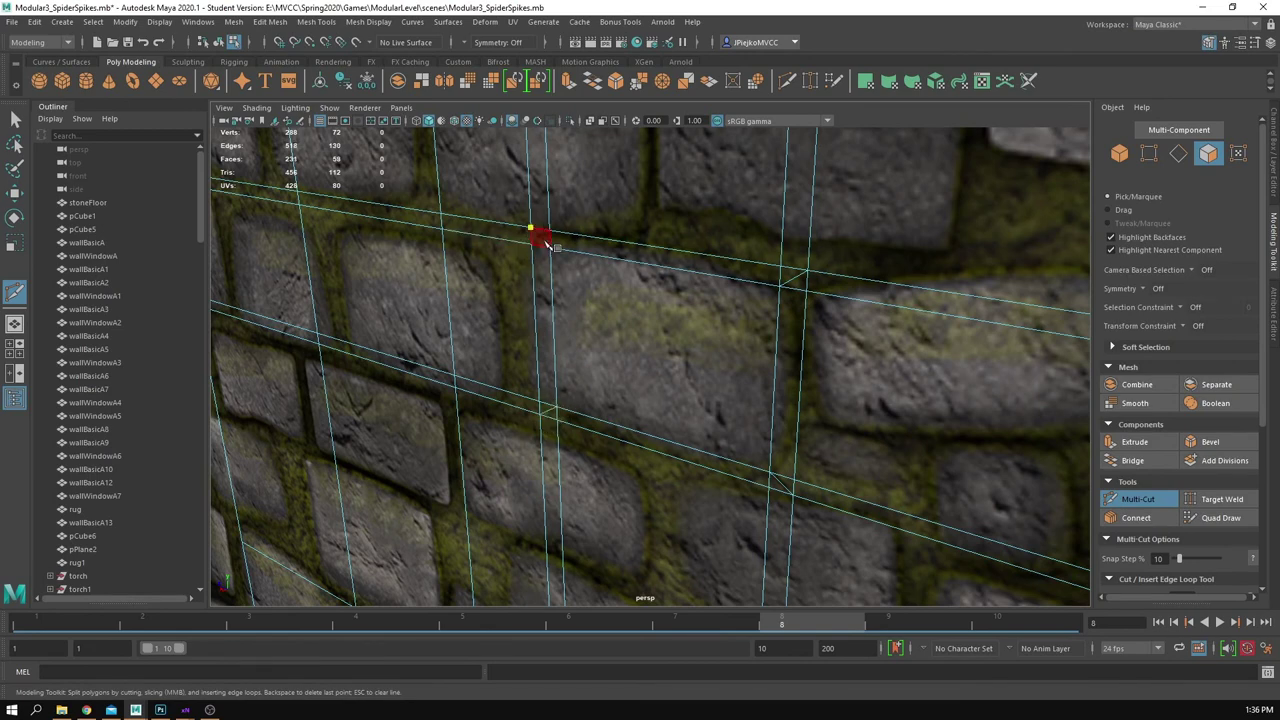
{"action": "right_click_drag", "start_coordinate": [590, 376], "coordinate": [423, 403], "text": "alt"}
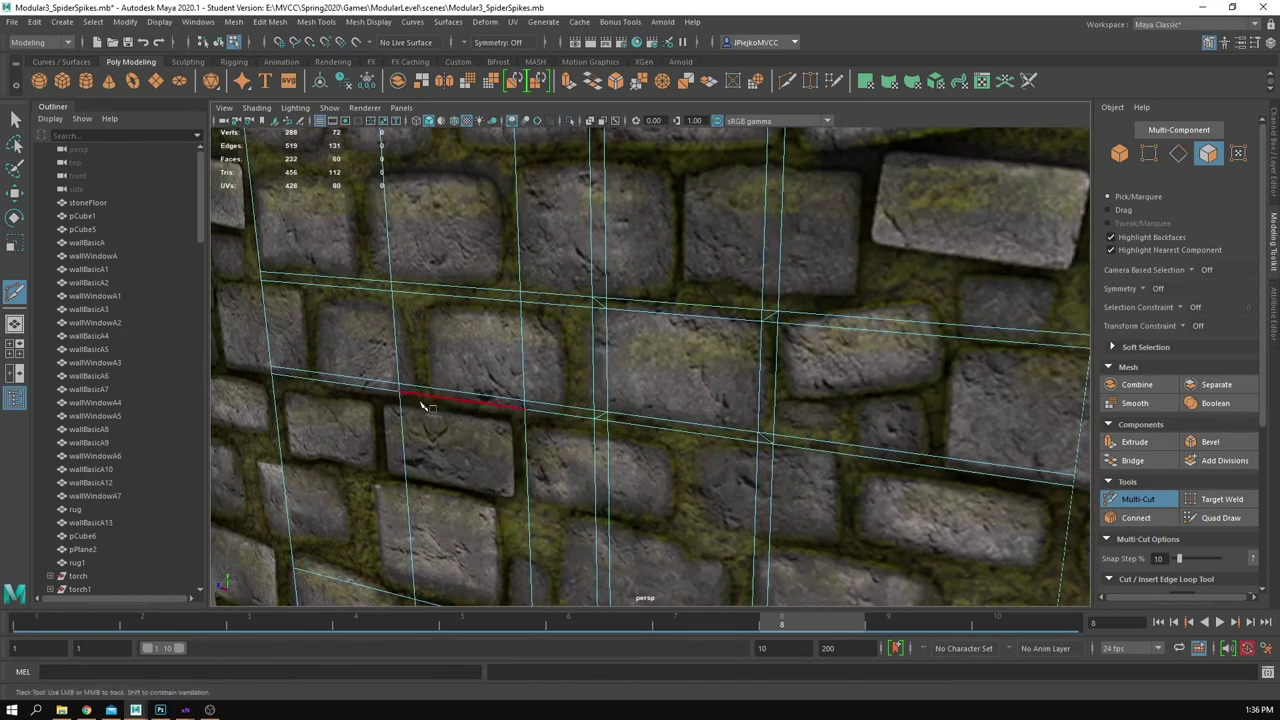
Step: Delete the inner edge-loop segments extending beyond the upper stone's frame on all four sides, keeping the inset rectangle
{"action": "key", "text": "w"}
{"action": "left_click_drag", "start_coordinate": [471, 406], "coordinate": [487, 402], "text": "alt"}
{"action": "right_click_drag", "start_coordinate": [487, 402], "coordinate": [489, 289]}
{"action": "double_click", "coordinate": [488, 300]}
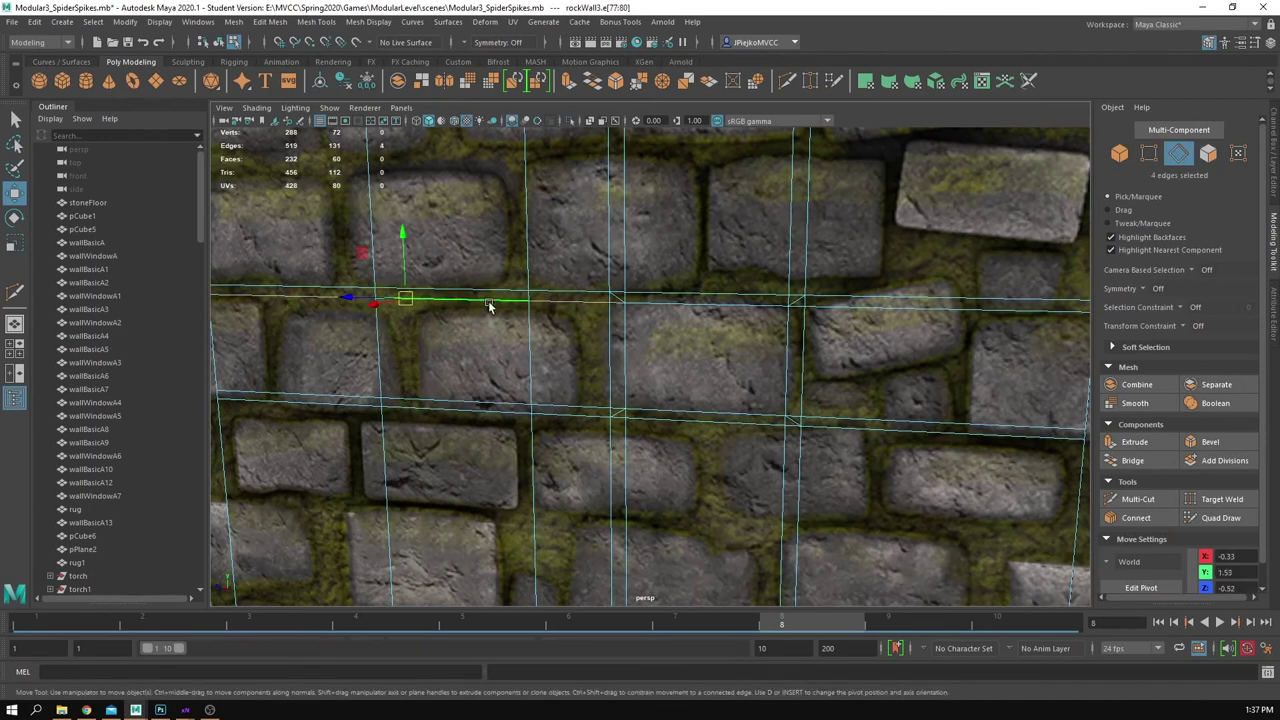
{"action": "double_click", "coordinate": [546, 405], "text": "shift"}
{"action": "double_click", "coordinate": [924, 413], "text": "shift"}
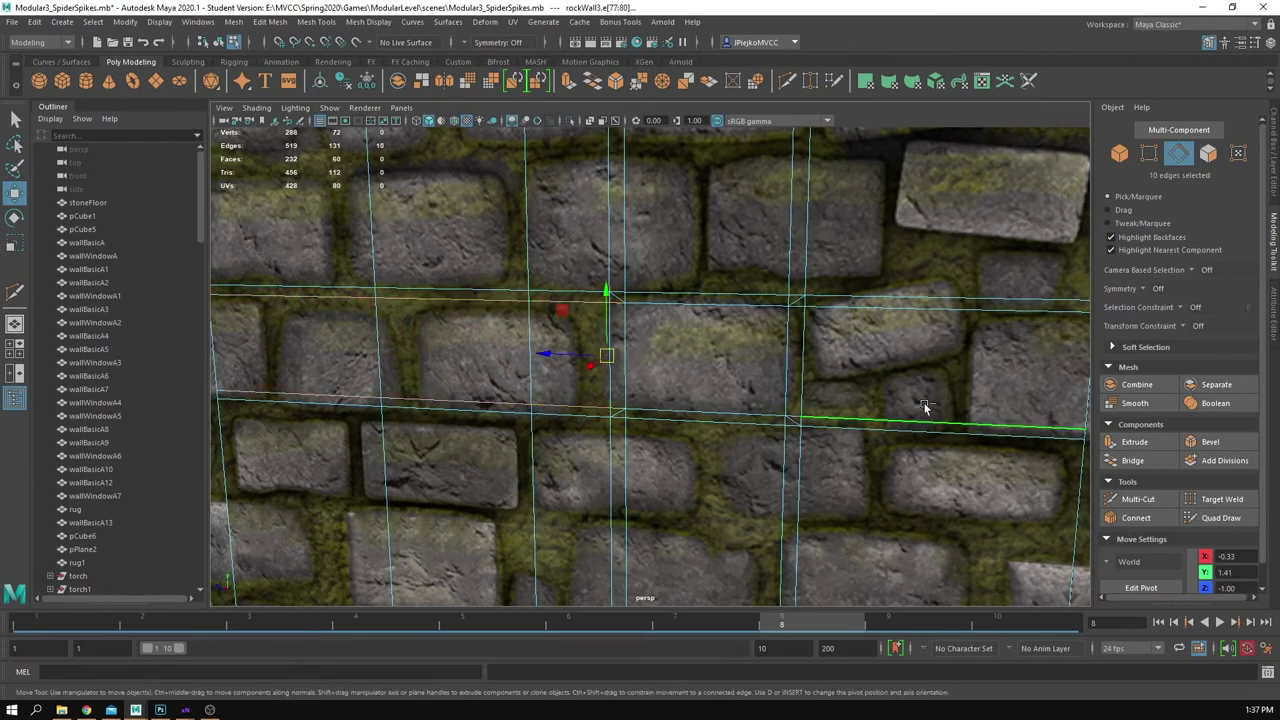
{"action": "double_click", "coordinate": [789, 244], "text": "shift"}
{"action": "double_click", "coordinate": [624, 150], "text": "shift"}
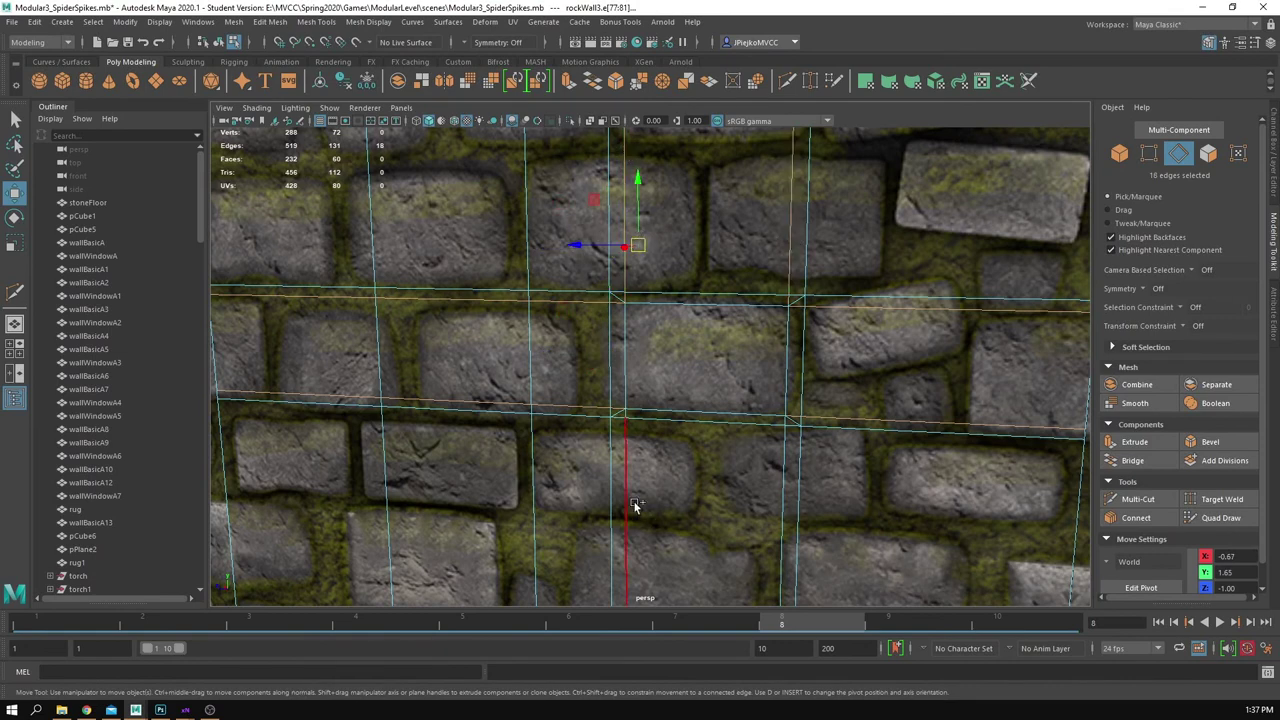
{"action": "double_click", "coordinate": [630, 503], "text": "shift"}
{"action": "double_click", "coordinate": [761, 480], "text": "shift"}
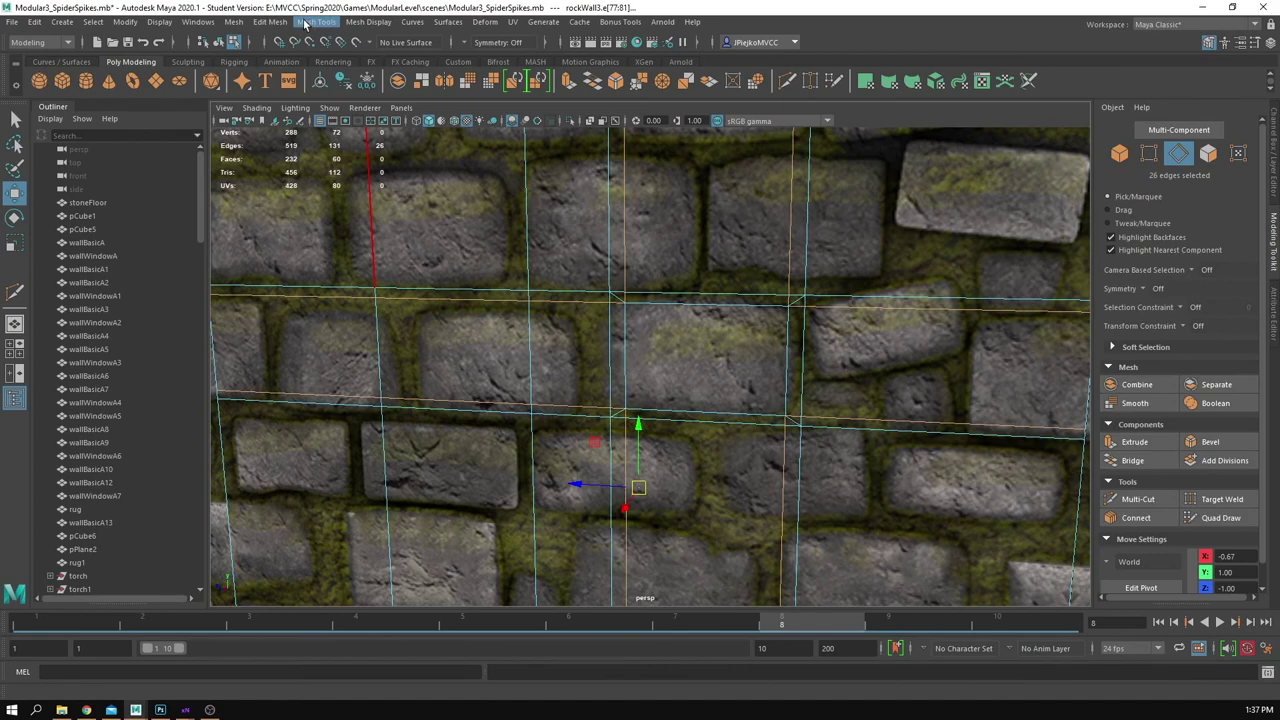
{"action": "left_click", "coordinate": [268, 24]}
{"action": "left_click", "coordinate": [342, 292]}
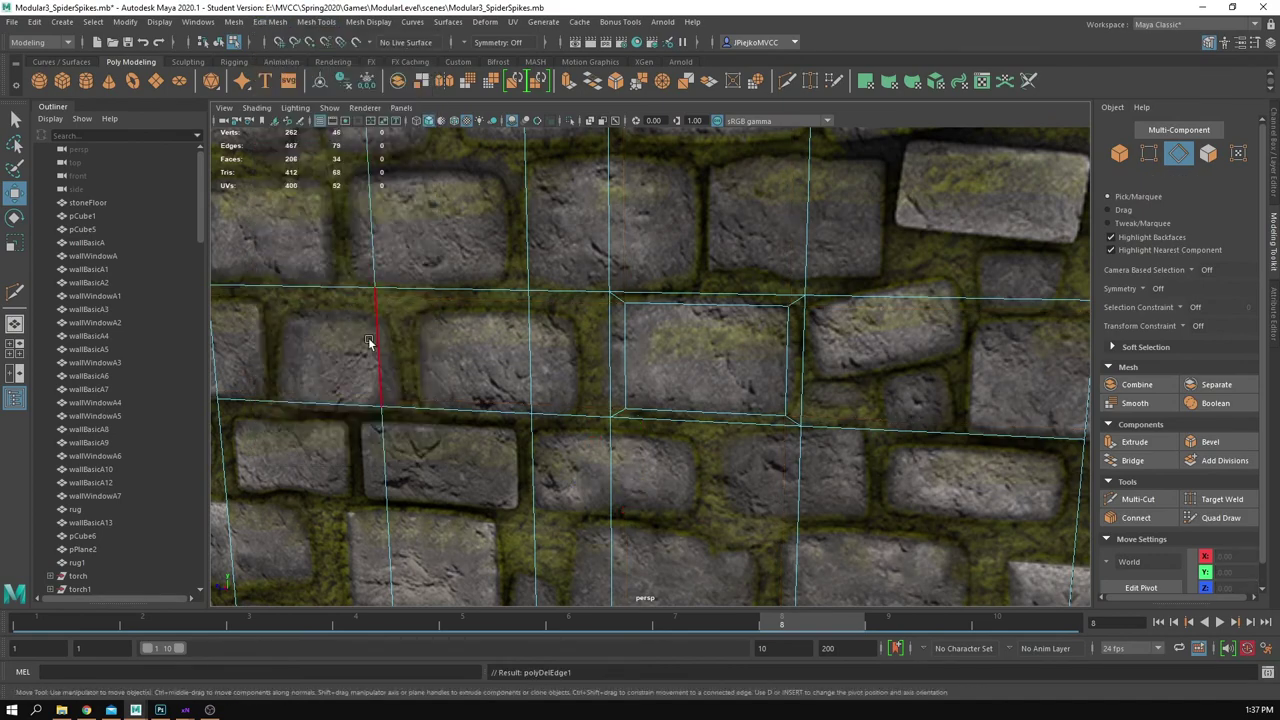
Step: Undo and redo the edge deletion to compare the topology around the upper stone before and after it
{"action": "scroll", "coordinate": [702, 315], "scroll_direction": "down", "scroll_amount": 1}
{"action": "scroll", "coordinate": [700, 313], "scroll_direction": "down", "scroll_amount": 2}
{"action": "mouse_move", "coordinate": [652, 312]}
{"action": "left_mouse_down", "text": "alt"}
{"action": "mouse_move", "coordinate": [686, 309]}
{"action": "mouse_move", "coordinate": [628, 311]}
{"action": "mouse_move", "coordinate": [642, 311]}
{"action": "left_mouse_up", "text": "alt"}
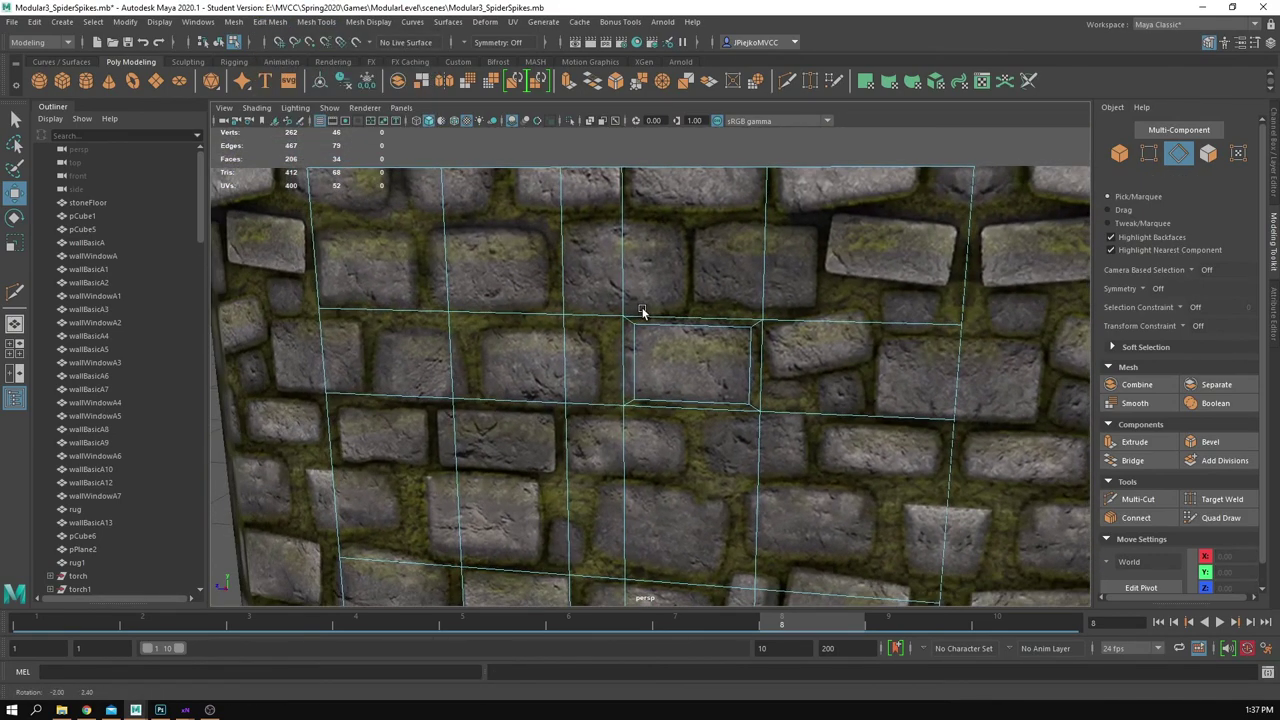
{"action": "key", "text": "ctrl+z"}
{"action": "middle_click_drag", "start_coordinate": [827, 391], "coordinate": [815, 340], "text": "alt"}
{"action": "right_click_drag", "start_coordinate": [630, 404], "coordinate": [850, 368], "text": "alt"}
{"action": "key", "text": "ctrl+z"}
{"action": "key", "text": "ctrl+y"}
{"action": "key", "text": "ctrl+z"}
{"action": "key", "text": "ctrl+y"}
{"action": "key", "text": "ctrl+y"}
{"action": "key", "text": "ctrl+y"}
{"action": "left_click_drag", "start_coordinate": [571, 404], "coordinate": [608, 355], "text": "alt"}
Step: Move the upper stone's inset face slightly outward from the wall to an X position of -0.29
{"action": "left_click_drag", "start_coordinate": [589, 264], "coordinate": [648, 272], "text": "alt"}
{"action": "right_click_drag", "start_coordinate": [682, 293], "coordinate": [685, 336]}
{"action": "left_click", "coordinate": [688, 300]}
{"action": "left_click_drag", "start_coordinate": [688, 300], "coordinate": [658, 316], "text": "alt"}
{"action": "right_click_drag", "start_coordinate": [658, 316], "coordinate": [702, 312], "text": "alt"}
{"action": "middle_click_drag", "start_coordinate": [701, 288], "coordinate": [662, 355], "text": "alt"}
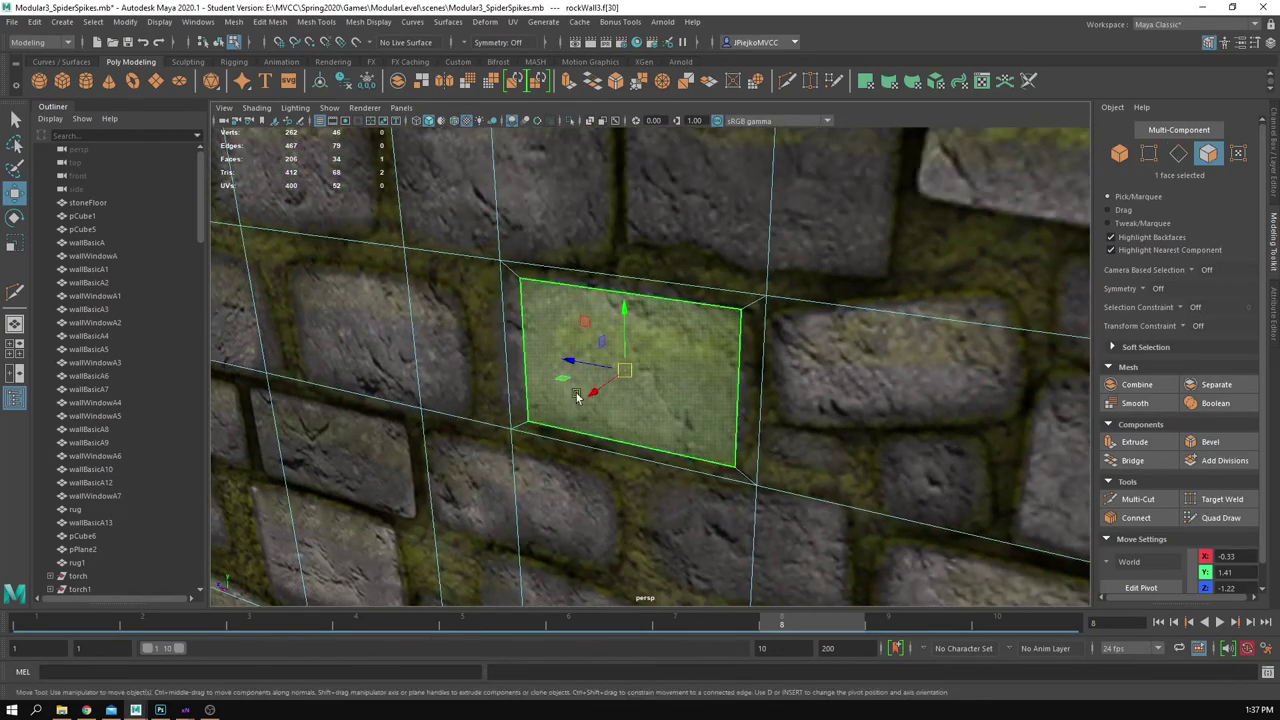
{"action": "left_click_drag", "start_coordinate": [591, 392], "coordinate": [578, 400]}
Step: Examine the raised upper stone and the neighbouring wall sections from several angles in object mode
{"action": "right_click_drag", "start_coordinate": [578, 400], "coordinate": [318, 292], "text": "alt"}
{"action": "key", "text": "F8"}
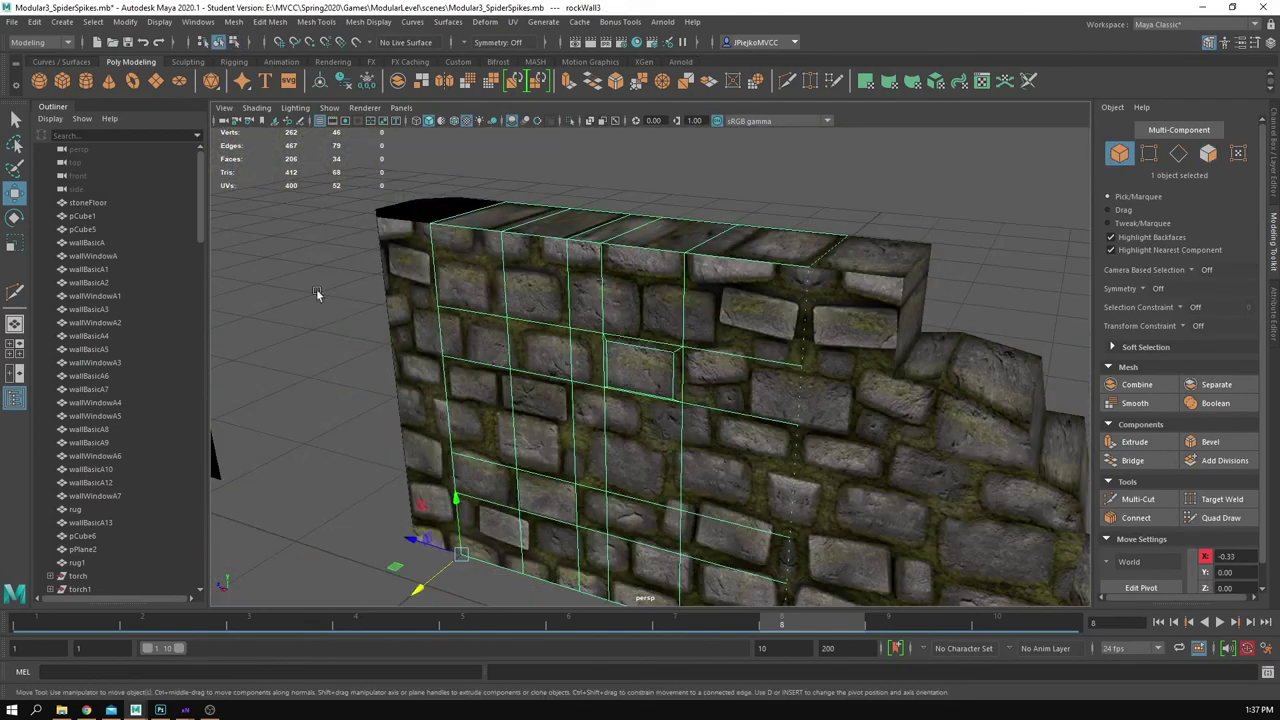
{"action": "left_click", "coordinate": [342, 337]}
{"action": "left_click_drag", "start_coordinate": [342, 337], "coordinate": [523, 333], "text": "alt"}
{"action": "right_click_drag", "start_coordinate": [521, 328], "coordinate": [736, 328], "text": "alt"}
{"action": "left_click_drag", "start_coordinate": [736, 328], "coordinate": [774, 352], "text": "alt"}
{"action": "left_click", "coordinate": [754, 320]}
{"action": "right_click_drag", "start_coordinate": [774, 352], "coordinate": [775, 386]}
{"action": "left_click", "coordinate": [764, 348]}
{"action": "left_click_drag", "start_coordinate": [804, 355], "coordinate": [814, 359]}
{"action": "key", "text": "F8"}
{"action": "left_click", "coordinate": [954, 454]}
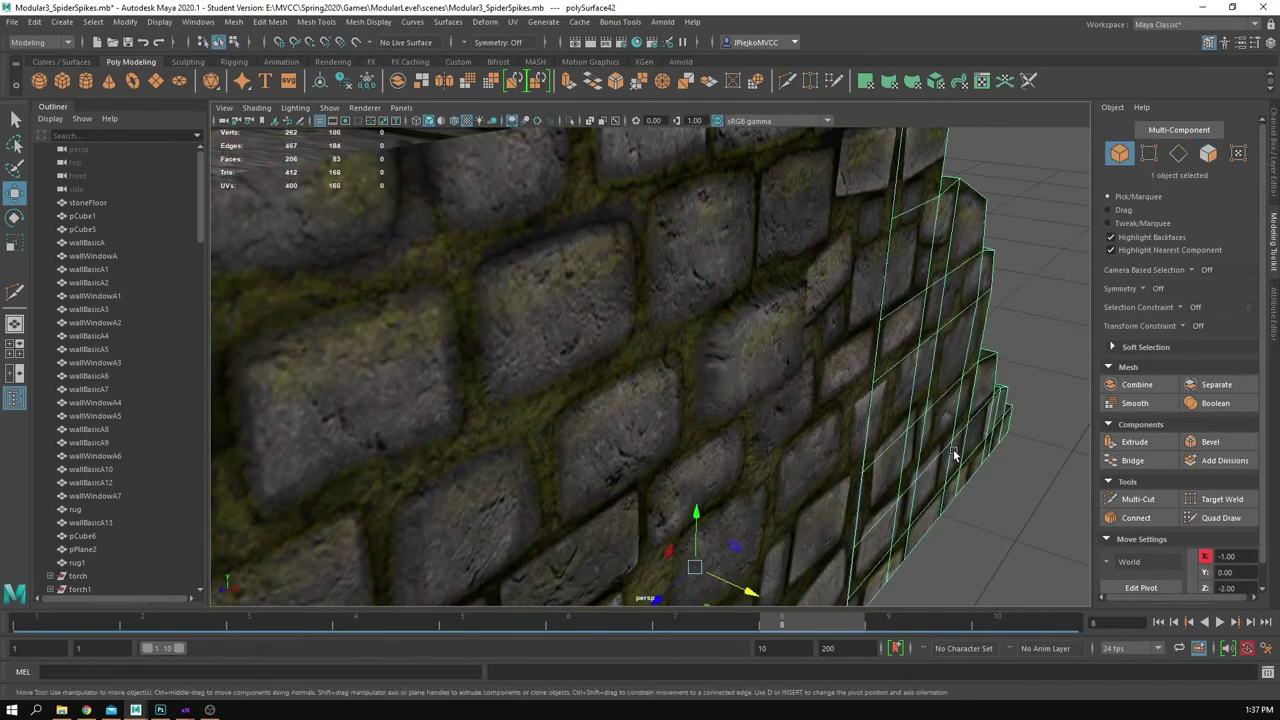
{"action": "right_click_drag", "start_coordinate": [954, 454], "coordinate": [517, 374], "text": "alt"}
{"action": "left_click_drag", "start_coordinate": [517, 374], "coordinate": [1036, 494], "text": "alt"}
{"action": "right_click_drag", "start_coordinate": [785, 280], "coordinate": [843, 309], "text": "alt"}
{"action": "left_click_drag", "start_coordinate": [843, 309], "coordinate": [780, 335], "text": "alt"}
{"action": "right_click_drag", "start_coordinate": [780, 335], "coordinate": [1040, 430], "text": "alt"}
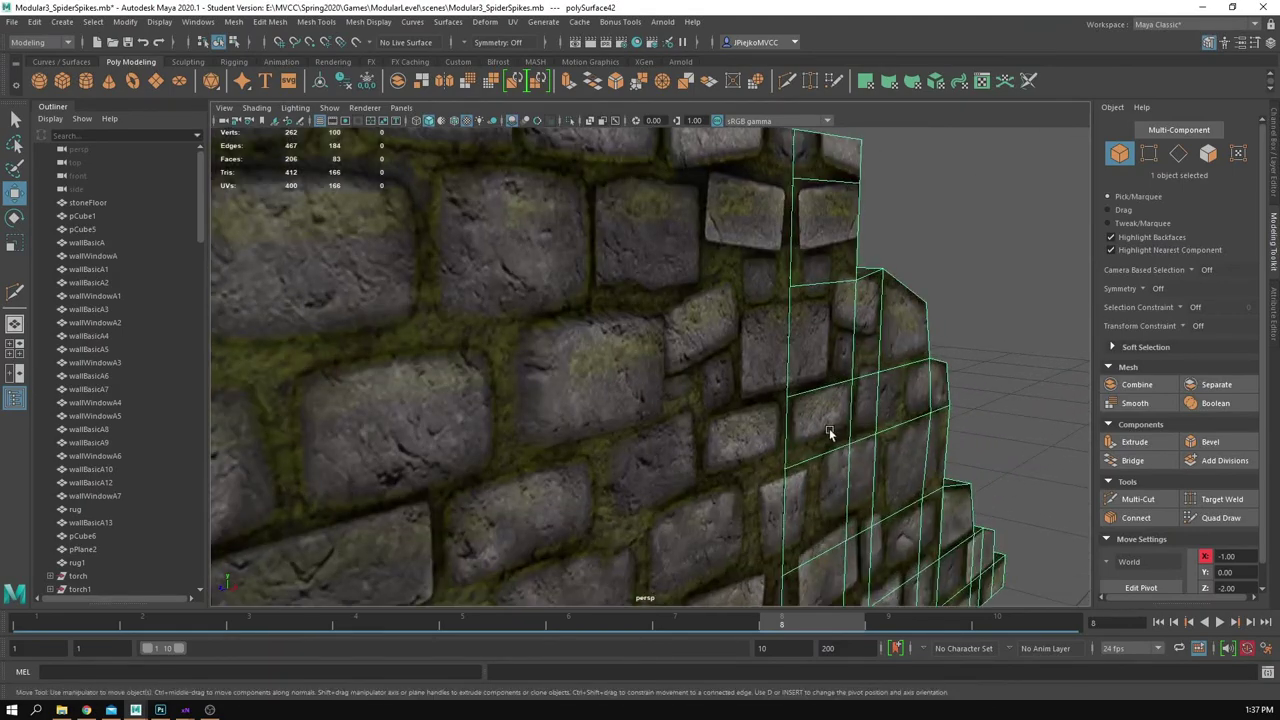
Step: Try to extrude the lower stone's whole face outward from the wall and scale it
{"action": "right_click_drag", "start_coordinate": [829, 433], "coordinate": [660, 400], "text": "alt"}
{"action": "middle_click_drag", "start_coordinate": [630, 398], "coordinate": [689, 334], "text": "alt"}
{"action": "middle_click_drag", "start_coordinate": [530, 434], "coordinate": [700, 311], "text": "alt"}
{"action": "left_click", "coordinate": [675, 372]}
{"action": "left_click_drag", "start_coordinate": [700, 311], "coordinate": [620, 282], "text": "alt"}
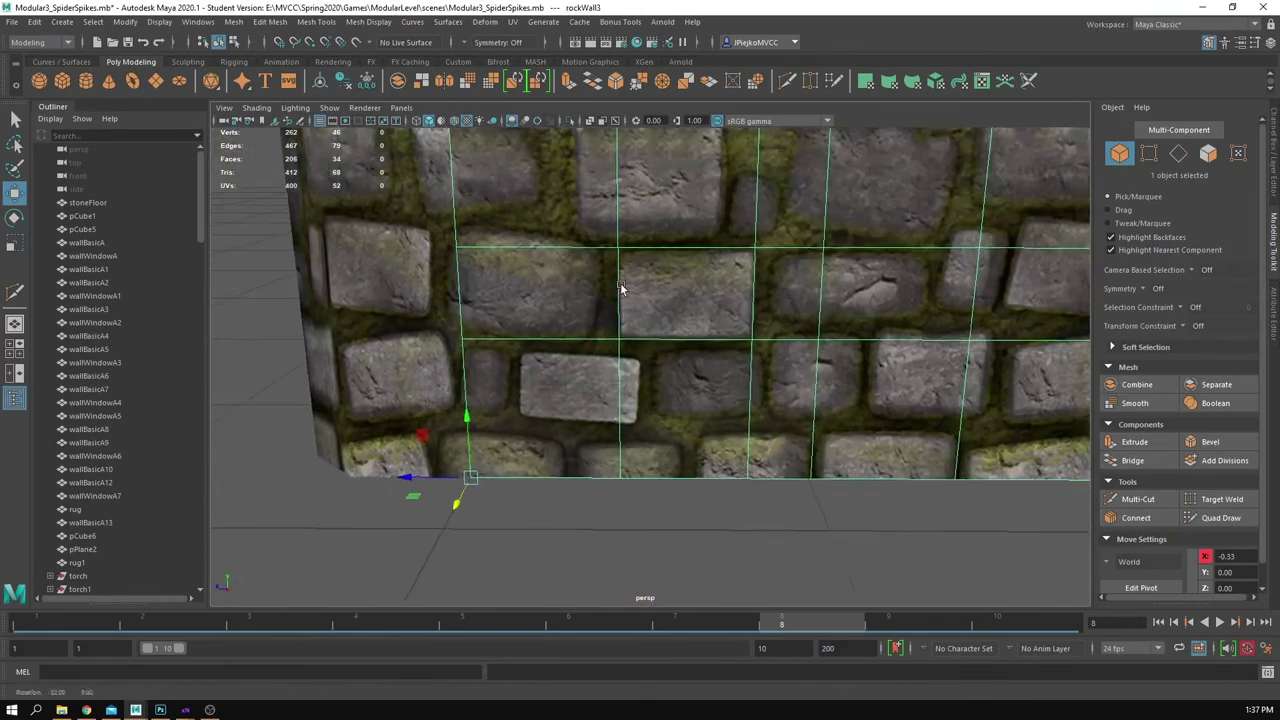
{"action": "middle_click_drag", "start_coordinate": [697, 315], "coordinate": [651, 357], "text": "alt"}
{"action": "right_click_drag", "start_coordinate": [642, 386], "coordinate": [694, 391], "text": "alt"}
{"action": "key", "text": "F11"}
{"action": "left_click", "coordinate": [665, 333]}
{"action": "left_click_drag", "start_coordinate": [665, 333], "coordinate": [560, 400], "text": "alt"}
{"action": "key", "text": "r"}
{"action": "key", "text": "w"}
{"action": "left_click_drag", "start_coordinate": [481, 410], "coordinate": [514, 386], "text": "shift"}
{"action": "key", "text": "r"}
{"action": "key", "text": "ctrl+z"}
Step: Compare the texture on the extruded lower stone's side faces with that on the raised upper stone's beveled sides
{"action": "scroll", "coordinate": [805, 195], "scroll_direction": "down", "scroll_amount": 5}
{"action": "right_click_drag", "start_coordinate": [770, 165], "coordinate": [792, 140]}
{"action": "left_click", "coordinate": [623, 503]}
{"action": "left_click_drag", "start_coordinate": [628, 502], "coordinate": [714, 484], "text": "alt"}
{"action": "scroll", "coordinate": [745, 400], "scroll_direction": "up", "scroll_amount": 4}
{"action": "right_click_drag", "start_coordinate": [764, 332], "coordinate": [767, 361]}
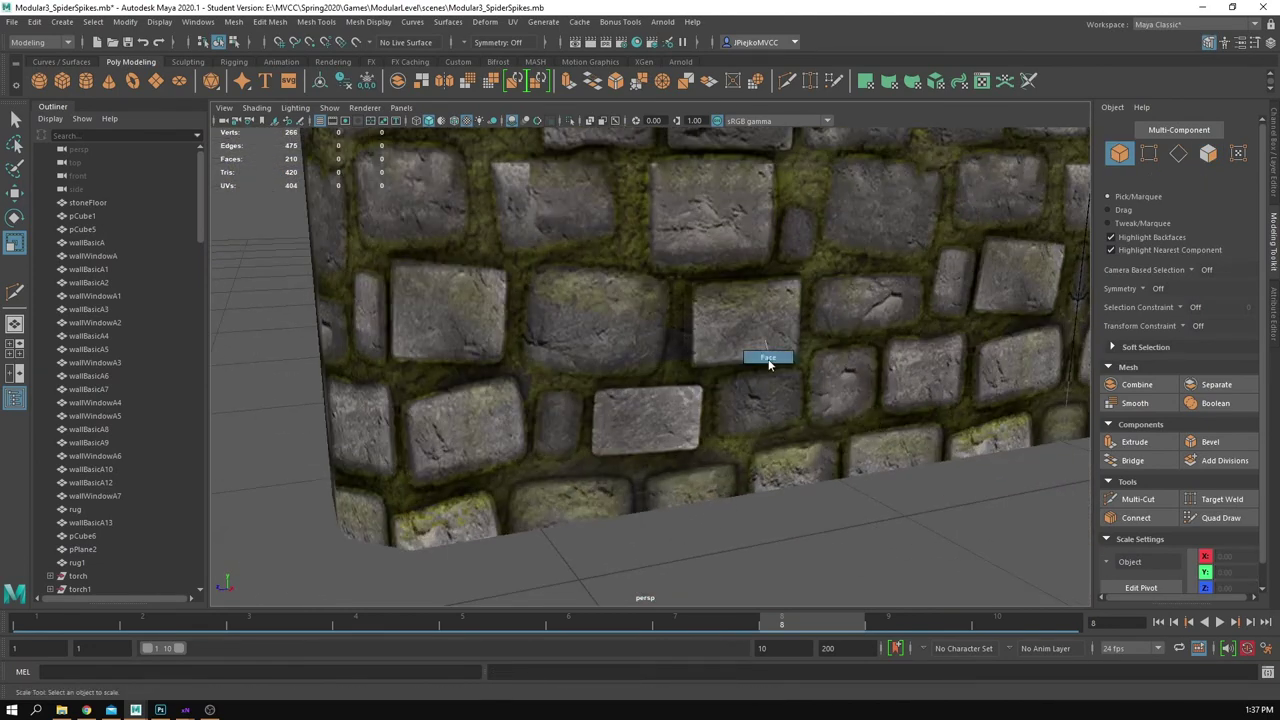
{"action": "left_click", "coordinate": [755, 340]}
{"action": "left_click_drag", "start_coordinate": [754, 350], "coordinate": [847, 449], "text": "alt"}
{"action": "key", "text": "w"}
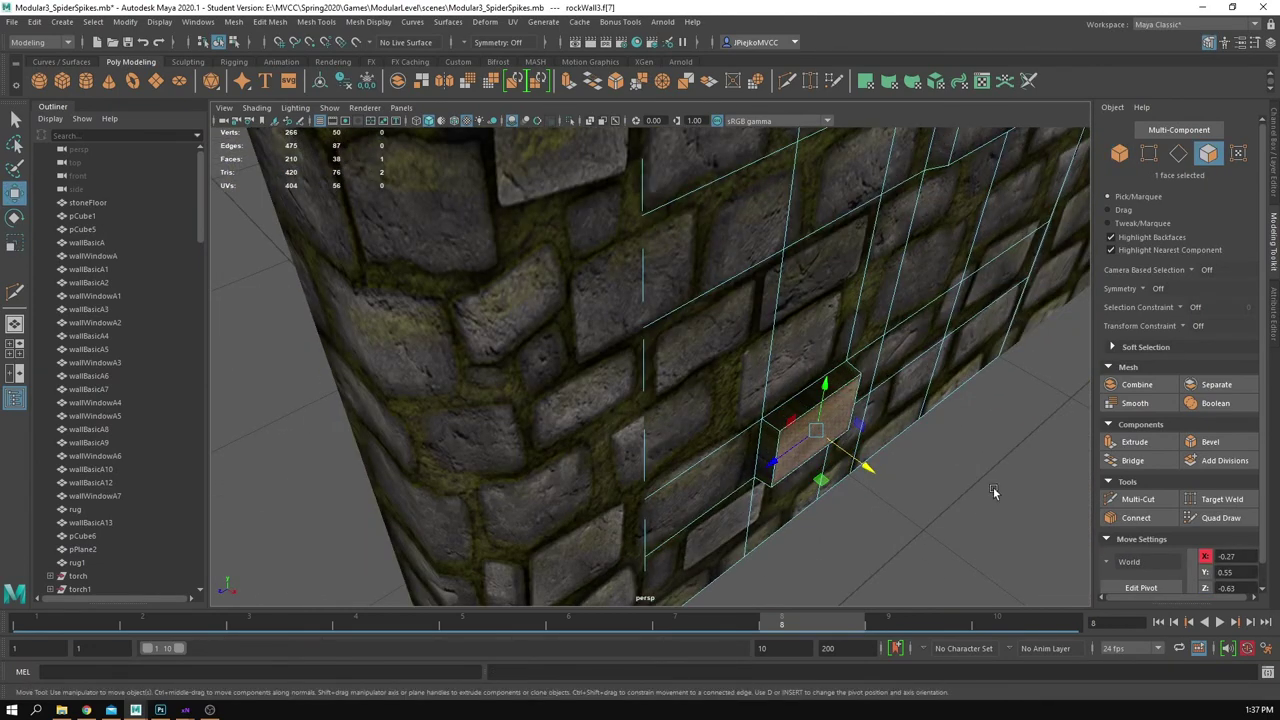
{"action": "middle_click_drag", "start_coordinate": [993, 487], "coordinate": [834, 376], "text": "alt"}
{"action": "left_click", "coordinate": [830, 370]}
{"action": "right_click_drag", "start_coordinate": [830, 370], "coordinate": [1054, 392], "text": "alt"}
{"action": "left_click_drag", "start_coordinate": [1054, 392], "coordinate": [955, 430], "text": "alt"}
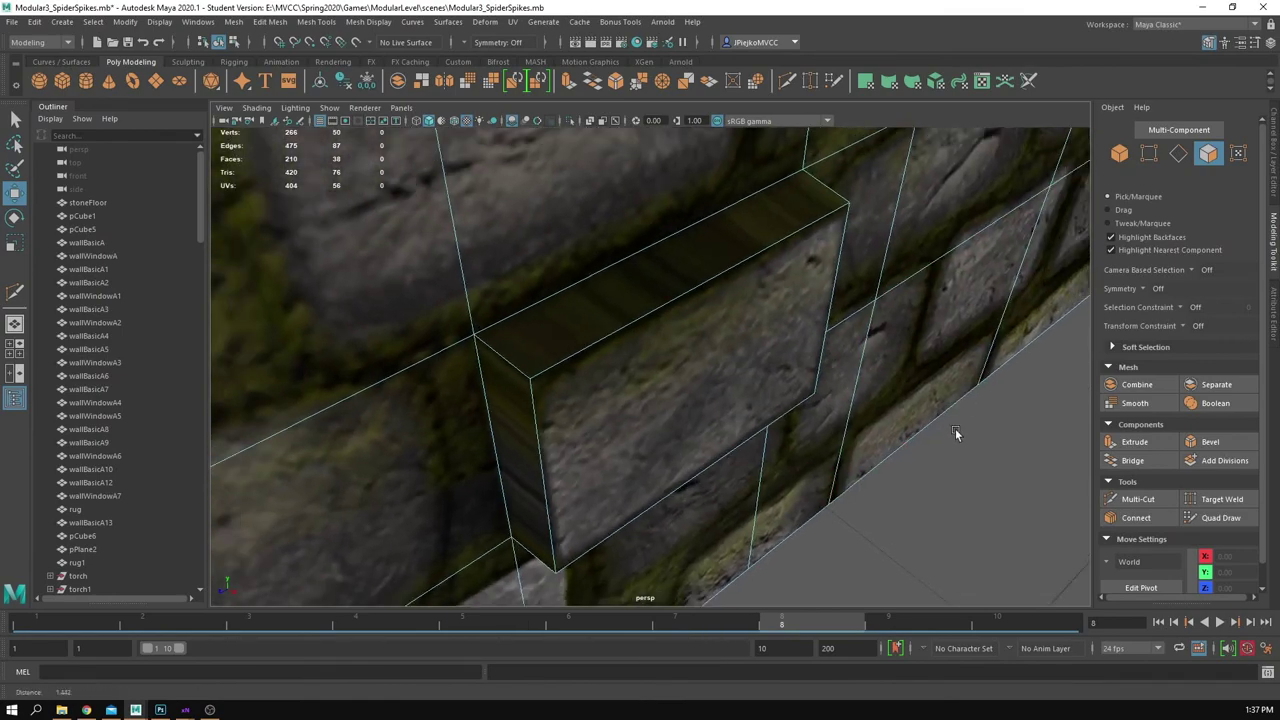
{"action": "right_click_drag", "start_coordinate": [955, 430], "coordinate": [713, 345], "text": "alt"}
{"action": "middle_click_drag", "start_coordinate": [713, 345], "coordinate": [598, 440], "text": "alt"}
{"action": "right_click_drag", "start_coordinate": [598, 440], "coordinate": [686, 383], "text": "alt"}
{"action": "middle_click_drag", "start_coordinate": [686, 383], "coordinate": [897, 360], "text": "alt"}
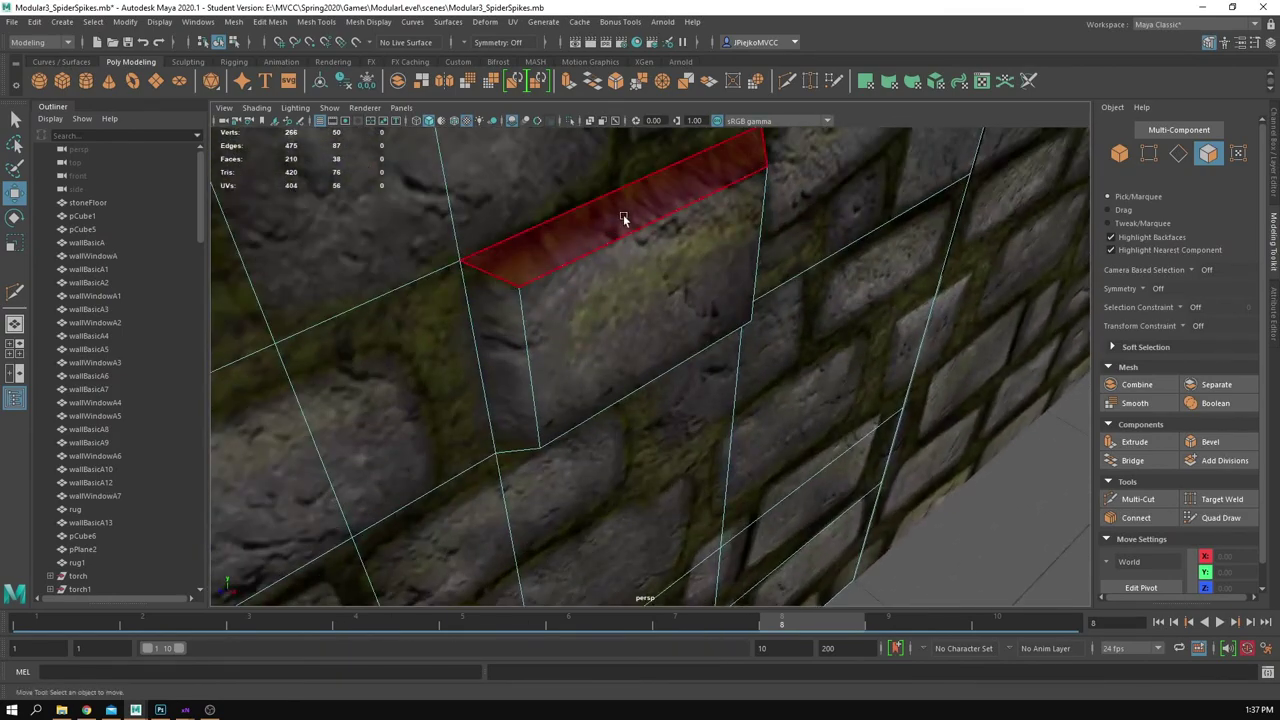
{"action": "right_click_drag", "start_coordinate": [920, 530], "coordinate": [788, 520], "text": "alt"}
{"action": "left_click_drag", "start_coordinate": [788, 519], "coordinate": [916, 417], "text": "alt"}
{"action": "right_click_drag", "start_coordinate": [916, 417], "coordinate": [629, 474], "text": "alt"}
{"action": "left_click_drag", "start_coordinate": [629, 474], "coordinate": [494, 431], "text": "alt"}
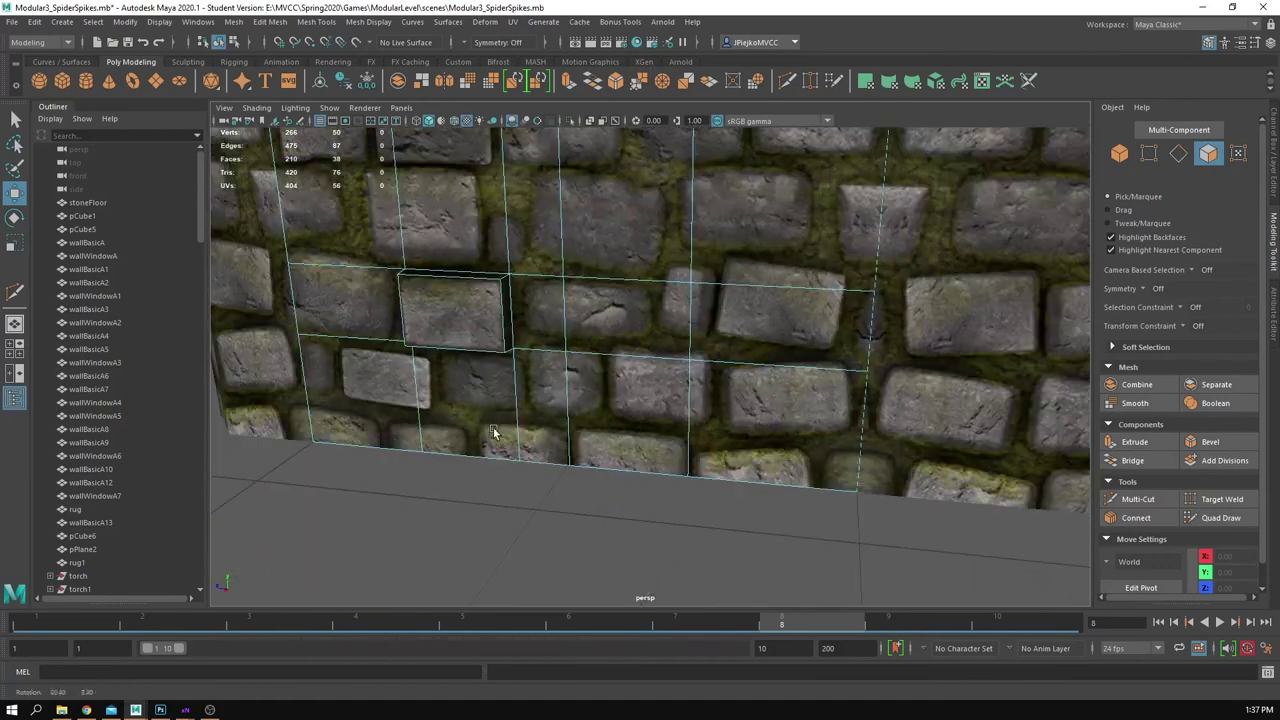
Step: Undo the extrusion of the lower stone's face, keeping the raised upper stone
{"action": "key", "text": "ctrl+z"}
{"action": "key", "text": "ctrl+z"}
{"action": "key", "text": "ctrl+z"}
{"action": "key", "text": "ctrl+z"}
{"action": "key", "text": "ctrl+z"}
{"action": "key", "text": "ctrl+z"}
{"action": "key", "text": "ctrl+z"}
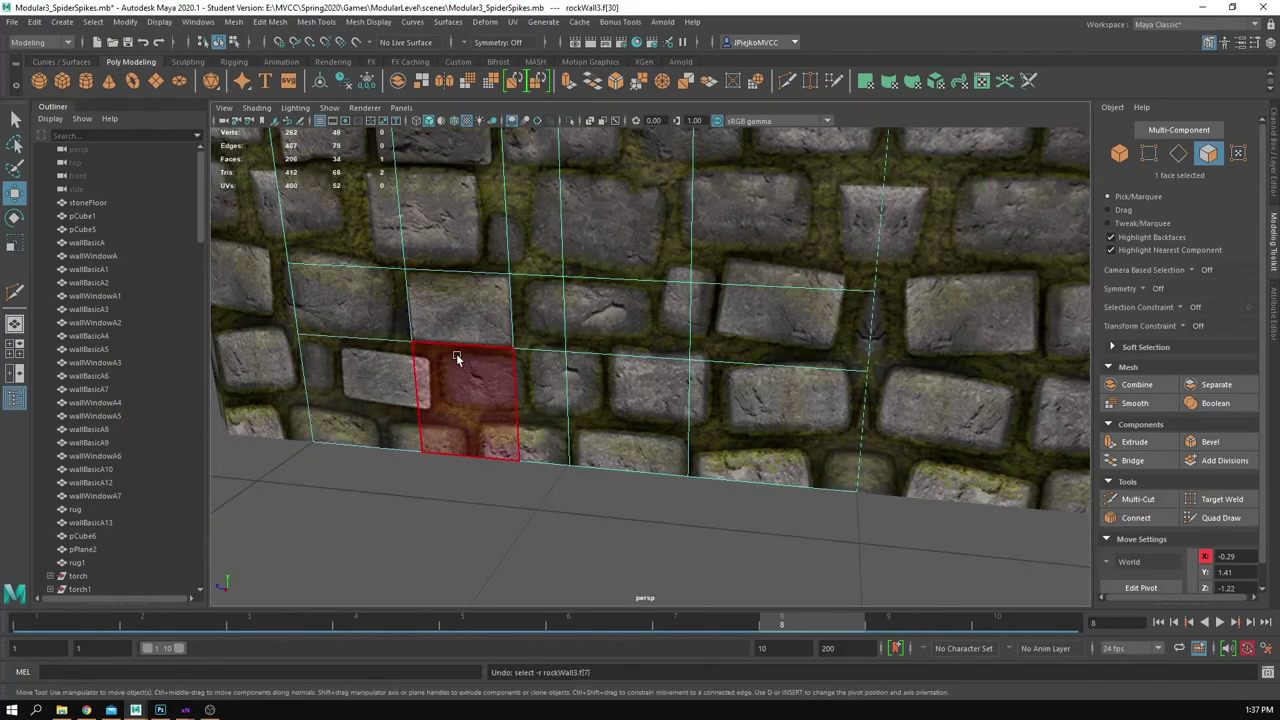
{"action": "middle_click_drag", "start_coordinate": [458, 358], "coordinate": [512, 348], "text": "alt"}
{"action": "right_click_drag", "start_coordinate": [512, 348], "coordinate": [527, 345], "text": "alt"}
{"action": "middle_click_drag", "start_coordinate": [527, 345], "coordinate": [634, 352], "text": "alt"}
{"action": "key", "text": "ctrl+z"}
{"action": "key", "text": "ctrl+y"}
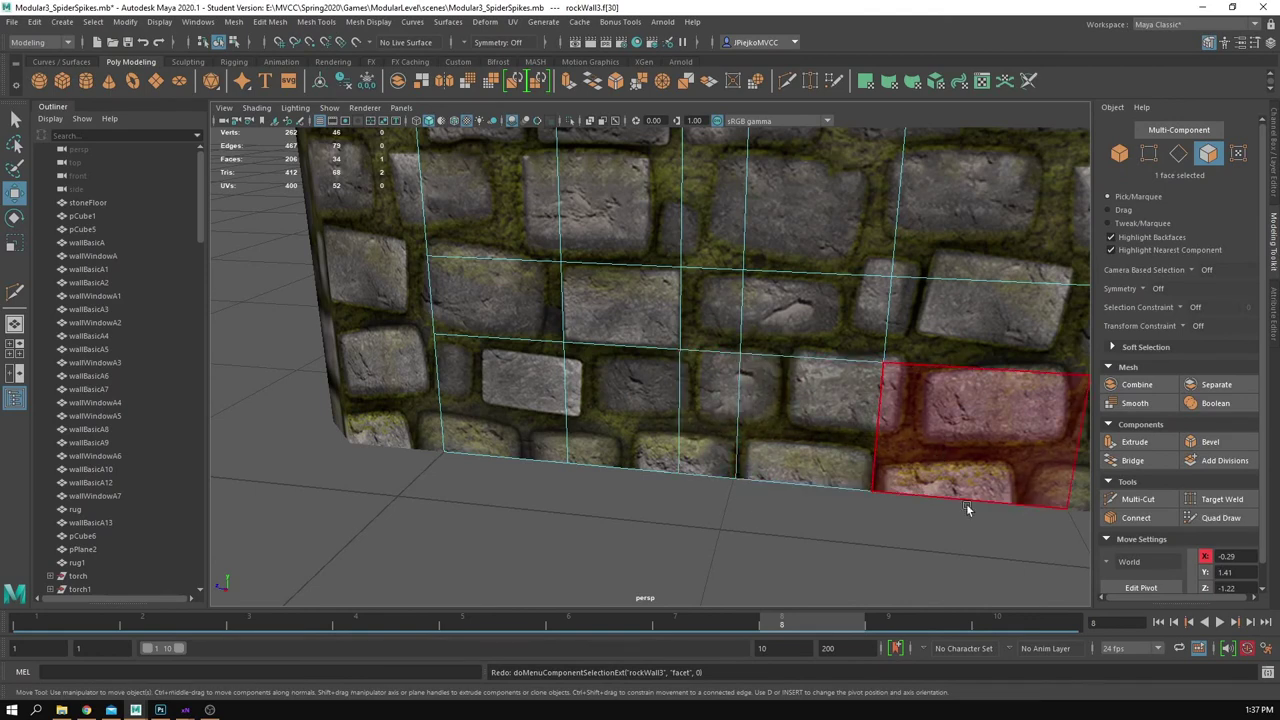
Step: Insert Multi-Cut edge loops just inside all four edges of the face framing the lower stone
{"action": "left_click", "coordinate": [1143, 508]}
{"action": "left_click_drag", "start_coordinate": [712, 468], "coordinate": [757, 434], "text": "alt"}
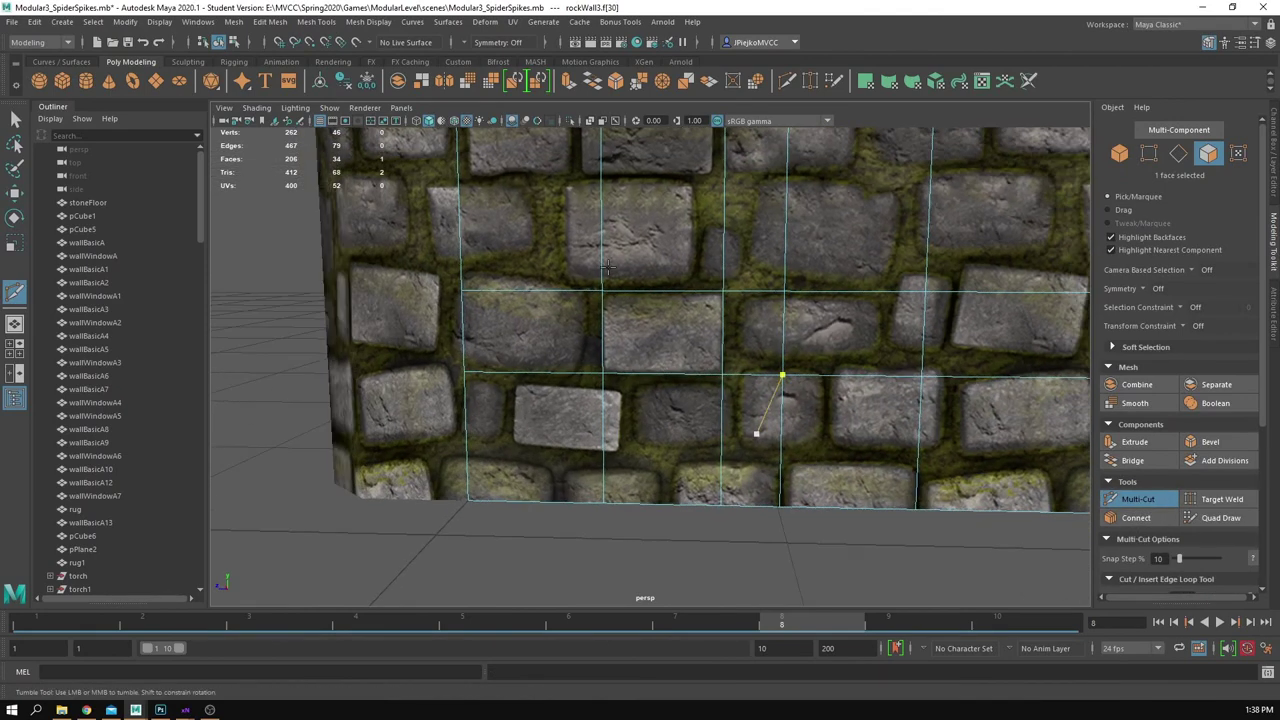
{"action": "left_click", "coordinate": [609, 291], "text": "ctrl"}
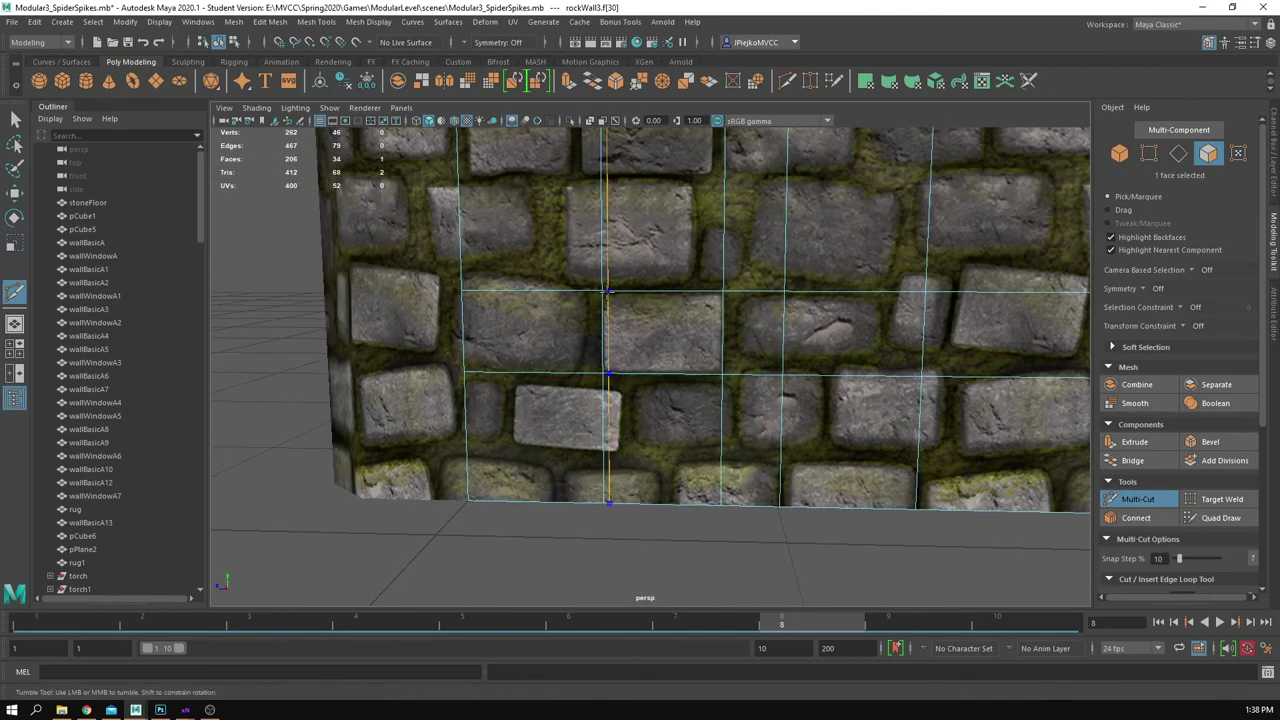
{"action": "left_click", "coordinate": [716, 291], "text": "ctrl"}
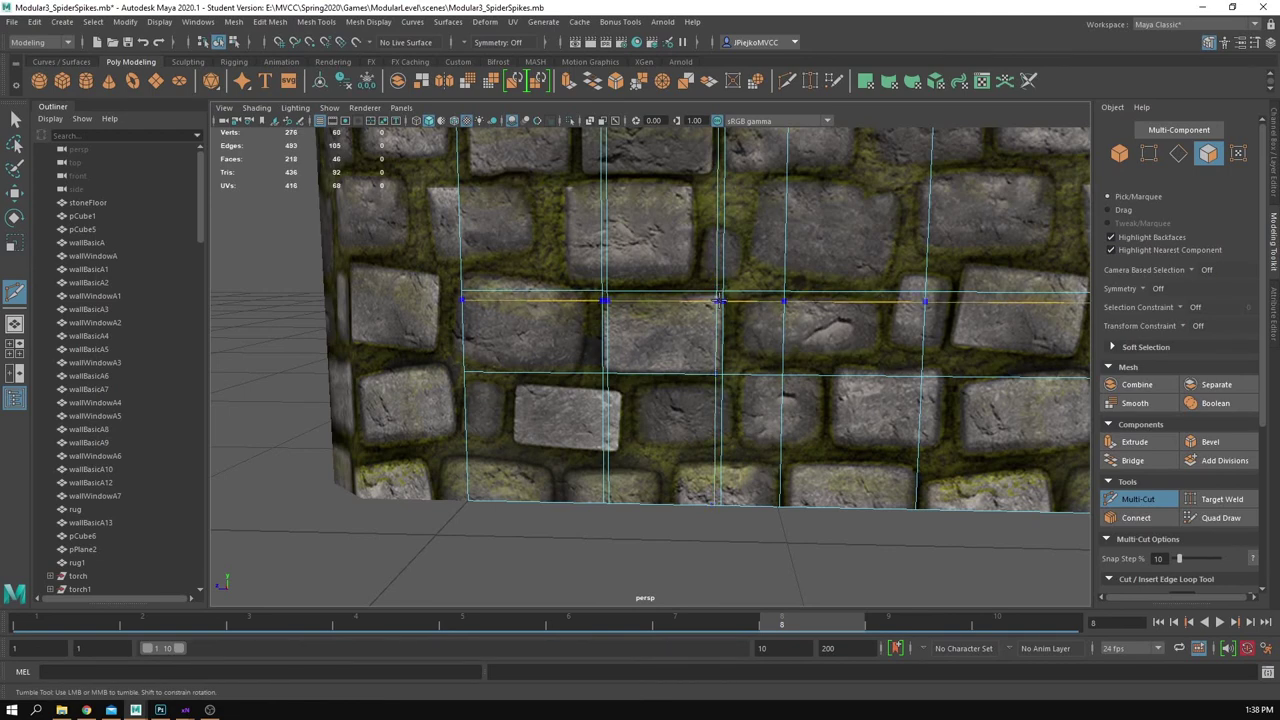
{"action": "left_click", "coordinate": [721, 297], "text": "ctrl"}
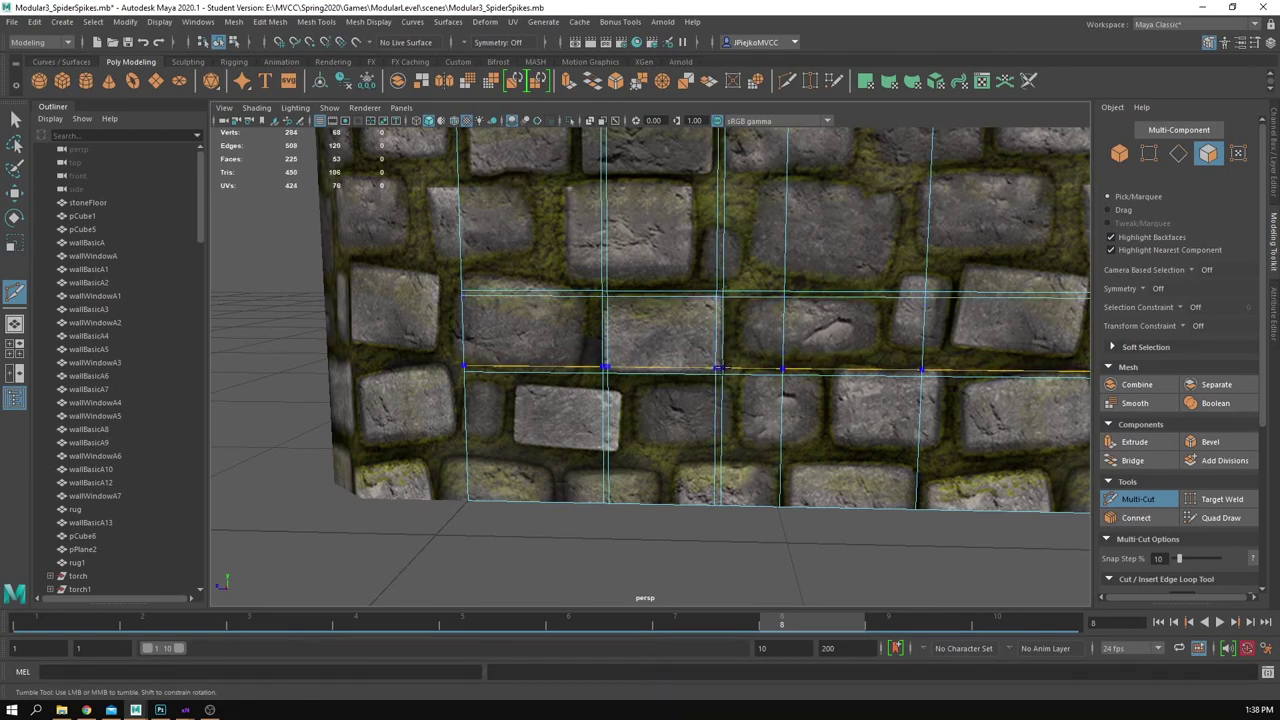
{"action": "left_click", "coordinate": [720, 367], "text": "ctrl"}
Step: Cut diagonal edges with Multi-Cut joining the inner and outer corners of the frame around the lower stone
{"action": "scroll", "coordinate": [860, 400], "scroll_direction": "up", "scroll_amount": 5}
{"action": "middle_click_drag", "start_coordinate": [891, 409], "coordinate": [857, 405], "text": "alt"}
{"action": "scroll", "coordinate": [857, 385], "scroll_direction": "up", "scroll_amount": 2}
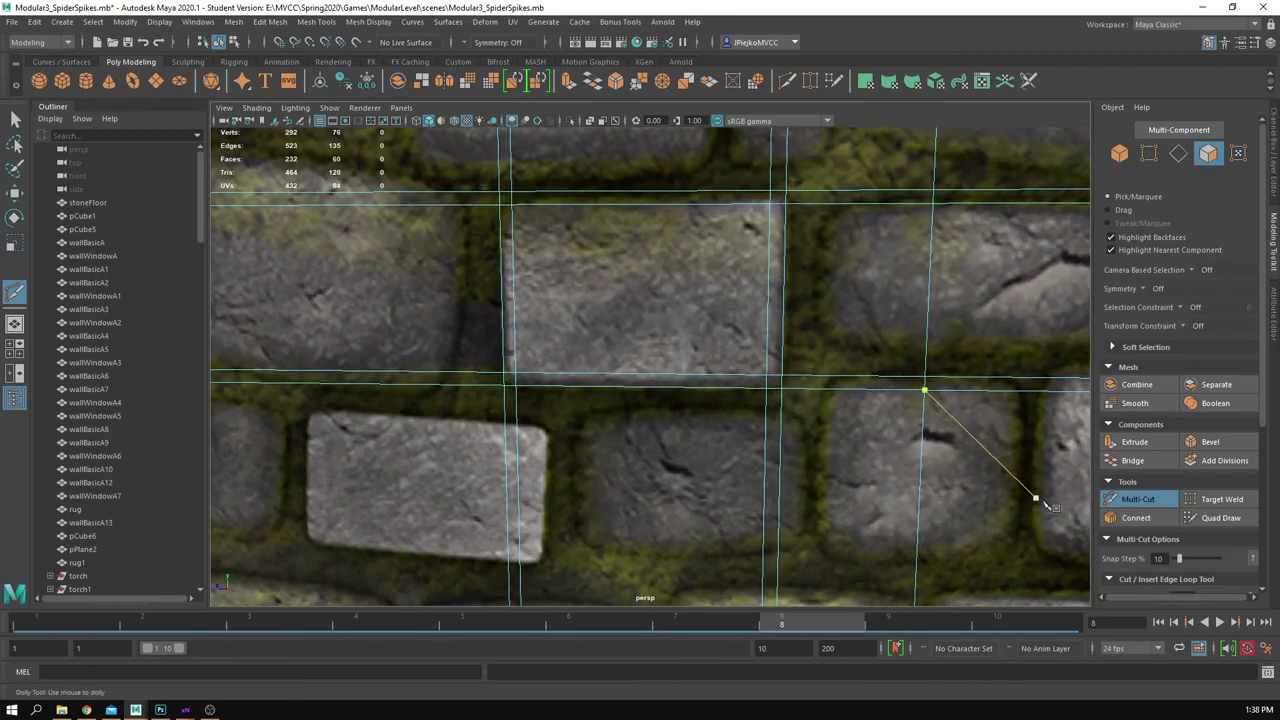
{"action": "right_click", "coordinate": [788, 370]}
{"action": "left_click", "coordinate": [782, 375]}
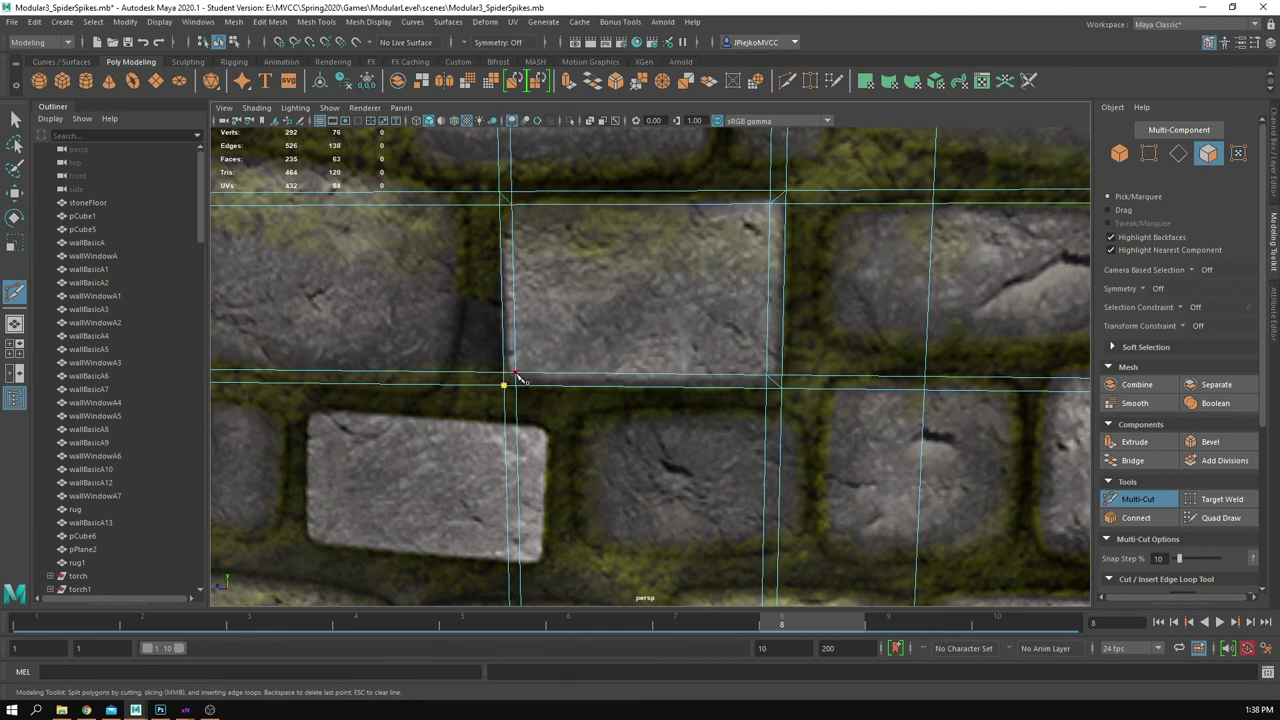
{"action": "scroll", "coordinate": [716, 415], "scroll_direction": "down", "scroll_amount": 3}
{"action": "key", "text": "w"}
{"action": "scroll", "coordinate": [600, 428], "scroll_direction": "down", "scroll_amount": 1}
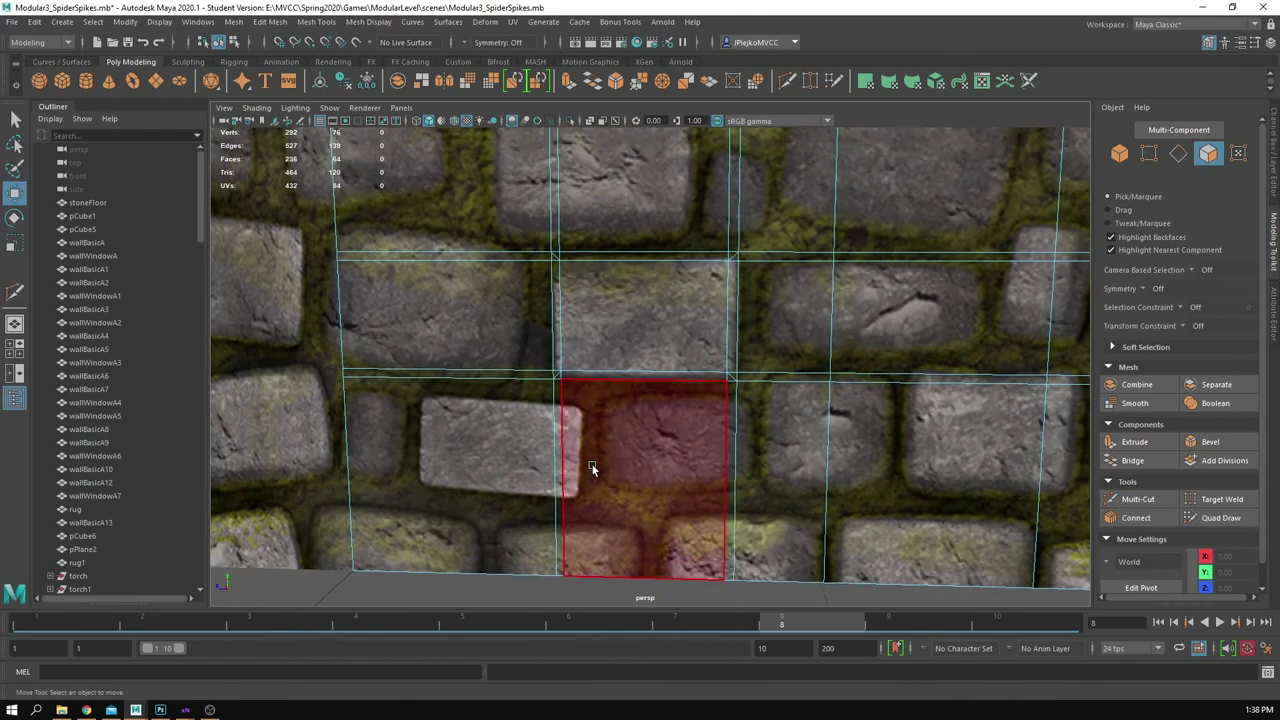
Step: Delete the surplus inset edge loops that run across the wall outside the frame around the lower stone, keeping the frame itself
{"action": "right_click_drag", "start_coordinate": [592, 464], "coordinate": [583, 386]}
{"action": "left_click", "coordinate": [553, 416]}
{"action": "middle_click_drag", "start_coordinate": [571, 353], "coordinate": [576, 405], "text": "alt"}
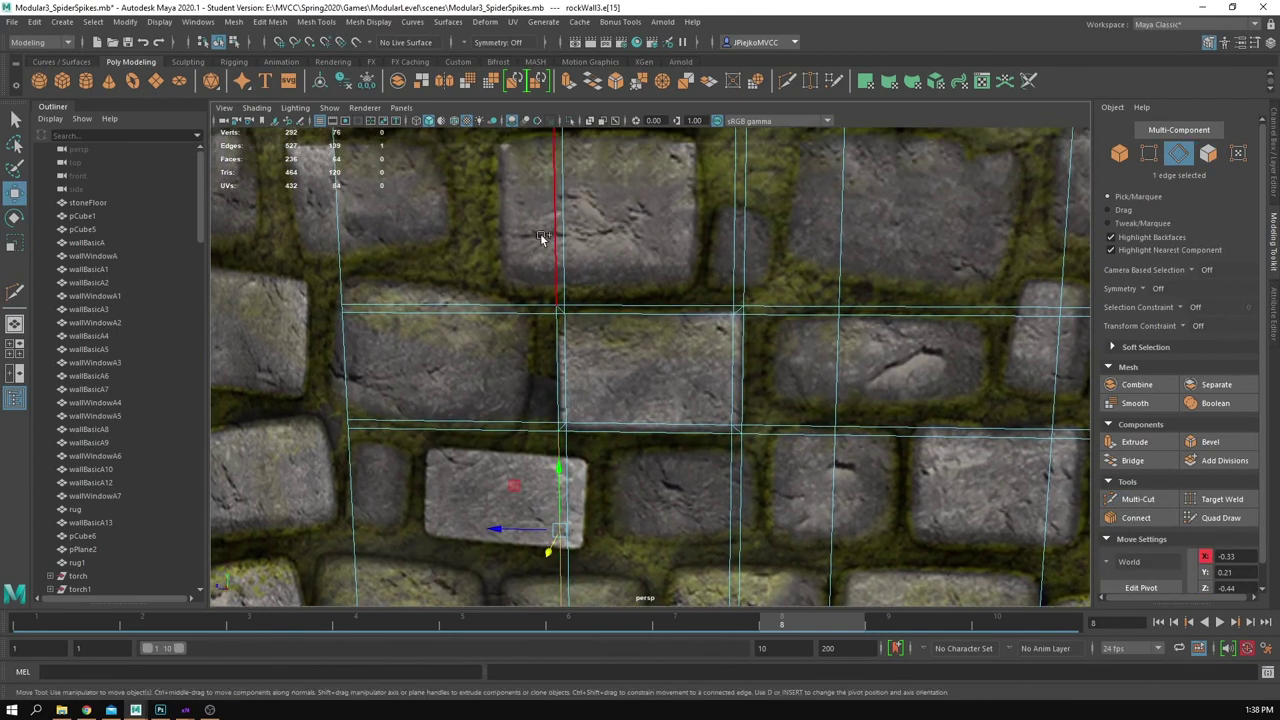
{"action": "double_click", "coordinate": [544, 236]}
{"action": "double_click", "coordinate": [750, 260], "text": "shift"}
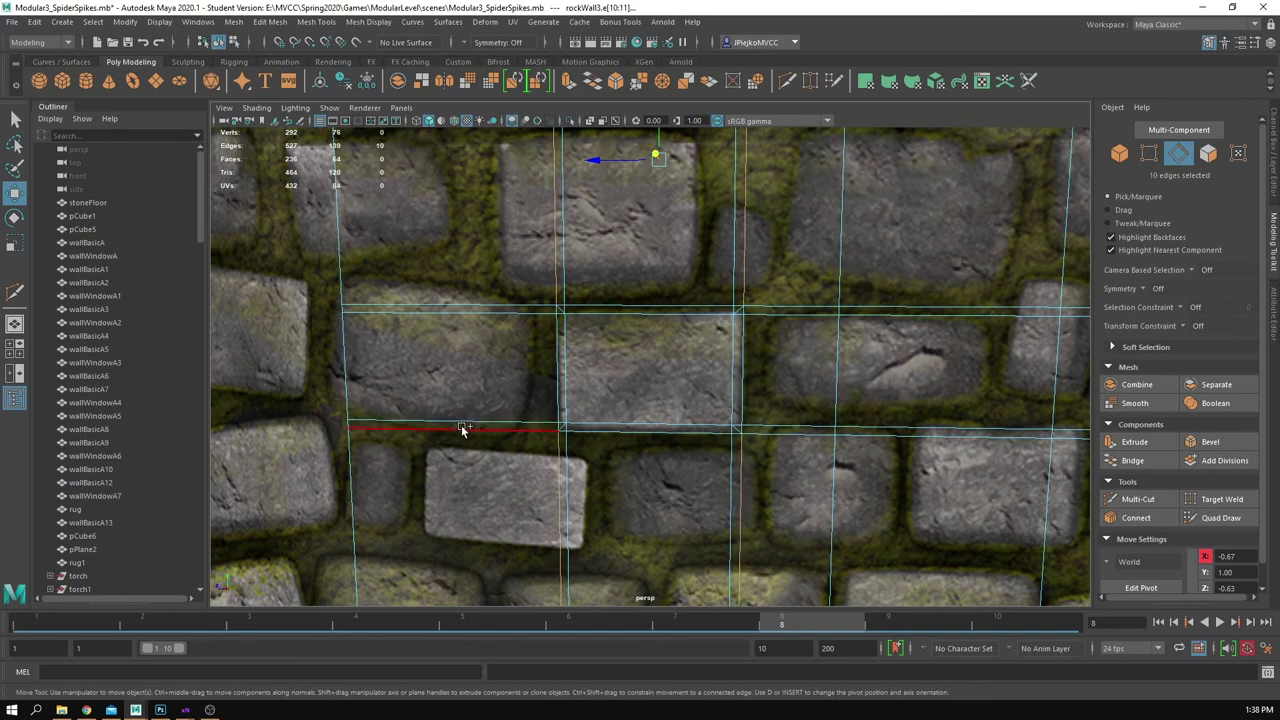
{"action": "double_click", "coordinate": [566, 285]}
{"action": "double_click", "coordinate": [730, 253], "text": "shift"}
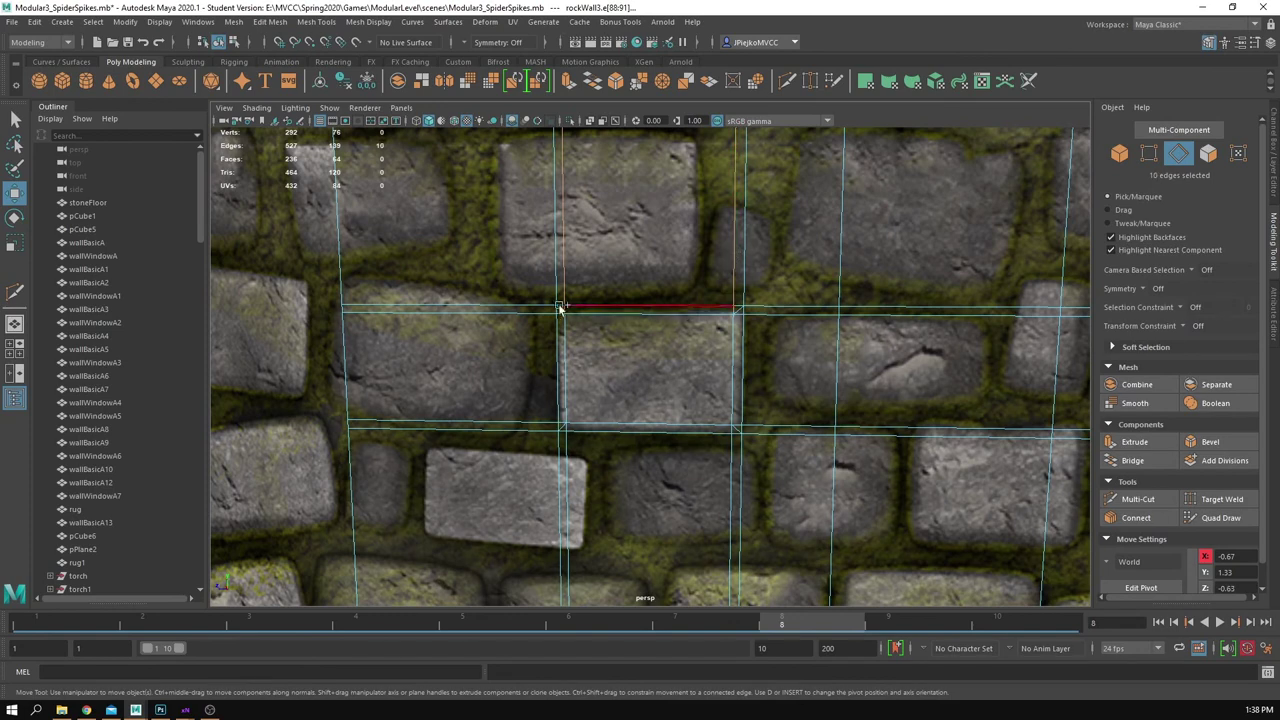
{"action": "double_click", "coordinate": [784, 317], "text": "shift"}
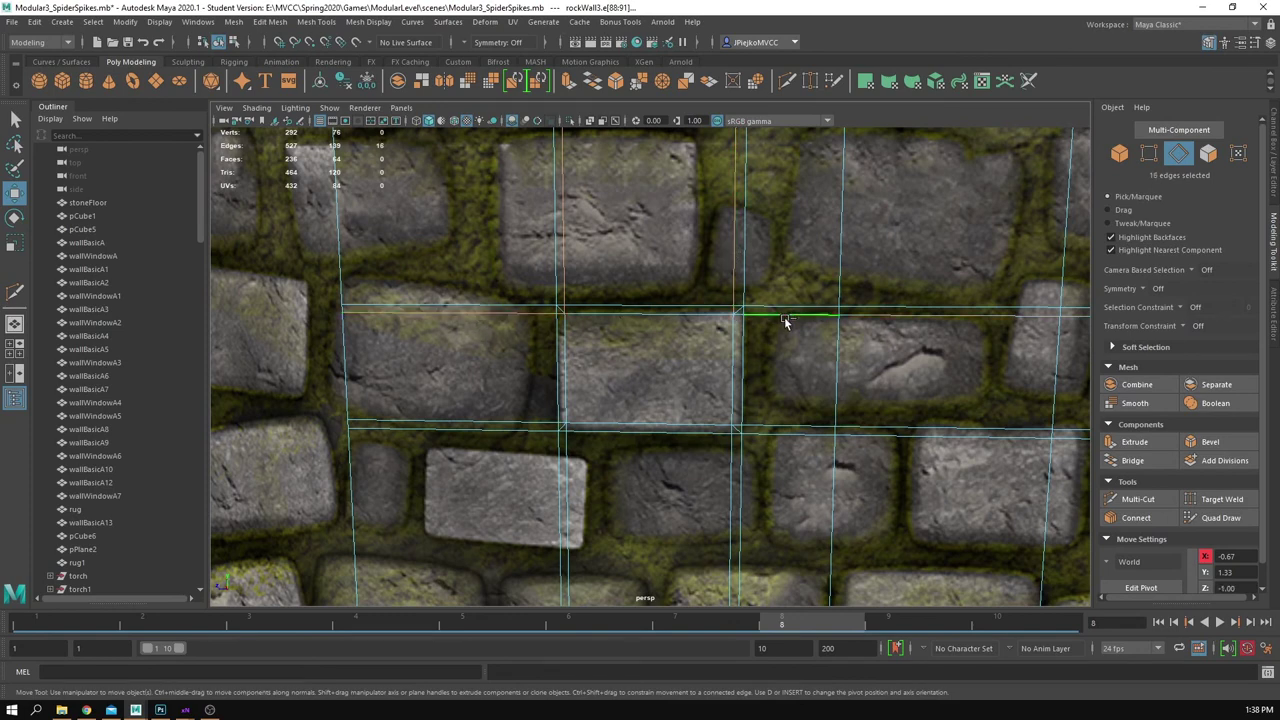
{"action": "double_click", "coordinate": [728, 463], "text": "shift"}
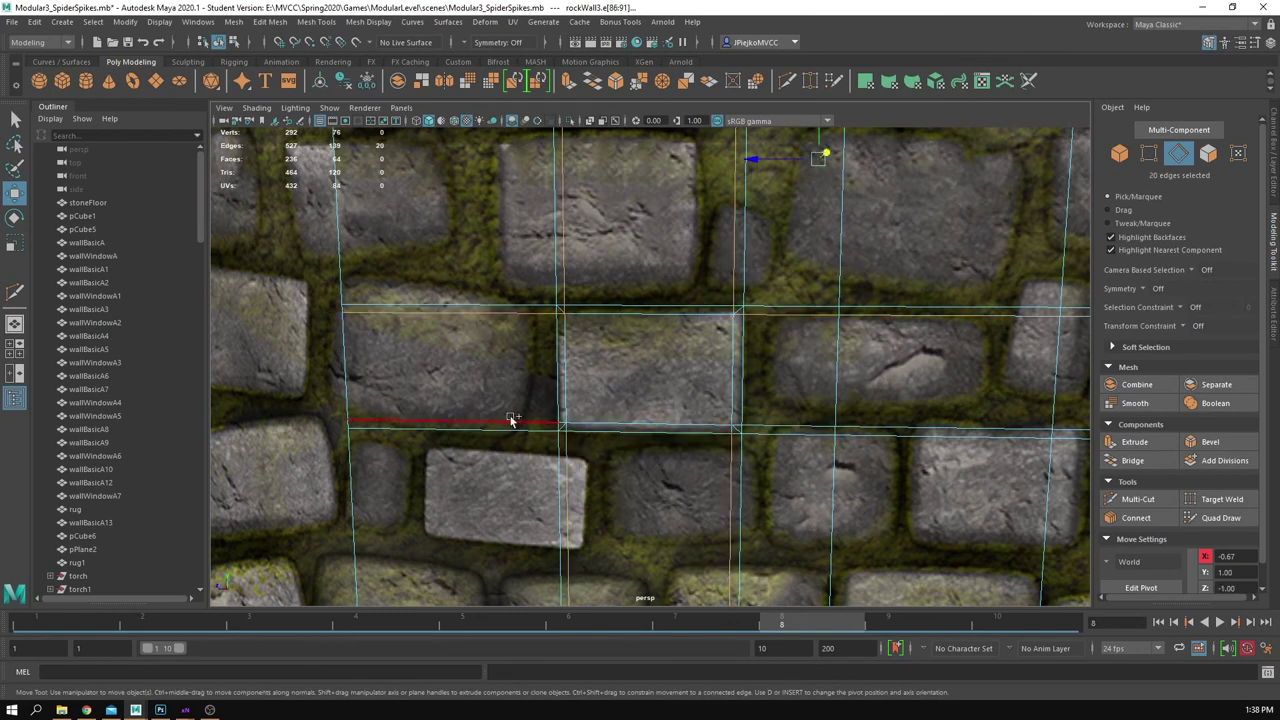
{"action": "right_click_drag", "start_coordinate": [882, 442], "coordinate": [580, 417], "text": "alt"}
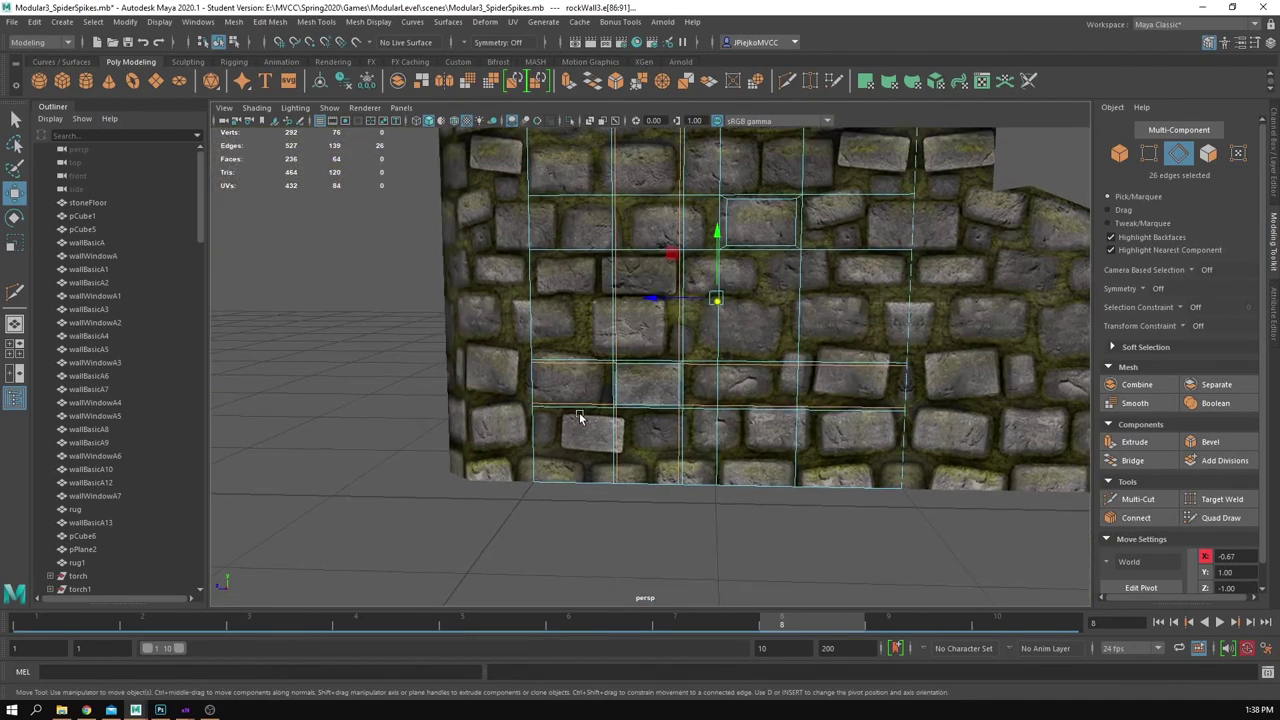
{"action": "left_click_drag", "start_coordinate": [580, 417], "coordinate": [560, 420], "text": "alt"}
{"action": "right_click_drag", "start_coordinate": [560, 420], "coordinate": [794, 431], "text": "alt"}
{"action": "middle_click_drag", "start_coordinate": [794, 431], "coordinate": [608, 434], "text": "alt"}
{"action": "left_click_drag", "start_coordinate": [608, 434], "coordinate": [632, 428], "text": "alt"}
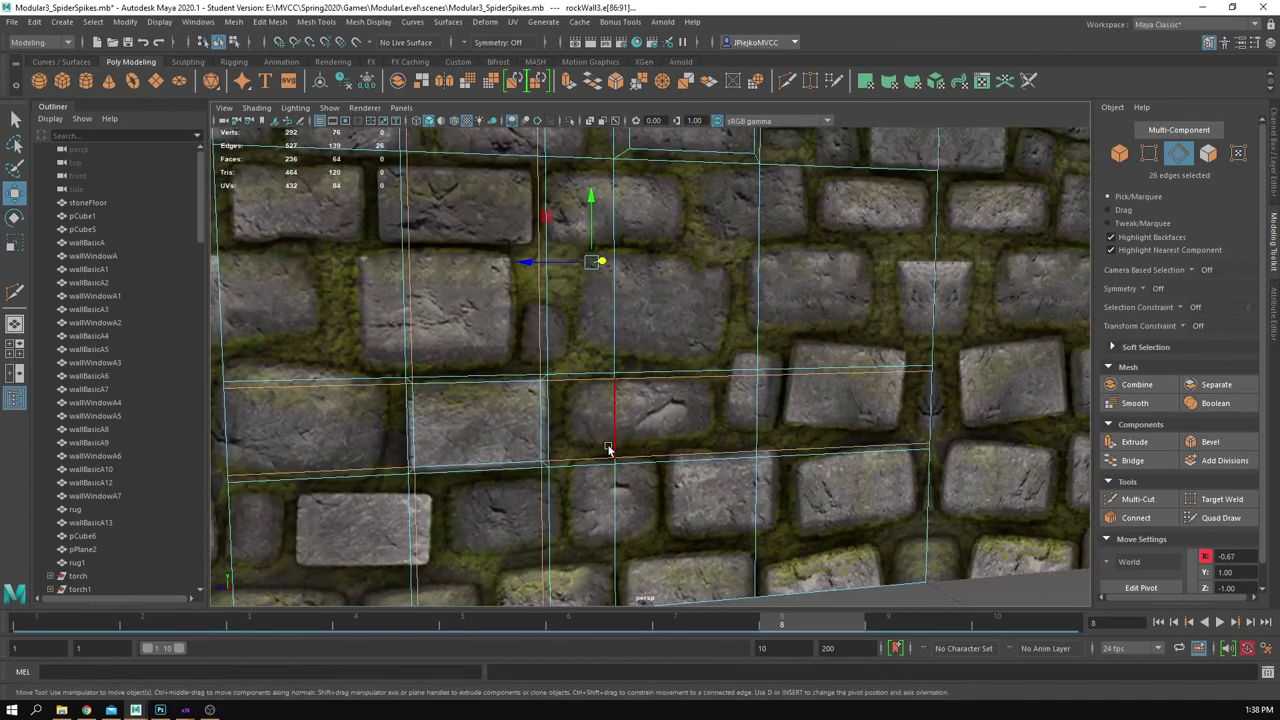
{"action": "middle_click_drag", "start_coordinate": [559, 412], "coordinate": [760, 294], "text": "alt"}
{"action": "right_click_drag", "start_coordinate": [760, 294], "coordinate": [874, 403], "text": "alt"}
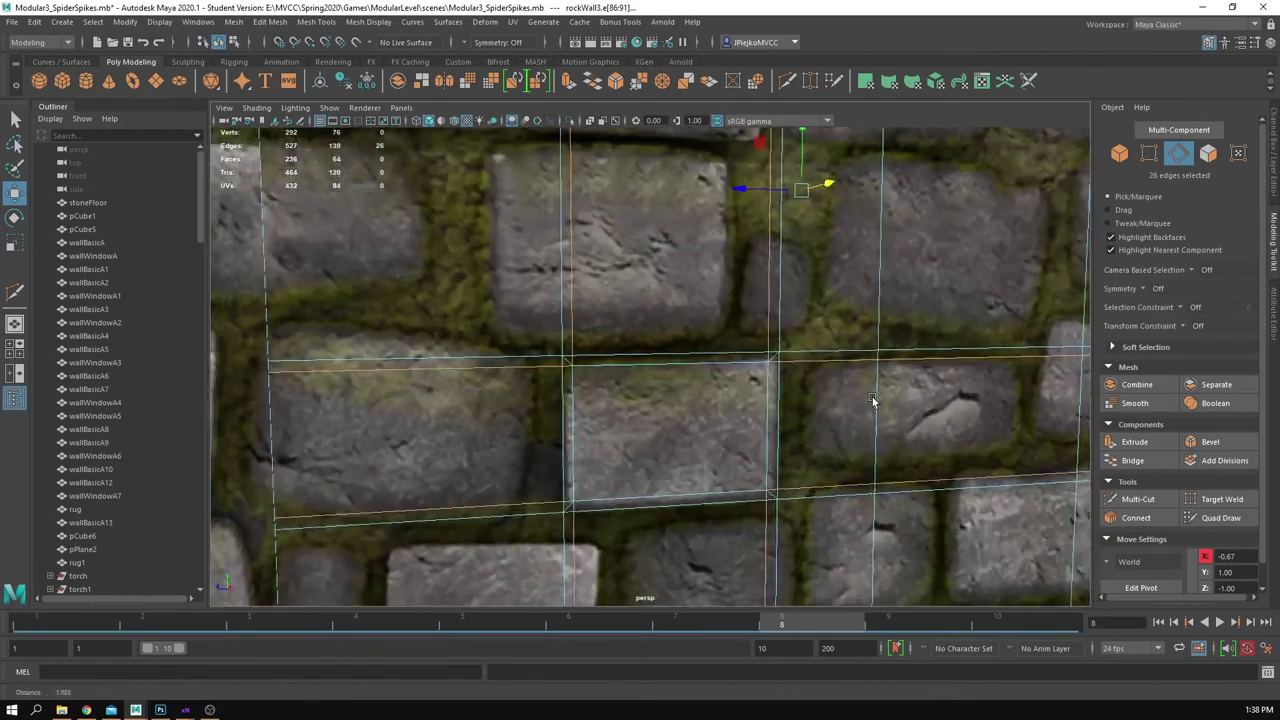
{"action": "middle_click_drag", "start_coordinate": [874, 403], "coordinate": [833, 306], "text": "alt"}
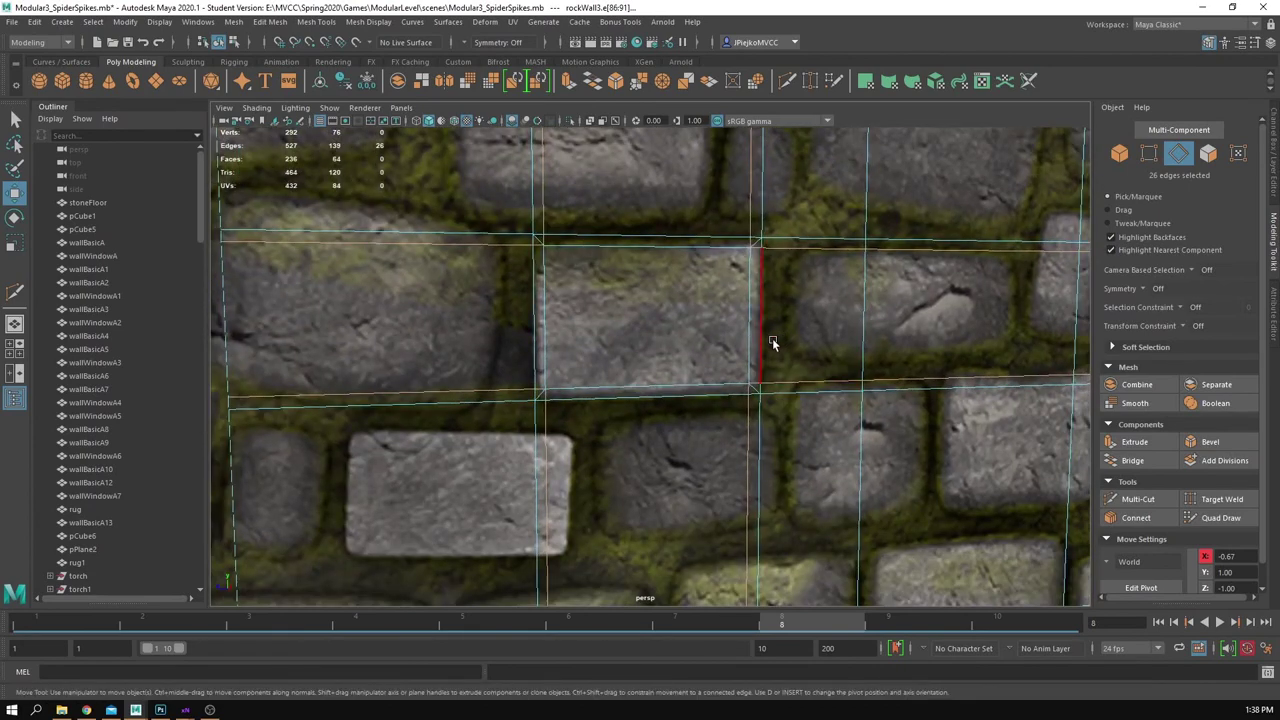
{"action": "left_click_drag", "start_coordinate": [737, 374], "coordinate": [683, 413], "text": "alt"}
{"action": "right_click_drag", "start_coordinate": [683, 413], "coordinate": [761, 419], "text": "alt"}
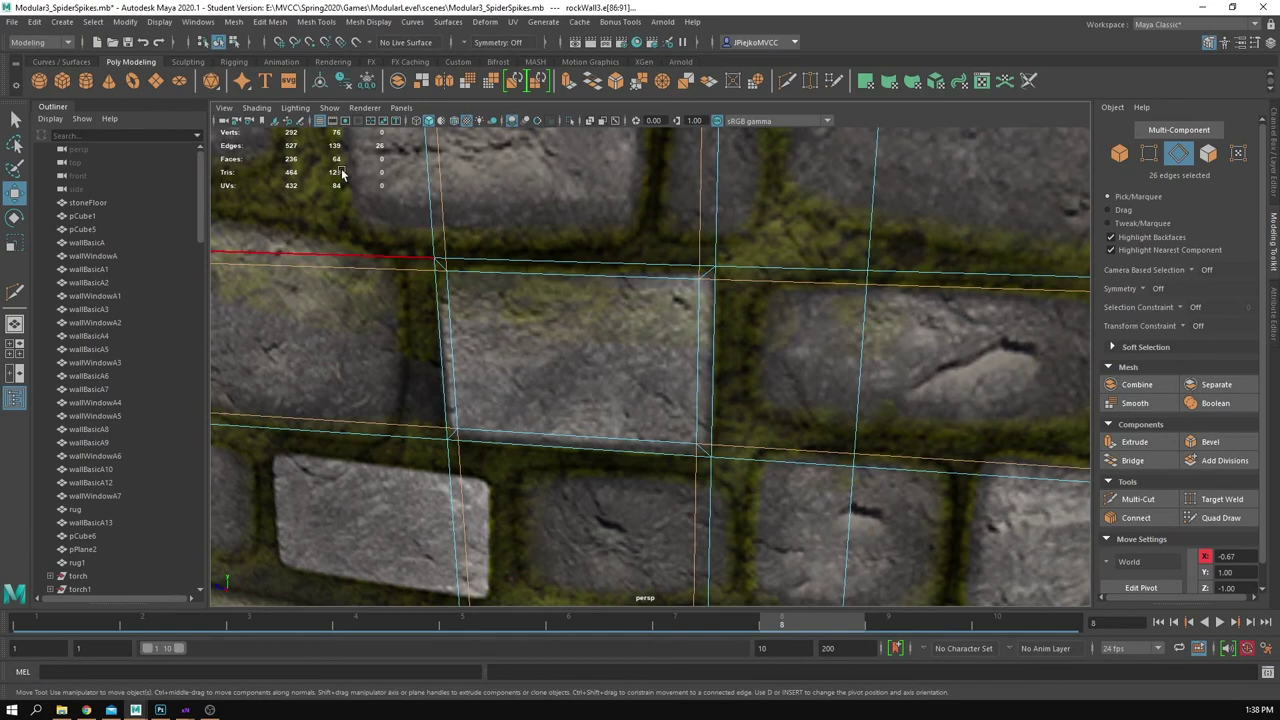
{"action": "left_click", "coordinate": [326, 25]}
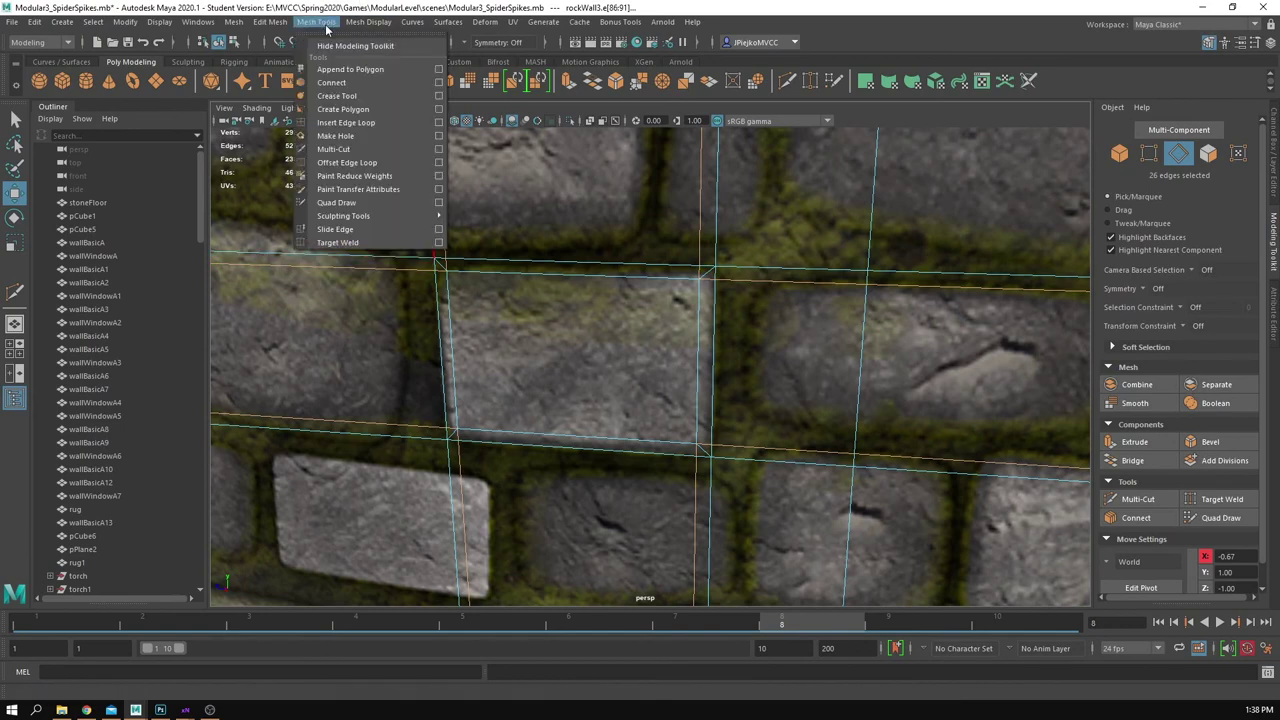
{"action": "mouse_move", "coordinate": [277, 23]}
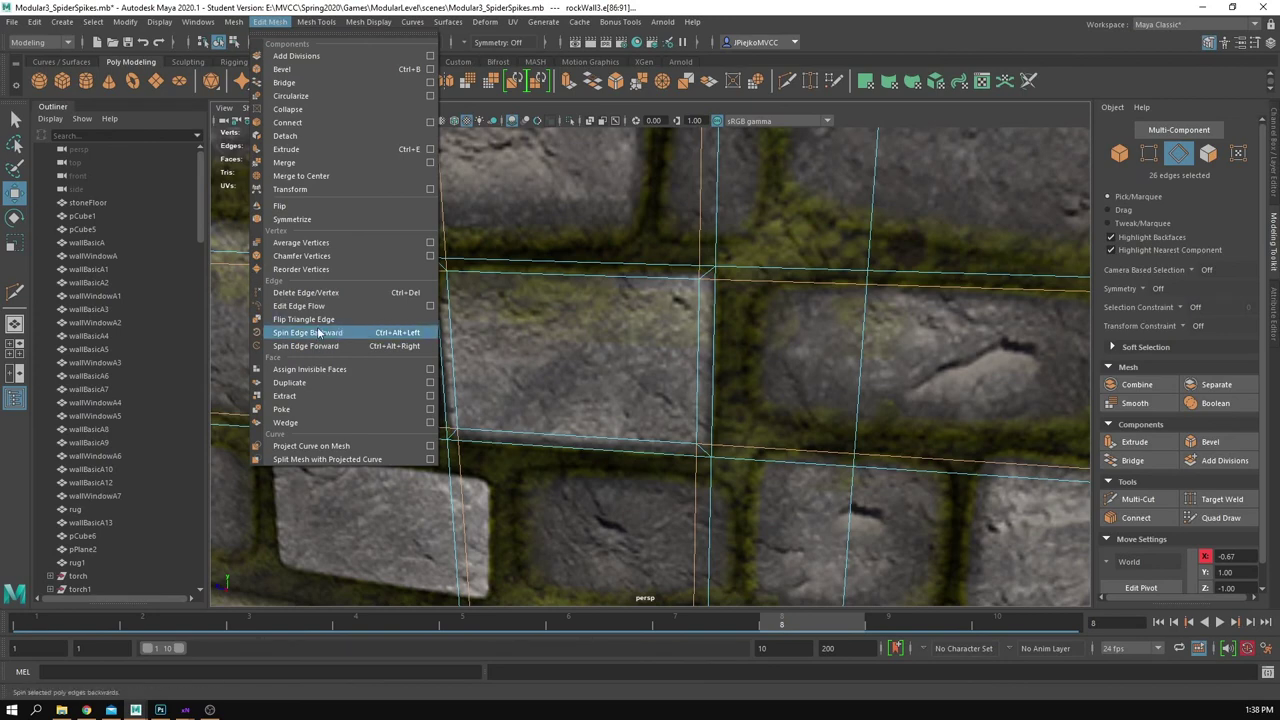
{"action": "left_click", "coordinate": [307, 298]}
Step: Move the lower stone's inner face outward from the wall to about X -0.28 and scale it uniformly
{"action": "right_click_drag", "start_coordinate": [460, 305], "coordinate": [357, 301], "text": "alt"}
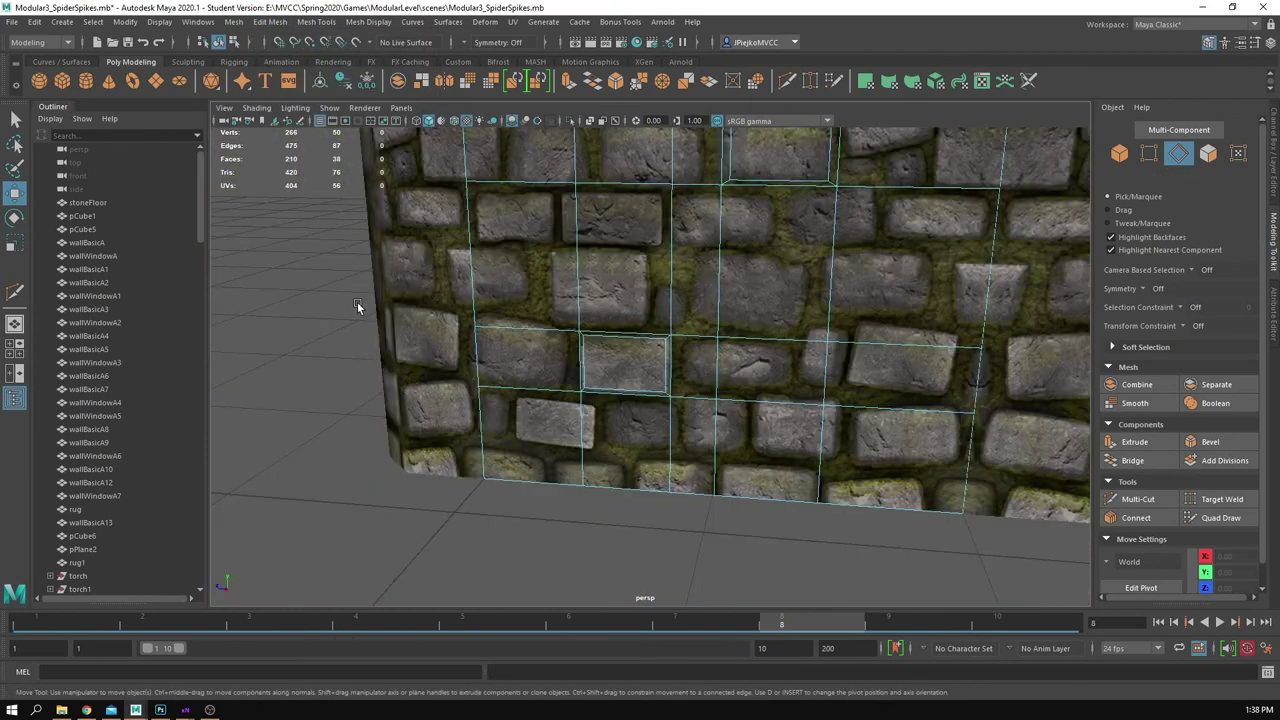
{"action": "left_click_drag", "start_coordinate": [357, 301], "coordinate": [389, 295], "text": "alt"}
{"action": "right_click_drag", "start_coordinate": [389, 295], "coordinate": [960, 371], "text": "alt"}
{"action": "key", "text": "F11"}
{"action": "left_click", "coordinate": [666, 307]}
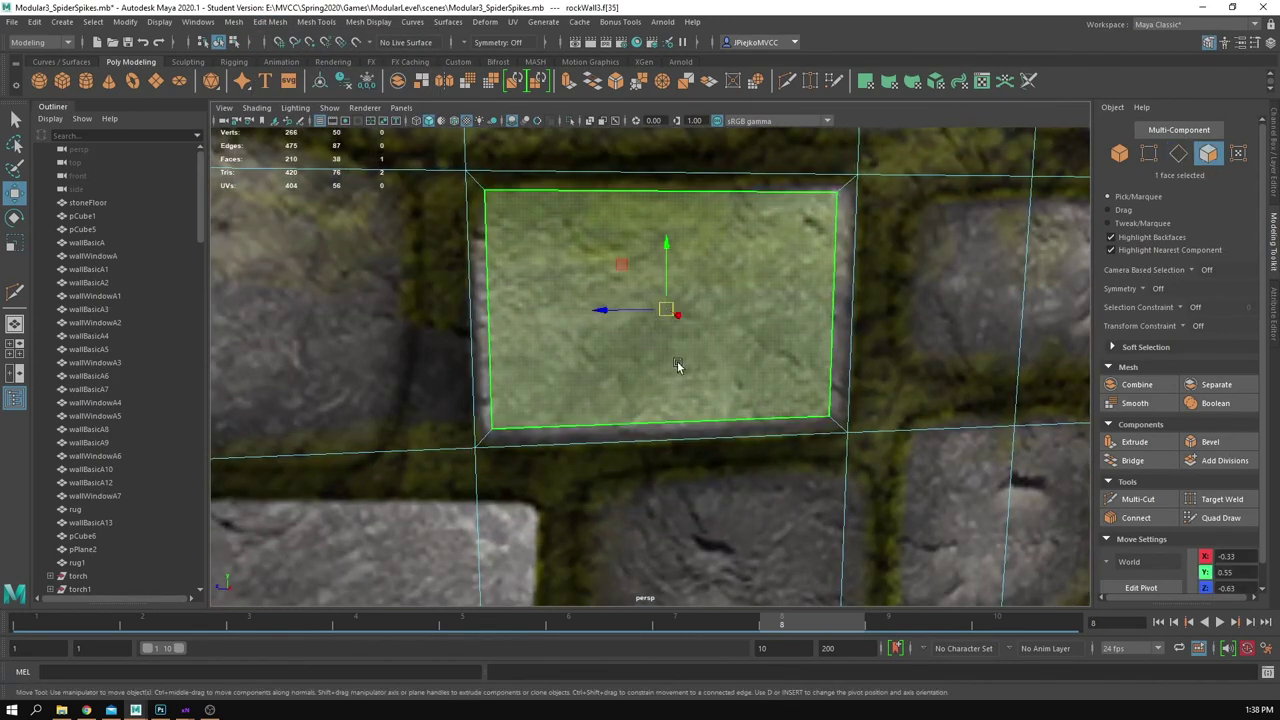
{"action": "left_click_drag", "start_coordinate": [680, 366], "coordinate": [827, 528], "text": "alt"}
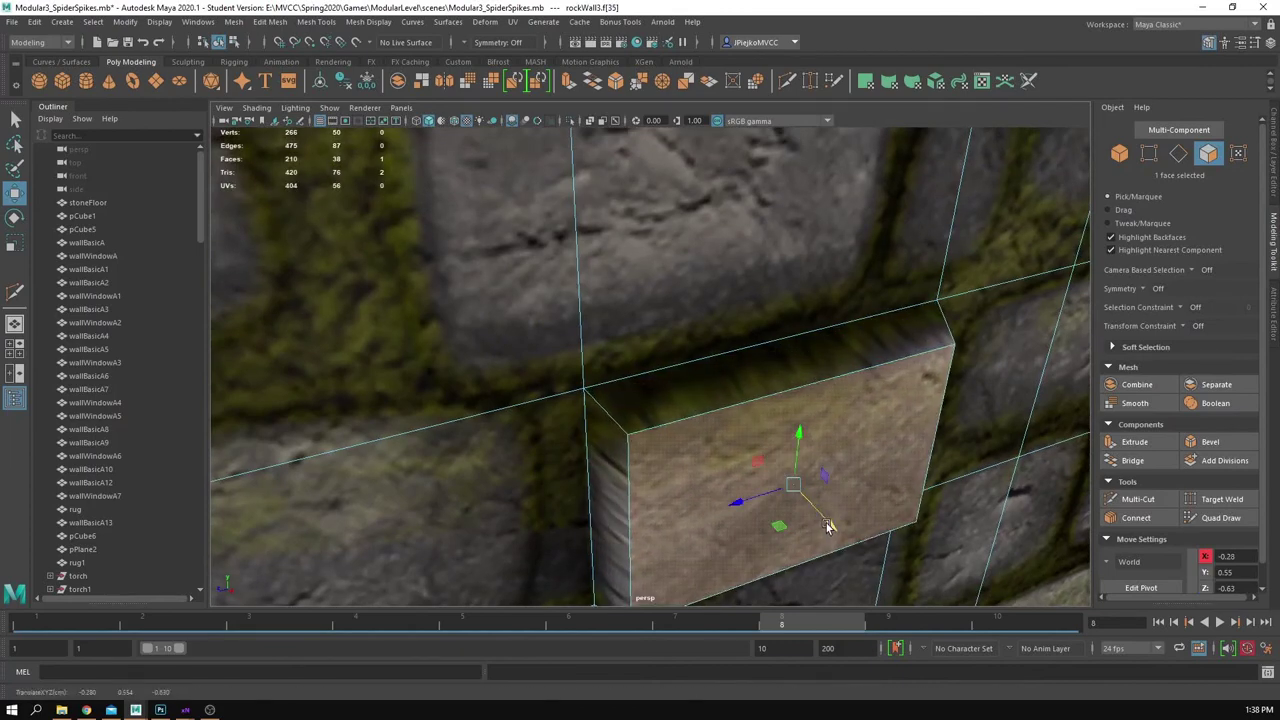
{"action": "key", "text": "r"}
{"action": "left_click_drag", "start_coordinate": [795, 485], "coordinate": [930, 400]}
Step: Examine the two raised stones on the textured wall from several angles, with and without the wall's wireframe
{"action": "key", "text": "F8"}
{"action": "right_click_drag", "start_coordinate": [934, 391], "coordinate": [752, 374], "text": "alt"}
{"action": "left_click", "coordinate": [958, 446]}
{"action": "left_click_drag", "start_coordinate": [960, 448], "coordinate": [587, 402], "text": "alt"}
{"action": "right_click_drag", "start_coordinate": [587, 402], "coordinate": [645, 393], "text": "alt"}
{"action": "left_click_drag", "start_coordinate": [645, 393], "coordinate": [680, 430], "text": "alt"}
{"action": "right_click_drag", "start_coordinate": [680, 430], "coordinate": [545, 402], "text": "alt"}
{"action": "middle_click_drag", "start_coordinate": [545, 402], "coordinate": [650, 376], "text": "alt"}
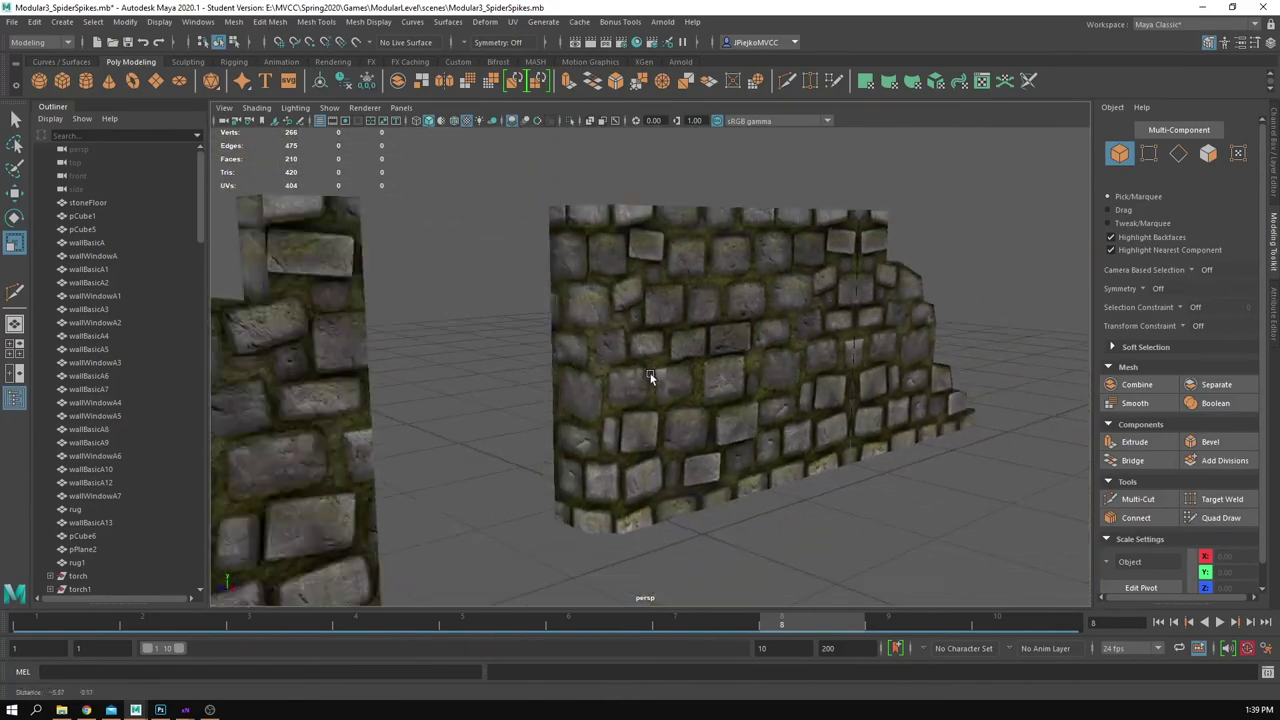
{"action": "left_click_drag", "start_coordinate": [650, 376], "coordinate": [632, 352], "text": "alt"}
{"action": "right_click_drag", "start_coordinate": [632, 352], "coordinate": [759, 349], "text": "alt"}
{"action": "left_click", "coordinate": [759, 349]}
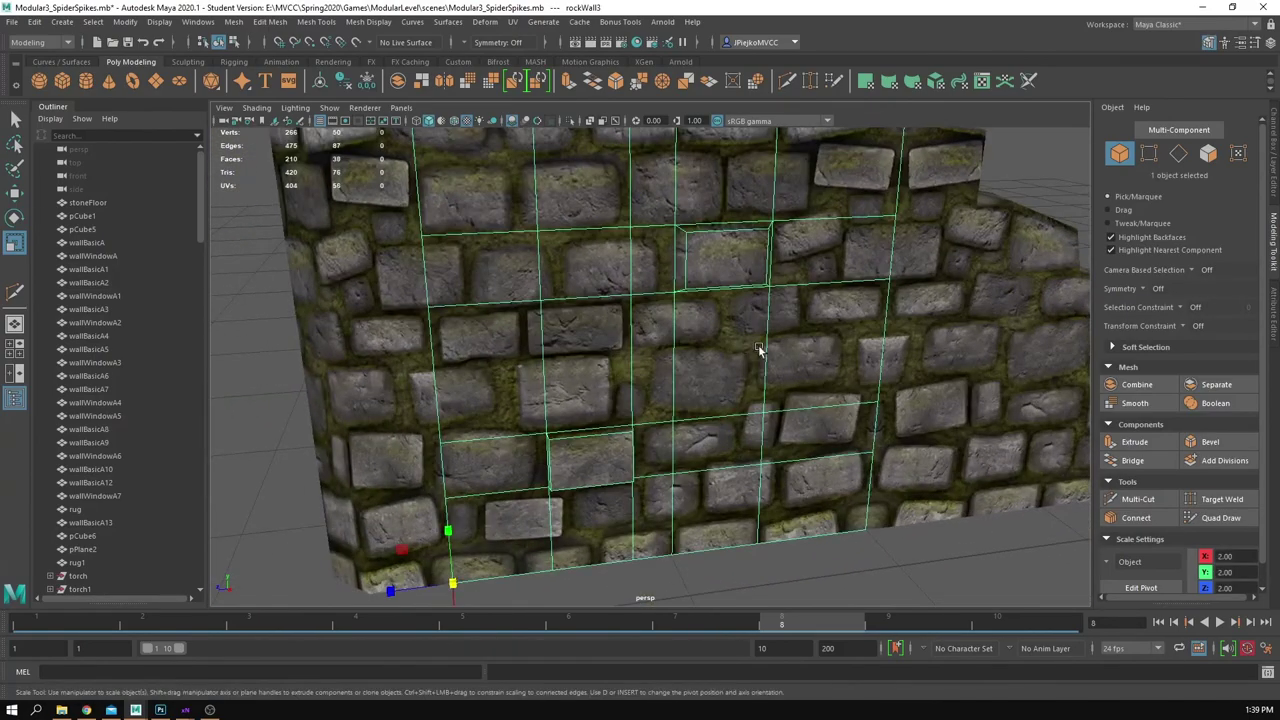
{"action": "left_click_drag", "start_coordinate": [759, 349], "coordinate": [680, 330], "text": "alt"}
{"action": "right_click_drag", "start_coordinate": [680, 330], "coordinate": [708, 348], "text": "alt"}
{"action": "left_click_drag", "start_coordinate": [708, 348], "coordinate": [608, 468], "text": "alt"}
{"action": "right_click_drag", "start_coordinate": [608, 468], "coordinate": [523, 404], "text": "alt"}
{"action": "left_click", "coordinate": [639, 565]}
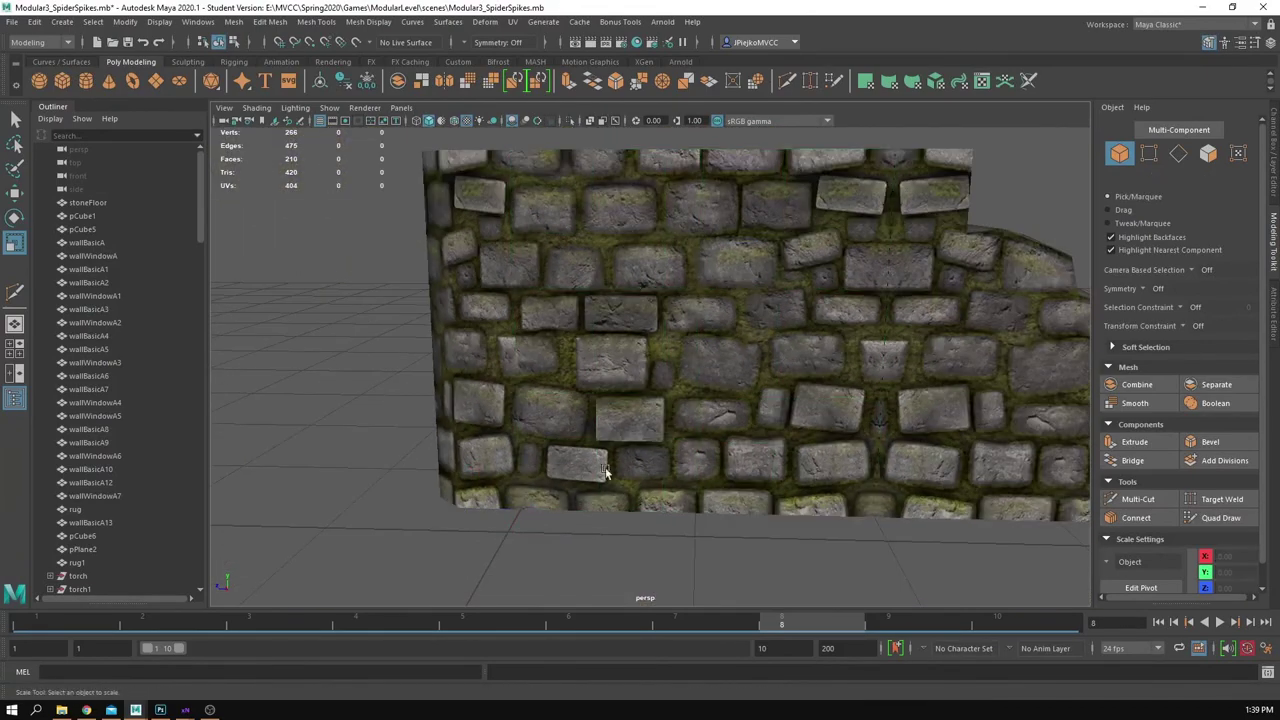
Step: Turn off hardware texturing in the viewport and enable Wireframe on Shaded
{"action": "mouse_move", "coordinate": [605, 472]}
{"action": "left_mouse_down"}
{"action": "mouse_move", "coordinate": [616, 390]}
{"action": "mouse_move", "coordinate": [602, 380]}
{"action": "left_mouse_up"}
{"action": "right_click_drag", "start_coordinate": [602, 380], "coordinate": [648, 412], "text": "alt"}
{"action": "left_click", "coordinate": [262, 110]}
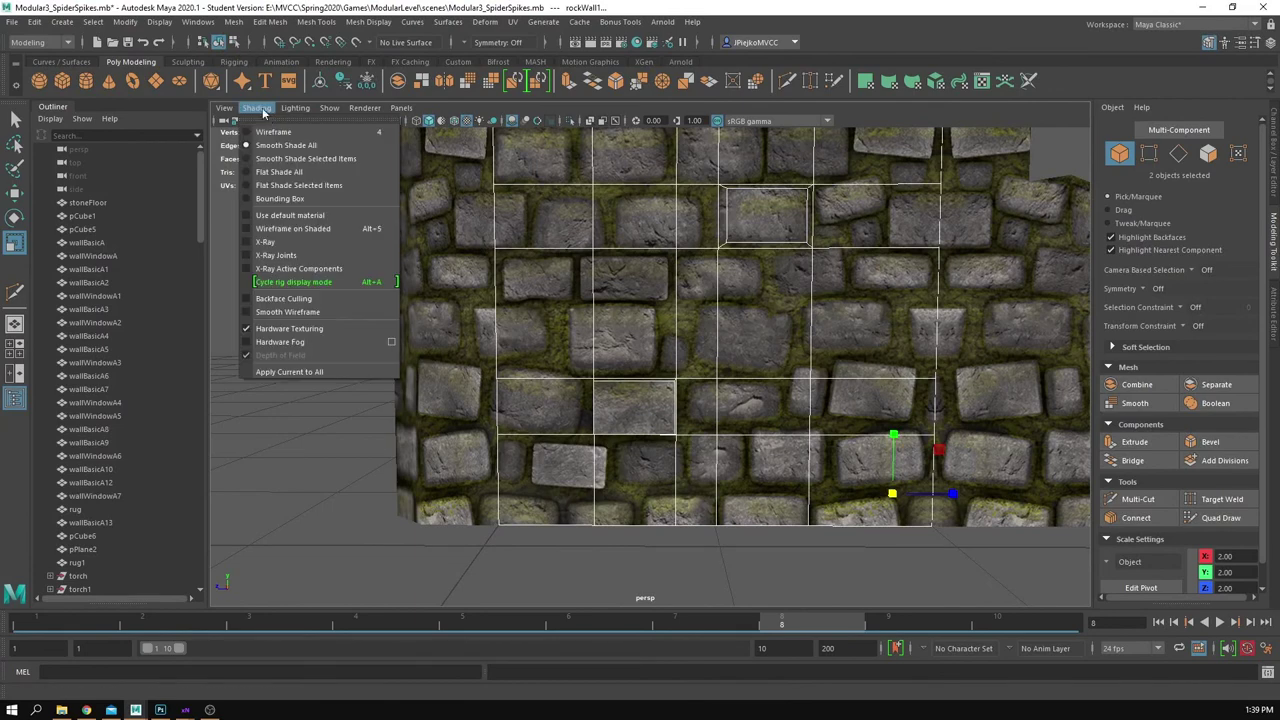
{"action": "left_click", "coordinate": [289, 331]}
{"action": "right_click_drag", "start_coordinate": [676, 366], "coordinate": [647, 348], "text": "alt"}
{"action": "left_click_drag", "start_coordinate": [647, 348], "coordinate": [588, 505], "text": "alt"}
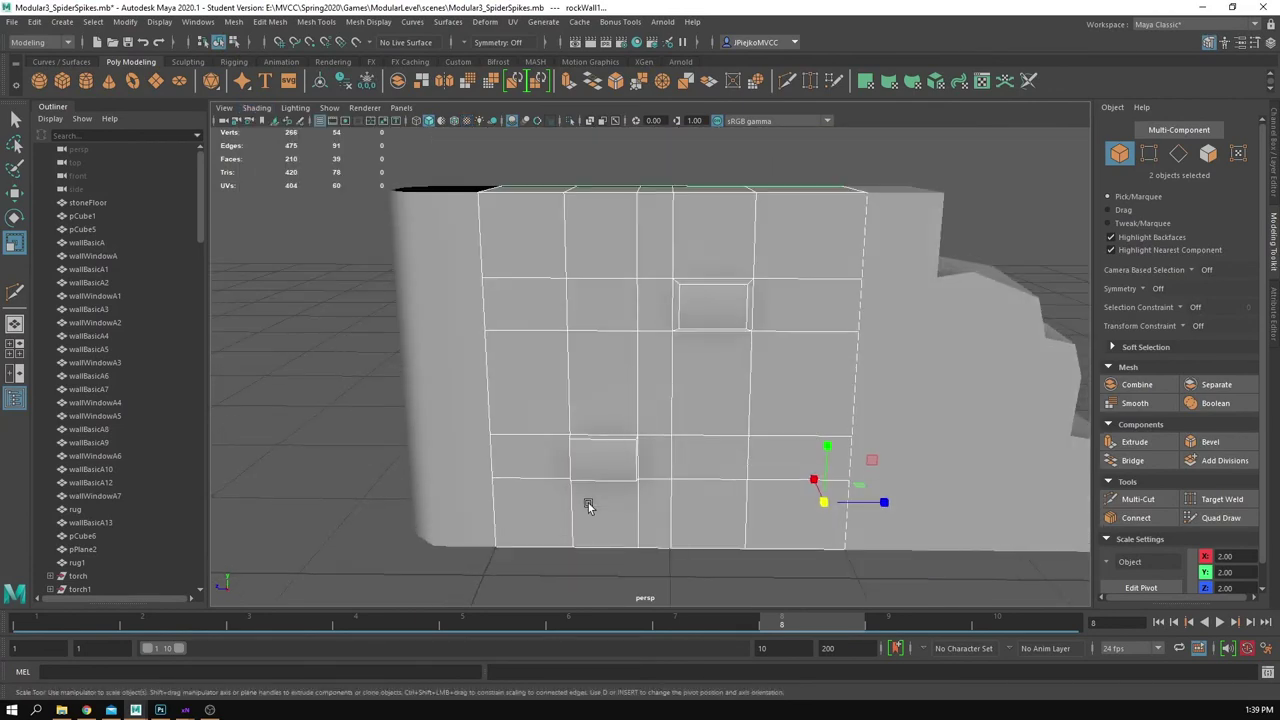
{"action": "left_click", "coordinate": [566, 576]}
{"action": "left_click_drag", "start_coordinate": [595, 236], "coordinate": [587, 212]}
{"action": "left_click", "coordinate": [258, 107]}
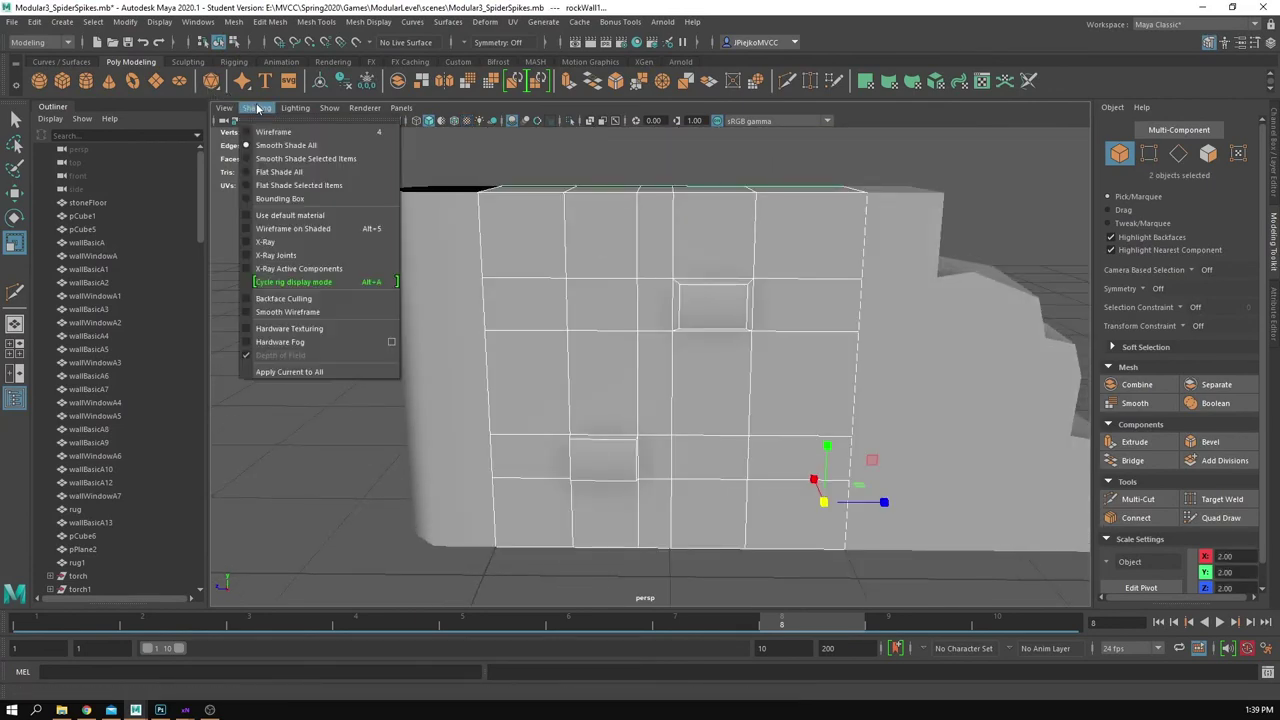
{"action": "left_click", "coordinate": [291, 230]}
{"action": "left_click", "coordinate": [366, 268]}
{"action": "left_click_drag", "start_coordinate": [467, 312], "coordinate": [540, 326], "text": "alt"}
Step: Select the two wall vertices beside the raised upper stone and examine the edge layout around the stones
{"action": "left_click", "coordinate": [651, 304]}
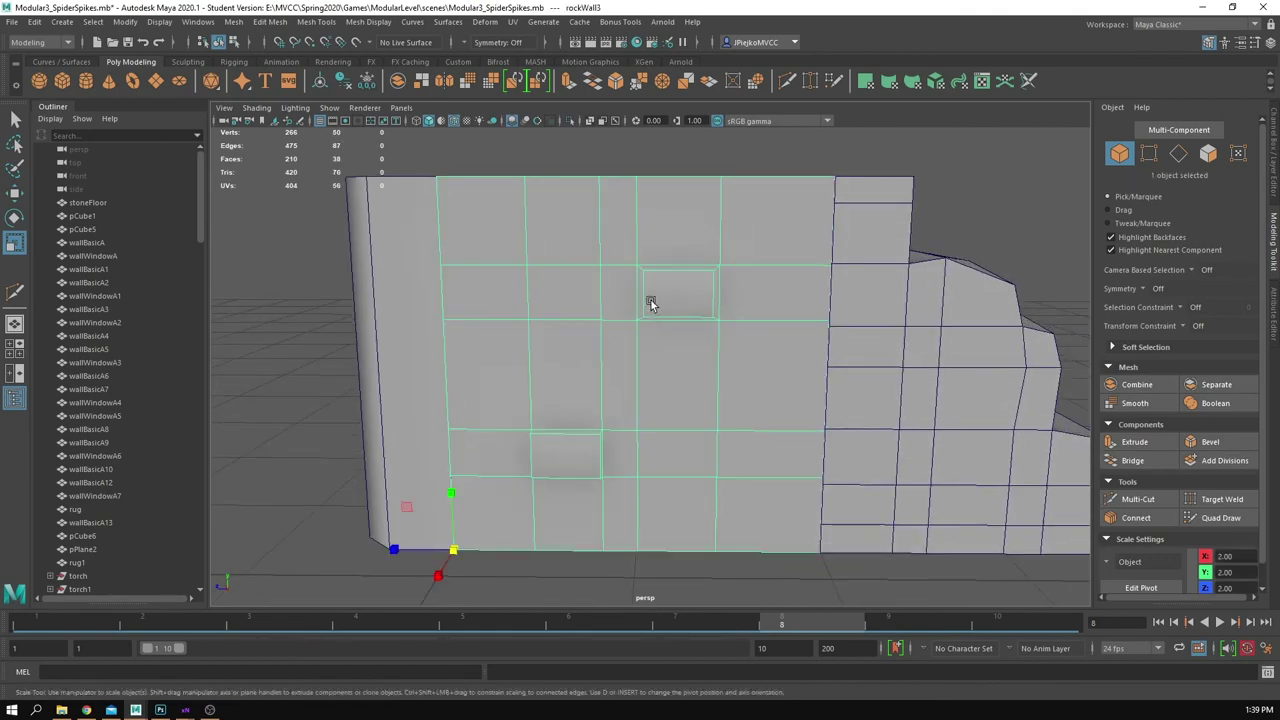
{"action": "right_click_drag", "start_coordinate": [617, 283], "coordinate": [685, 316], "text": "alt"}
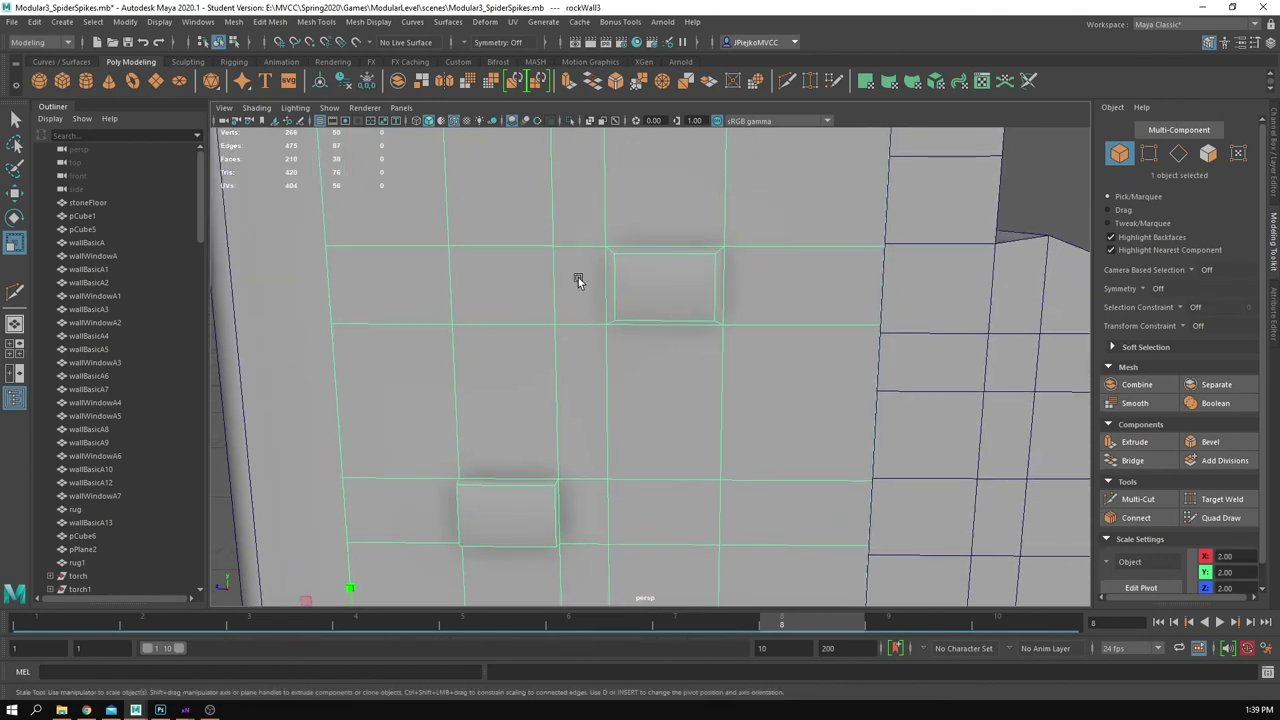
{"action": "scroll", "coordinate": [578, 281], "scroll_direction": "down", "scroll_amount": 1}
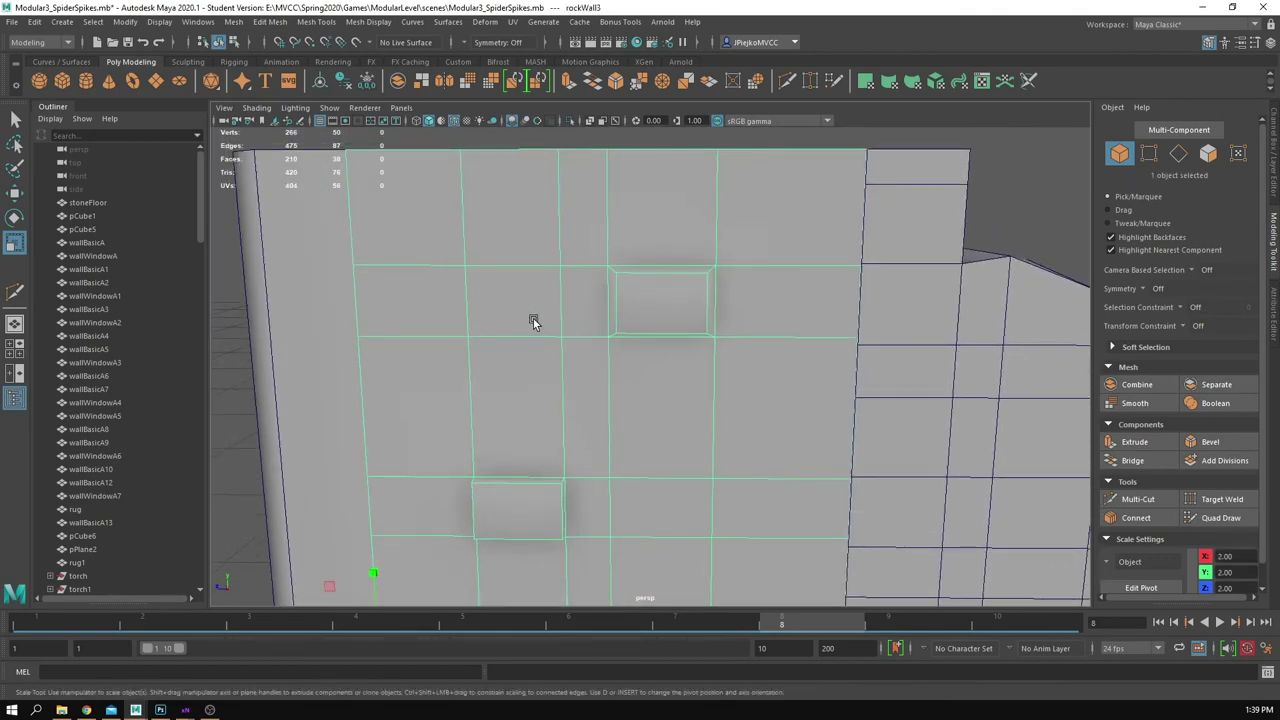
{"action": "key", "text": "F9"}
{"action": "left_click_drag", "start_coordinate": [544, 259], "coordinate": [572, 364]}
{"action": "key", "text": "w"}
{"action": "left_click_drag", "start_coordinate": [627, 325], "coordinate": [636, 321], "text": "alt"}
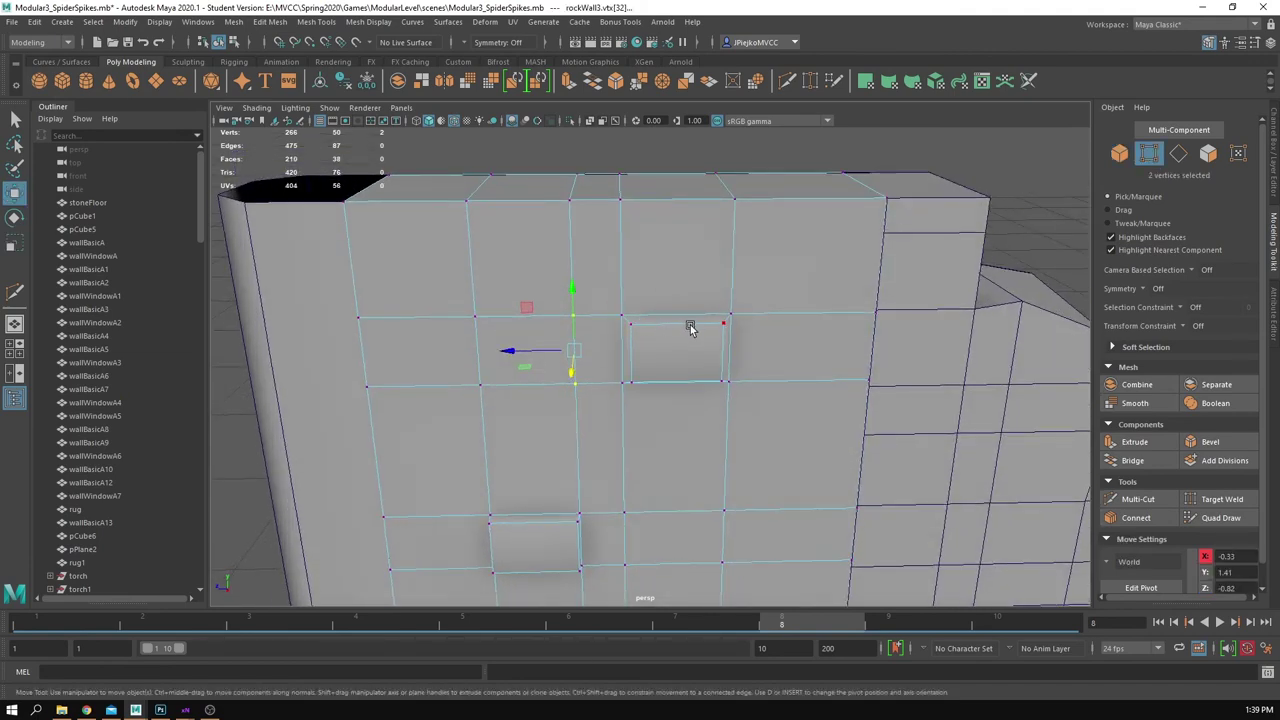
{"action": "left_click_drag", "start_coordinate": [620, 408], "coordinate": [585, 403], "text": "alt"}
{"action": "right_click_drag", "start_coordinate": [585, 403], "coordinate": [631, 390], "text": "alt"}
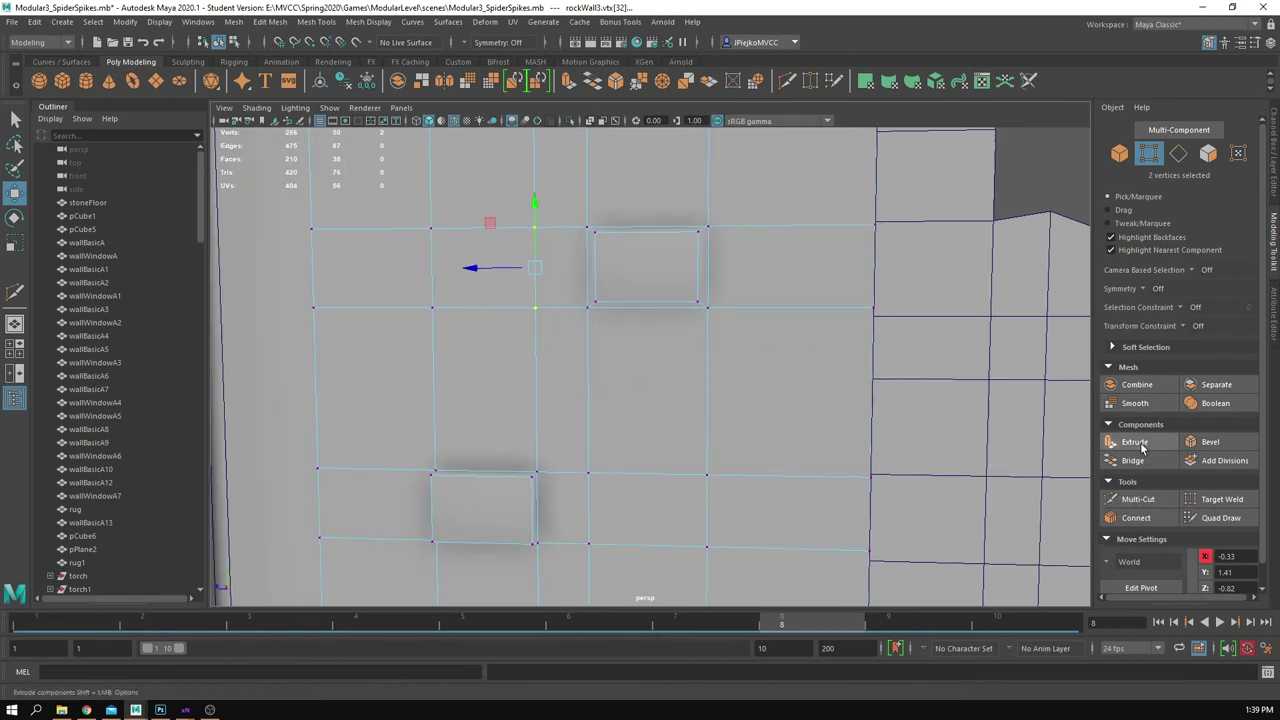
Step: Select the horizontal edge run leading to the raised upper stone's upper corner and examine its path
{"action": "left_click_drag", "start_coordinate": [505, 379], "coordinate": [582, 410], "text": "alt"}
{"action": "right_click_drag", "start_coordinate": [582, 390], "coordinate": [568, 340]}
{"action": "double_click", "coordinate": [505, 319]}
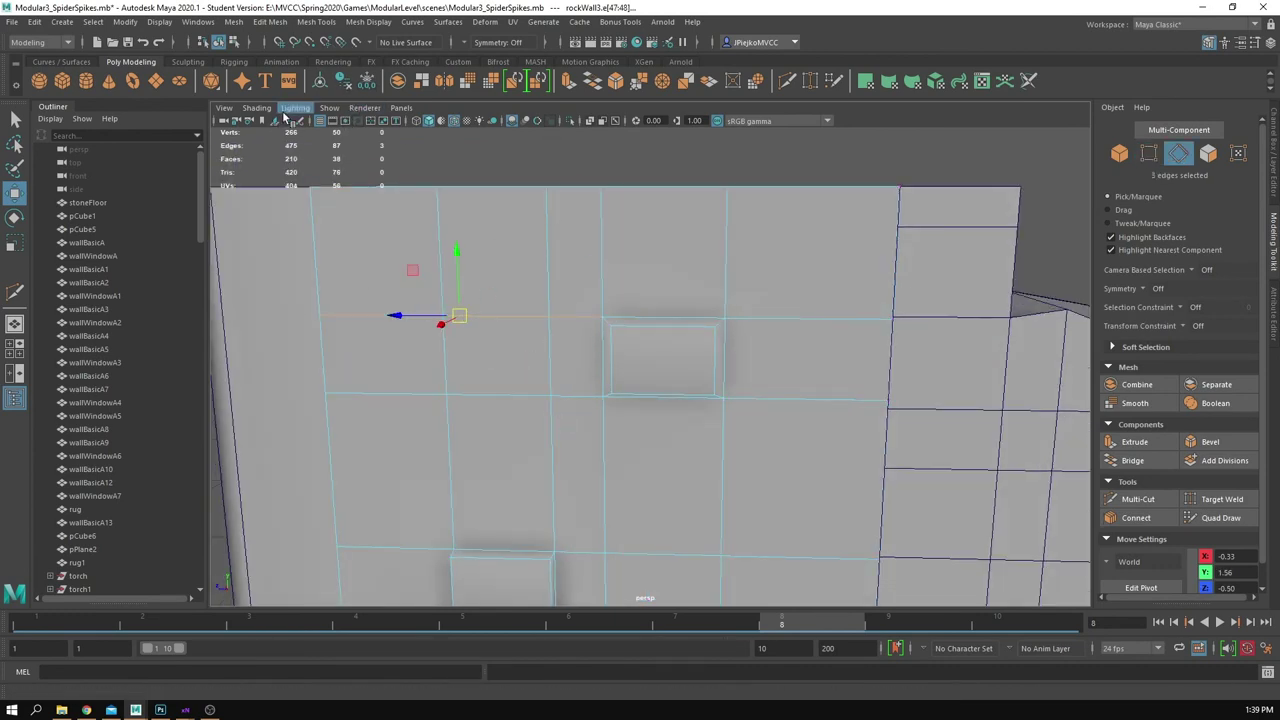
{"action": "left_click", "coordinate": [257, 108]}
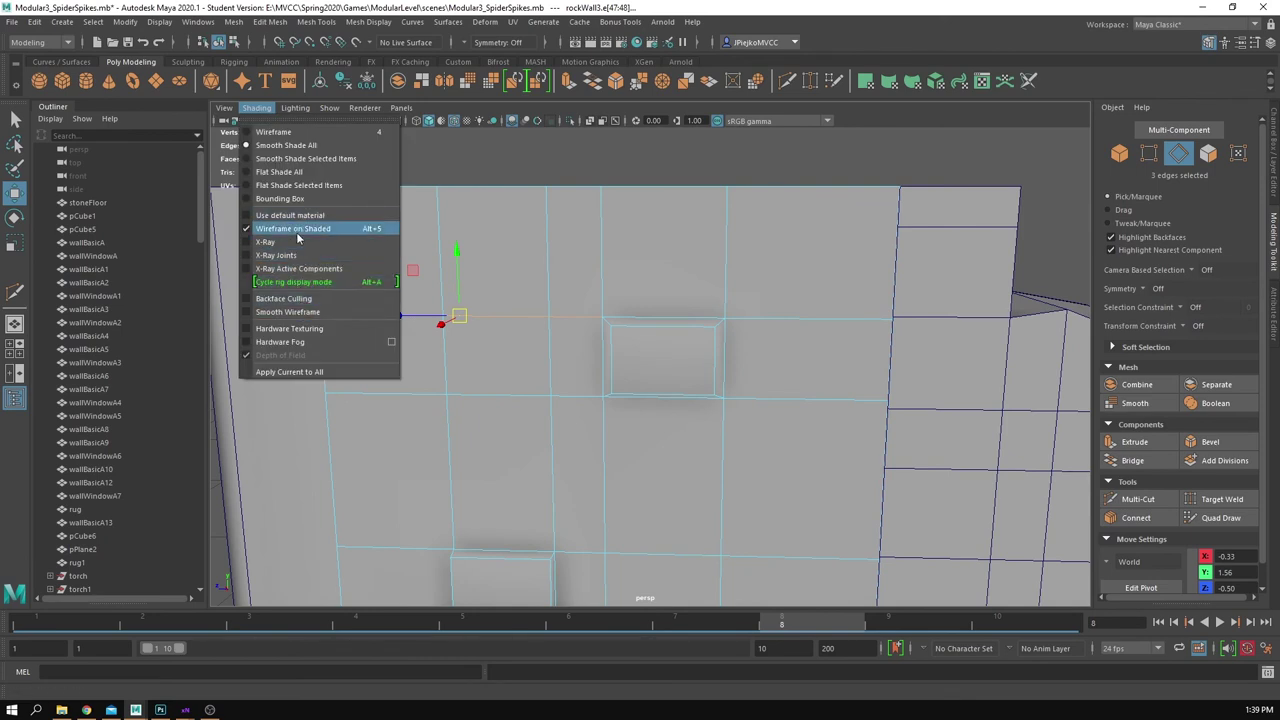
{"action": "left_click", "coordinate": [823, 48]}
Step: Insert a horizontal Multi-Cut edge loop through the middle of the raised upper stone
{"action": "right_click_drag", "start_coordinate": [705, 210], "coordinate": [660, 210], "text": "alt"}
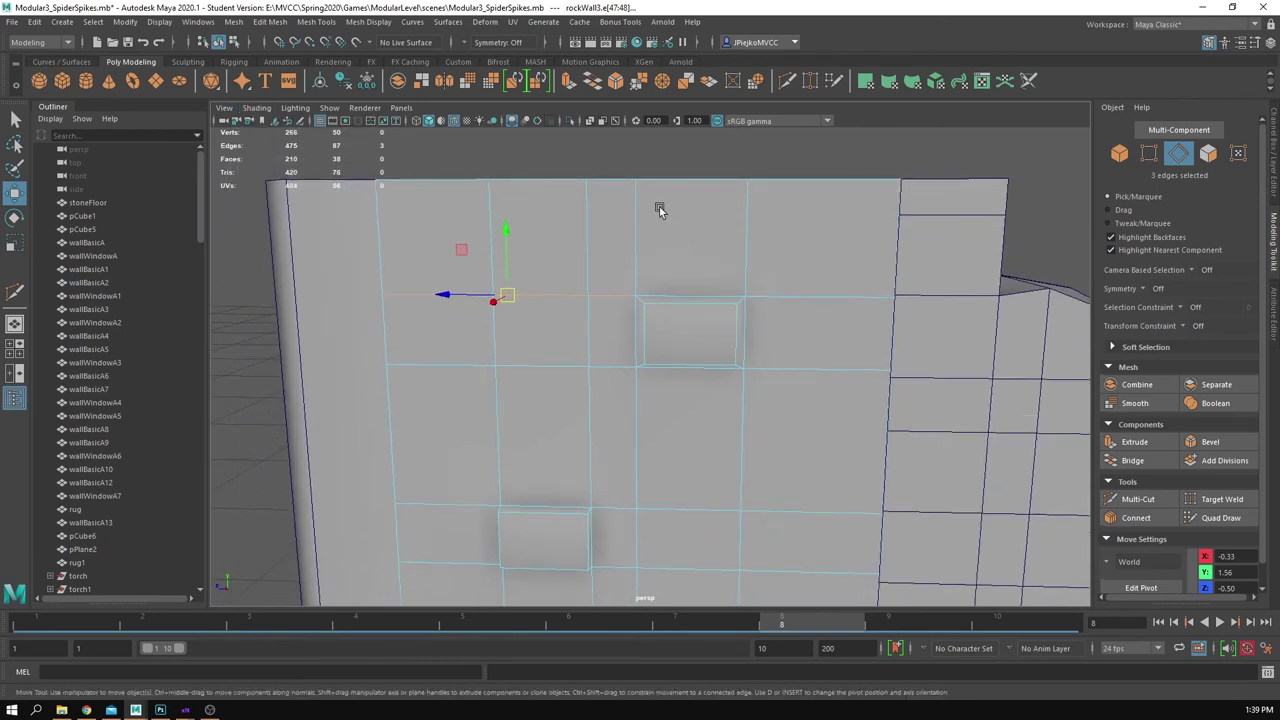
{"action": "left_click", "coordinate": [1137, 499]}
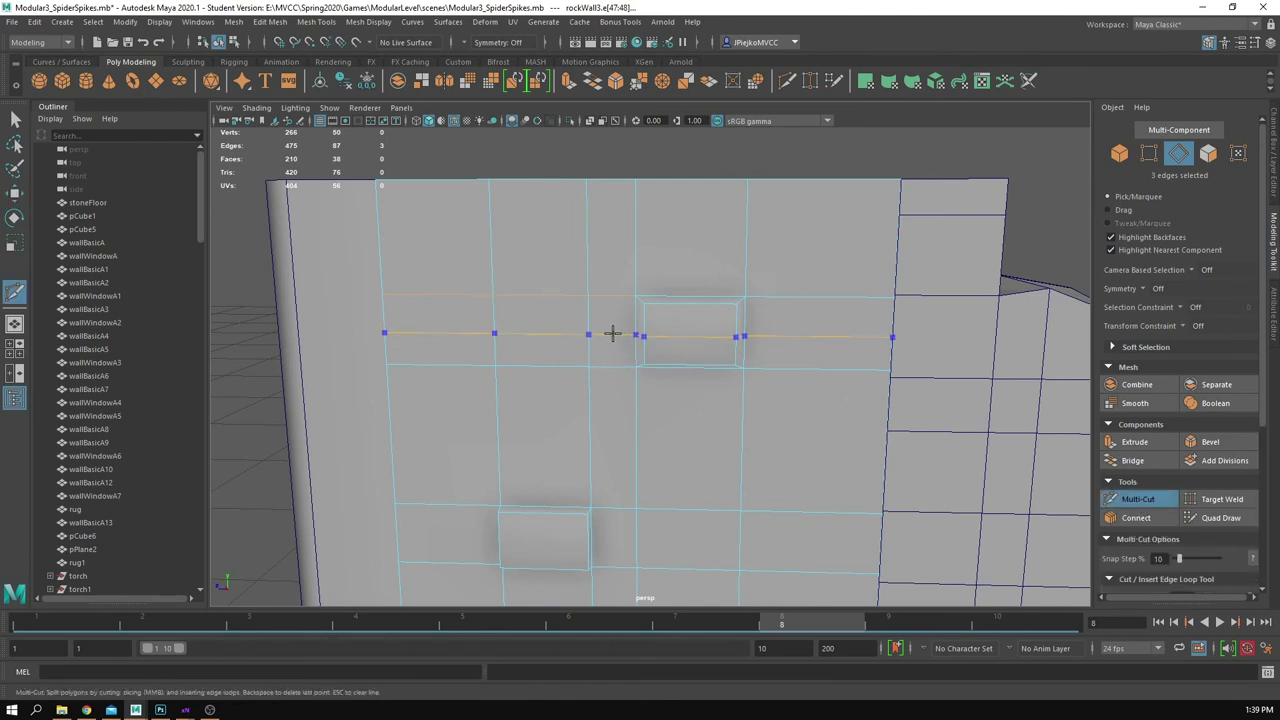
{"action": "left_click", "coordinate": [612, 333], "text": "ctrl"}
Step: Cut edges from the wall vertex left of the raised upper stone to the stone's two left corners
{"action": "right_click_drag", "start_coordinate": [611, 331], "coordinate": [824, 378], "text": "alt"}
{"action": "middle_click_drag", "start_coordinate": [824, 378], "coordinate": [802, 390], "text": "alt"}
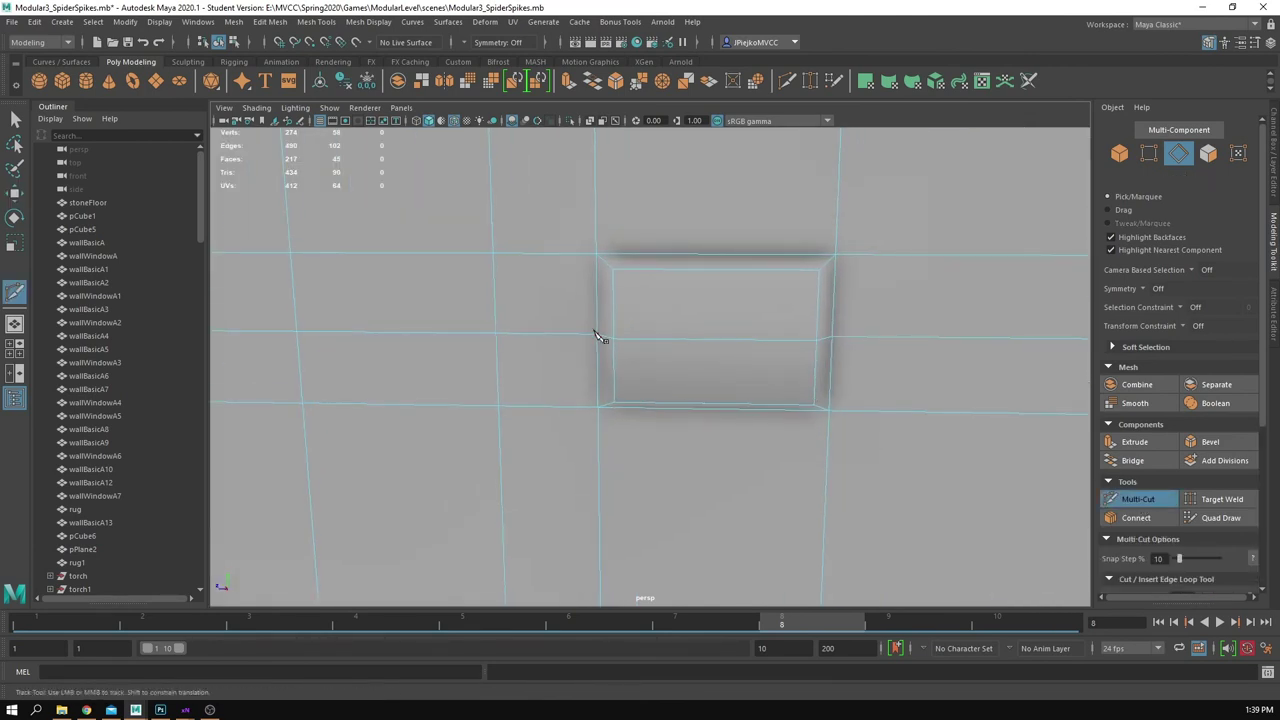
{"action": "left_click", "coordinate": [495, 333]}
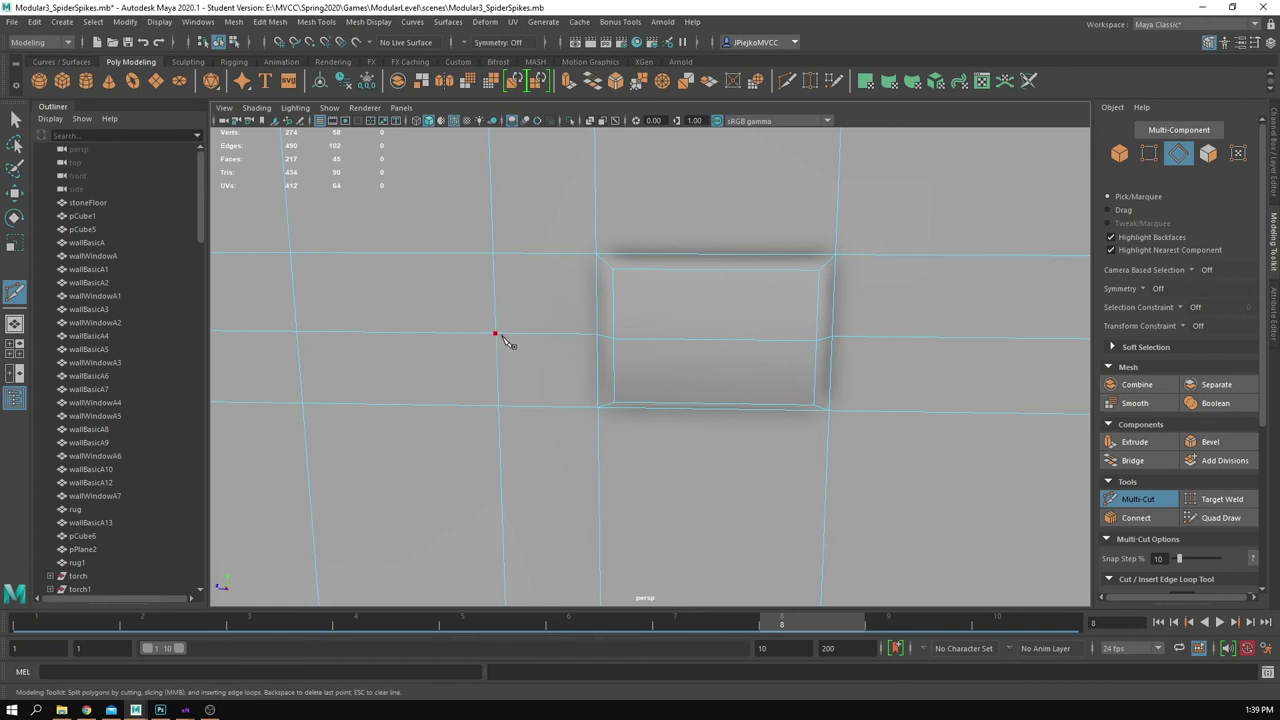
{"action": "left_click", "coordinate": [596, 256]}
{"action": "scroll", "coordinate": [922, 421], "scroll_direction": "down", "scroll_amount": 4}
{"action": "middle_click_drag", "start_coordinate": [880, 413], "coordinate": [768, 423], "text": "alt"}
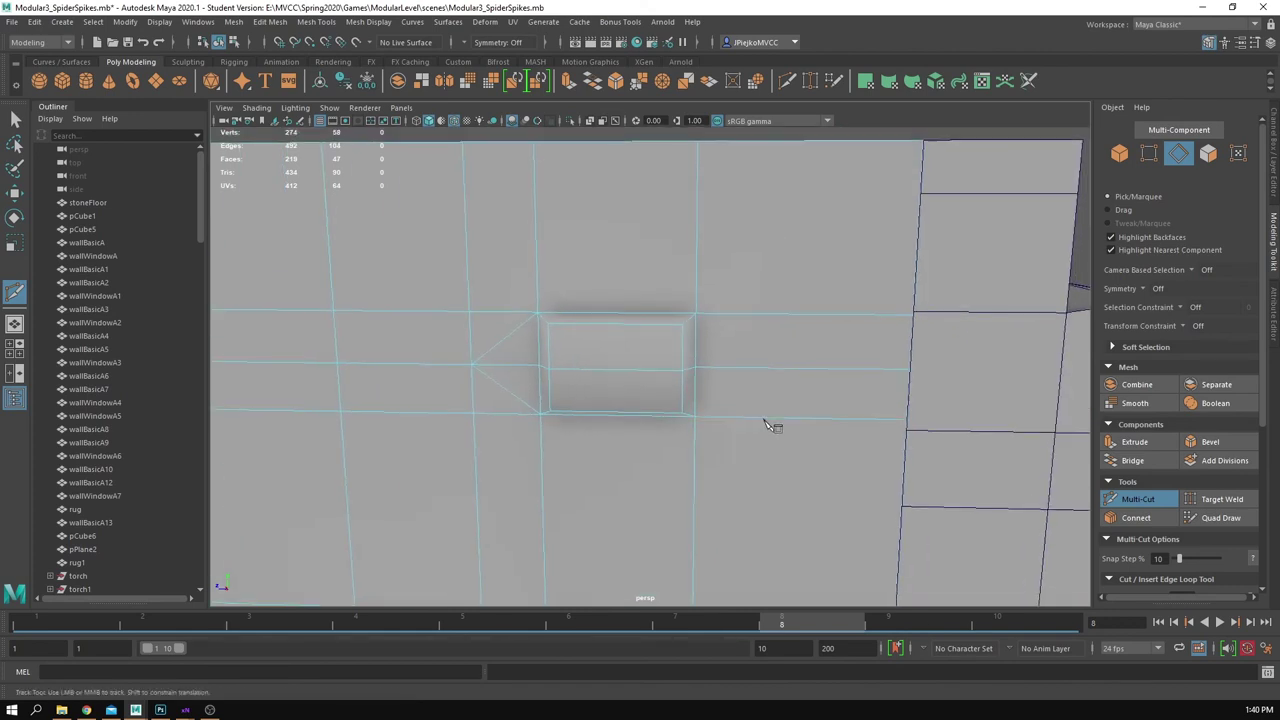
Step: Cut edges from the middle vertex on the wall section's right border to the upper stone's two right corners
{"action": "scroll", "coordinate": [770, 422], "scroll_direction": "up", "scroll_amount": 2}
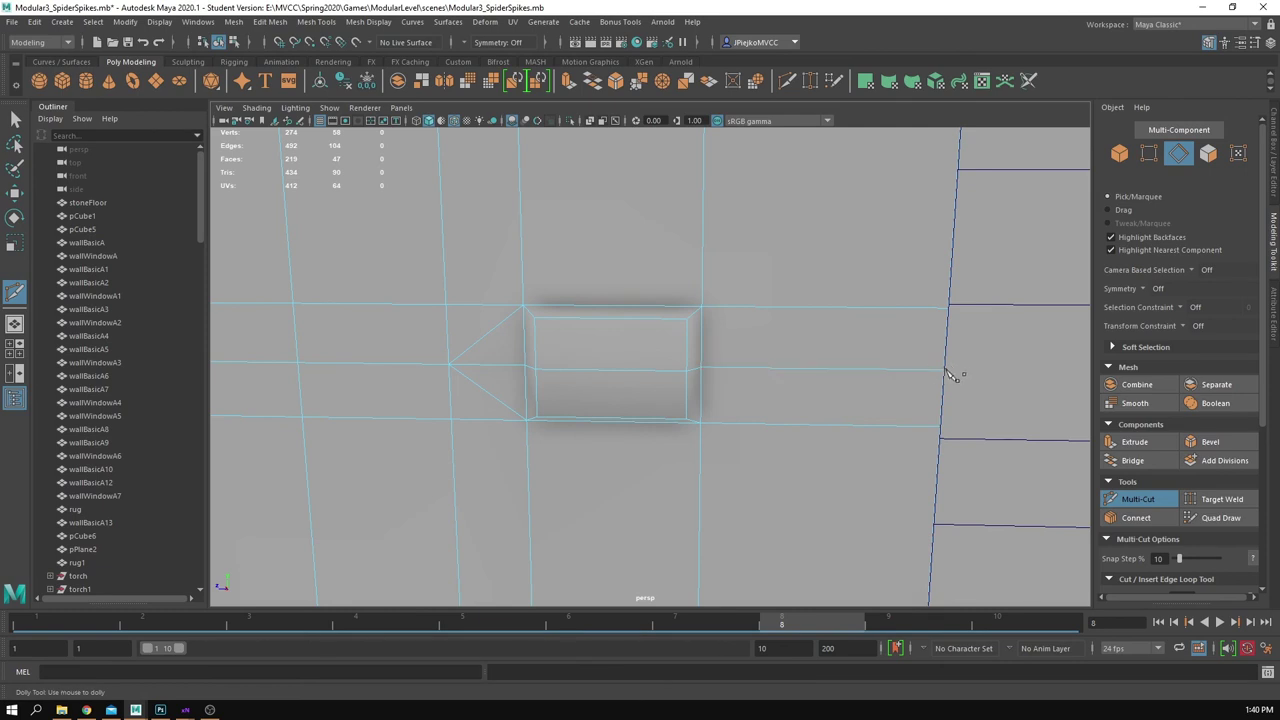
{"action": "right_click", "coordinate": [709, 313]}
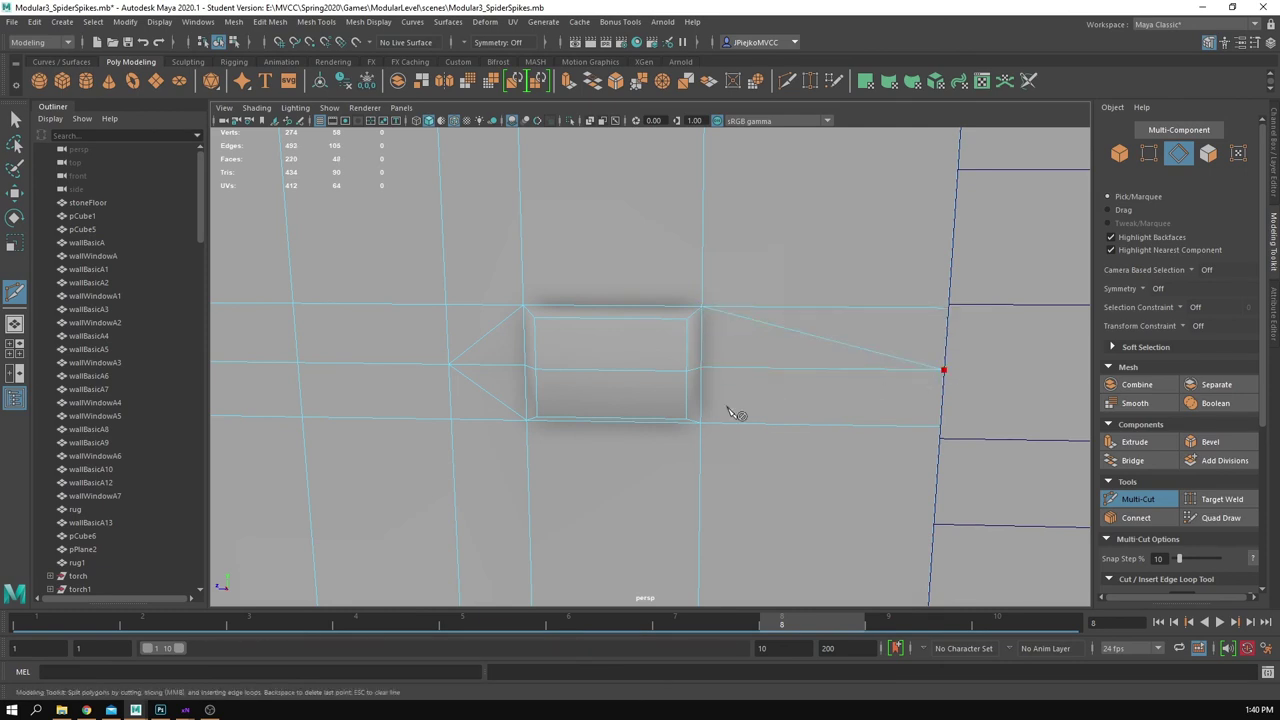
{"action": "right_click_drag", "start_coordinate": [790, 464], "coordinate": [642, 448], "text": "alt"}
{"action": "key", "text": "w"}
Step: Delete the middle edge run through the upper stone between the triangle tips and the horizontal edges extending from its upper corners
{"action": "mouse_move", "coordinate": [642, 448]}
{"action": "left_mouse_down", "text": "alt"}
{"action": "mouse_move", "coordinate": [623, 482]}
{"action": "mouse_move", "coordinate": [581, 454]}
{"action": "mouse_move", "coordinate": [629, 455]}
{"action": "left_mouse_up", "text": "alt"}
{"action": "double_click", "coordinate": [636, 203]}
{"action": "double_click", "coordinate": [651, 357]}
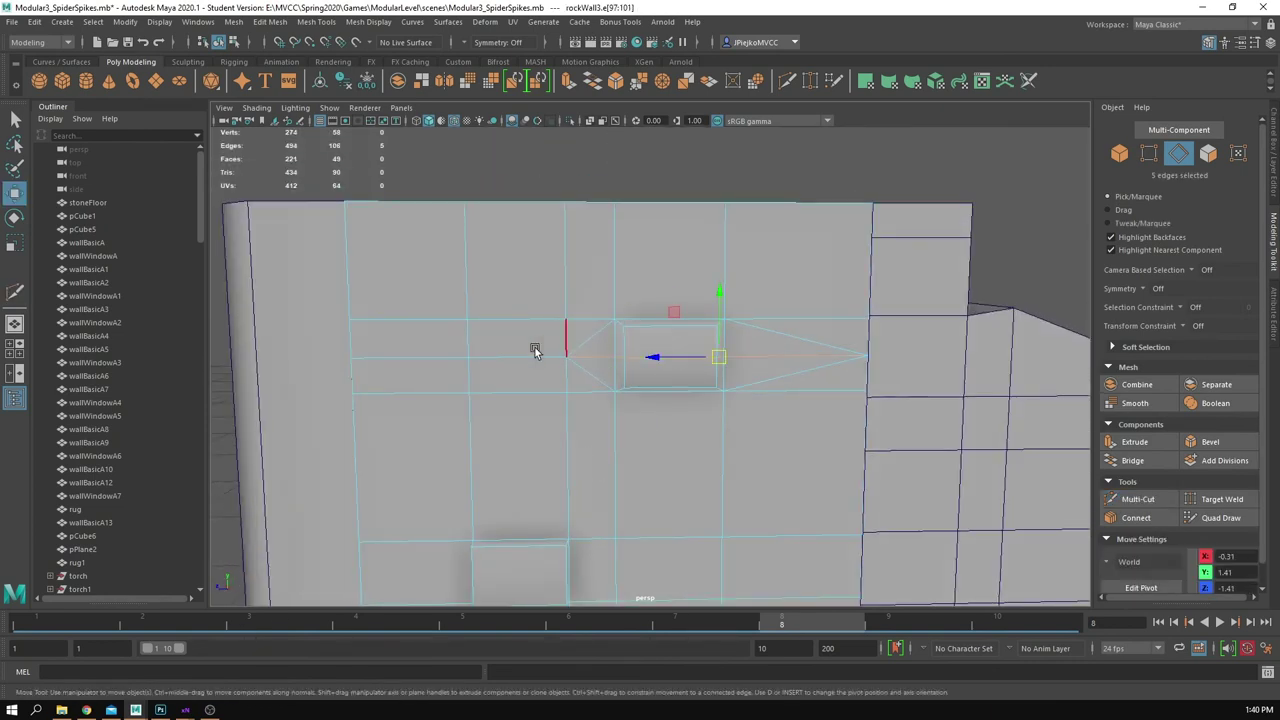
{"action": "right_click_drag", "start_coordinate": [485, 340], "coordinate": [642, 361], "text": "alt"}
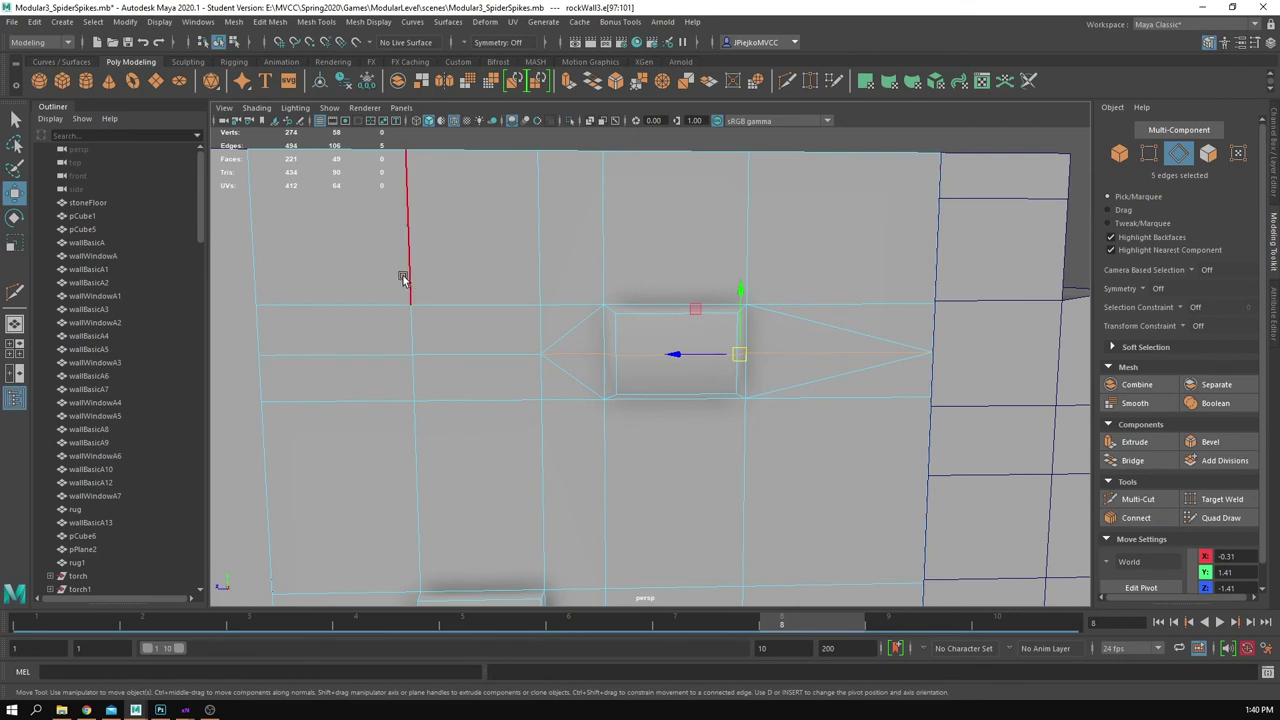
{"action": "double_click", "coordinate": [449, 304], "text": "shift"}
{"action": "left_click", "coordinate": [876, 302], "text": "shift"}
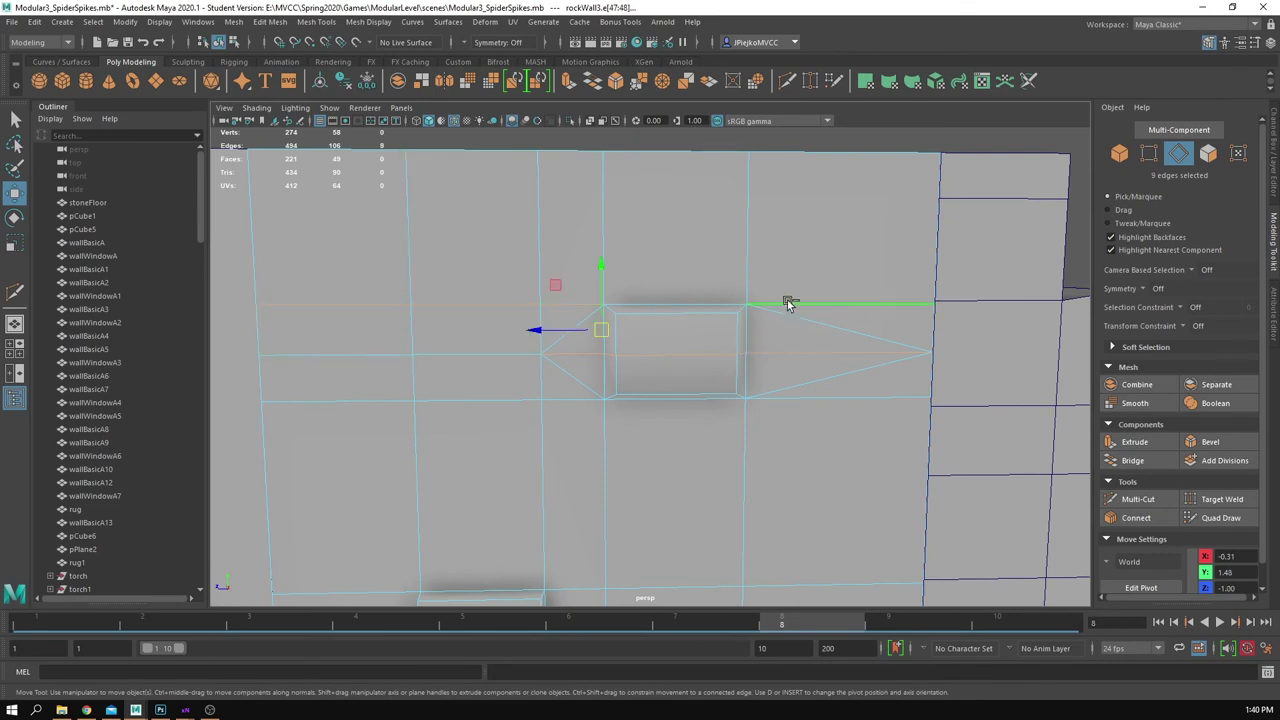
{"action": "middle_click_drag", "start_coordinate": [564, 475], "coordinate": [557, 397], "text": "alt"}
{"action": "right_click_drag", "start_coordinate": [557, 397], "coordinate": [482, 371], "text": "alt"}
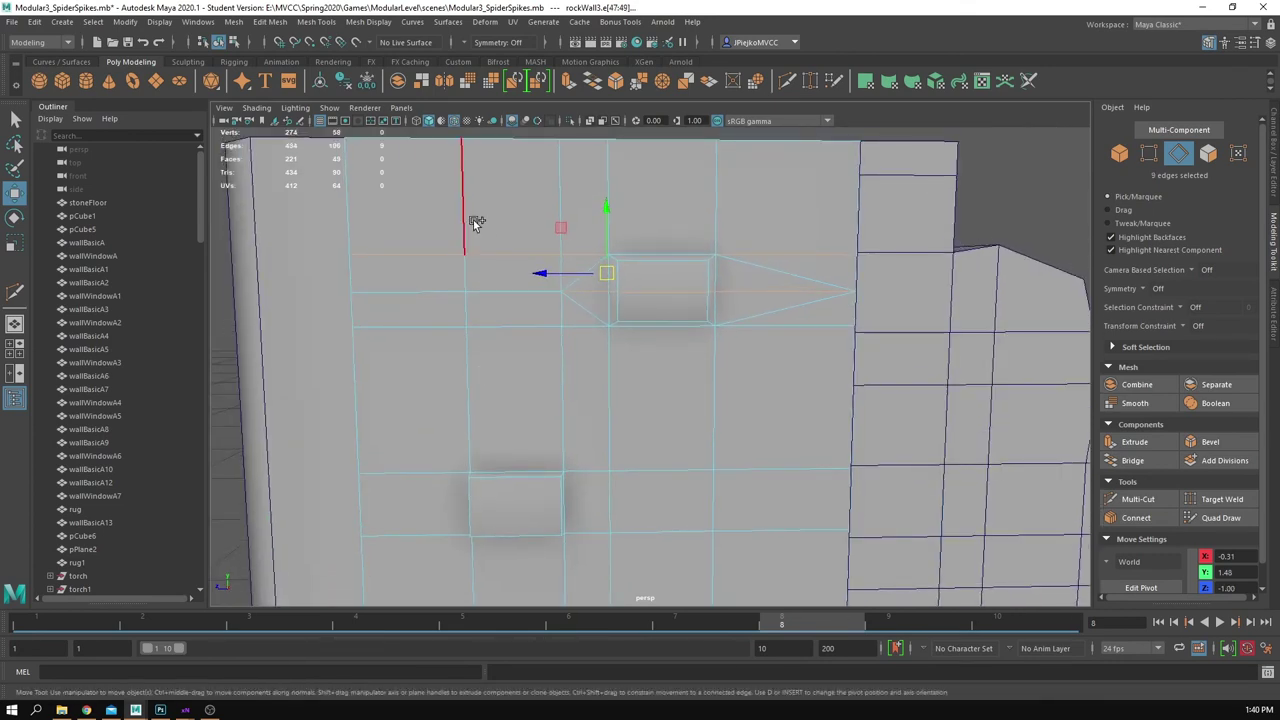
{"action": "left_click", "coordinate": [270, 21]}
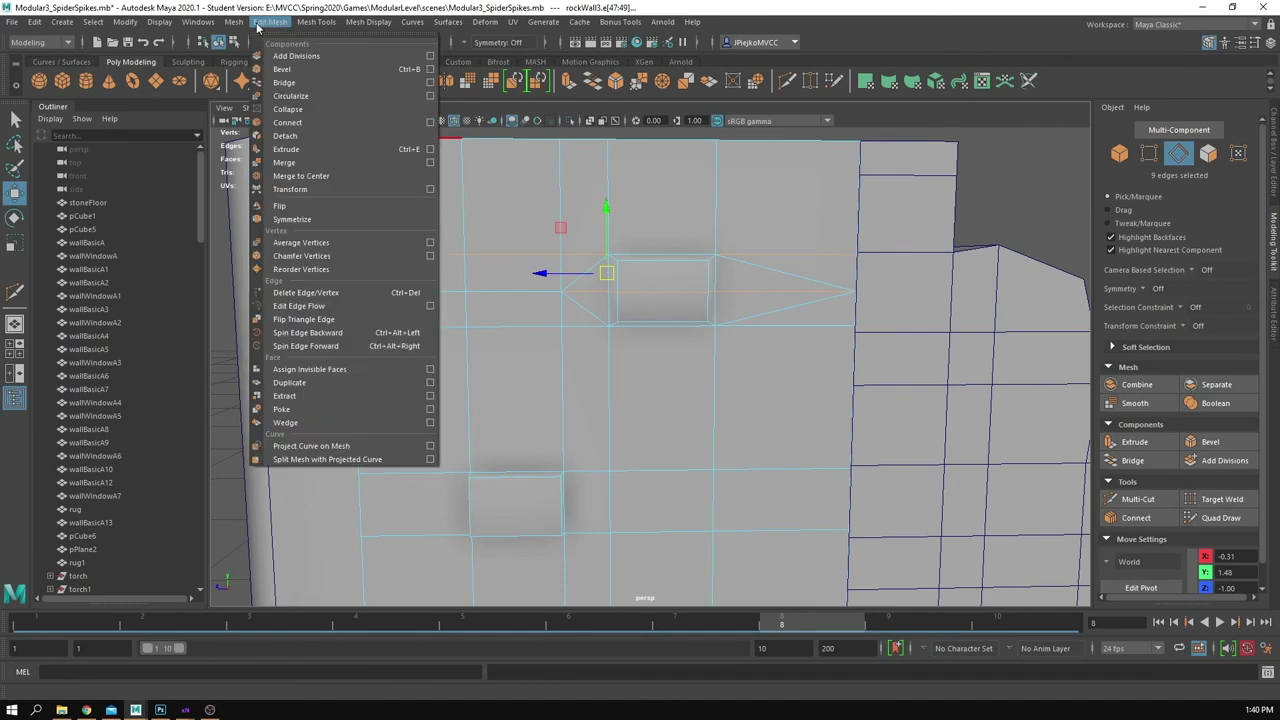
{"action": "left_click", "coordinate": [325, 296]}
{"action": "left_click_drag", "start_coordinate": [531, 335], "coordinate": [528, 345], "text": "alt"}
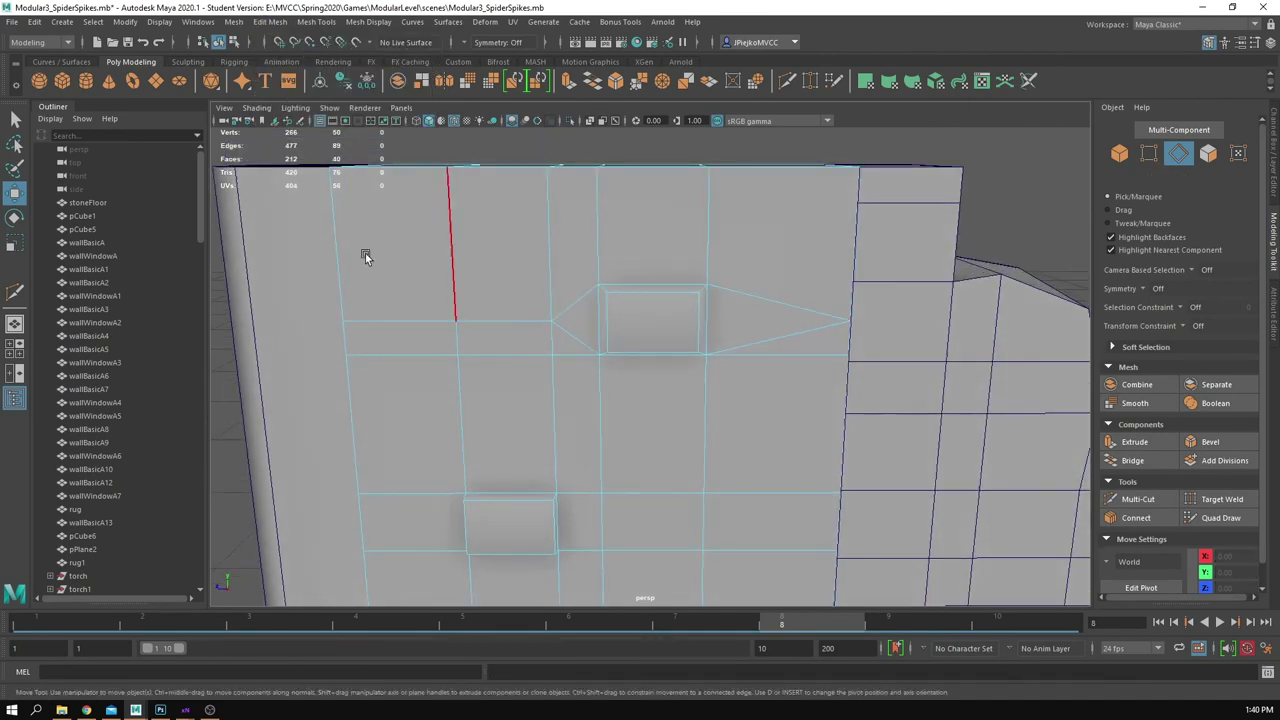
Step: Cut edges with Multi-Cut from a point on the wall section's left border to the raised lower stone's two left corners
{"action": "mouse_move", "coordinate": [722, 416]}
{"action": "left_mouse_down", "text": "alt"}
{"action": "mouse_move", "coordinate": [707, 393]}
{"action": "mouse_move", "coordinate": [690, 397]}
{"action": "mouse_move", "coordinate": [702, 411]}
{"action": "left_mouse_up", "text": "alt"}
{"action": "middle_click_drag", "start_coordinate": [467, 508], "coordinate": [491, 380], "text": "alt"}
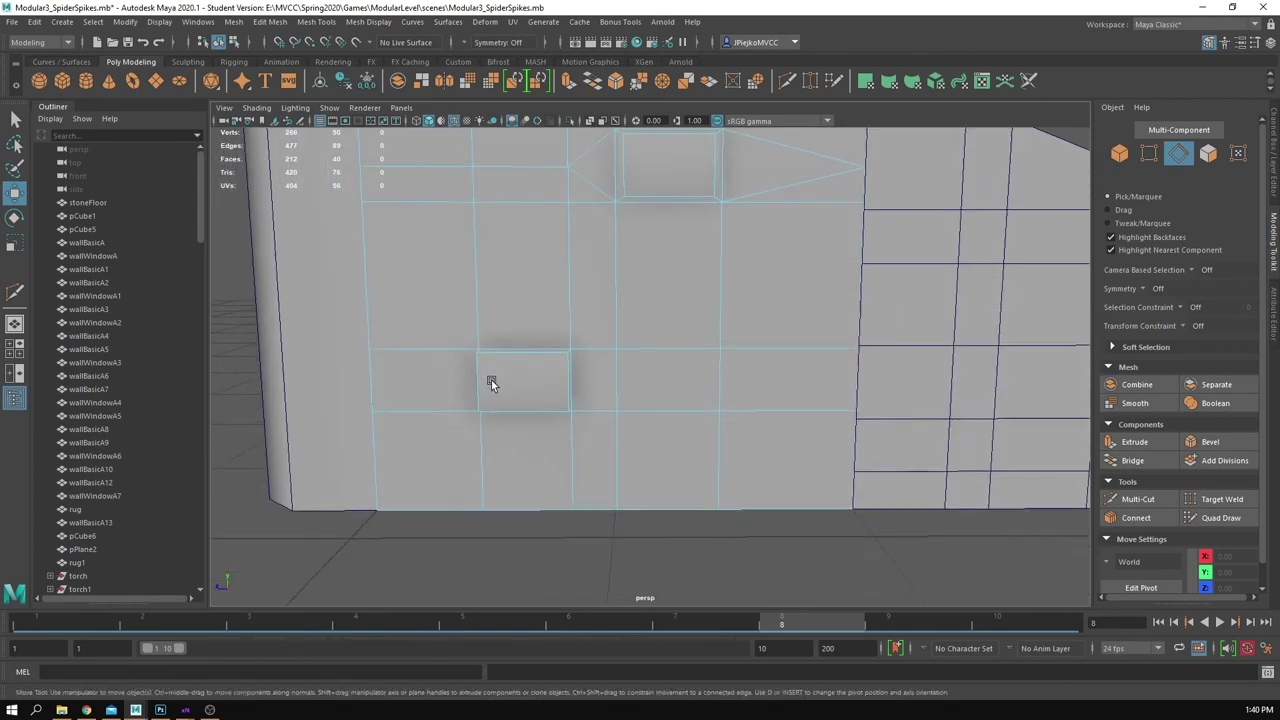
{"action": "right_click_drag", "start_coordinate": [491, 380], "coordinate": [529, 437], "text": "alt"}
{"action": "left_click_drag", "start_coordinate": [529, 437], "coordinate": [532, 448], "text": "alt"}
{"action": "left_click", "coordinate": [1130, 499]}
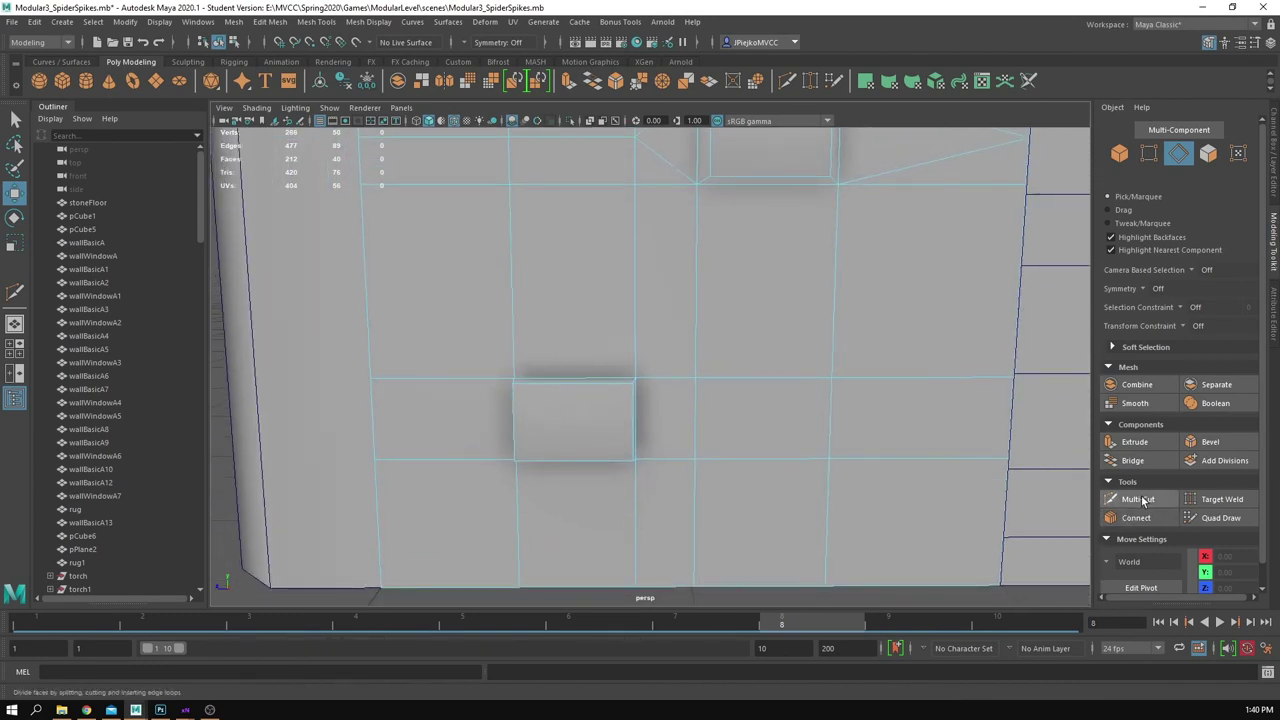
{"action": "left_click", "coordinate": [633, 185]}
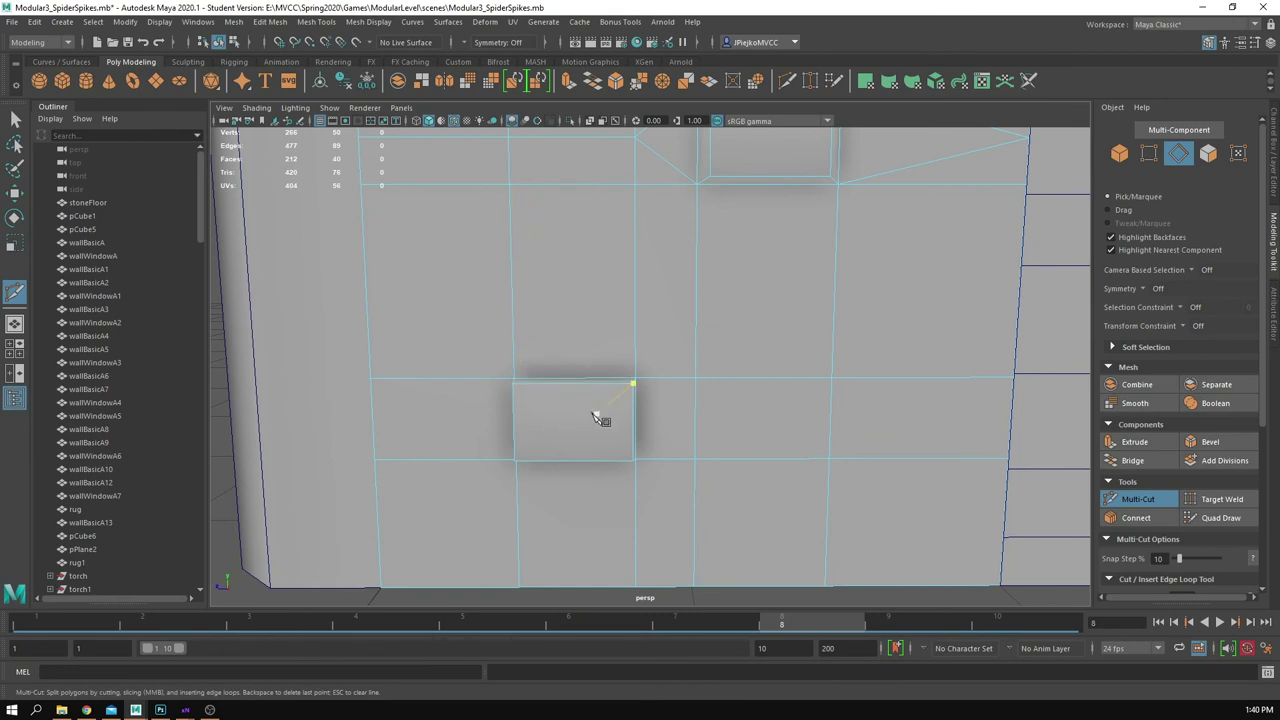
{"action": "key", "text": "Escape"}
{"action": "mouse_move", "coordinate": [558, 417]}
{"action": "left_mouse_down", "text": "alt"}
{"action": "mouse_move", "coordinate": [583, 421]}
{"action": "mouse_move", "coordinate": [560, 417]}
{"action": "left_mouse_up", "text": "alt"}
{"action": "middle_click_drag", "start_coordinate": [560, 398], "coordinate": [573, 470], "text": "alt"}
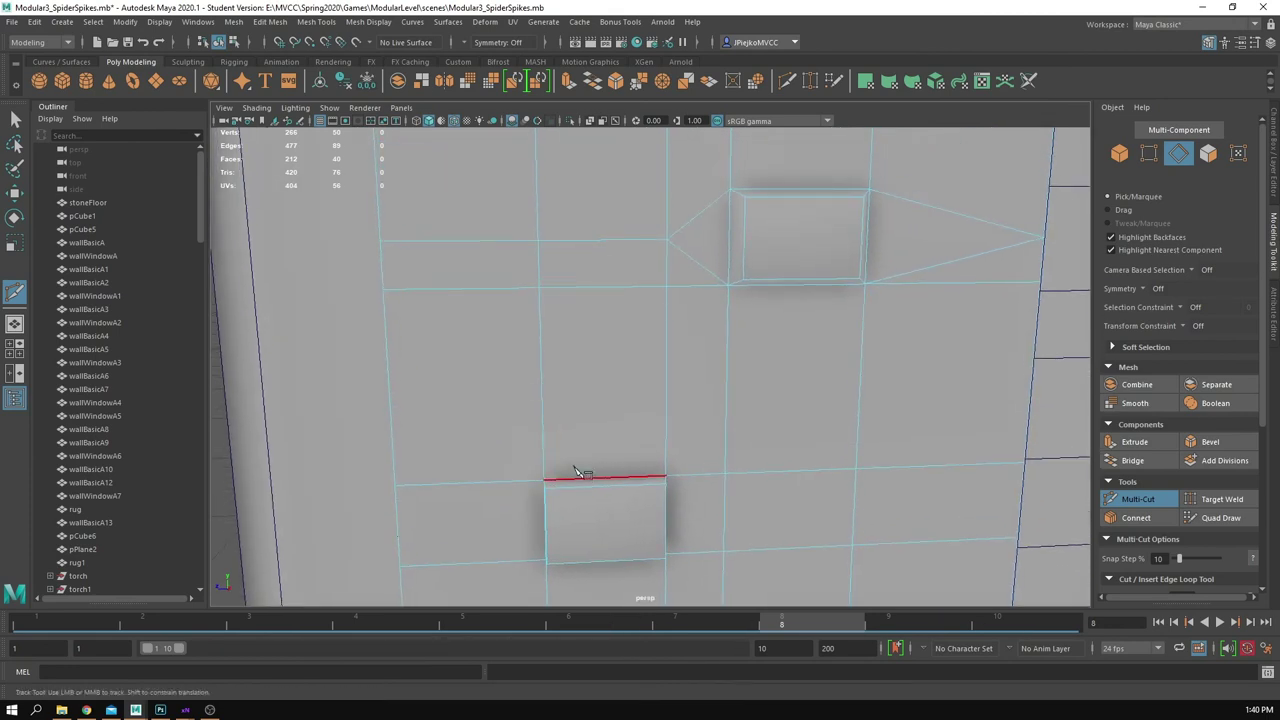
{"action": "left_click_drag", "start_coordinate": [576, 470], "coordinate": [543, 408], "text": "alt"}
{"action": "left_click", "coordinate": [478, 454]}
{"action": "left_click", "coordinate": [340, 454]}
{"action": "left_click_drag", "start_coordinate": [423, 415], "coordinate": [440, 422], "text": "alt"}
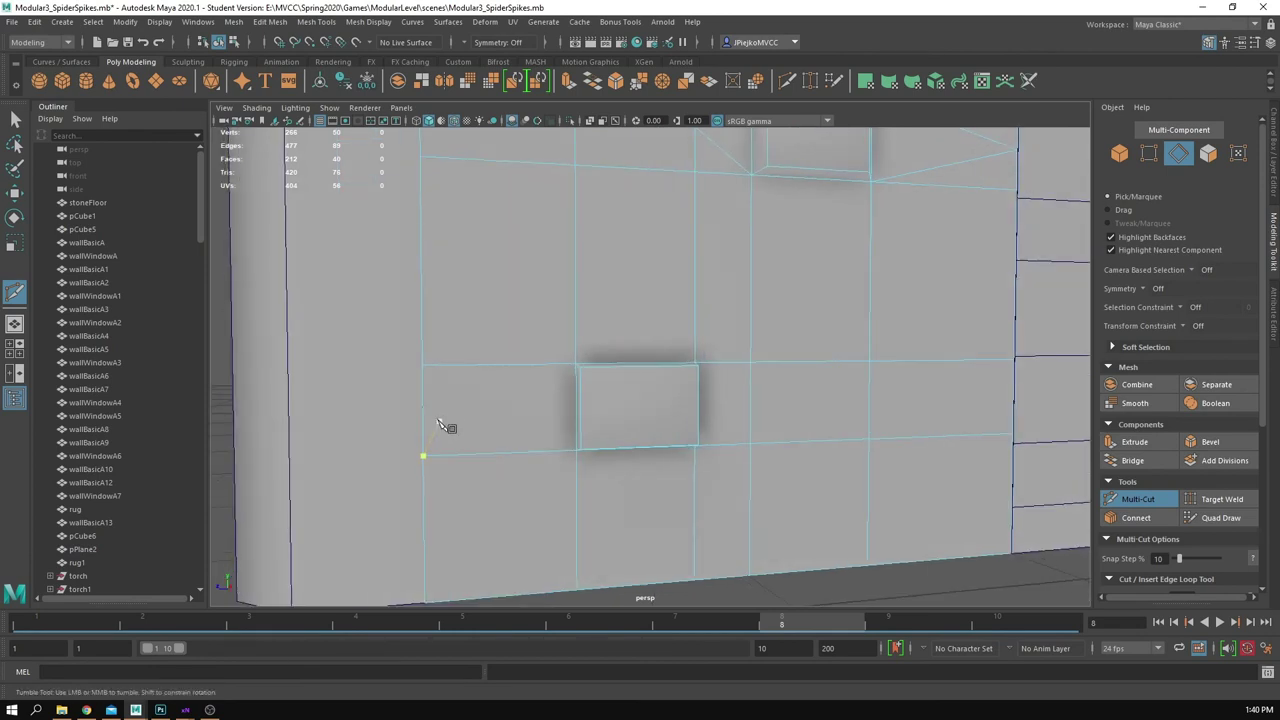
{"action": "left_click", "coordinate": [424, 411]}
{"action": "left_click_drag", "start_coordinate": [572, 450], "coordinate": [592, 452], "text": "alt"}
{"action": "right_click_drag", "start_coordinate": [592, 452], "coordinate": [731, 486], "text": "alt"}
{"action": "middle_click_drag", "start_coordinate": [731, 486], "coordinate": [809, 406], "text": "alt"}
{"action": "key", "text": "ctrl+z"}
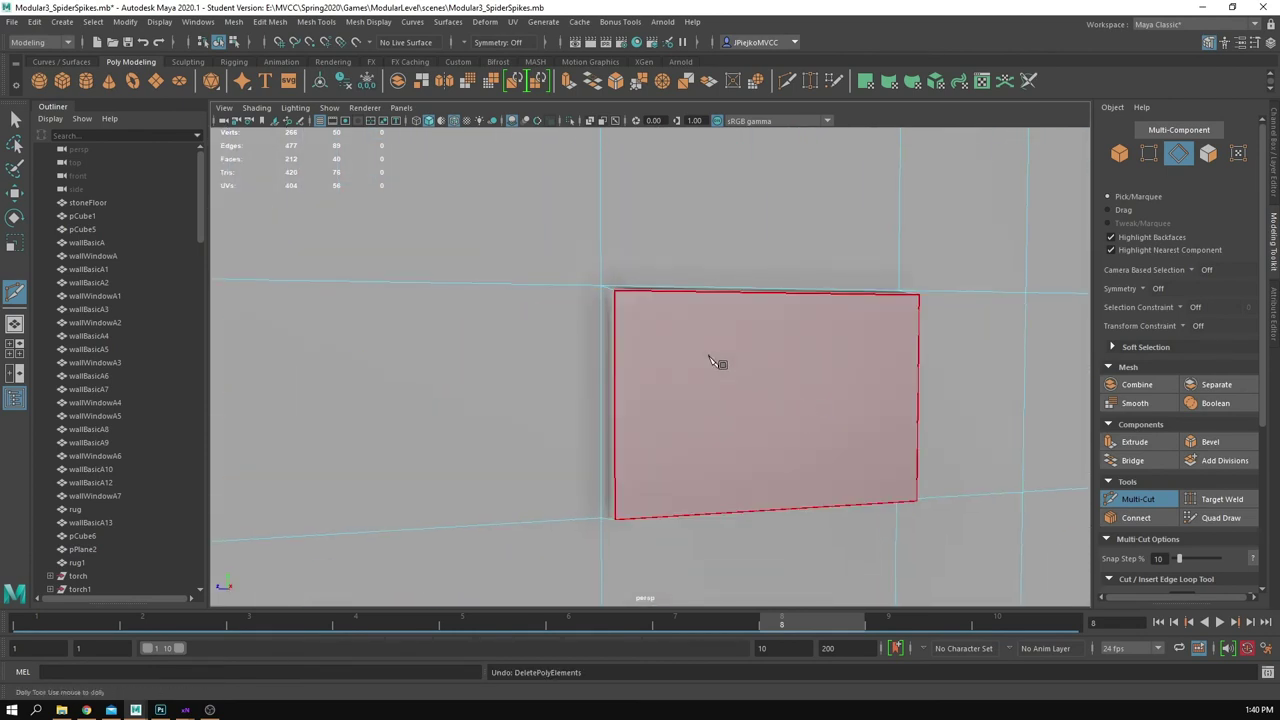
{"action": "middle_click_drag", "start_coordinate": [404, 375], "coordinate": [724, 305], "text": "alt"}
{"action": "scroll", "coordinate": [722, 300], "scroll_direction": "down", "scroll_amount": 1}
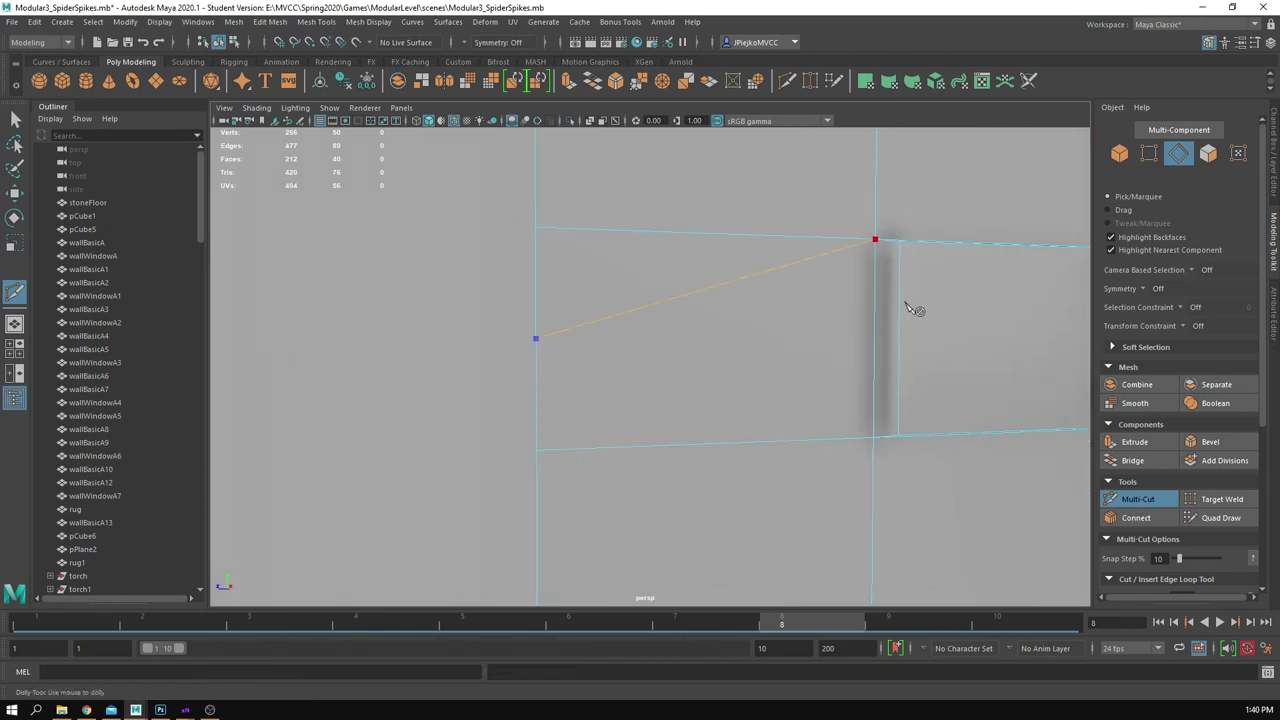
{"action": "right_click", "coordinate": [864, 408]}
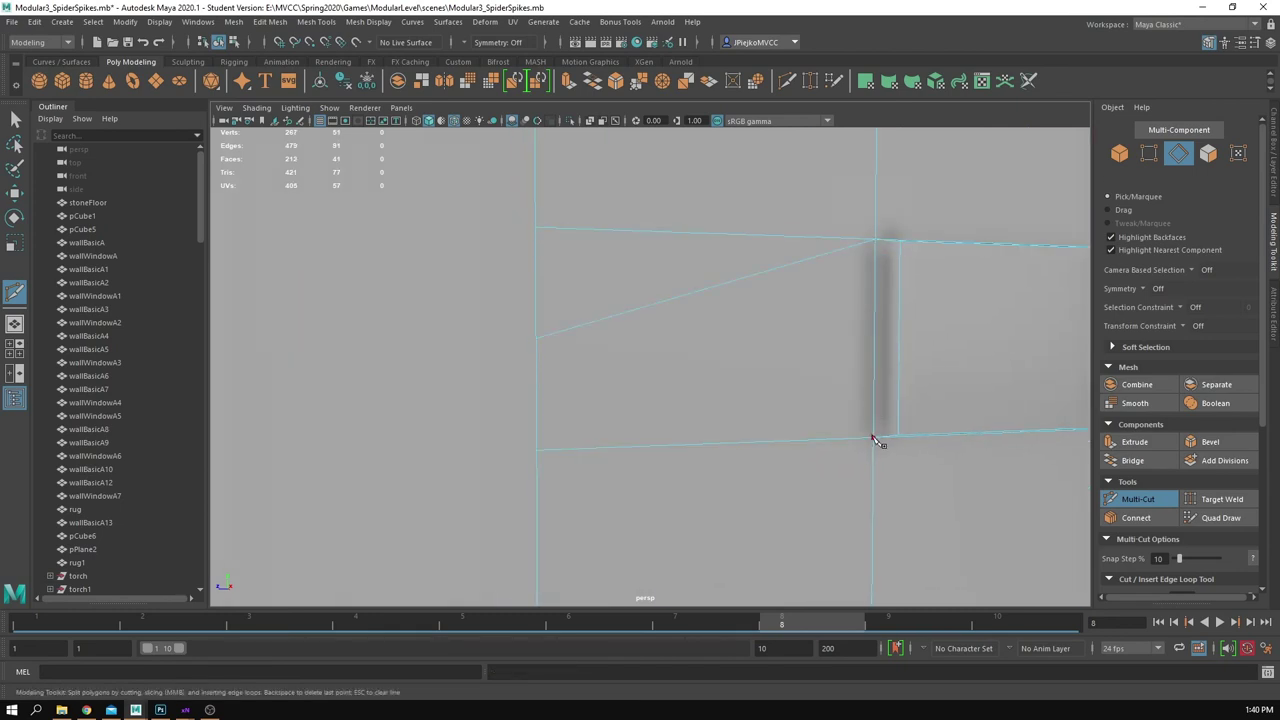
{"action": "left_click", "coordinate": [537, 340]}
{"action": "right_click", "coordinate": [650, 366]}
Step: Cut edges from a point on the vertical edge right of the lower stone to the stone's two right corners
{"action": "left_click_drag", "start_coordinate": [794, 394], "coordinate": [746, 394], "text": "alt"}
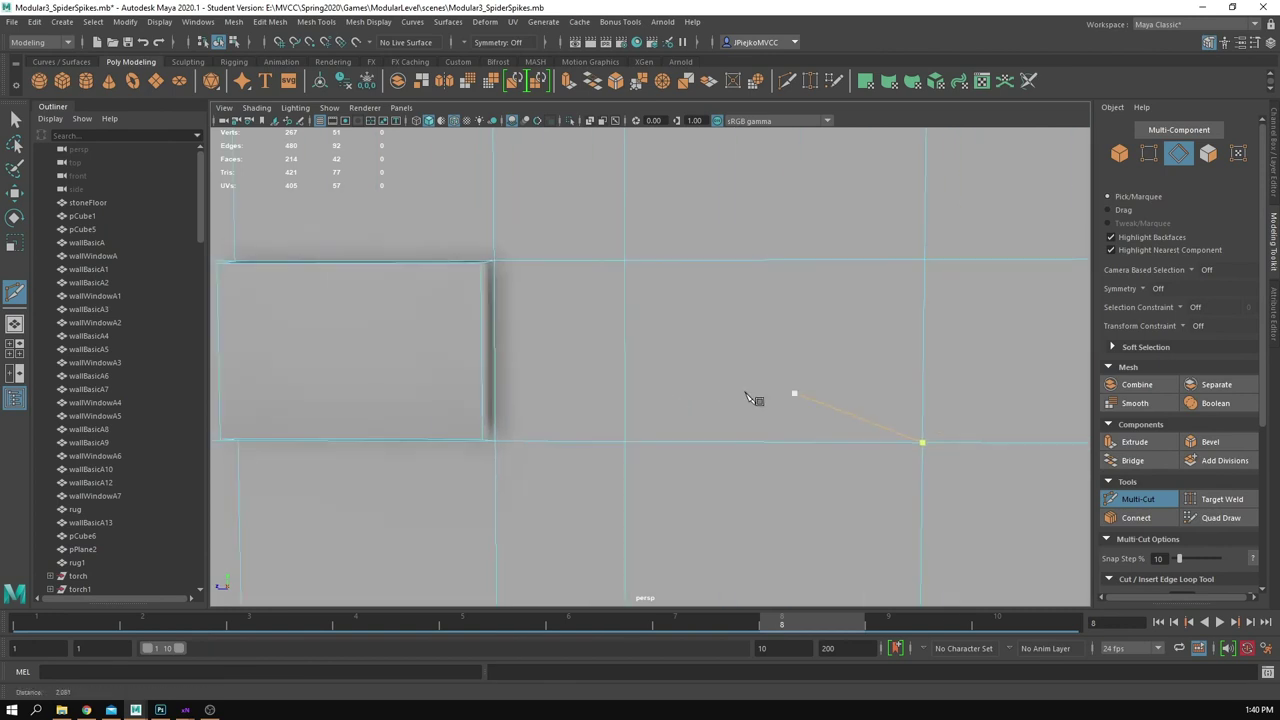
{"action": "left_click_drag", "start_coordinate": [680, 370], "coordinate": [628, 380], "text": "alt"}
{"action": "middle_click_drag", "start_coordinate": [630, 383], "coordinate": [680, 354], "text": "alt"}
{"action": "left_click", "coordinate": [704, 380]}
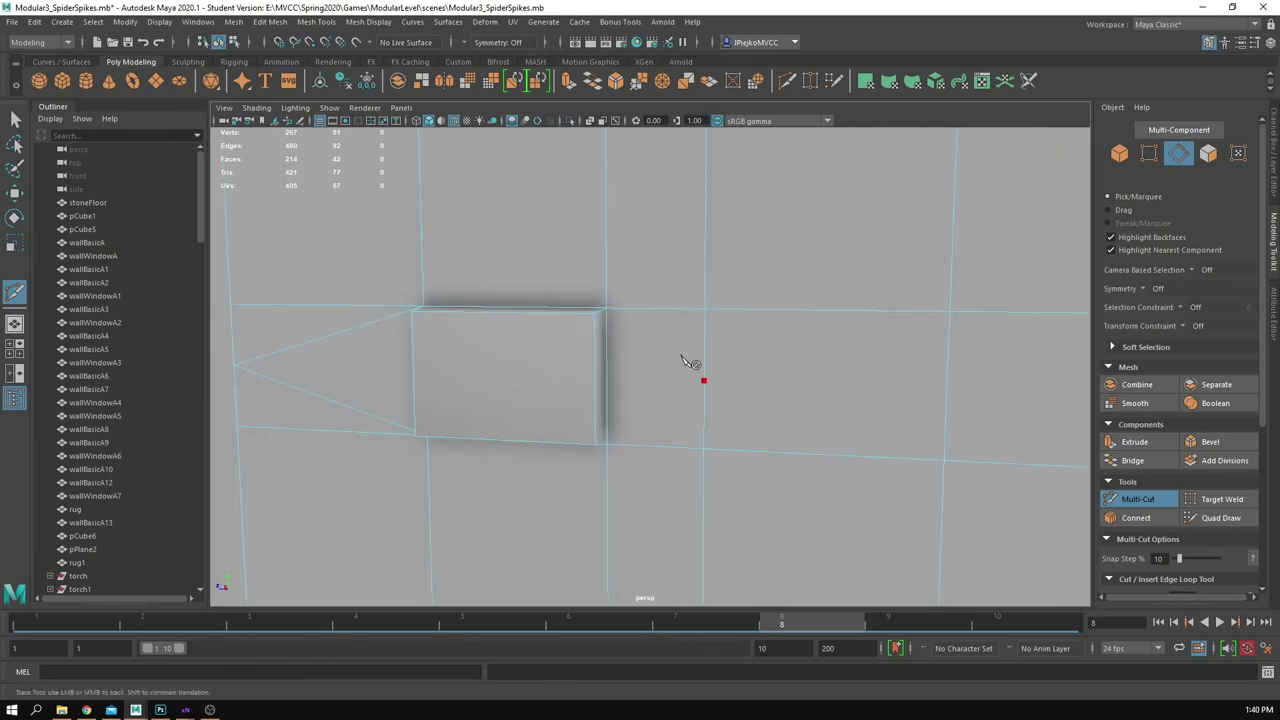
{"action": "left_click", "coordinate": [610, 311]}
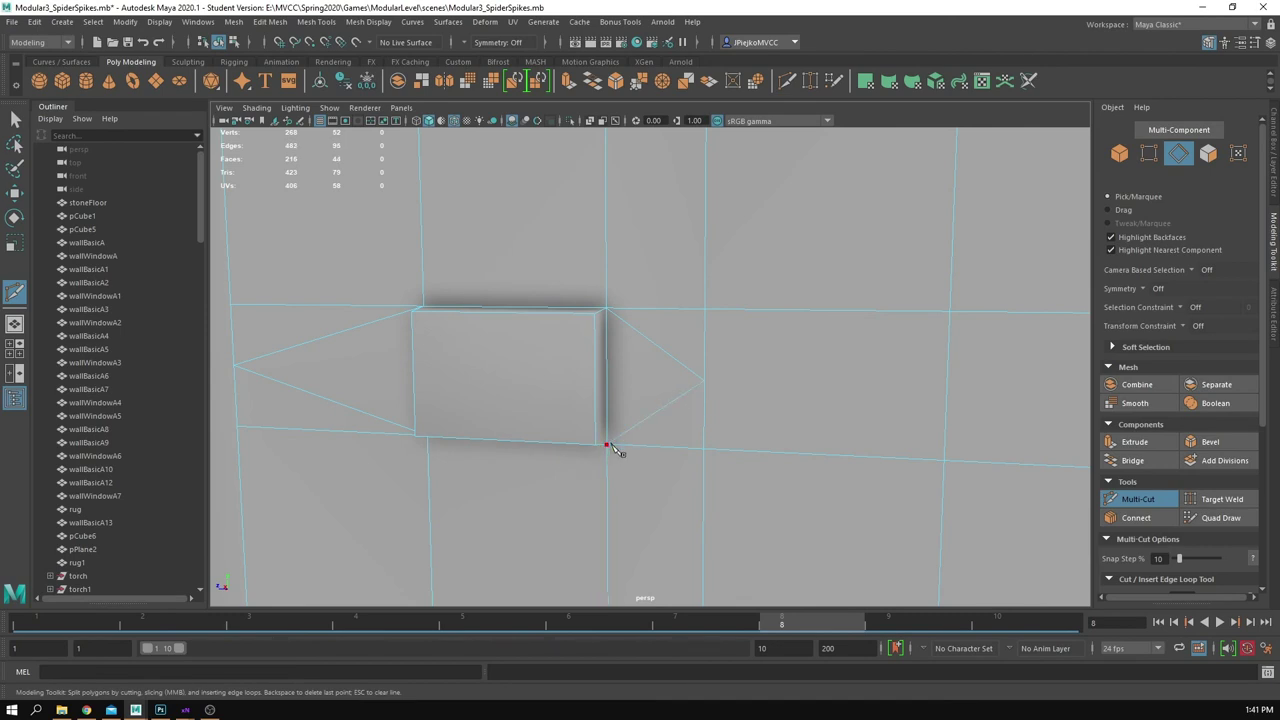
Step: Cut a horizontal edge from the triangle tip right of the lower stone to the wall section's right border
{"action": "right_click_drag", "start_coordinate": [763, 471], "coordinate": [657, 419], "text": "alt"}
{"action": "middle_click_drag", "start_coordinate": [657, 419], "coordinate": [598, 406], "text": "alt"}
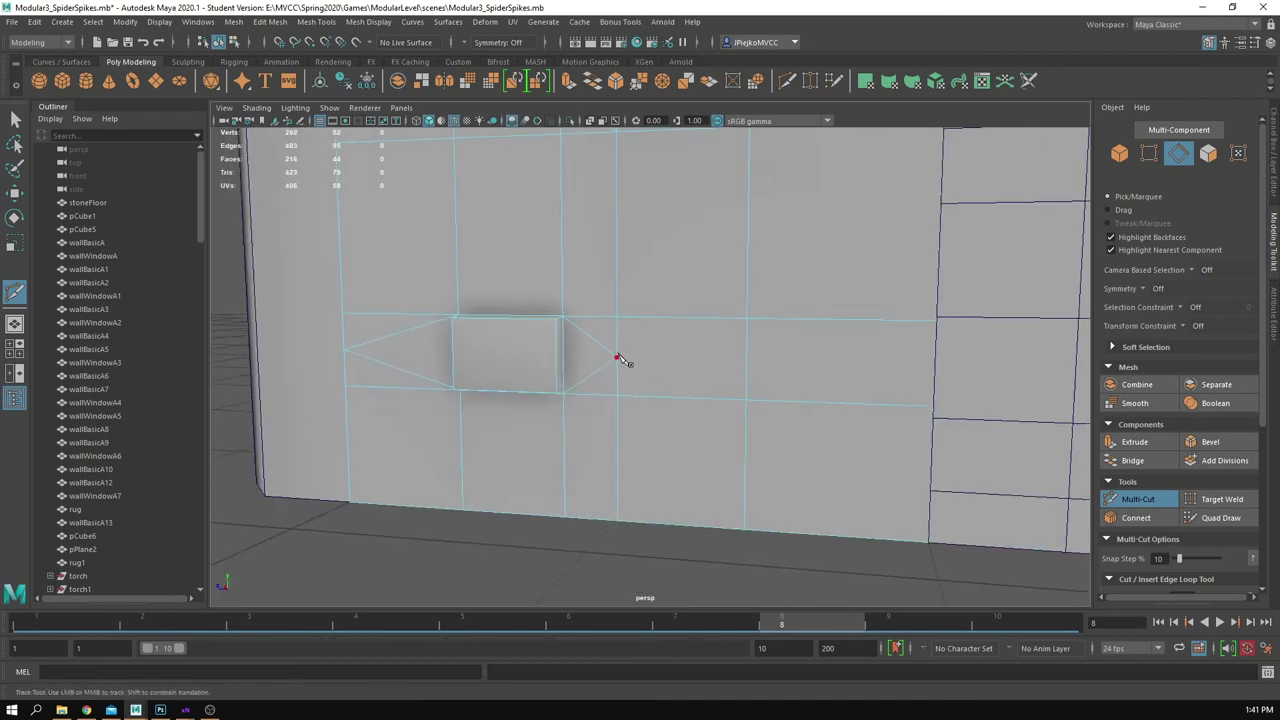
{"action": "left_click", "coordinate": [935, 368]}
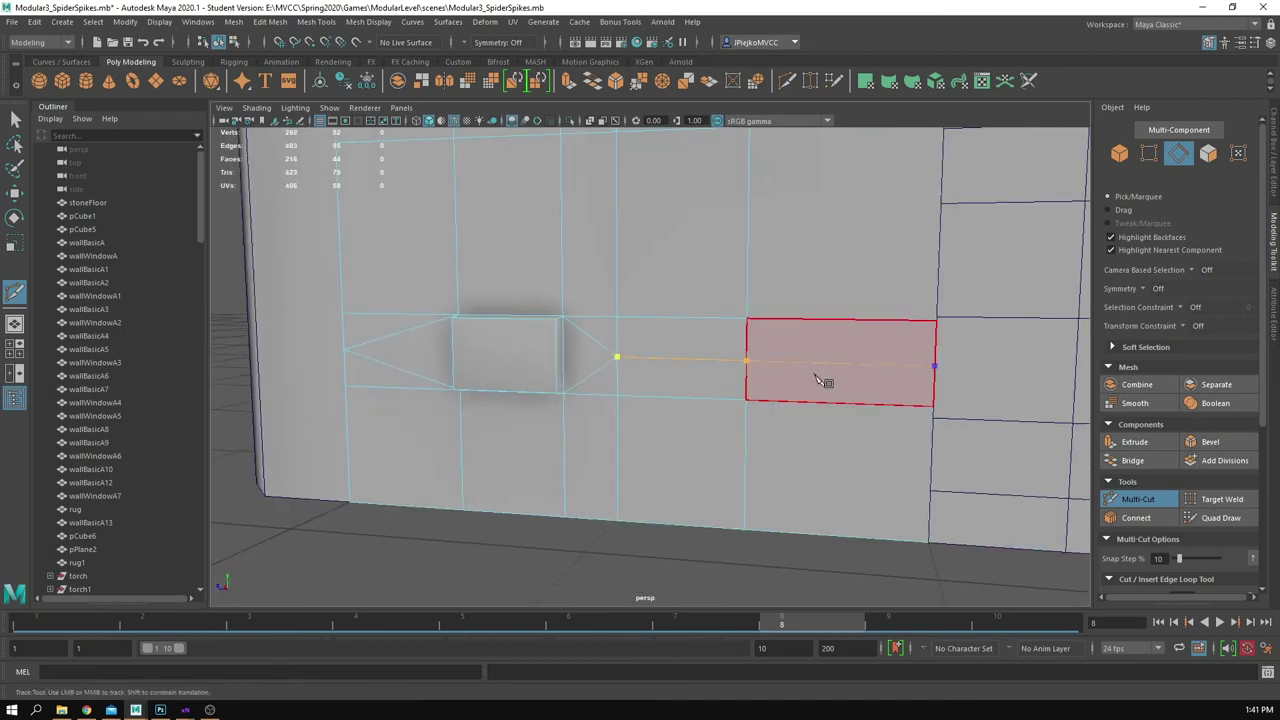
{"action": "key", "text": "w"}
Step: Delete the horizontal wall edges extending from the lower stone's upper and lower corners to both side borders
{"action": "right_click_drag", "start_coordinate": [823, 382], "coordinate": [780, 389], "text": "alt"}
{"action": "middle_click_drag", "start_coordinate": [780, 389], "coordinate": [781, 404], "text": "alt"}
{"action": "left_click_drag", "start_coordinate": [783, 407], "coordinate": [795, 412], "text": "alt"}
{"action": "right_click_drag", "start_coordinate": [795, 411], "coordinate": [795, 338]}
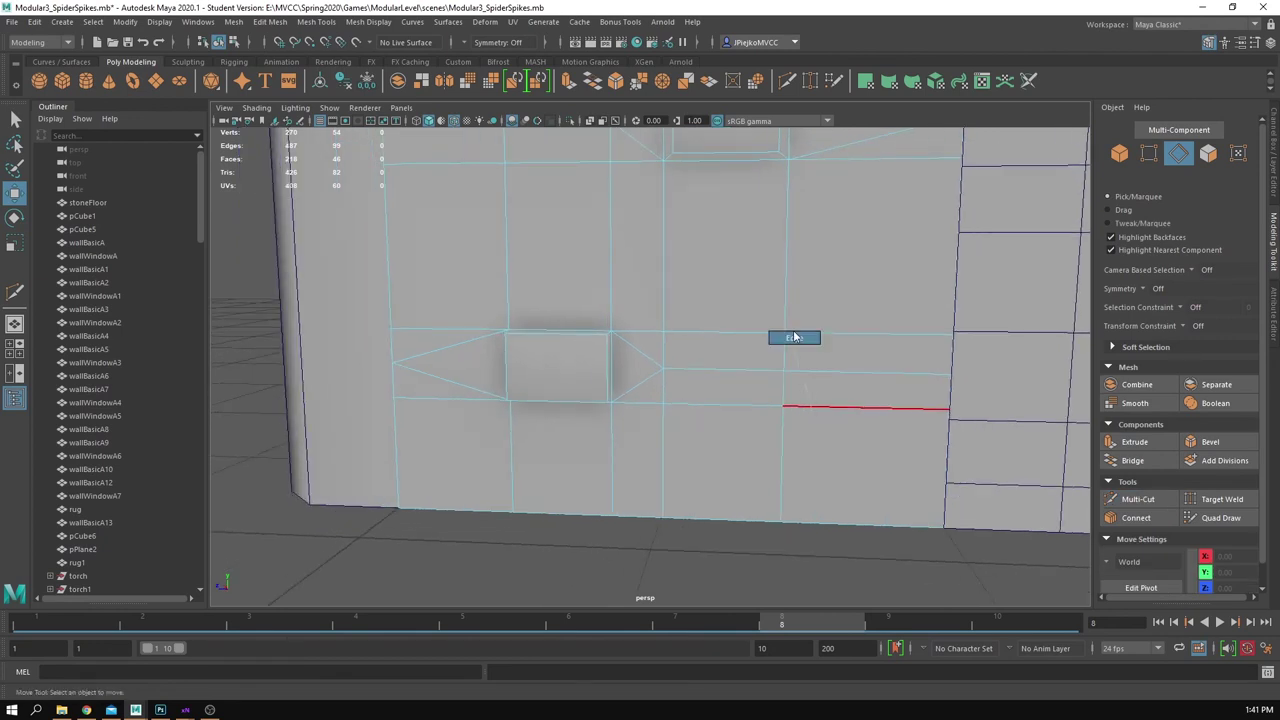
{"action": "double_click", "coordinate": [762, 334]}
{"action": "double_click", "coordinate": [736, 407], "text": "shift"}
{"action": "middle_click_drag", "start_coordinate": [520, 445], "coordinate": [598, 435], "text": "alt"}
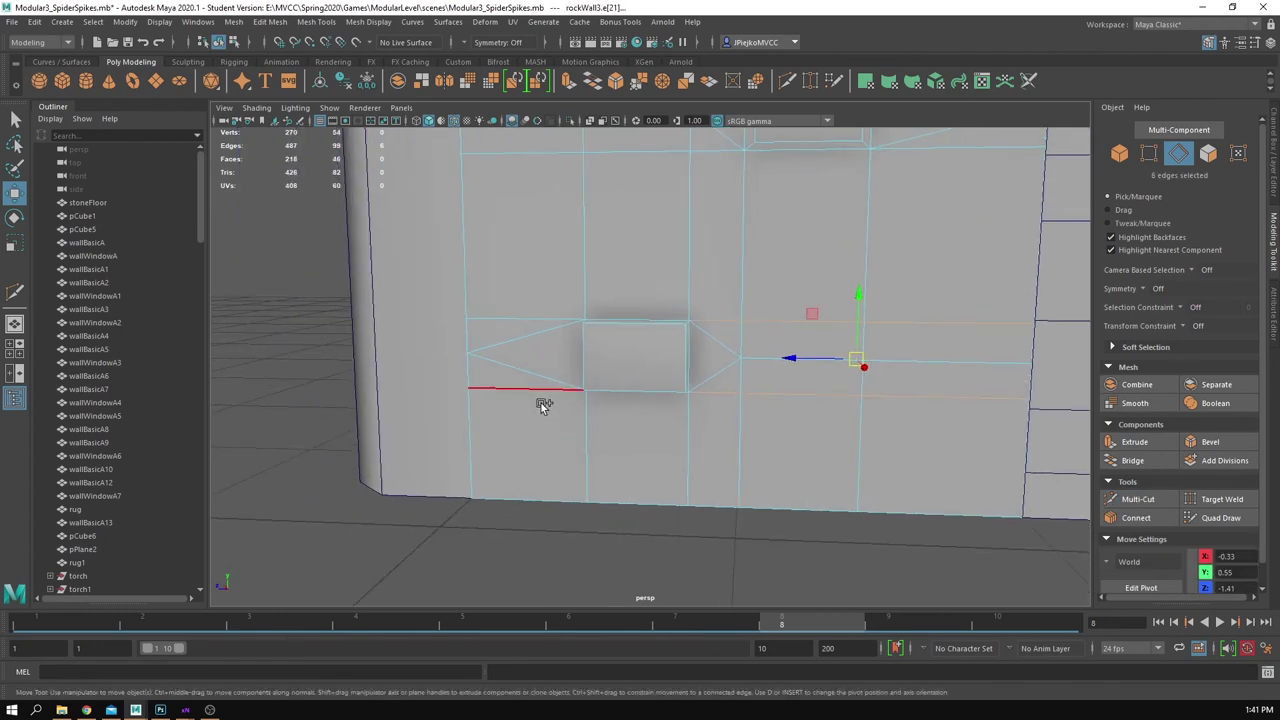
{"action": "left_click", "coordinate": [543, 402], "text": "shift"}
{"action": "left_click", "coordinate": [502, 327], "text": "shift"}
{"action": "right_click_drag", "start_coordinate": [500, 327], "coordinate": [469, 344], "text": "alt"}
{"action": "middle_click_drag", "start_coordinate": [469, 344], "coordinate": [470, 371], "text": "alt"}
{"action": "left_click_drag", "start_coordinate": [470, 371], "coordinate": [483, 374], "text": "alt"}
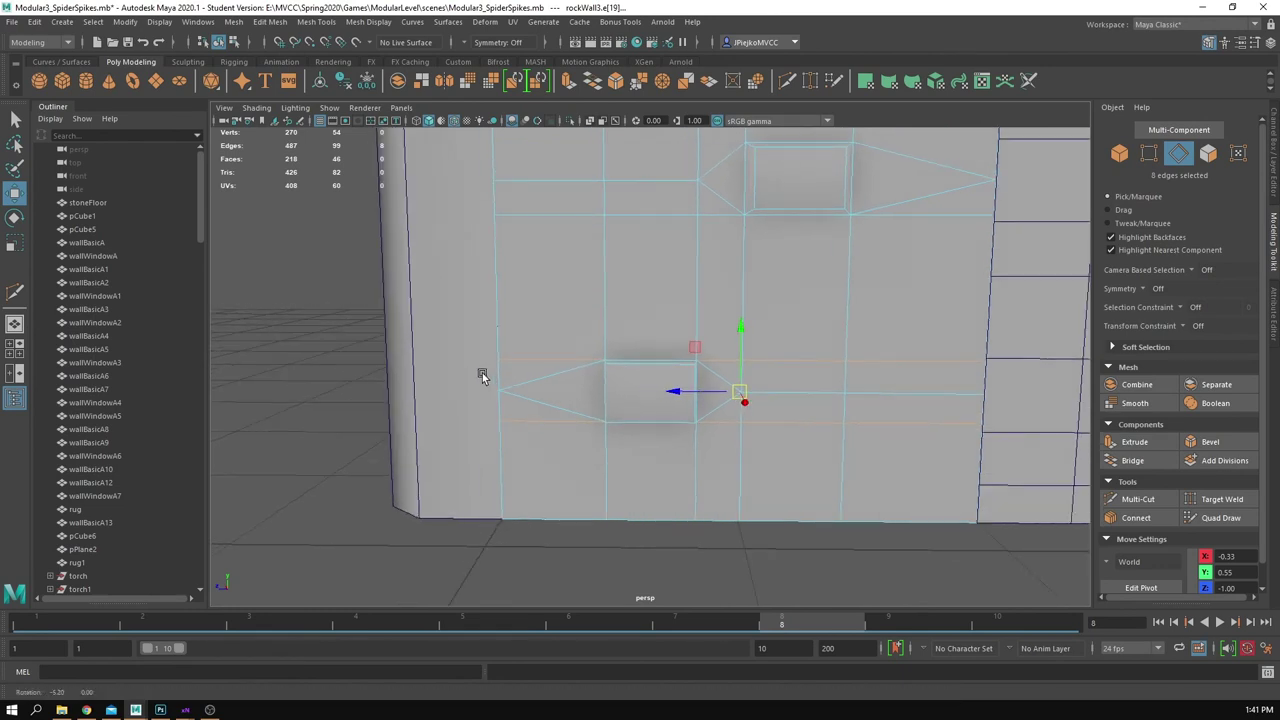
{"action": "key", "text": "ctrl+shift+x"}
{"action": "left_click", "coordinate": [604, 361]}
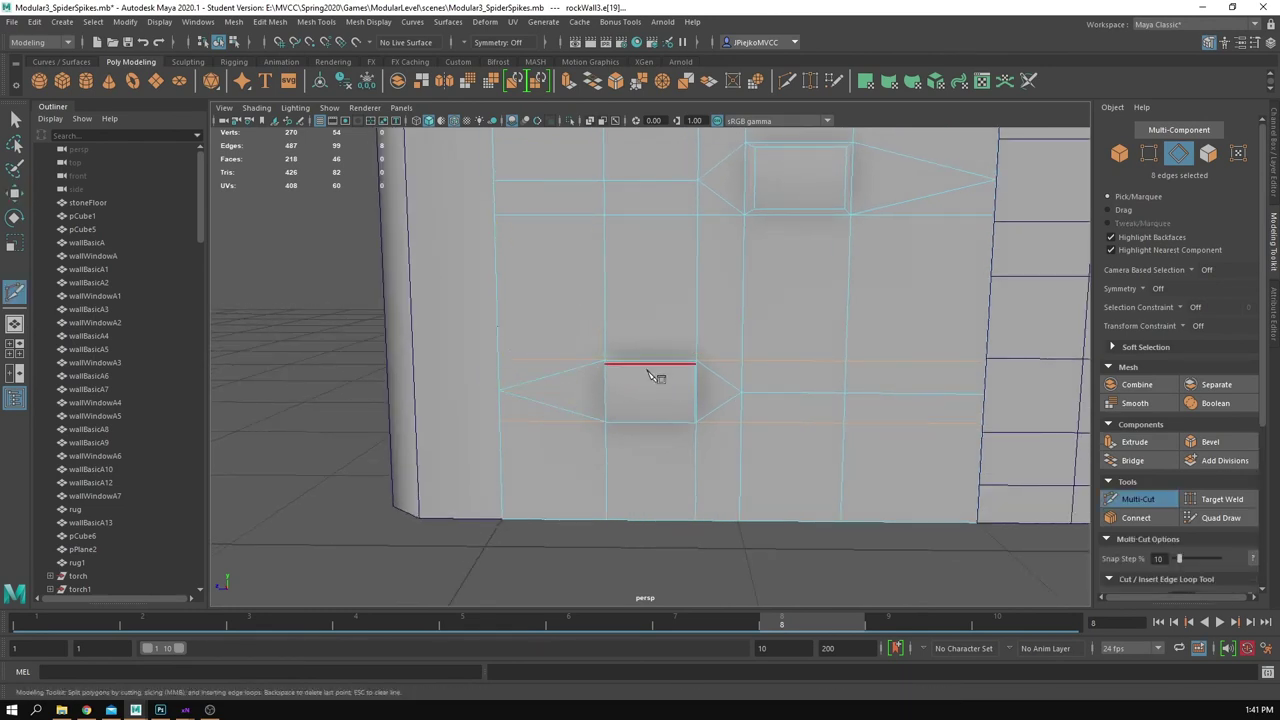
{"action": "middle_click_drag", "start_coordinate": [808, 339], "coordinate": [789, 366], "text": "alt"}
{"action": "right_click_drag", "start_coordinate": [789, 366], "coordinate": [806, 362], "text": "alt"}
{"action": "left_click", "coordinate": [305, 22]}
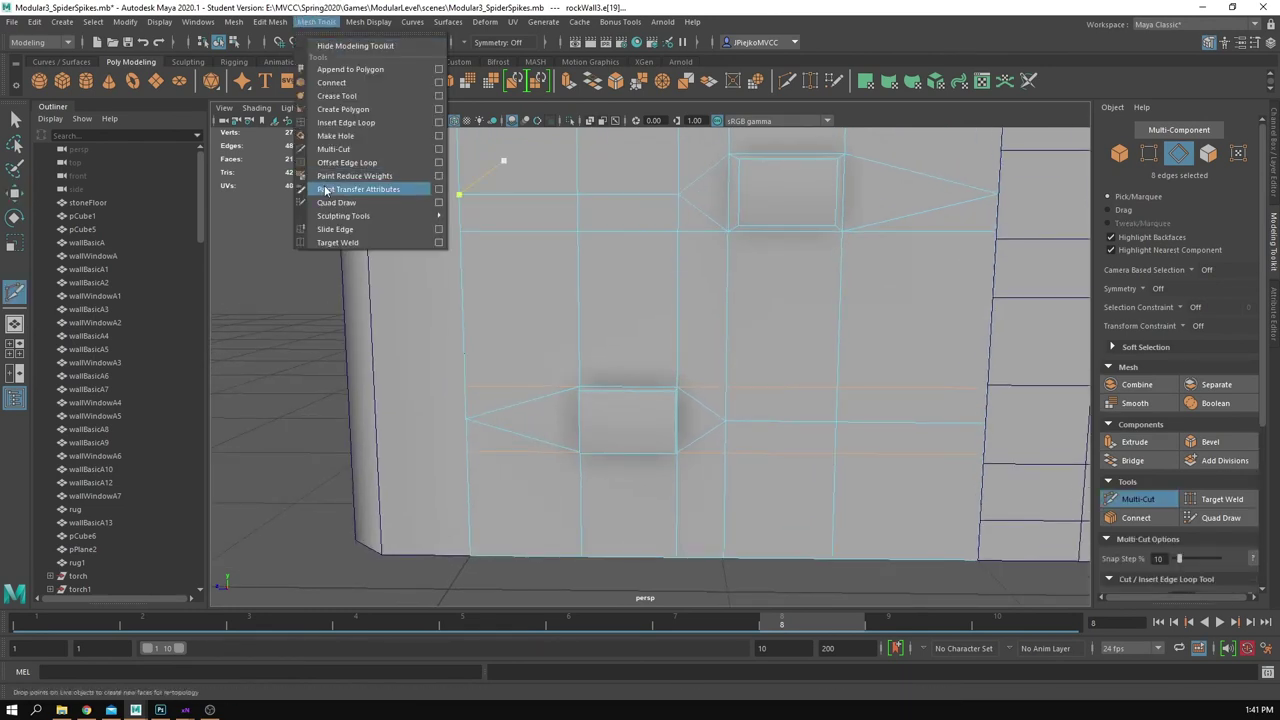
{"action": "left_click", "coordinate": [310, 297]}
Step: Insert a vertical Multi-Cut edge loop through the middle of the raised lower stone
{"action": "left_click_drag", "start_coordinate": [722, 396], "coordinate": [711, 427], "text": "alt"}
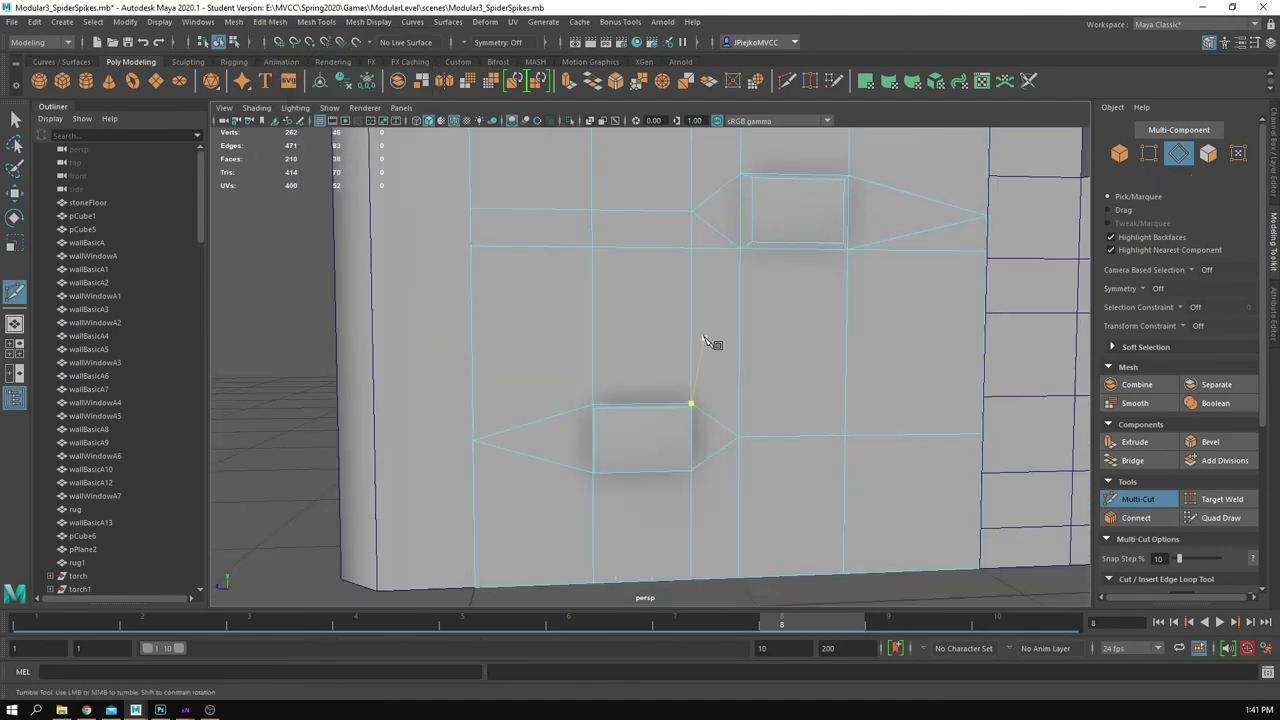
{"action": "middle_click_drag", "start_coordinate": [634, 398], "coordinate": [643, 426], "text": "alt"}
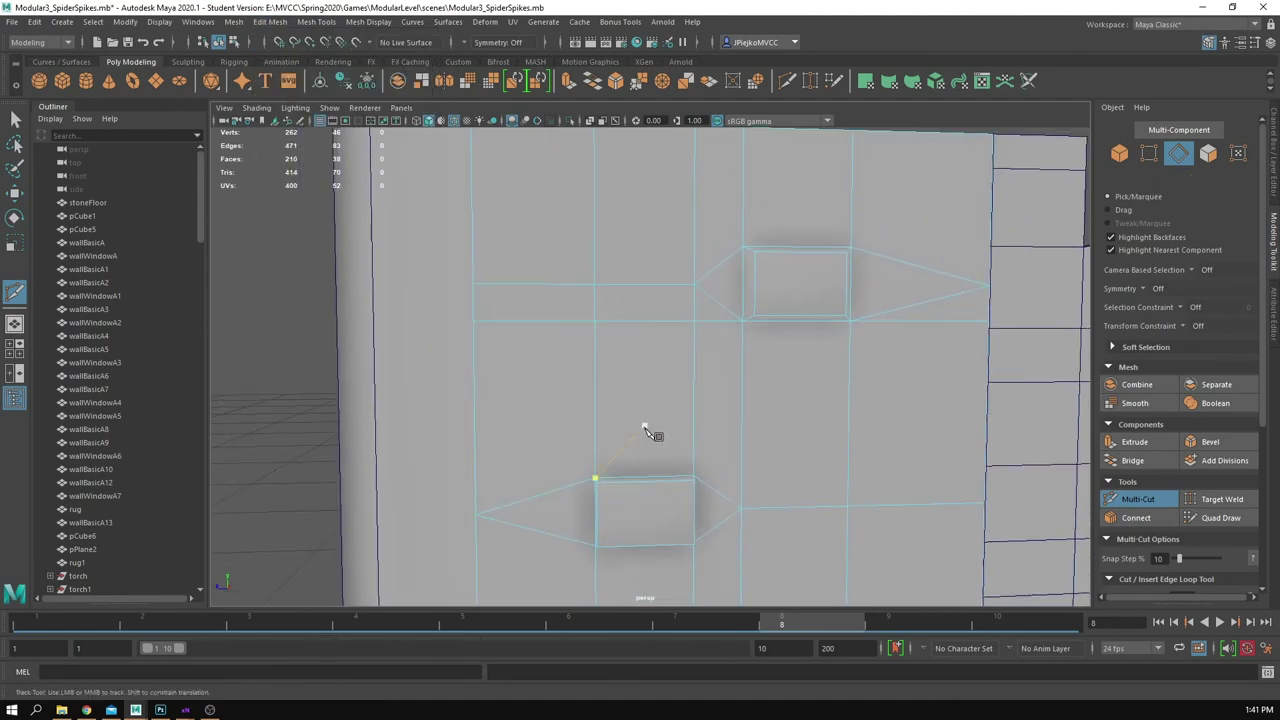
{"action": "right_click_drag", "start_coordinate": [643, 426], "coordinate": [642, 439], "text": "alt"}
{"action": "left_click_drag", "start_coordinate": [642, 439], "coordinate": [672, 367], "text": "alt"}
{"action": "right_click_drag", "start_coordinate": [679, 374], "coordinate": [648, 398], "text": "alt"}
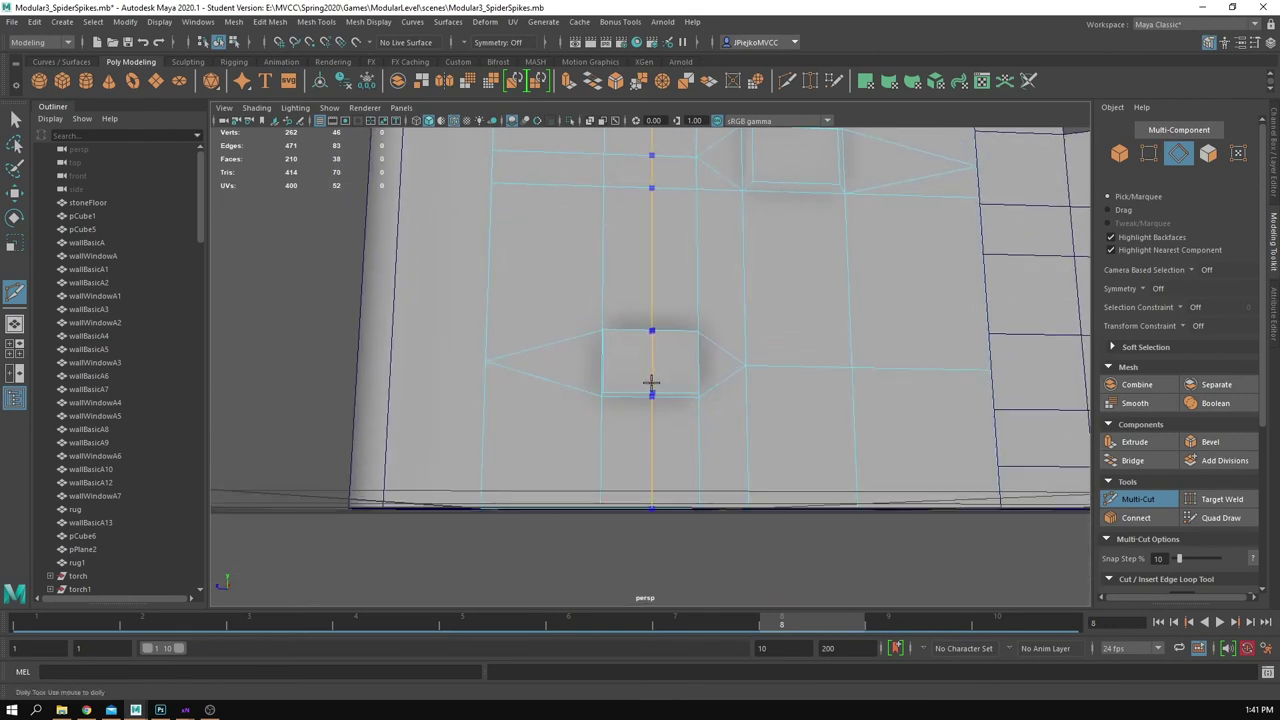
{"action": "left_click", "coordinate": [650, 383], "text": "ctrl"}
{"action": "middle_click_drag", "start_coordinate": [651, 383], "coordinate": [666, 418], "text": "alt"}
{"action": "left_click", "coordinate": [652, 404]}
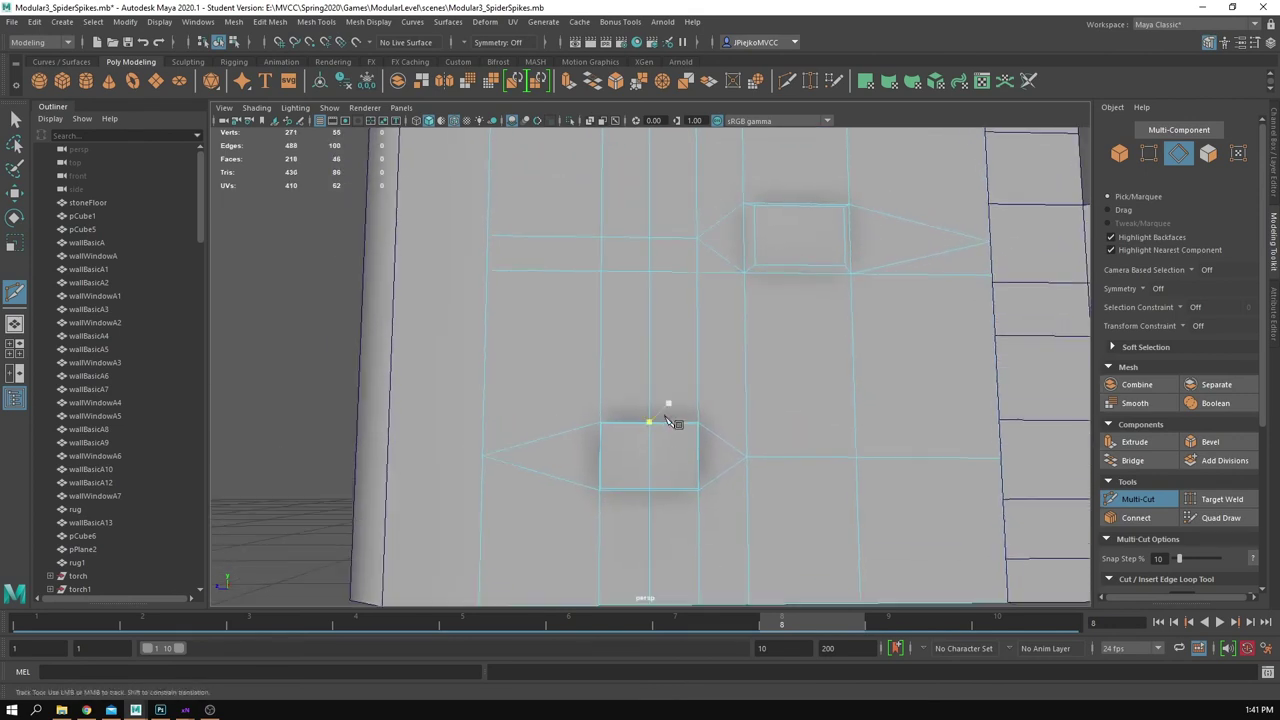
Step: Insert a vertical Multi-Cut edge loop through the middle of the raised upper stone
{"action": "left_click_drag", "start_coordinate": [666, 418], "coordinate": [717, 457], "text": "alt"}
{"action": "middle_click_drag", "start_coordinate": [717, 457], "coordinate": [706, 405], "text": "alt"}
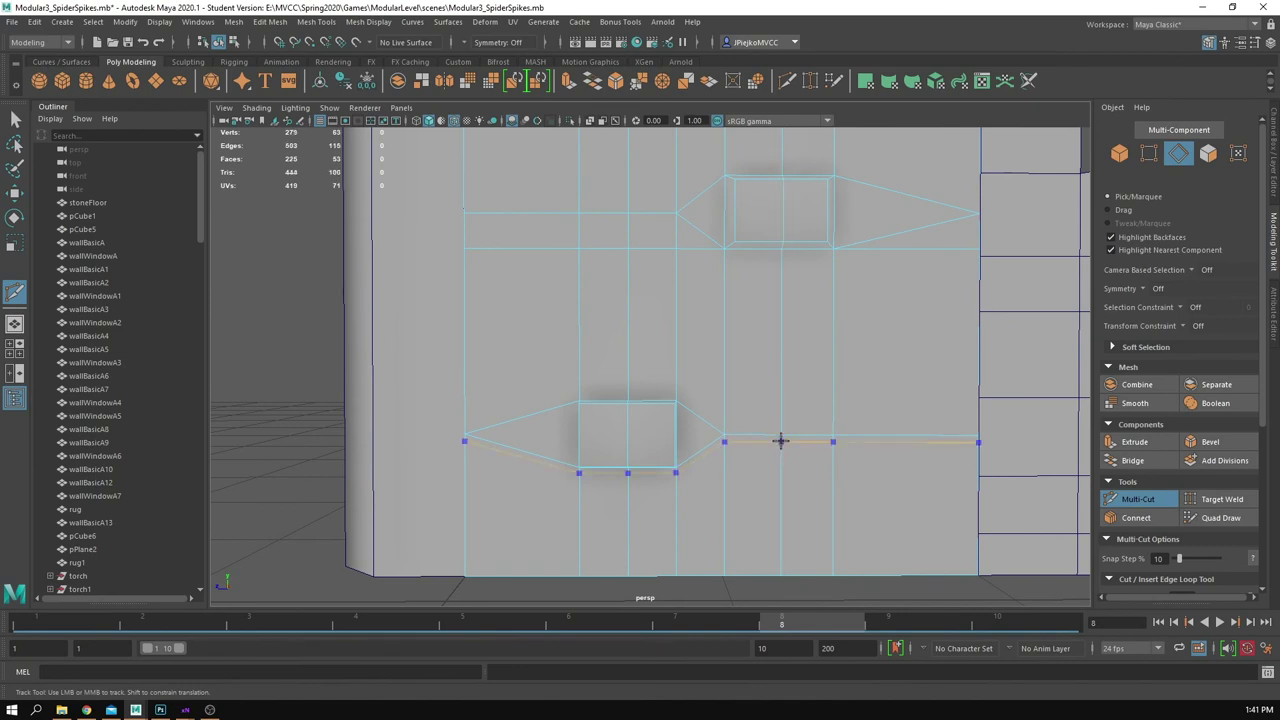
{"action": "middle_click_drag", "start_coordinate": [781, 441], "coordinate": [794, 477], "text": "alt"}
{"action": "right_click_drag", "start_coordinate": [794, 477], "coordinate": [773, 446], "text": "alt"}
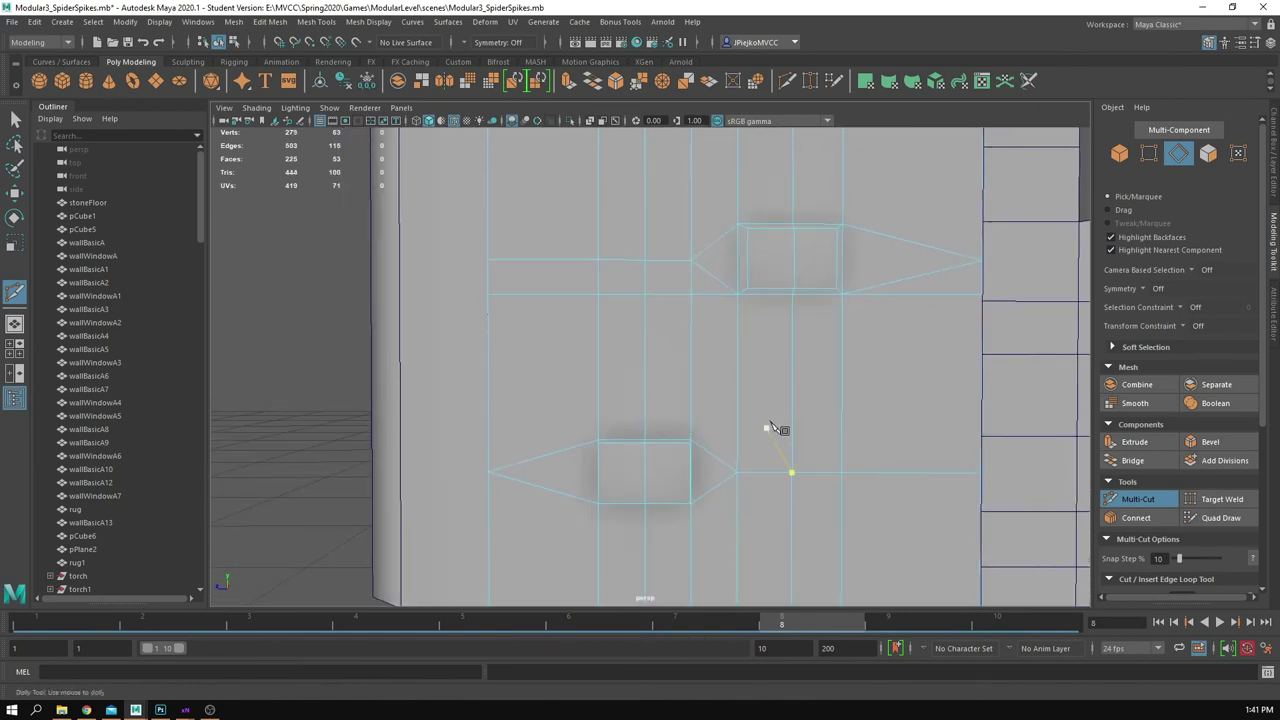
Step: Cut two diagonal edges from the lower stone's upper corners to a shared point on the horizontal edge centered above it
{"action": "left_click", "coordinate": [645, 295]}
{"action": "left_click_drag", "start_coordinate": [641, 362], "coordinate": [607, 448], "text": "alt"}
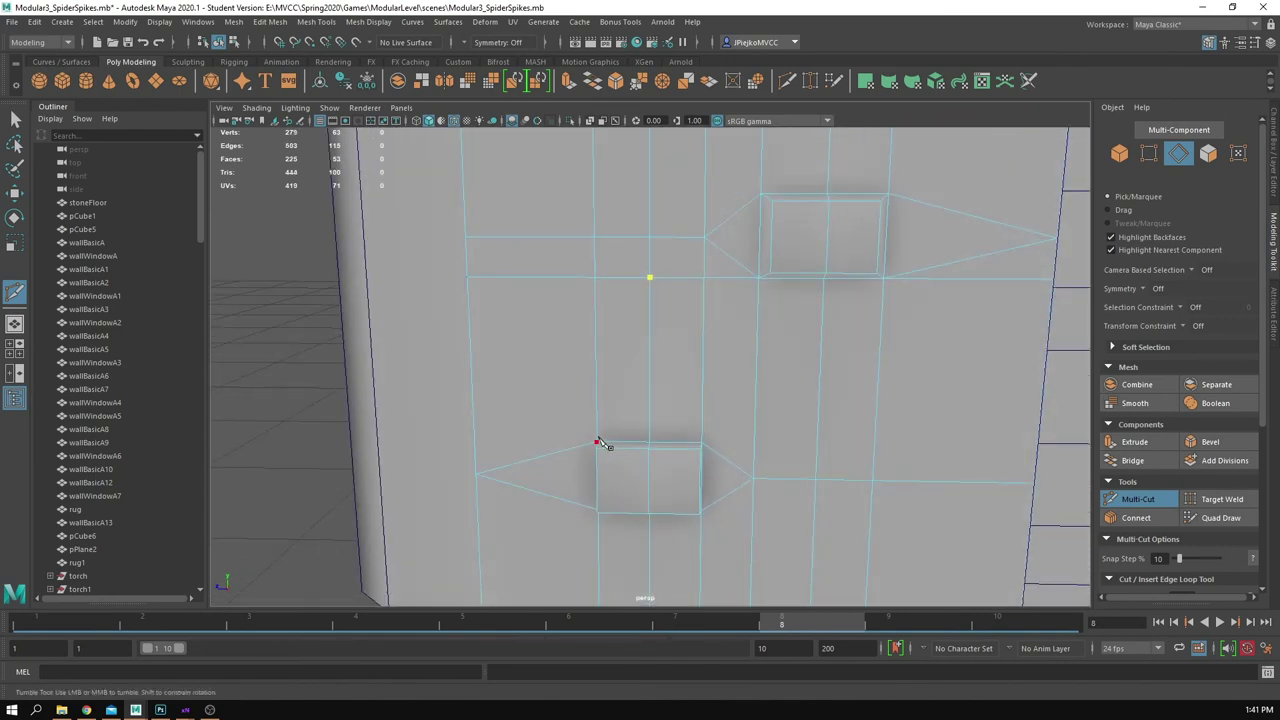
{"action": "left_click", "coordinate": [599, 438]}
{"action": "right_click", "coordinate": [634, 423]}
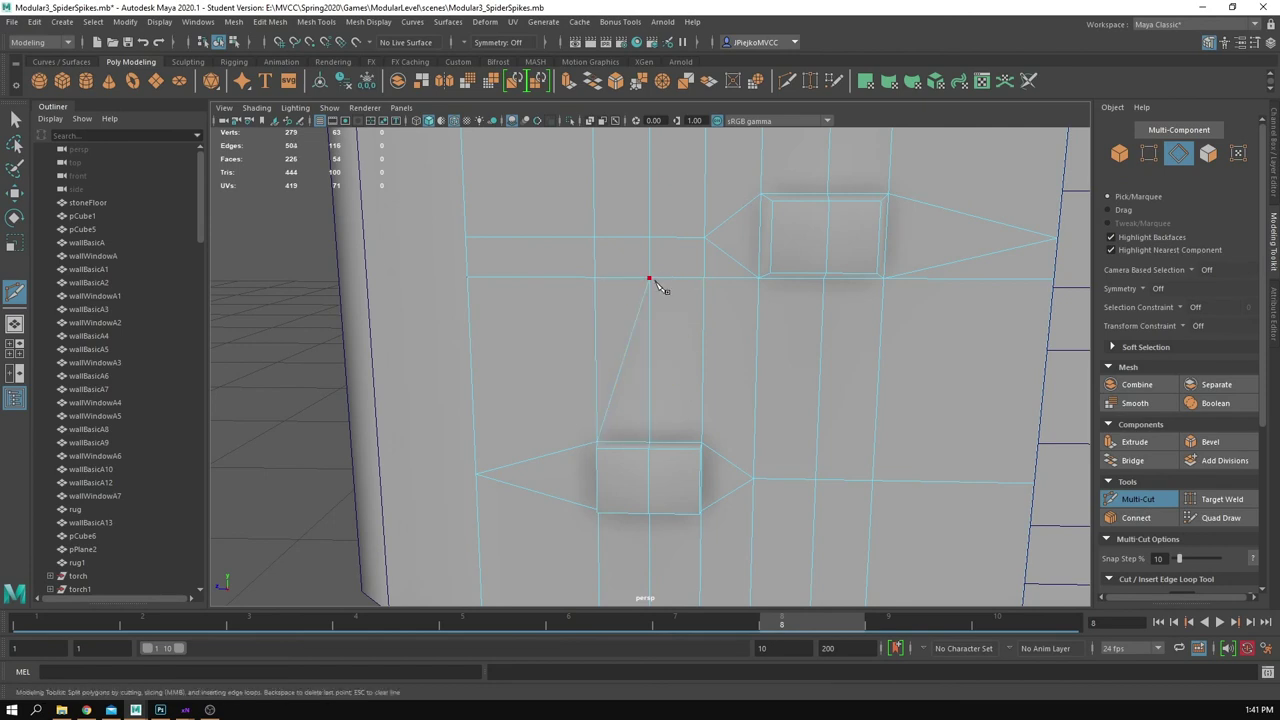
Step: Cut two diagonal edges from the lower stone's lower corners to a shared point on the wall's bottom border
{"action": "left_click_drag", "start_coordinate": [760, 462], "coordinate": [683, 497], "text": "alt"}
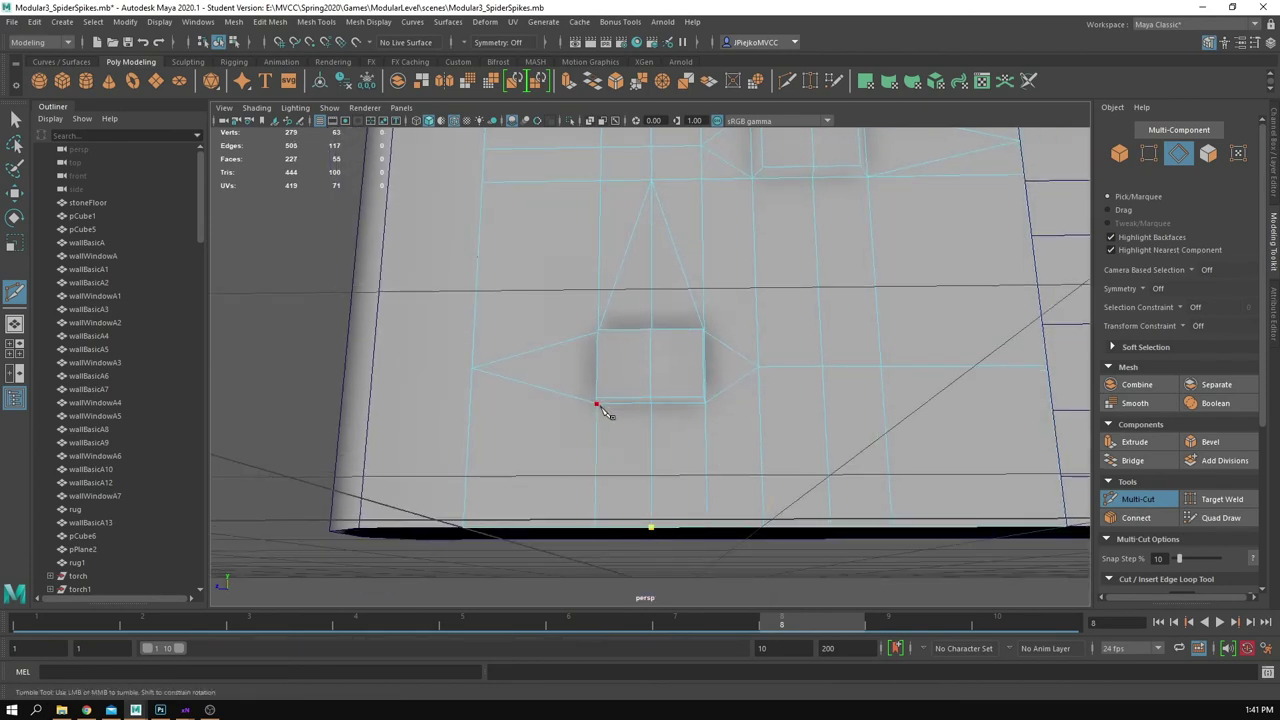
{"action": "left_click", "coordinate": [652, 527]}
{"action": "right_click", "coordinate": [652, 527]}
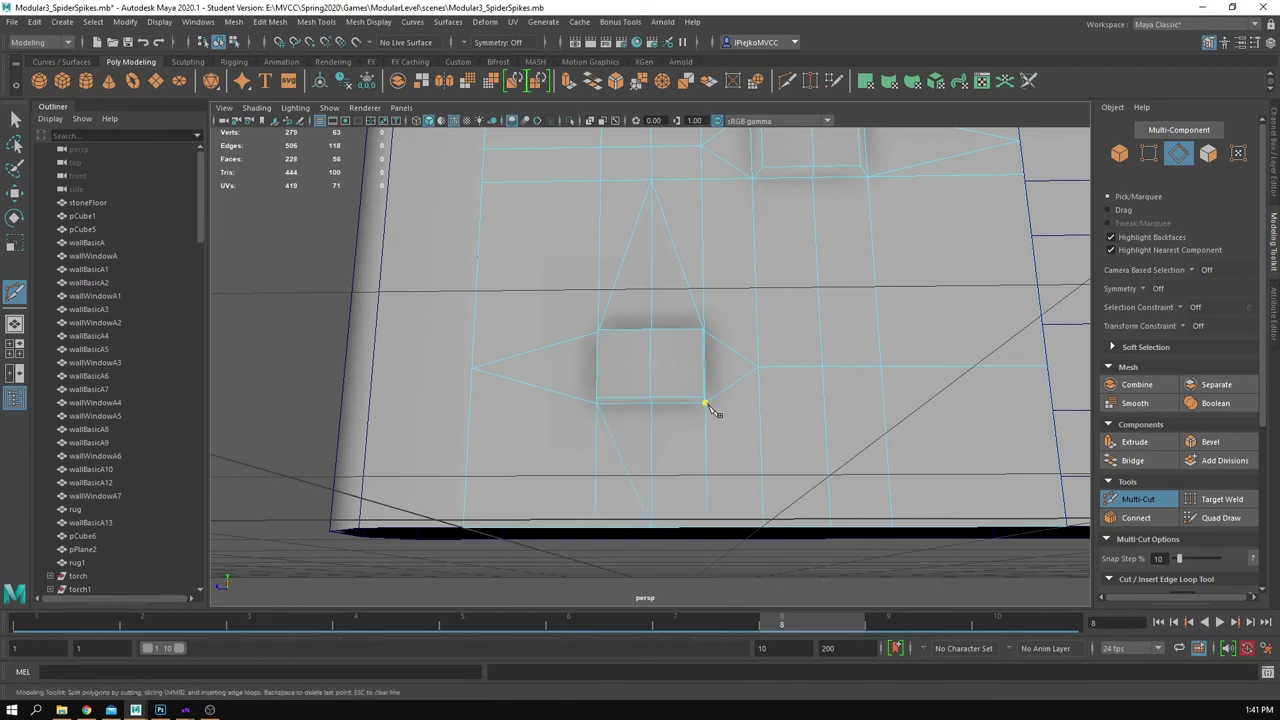
{"action": "left_click", "coordinate": [652, 527]}
{"action": "key", "text": "w"}
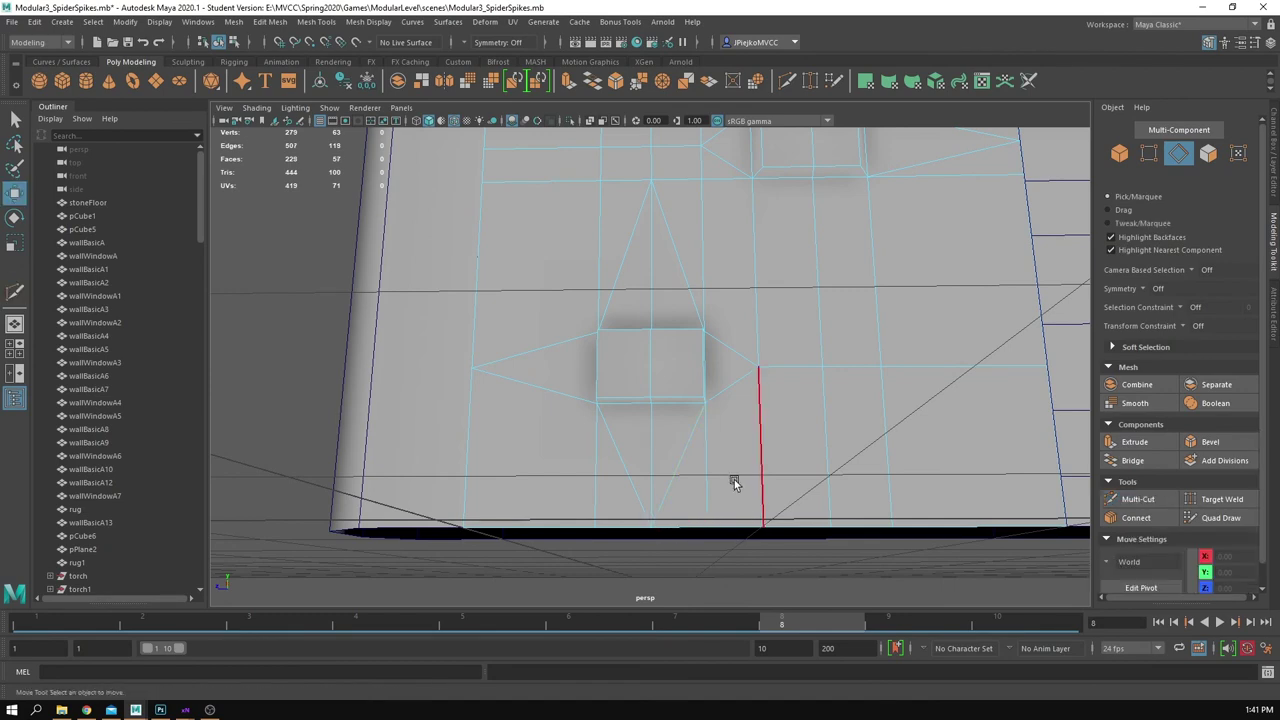
Step: Try to delete the central vertical edges running through the lower stone and up the wall, and undo the deletion
{"action": "left_click_drag", "start_coordinate": [734, 479], "coordinate": [646, 463], "text": "alt"}
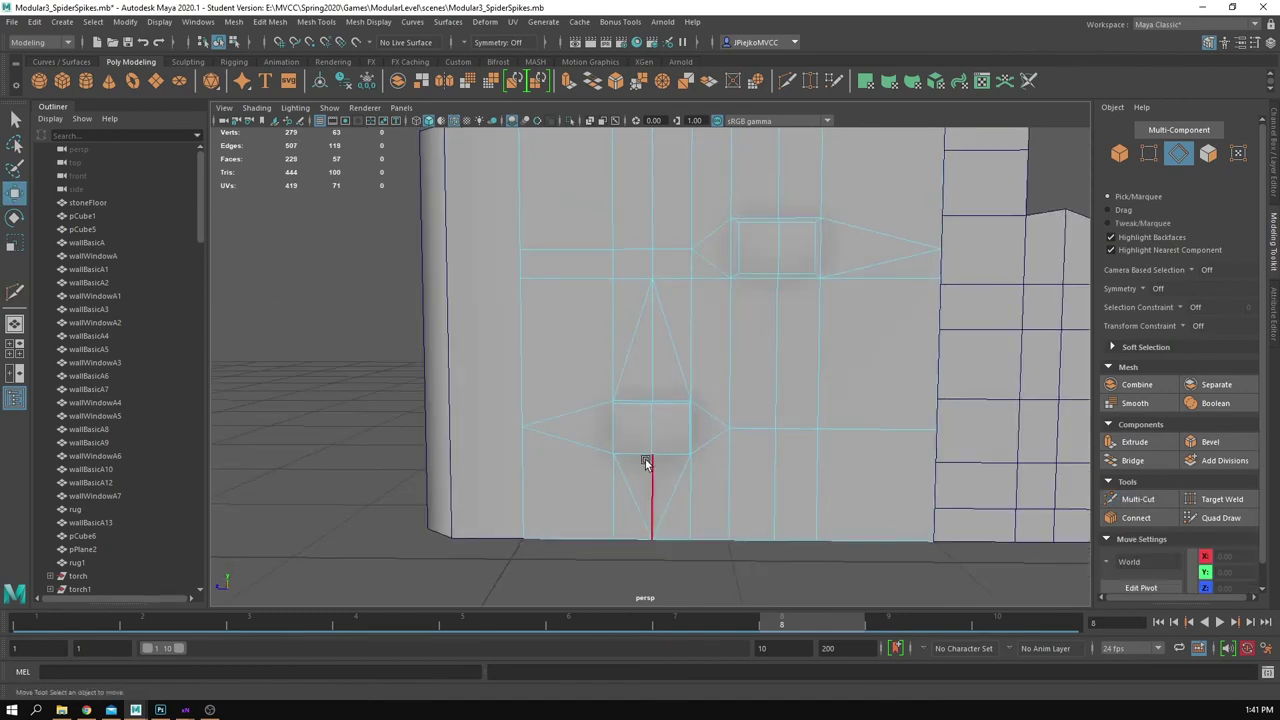
{"action": "left_click", "coordinate": [656, 198], "text": "shift"}
{"action": "middle_click_drag", "start_coordinate": [653, 190], "coordinate": [659, 213], "text": "alt"}
{"action": "key", "text": "ctrl+z"}
{"action": "right_click_drag", "start_coordinate": [766, 338], "coordinate": [690, 329], "text": "alt"}
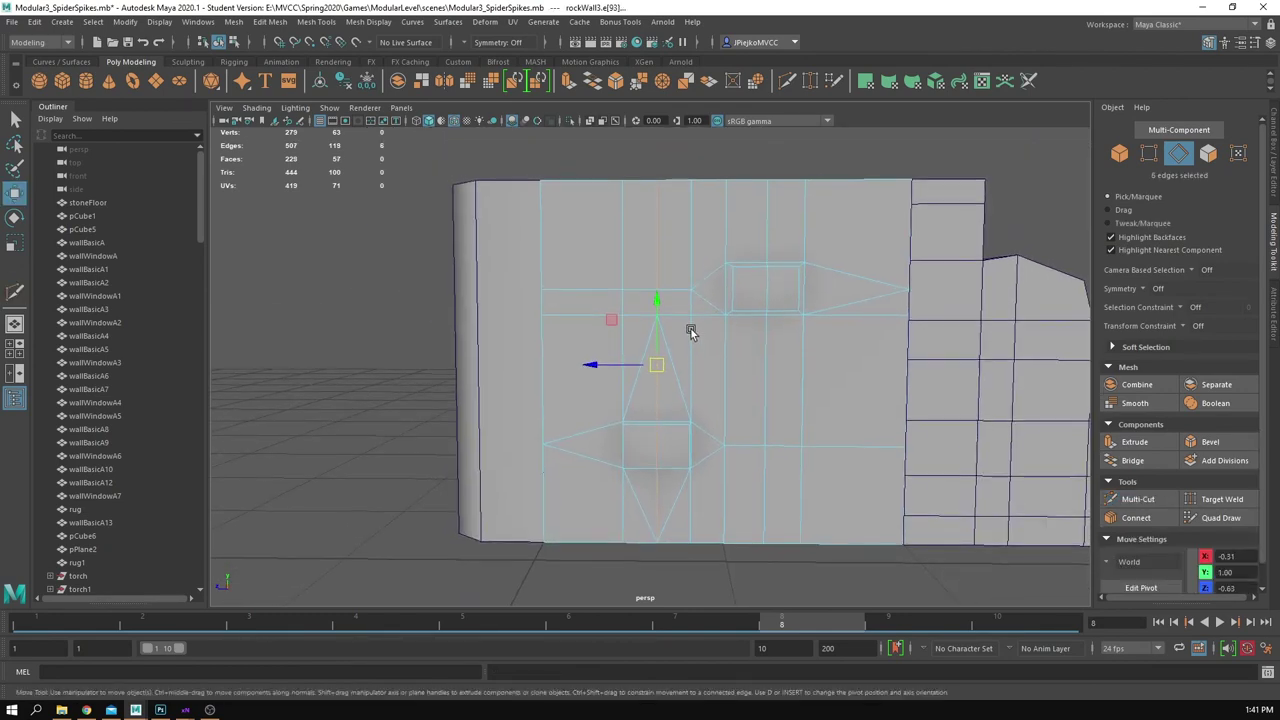
{"action": "scroll", "coordinate": [677, 341], "scroll_direction": "up", "scroll_amount": 2}
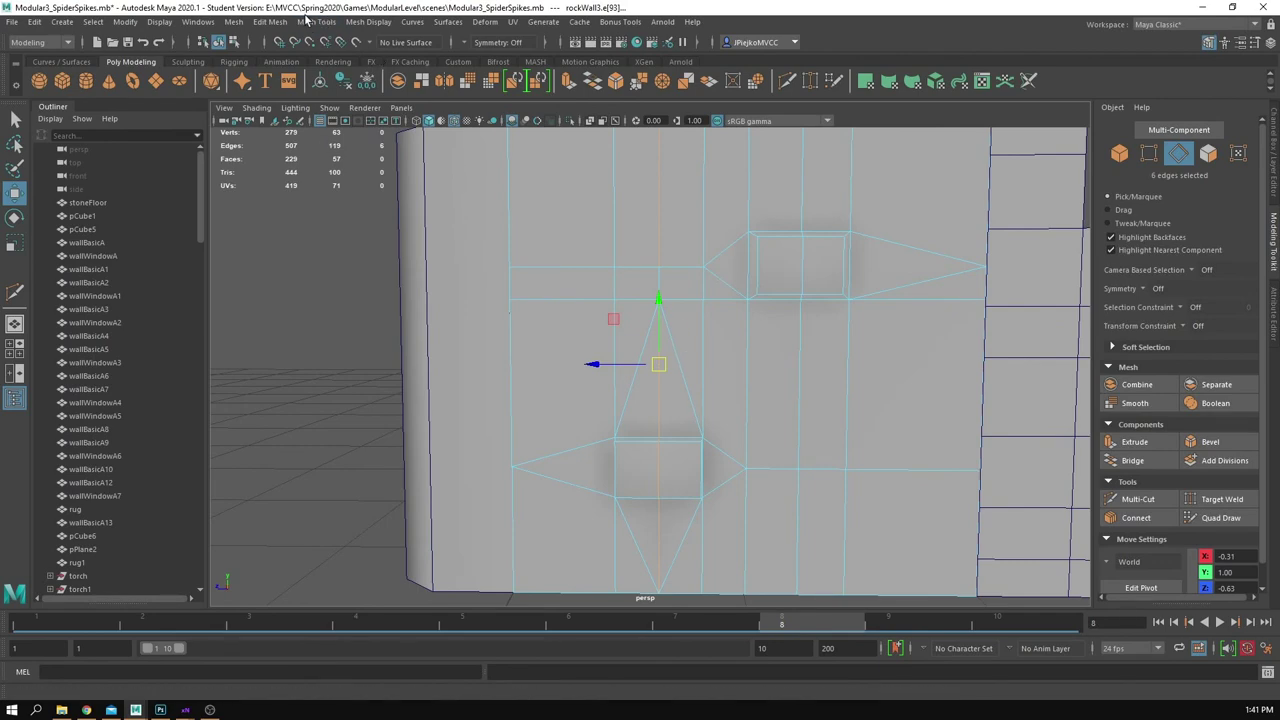
{"action": "left_click", "coordinate": [270, 21]}
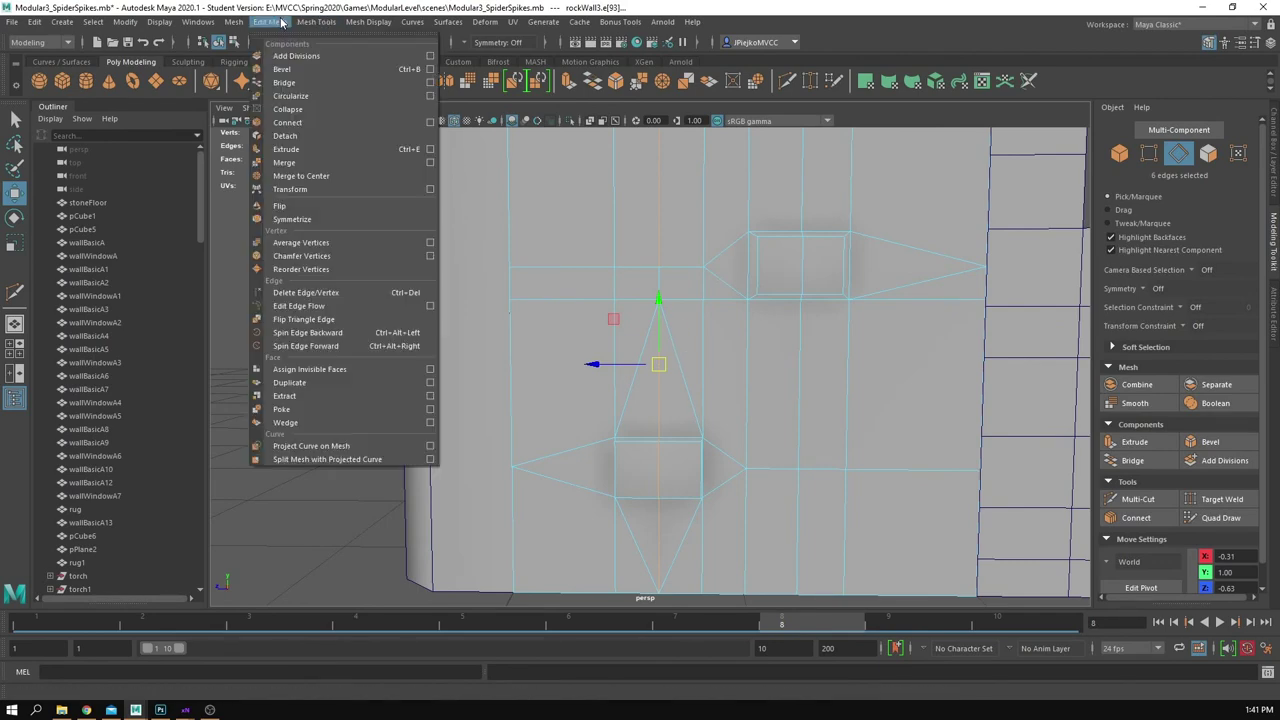
{"action": "left_click", "coordinate": [318, 296]}
{"action": "left_click_drag", "start_coordinate": [585, 399], "coordinate": [526, 265], "text": "alt"}
{"action": "left_click_drag", "start_coordinate": [665, 380], "coordinate": [614, 345], "text": "alt"}
{"action": "key", "text": "ctrl+z"}
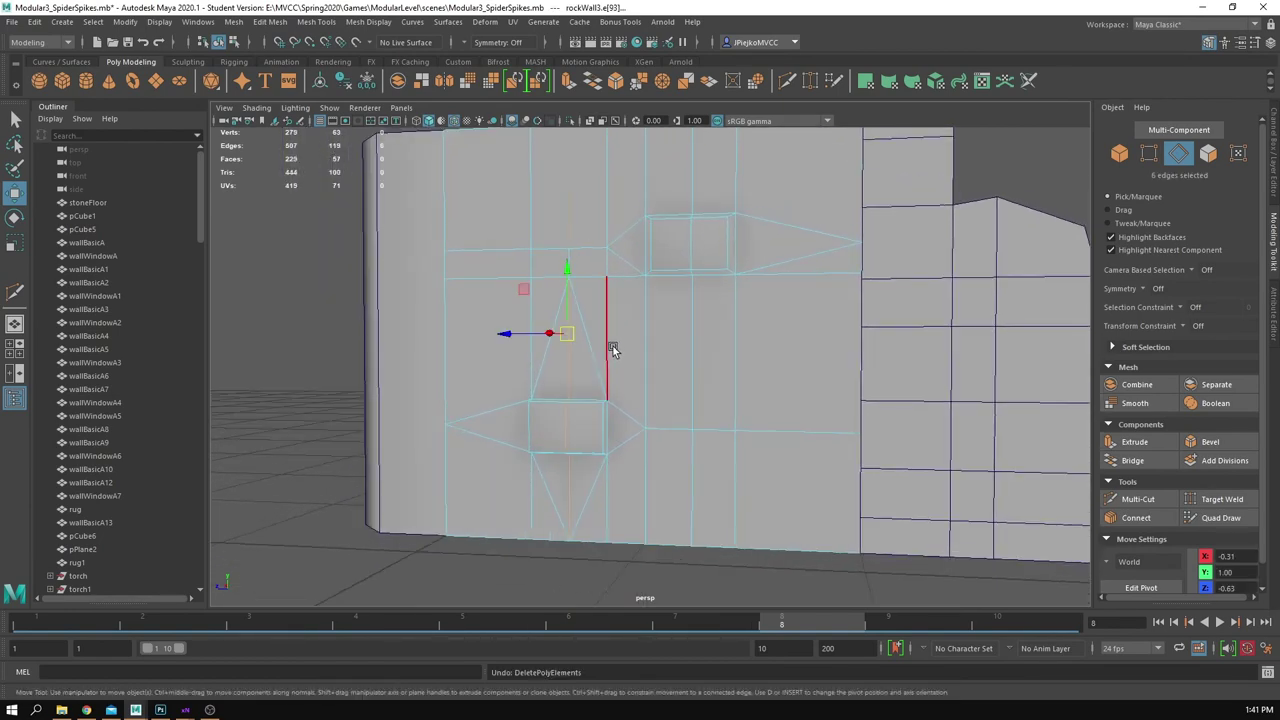
Step: Try deleting the central vertical edges including the short segment above the upper triangle's tip, and undo that deletion
{"action": "scroll", "coordinate": [612, 358], "scroll_direction": "up", "scroll_amount": 3}
{"action": "middle_click_drag", "start_coordinate": [612, 358], "coordinate": [586, 400], "text": "alt"}
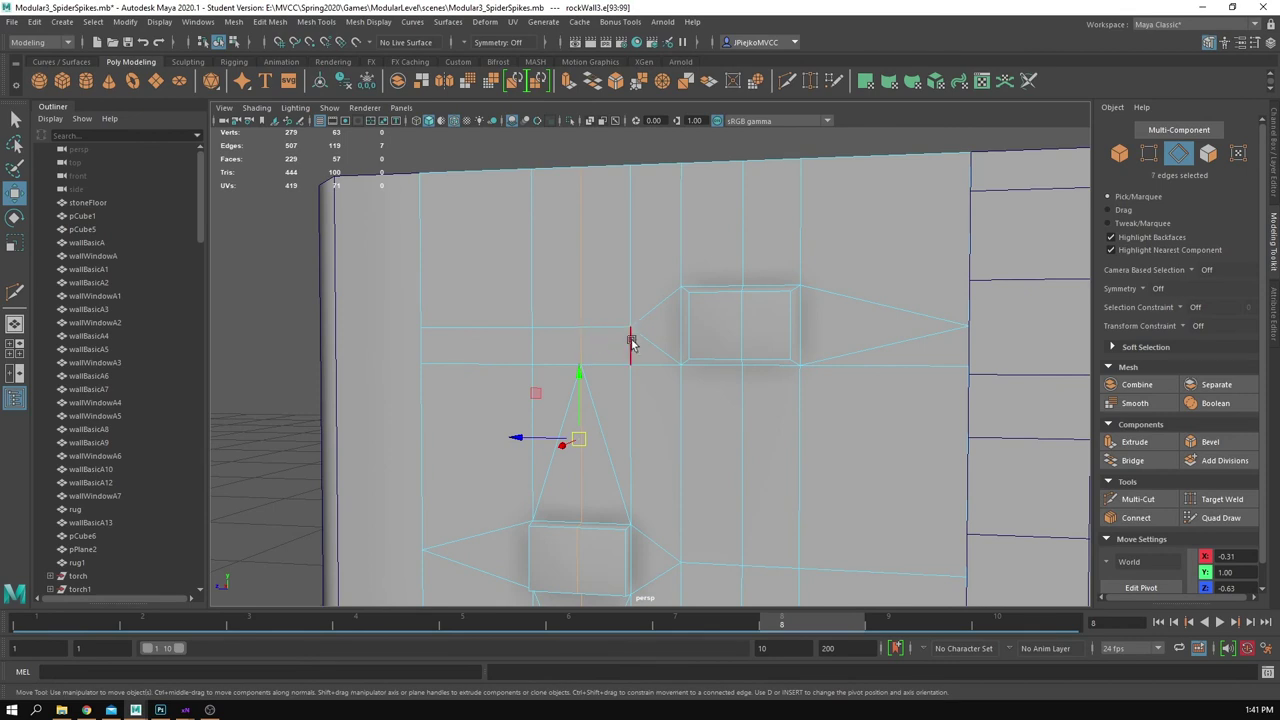
{"action": "key", "text": "ctrl+Delete"}
{"action": "scroll", "coordinate": [740, 410], "scroll_direction": "down", "scroll_amount": 3}
{"action": "mouse_move", "coordinate": [688, 396]}
{"action": "left_mouse_down", "text": "alt"}
{"action": "mouse_move", "coordinate": [673, 382]}
{"action": "mouse_move", "coordinate": [687, 380]}
{"action": "mouse_move", "coordinate": [688, 396]}
{"action": "left_mouse_up", "text": "alt"}
{"action": "scroll", "coordinate": [686, 379], "scroll_direction": "up", "scroll_amount": 1}
{"action": "scroll", "coordinate": [680, 370], "scroll_direction": "down", "scroll_amount": 2}
{"action": "key", "text": "ctrl+z"}
Step: Delete only the central vertical edges from the upper triangle's tip through the lower stone to the wall's base
{"action": "scroll", "coordinate": [712, 404], "scroll_direction": "up", "scroll_amount": 5}
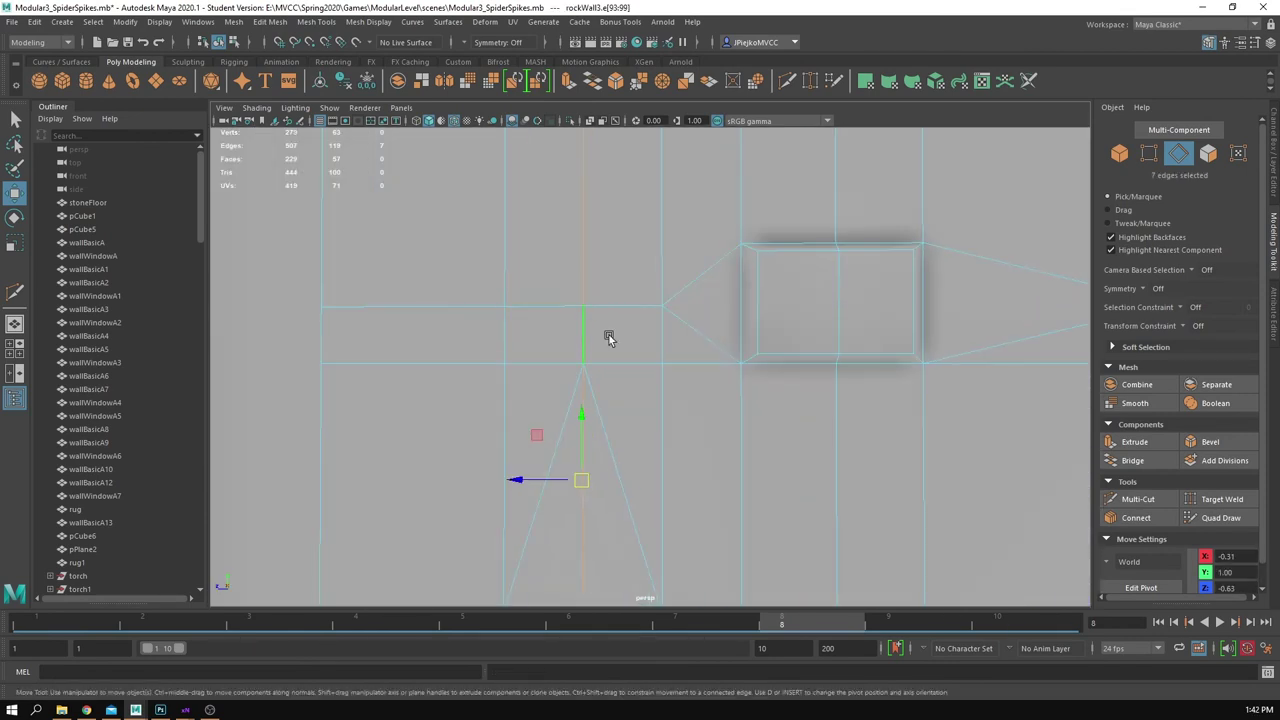
{"action": "left_click_drag", "start_coordinate": [608, 337], "coordinate": [610, 354], "text": "alt"}
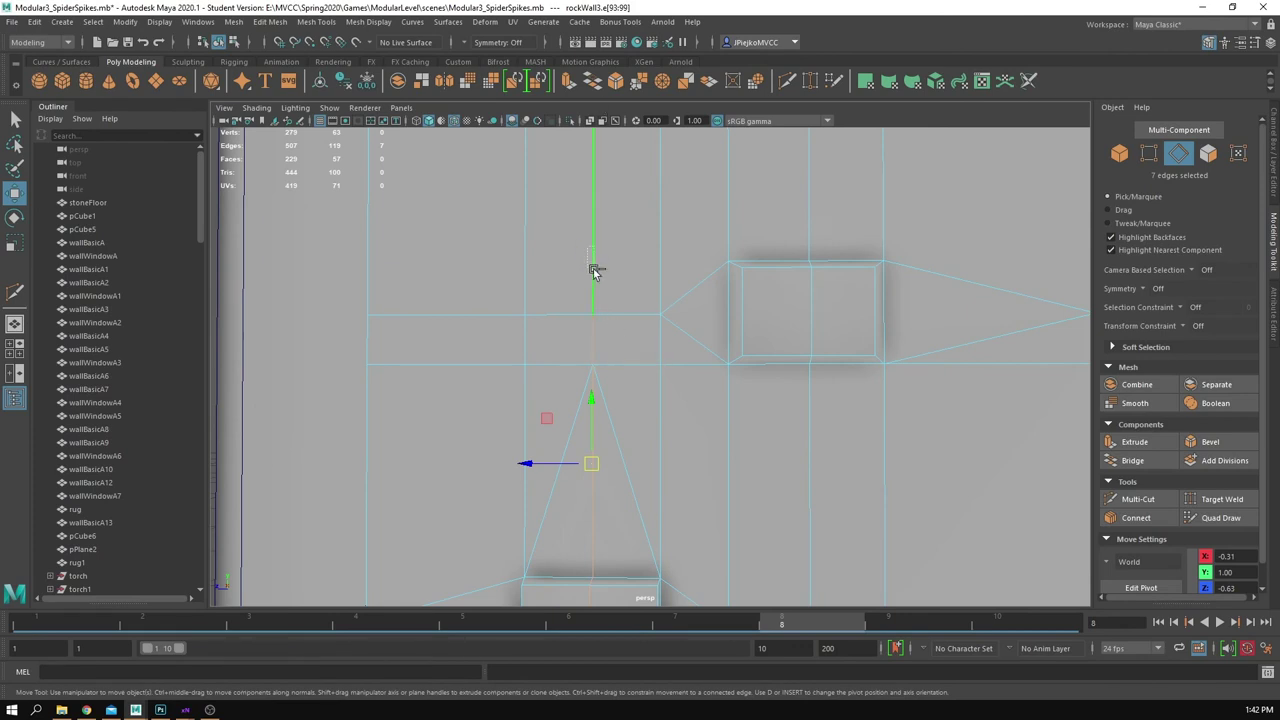
{"action": "left_click_drag", "start_coordinate": [594, 270], "coordinate": [595, 338], "text": "ctrl"}
{"action": "scroll", "coordinate": [650, 345], "scroll_direction": "down", "scroll_amount": 3}
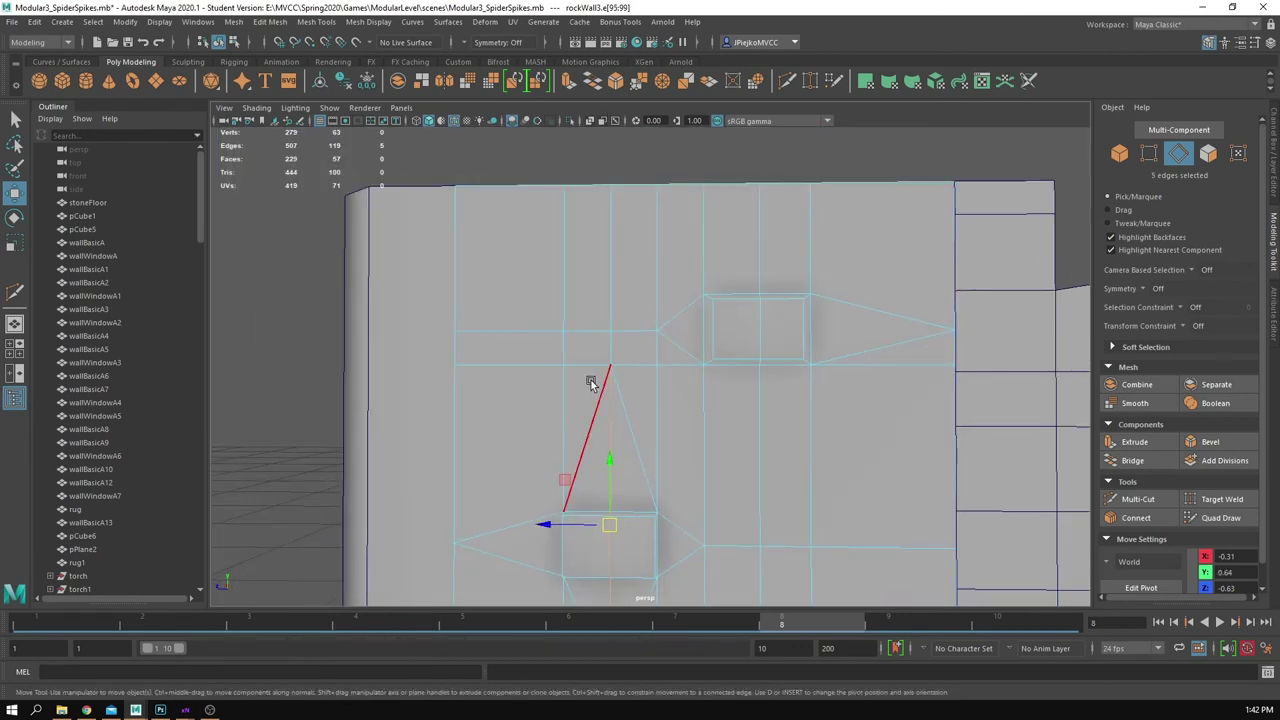
{"action": "key", "text": "ctrl+Delete"}
Step: Delete the vertical edges above the lower stone's upper-left corner and below both of its lower corners
{"action": "middle_click_drag", "start_coordinate": [729, 457], "coordinate": [728, 385], "text": "alt"}
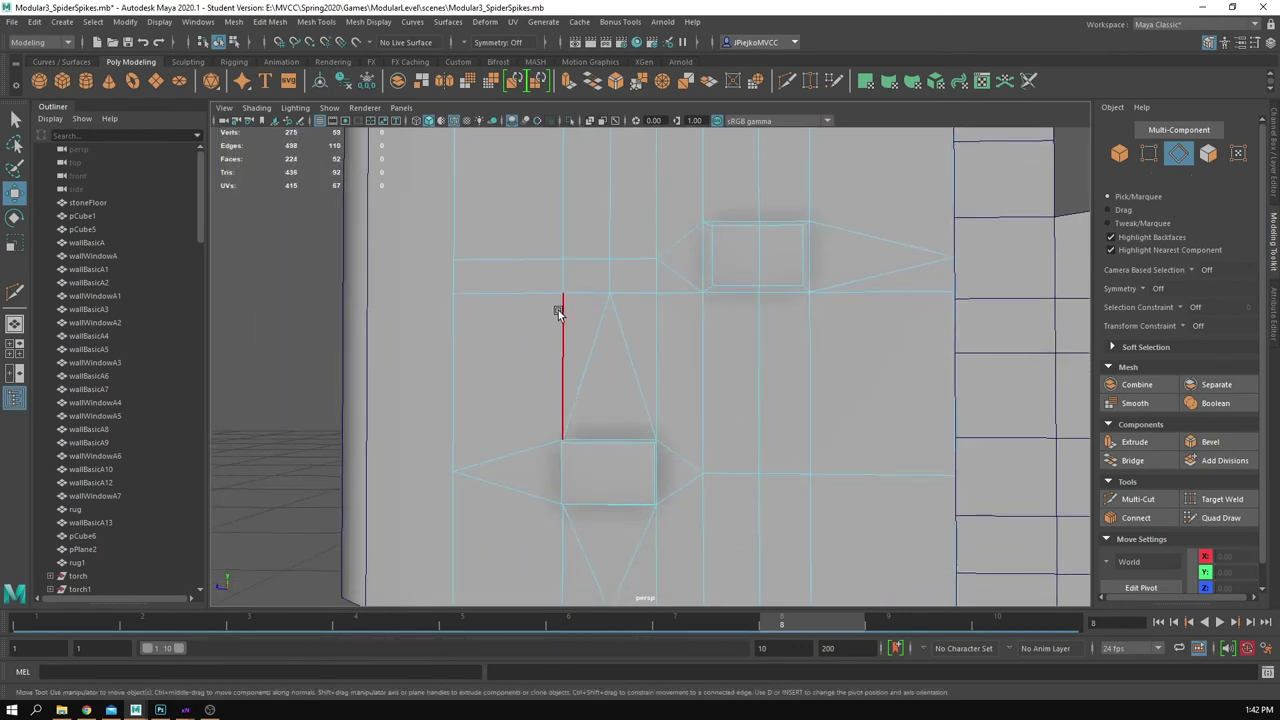
{"action": "left_click", "coordinate": [558, 310]}
{"action": "key", "text": "ctrl+Delete"}
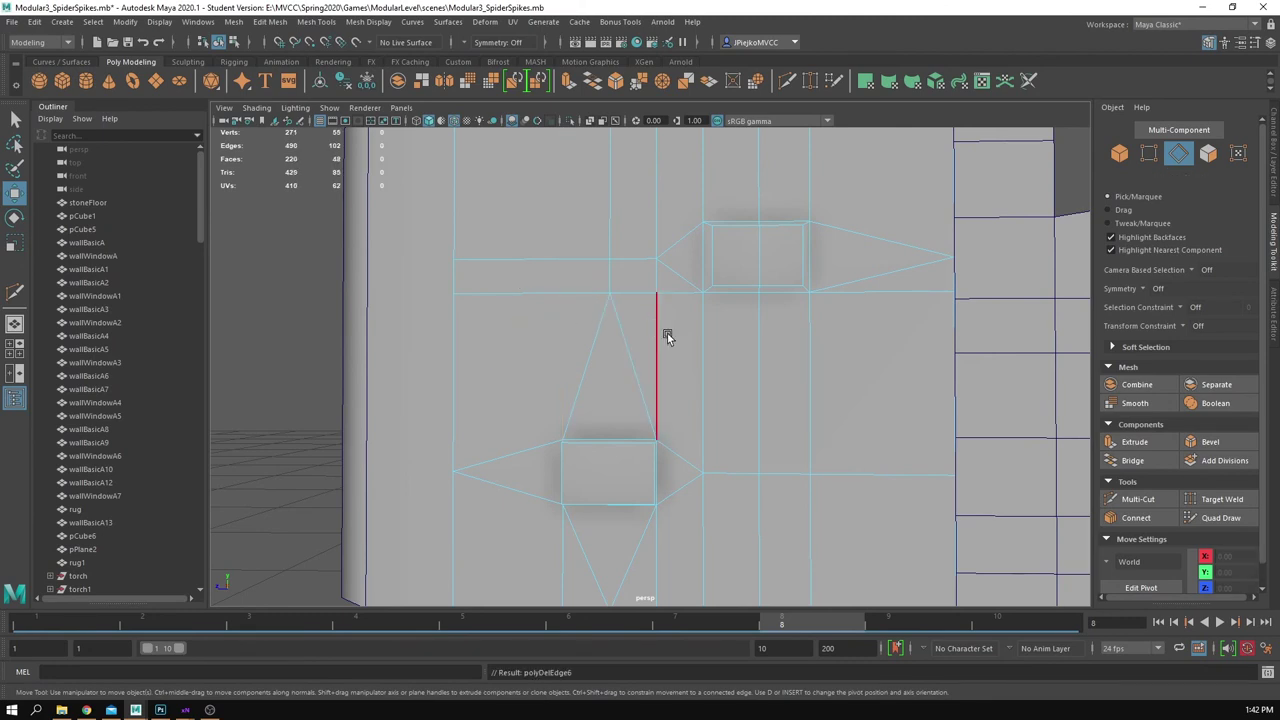
{"action": "middle_click_drag", "start_coordinate": [753, 381], "coordinate": [696, 317], "text": "alt"}
{"action": "scroll", "coordinate": [727, 386], "scroll_direction": "down", "scroll_amount": 3}
{"action": "scroll", "coordinate": [690, 330], "scroll_direction": "up", "scroll_amount": 1}
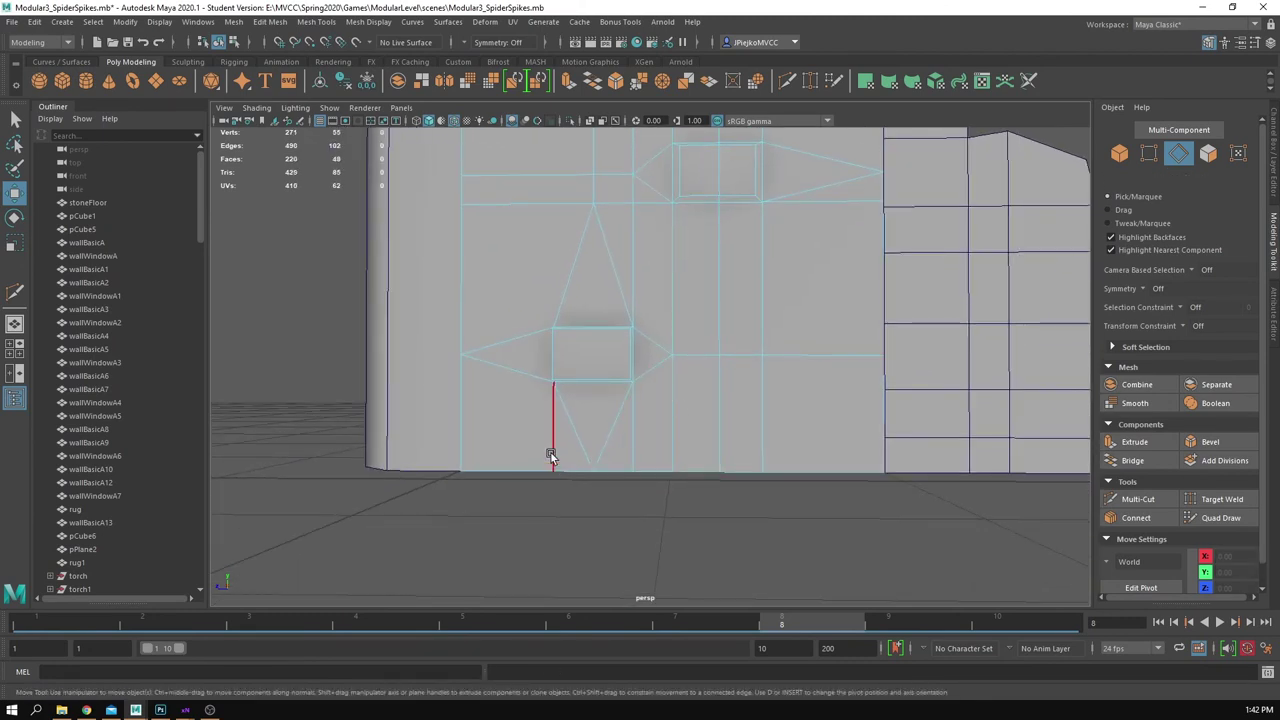
{"action": "left_click", "coordinate": [552, 456]}
{"action": "left_click", "coordinate": [638, 447], "text": "shift"}
{"action": "key", "text": "ctrl+Delete"}
Step: Cut two diagonal edges from the upper stone's lower corners to the point on the horizontal edge centered below it
{"action": "middle_click_drag", "start_coordinate": [720, 420], "coordinate": [616, 487], "text": "alt"}
{"action": "scroll", "coordinate": [682, 463], "scroll_direction": "up", "scroll_amount": 1}
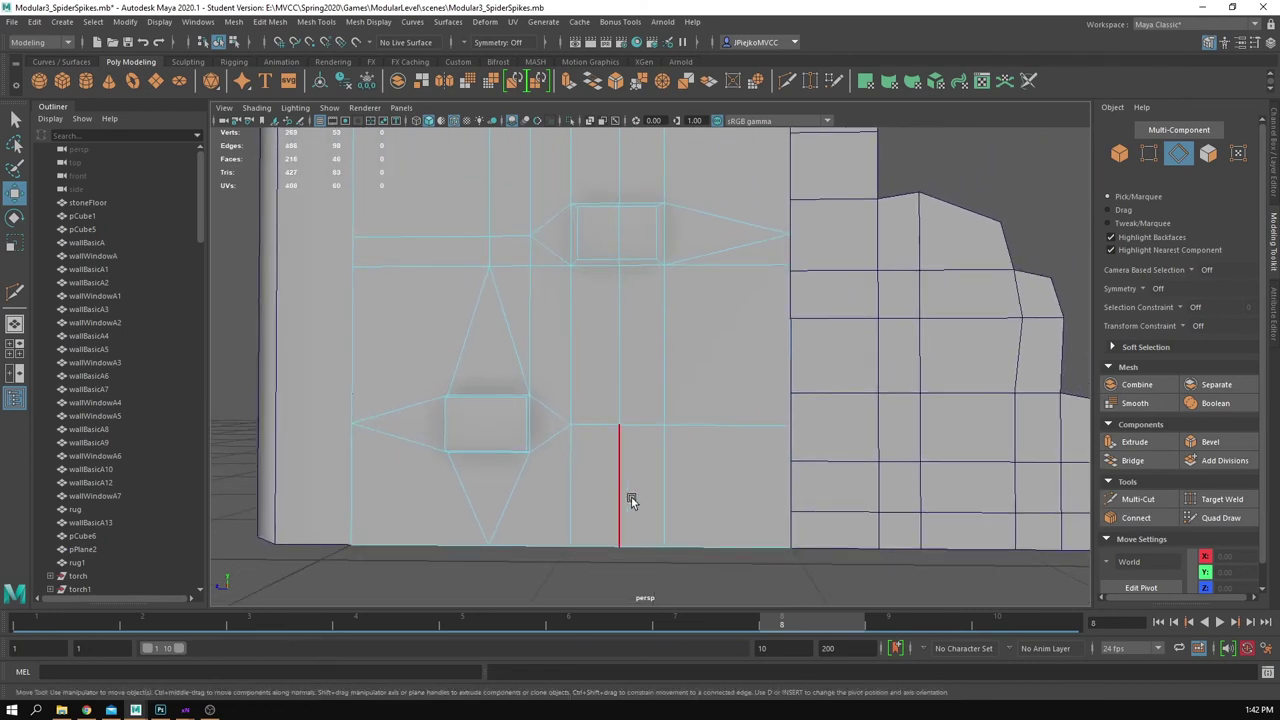
{"action": "key", "text": "y"}
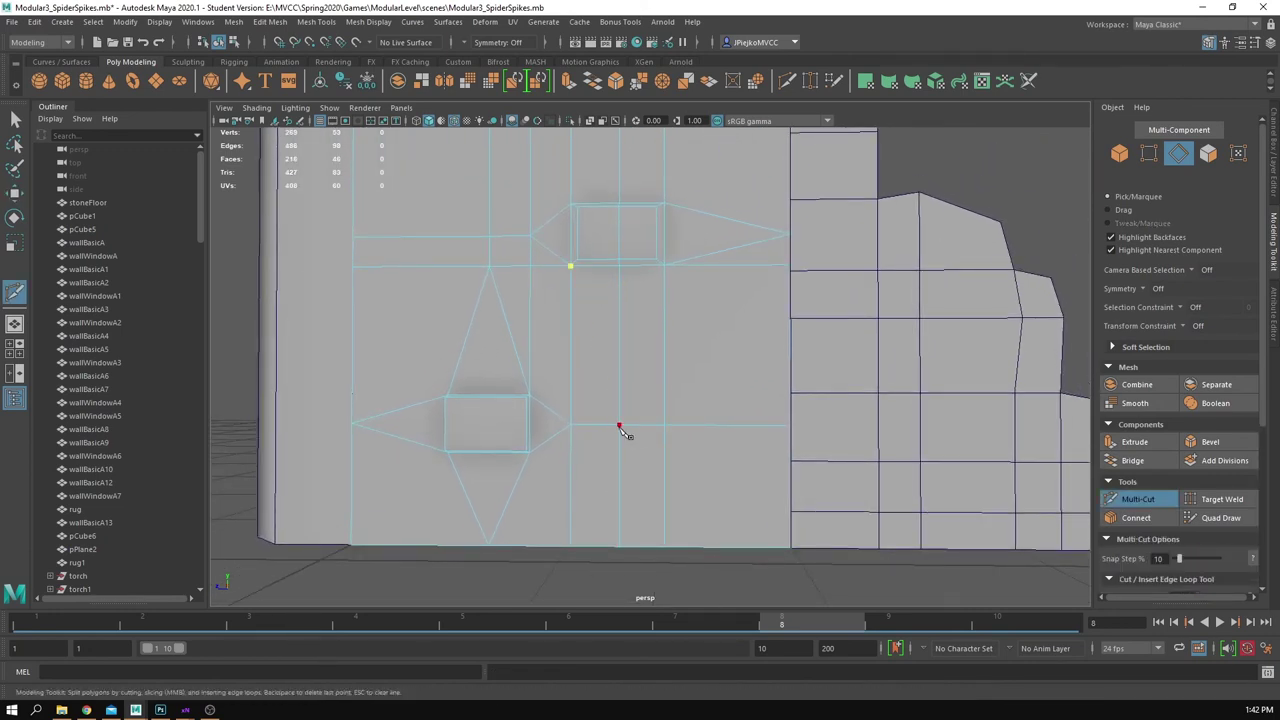
{"action": "right_click", "coordinate": [669, 270]}
Step: Cut two edges from the lower stone's right corners to the tip of the triangle below the upper stone
{"action": "right_click_drag", "start_coordinate": [638, 528], "coordinate": [718, 528], "text": "alt"}
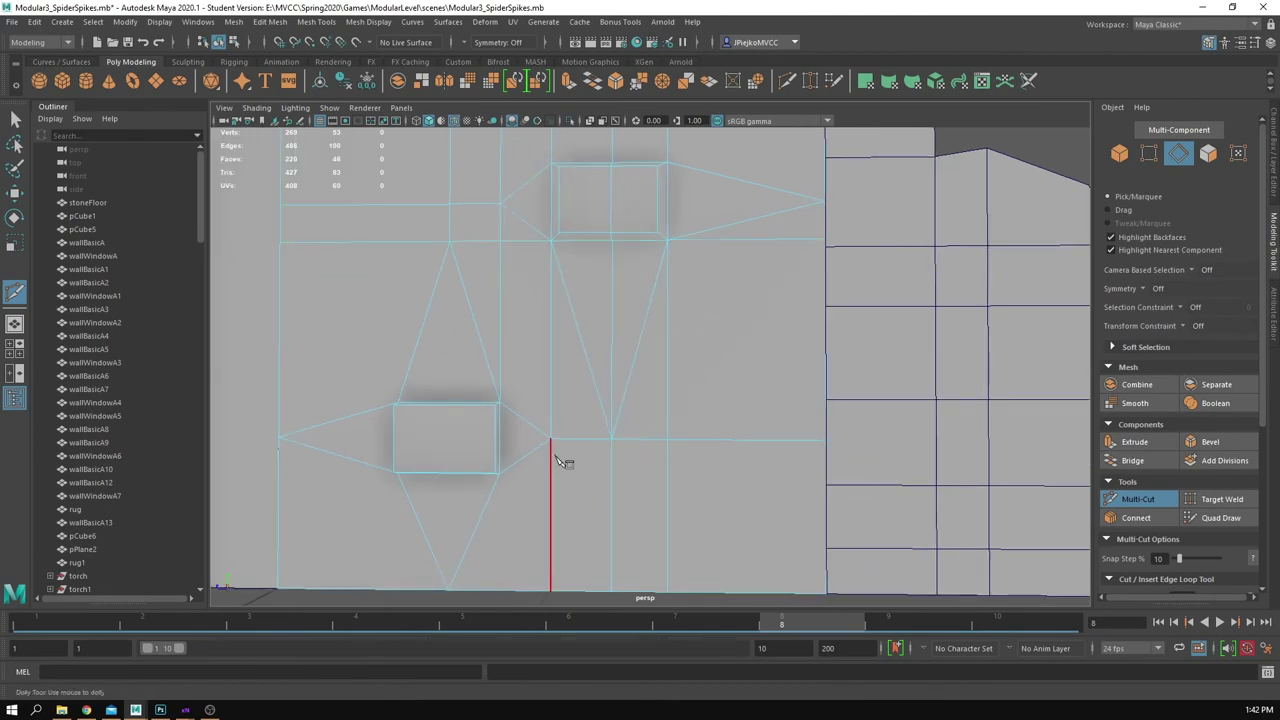
{"action": "left_click", "coordinate": [611, 440]}
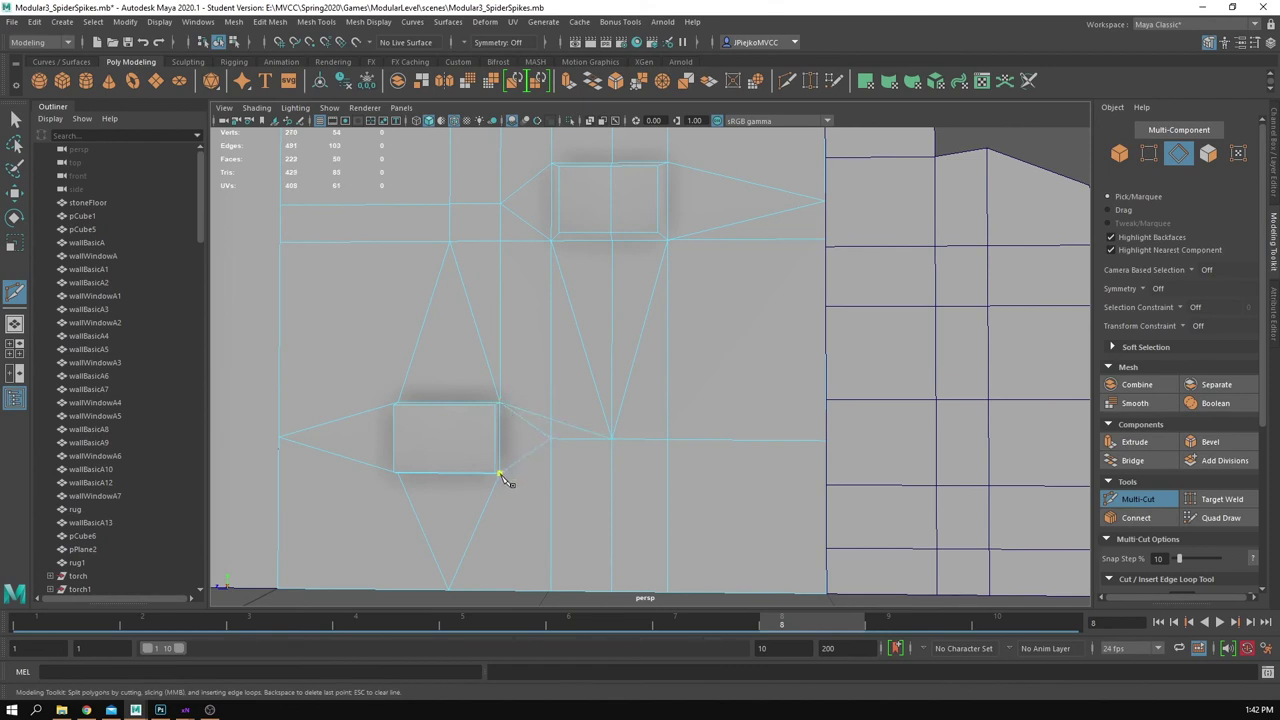
{"action": "key", "text": "w"}
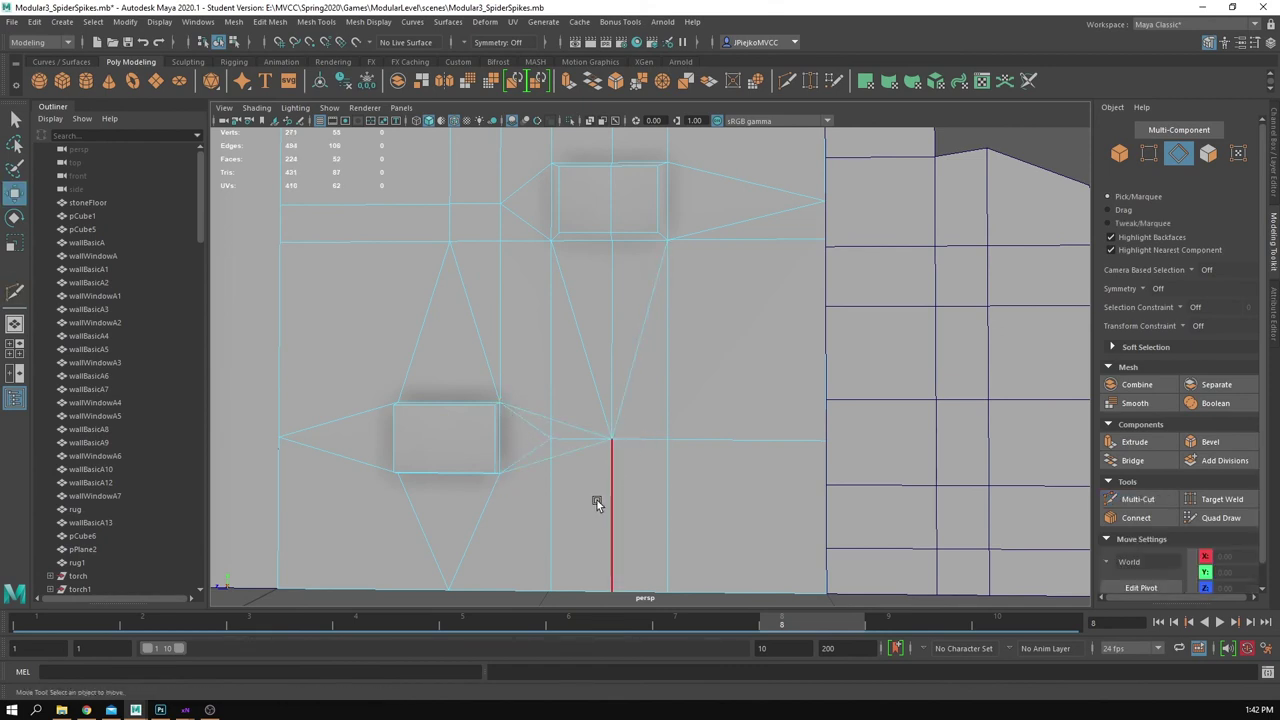
Step: Delete the old inner triangle edges and the leftover segments inside the longer triangle right of the lower stone
{"action": "right_click_drag", "start_coordinate": [597, 500], "coordinate": [616, 509], "text": "alt"}
{"action": "middle_click_drag", "start_coordinate": [616, 509], "coordinate": [622, 461], "text": "alt"}
{"action": "right_click_drag", "start_coordinate": [566, 421], "coordinate": [596, 424], "text": "alt"}
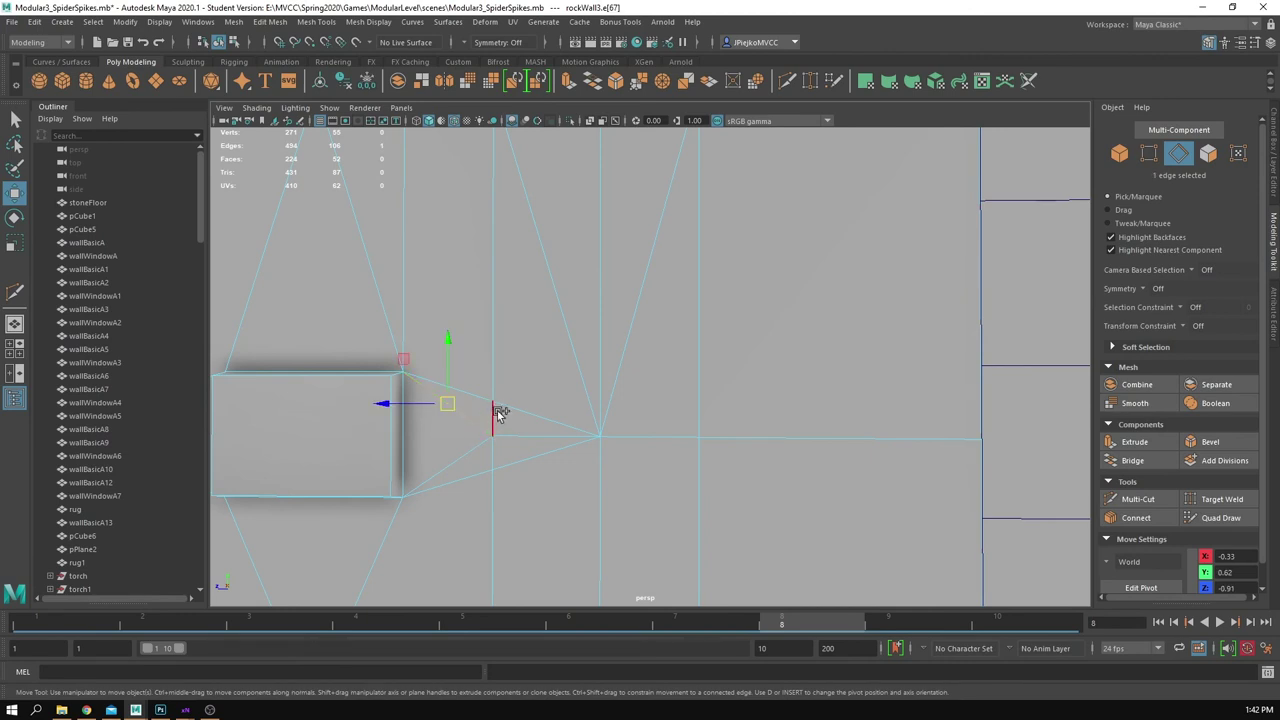
{"action": "left_click", "coordinate": [497, 412], "text": "shift"}
{"action": "left_click", "coordinate": [530, 432], "text": "shift"}
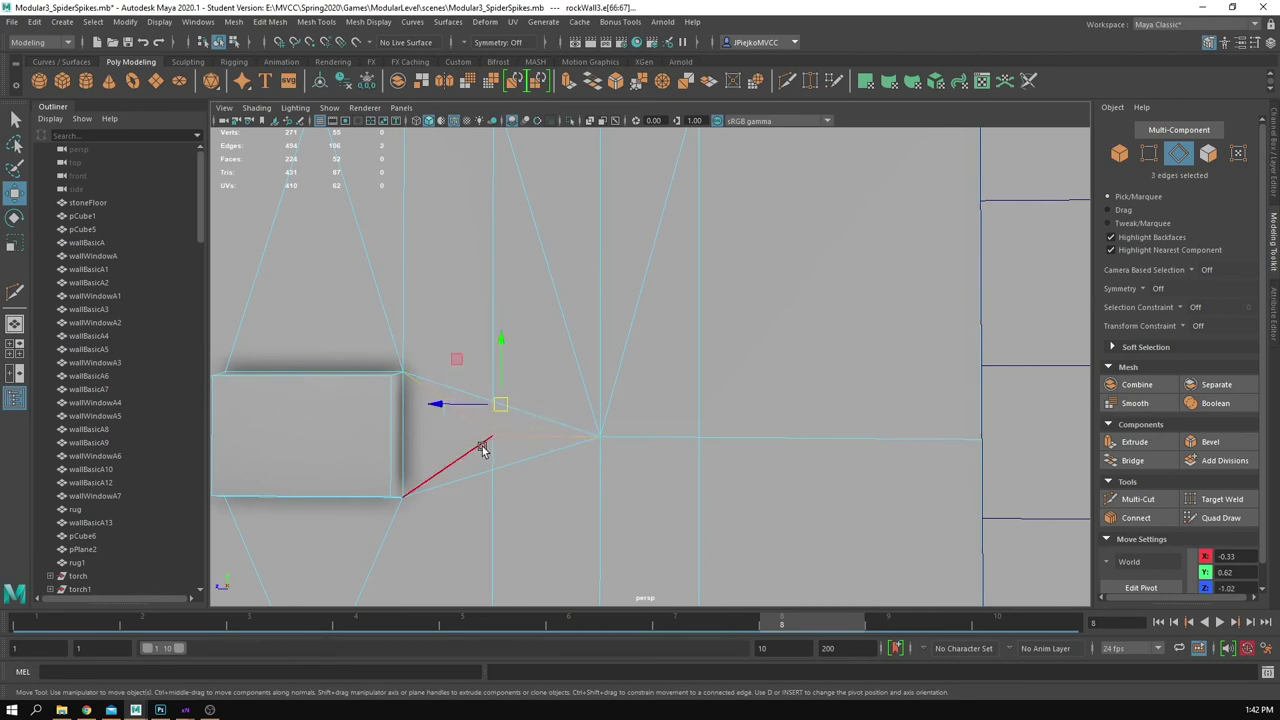
{"action": "left_click", "coordinate": [475, 452], "text": "shift"}
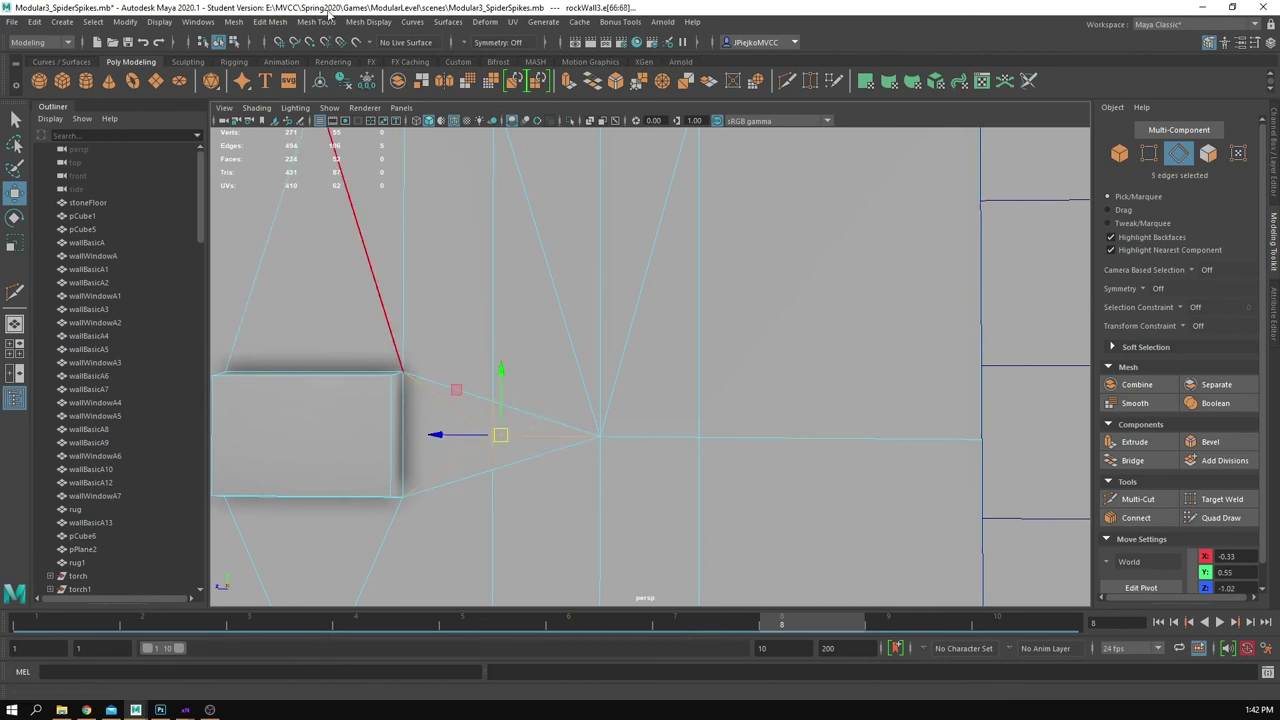
{"action": "scroll", "coordinate": [610, 352], "scroll_direction": "down", "scroll_amount": 4}
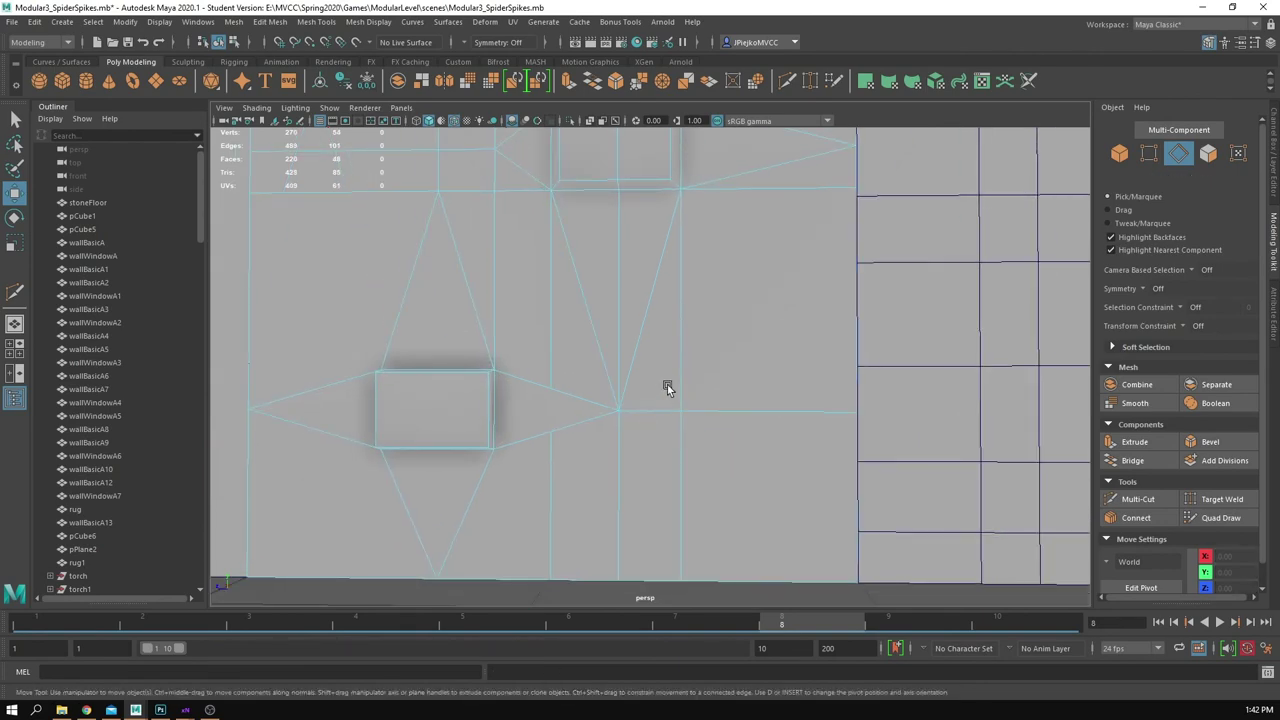
Step: Delete the vertical edges running from the upper stone's lower-left corner down to the wall's base
{"action": "mouse_move", "coordinate": [705, 382]}
{"action": "left_mouse_down", "text": "alt"}
{"action": "mouse_move", "coordinate": [680, 366]}
{"action": "mouse_move", "coordinate": [690, 378]}
{"action": "left_mouse_up", "text": "alt"}
{"action": "left_click", "coordinate": [561, 329]}
{"action": "left_click", "coordinate": [588, 489], "text": "shift"}
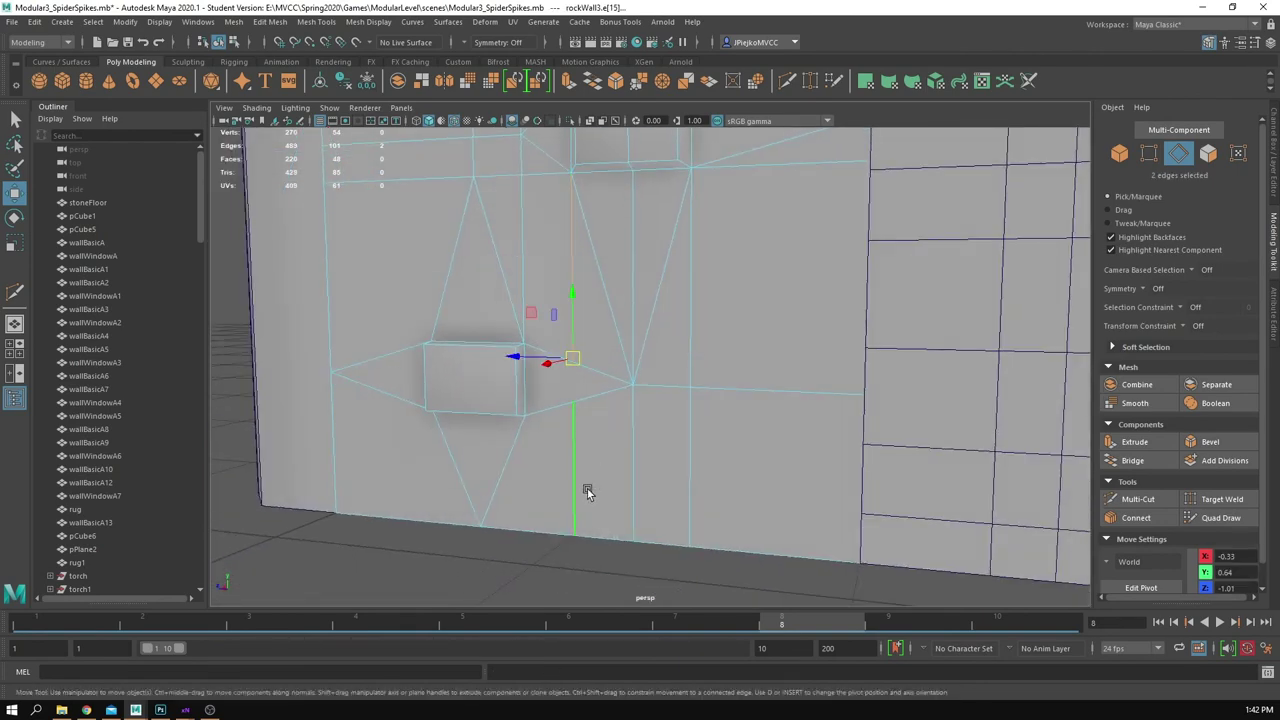
{"action": "key", "text": "ctrl+Delete"}
Step: Delete the vertical edges running from the upper stone's lower-right corner down to the wall's base
{"action": "right_click_drag", "start_coordinate": [593, 458], "coordinate": [533, 440]}
{"action": "scroll", "coordinate": [545, 435], "scroll_direction": "down", "scroll_amount": 3}
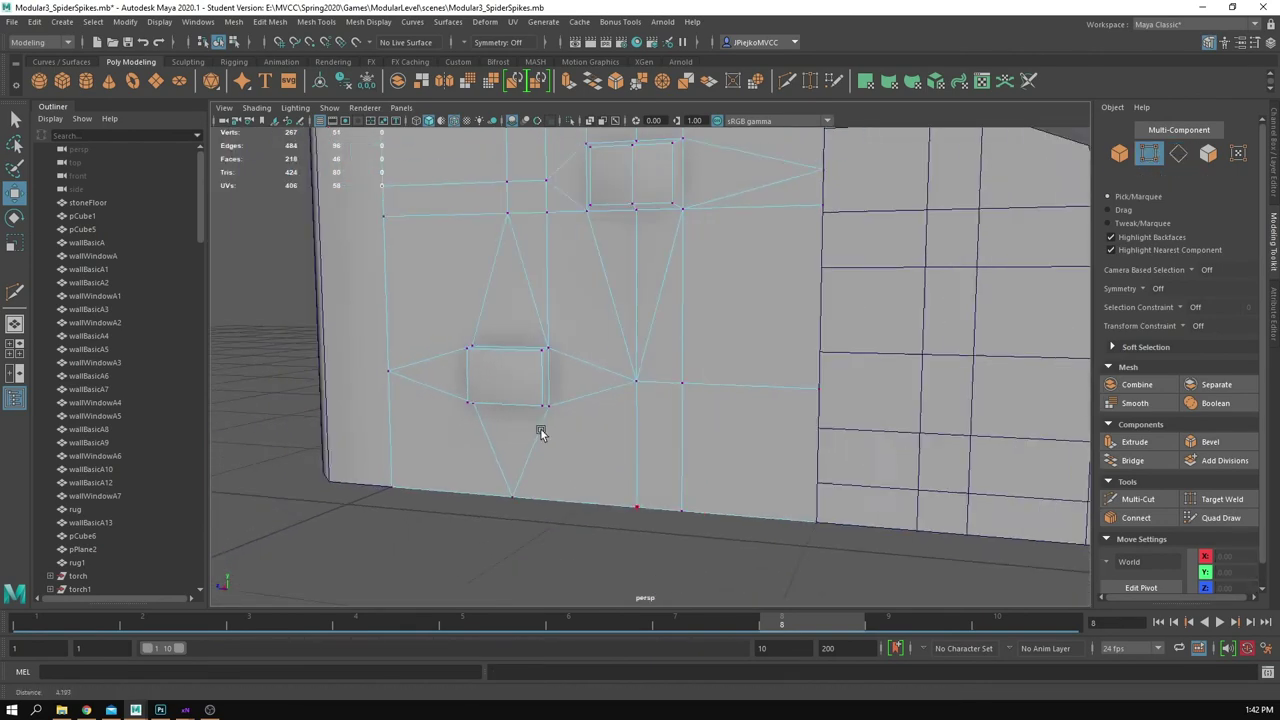
{"action": "left_click_drag", "start_coordinate": [541, 430], "coordinate": [538, 452], "text": "alt"}
{"action": "scroll", "coordinate": [560, 450], "scroll_direction": "up", "scroll_amount": 3}
{"action": "middle_click_drag", "start_coordinate": [730, 436], "coordinate": [660, 421], "text": "alt"}
{"action": "right_click_drag", "start_coordinate": [650, 412], "coordinate": [628, 365]}
{"action": "left_click", "coordinate": [609, 353]}
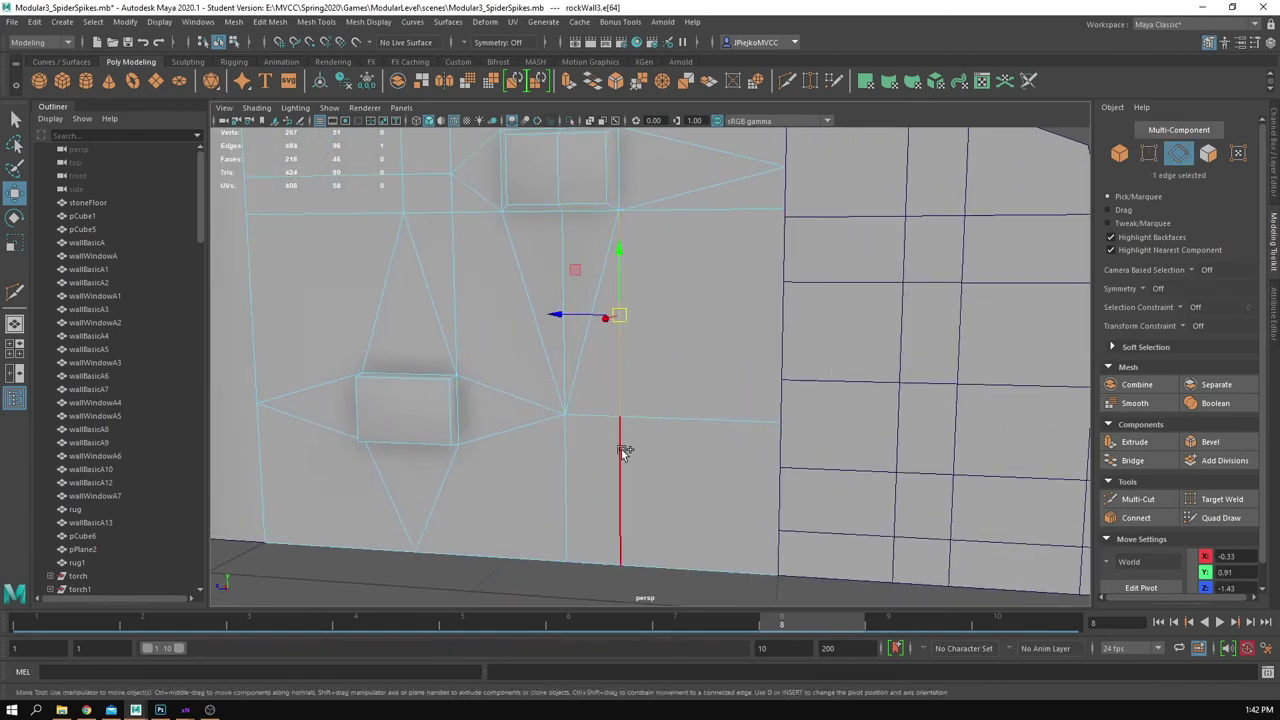
{"action": "left_click", "coordinate": [621, 450], "text": "shift"}
{"action": "key", "text": "Delete"}
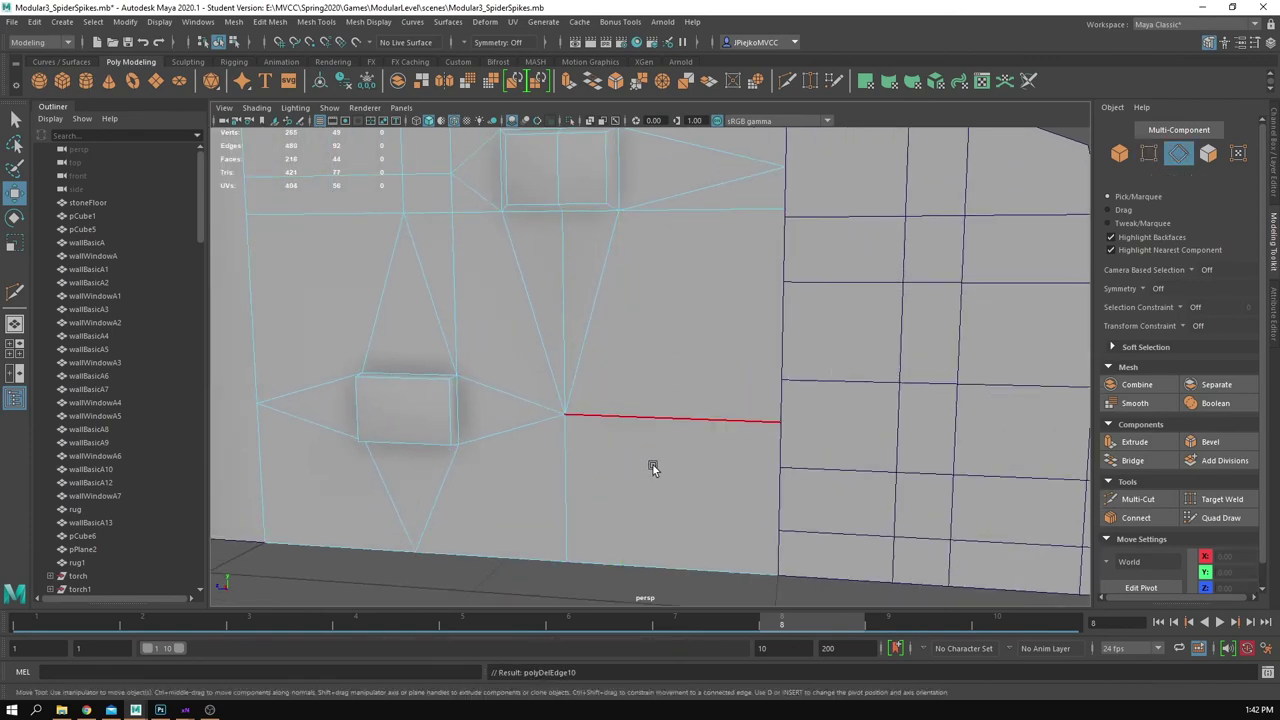
Step: Delete the vertical edge loop running through the middle of the upper stone
{"action": "left_click_drag", "start_coordinate": [653, 465], "coordinate": [552, 410], "text": "alt"}
{"action": "double_click", "coordinate": [650, 396]}
{"action": "key", "text": "ctrl+Delete"}
Step: Cut edges from the upper stone's two left corners to the vertical line above the lower stone's upper triangle
{"action": "left_click", "coordinate": [541, 294]}
{"action": "middle_click_drag", "start_coordinate": [535, 277], "coordinate": [552, 315], "text": "alt"}
{"action": "right_click_drag", "start_coordinate": [552, 315], "coordinate": [620, 363], "text": "alt"}
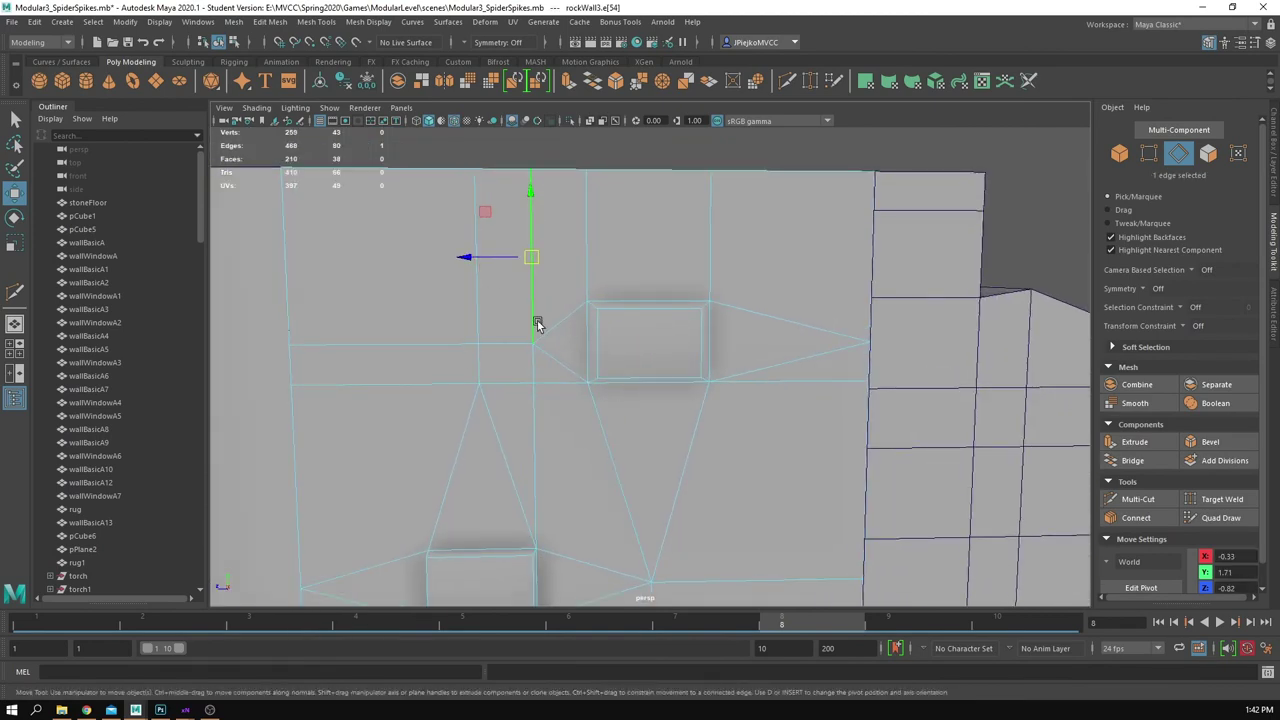
{"action": "key", "text": "ctrl+shift+x"}
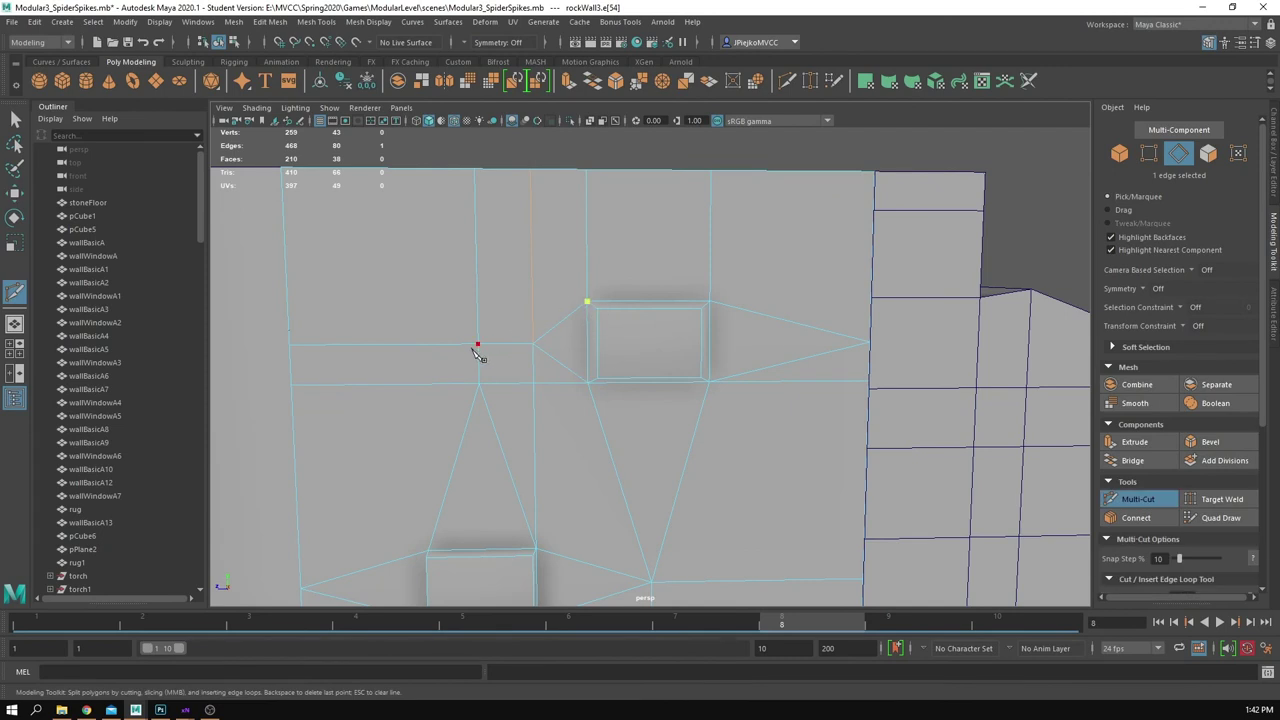
{"action": "left_click", "coordinate": [588, 384]}
{"action": "right_click", "coordinate": [588, 385]}
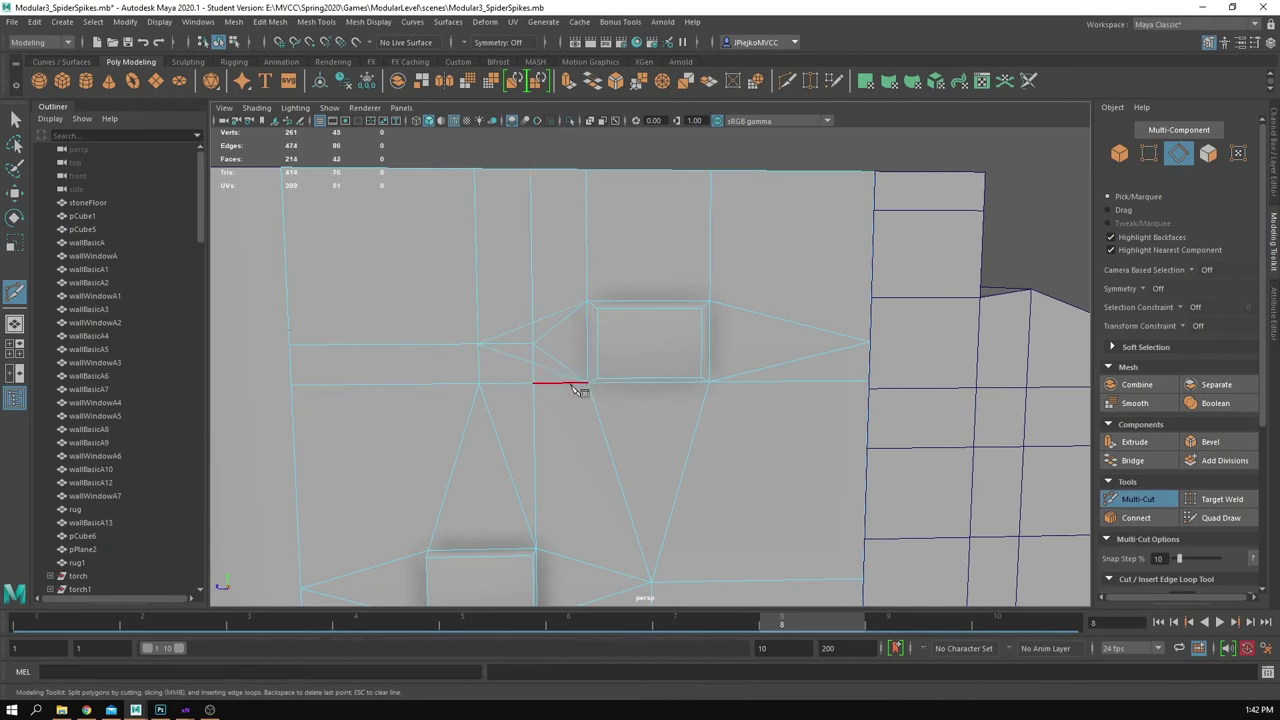
Step: Delete the four surplus edges around the old vertical line inside the triangle beside the upper stone's left side
{"action": "key", "text": "w"}
{"action": "left_click", "coordinate": [549, 333]}
{"action": "left_click", "coordinate": [551, 357], "text": "shift"}
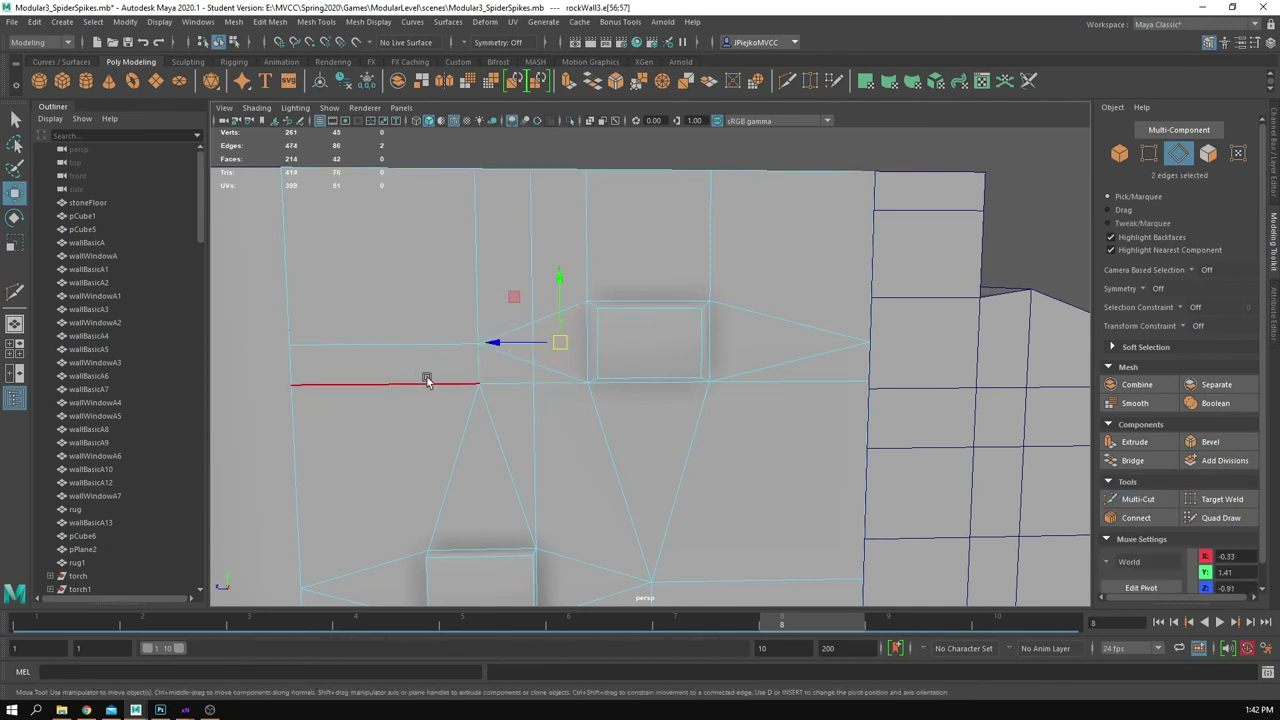
{"action": "middle_click_drag", "start_coordinate": [428, 380], "coordinate": [482, 401], "text": "alt"}
{"action": "right_click_drag", "start_coordinate": [482, 401], "coordinate": [692, 430], "text": "alt"}
{"action": "left_click", "coordinate": [513, 329], "text": "shift"}
{"action": "left_click", "coordinate": [480, 380], "text": "shift"}
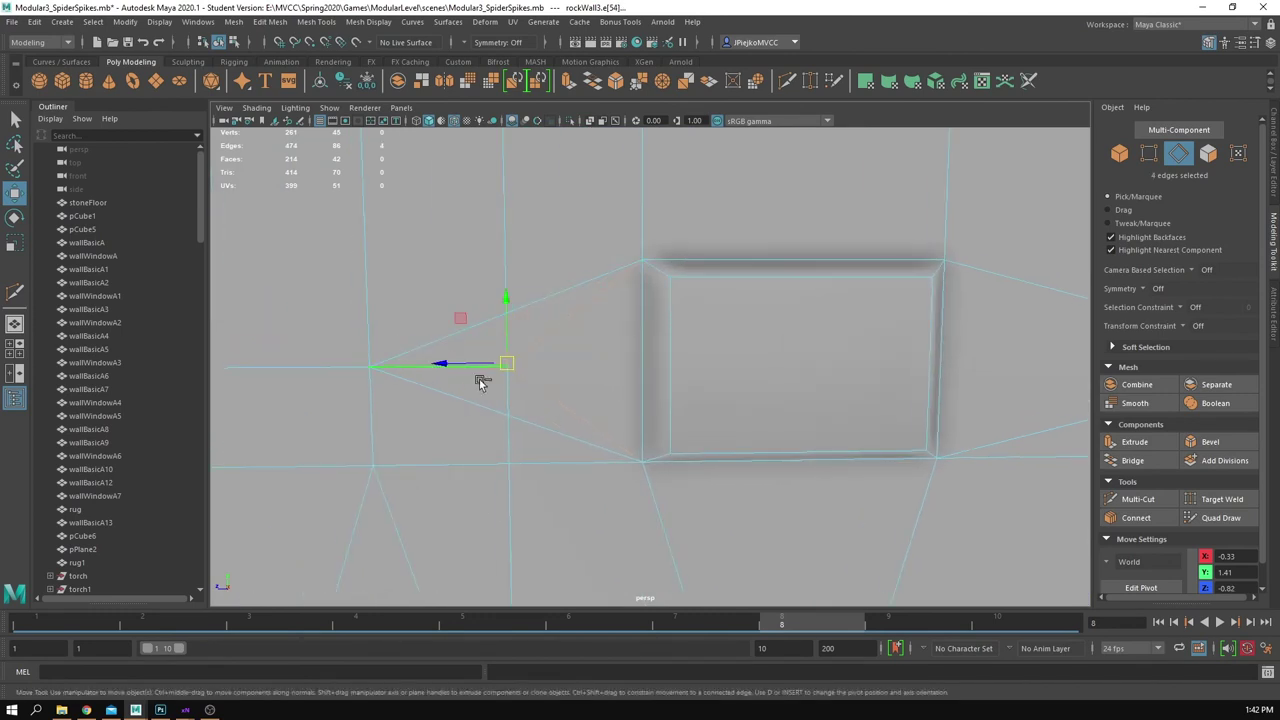
{"action": "right_click_drag", "start_coordinate": [502, 398], "coordinate": [543, 425], "text": "alt"}
{"action": "key", "text": "ctrl+Delete"}
{"action": "right_click_drag", "start_coordinate": [689, 457], "coordinate": [555, 422], "text": "alt"}
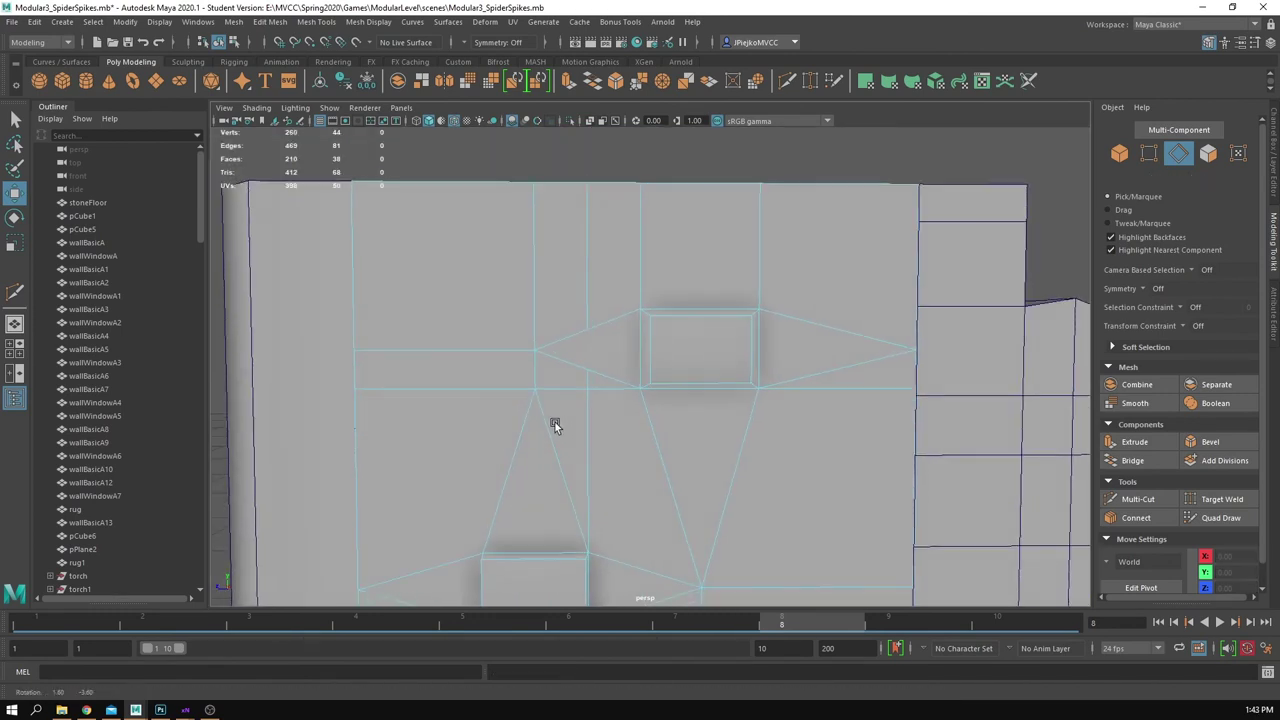
Step: Delete the leftover vertical segments below and above the triangle at the upper stone's left
{"action": "key", "text": "ctrl+shift+x"}
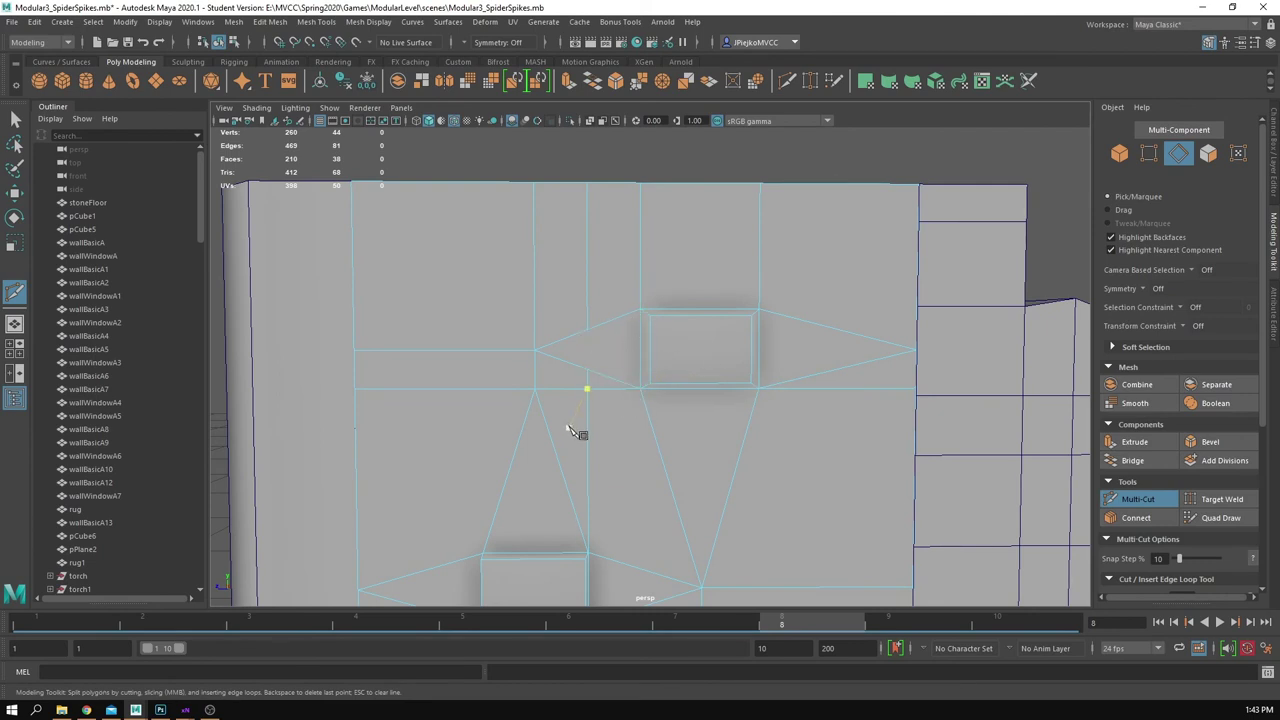
{"action": "middle_click_drag", "start_coordinate": [569, 428], "coordinate": [598, 415], "text": "alt"}
{"action": "right_click_drag", "start_coordinate": [598, 415], "coordinate": [593, 351]}
{"action": "double_click", "coordinate": [612, 411]}
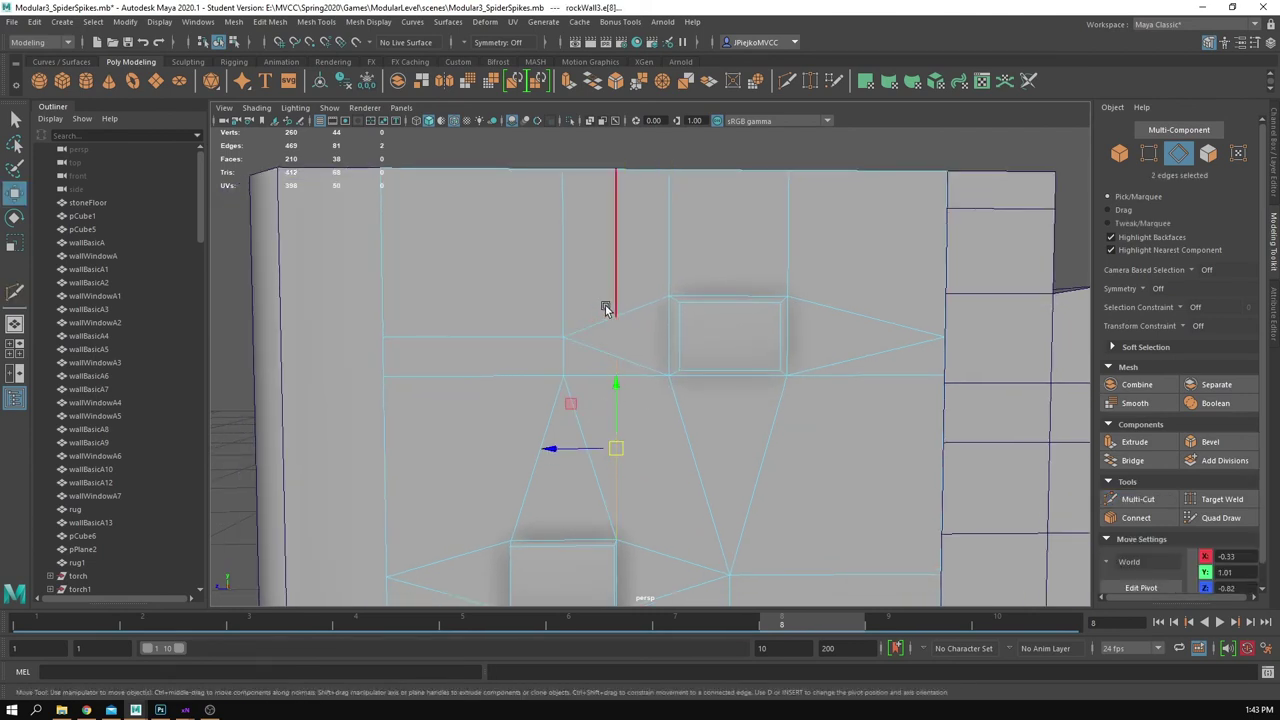
{"action": "key", "text": "Delete"}
{"action": "left_click", "coordinate": [617, 275]}
{"action": "key", "text": "ctrl+Delete"}
{"action": "right_click_drag", "start_coordinate": [740, 369], "coordinate": [606, 390], "text": "alt"}
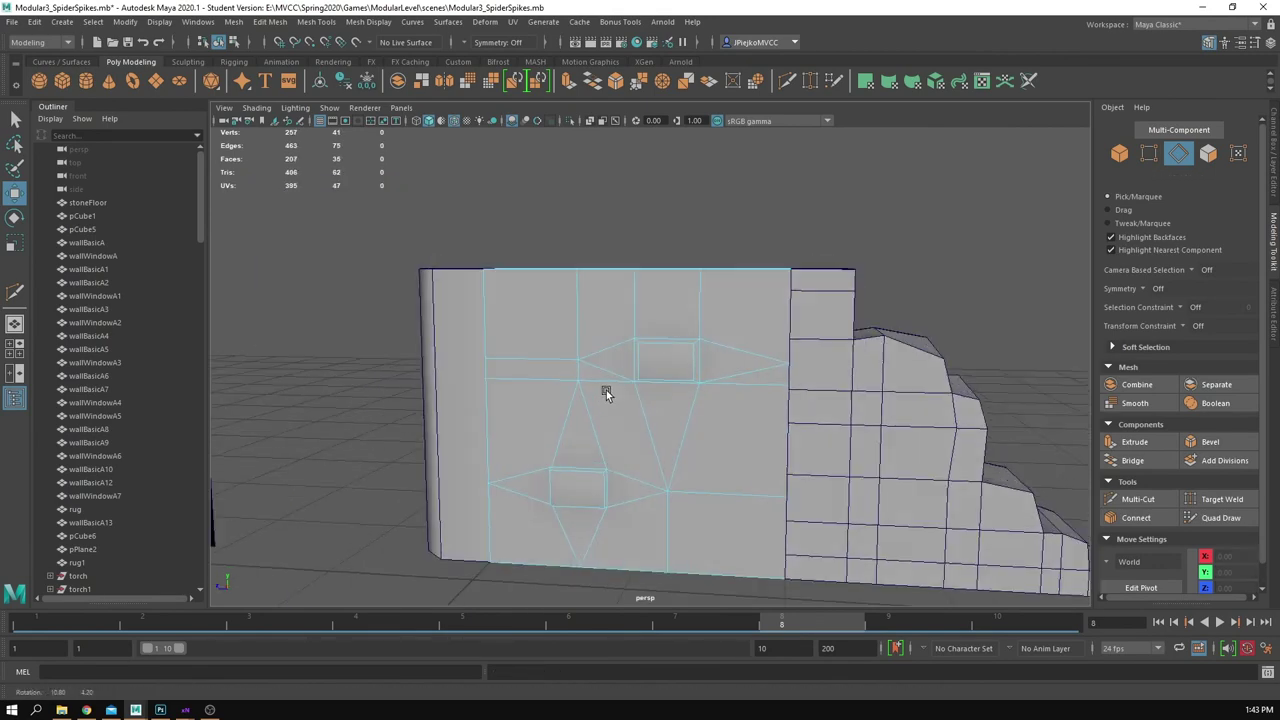
Step: Delete the diagonal edge from the upper stone's lower-left corner to the tip of the triangle on its left
{"action": "left_click_drag", "start_coordinate": [606, 390], "coordinate": [607, 417], "text": "alt"}
{"action": "middle_click_drag", "start_coordinate": [607, 417], "coordinate": [667, 386], "text": "alt"}
{"action": "right_click_drag", "start_coordinate": [667, 386], "coordinate": [731, 403], "text": "alt"}
{"action": "left_click_drag", "start_coordinate": [731, 402], "coordinate": [693, 378], "text": "alt"}
{"action": "middle_click_drag", "start_coordinate": [690, 379], "coordinate": [651, 378], "text": "alt"}
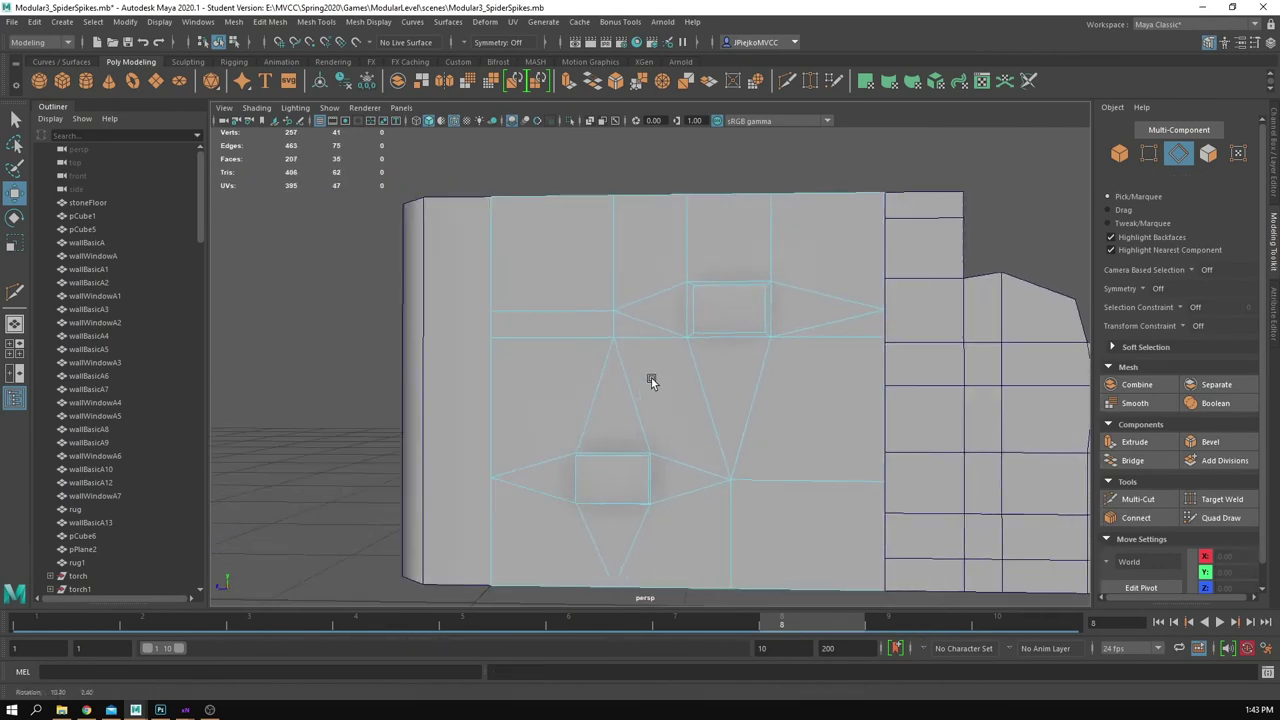
{"action": "right_click_drag", "start_coordinate": [651, 378], "coordinate": [773, 394], "text": "alt"}
{"action": "left_click_drag", "start_coordinate": [580, 352], "coordinate": [532, 350], "text": "alt"}
{"action": "right_click_drag", "start_coordinate": [711, 372], "coordinate": [661, 421], "text": "alt"}
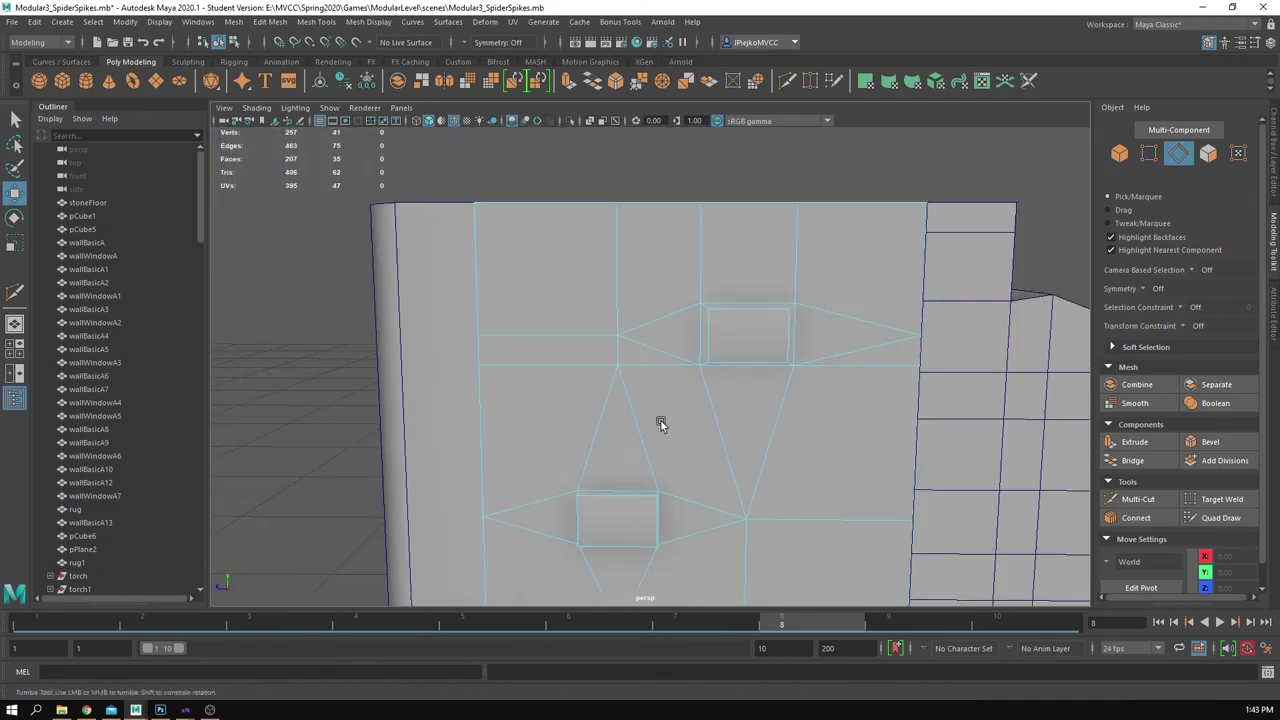
{"action": "left_click_drag", "start_coordinate": [661, 421], "coordinate": [658, 411], "text": "alt"}
{"action": "right_click_drag", "start_coordinate": [658, 411], "coordinate": [497, 413], "text": "alt"}
{"action": "double_click", "coordinate": [641, 342]}
{"action": "left_click", "coordinate": [647, 318]}
{"action": "key", "text": "Delete"}
{"action": "left_click_drag", "start_coordinate": [497, 413], "coordinate": [579, 412], "text": "alt"}
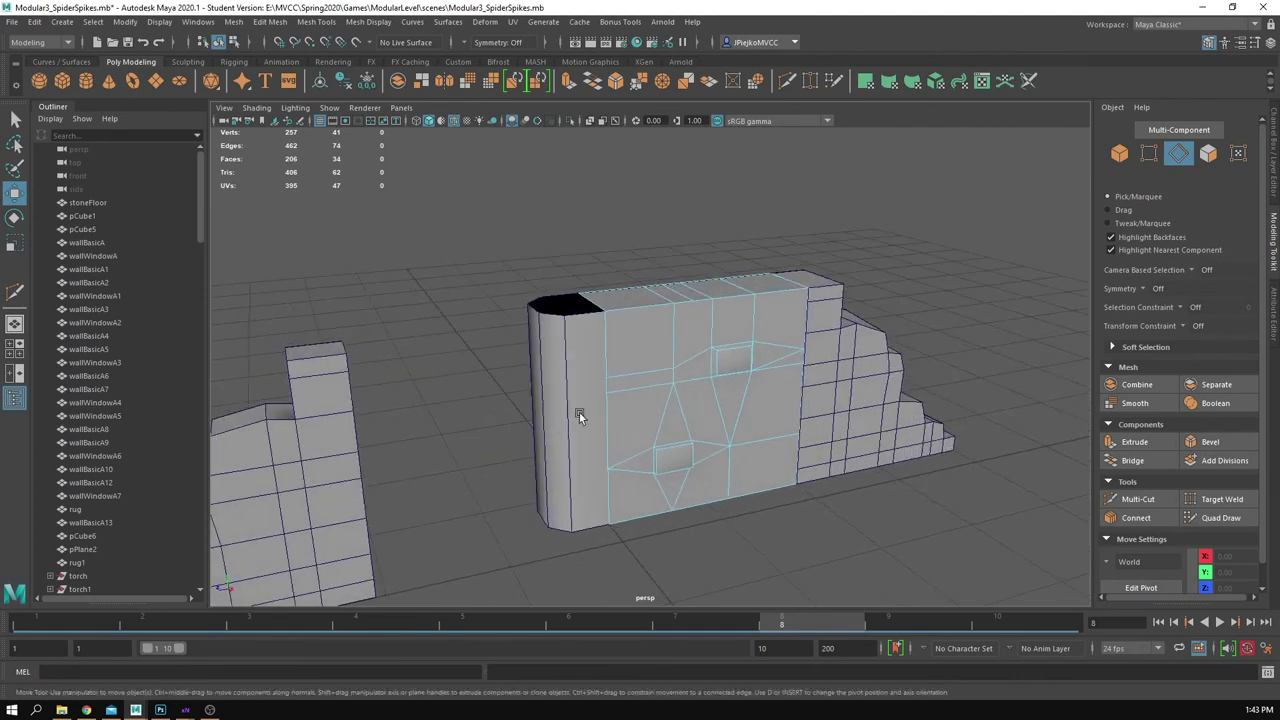
Step: Delete the leftover edge across the wall's top face and the horizontal edge right of the upper stone's lower-right corner
{"action": "right_click_drag", "start_coordinate": [579, 412], "coordinate": [624, 417], "text": "alt"}
{"action": "left_click_drag", "start_coordinate": [624, 417], "coordinate": [593, 410], "text": "alt"}
{"action": "right_click_drag", "start_coordinate": [593, 411], "coordinate": [612, 400], "text": "alt"}
{"action": "left_click_drag", "start_coordinate": [612, 400], "coordinate": [594, 391], "text": "alt"}
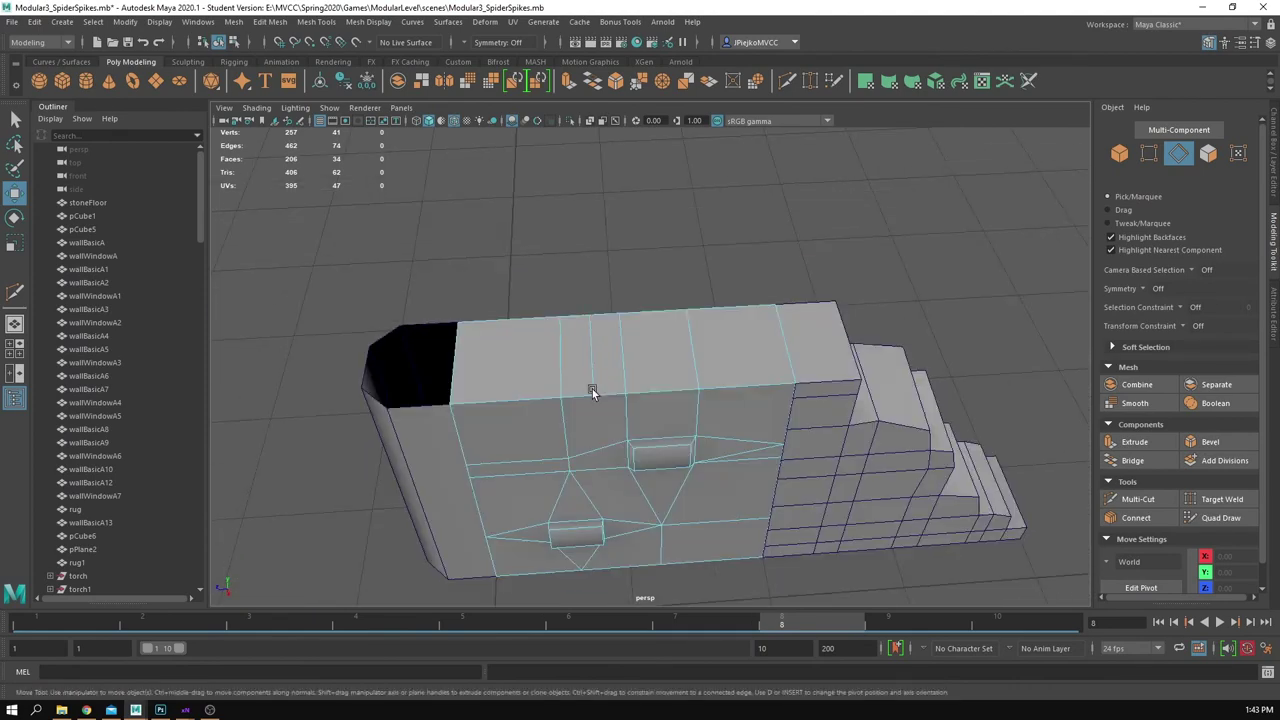
{"action": "left_click", "coordinate": [600, 355]}
{"action": "key", "text": "ctrl+Delete"}
{"action": "left_click_drag", "start_coordinate": [771, 368], "coordinate": [707, 383], "text": "alt"}
{"action": "left_click", "coordinate": [698, 382]}
{"action": "key", "text": "ctrl+Delete"}
{"action": "right_click_drag", "start_coordinate": [698, 383], "coordinate": [626, 410], "text": "alt"}
Step: Return to object mode, display the stone textures on the walls, and turn off the wireframe overlay
{"action": "left_click_drag", "start_coordinate": [626, 410], "coordinate": [606, 367], "text": "alt"}
{"action": "right_click_drag", "start_coordinate": [610, 364], "coordinate": [700, 305]}
{"action": "left_click", "coordinate": [786, 270]}
{"action": "left_click_drag", "start_coordinate": [874, 269], "coordinate": [860, 312], "text": "alt"}
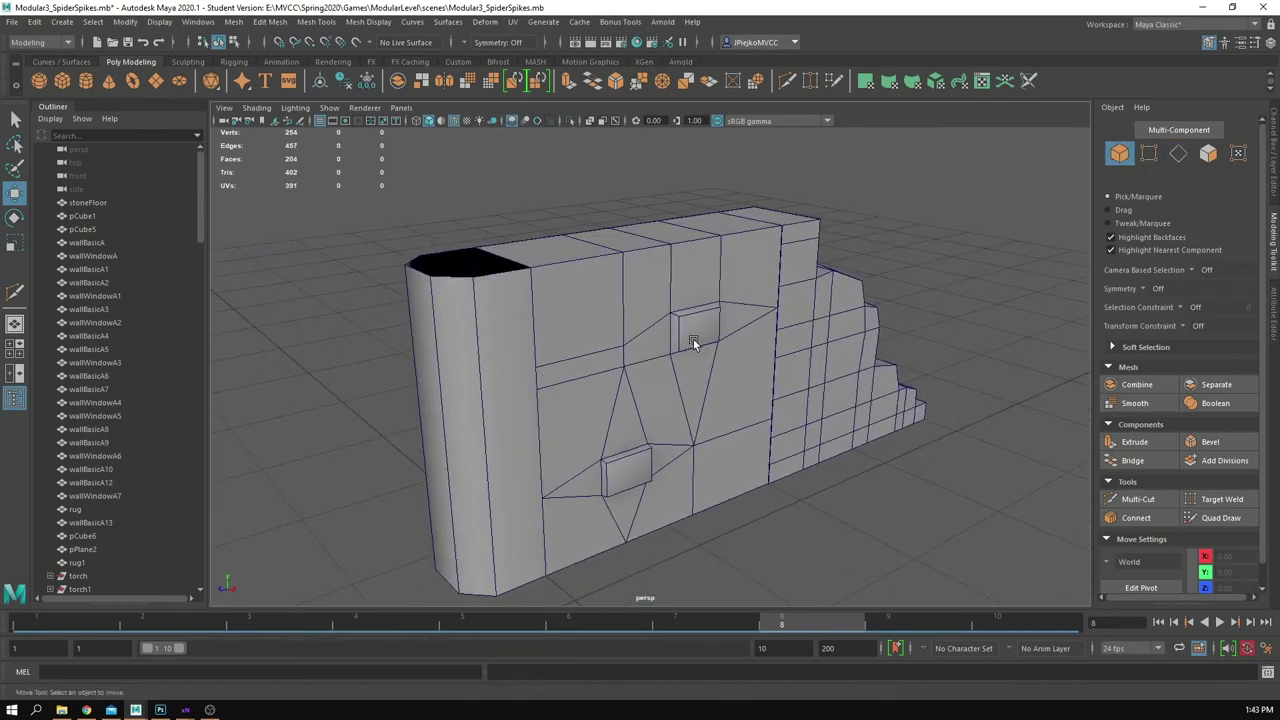
{"action": "left_click", "coordinate": [692, 340]}
{"action": "left_click", "coordinate": [285, 325]}
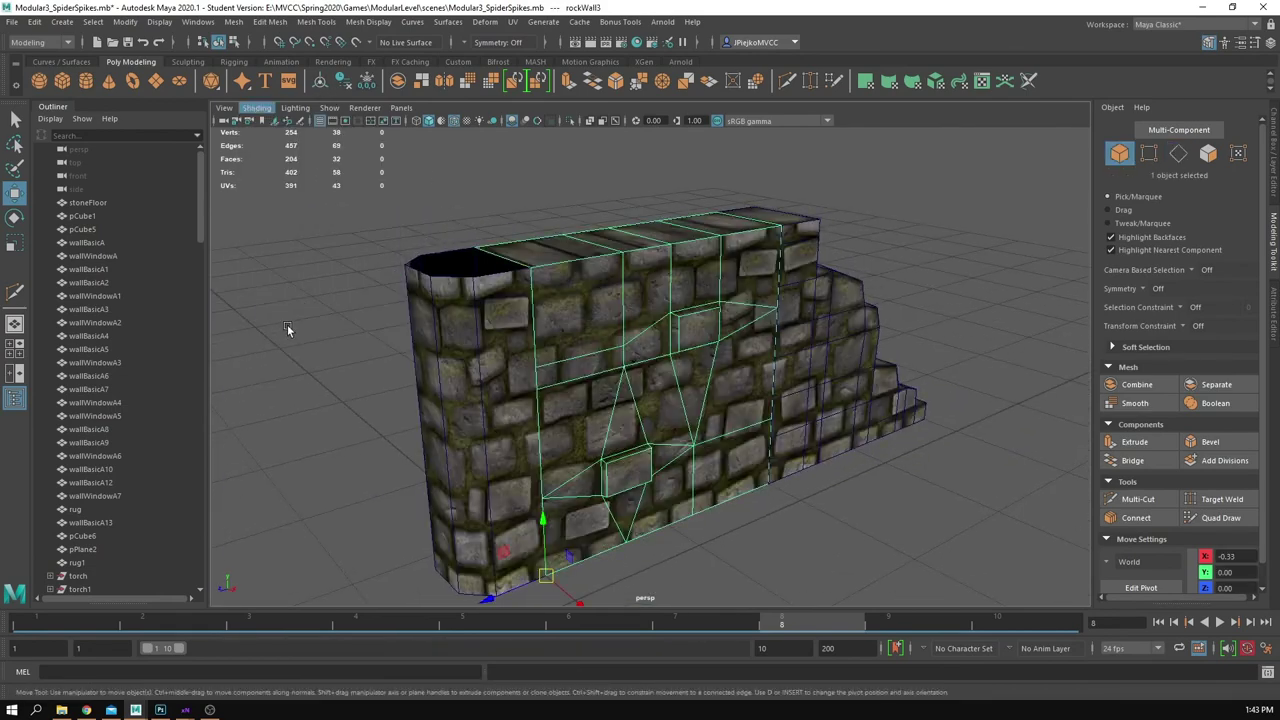
{"action": "left_click", "coordinate": [283, 323]}
{"action": "mouse_move", "coordinate": [557, 393]}
{"action": "left_mouse_down", "text": "alt"}
{"action": "mouse_move", "coordinate": [479, 370]}
{"action": "mouse_move", "coordinate": [541, 383]}
{"action": "left_mouse_up", "text": "alt"}
{"action": "right_click_drag", "start_coordinate": [541, 383], "coordinate": [640, 365], "text": "alt"}
{"action": "left_click", "coordinate": [257, 108]}
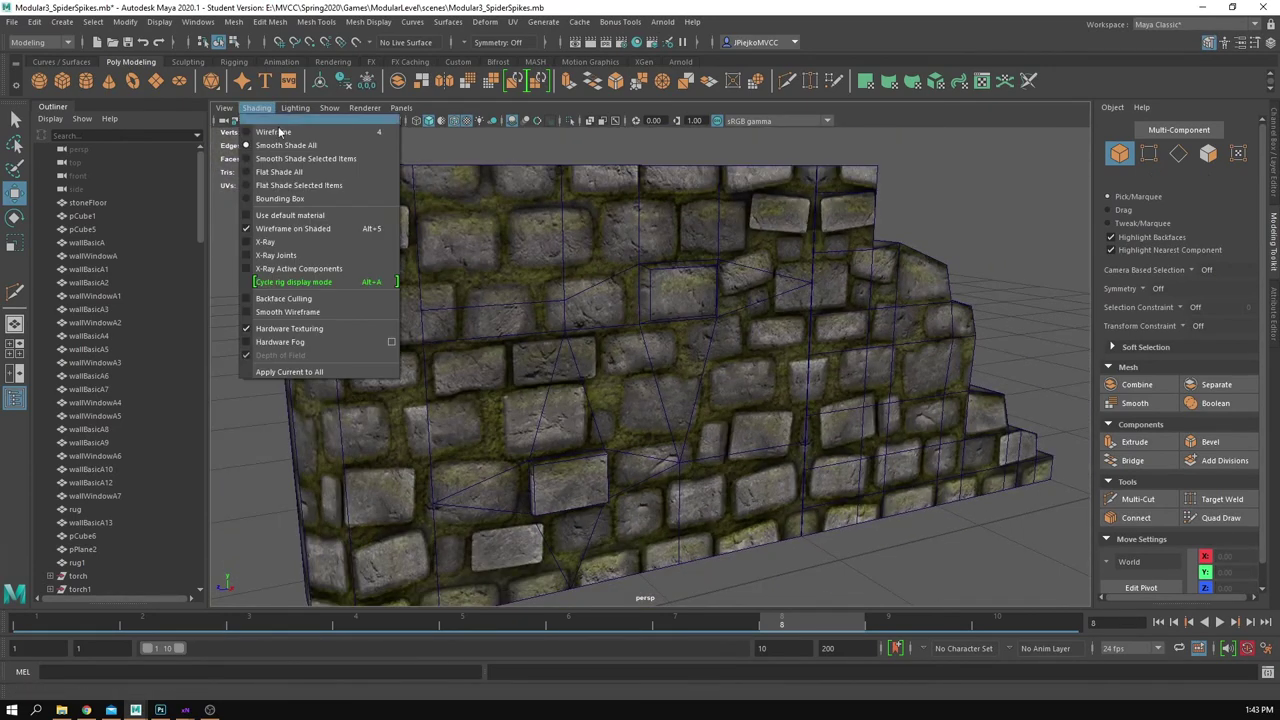
{"action": "left_click", "coordinate": [300, 228]}
{"action": "right_click_drag", "start_coordinate": [775, 498], "coordinate": [716, 507], "text": "alt"}
{"action": "left_click_drag", "start_coordinate": [716, 502], "coordinate": [601, 396], "text": "alt"}
Step: Cut an edge from the upper stone's upper-left corner to the top of the triangle above the lower stone
{"action": "left_click", "coordinate": [769, 439]}
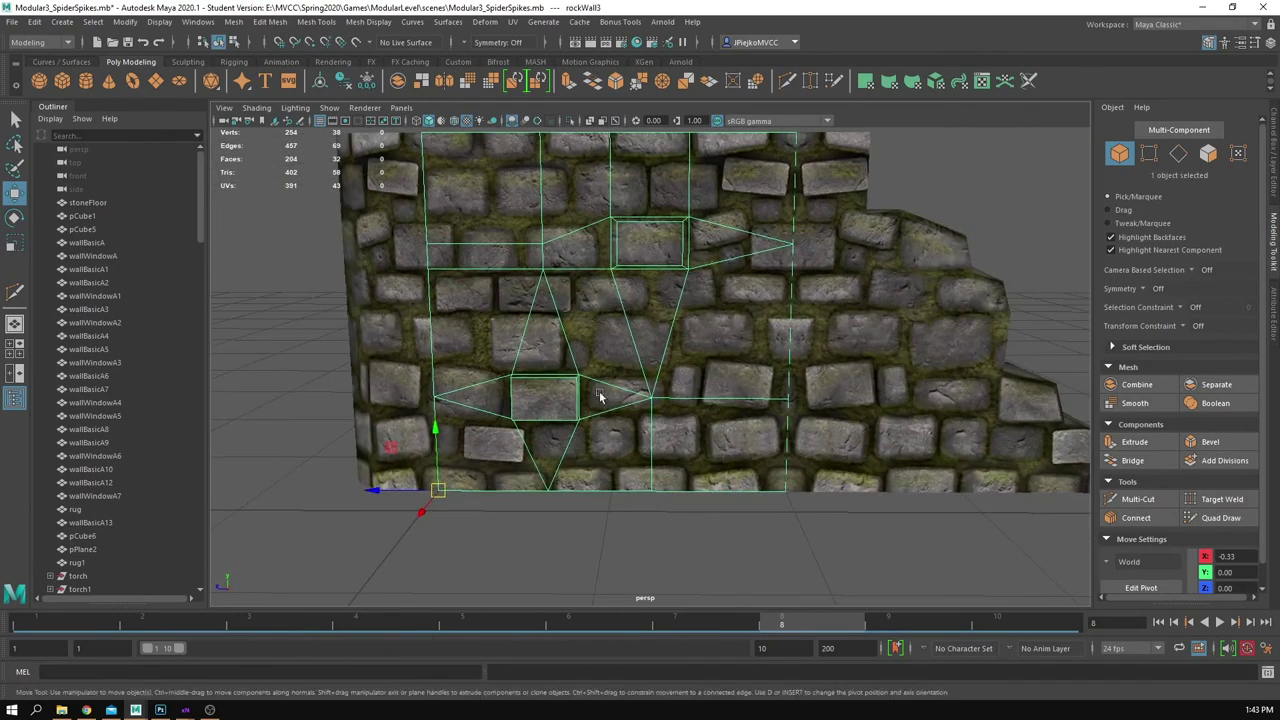
{"action": "middle_click_drag", "start_coordinate": [601, 396], "coordinate": [632, 417], "text": "alt"}
{"action": "middle_click_drag", "start_coordinate": [531, 342], "coordinate": [577, 363], "text": "alt"}
{"action": "right_click_drag", "start_coordinate": [577, 363], "coordinate": [671, 381], "text": "alt"}
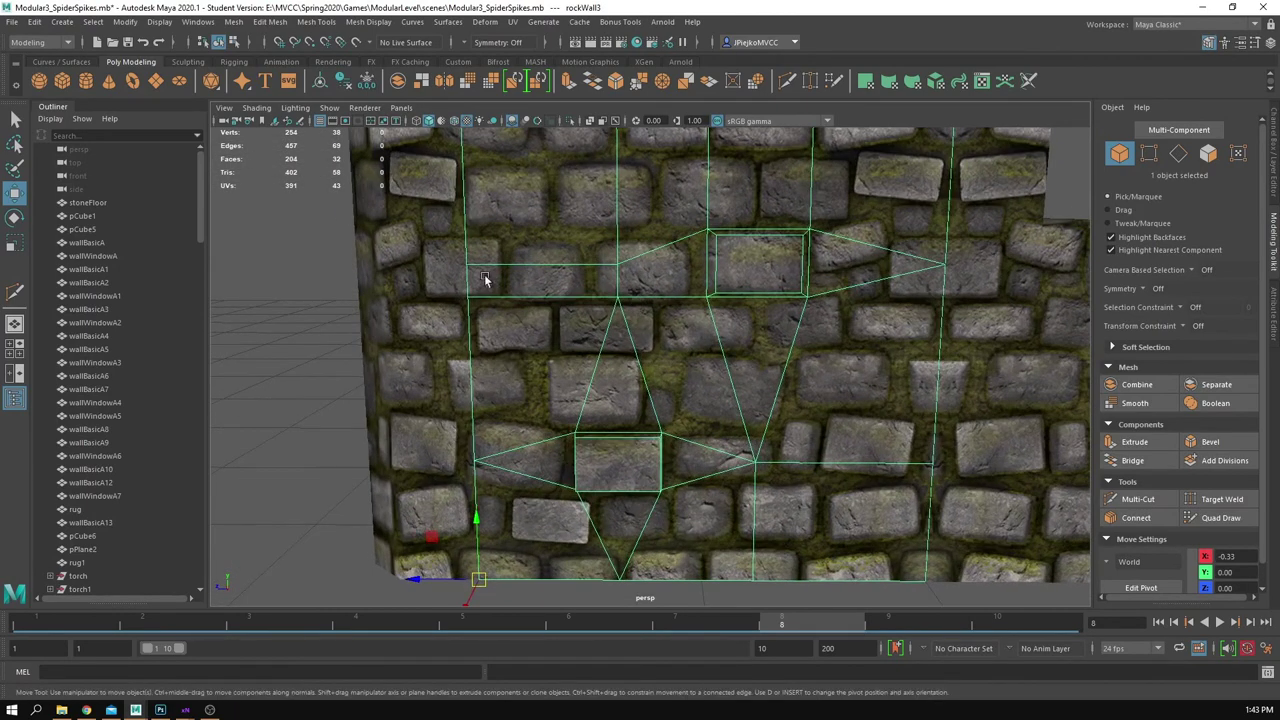
{"action": "middle_click_drag", "start_coordinate": [658, 318], "coordinate": [659, 367], "text": "alt"}
{"action": "right_click_drag", "start_coordinate": [659, 367], "coordinate": [653, 296]}
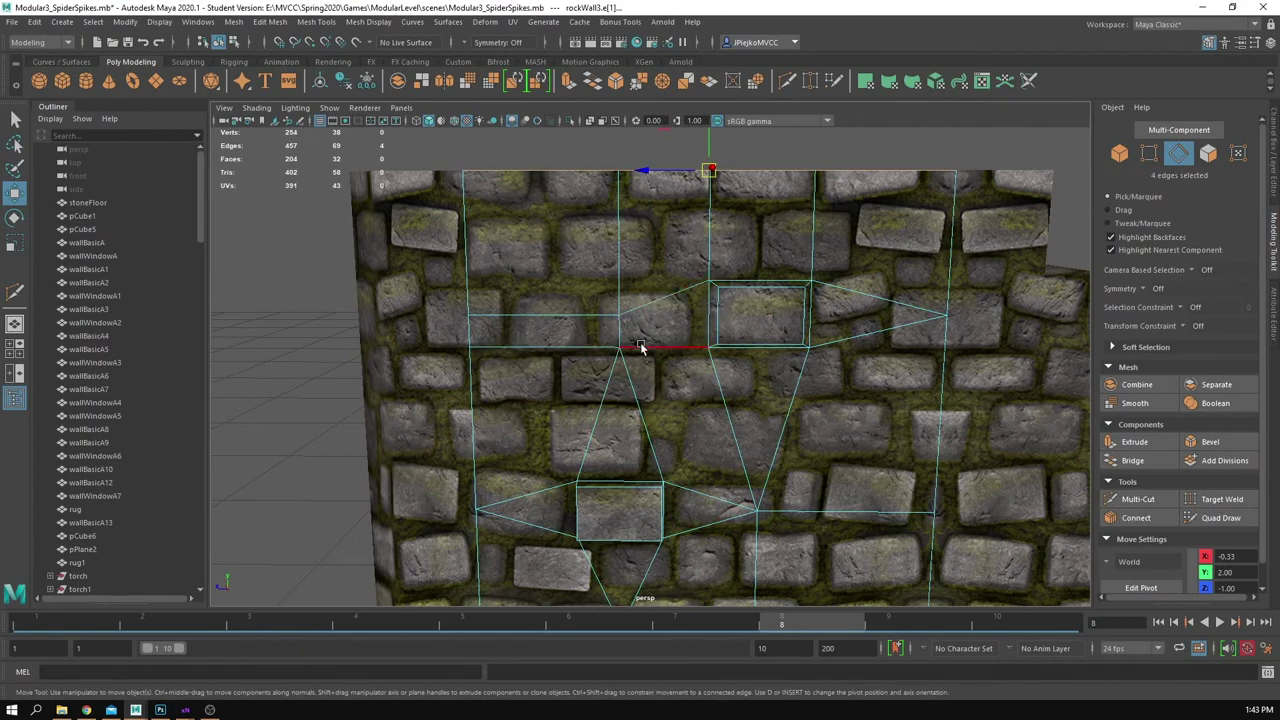
{"action": "right_click_drag", "start_coordinate": [663, 359], "coordinate": [689, 366], "text": "alt"}
{"action": "key", "text": "y"}
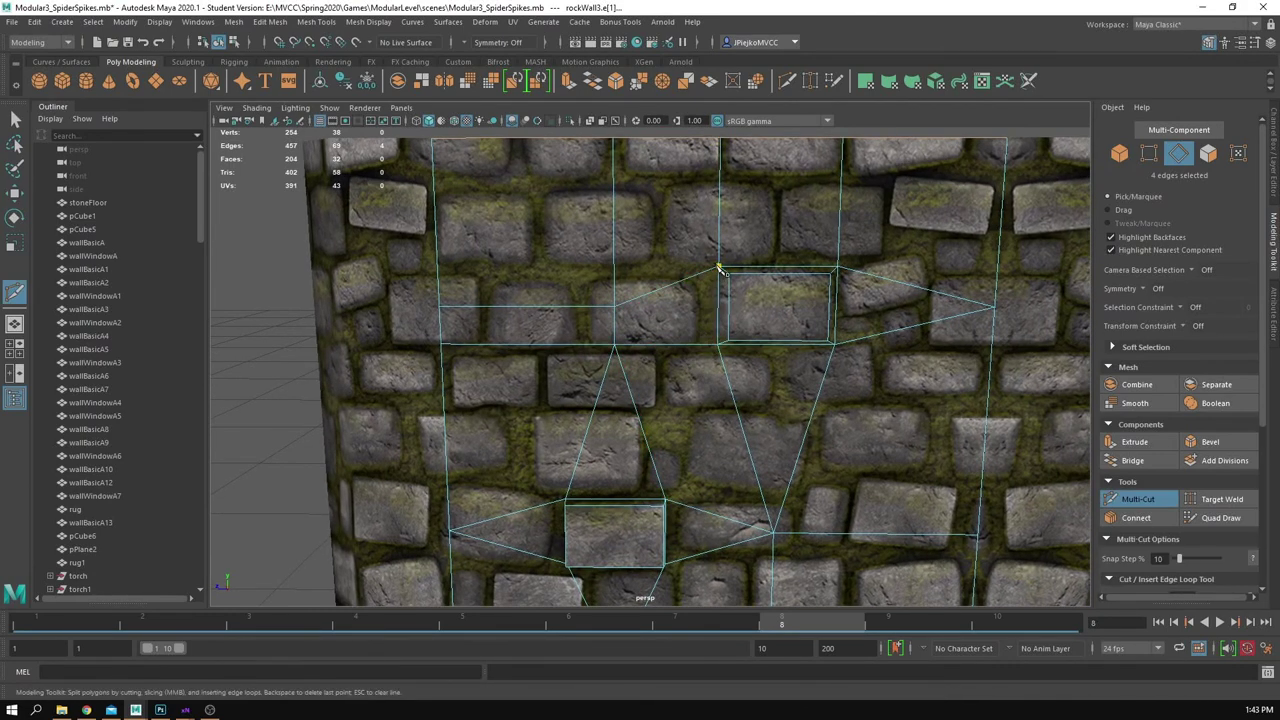
{"action": "key", "text": "w"}
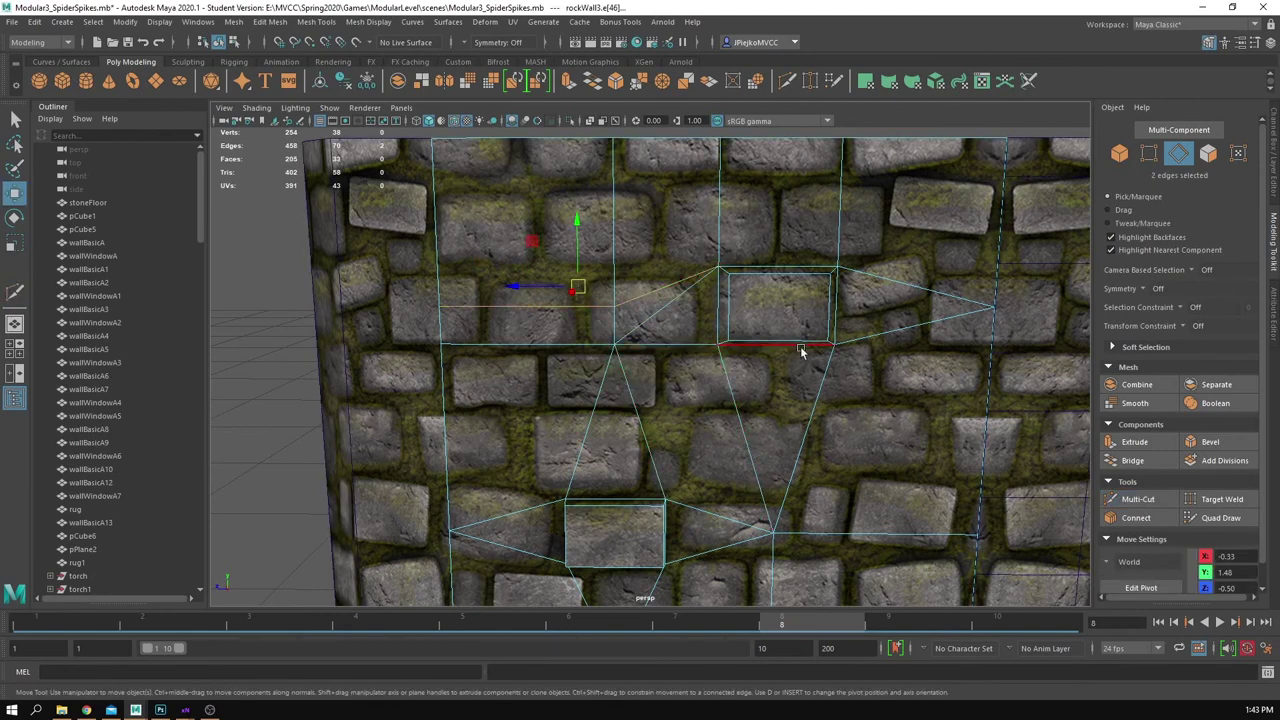
Step: Delete the upper horizontal edge left of the upper stone and the old diagonal that joins it to the stone's upper-left corner
{"action": "left_click", "coordinate": [307, 23]}
{"action": "mouse_move", "coordinate": [278, 23]}
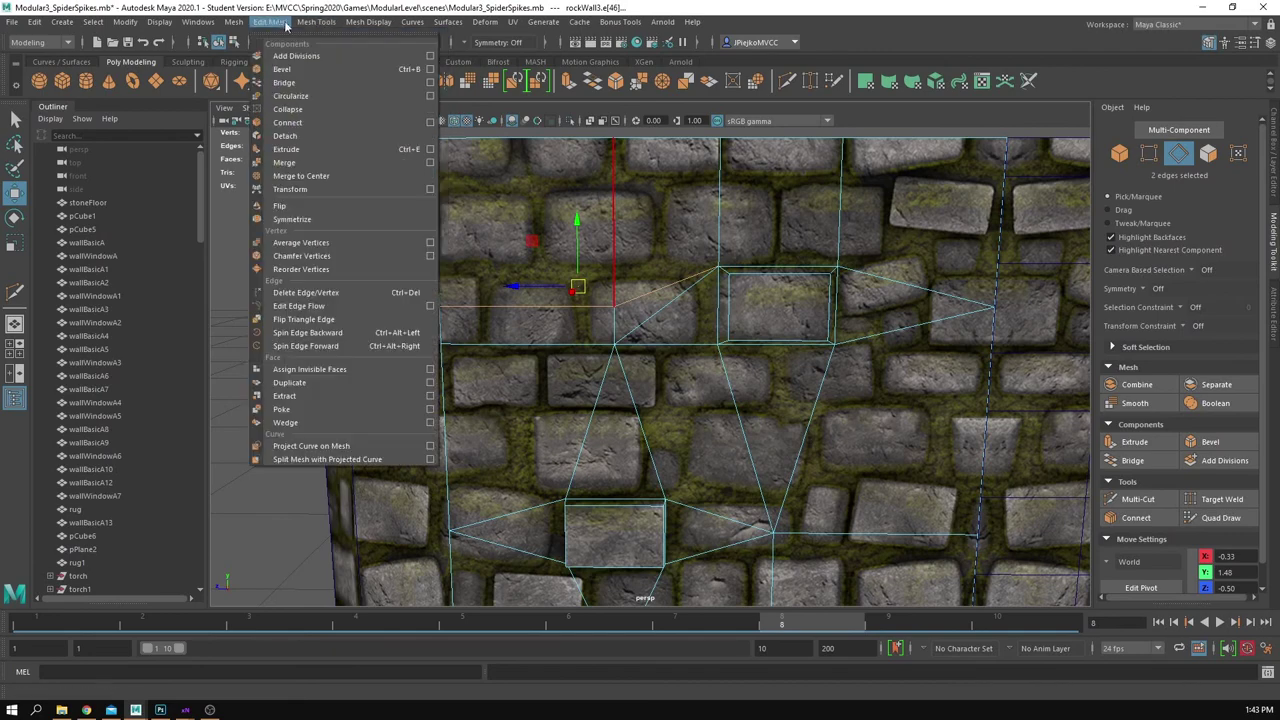
{"action": "left_click", "coordinate": [312, 295]}
{"action": "right_click_drag", "start_coordinate": [640, 410], "coordinate": [498, 428], "text": "alt"}
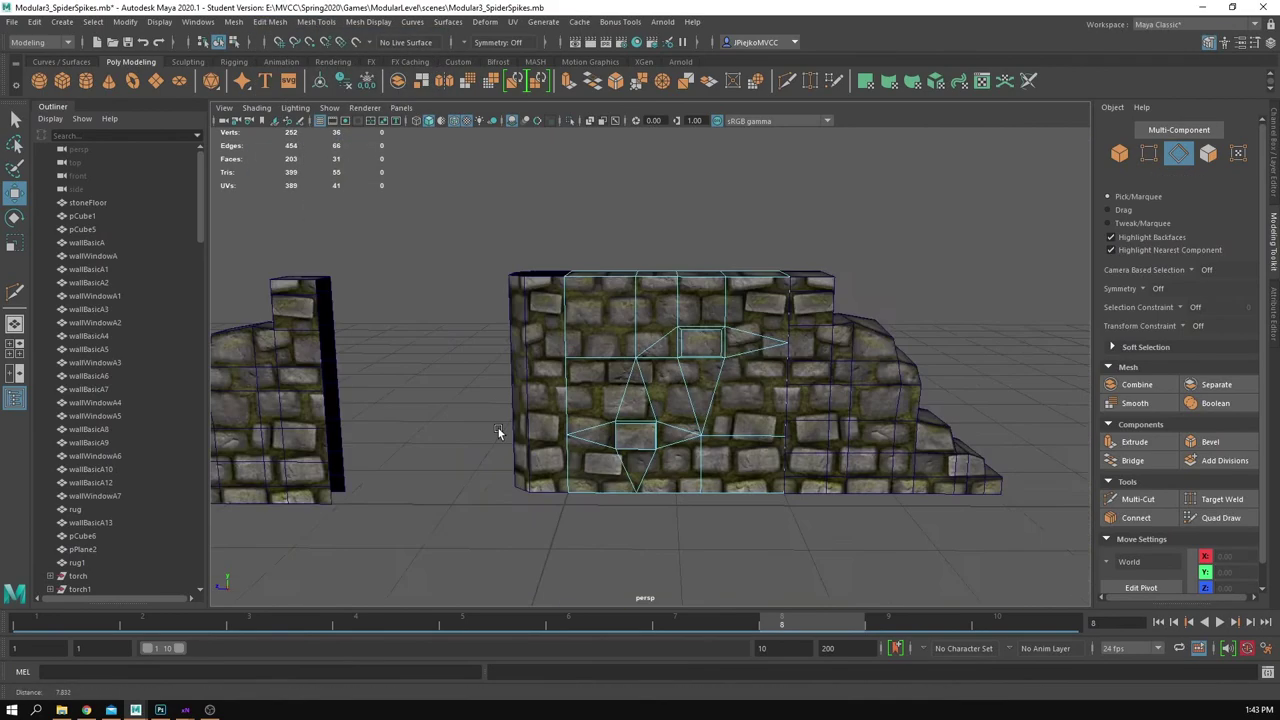
Step: Return to object mode, duplicate the edited wall section, and snap the copy to the grid beyond the stepped wall end
{"action": "left_click_drag", "start_coordinate": [800, 360], "coordinate": [798, 466], "text": "alt"}
{"action": "key", "text": "F8"}
{"action": "scroll", "coordinate": [798, 466], "scroll_direction": "up", "scroll_amount": 3}
{"action": "left_click_drag", "start_coordinate": [846, 548], "coordinate": [844, 586], "text": "alt"}
{"action": "middle_click_drag", "start_coordinate": [786, 518], "coordinate": [628, 460], "text": "alt"}
{"action": "left_click_drag", "start_coordinate": [369, 496], "coordinate": [1026, 360]}
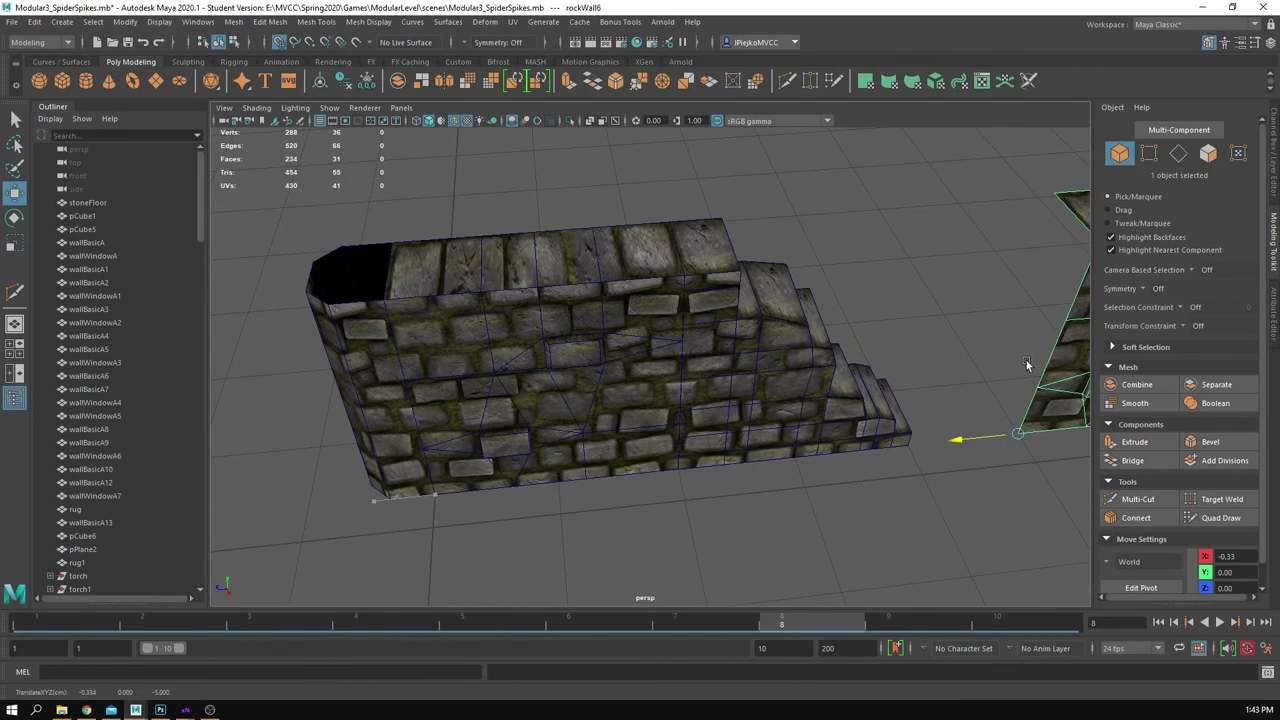
{"action": "middle_click_drag", "start_coordinate": [992, 376], "coordinate": [543, 337], "text": "alt"}
Step: Duplicate the wall copy again and snap it directly beside the first copy
{"action": "key", "text": "ctrl+d"}
{"action": "key", "text": "x"}
{"action": "left_click_drag", "start_coordinate": [550, 392], "coordinate": [800, 270]}
{"action": "left_click", "coordinate": [807, 407]}
{"action": "middle_click_drag", "start_coordinate": [700, 240], "coordinate": [514, 299], "text": "alt"}
Step: Compare the joined wall copies with hardware texturing off and on, and turn off the wireframe overlay
{"action": "left_click", "coordinate": [256, 108]}
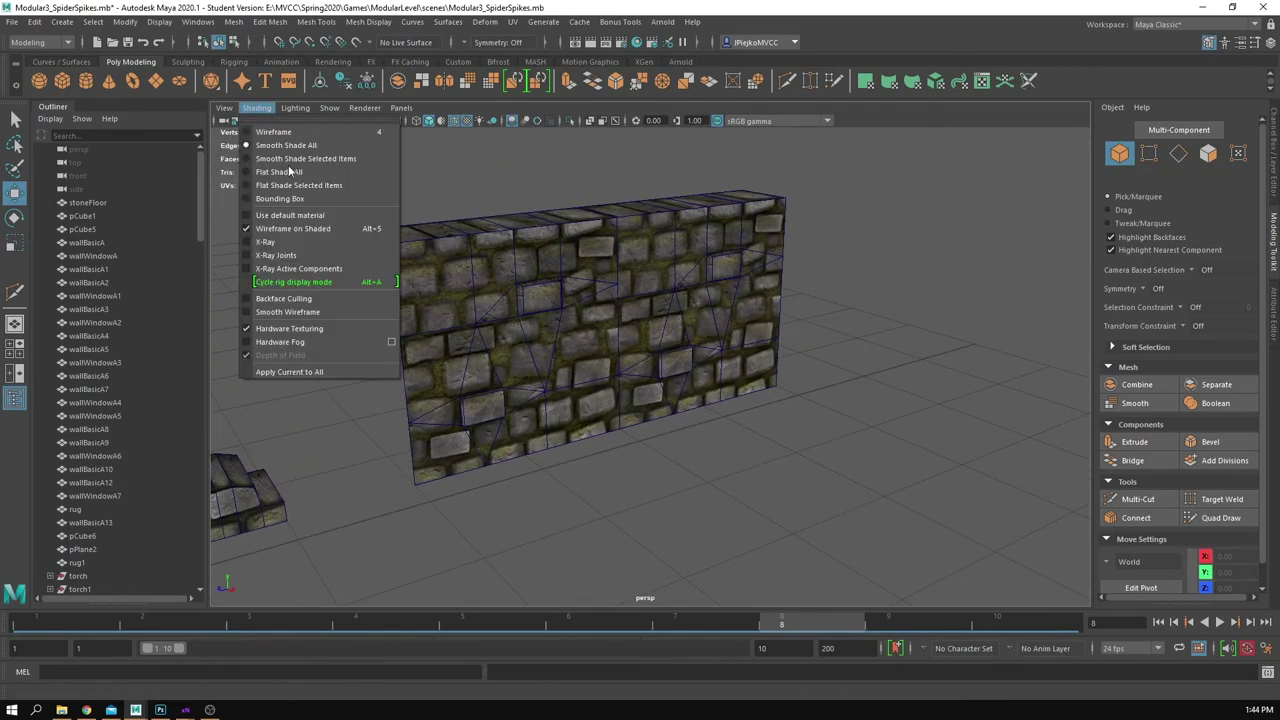
{"action": "left_click", "coordinate": [300, 328]}
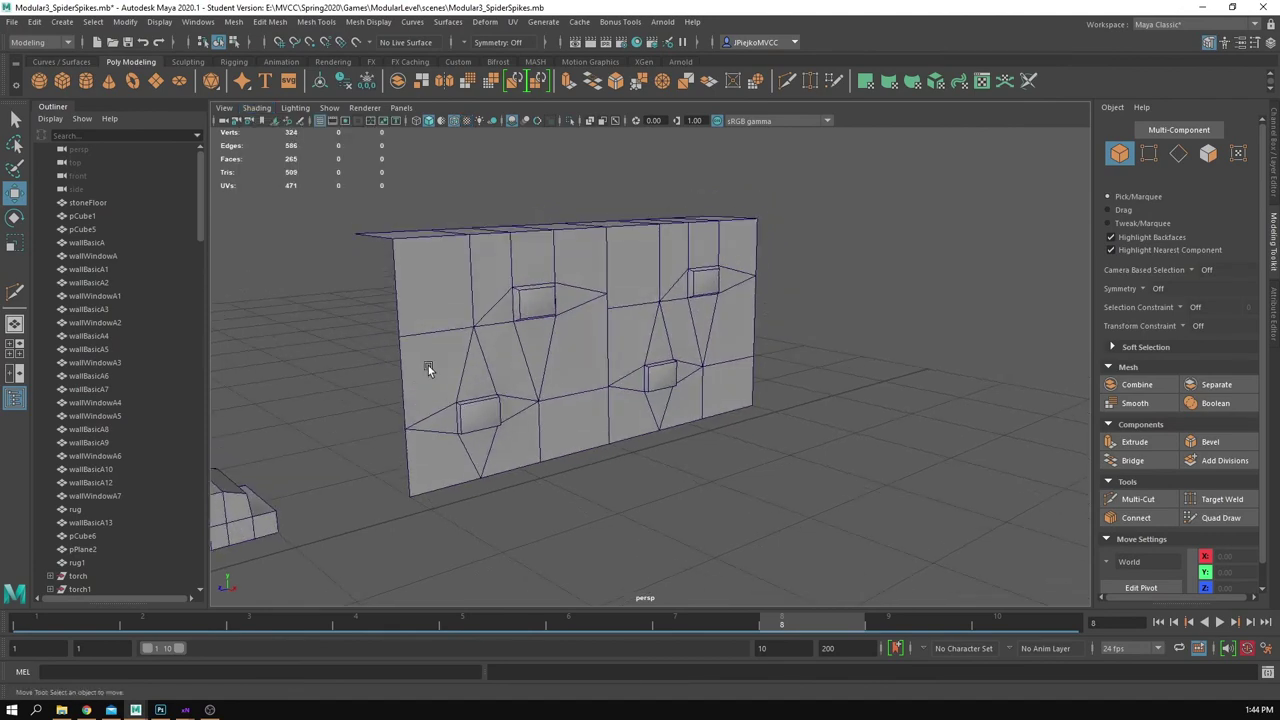
{"action": "left_click", "coordinate": [257, 108]}
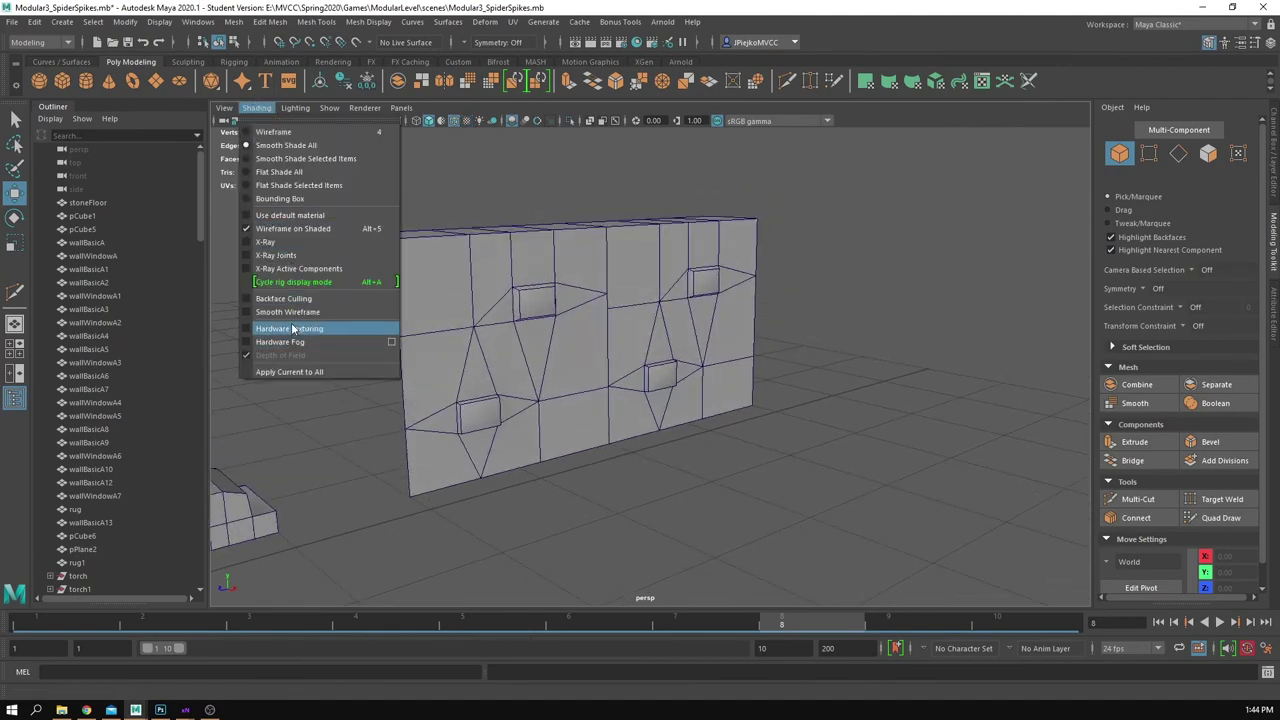
{"action": "left_click", "coordinate": [292, 328]}
{"action": "left_click", "coordinate": [257, 108]}
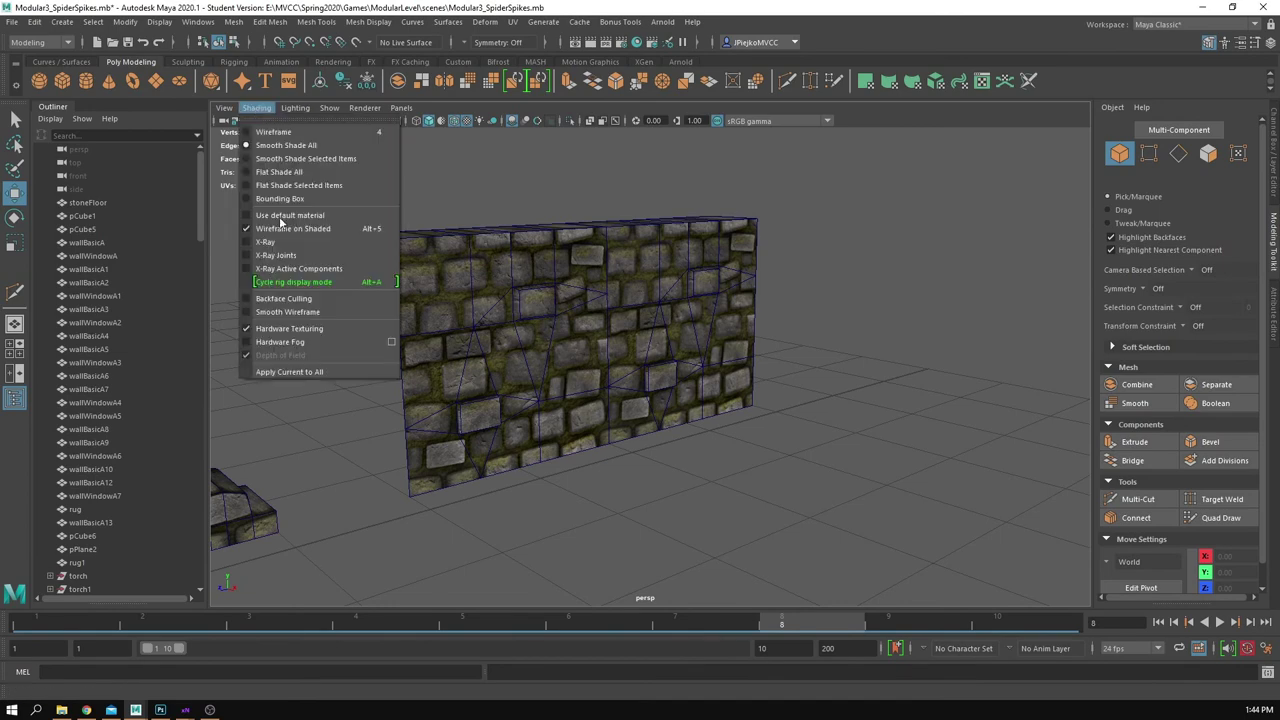
{"action": "left_click", "coordinate": [284, 229]}
{"action": "mouse_move", "coordinate": [530, 480]}
{"action": "left_mouse_down", "text": "alt"}
{"action": "mouse_move", "coordinate": [638, 570]}
{"action": "mouse_move", "coordinate": [454, 537]}
{"action": "mouse_move", "coordinate": [512, 504]}
{"action": "left_mouse_up", "text": "alt"}
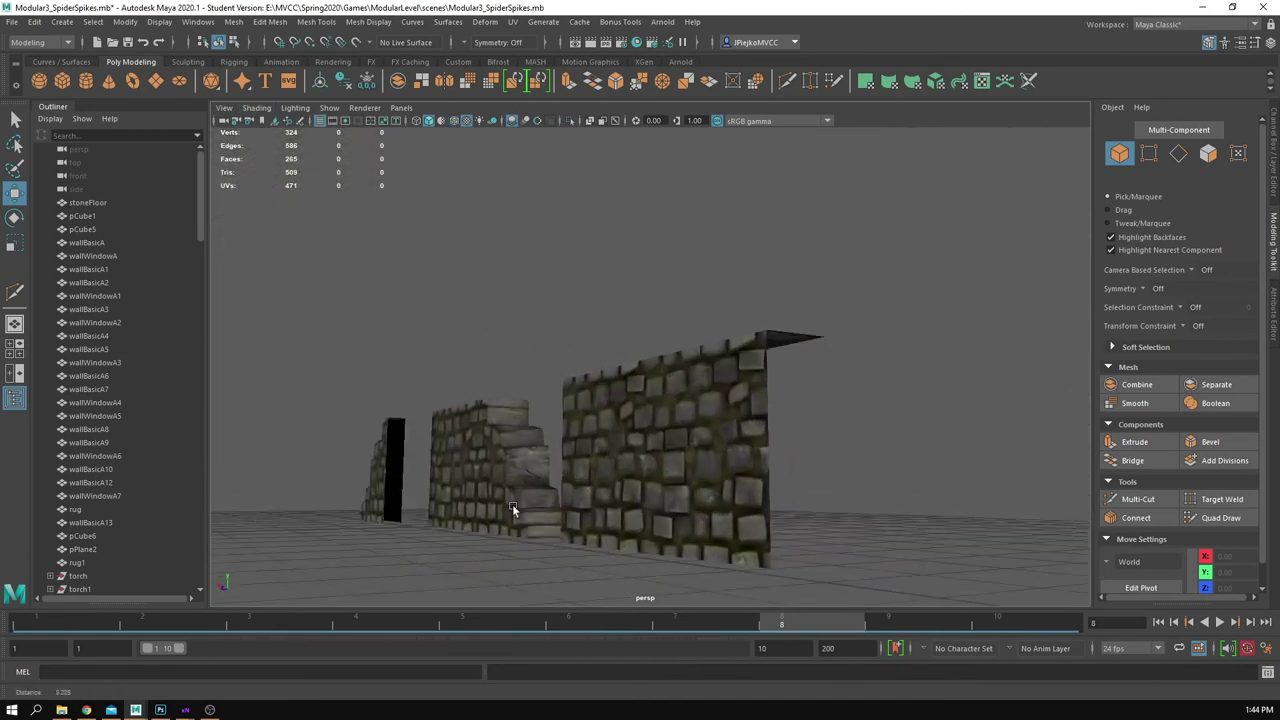
{"action": "right_click_drag", "start_coordinate": [512, 504], "coordinate": [630, 495], "text": "alt"}
{"action": "middle_click_drag", "start_coordinate": [630, 495], "coordinate": [698, 381], "text": "alt"}
{"action": "right_click_drag", "start_coordinate": [698, 381], "coordinate": [777, 441], "text": "alt"}
{"action": "left_click_drag", "start_coordinate": [777, 444], "coordinate": [708, 385], "text": "alt"}
Step: Undo the duplication and placement of the two wall copies
{"action": "key", "text": "ctrl+z"}
{"action": "key", "text": "ctrl+z"}
{"action": "key", "text": "ctrl+z"}
{"action": "key", "text": "ctrl+z"}
{"action": "key", "text": "ctrl+z"}
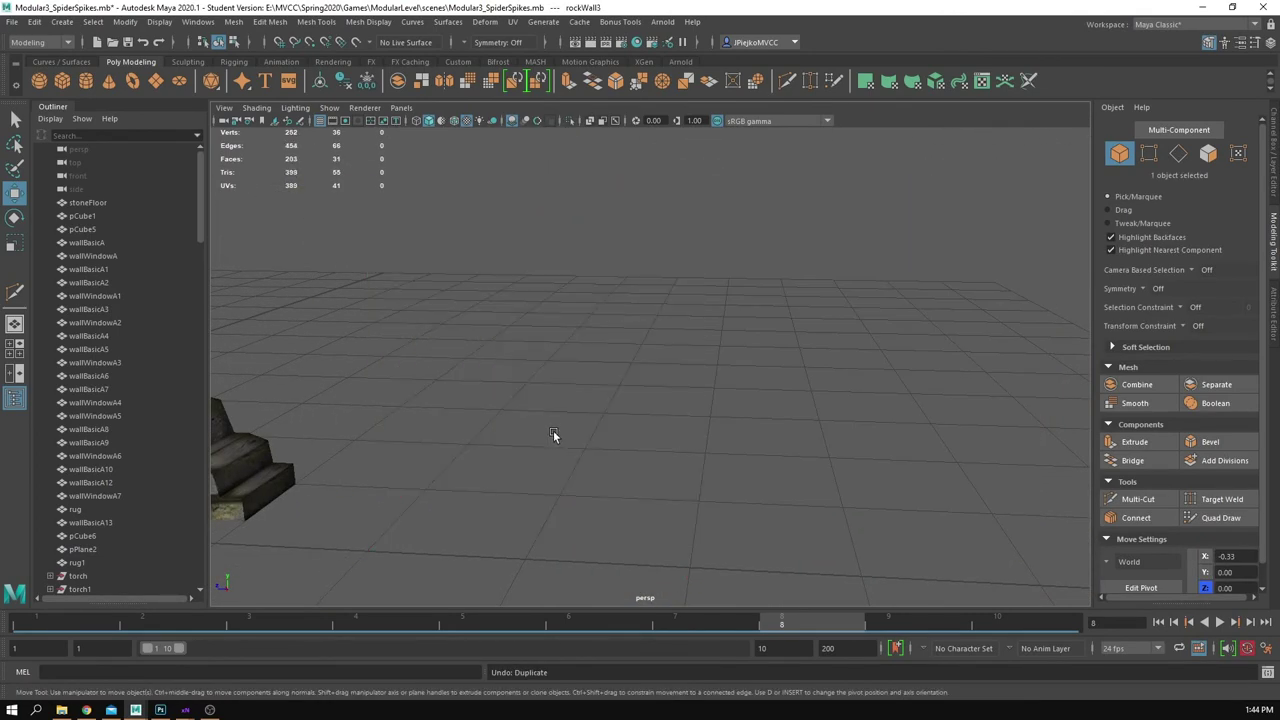
Step: Push the upper stone's front face slightly inward toward the wall and inspect it in object mode
{"action": "middle_click_drag", "start_coordinate": [556, 435], "coordinate": [1035, 385], "text": "alt"}
{"action": "middle_click_drag", "start_coordinate": [430, 357], "coordinate": [885, 598], "text": "alt"}
{"action": "left_click", "coordinate": [532, 322]}
{"action": "middle_click_drag", "start_coordinate": [565, 391], "coordinate": [489, 294], "text": "alt"}
{"action": "scroll", "coordinate": [560, 290], "scroll_direction": "up", "scroll_amount": 3}
{"action": "right_click_drag", "start_coordinate": [684, 268], "coordinate": [684, 318]}
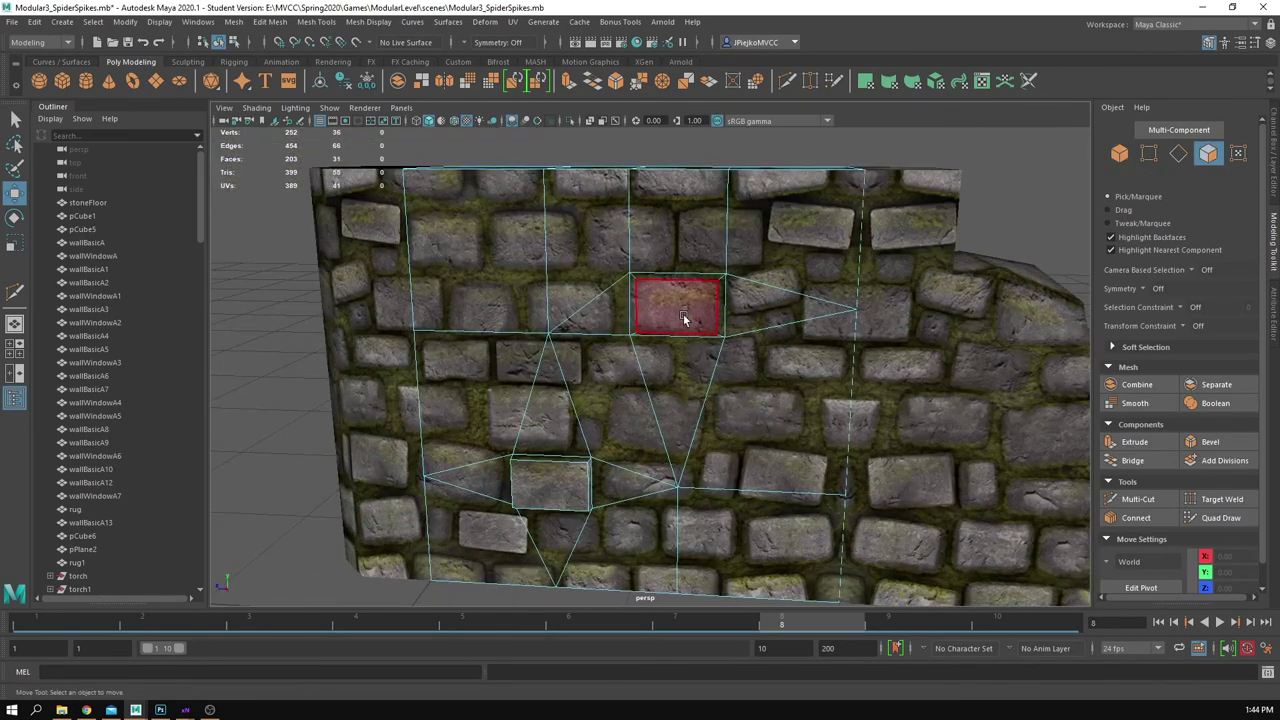
{"action": "middle_click_drag", "start_coordinate": [601, 431], "coordinate": [631, 394], "text": "alt"}
{"action": "left_click", "coordinate": [717, 260]}
{"action": "left_click_drag", "start_coordinate": [722, 264], "coordinate": [680, 334], "text": "alt"}
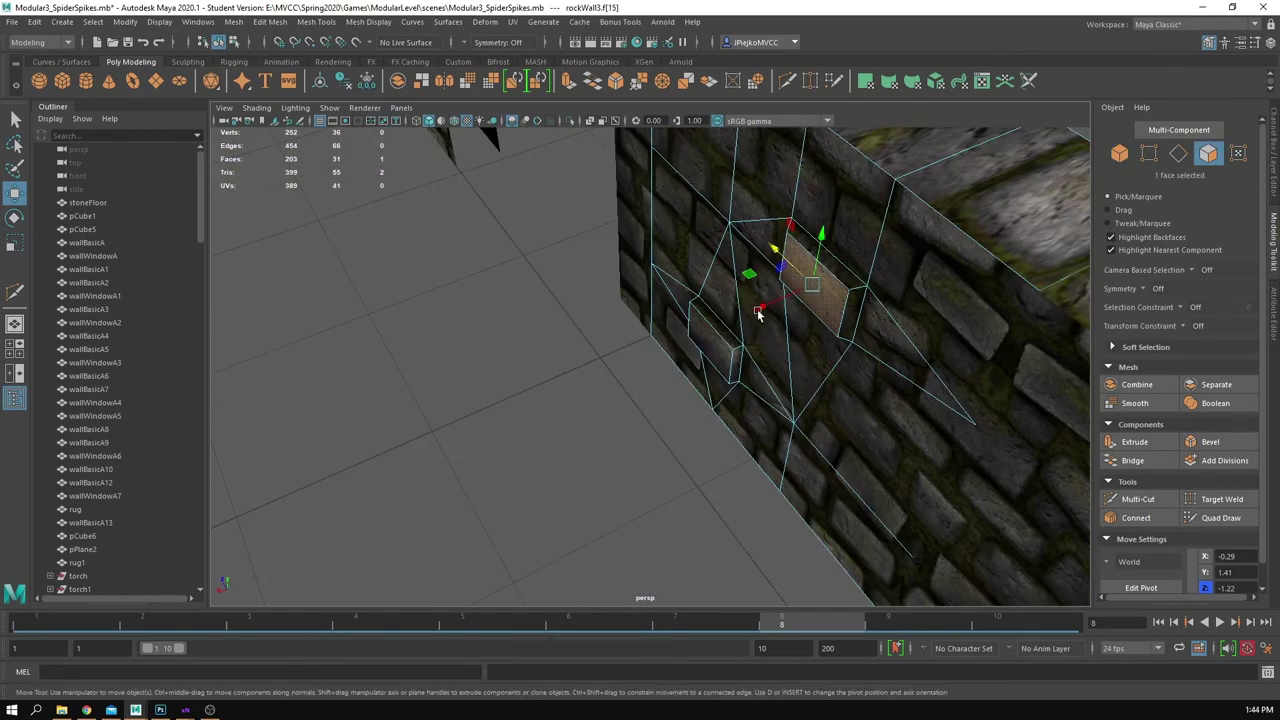
{"action": "left_click_drag", "start_coordinate": [758, 312], "coordinate": [788, 306]}
{"action": "scroll", "coordinate": [780, 308], "scroll_direction": "down", "scroll_amount": 5}
{"action": "right_click_drag", "start_coordinate": [690, 305], "coordinate": [735, 265]}
{"action": "left_click", "coordinate": [471, 343]}
{"action": "left_click_drag", "start_coordinate": [482, 385], "coordinate": [586, 371], "text": "alt"}
{"action": "scroll", "coordinate": [732, 419], "scroll_direction": "up", "scroll_amount": 4}
{"action": "left_click_drag", "start_coordinate": [762, 422], "coordinate": [715, 458], "text": "alt"}
Step: Restore the upper stone's front face selection, pull the face slightly outward, and return to object mode with nothing selected
{"action": "key", "text": "ctrl+z"}
{"action": "key", "text": "ctrl+z"}
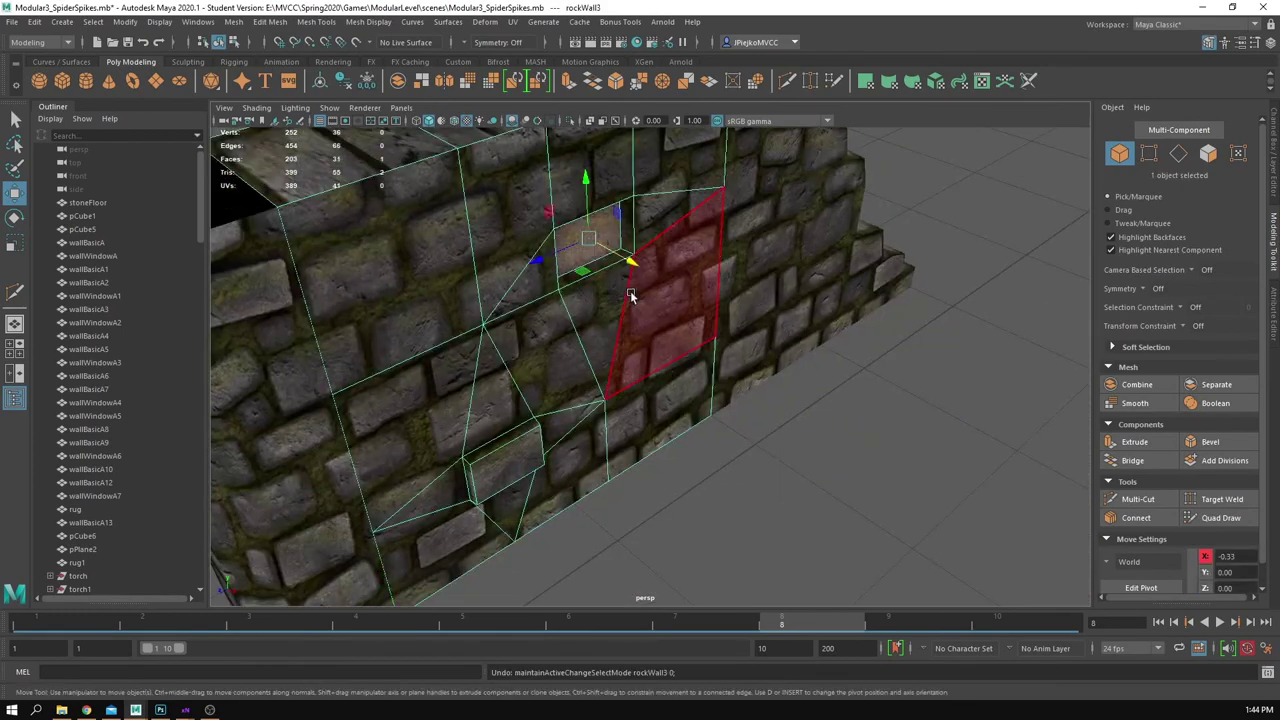
{"action": "left_click_drag", "start_coordinate": [634, 265], "coordinate": [640, 269]}
{"action": "left_click", "coordinate": [770, 477]}
{"action": "scroll", "coordinate": [742, 508], "scroll_direction": "down", "scroll_amount": 4}
{"action": "left_click_drag", "start_coordinate": [740, 513], "coordinate": [806, 480], "text": "alt"}
{"action": "right_click_drag", "start_coordinate": [808, 424], "coordinate": [853, 385]}
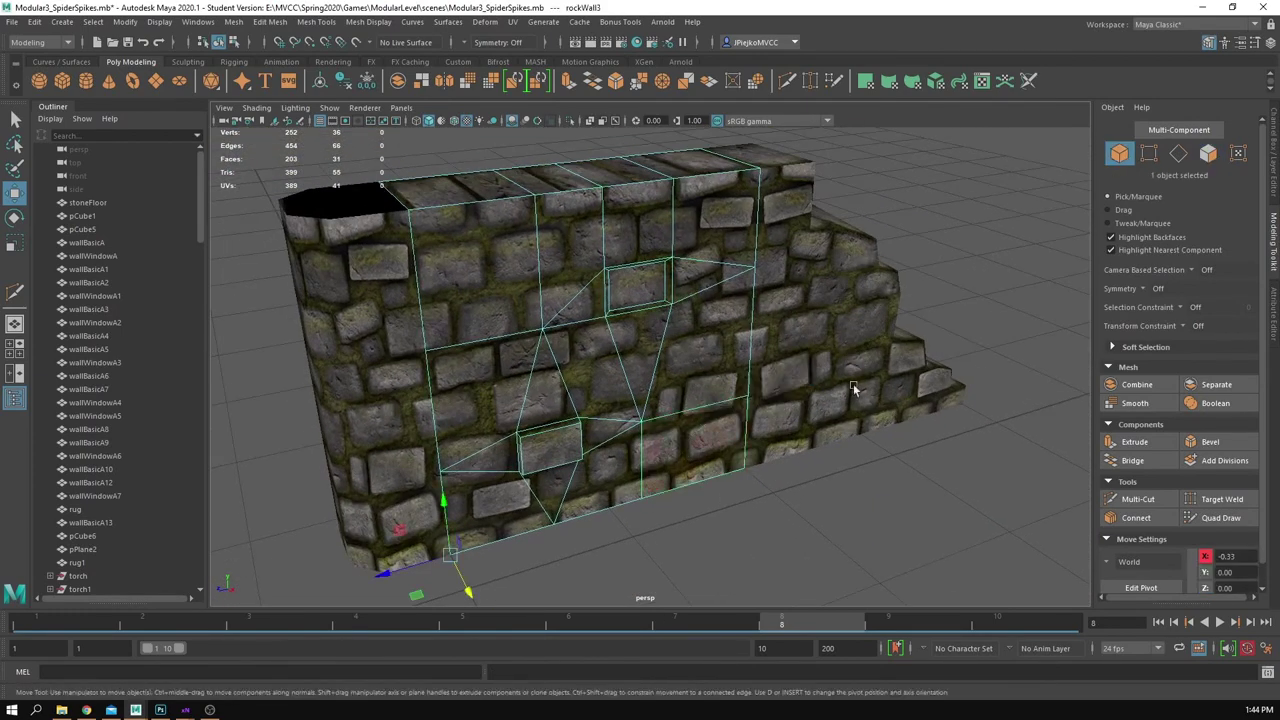
{"action": "left_click", "coordinate": [932, 556]}
{"action": "left_click_drag", "start_coordinate": [932, 557], "coordinate": [849, 425], "text": "alt"}
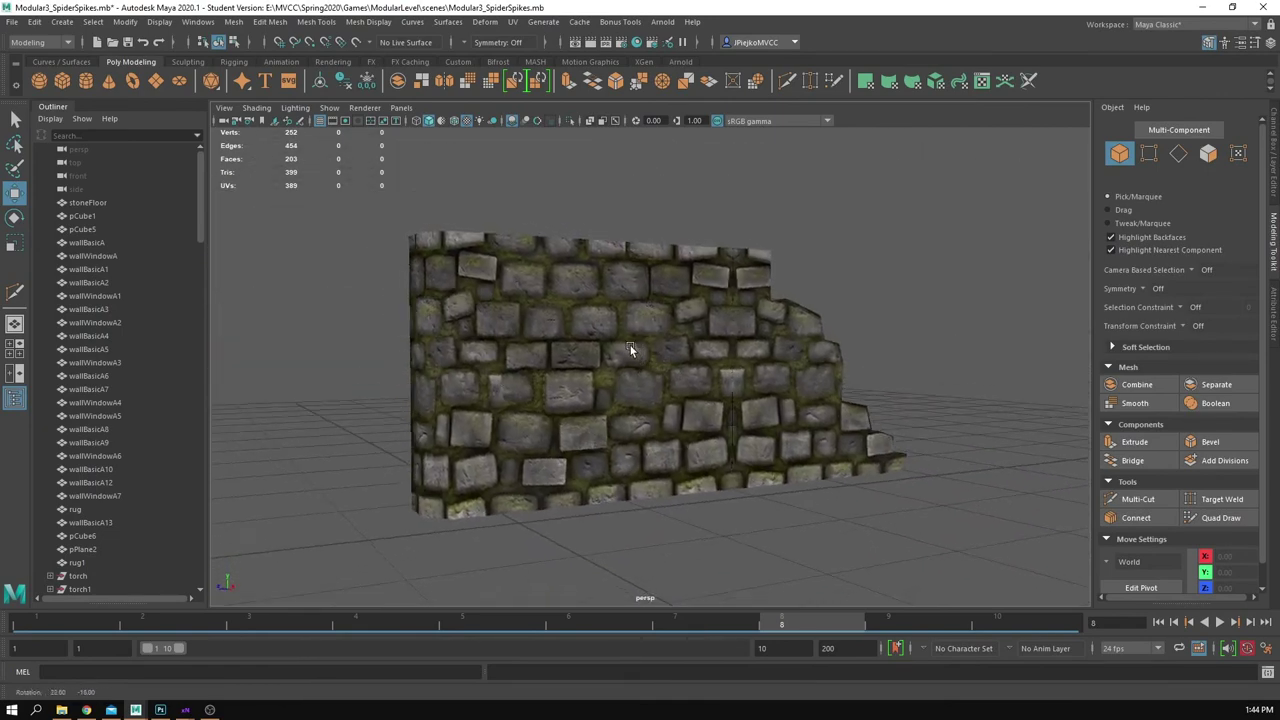